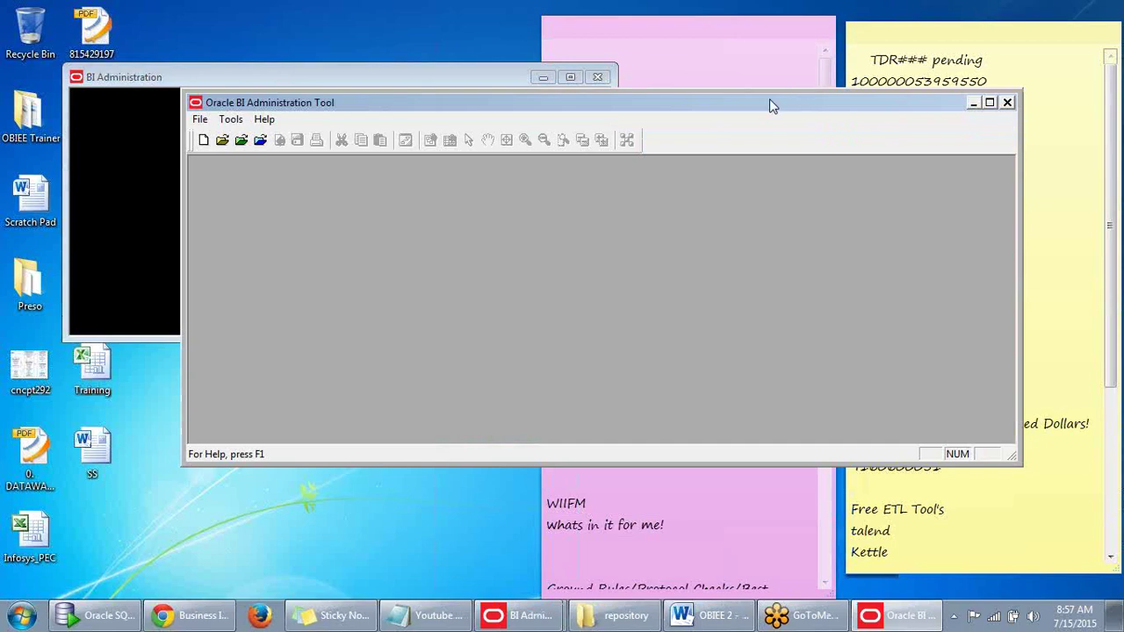
Maximize the window and open Training_Repository offline from the recent files list with the repository password.
double_click(769, 105)
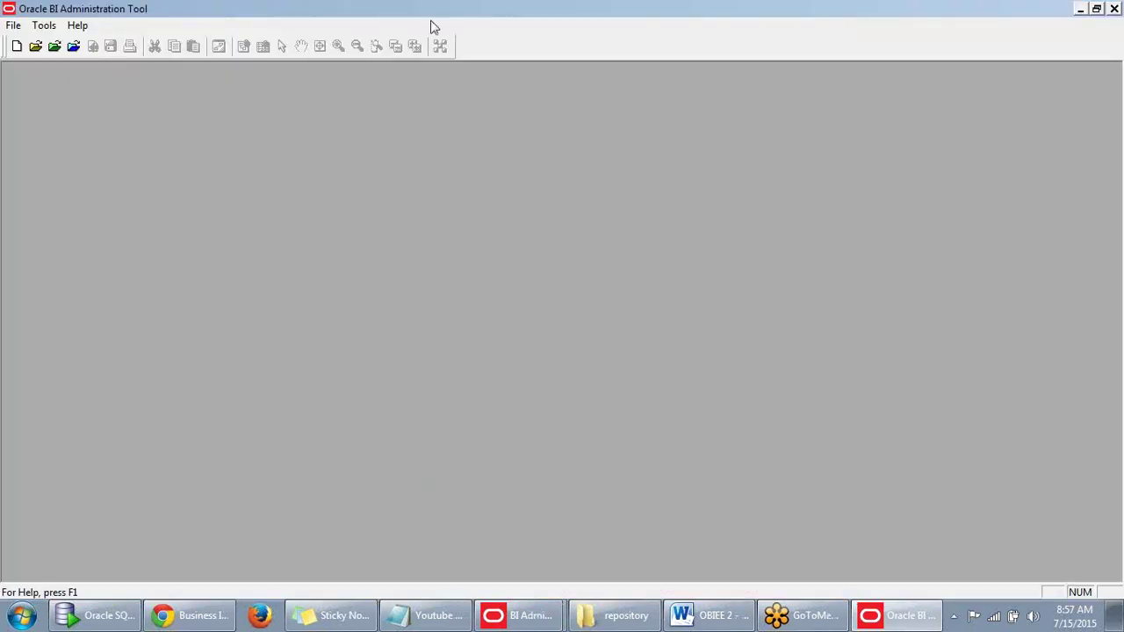
click(14, 26)
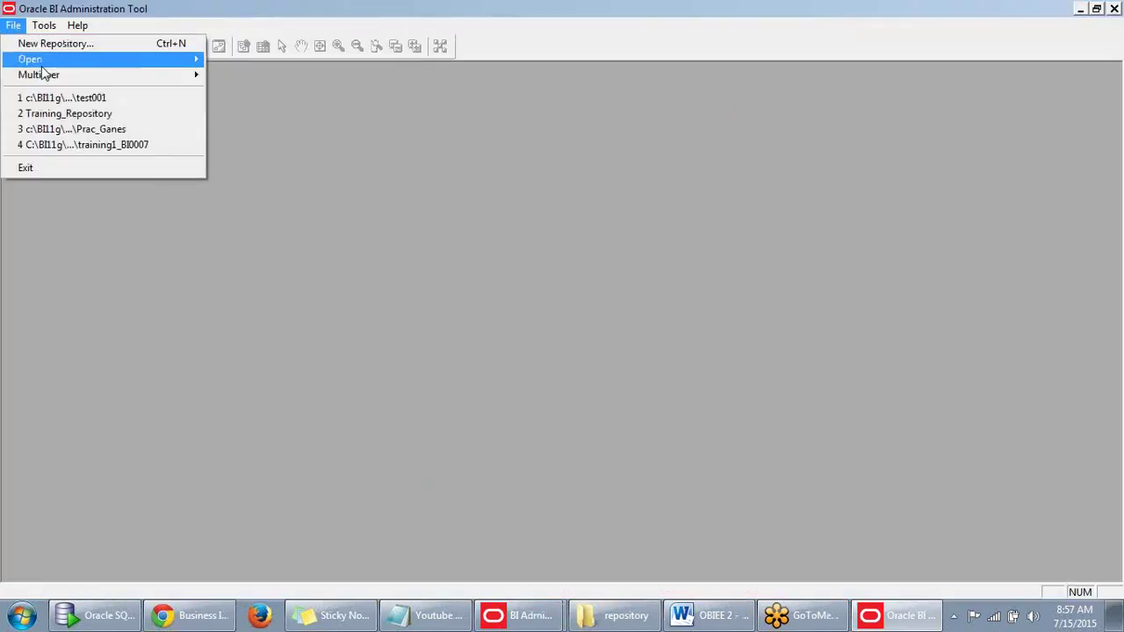
click(54, 114)
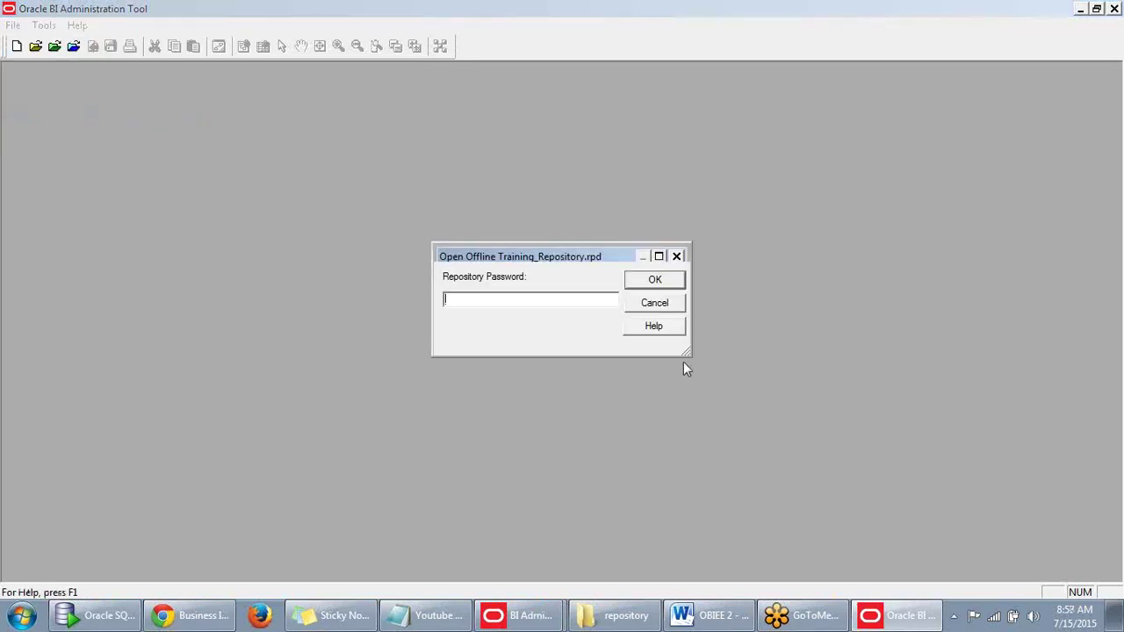
text(Admin123)
key(Return)
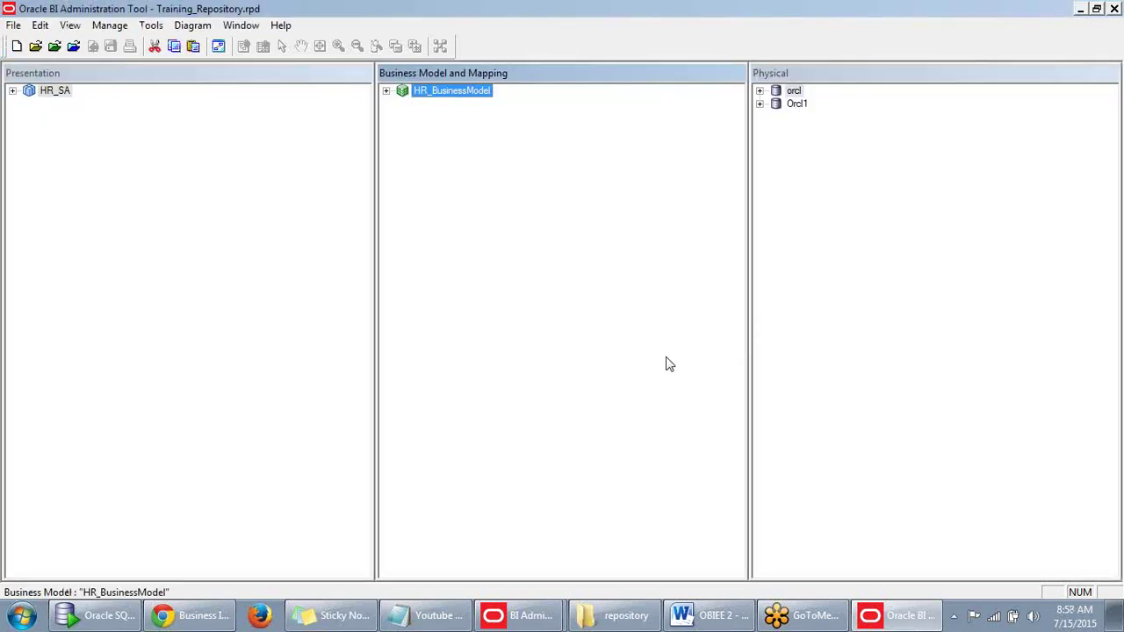
Expand Orcl1 and its SUPPLIER2 schema in the Physical layer and select the disp view.
click(760, 104)
click(776, 131)
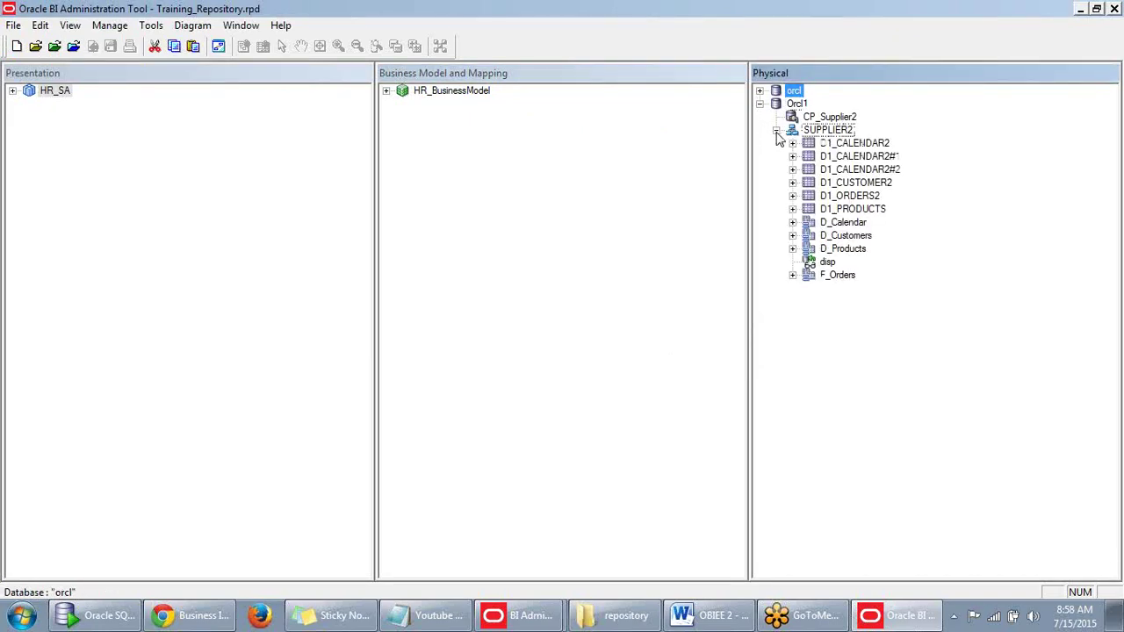
click(825, 262)
click(785, 314)
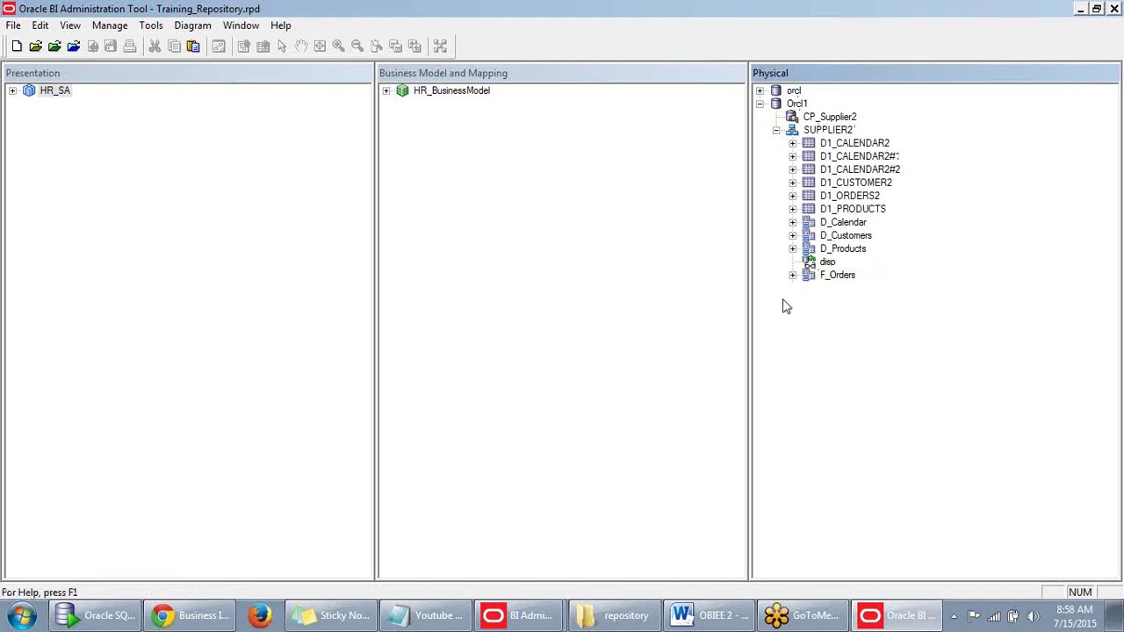
click(1080, 8)
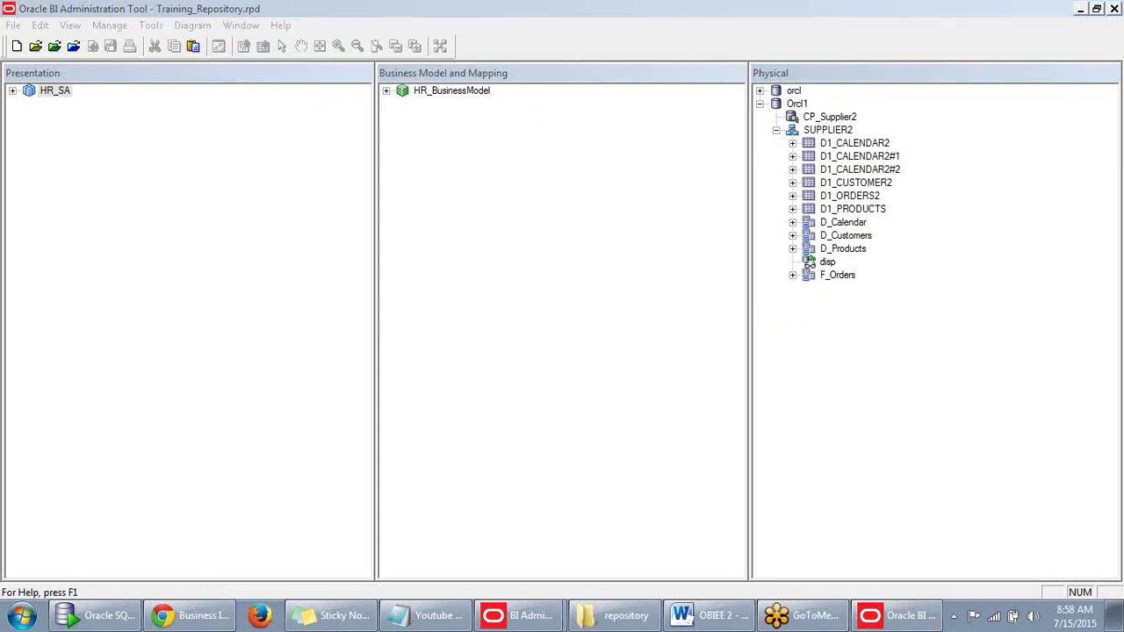
click(862, 295)
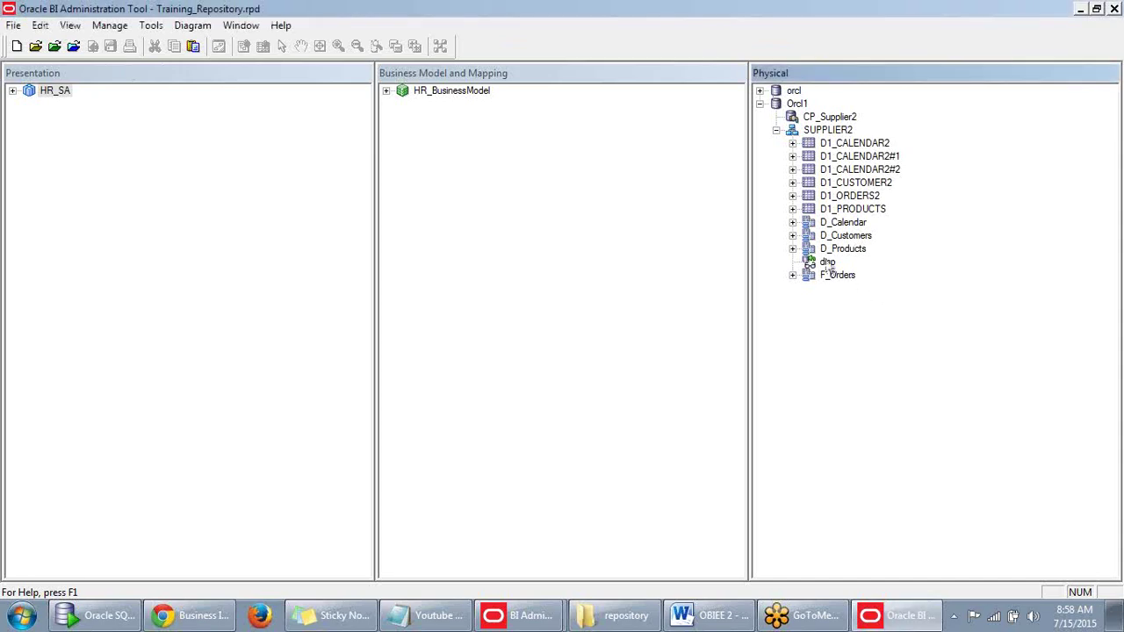
click(826, 263)
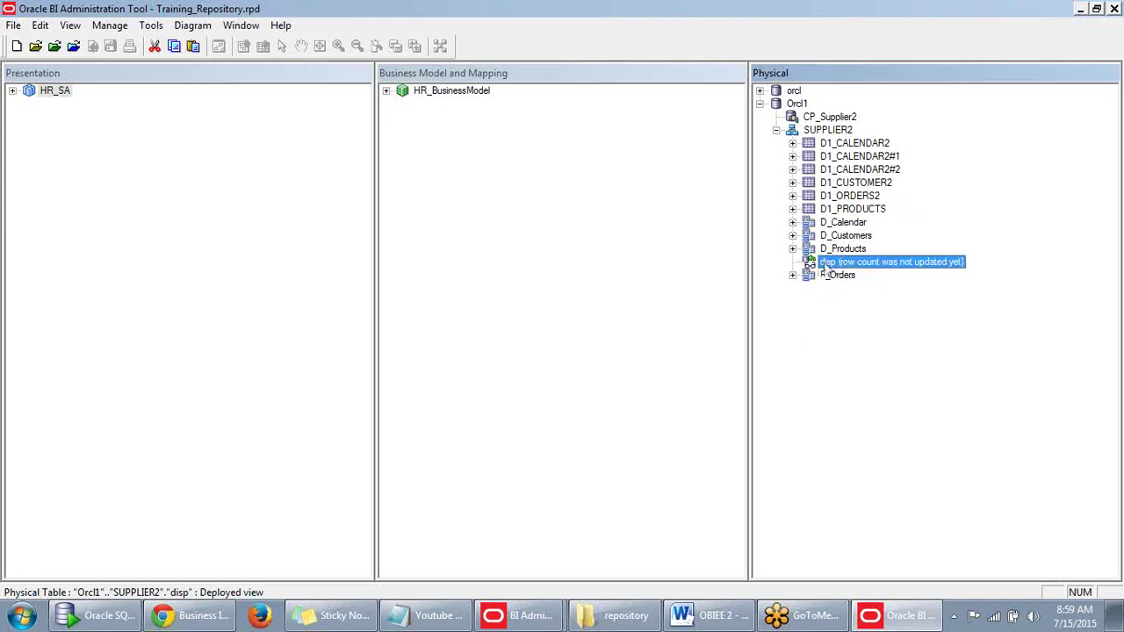
Delete the disp view from SUPPLIER2, confirming the deletion.
right_click(825, 267)
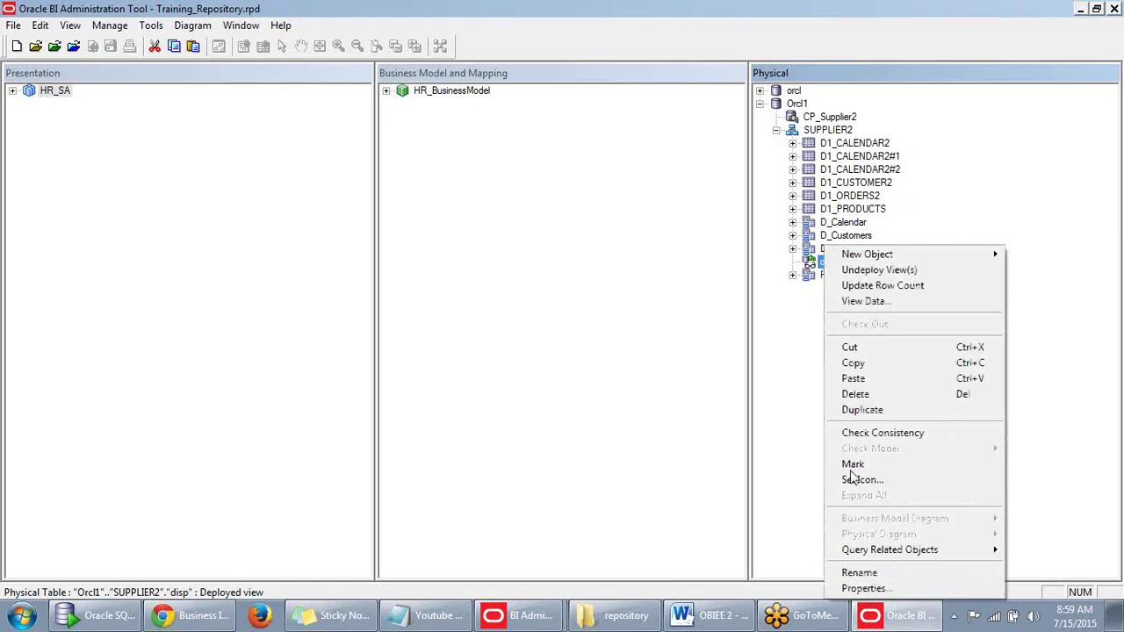
click(865, 395)
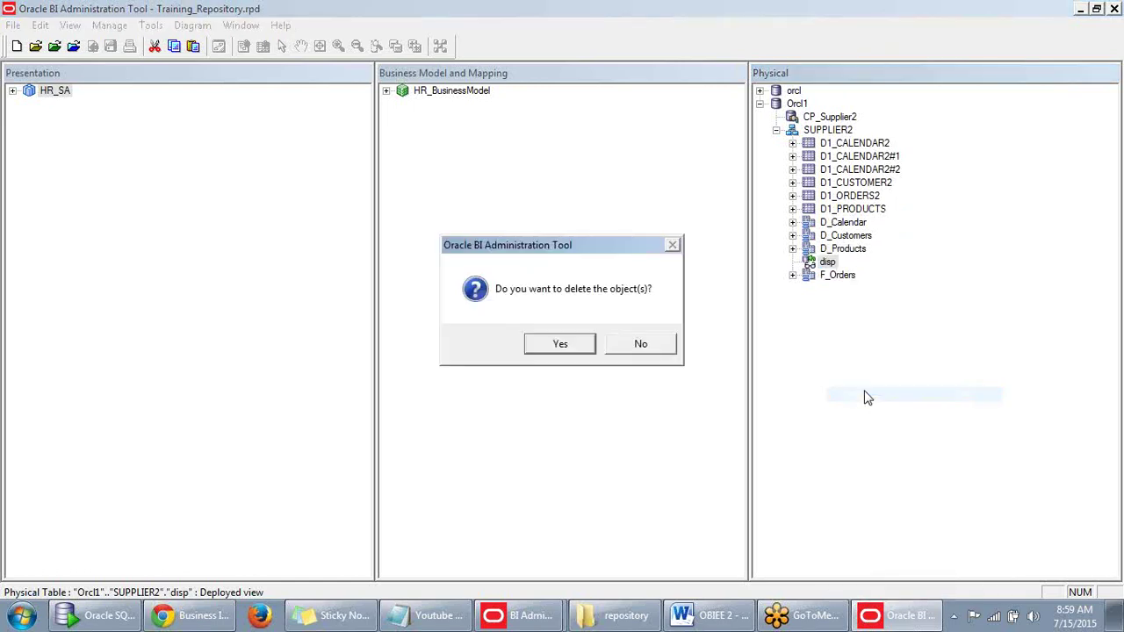
click(569, 345)
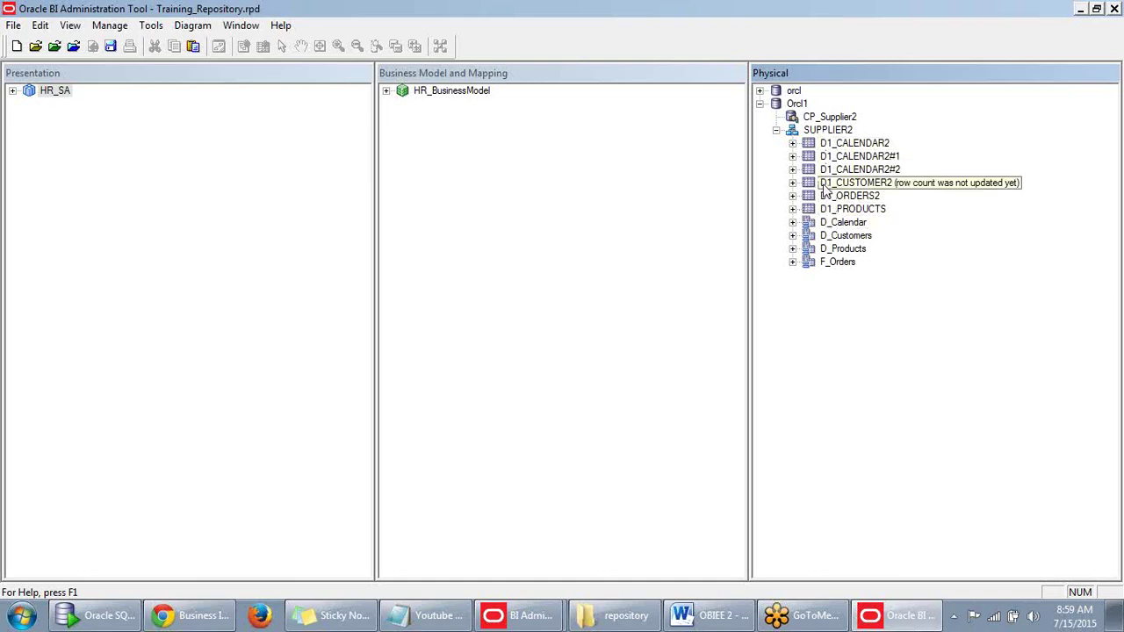
Copy the D1_CUSTOMER2 table and paste it into SUPPLIER2 as D1_CUSTOMER2#1.
right_click(826, 183)
mouse_move(844, 198)
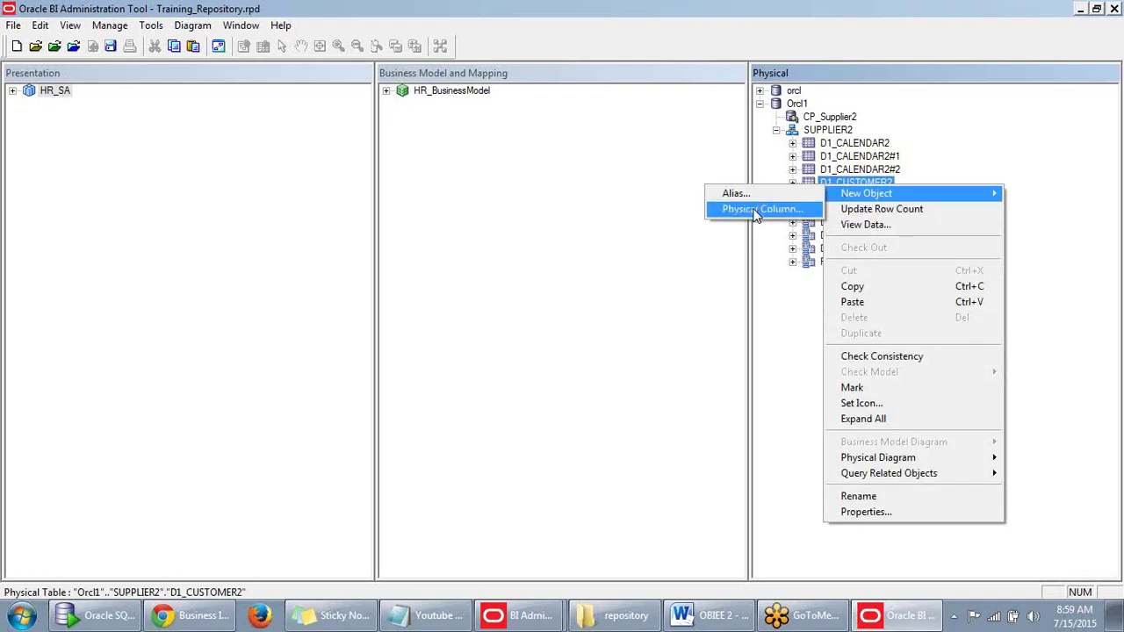
click(712, 293)
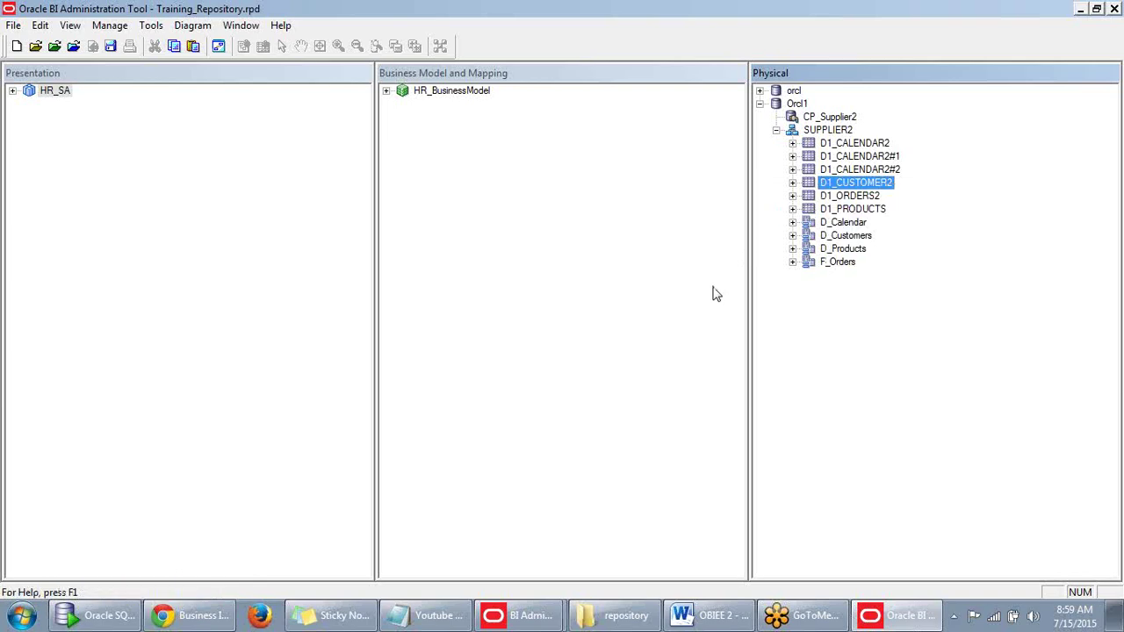
right_click(825, 184)
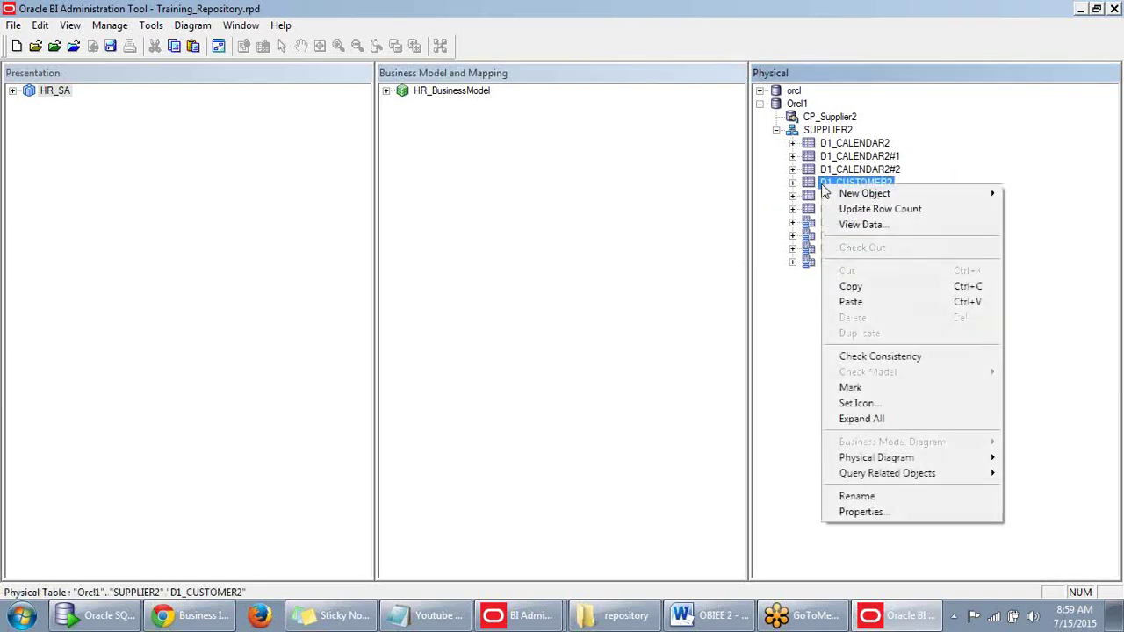
mouse_move(852, 197)
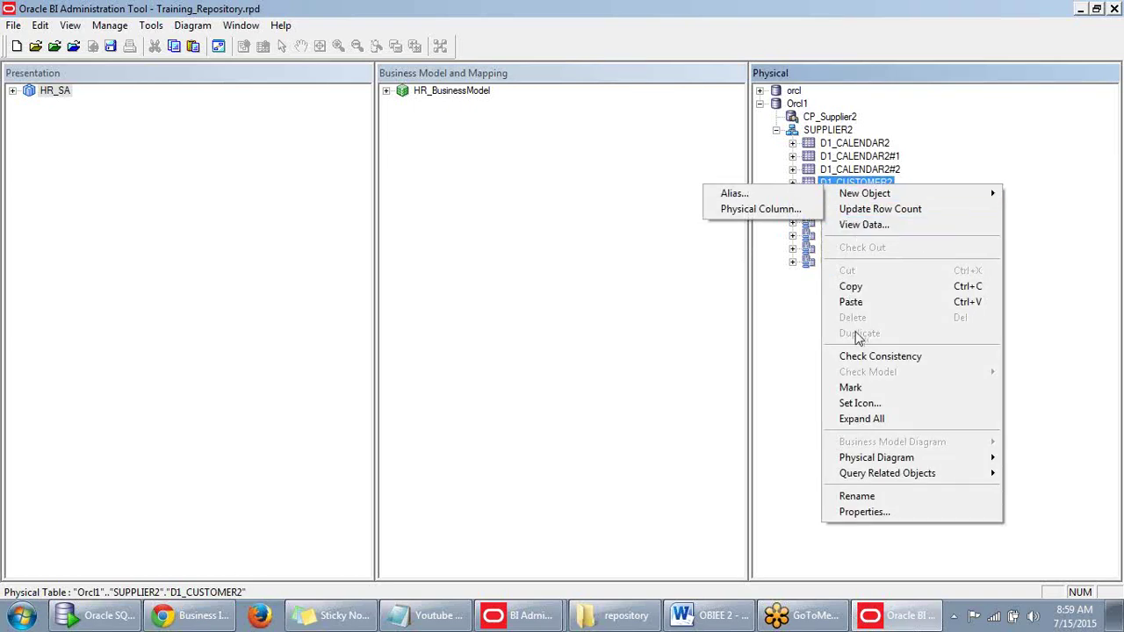
click(800, 342)
right_click(832, 186)
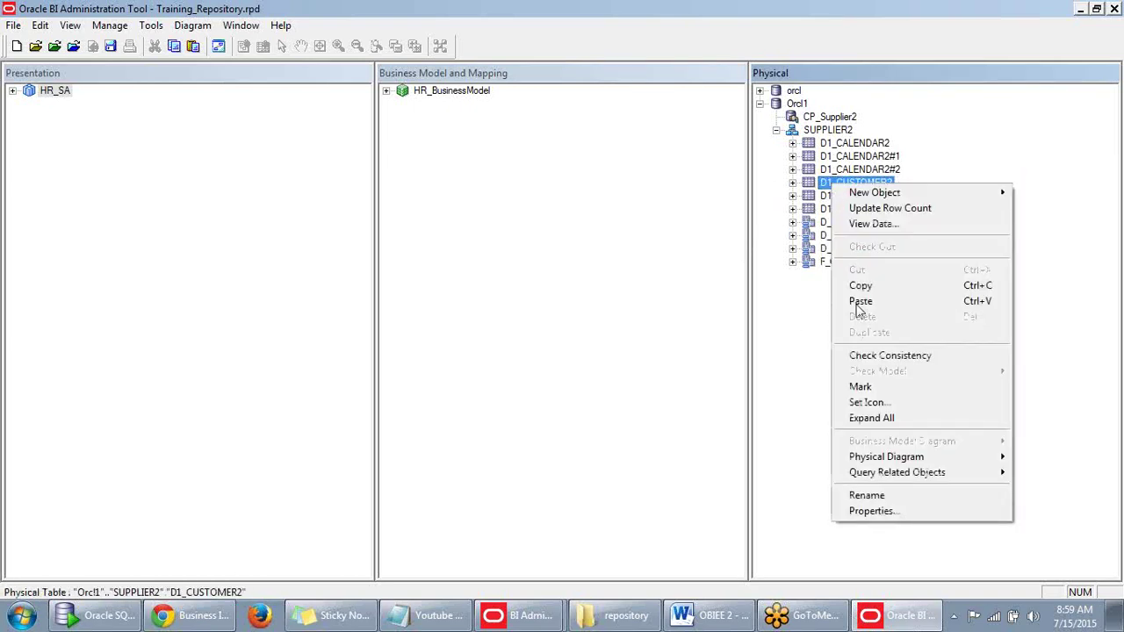
click(887, 295)
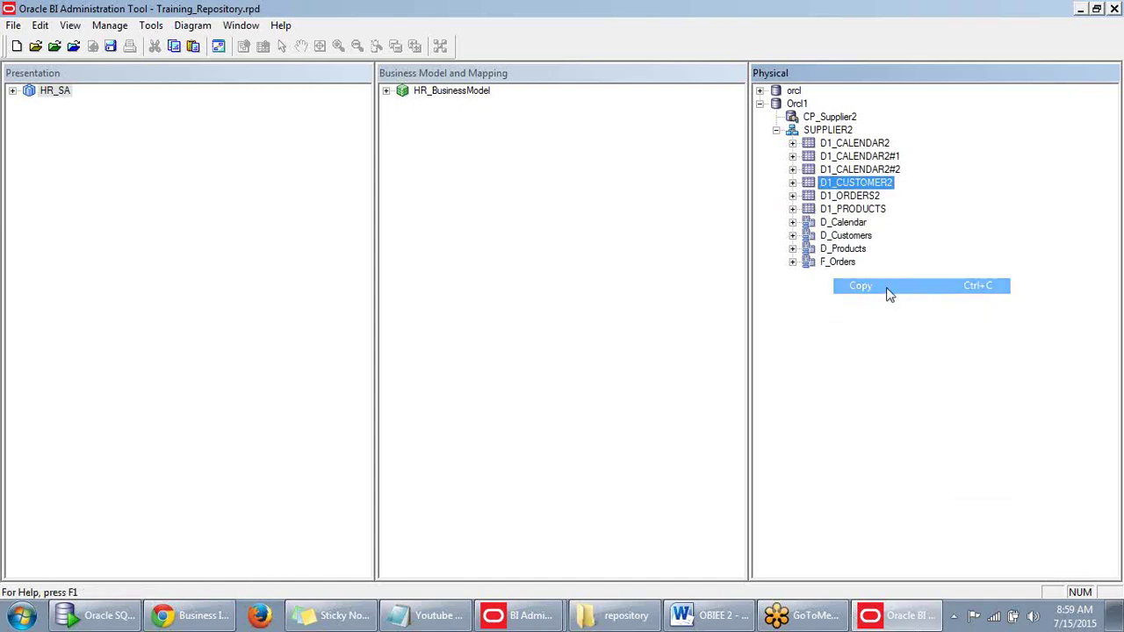
right_click(825, 131)
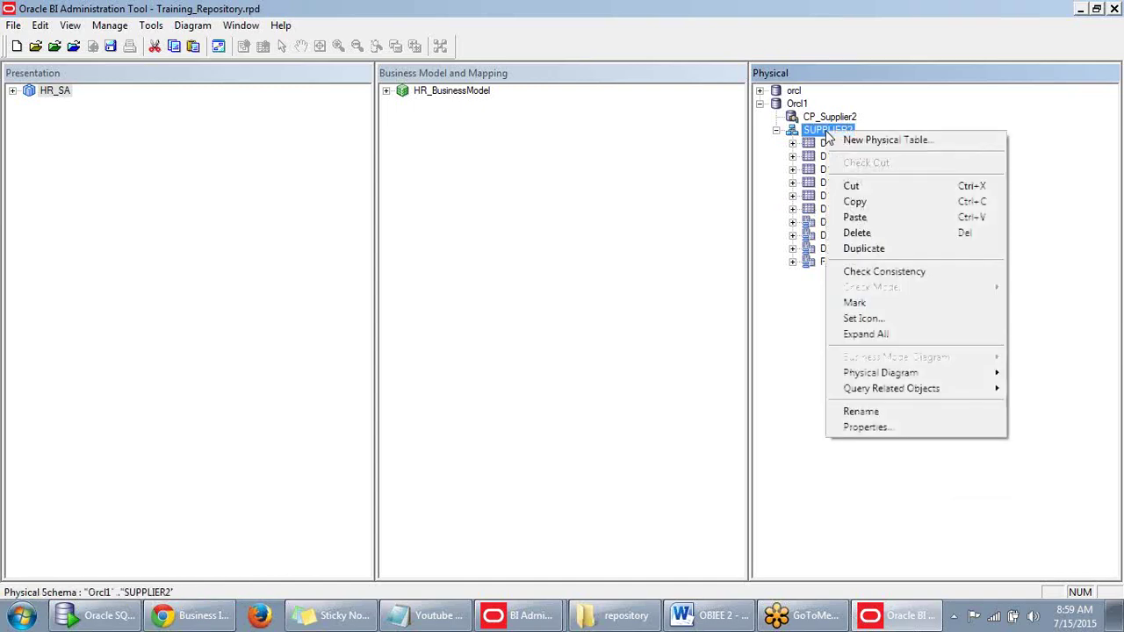
click(856, 218)
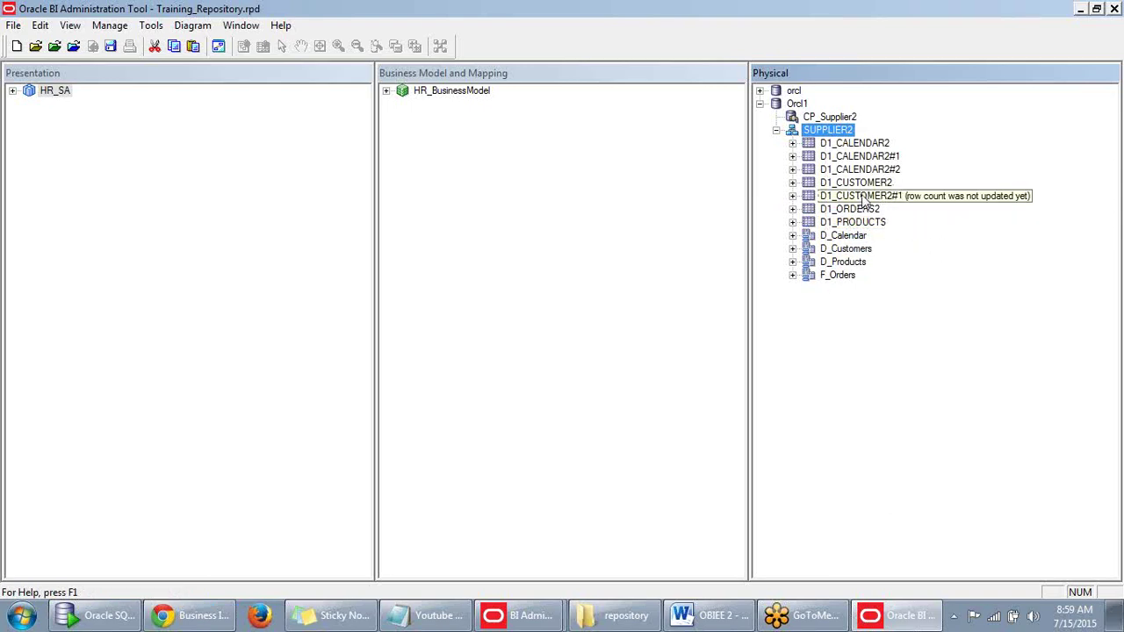
Rename the D1_CUSTOMER2#1 copy to 'Customers Opaque View' in its properties.
double_click(864, 196)
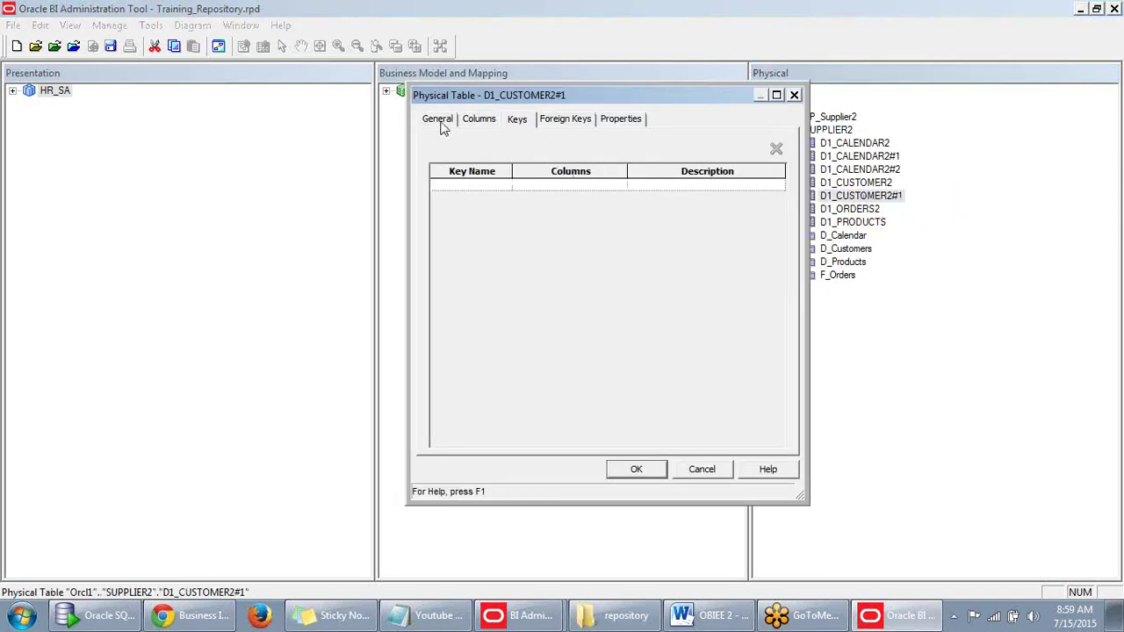
click(443, 127)
click(575, 151)
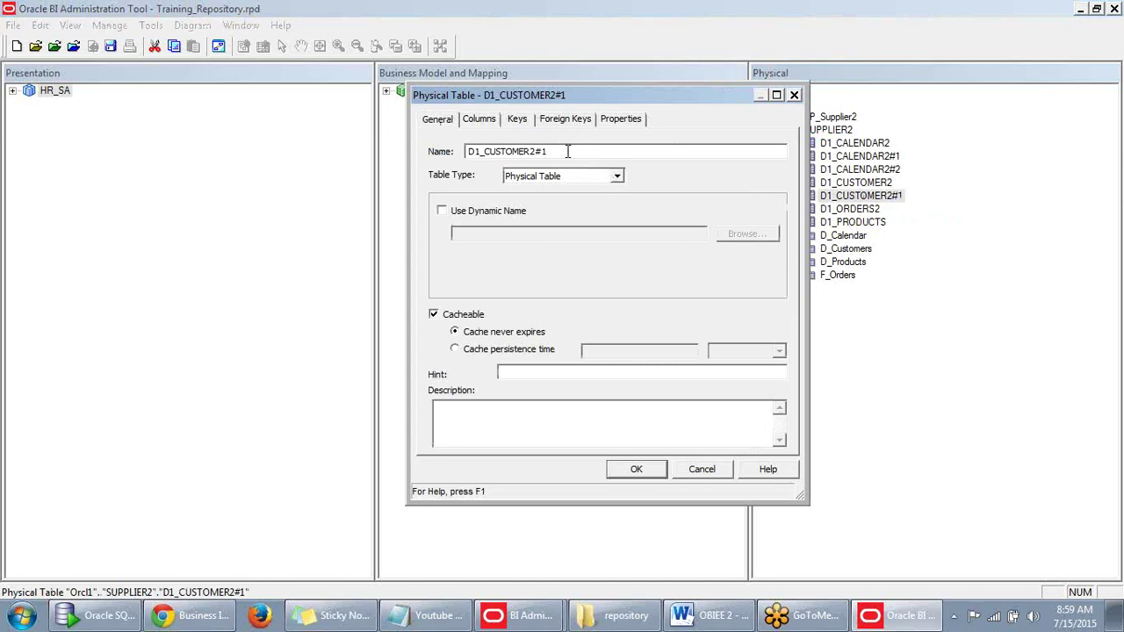
drag(568, 151, 406, 162)
text(Cus)
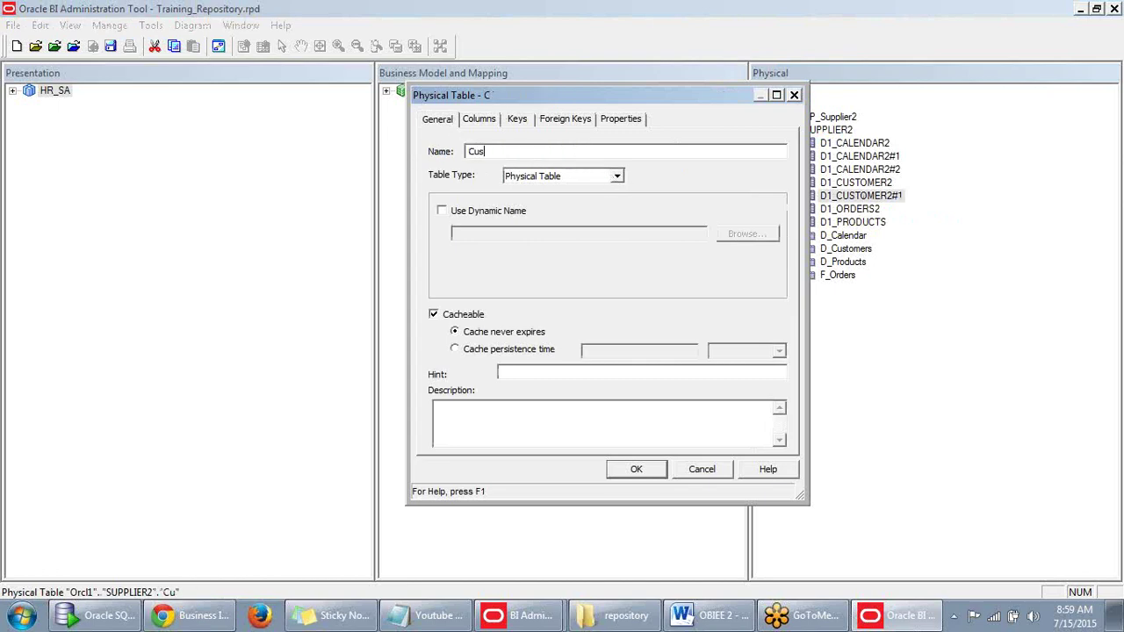
text(tomers)
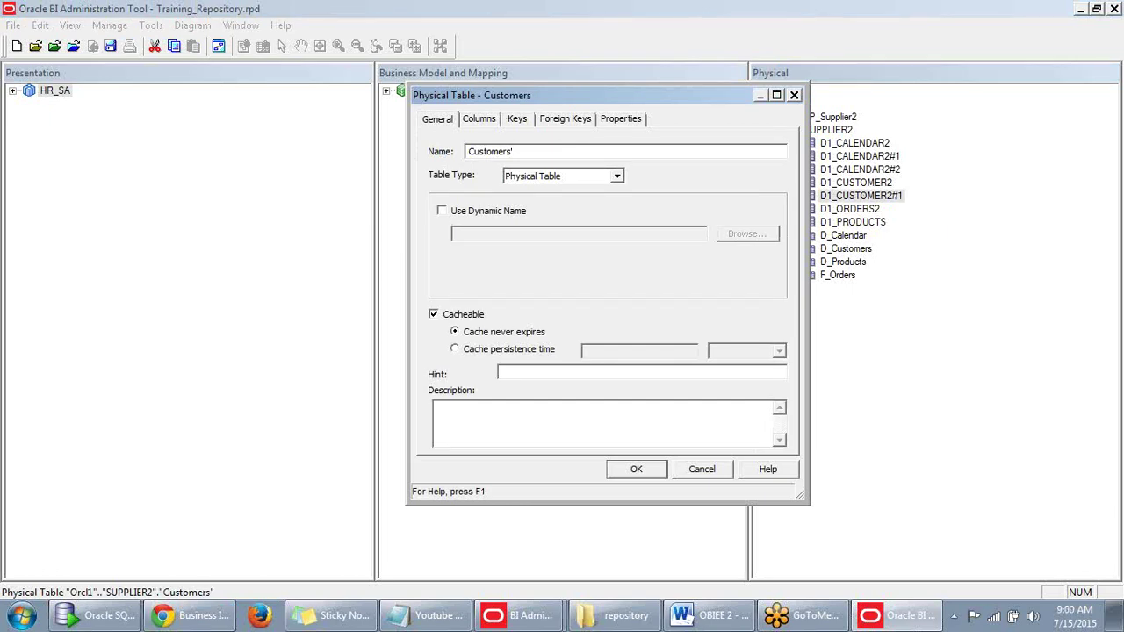
text(OPaque View)
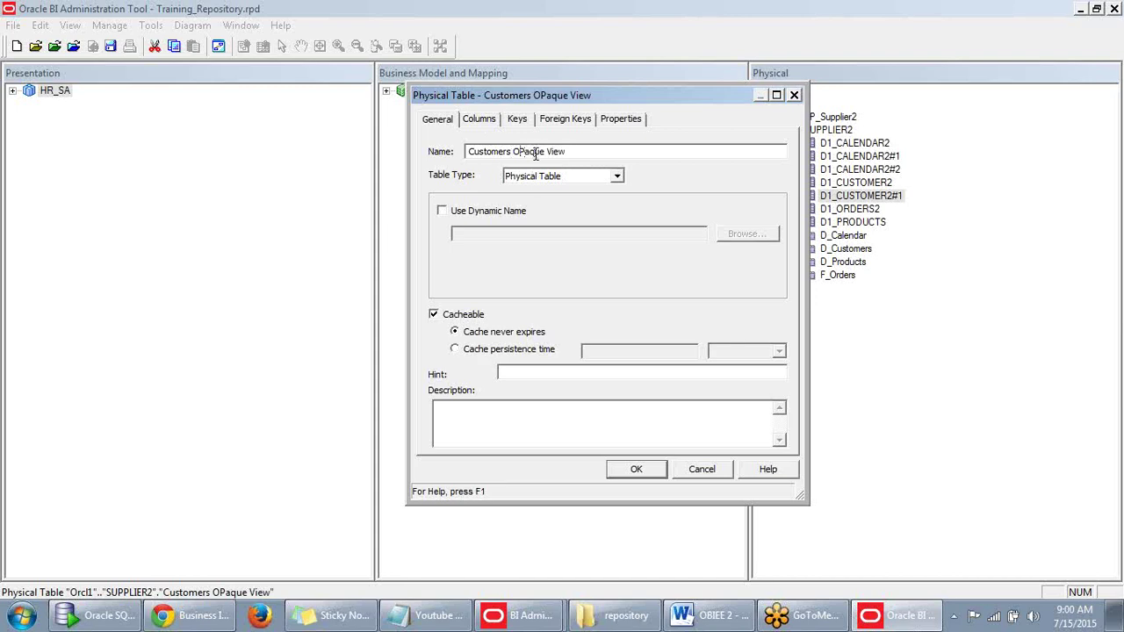
key(Delete)
text(p)
drag(572, 152, 463, 153)
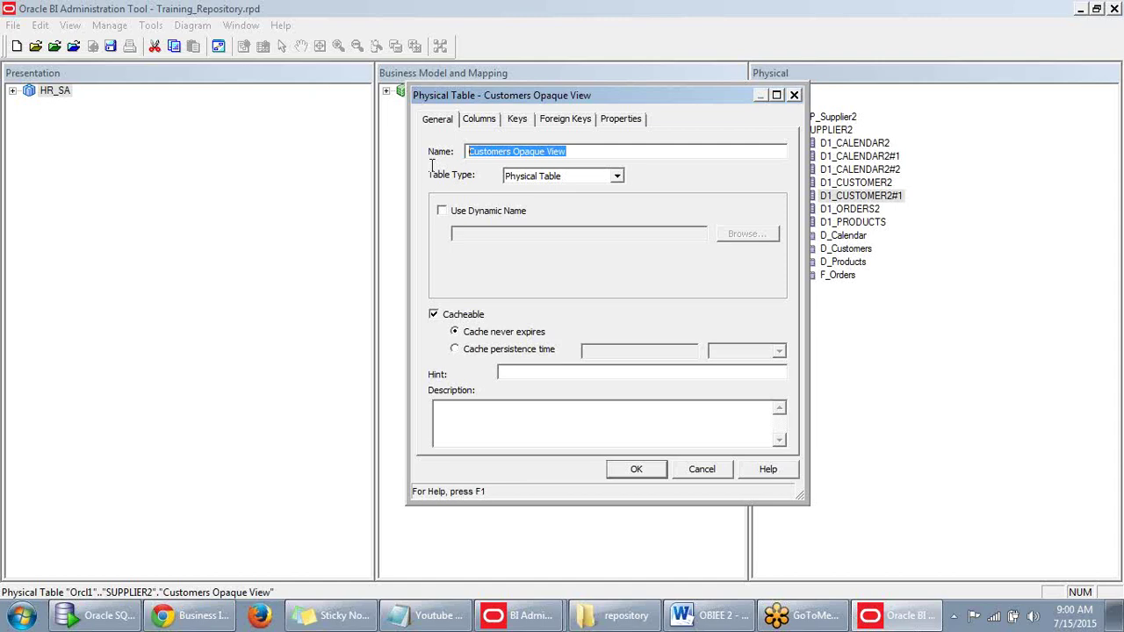
click(582, 151)
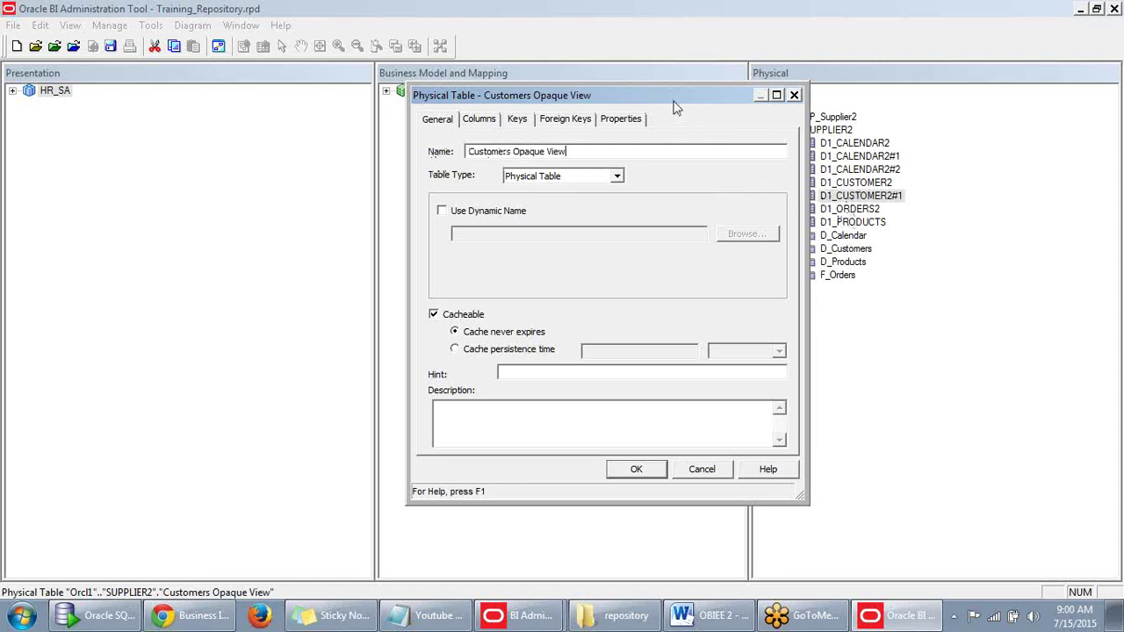
drag(678, 109, 662, 111)
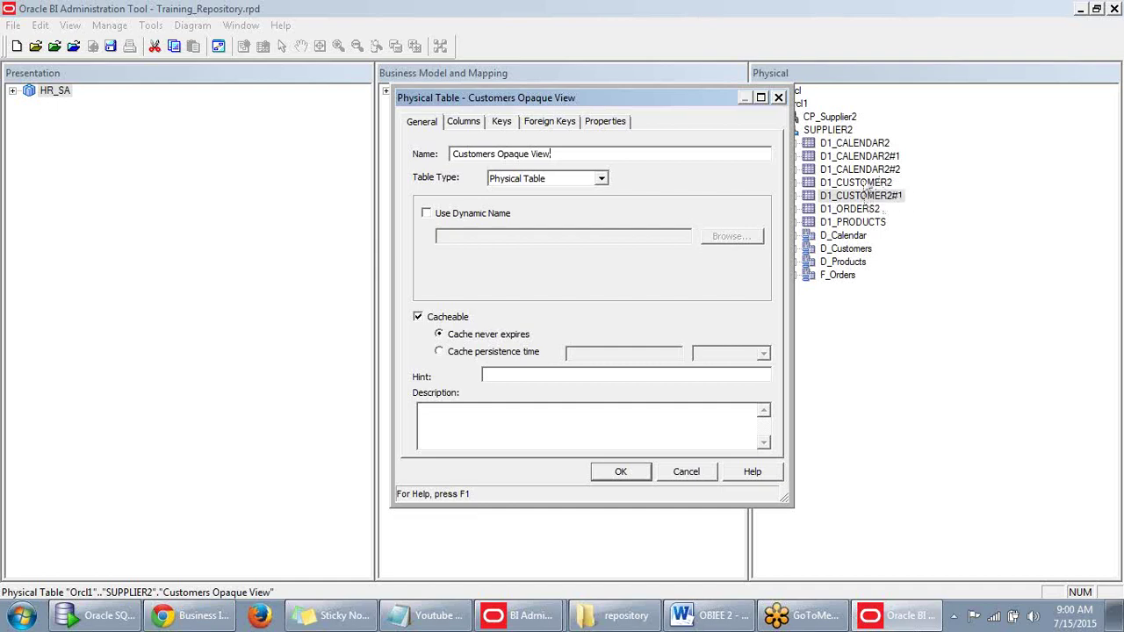
Review the 13 copied columns, then return to the General properties.
click(465, 123)
click(462, 197)
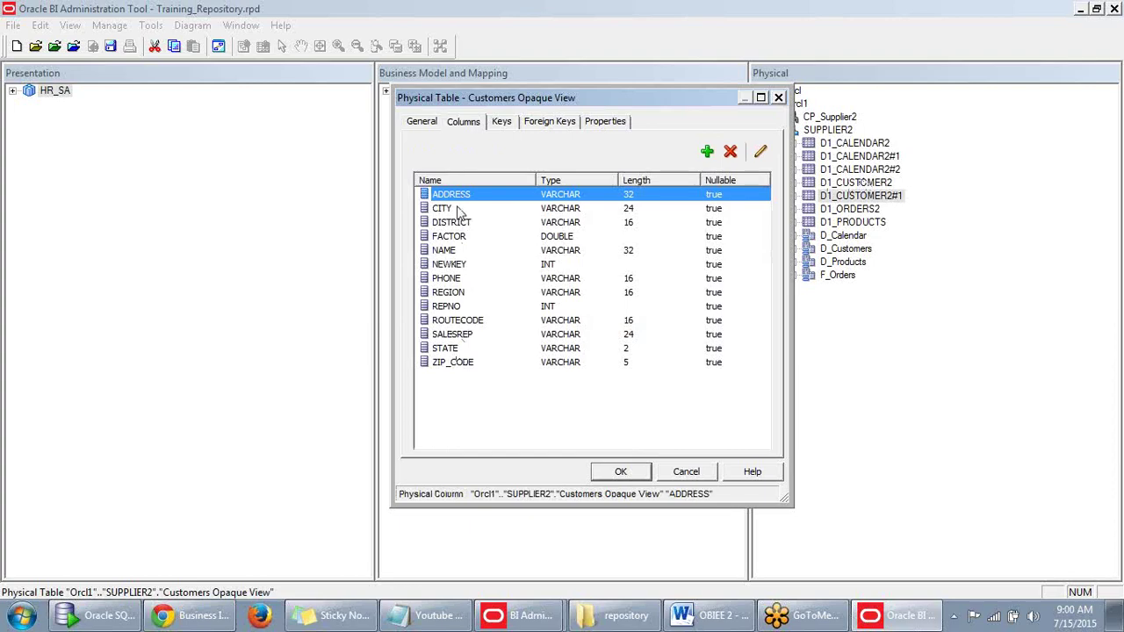
click(422, 123)
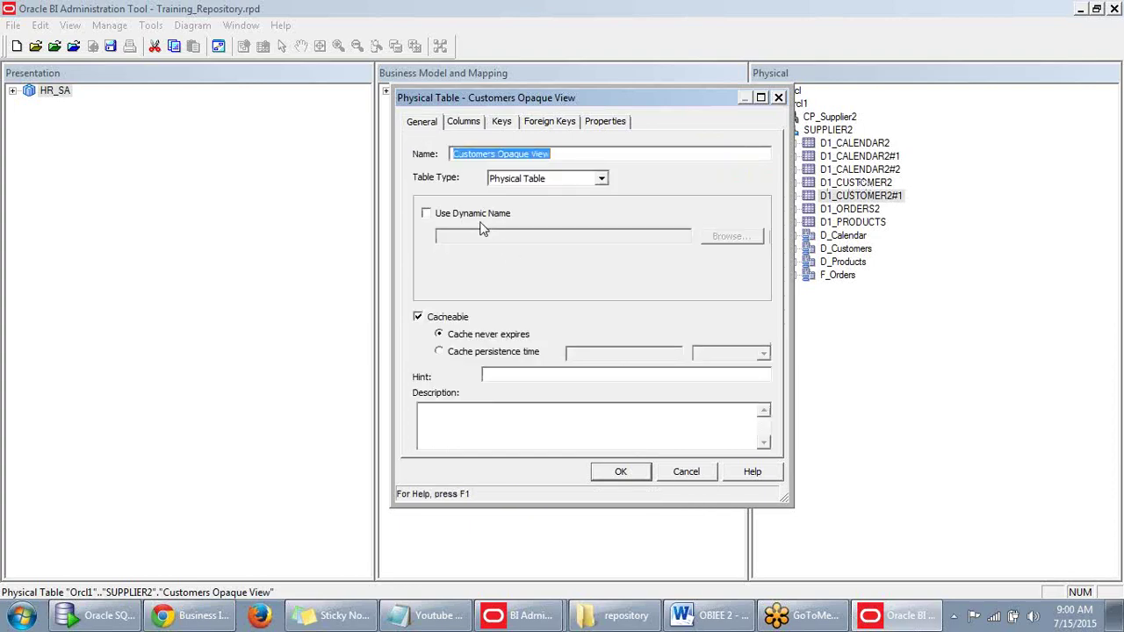
Set table type to Select with initialization string select * from d1_Customers2 where region='Central'.
click(601, 179)
click(518, 215)
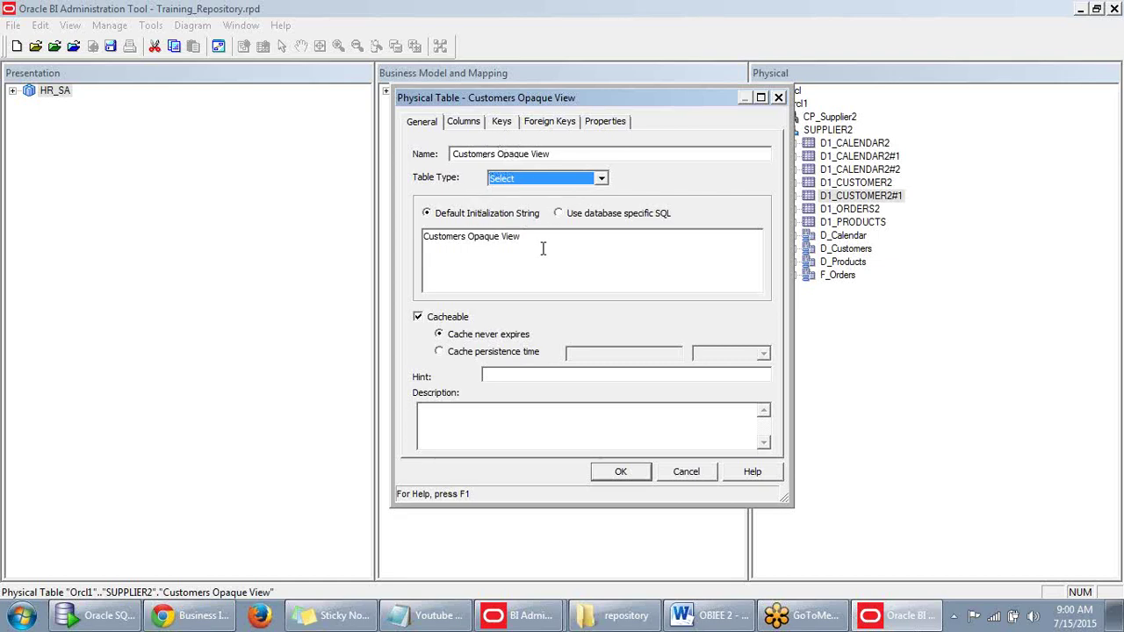
drag(537, 244, 411, 241)
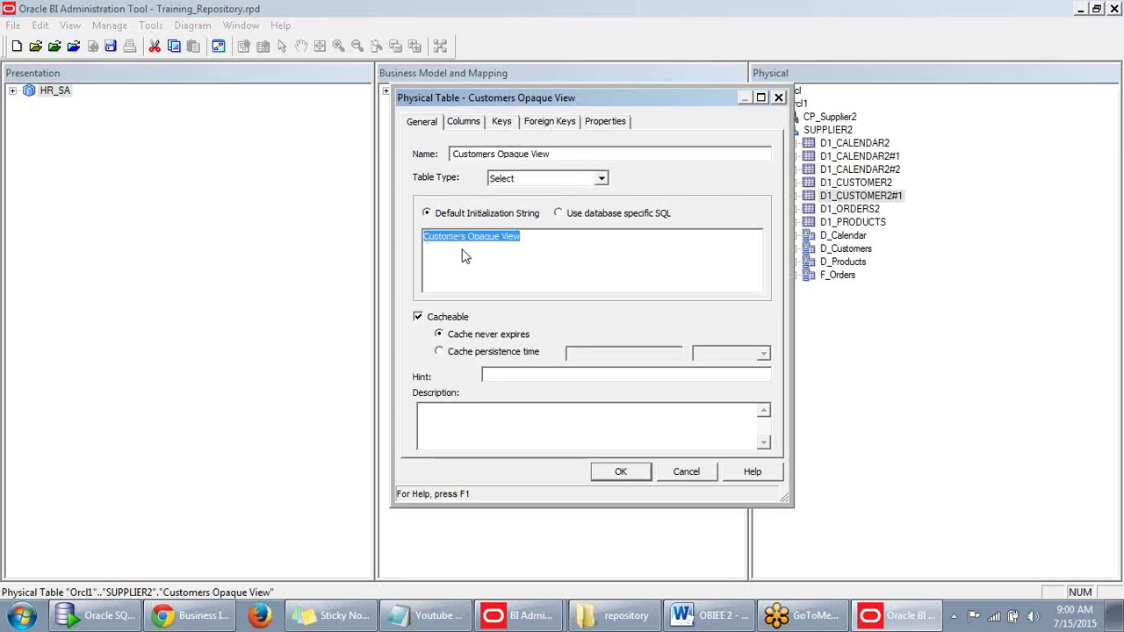
key(Delete)
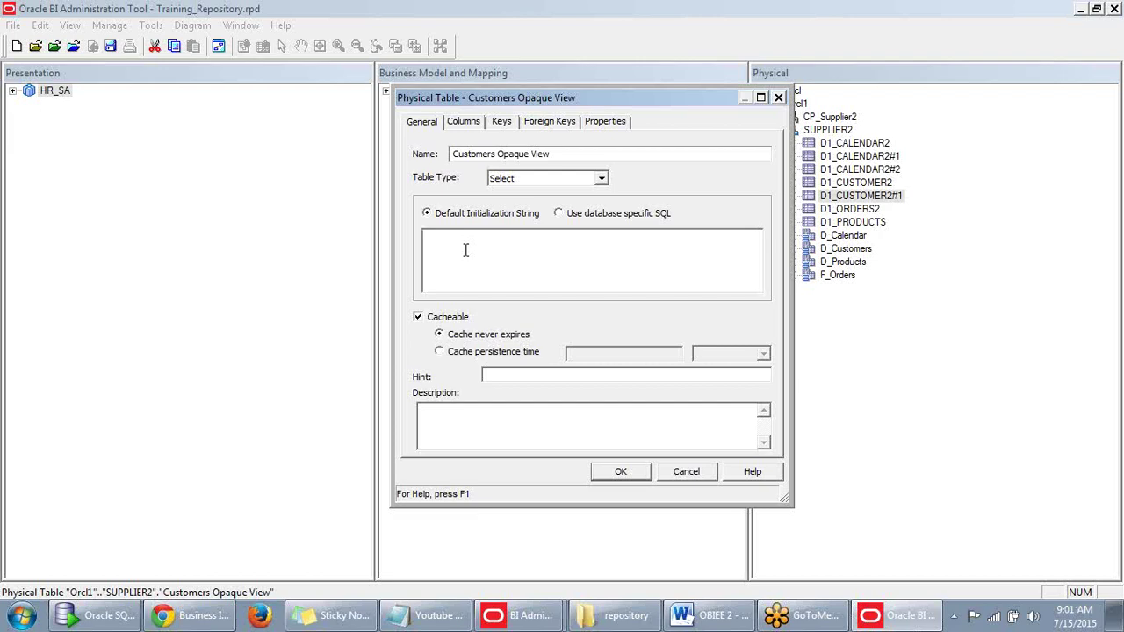
text(select *)
text(from d1_Customers2 where region='Central)
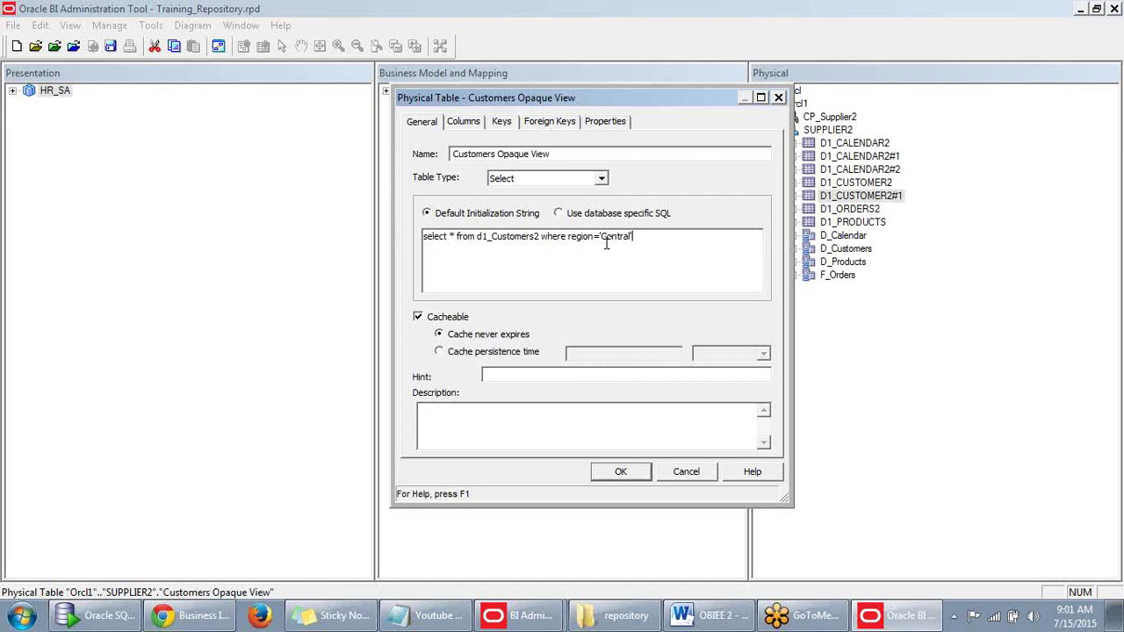
drag(643, 239, 617, 230)
click(642, 240)
drag(449, 236, 453, 239)
Save the view, try Update Row Count, and dismiss the resulting ORA-00942 error.
click(631, 474)
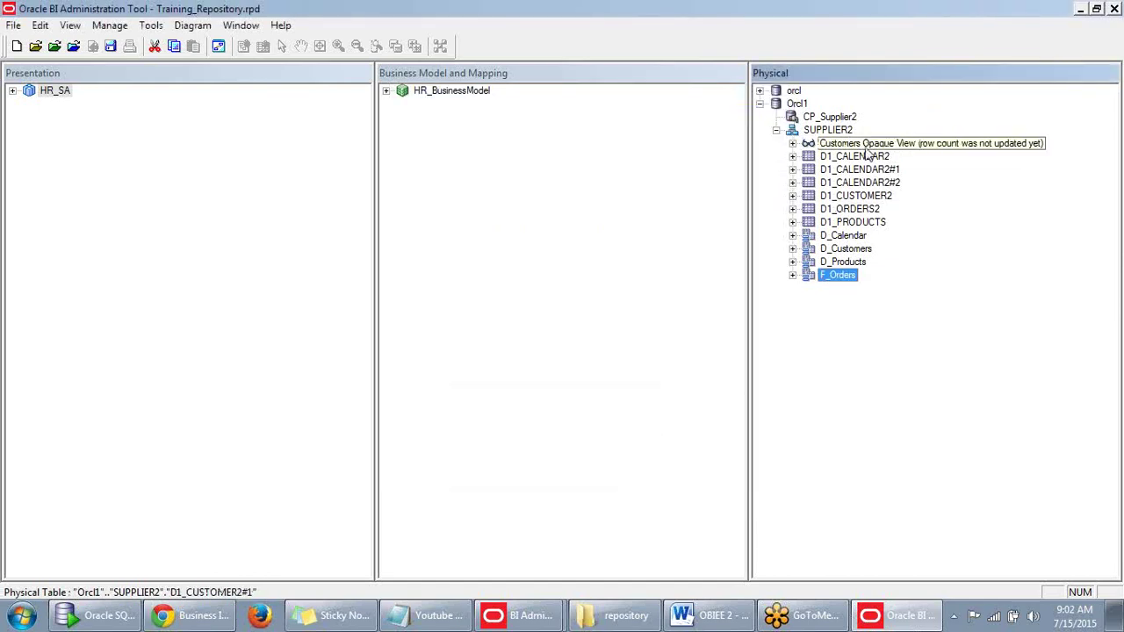
click(792, 143)
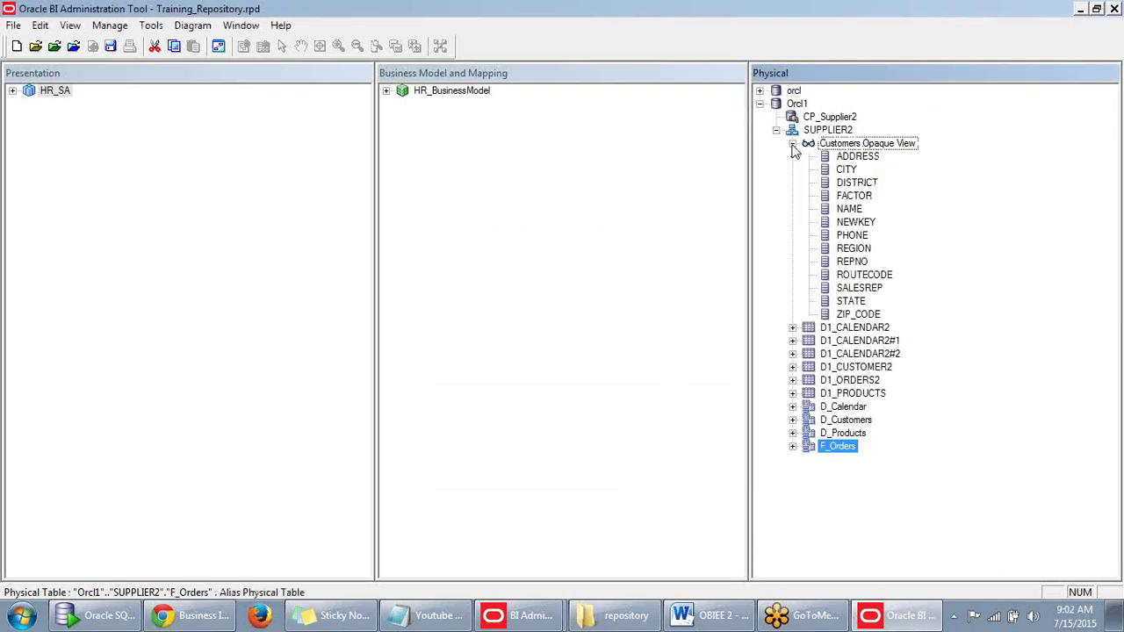
right_click(845, 144)
click(867, 182)
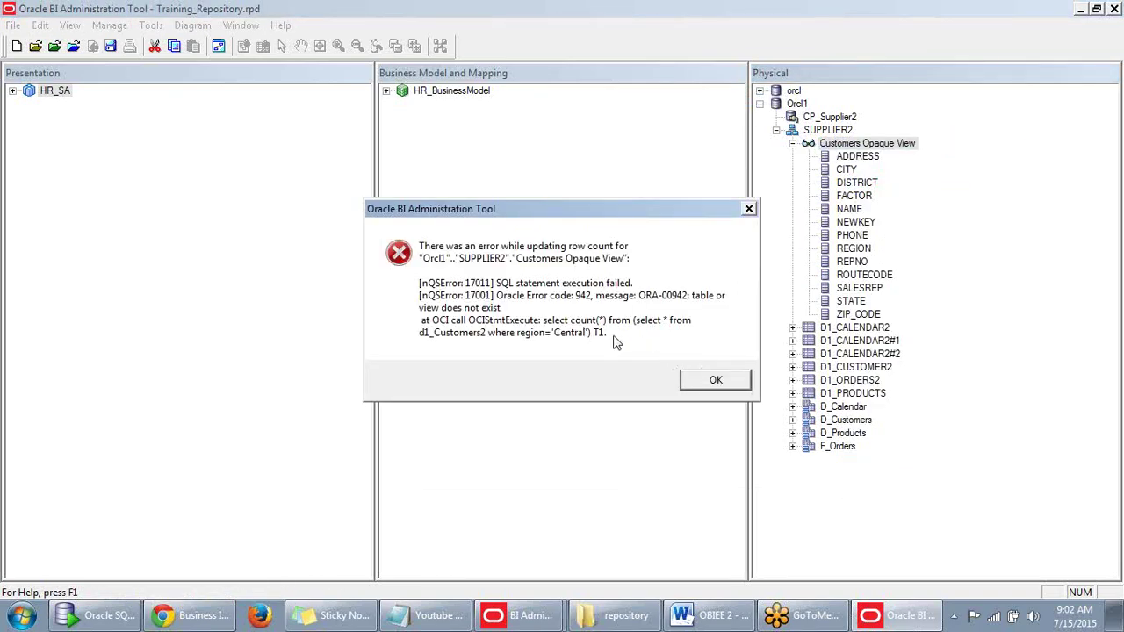
click(715, 380)
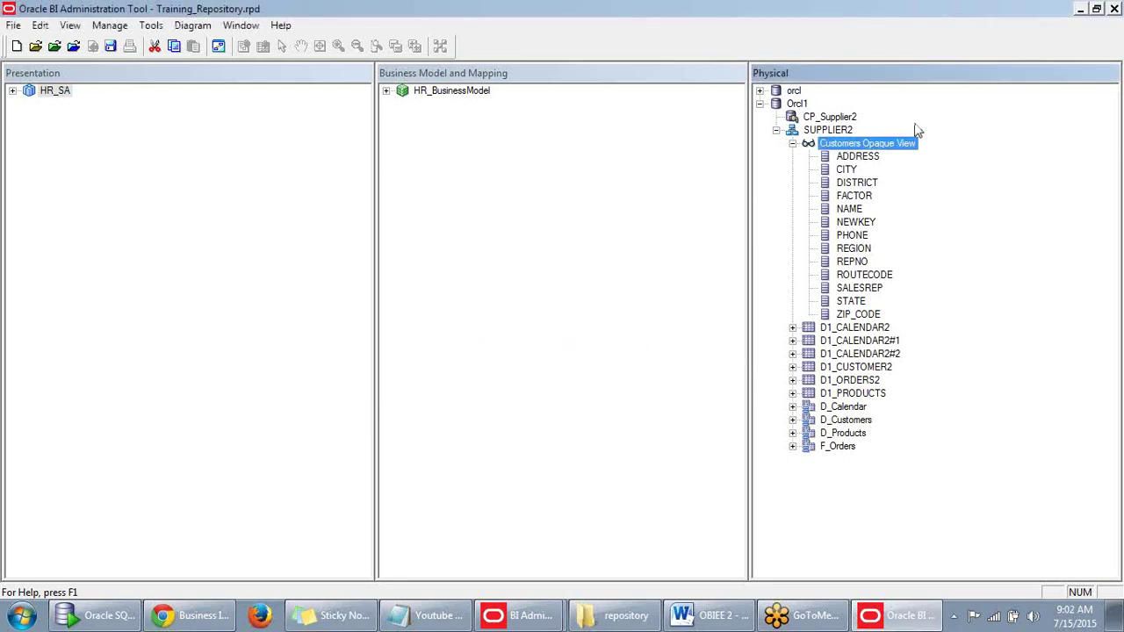
Switch briefly to SQL Developer and back to the Administration Tool.
click(123, 619)
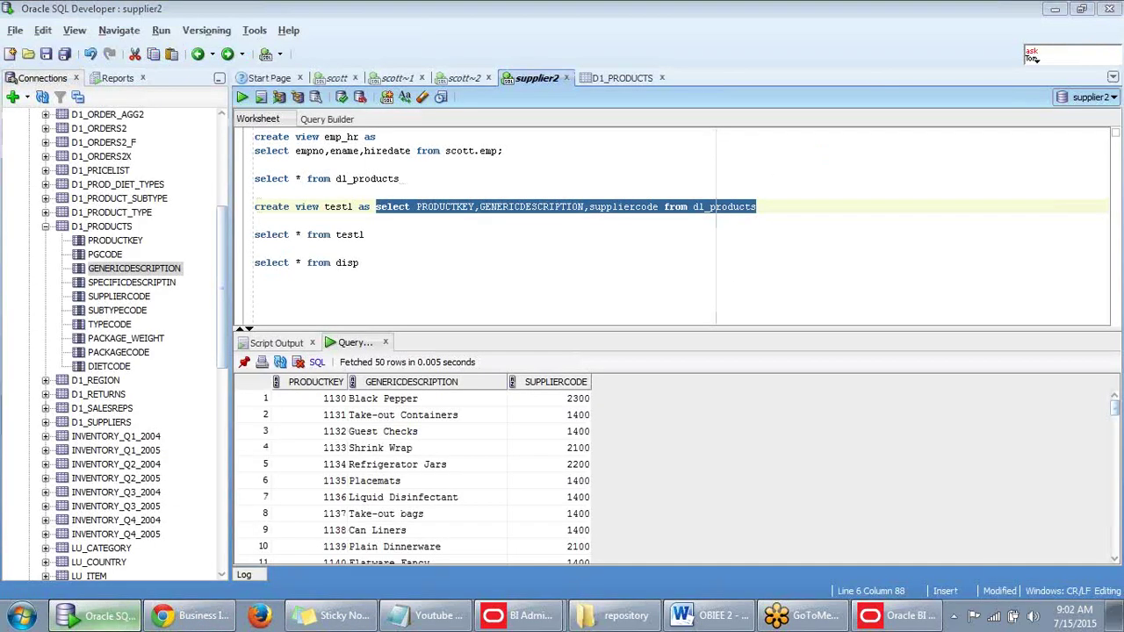
click(110, 619)
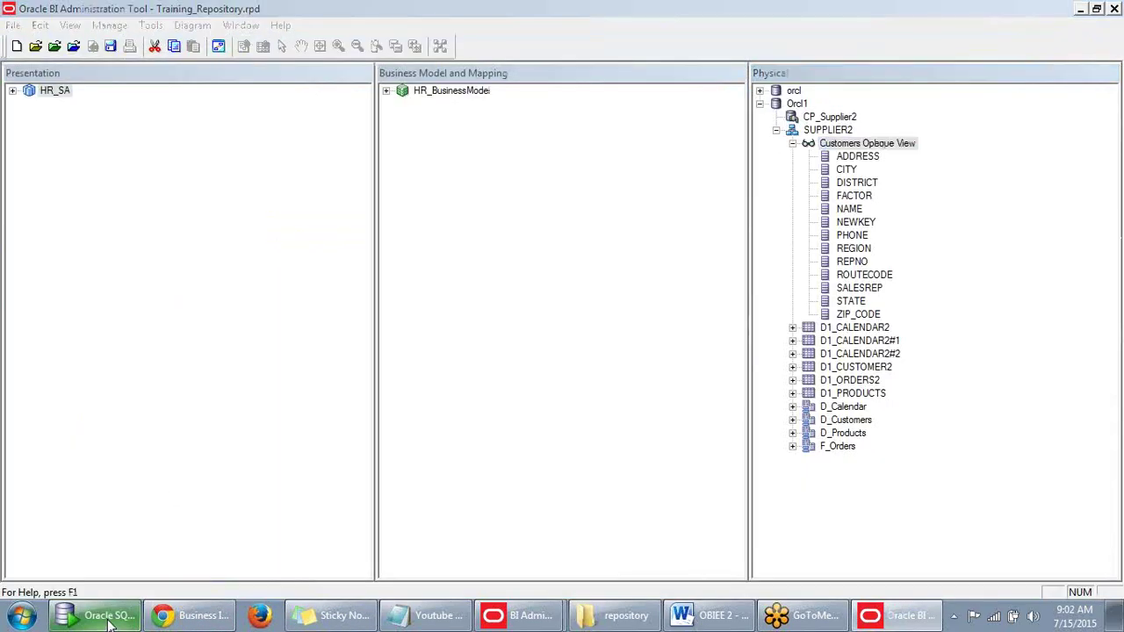
click(109, 619)
click(110, 619)
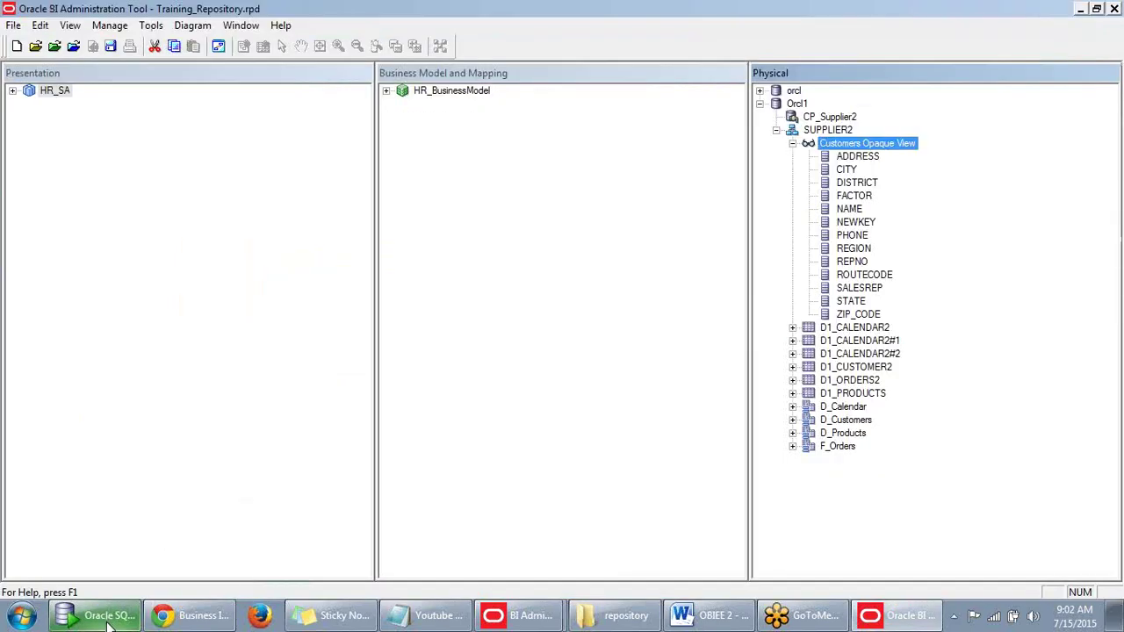
Add and run Select * from d1_products in the supplier2 worksheet, listing 50 product rows.
click(110, 619)
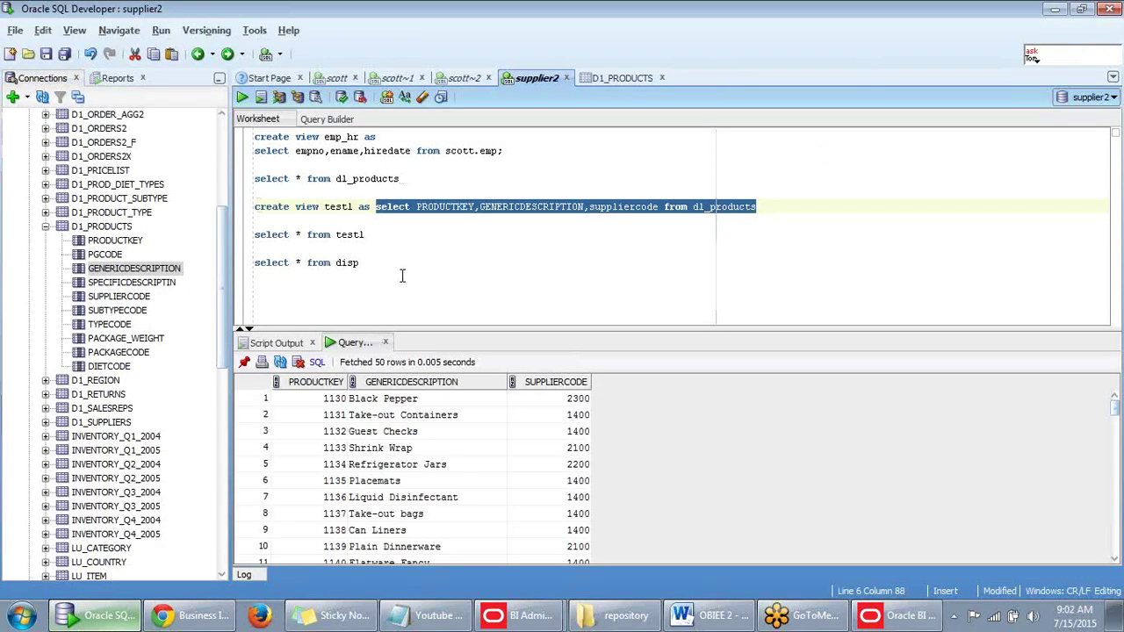
click(395, 279)
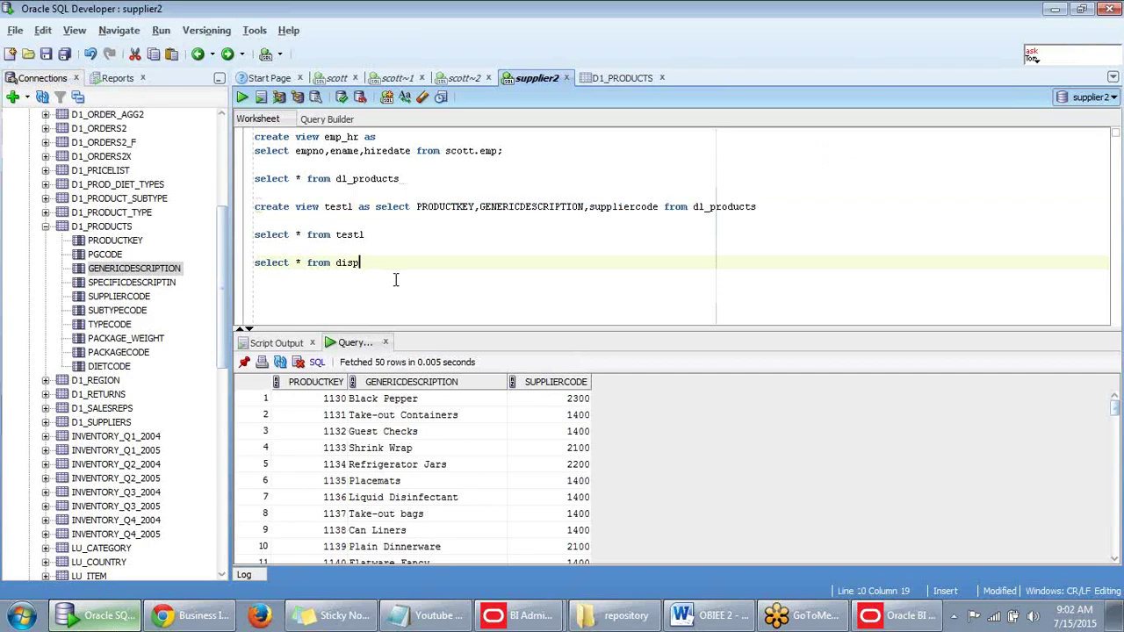
key(Return)
key(Return)
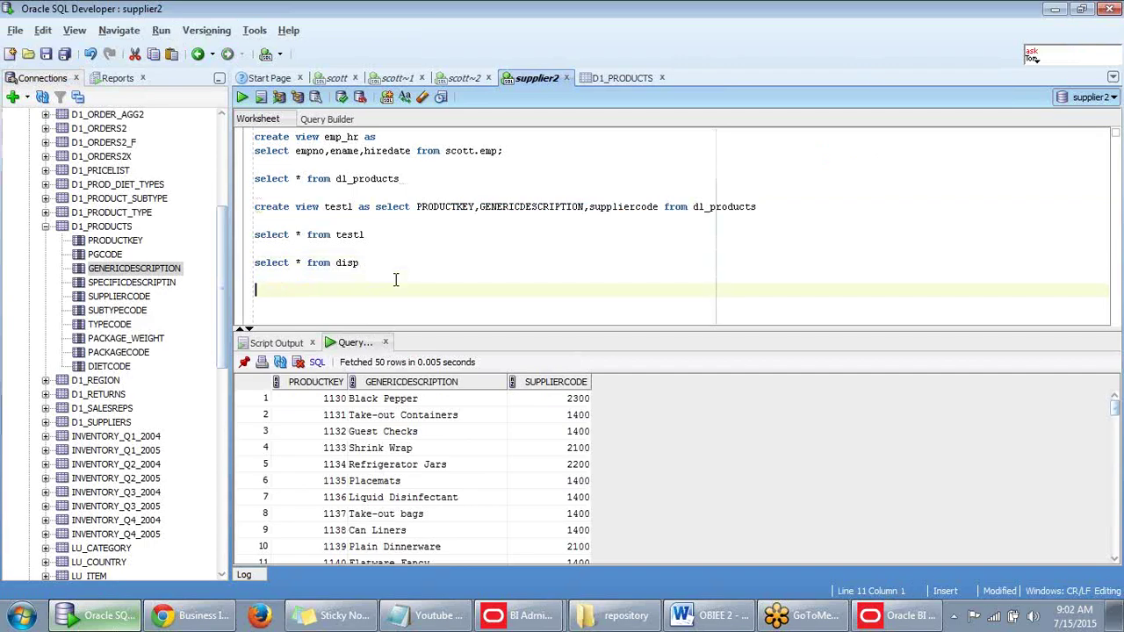
text(Select * from d1_pr)
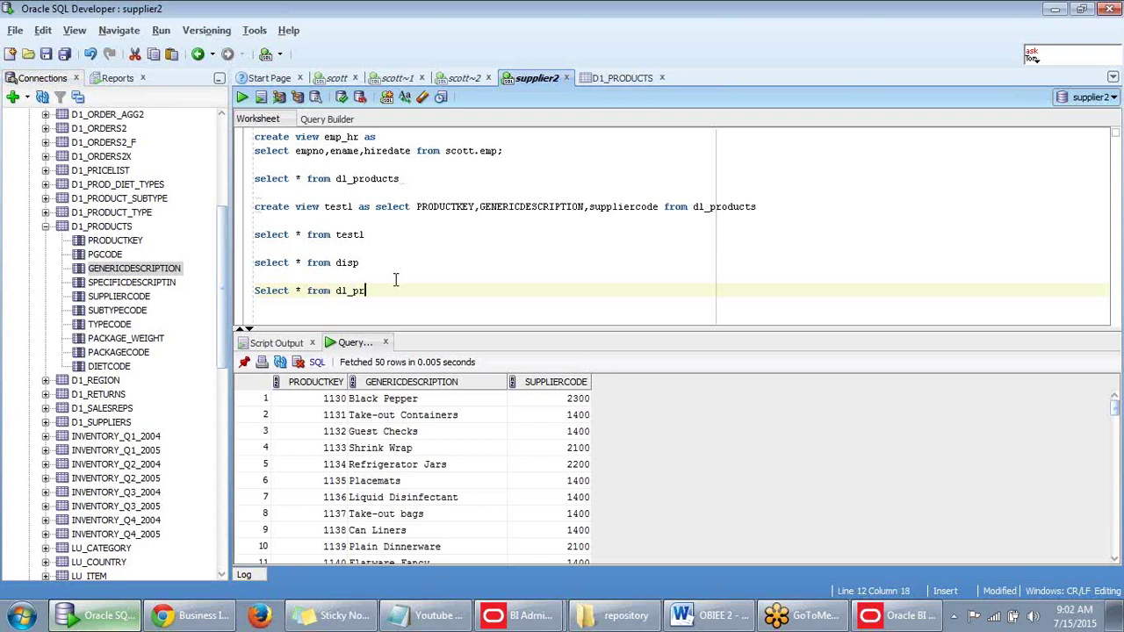
text(oducts)
key(ctrl+Return)
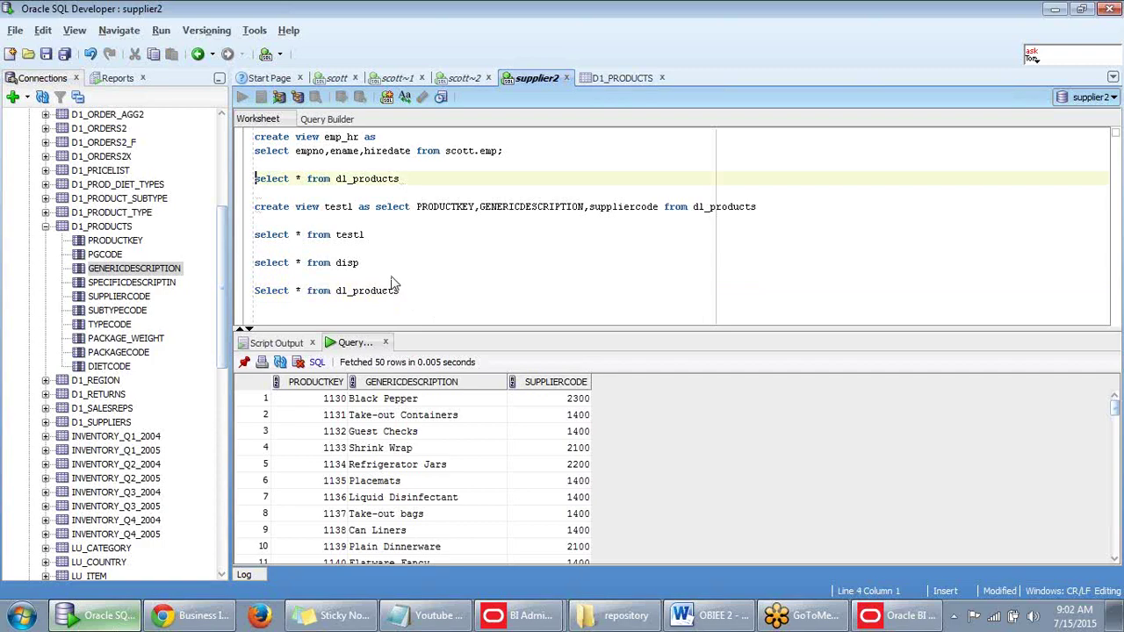
click(392, 282)
key(ctrl+Return)
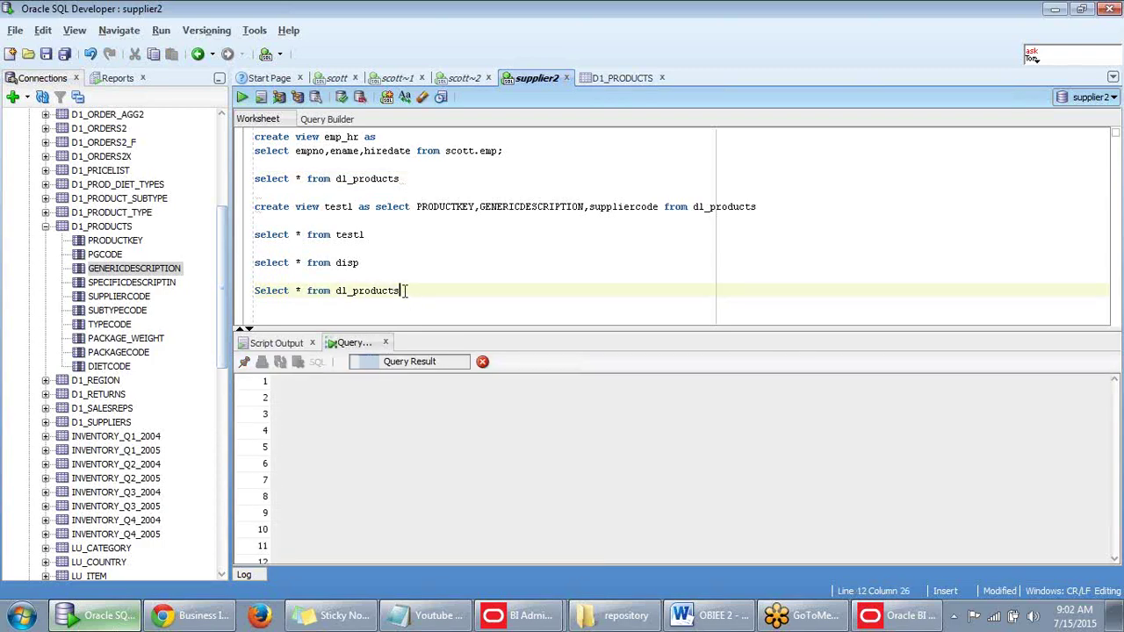
drag(406, 289, 255, 290)
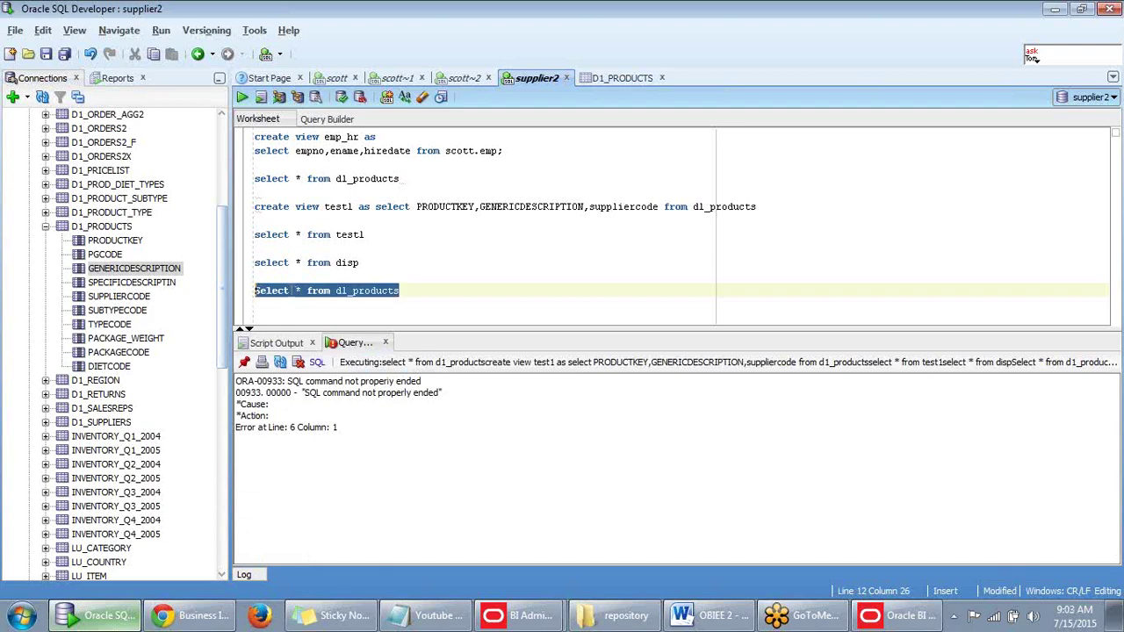
key(ctrl+Return)
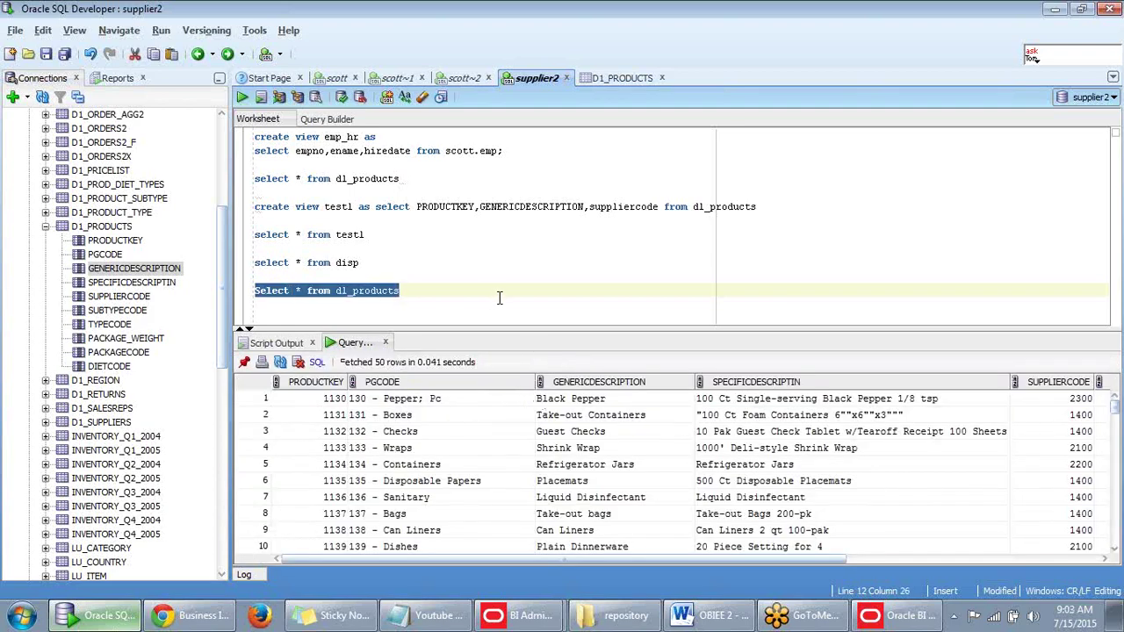
Append 'where' to the end of the products query.
click(424, 291)
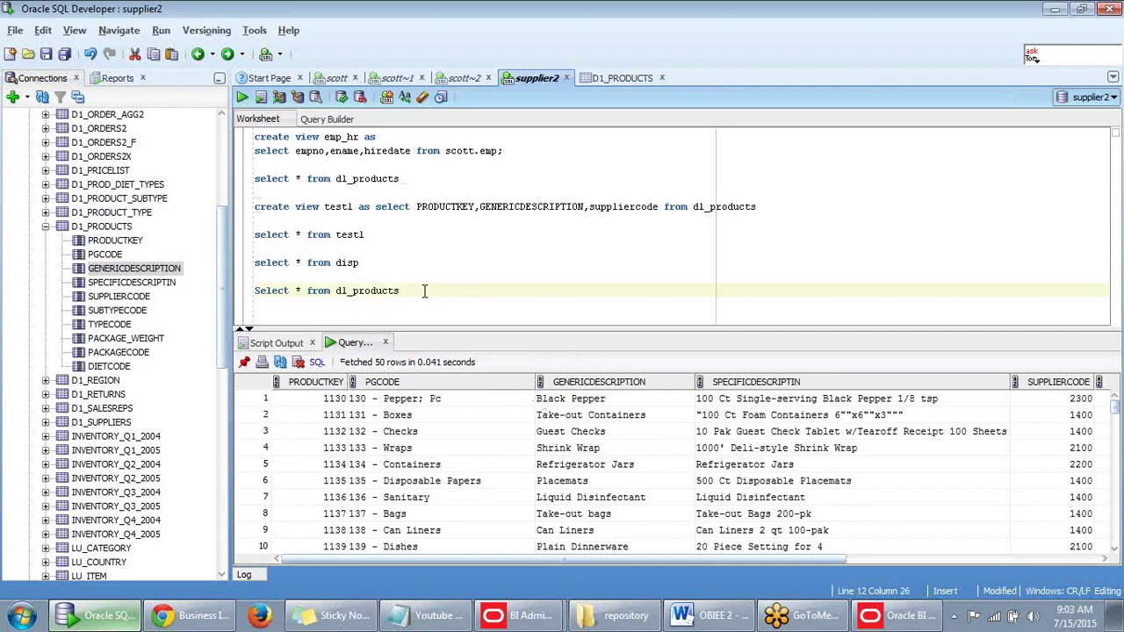
text(where)
mouse_move(586, 559)
mouse_down()
mouse_move(886, 562)
mouse_move(598, 570)
mouse_up()
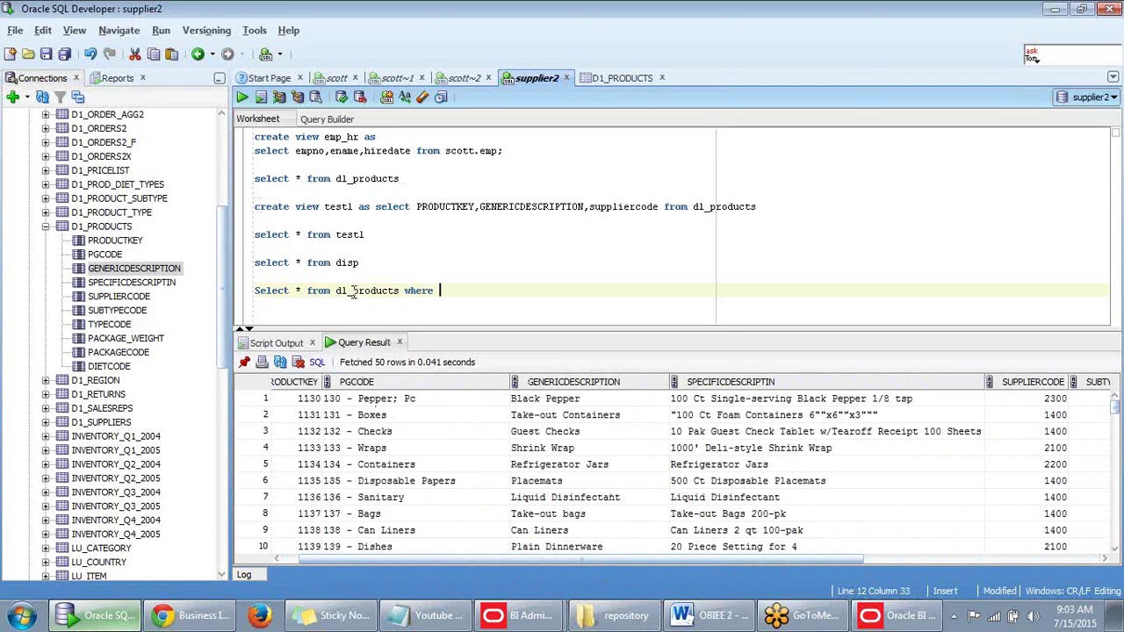
Change the query's table to d1_customers2 and run it.
drag(352, 290, 401, 290)
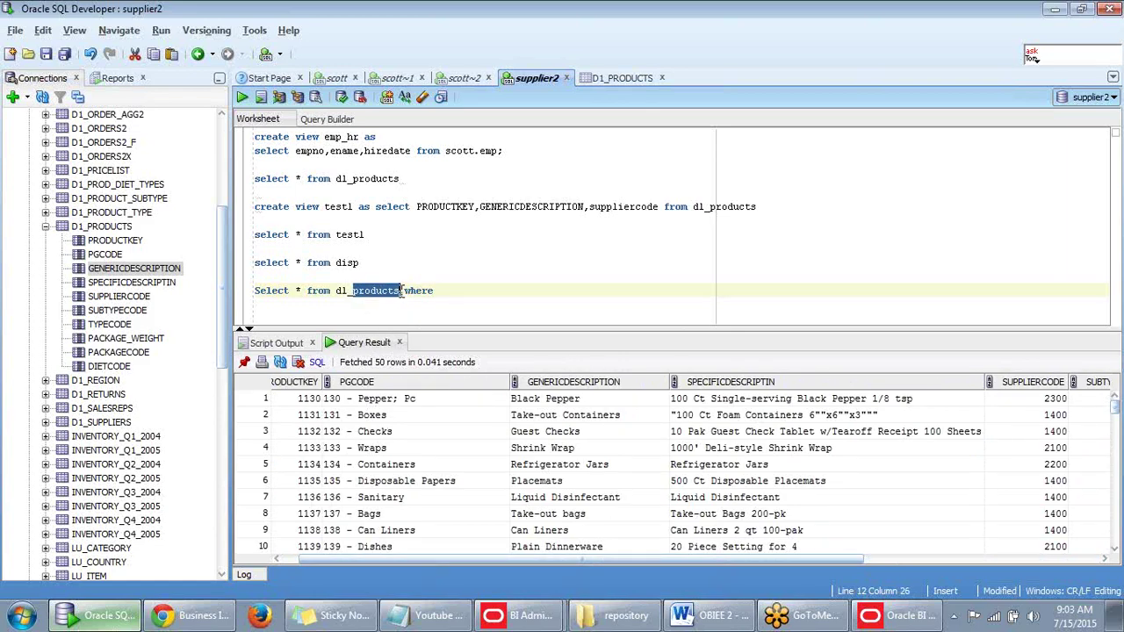
text(custom)
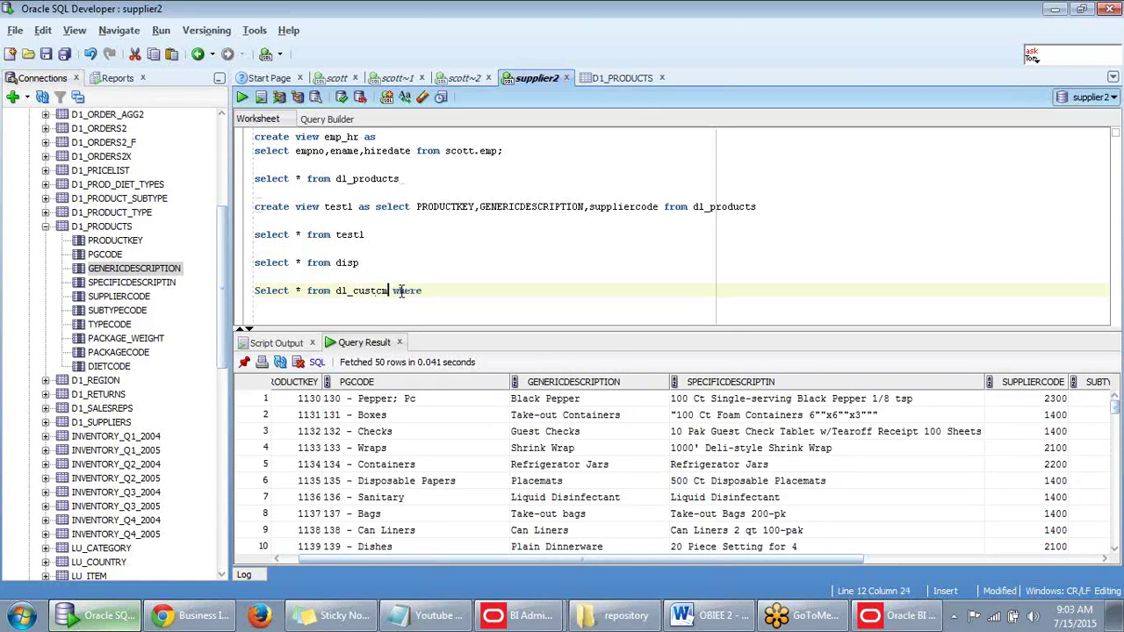
text(ers)
drag(406, 291, 257, 292)
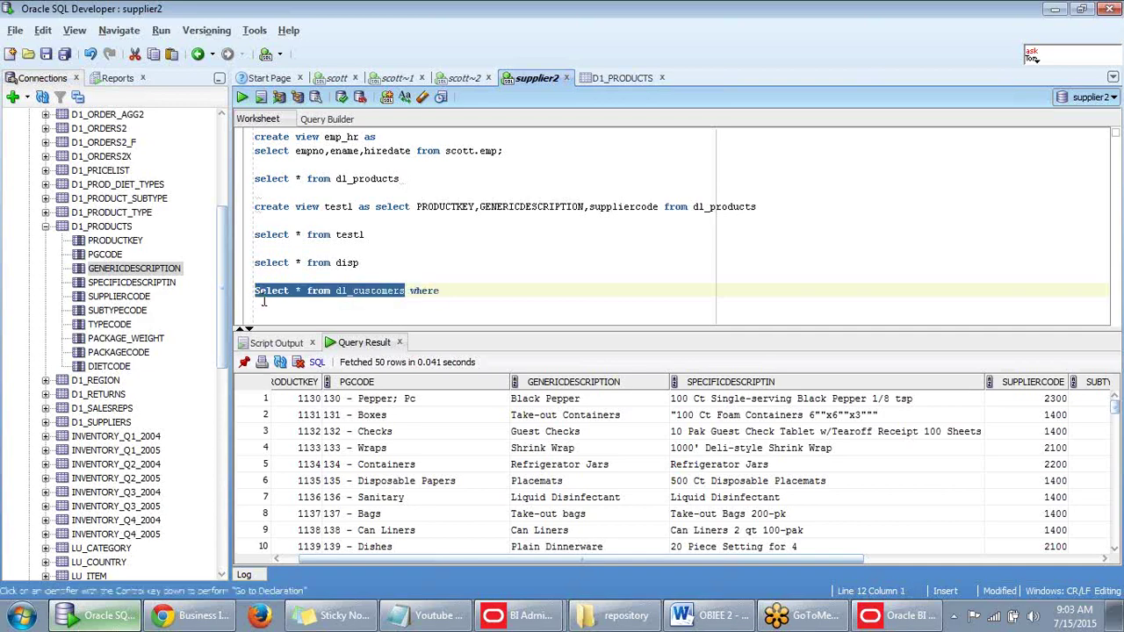
key(ctrl+Return)
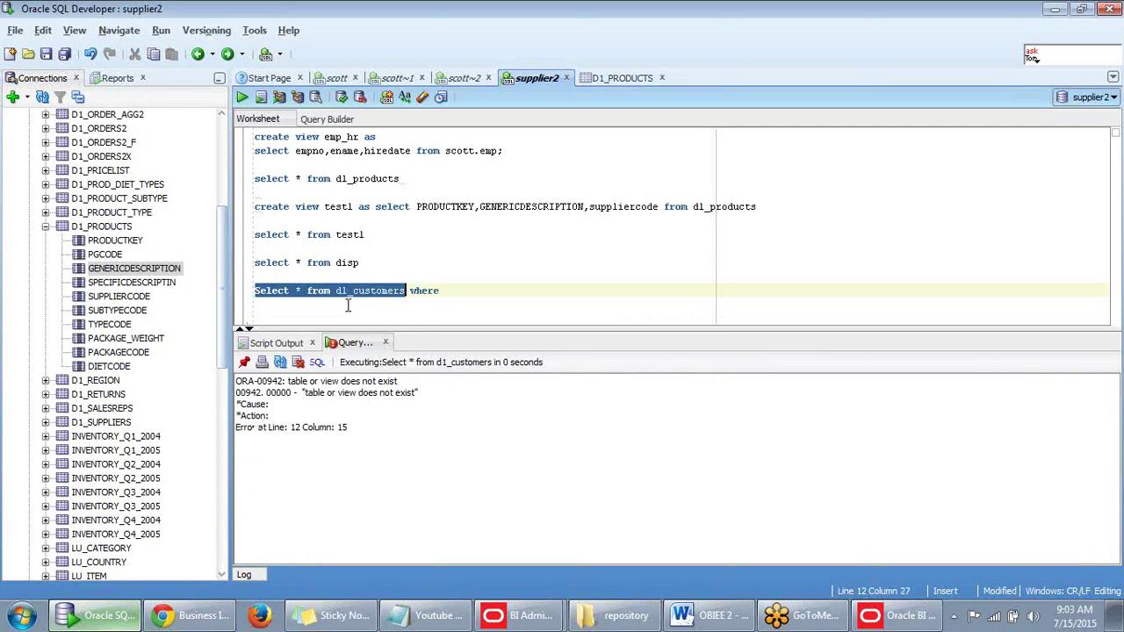
click(407, 291)
text(2)
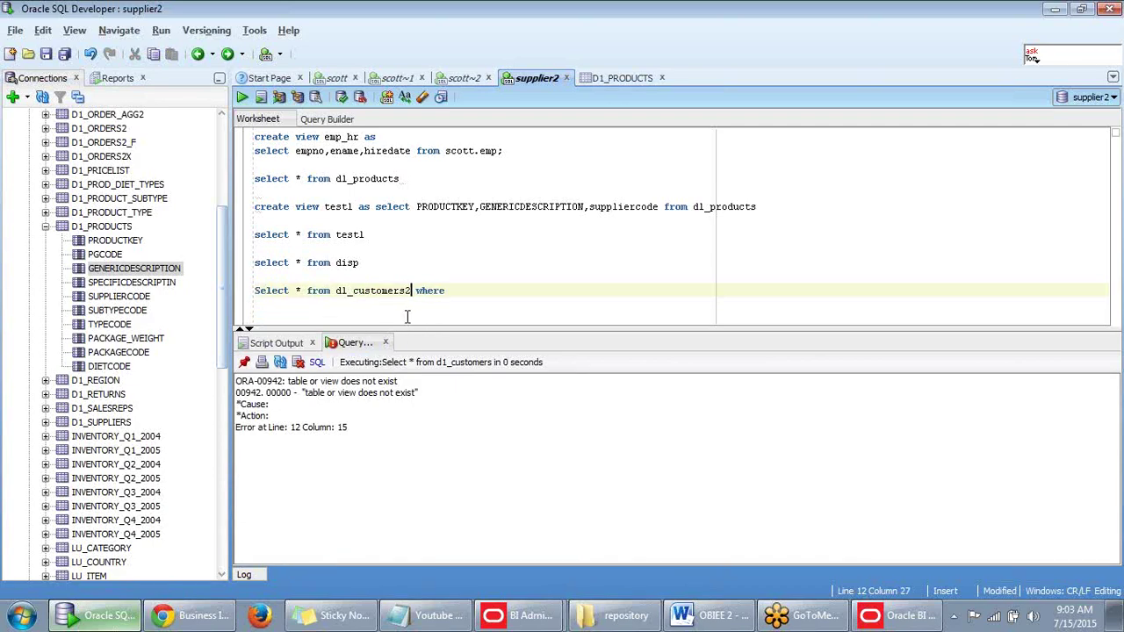
drag(411, 290, 252, 299)
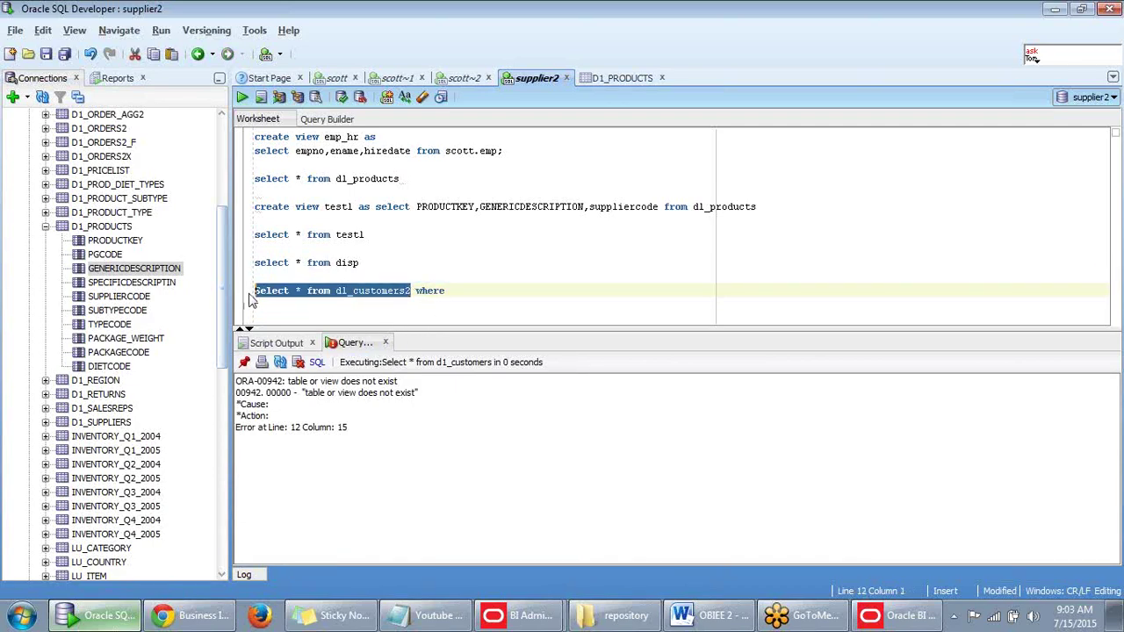
key(ctrl+Return)
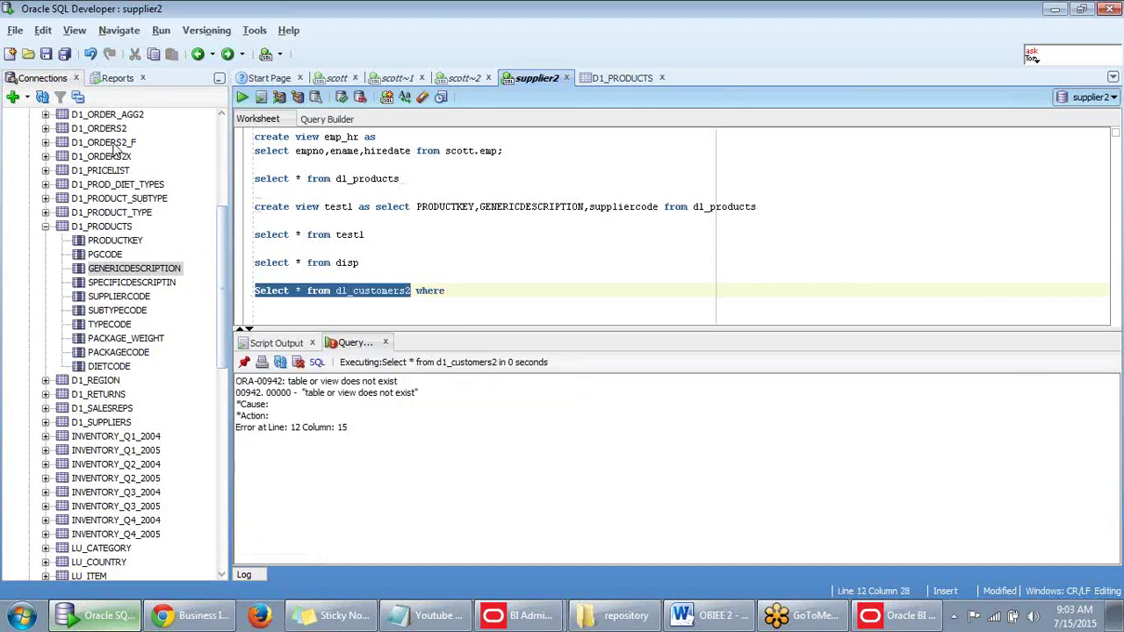
Correct the table name to d1_customer2 and rerun the query.
scroll(223, 288, down, 3)
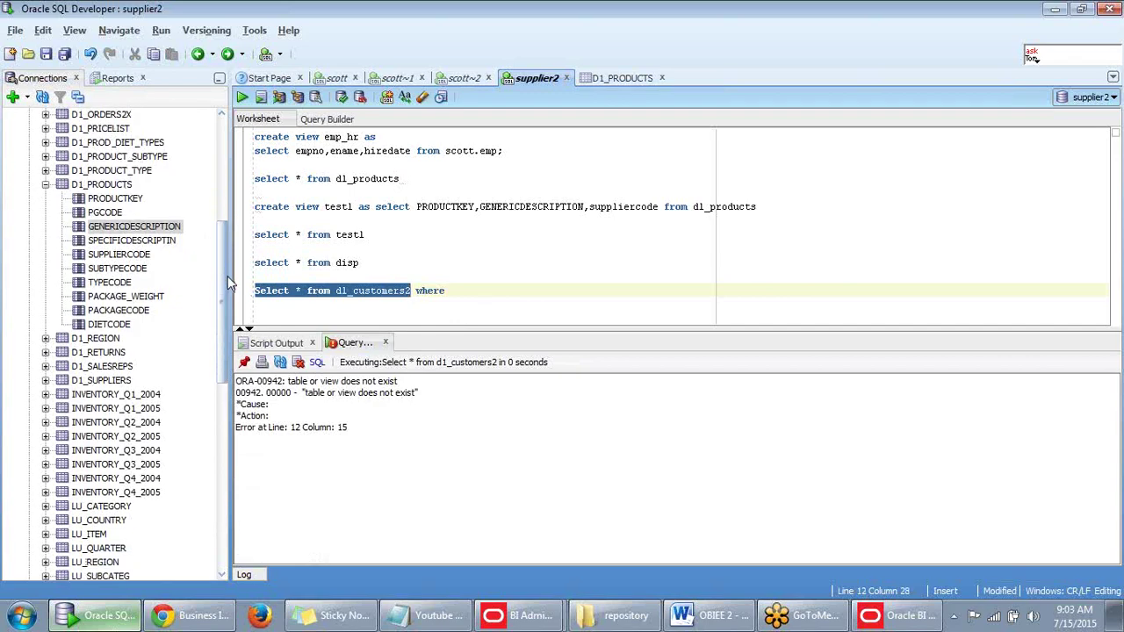
scroll(223, 263, up, 6)
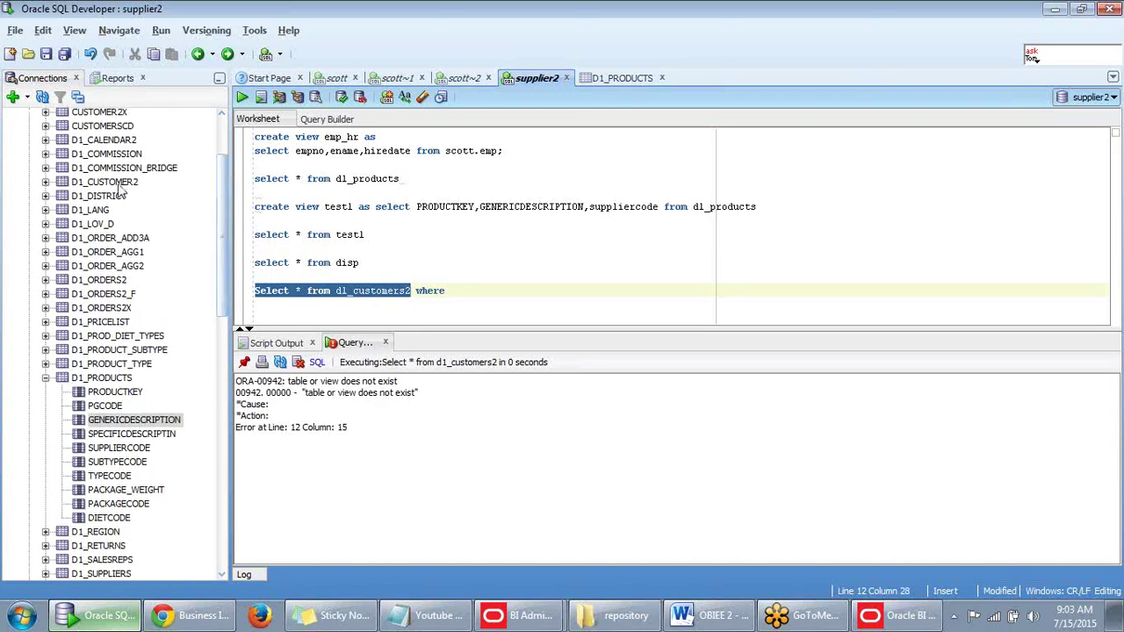
click(407, 291)
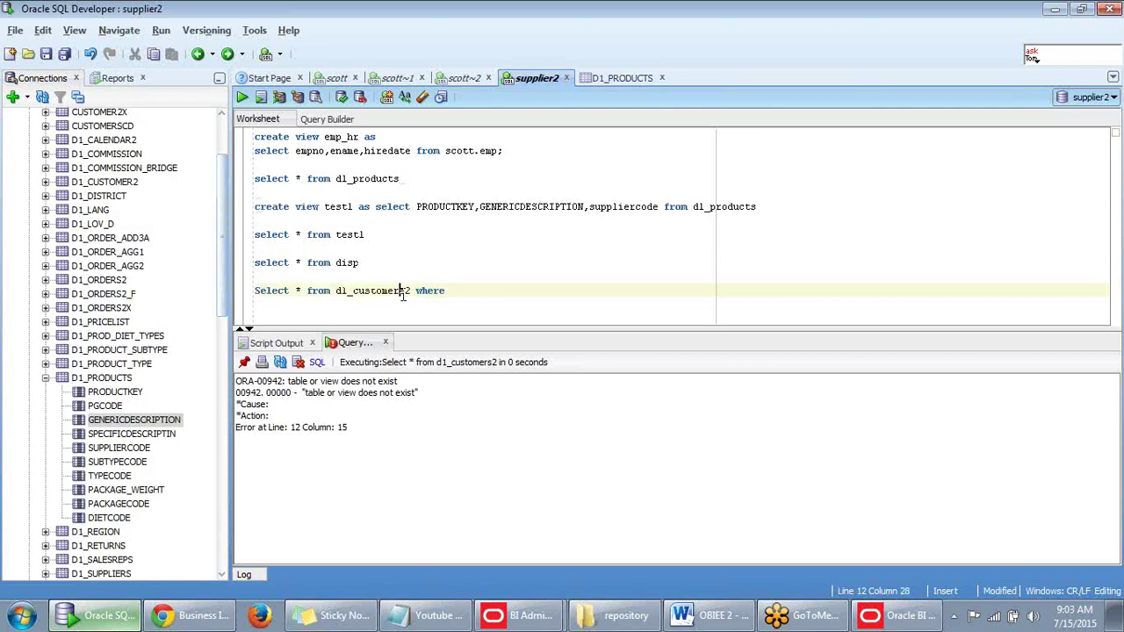
key(Delete)
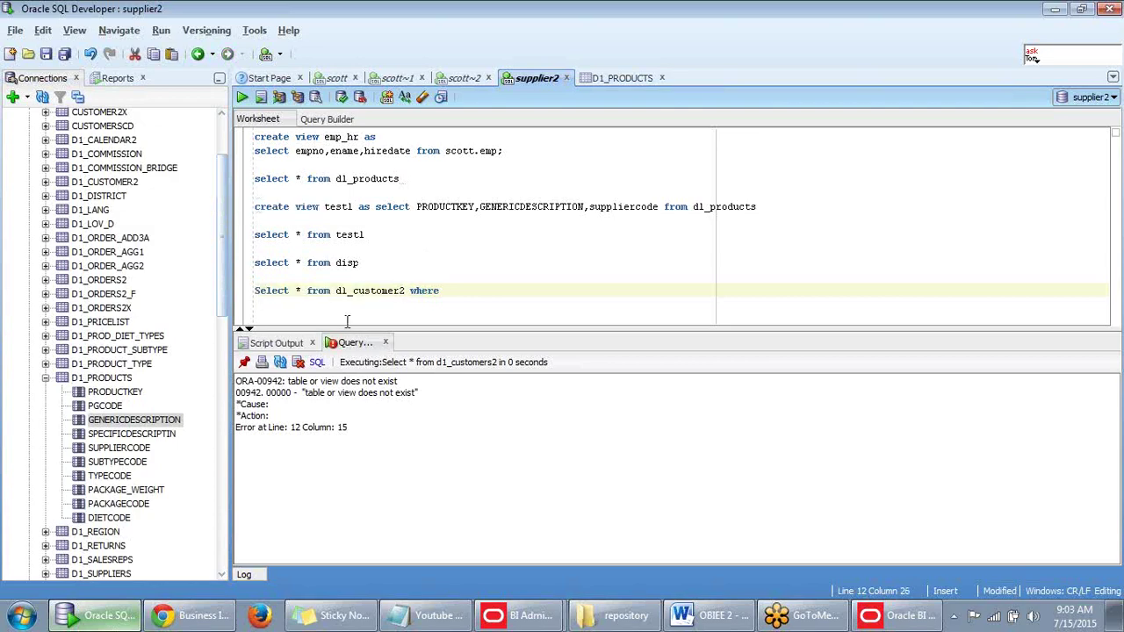
drag(408, 290, 252, 292)
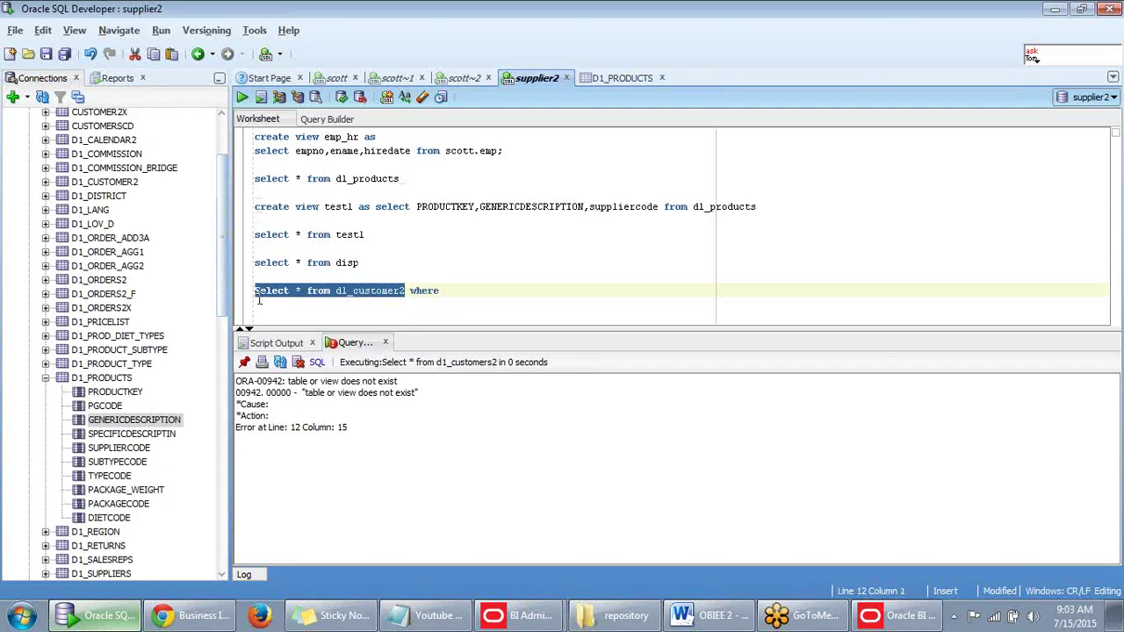
click(260, 295)
key(ctrl+Return)
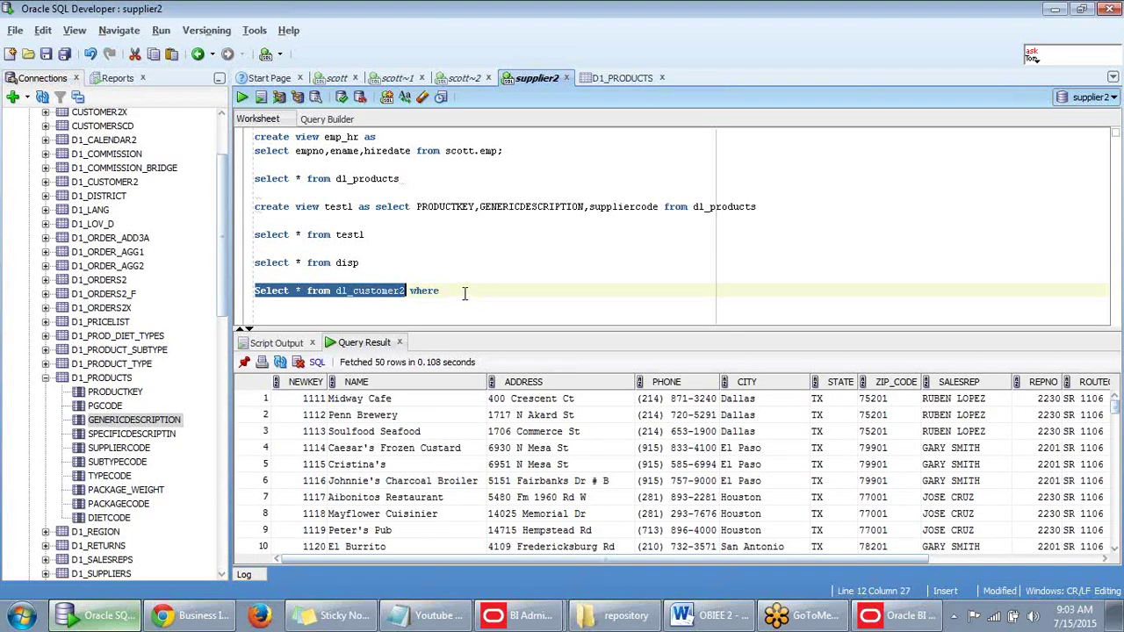
Add the condition region='Central' and run the filtered query, returning 49 rows.
click(445, 291)
text(regio)
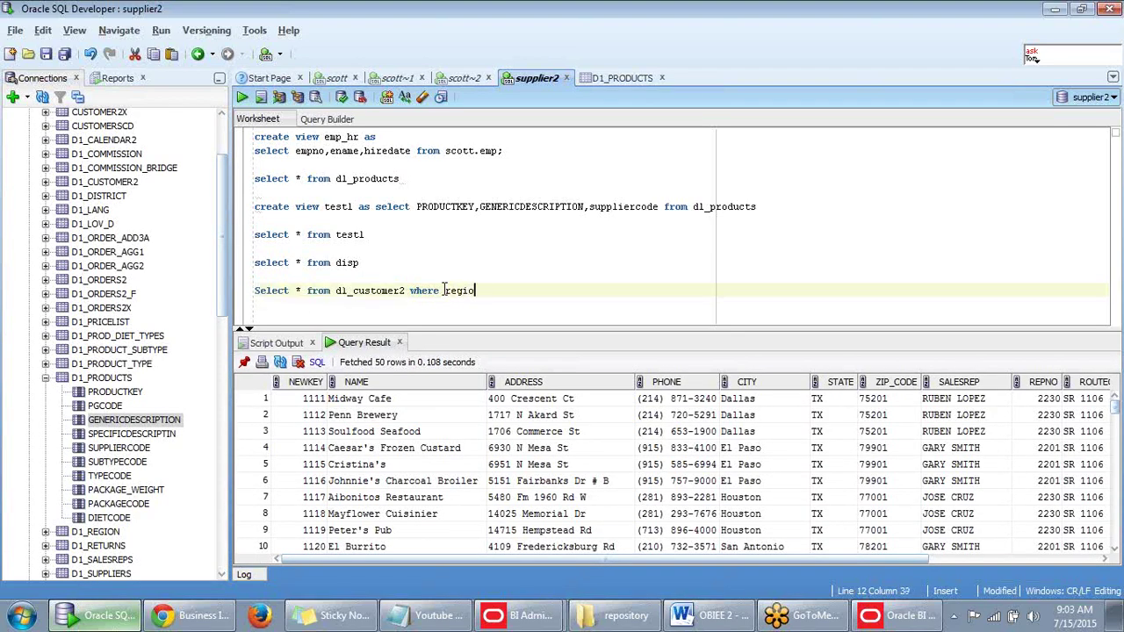
text(n)
drag(808, 560, 1014, 560)
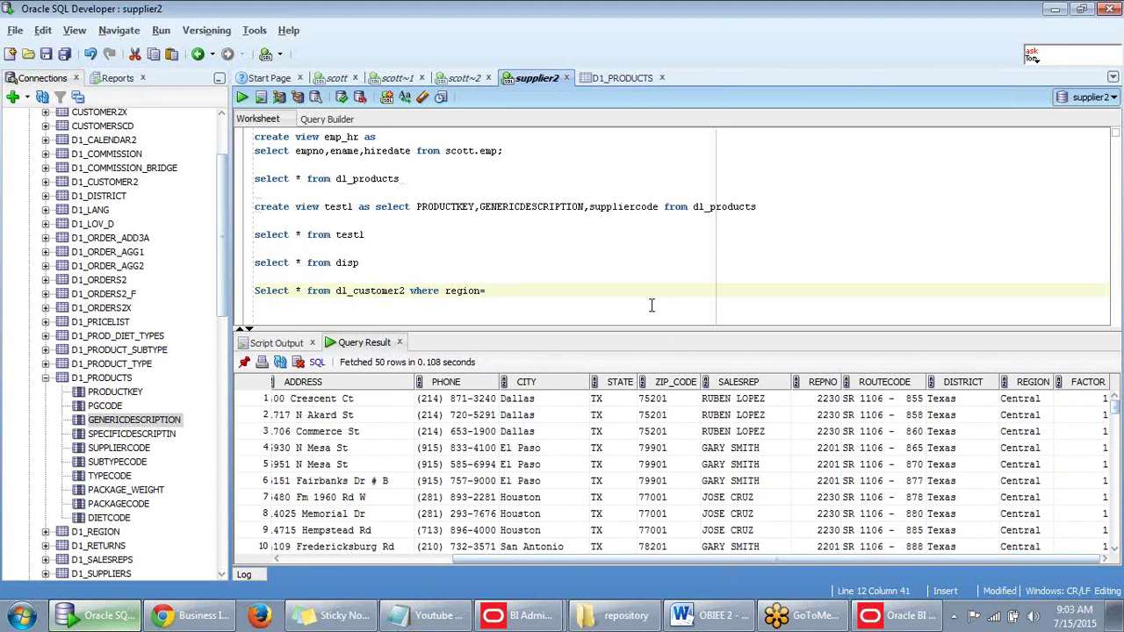
text(='Central)
drag(539, 292, 254, 290)
key(ctrl+c)
key(ctrl+Return)
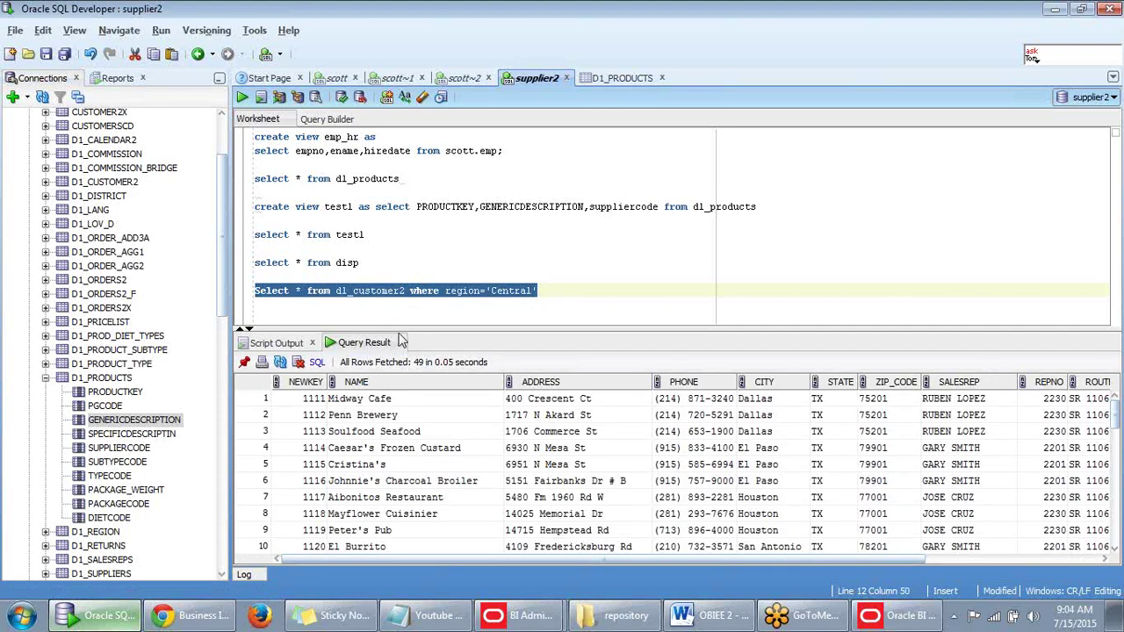
click(887, 625)
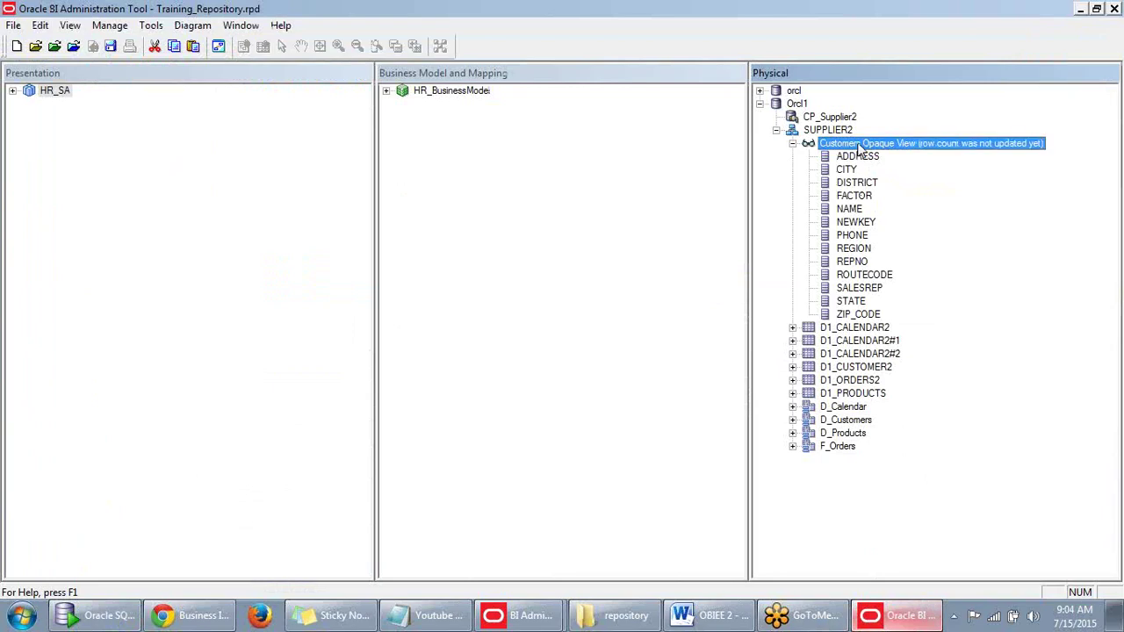
Replace the view's initialization string with the pasted Select * from d1_customer2 where region='Central'.
double_click(865, 145)
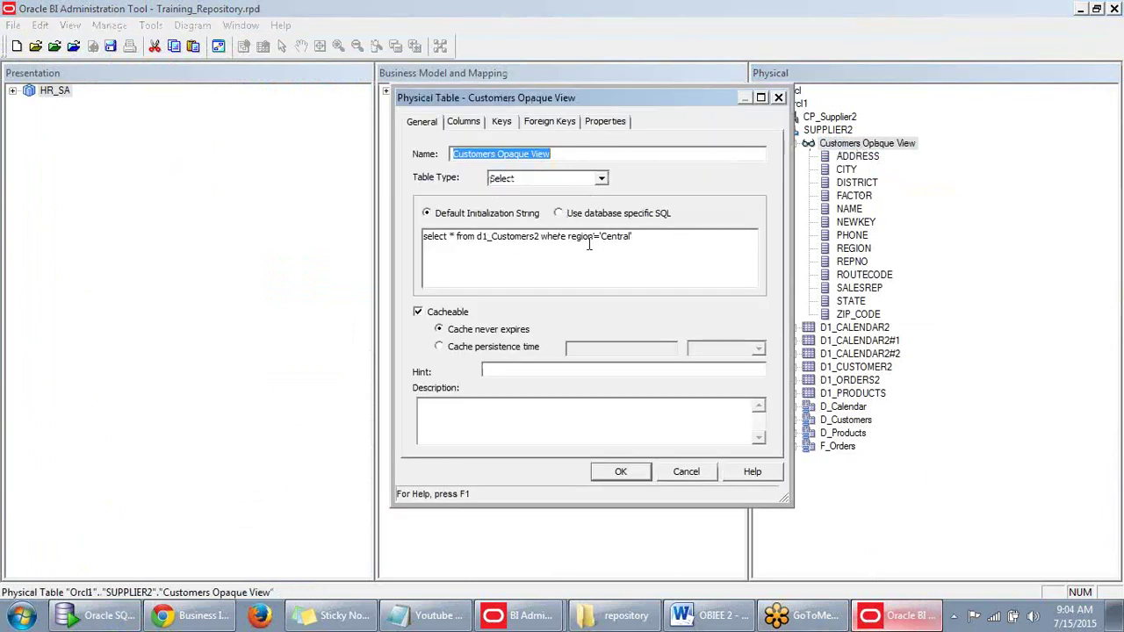
click(534, 237)
click(644, 238)
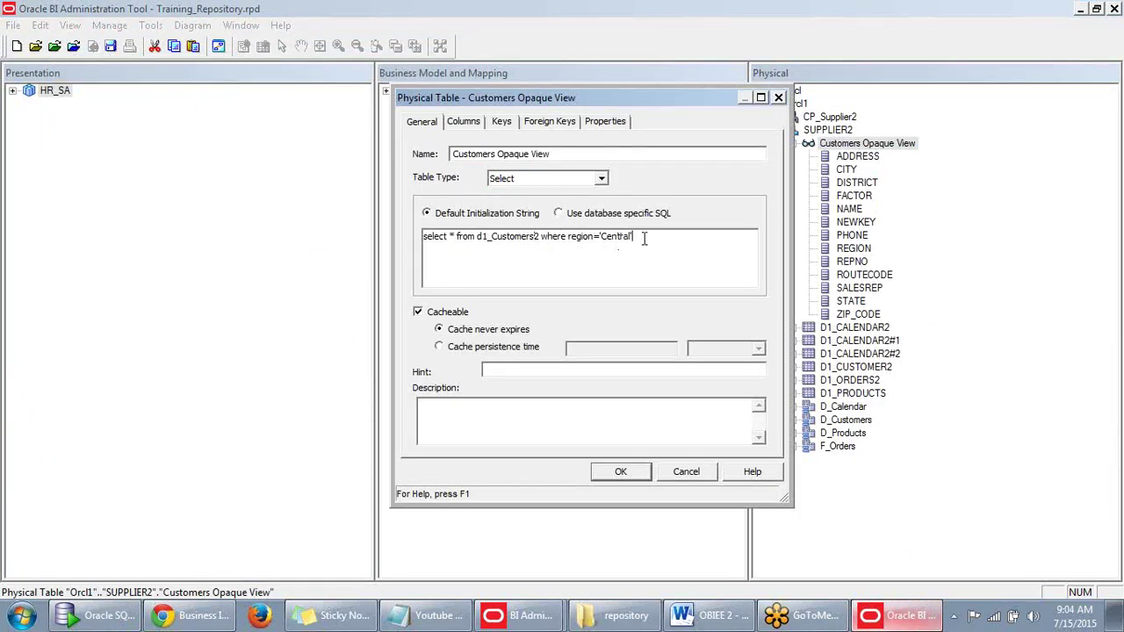
drag(644, 238, 407, 233)
key(Delete)
key(ctrl+v)
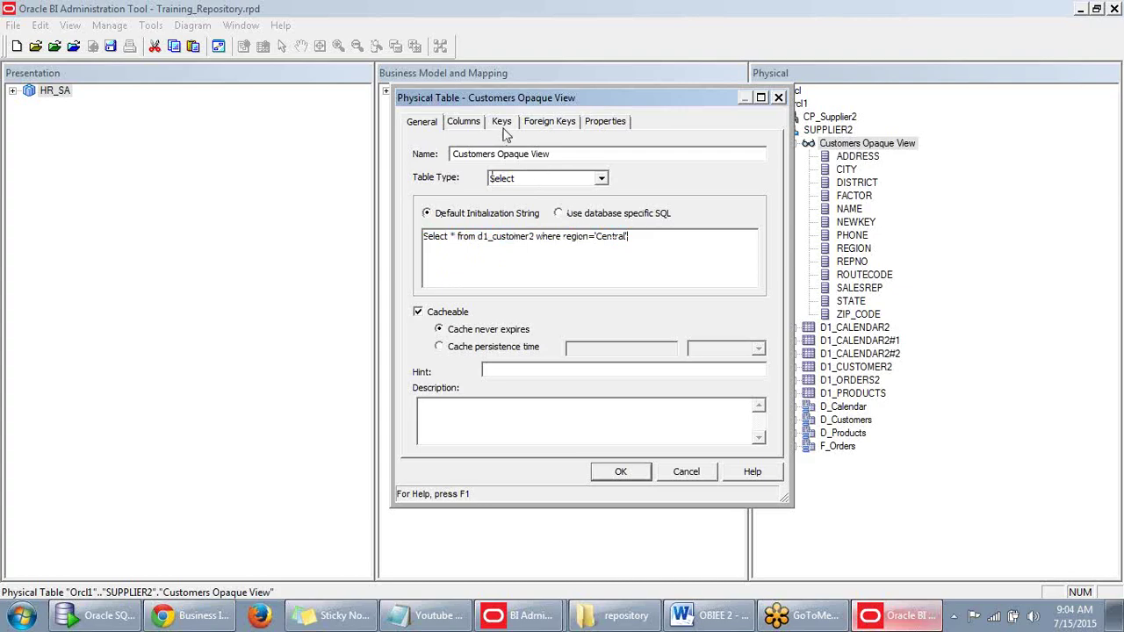
Review the view's columns and SQL text, then confirm the definition with OK.
click(469, 126)
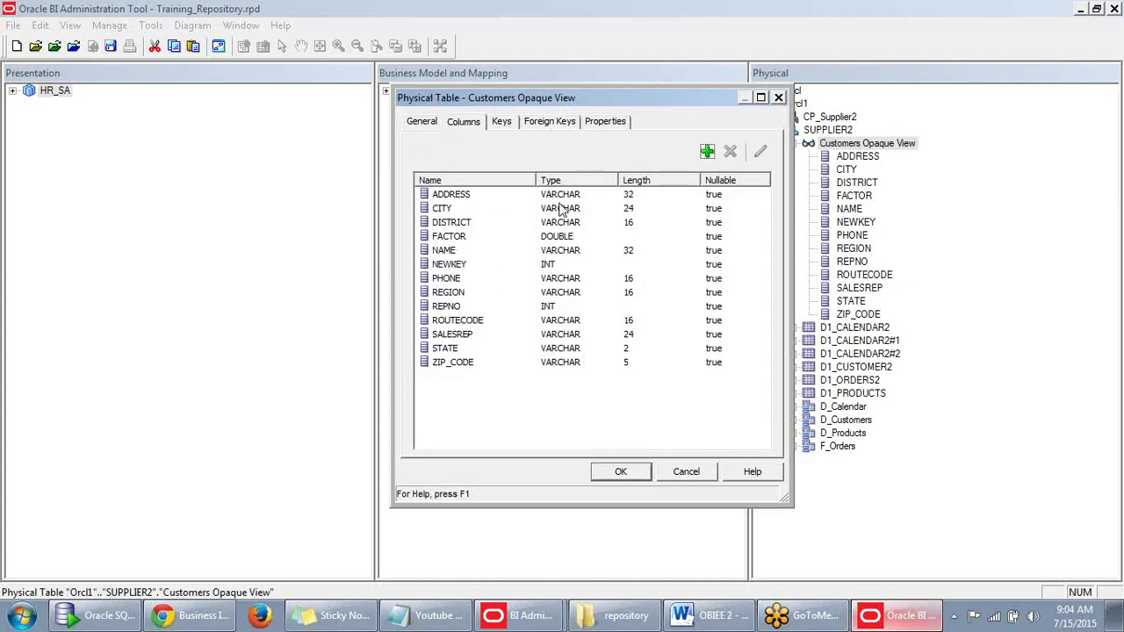
click(422, 123)
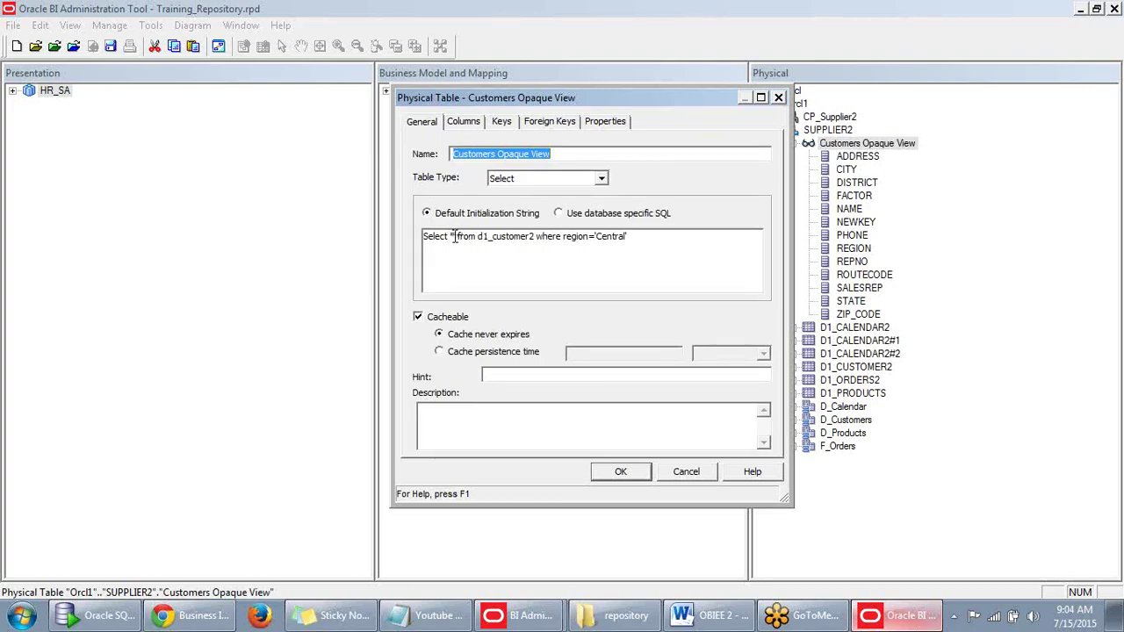
click(454, 237)
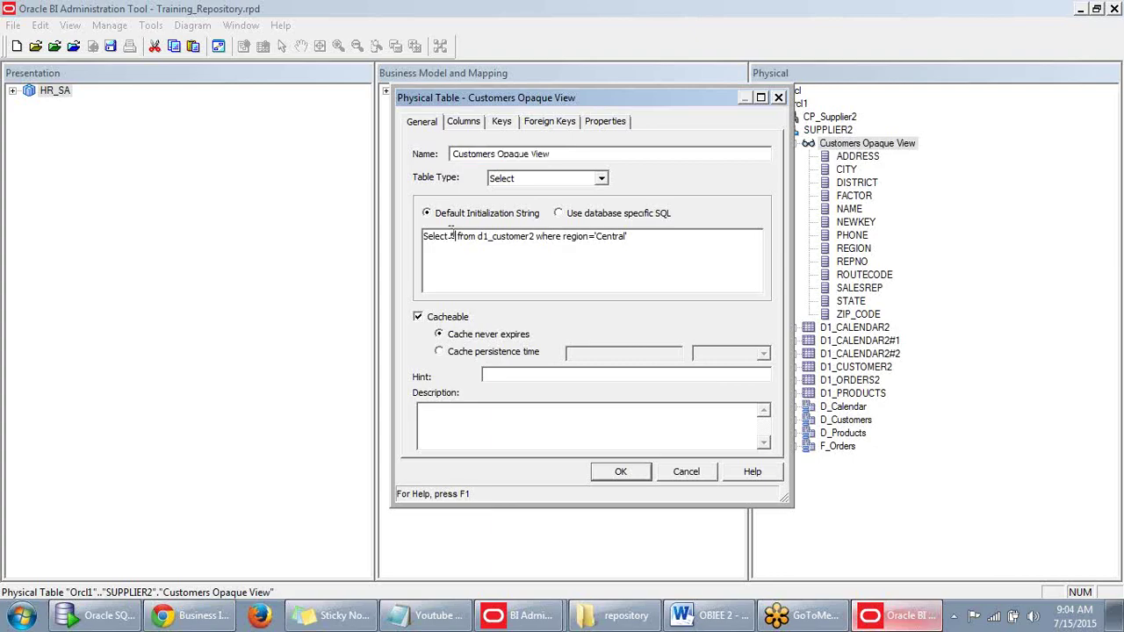
click(465, 123)
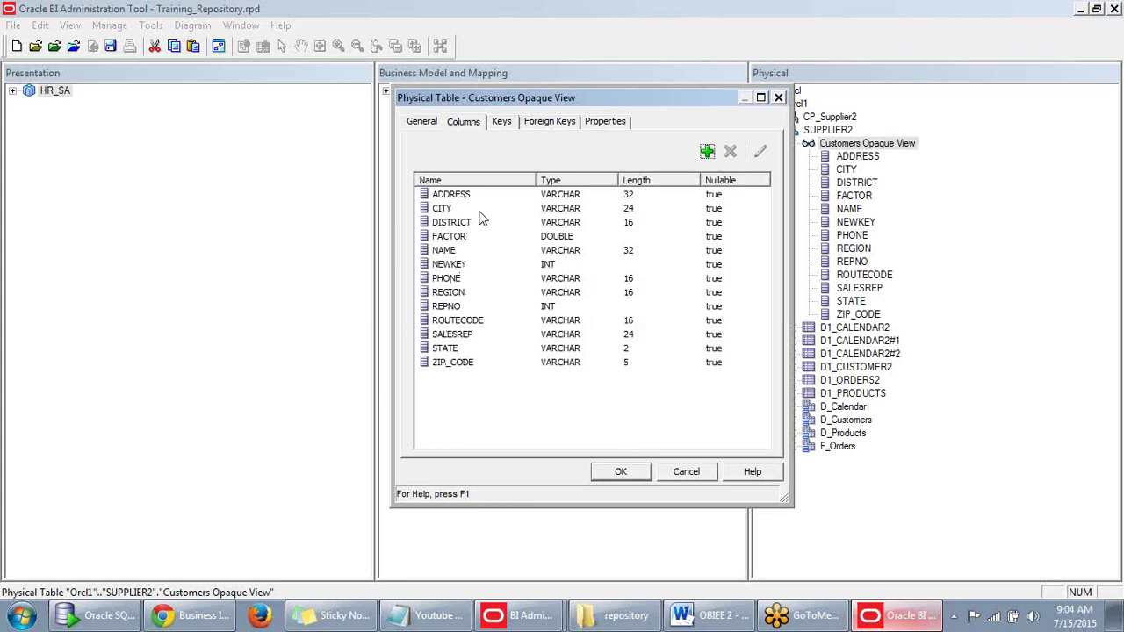
click(423, 120)
click(465, 124)
click(422, 122)
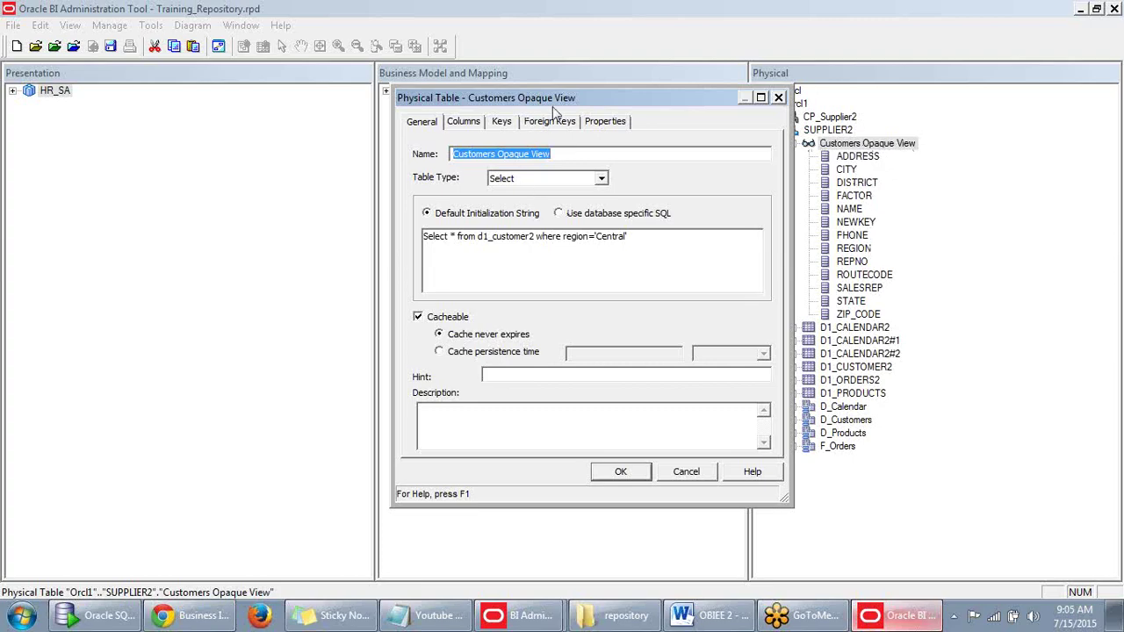
drag(567, 100, 567, 82)
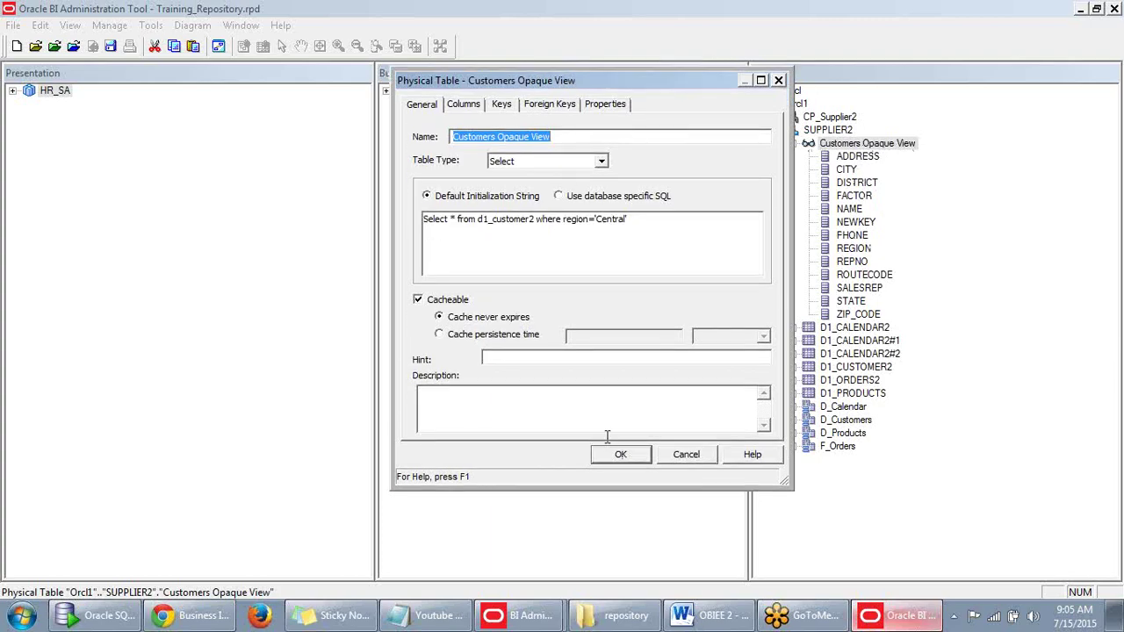
click(632, 226)
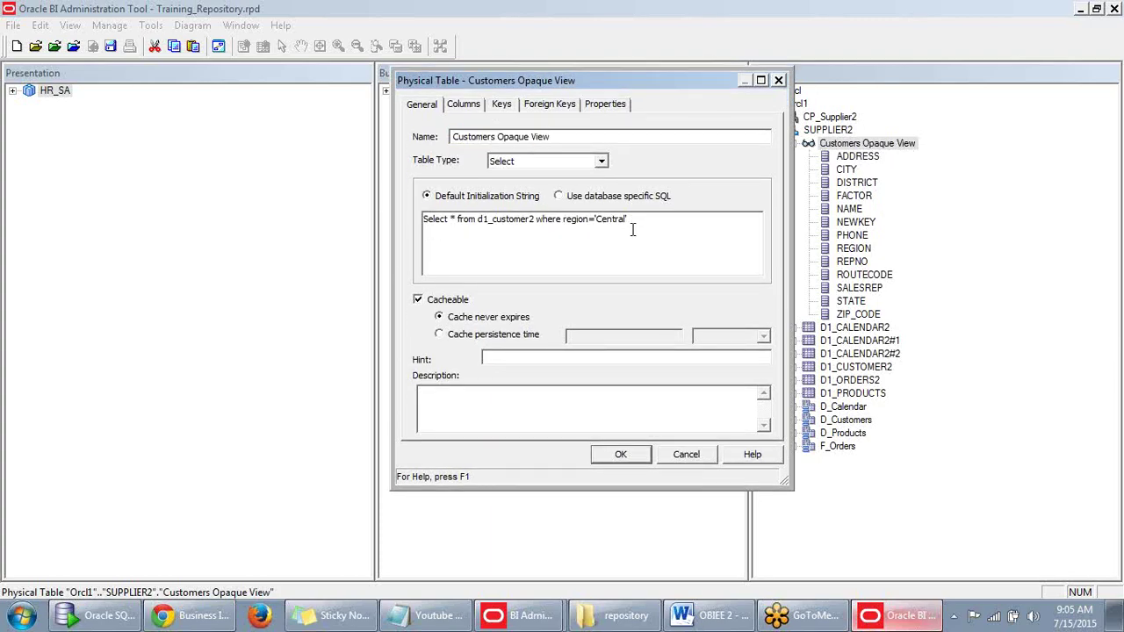
click(615, 458)
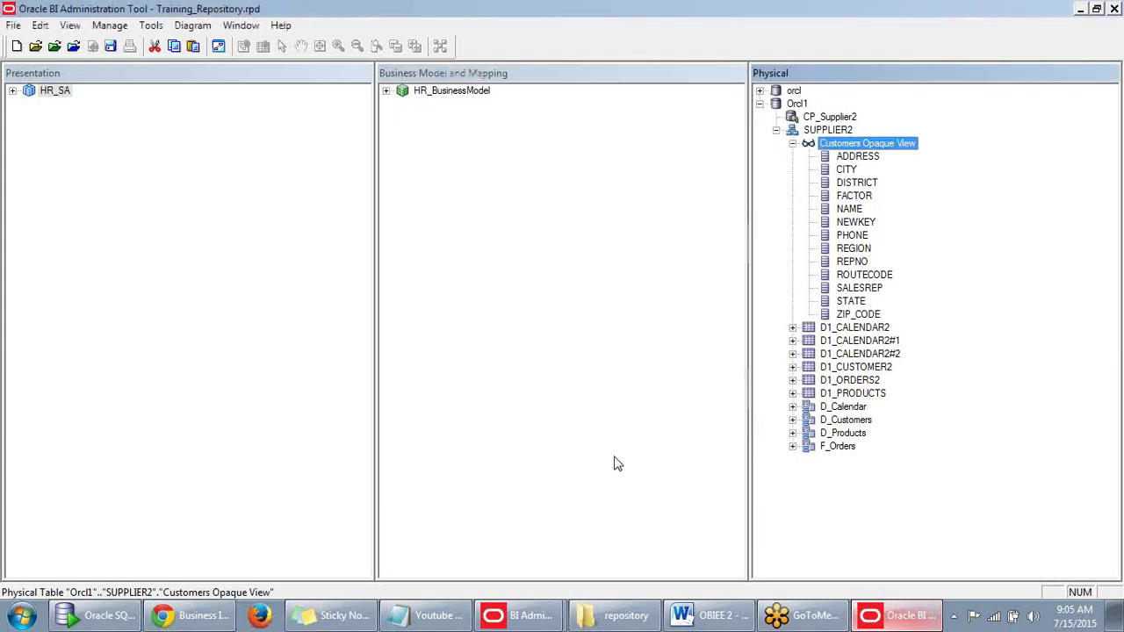
Collapse Customers Opaque View and update its row count to 49.
click(792, 143)
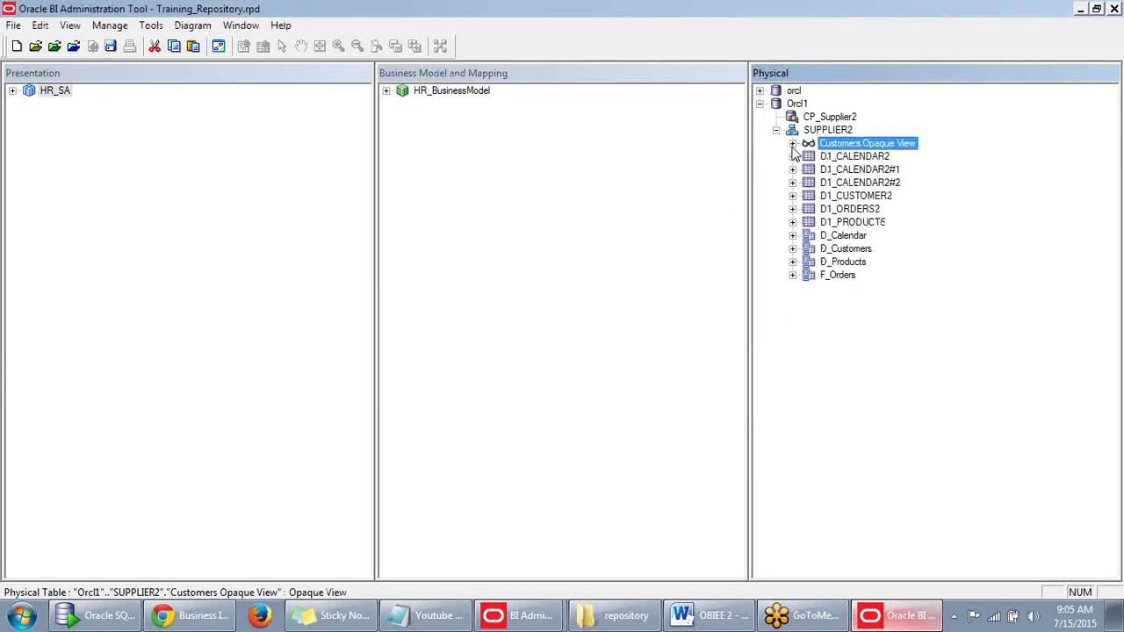
right_click(838, 151)
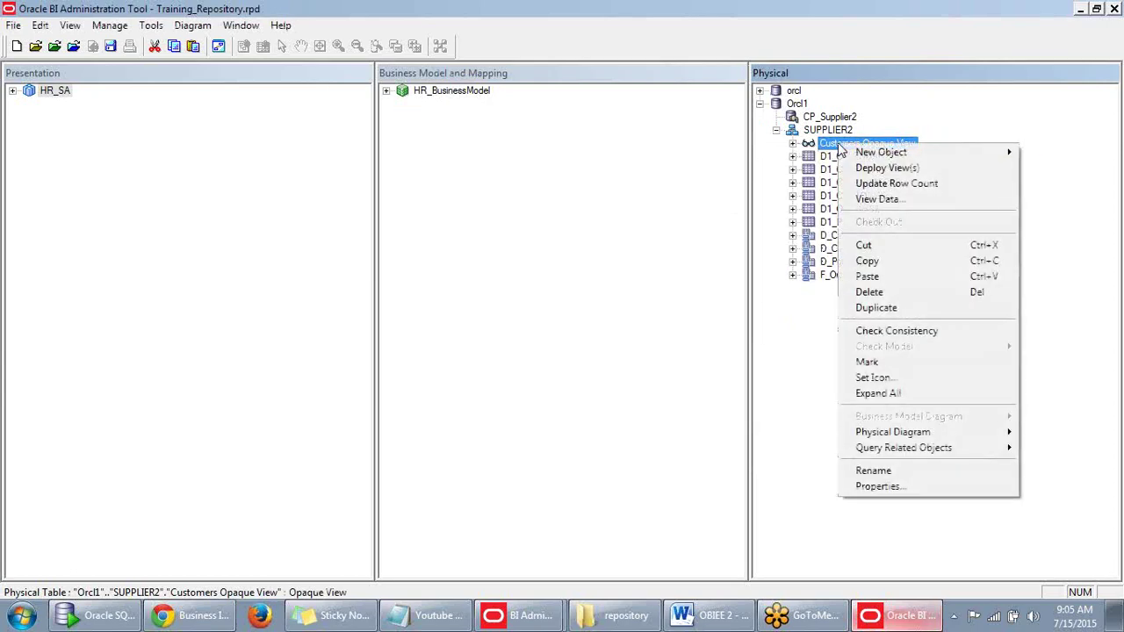
click(885, 184)
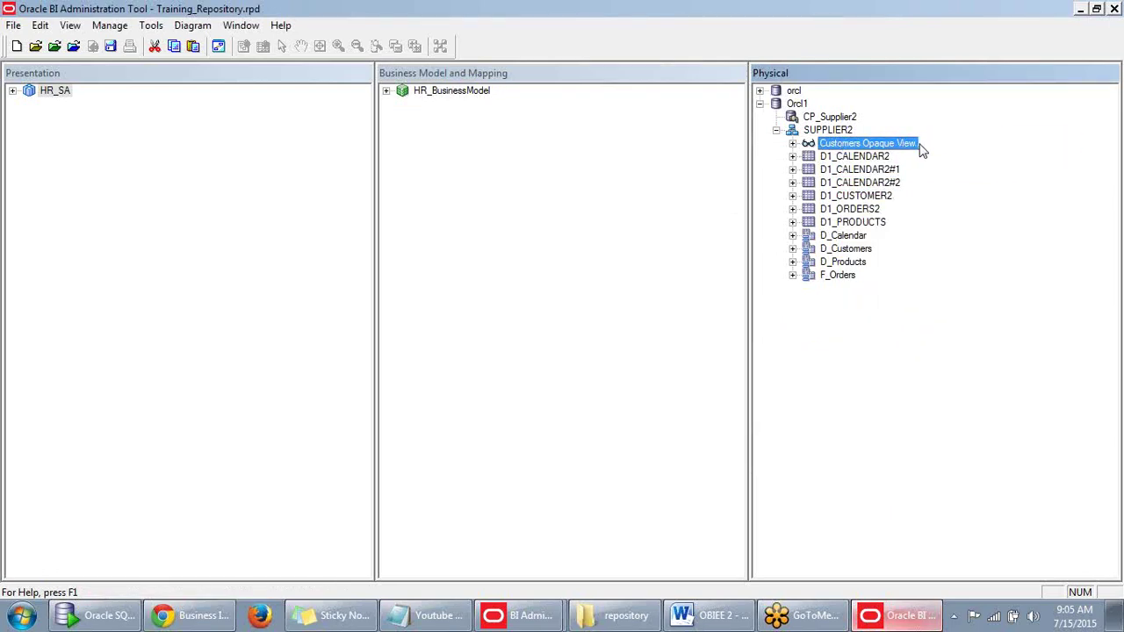
Preview the view's returned rows with View Data, then close the preview.
right_click(873, 146)
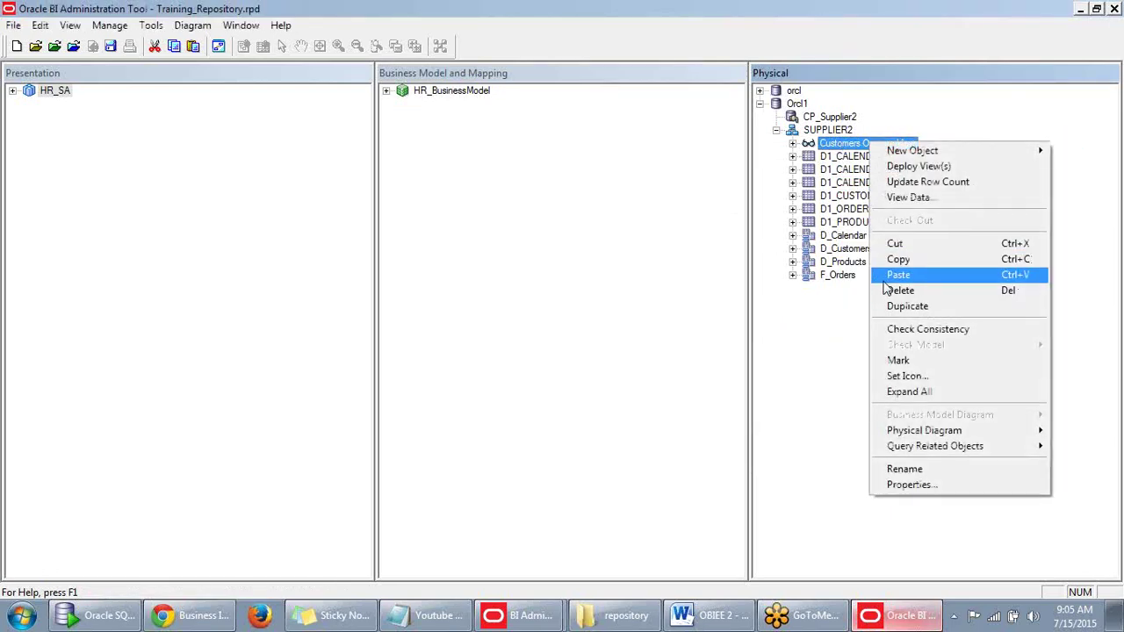
click(907, 200)
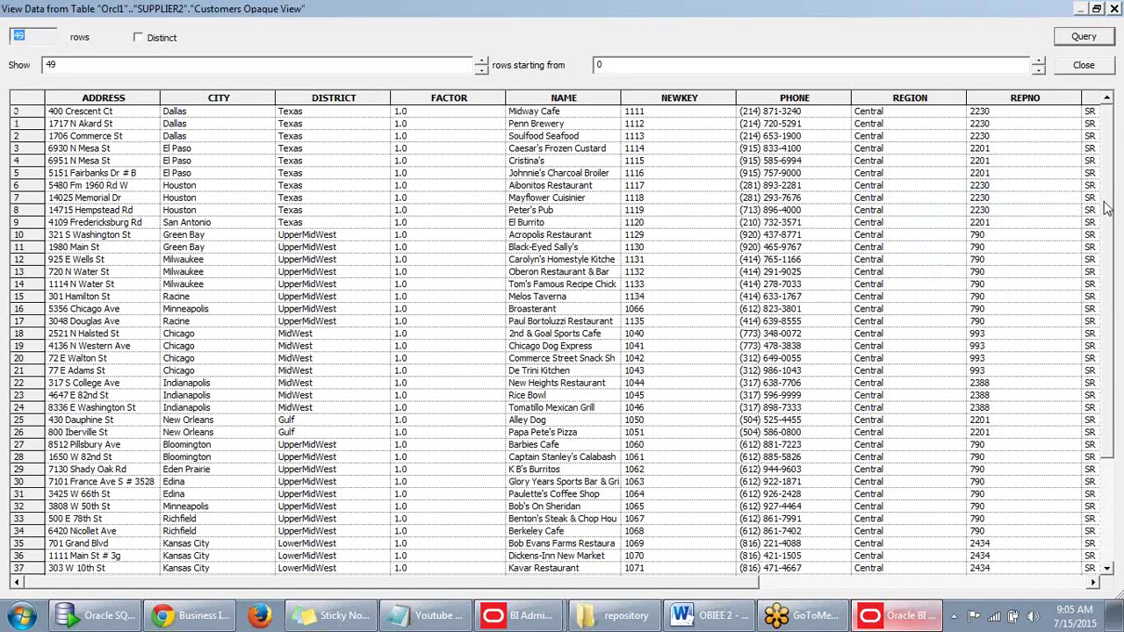
drag(1106, 201, 1105, 159)
click(1102, 69)
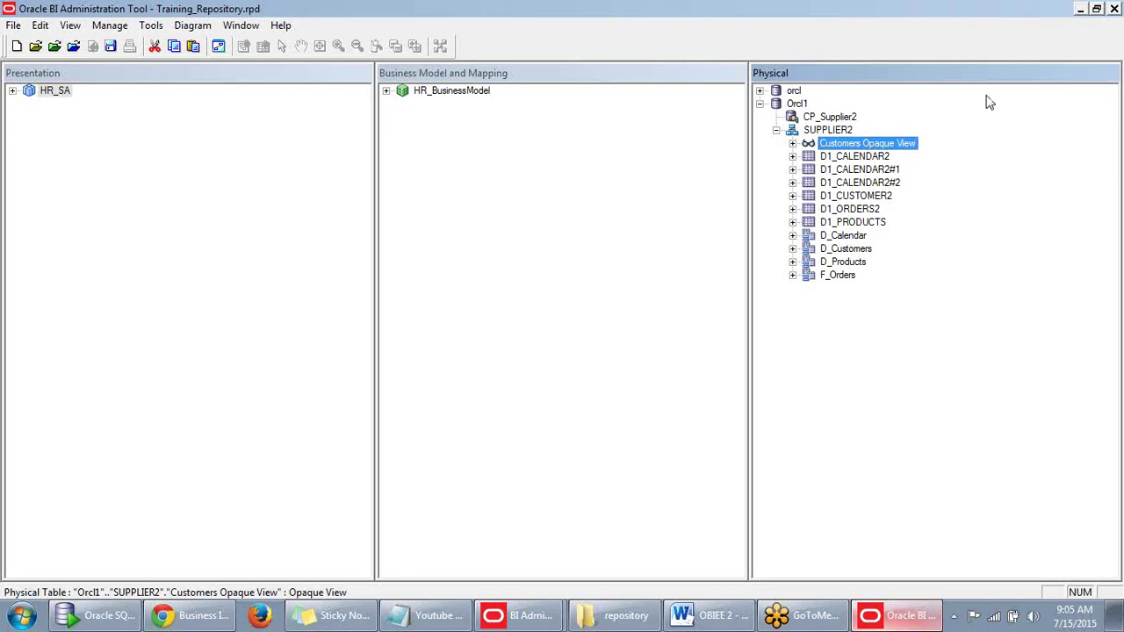
mouse_move(879, 148)
mouse_move(844, 140)
click(860, 376)
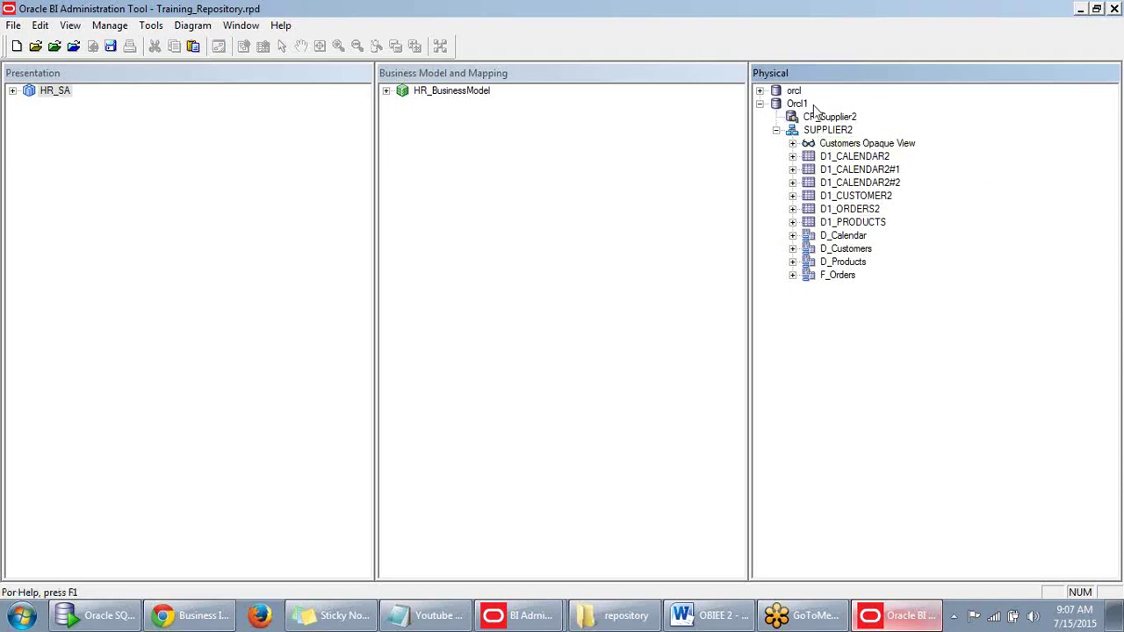
Delete the HR_BusinessModel business model from the Business Model and Mapping layer and confirm with Yes.
right_click(843, 321)
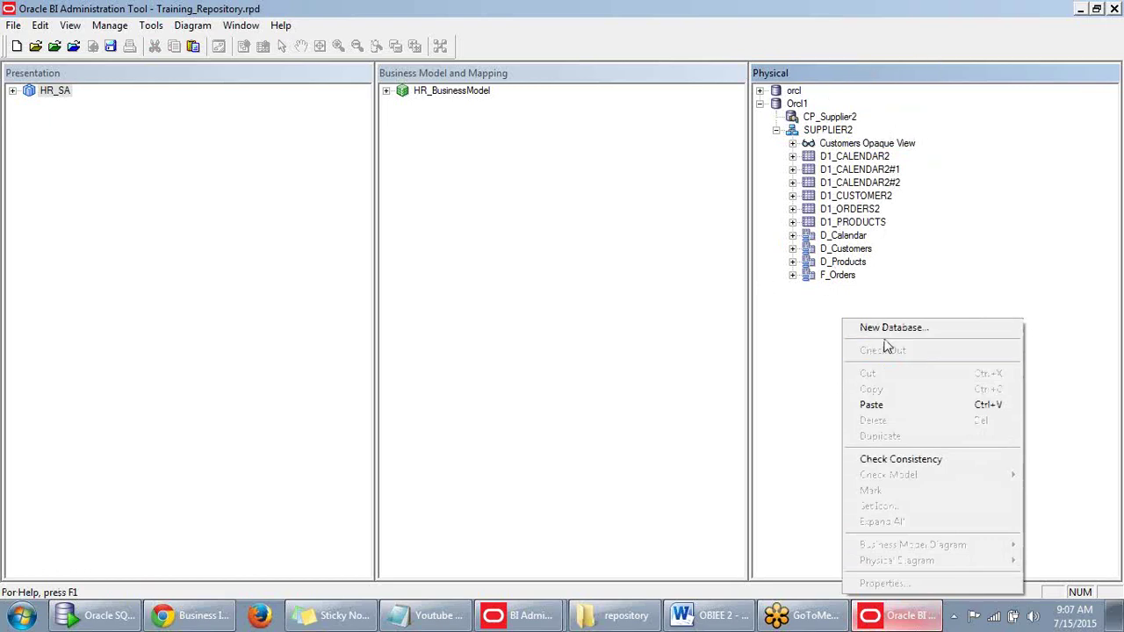
click(772, 330)
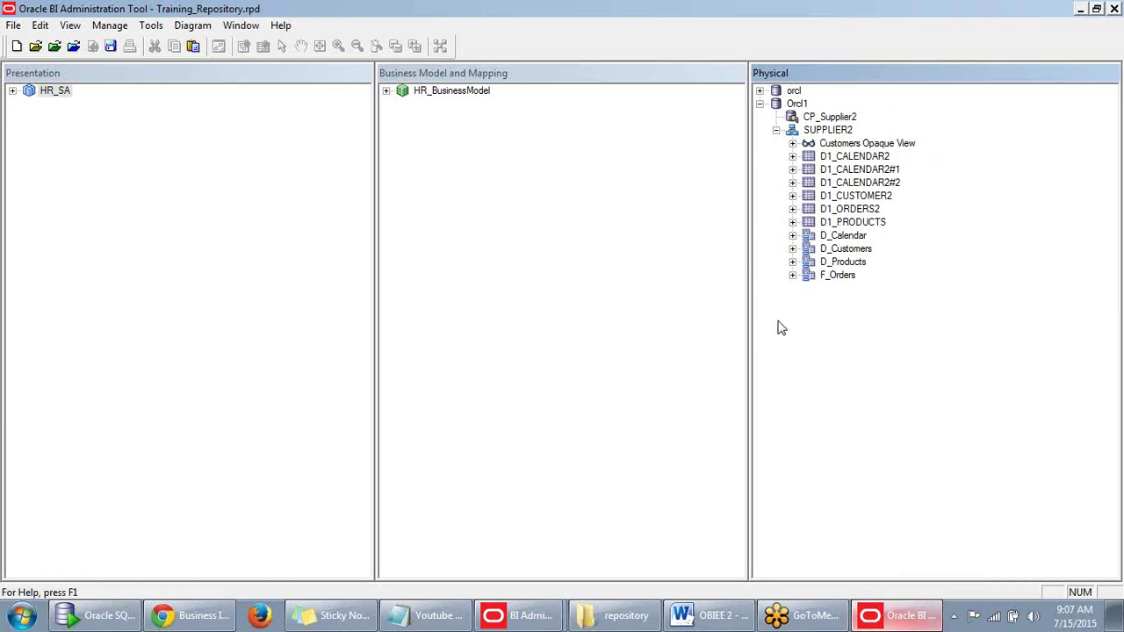
click(431, 97)
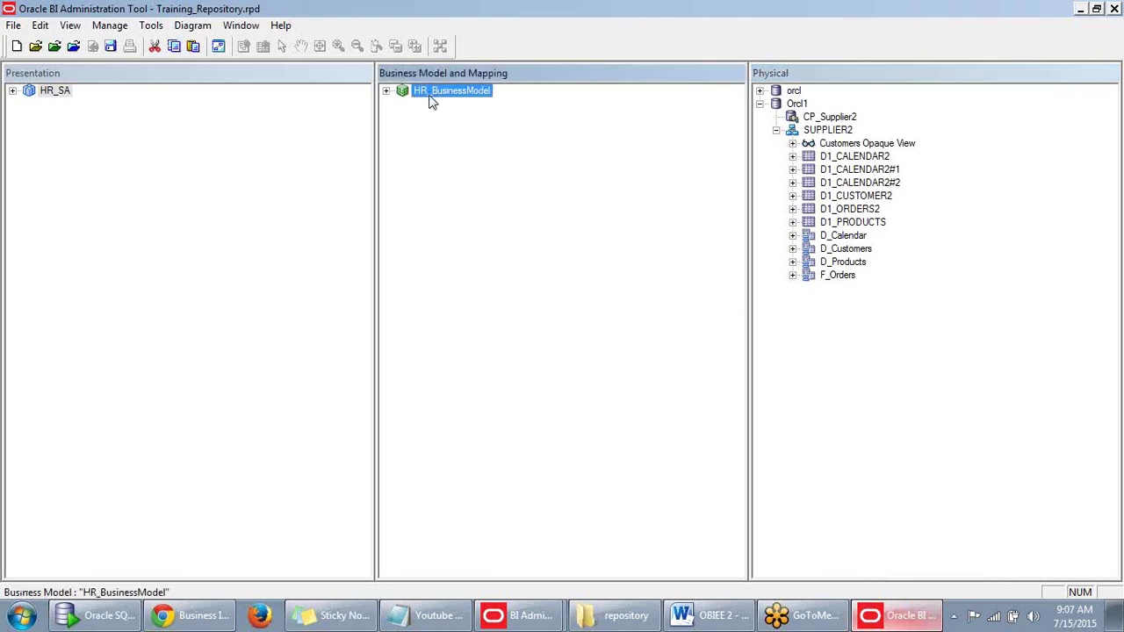
key(Delete)
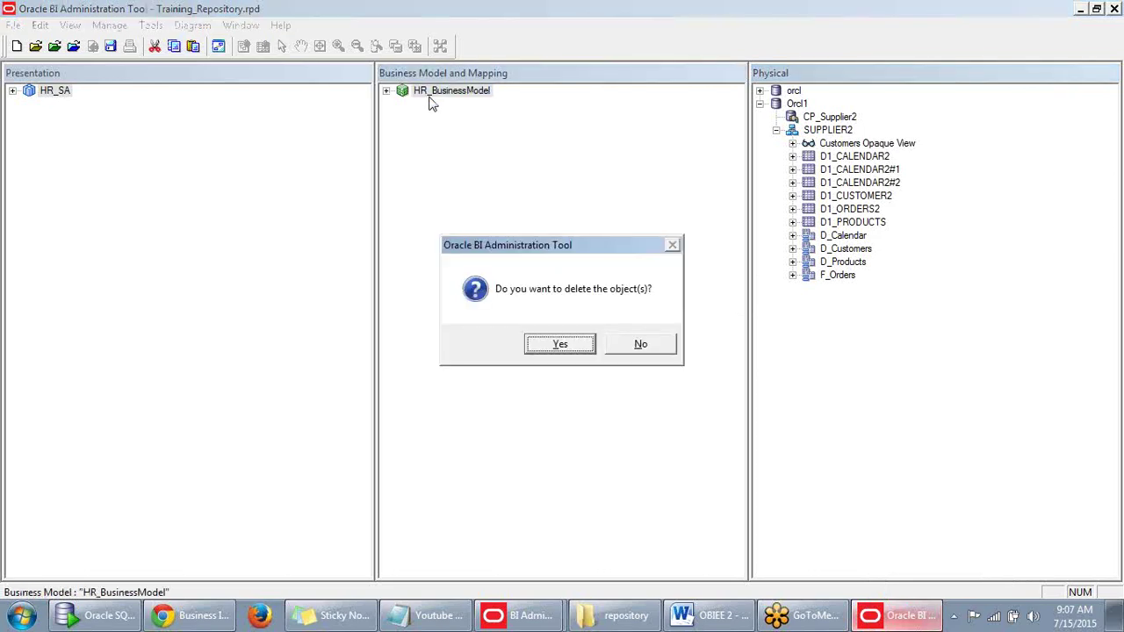
click(553, 345)
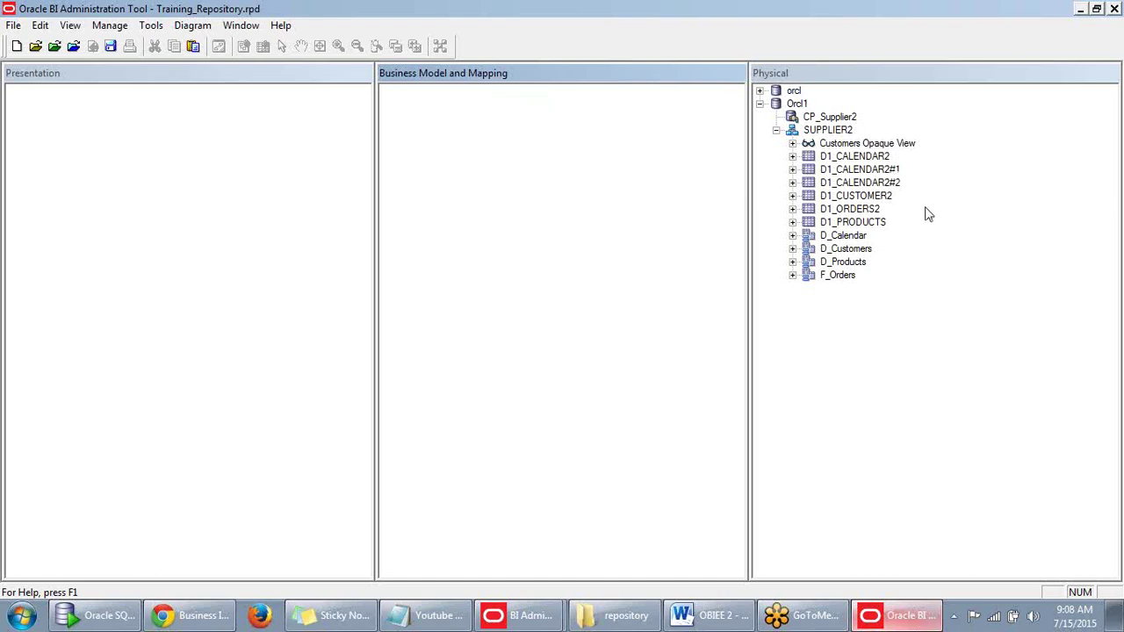
Select D_Calendar, D_Customers, D_Products and F_Orders and open them in a Physical Diagram with Object(s) and All Joins.
click(839, 237)
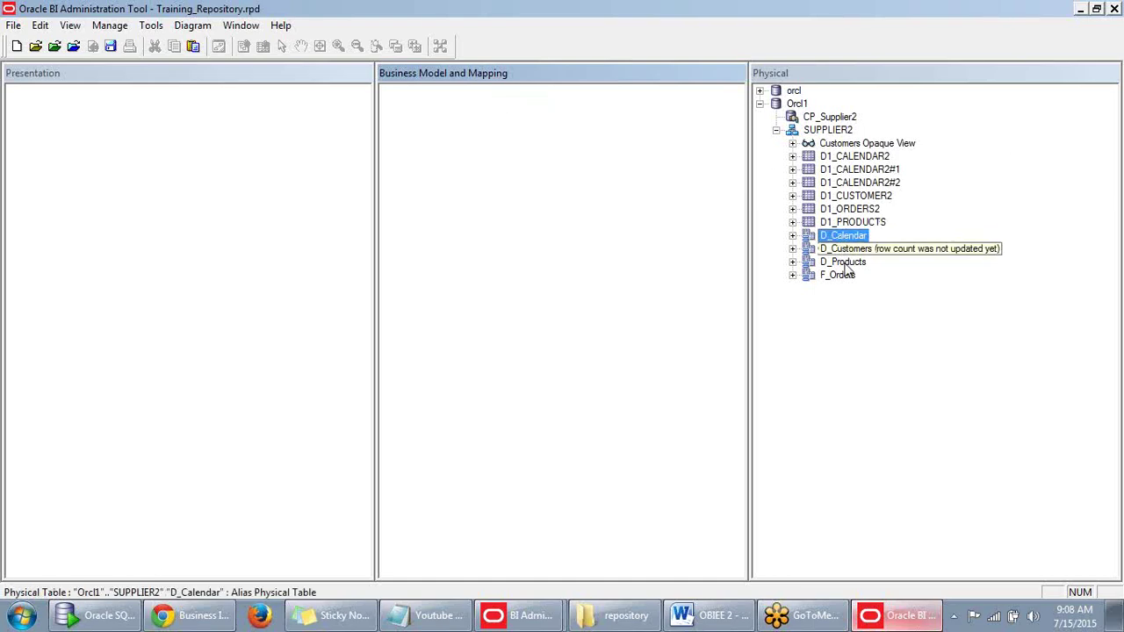
shift+click(836, 275)
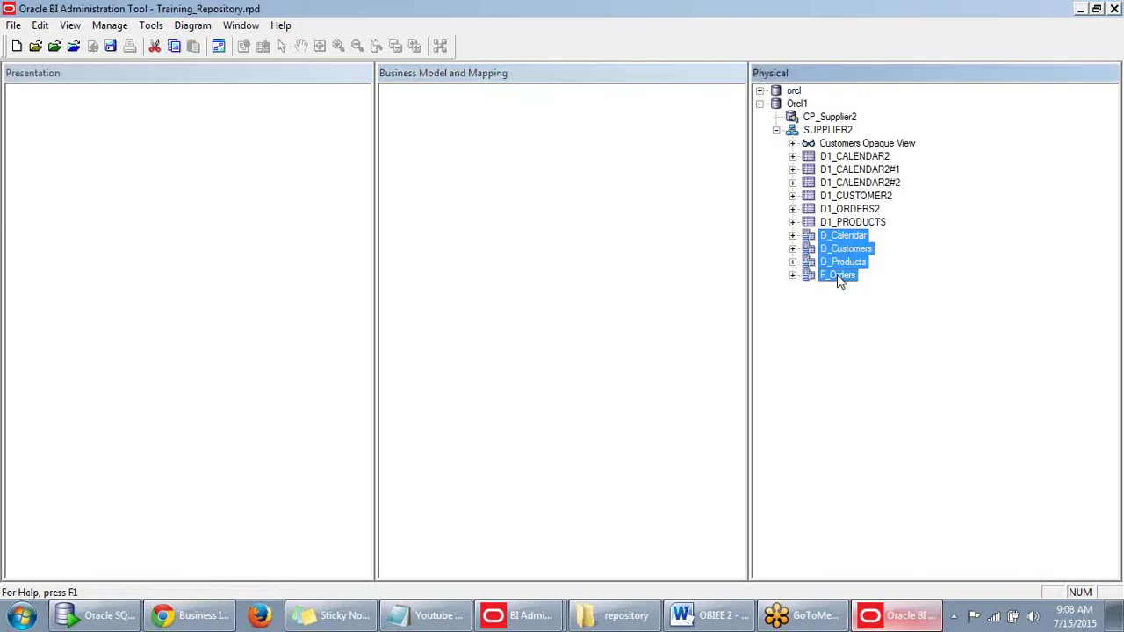
right_click(838, 276)
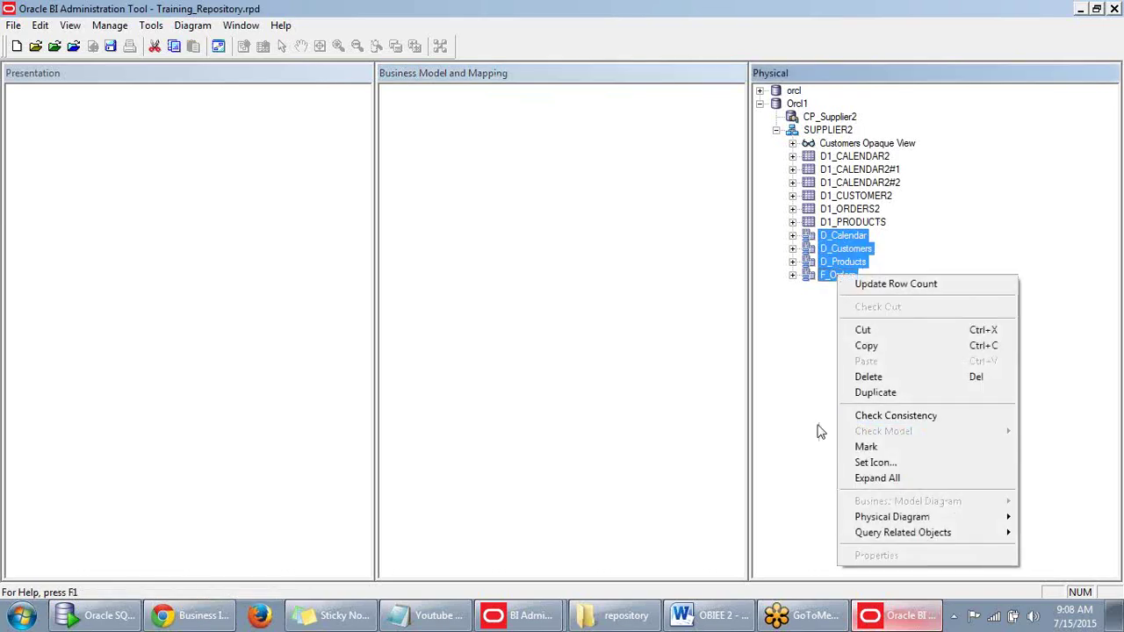
click(931, 249)
click(846, 249)
click(842, 236)
shift+click(843, 275)
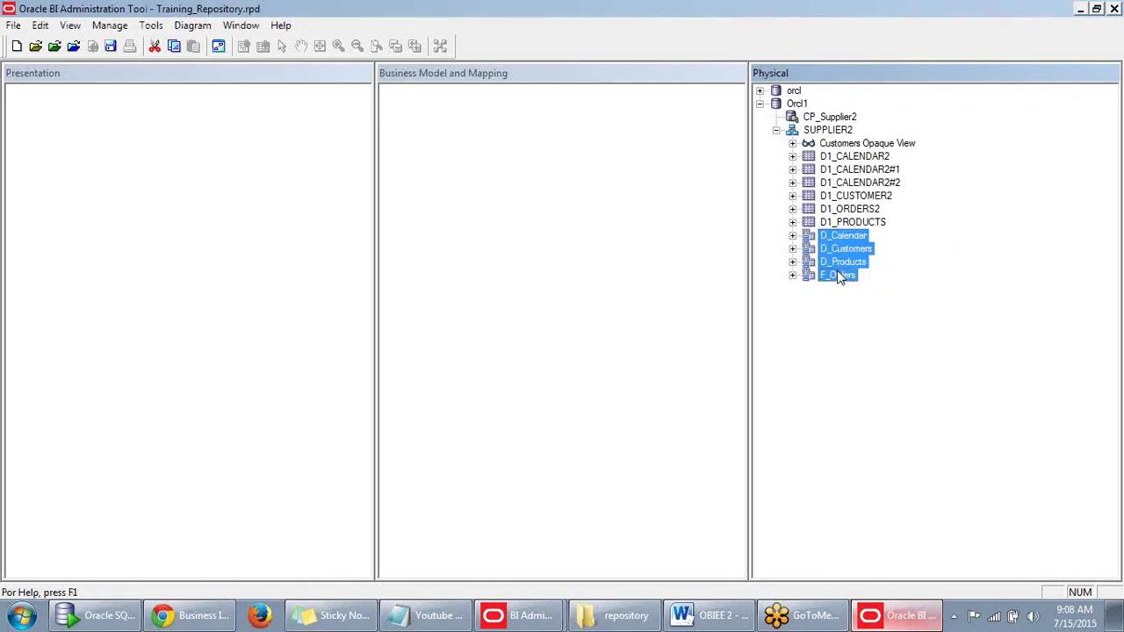
right_click(834, 278)
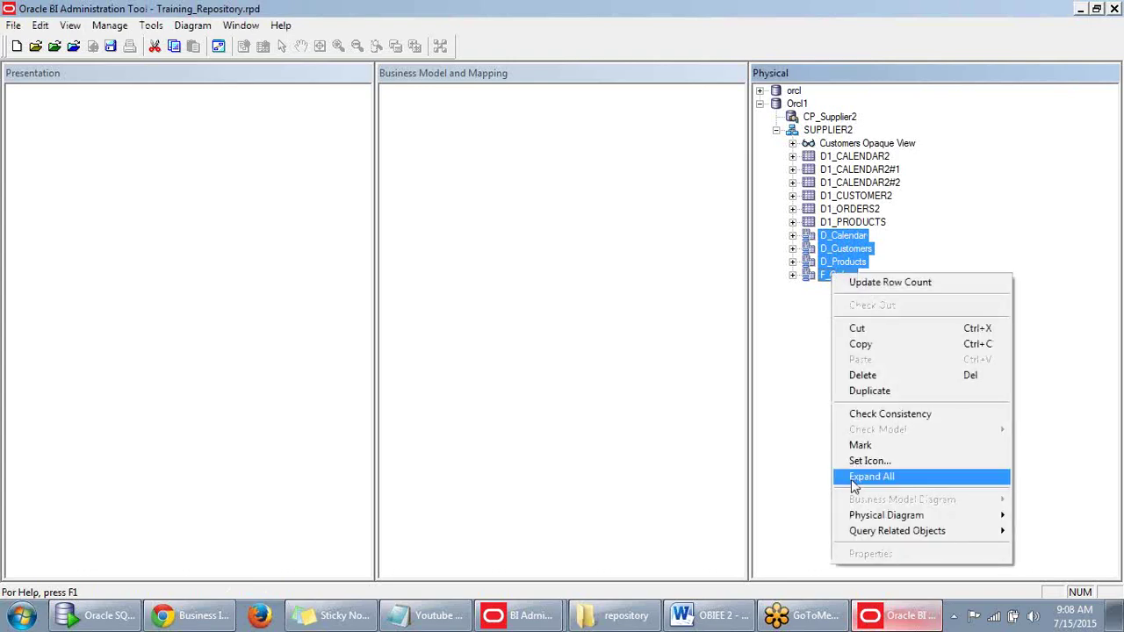
mouse_move(874, 523)
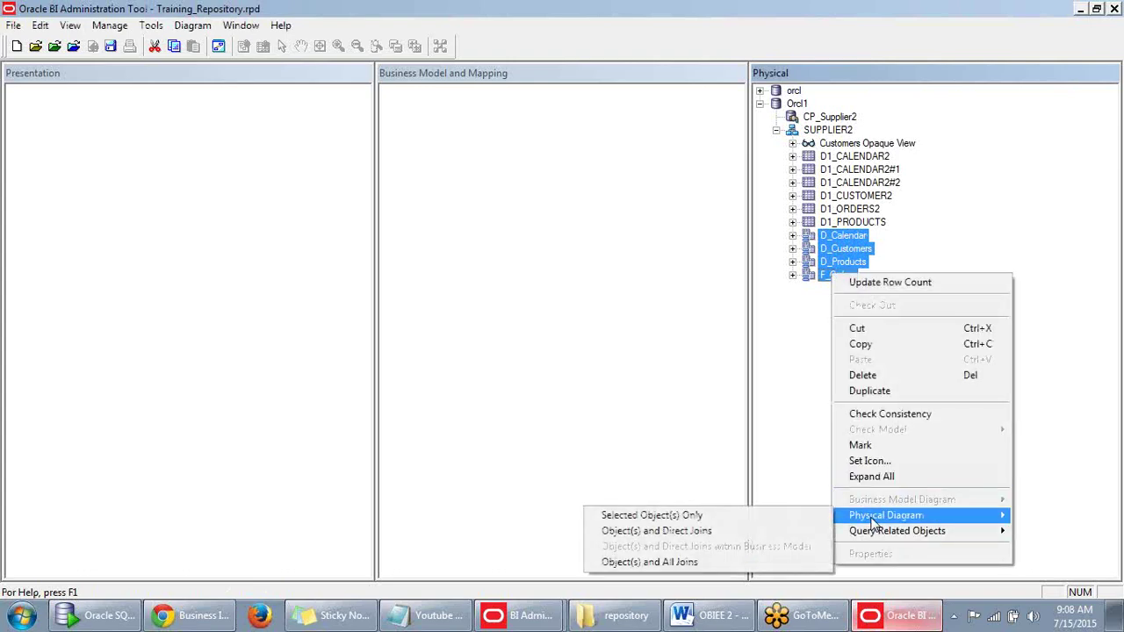
click(703, 564)
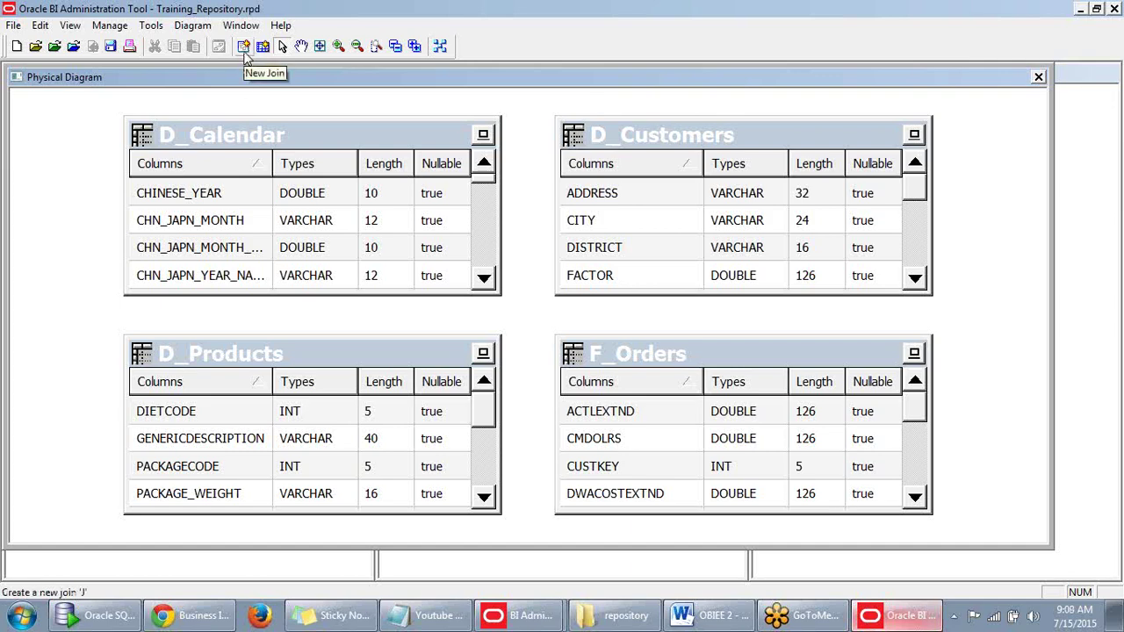
Use the New Join tool to start a foreign key join from F_Orders to D_Customers.
click(245, 51)
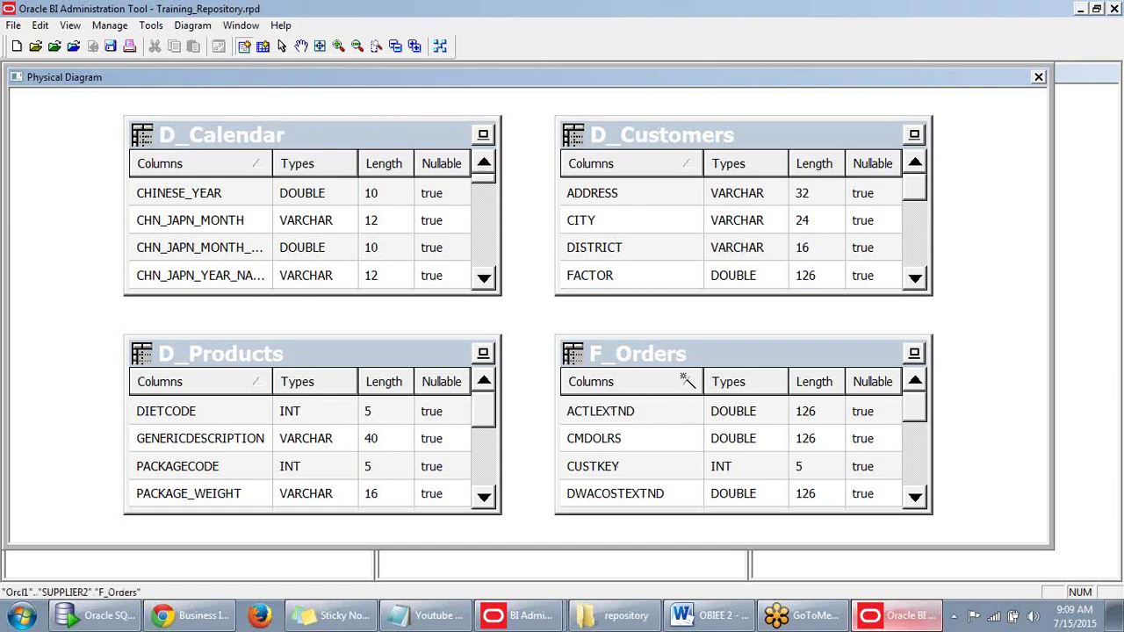
click(760, 247)
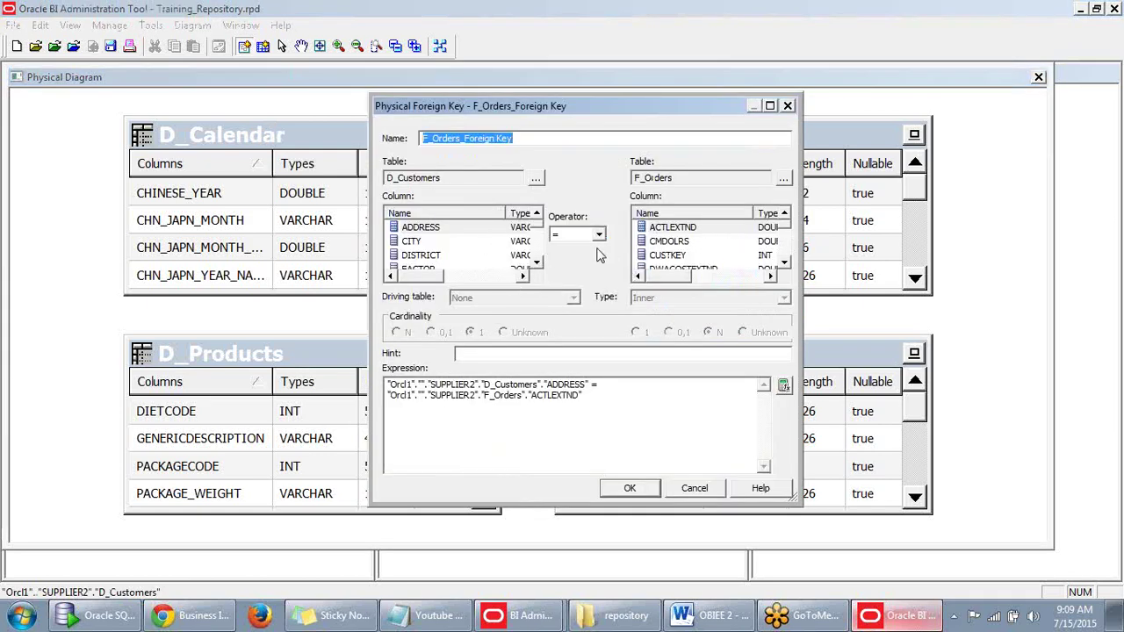
click(537, 264)
click(537, 264)
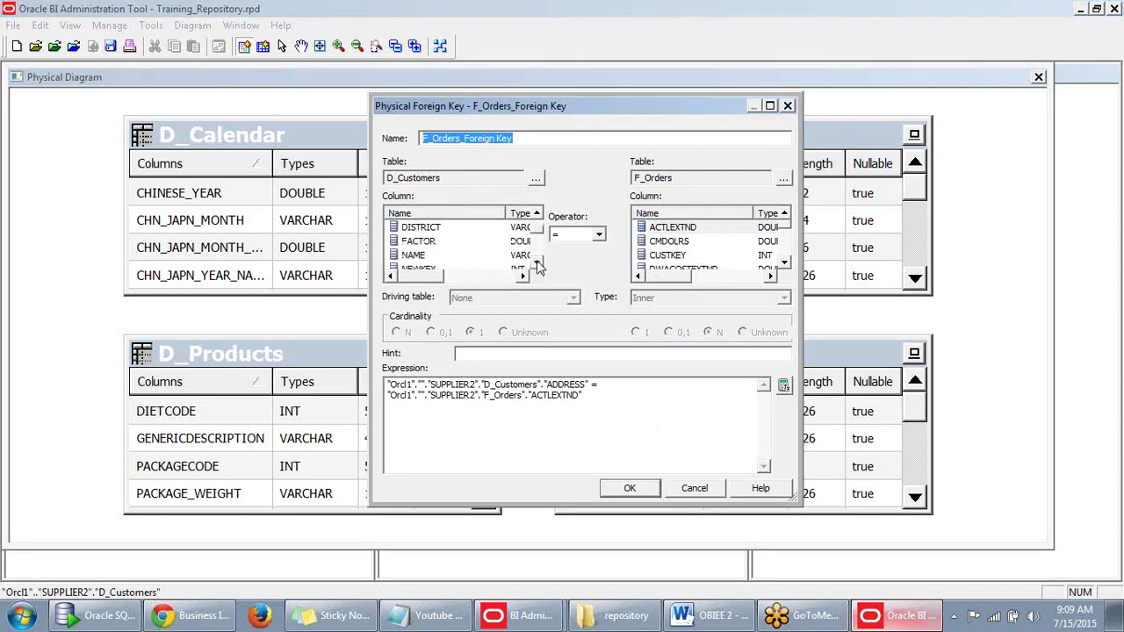
click(537, 263)
click(537, 264)
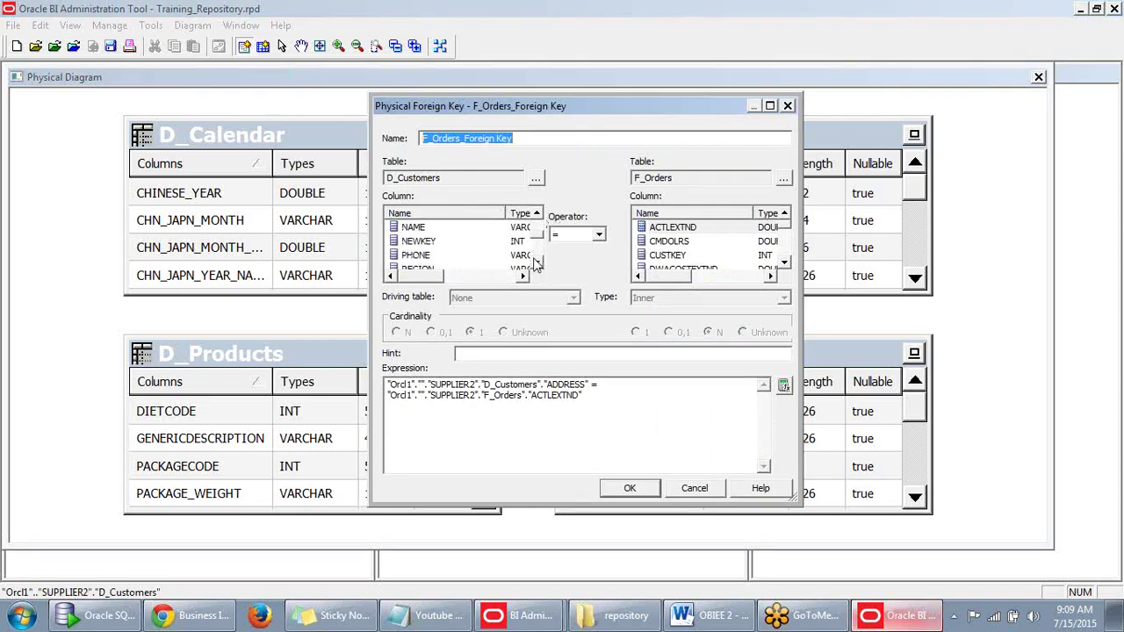
click(537, 264)
click(537, 263)
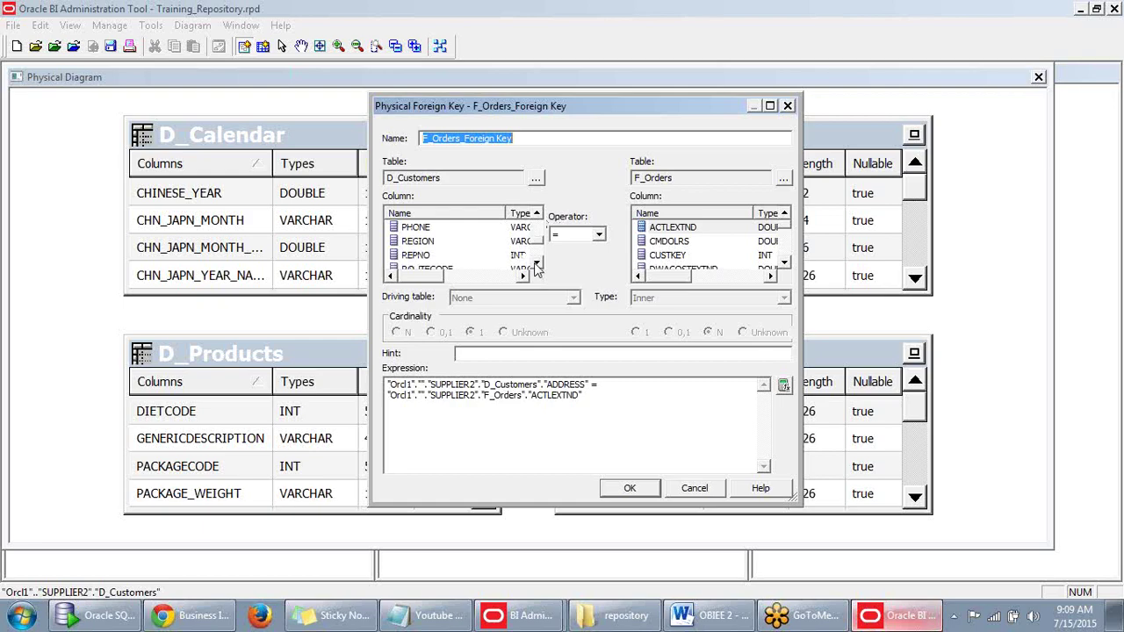
click(537, 263)
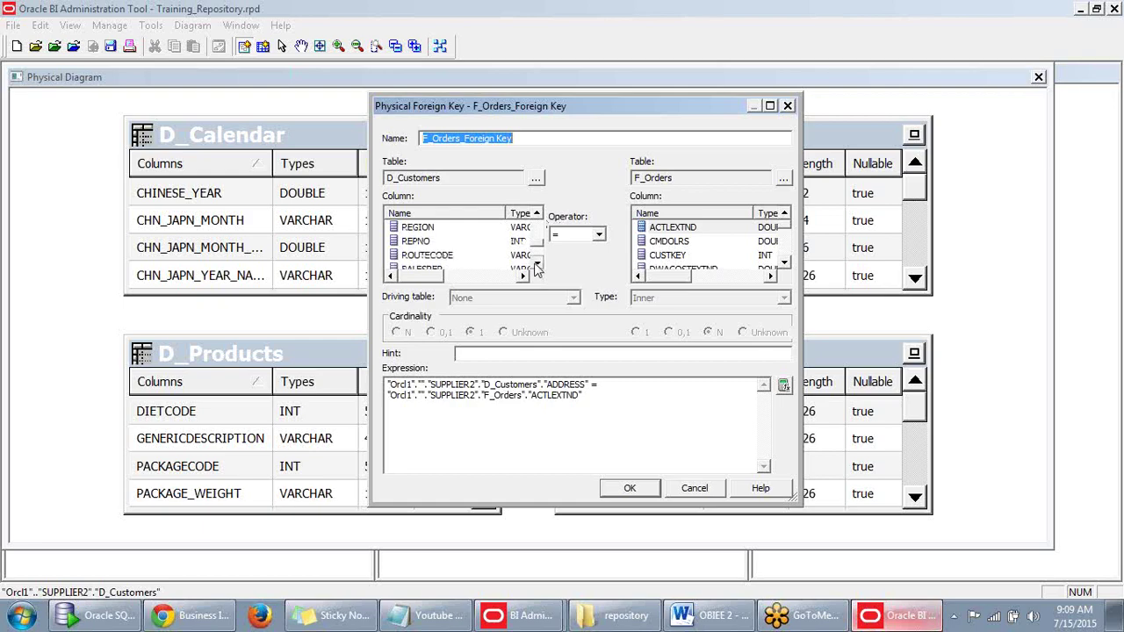
click(538, 263)
click(537, 263)
click(537, 263)
click(536, 216)
click(536, 216)
click(537, 215)
click(536, 216)
click(536, 216)
Match D_Customers NEWKEY to F_Orders CUSTKEY and confirm the foreign key.
click(427, 243)
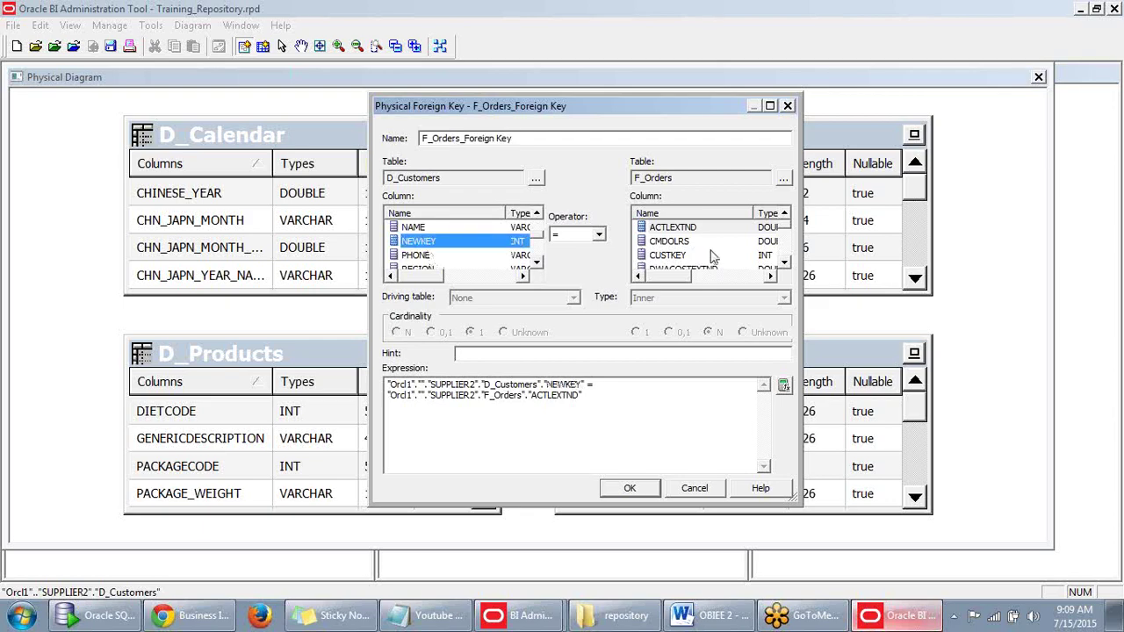
click(664, 255)
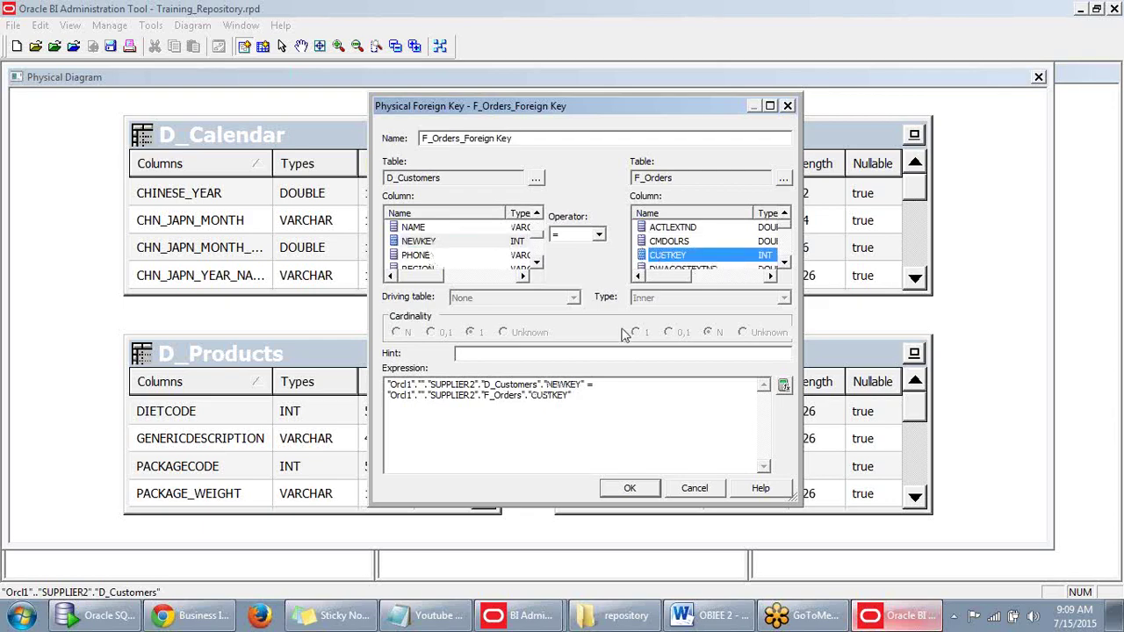
drag(587, 400, 373, 384)
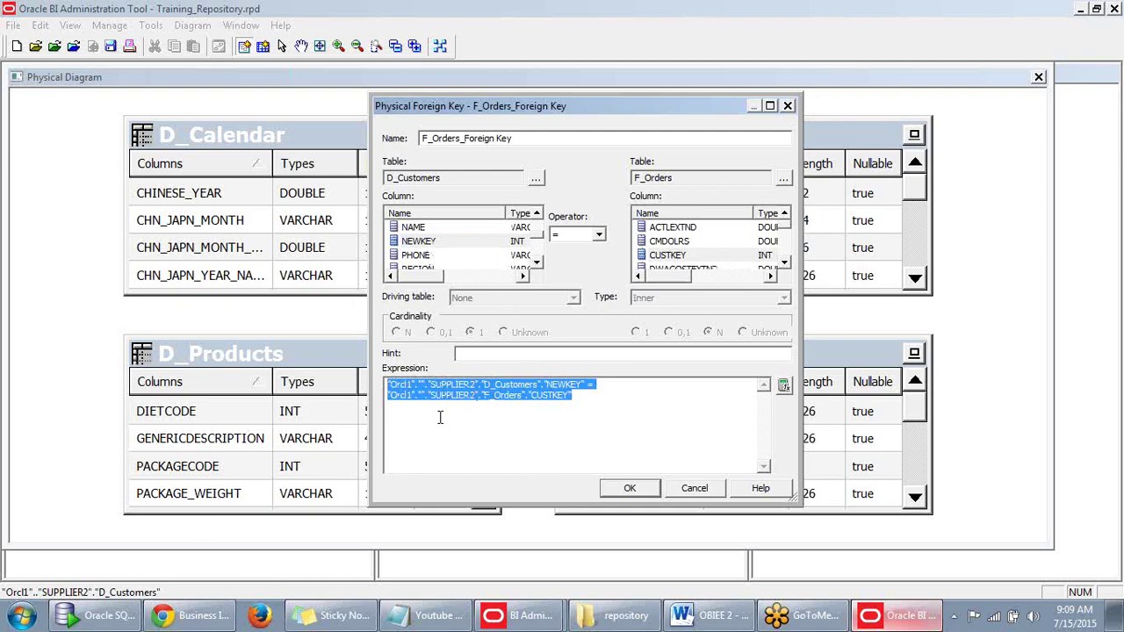
click(440, 417)
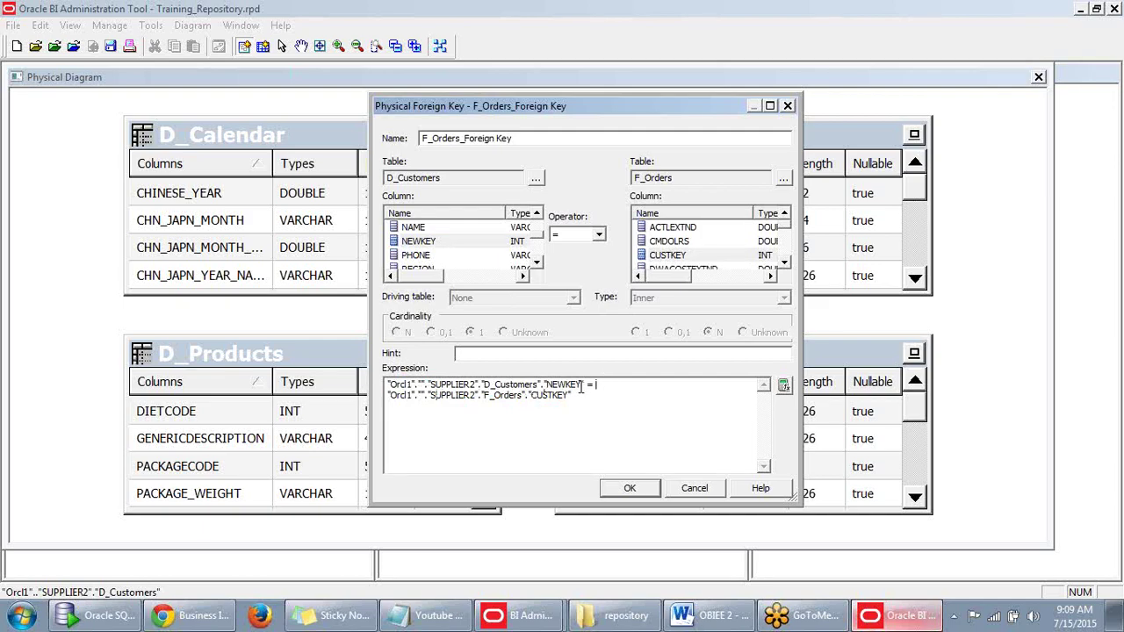
click(629, 489)
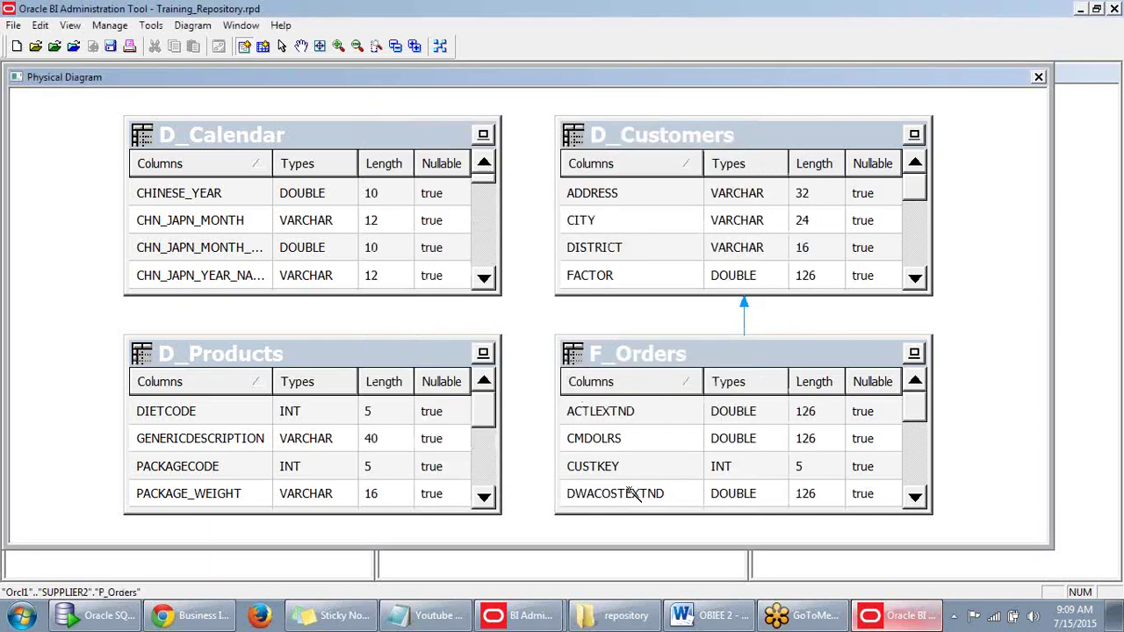
click(604, 379)
Join D_Calendar YYYYMMDD to F_Orders PERIODKEY and confirm the foreign key.
click(443, 274)
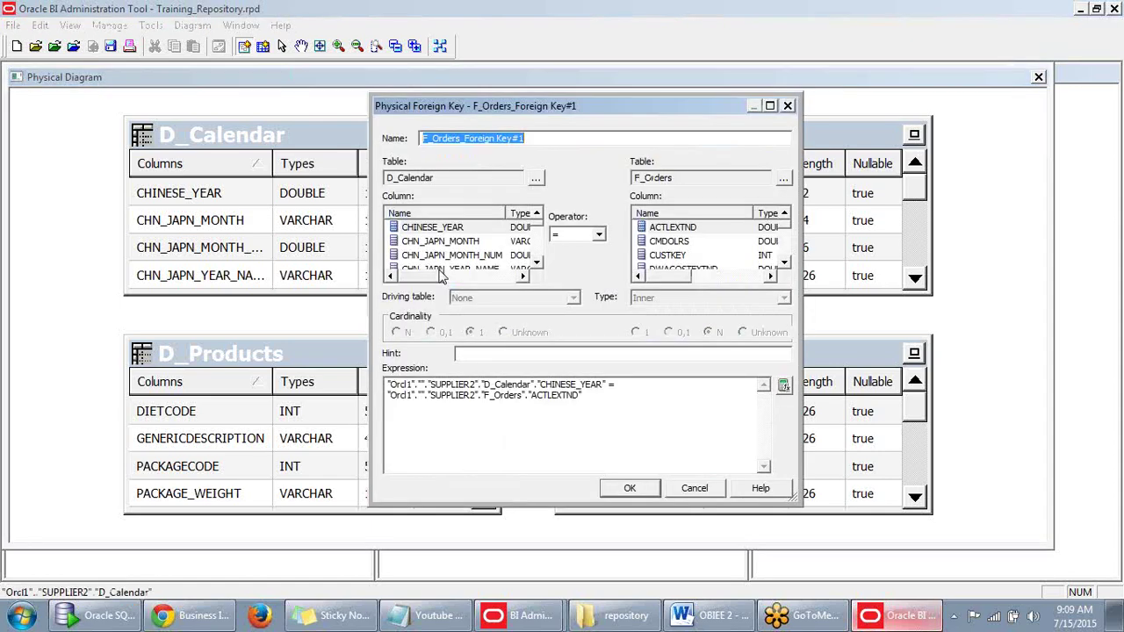
scroll(535, 267, down, 1)
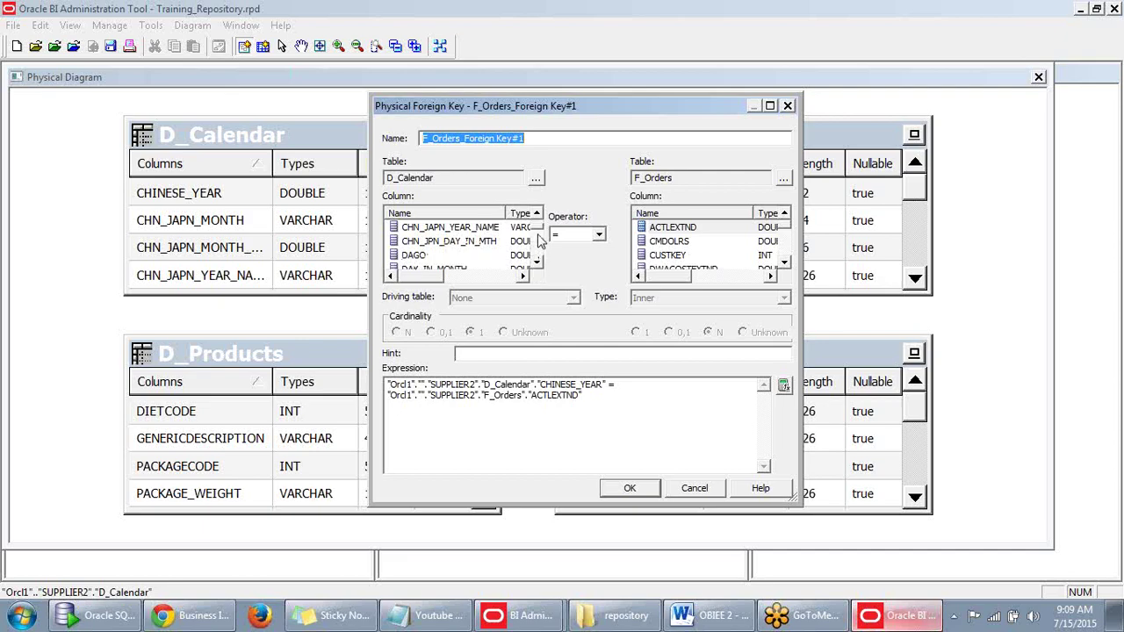
scroll(540, 254, down, 5)
click(445, 256)
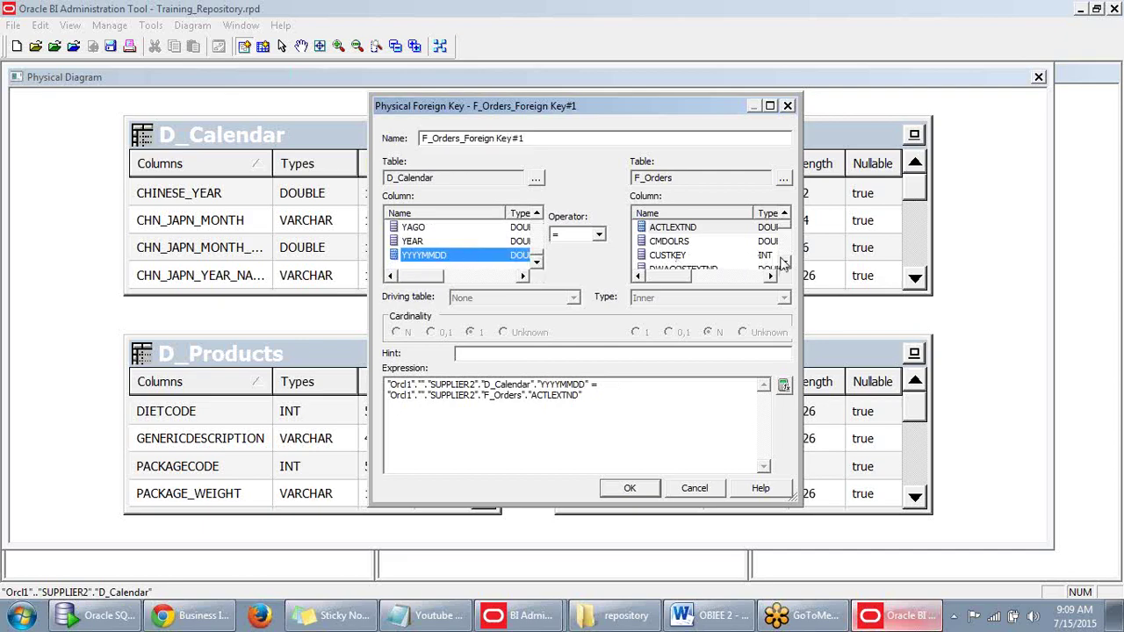
scroll(782, 261, down, 5)
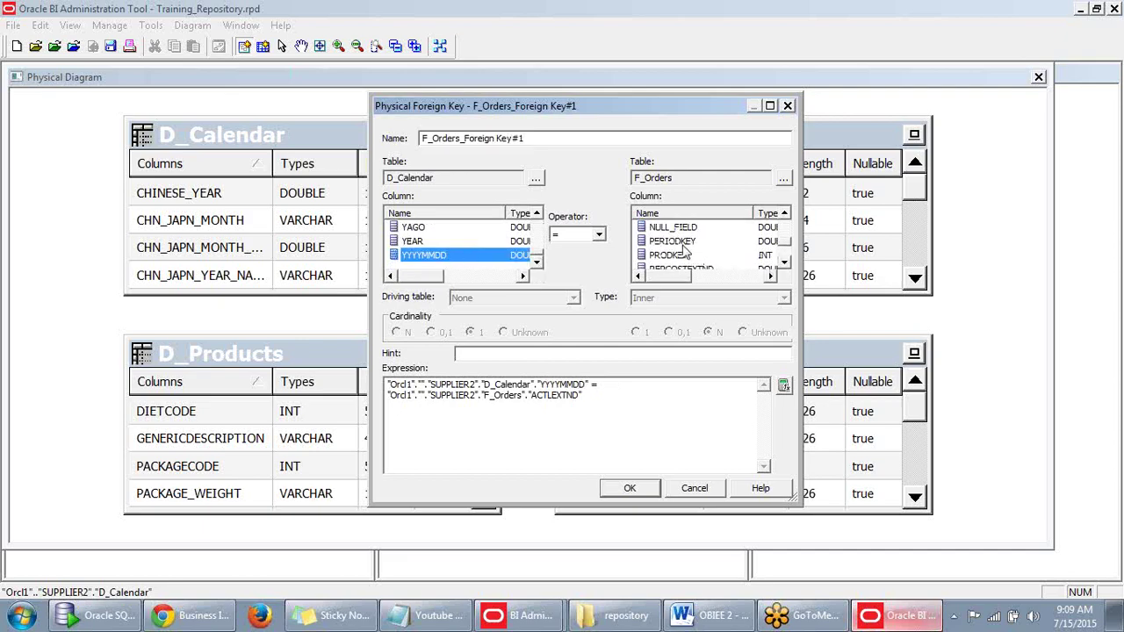
click(683, 243)
click(639, 486)
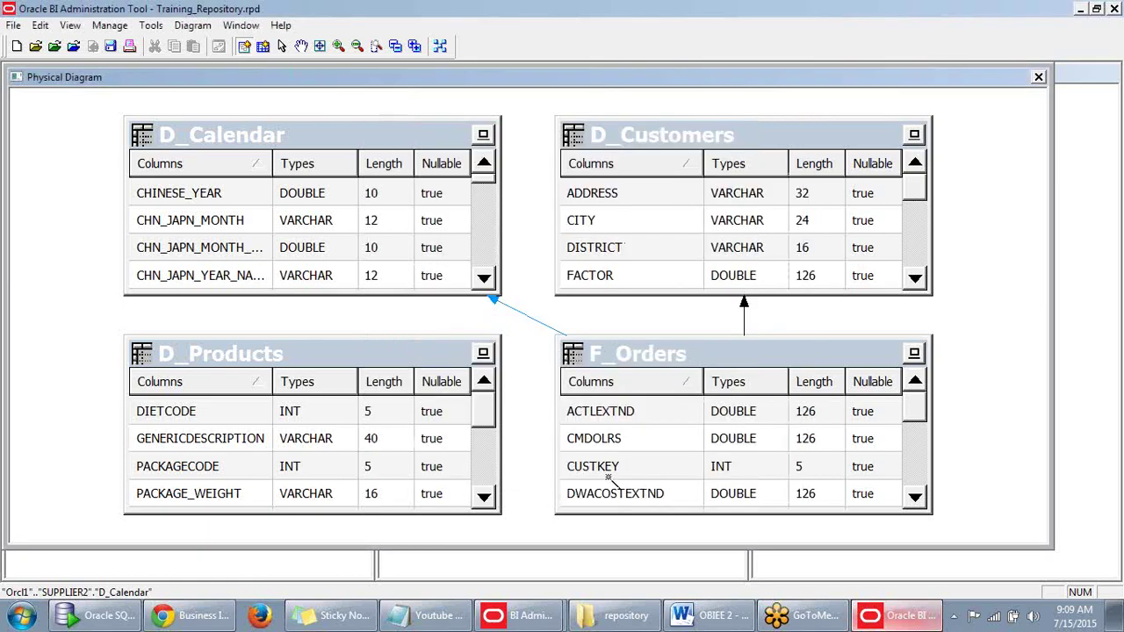
Join D_Products PRODUCTKEY to F_Orders PRODKEY, confirm, and switch to the web browser.
click(616, 381)
click(369, 391)
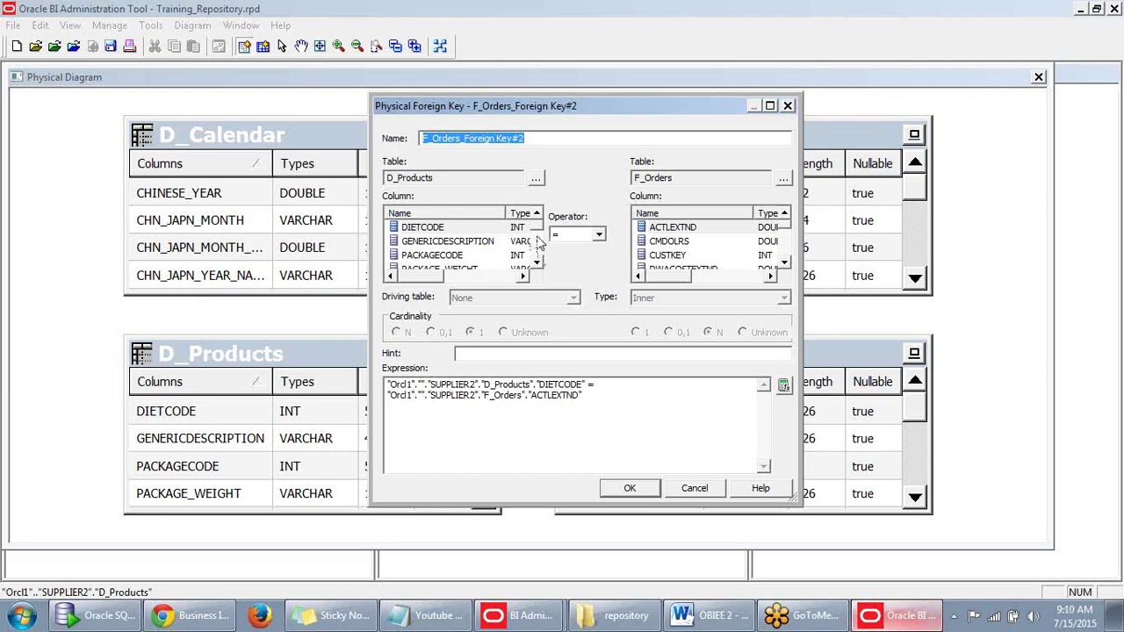
mouse_move(537, 230)
mouse_down()
mouse_move(539, 261)
mouse_move(534, 231)
mouse_move(534, 241)
mouse_up()
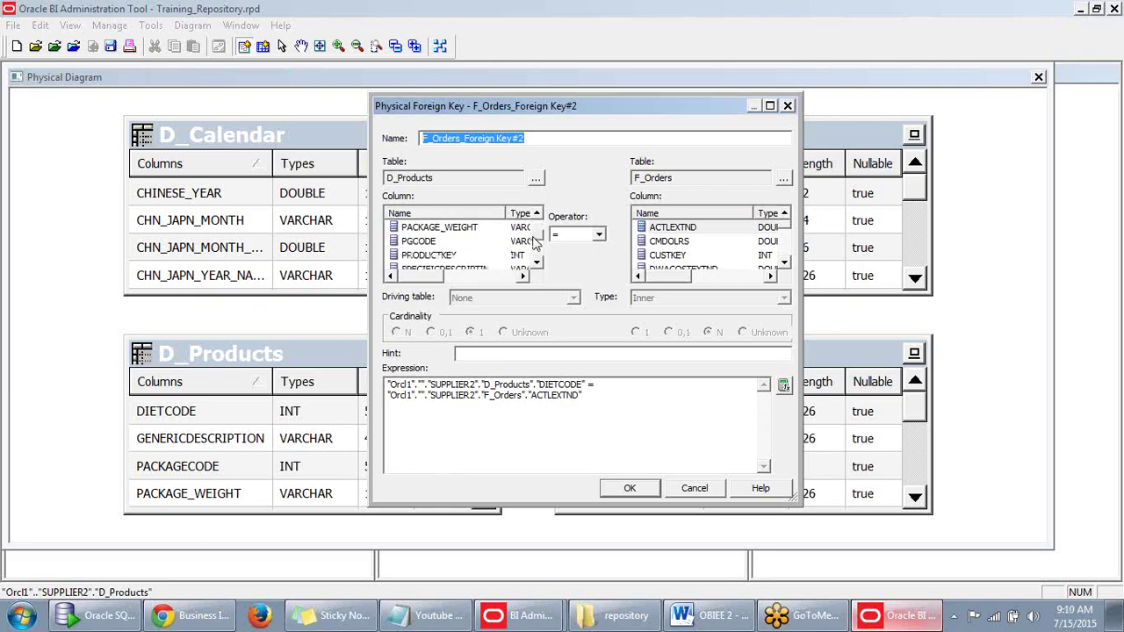
click(456, 254)
click(784, 263)
click(784, 263)
click(783, 262)
click(783, 262)
click(784, 262)
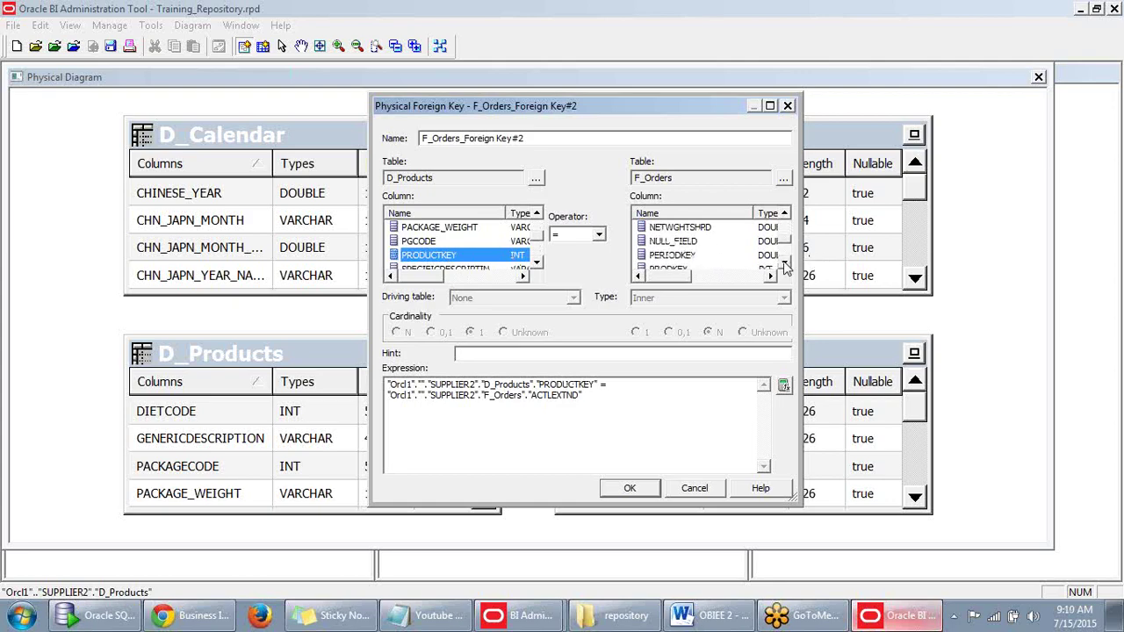
click(784, 262)
click(784, 262)
click(676, 242)
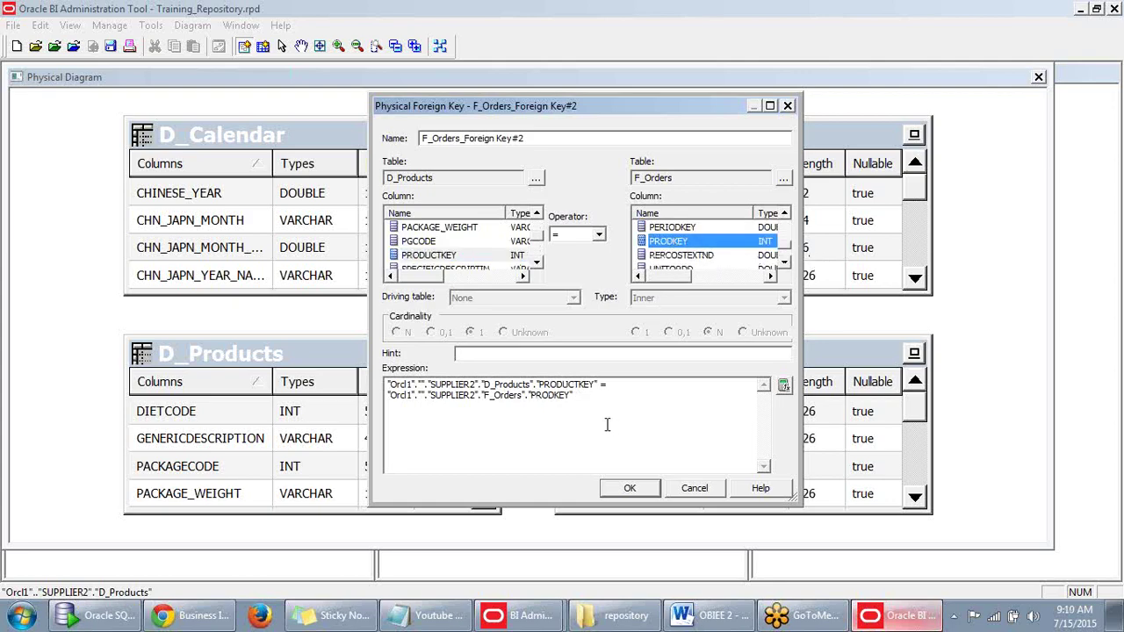
click(650, 489)
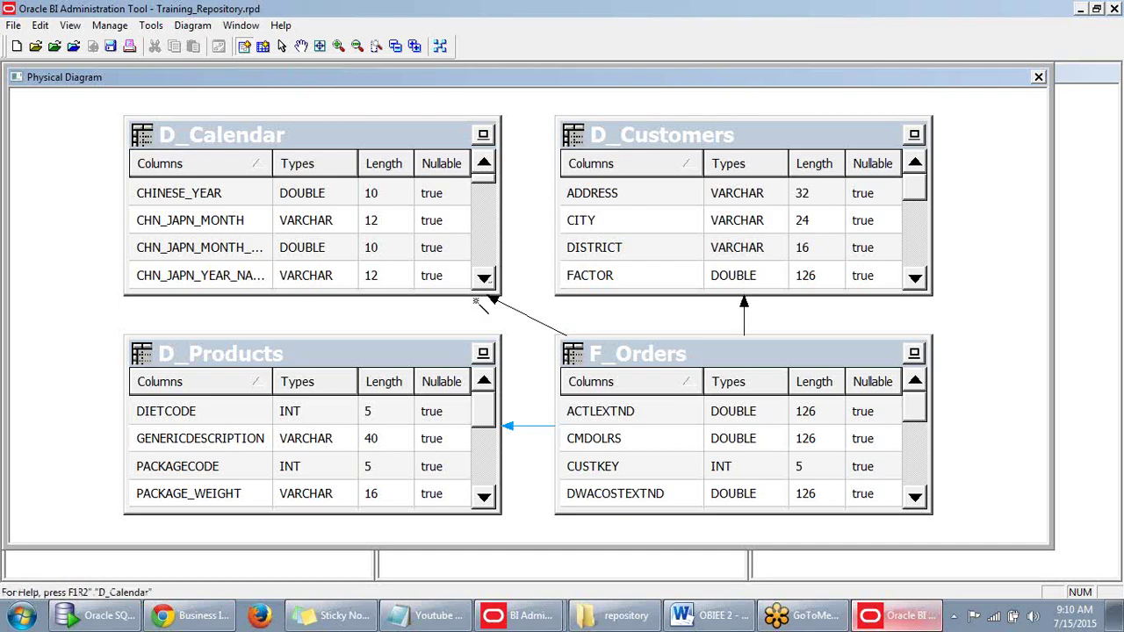
click(203, 619)
In a new tab, search Google for 'data model diagram' and preview an image result.
click(968, 13)
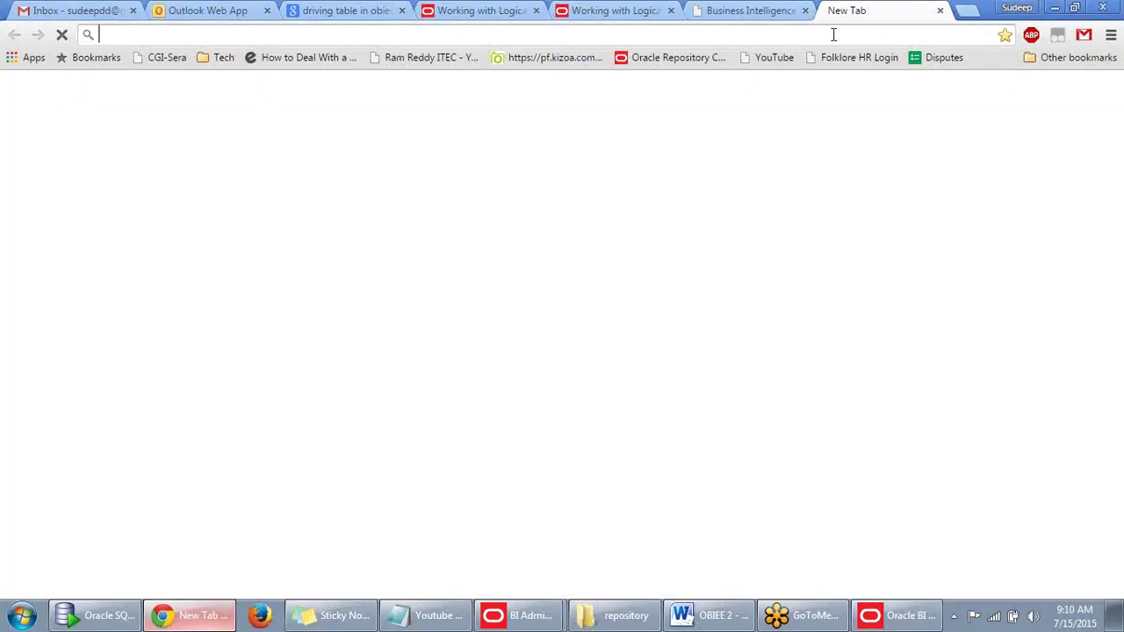
text(g)
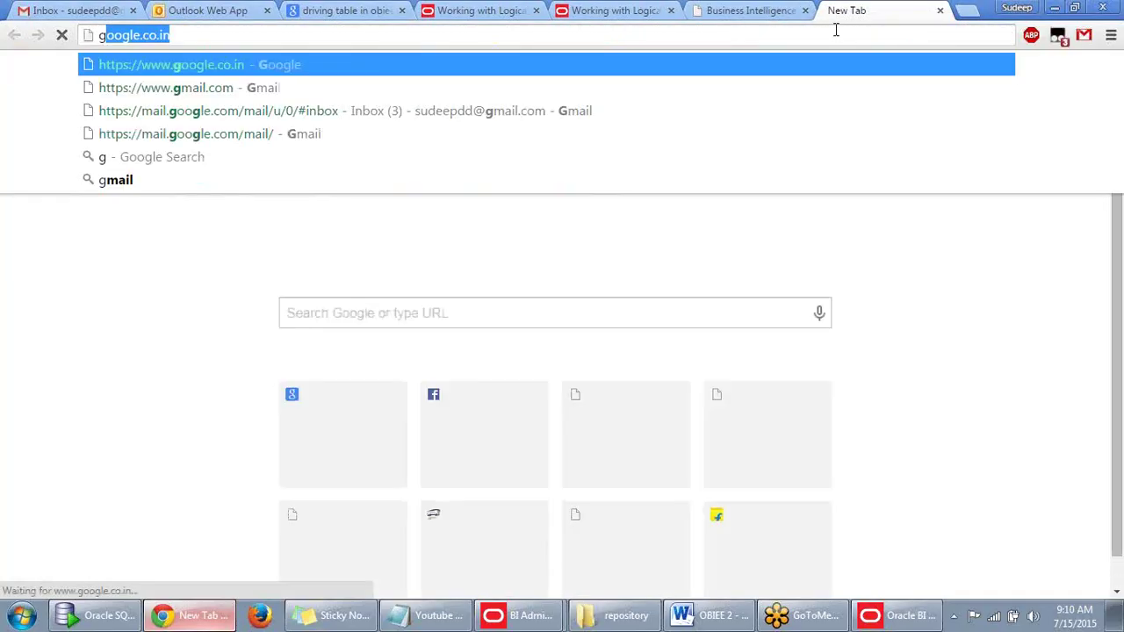
key(Return)
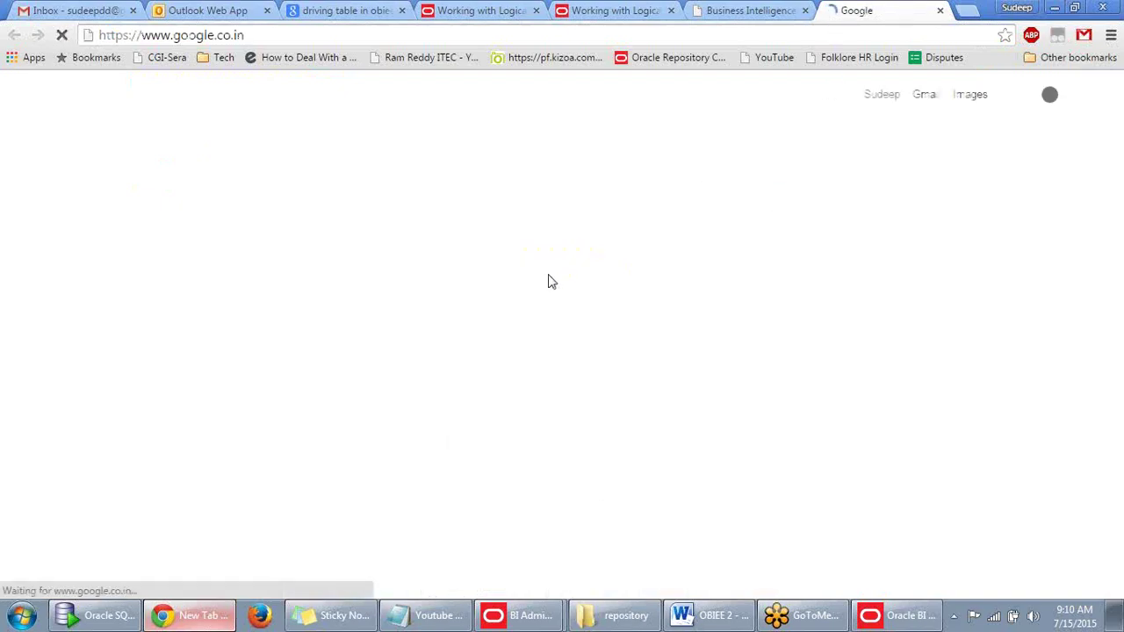
text(d)
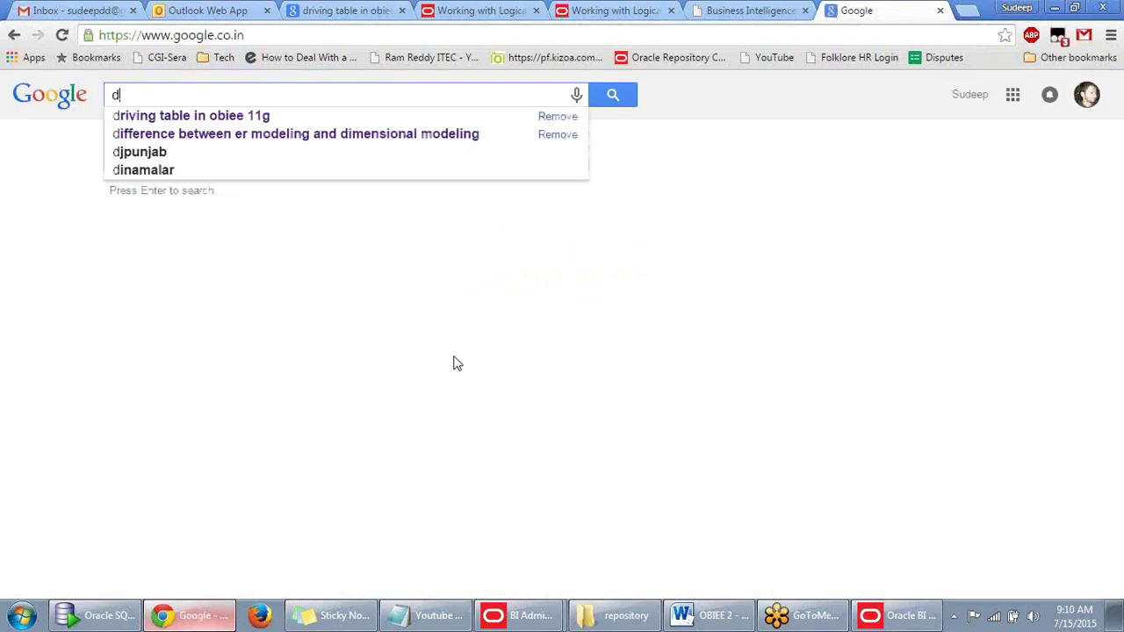
text(ata mod)
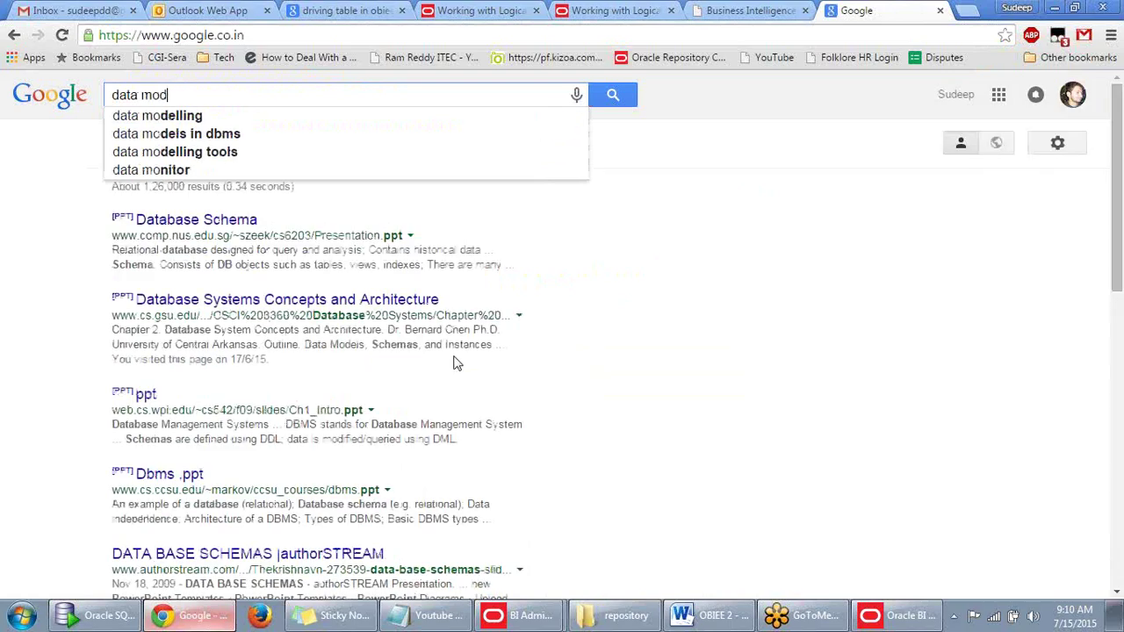
text(el diag)
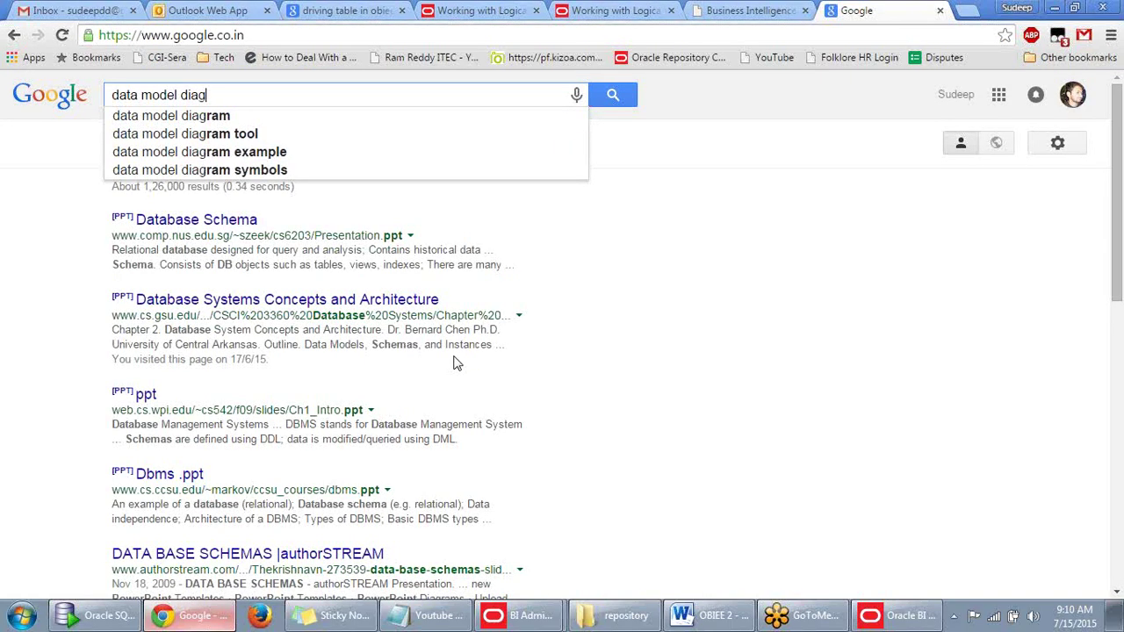
text(ram)
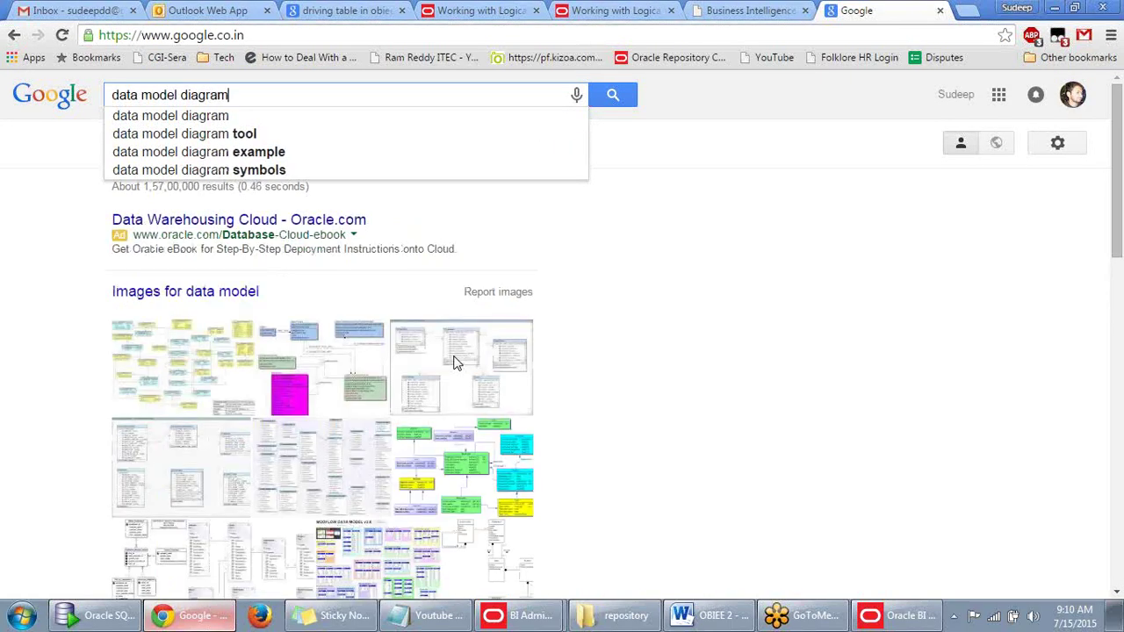
key(Return)
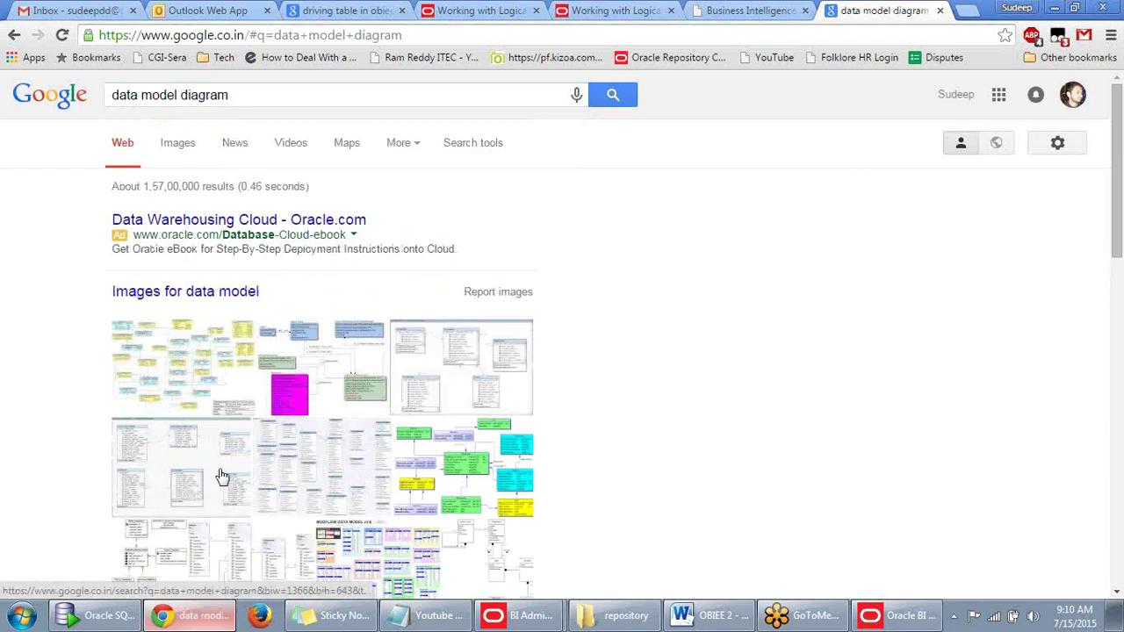
click(307, 468)
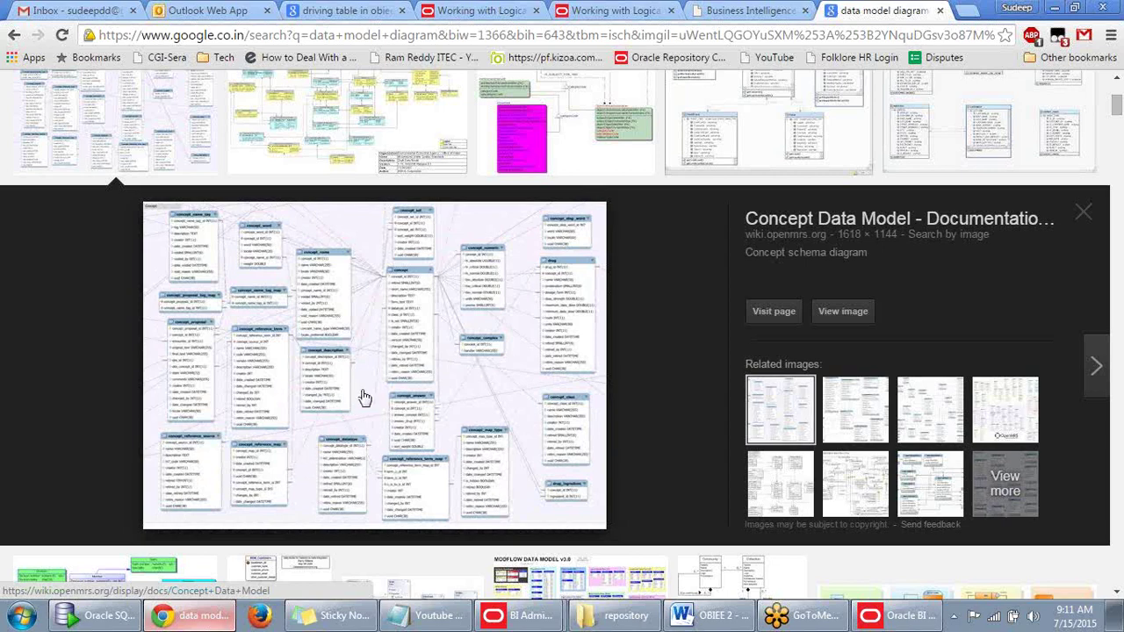
Open the OpenMRS Concept Data Model page and view its schema diagram in a new tab.
click(514, 316)
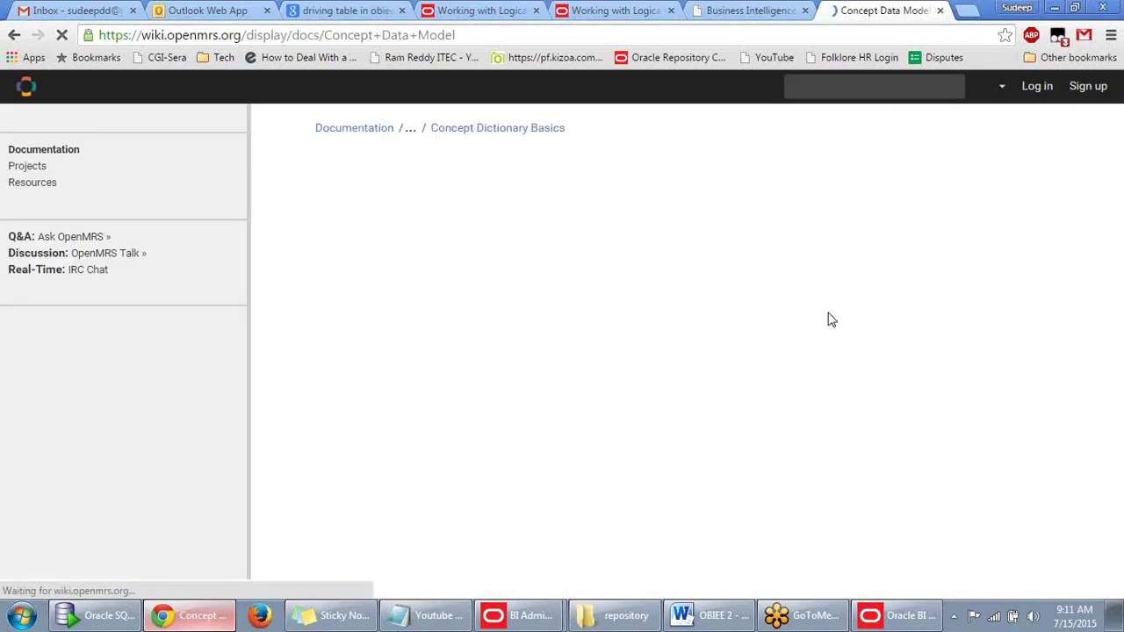
scroll(575, 343, down, 1)
scroll(575, 342, down, 2)
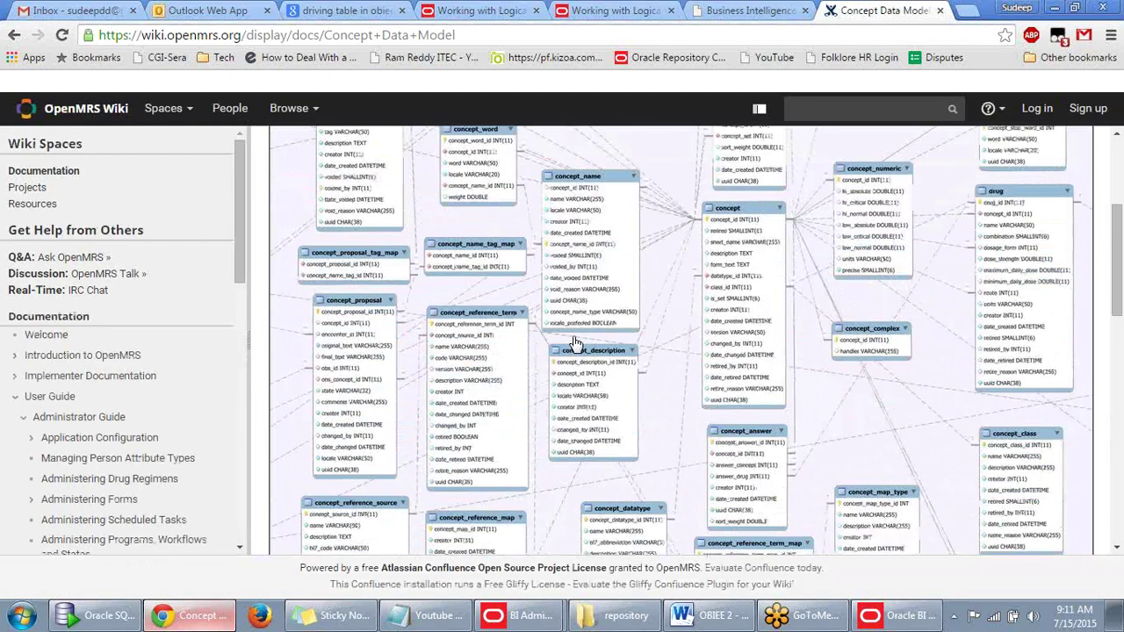
scroll(575, 342, up, 2)
right_click(575, 342)
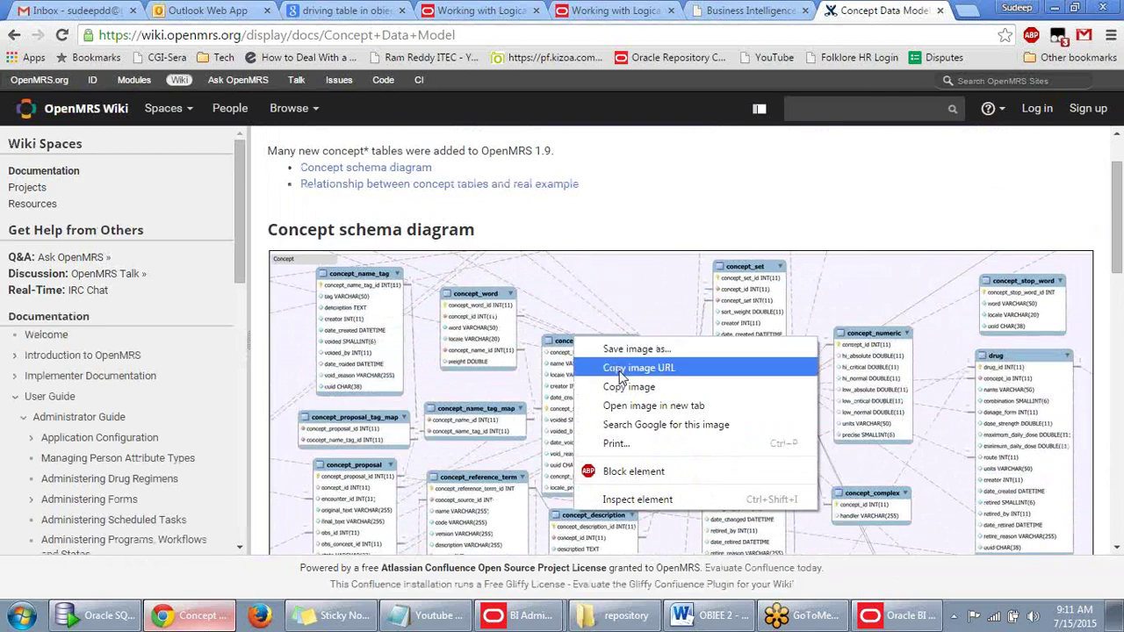
click(634, 404)
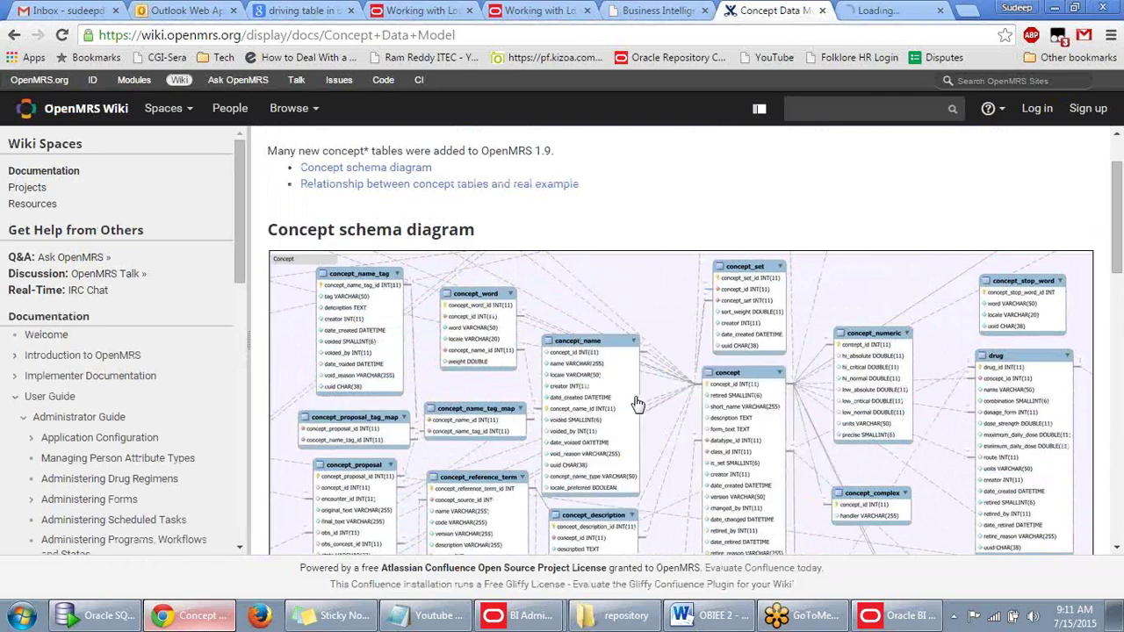
click(891, 12)
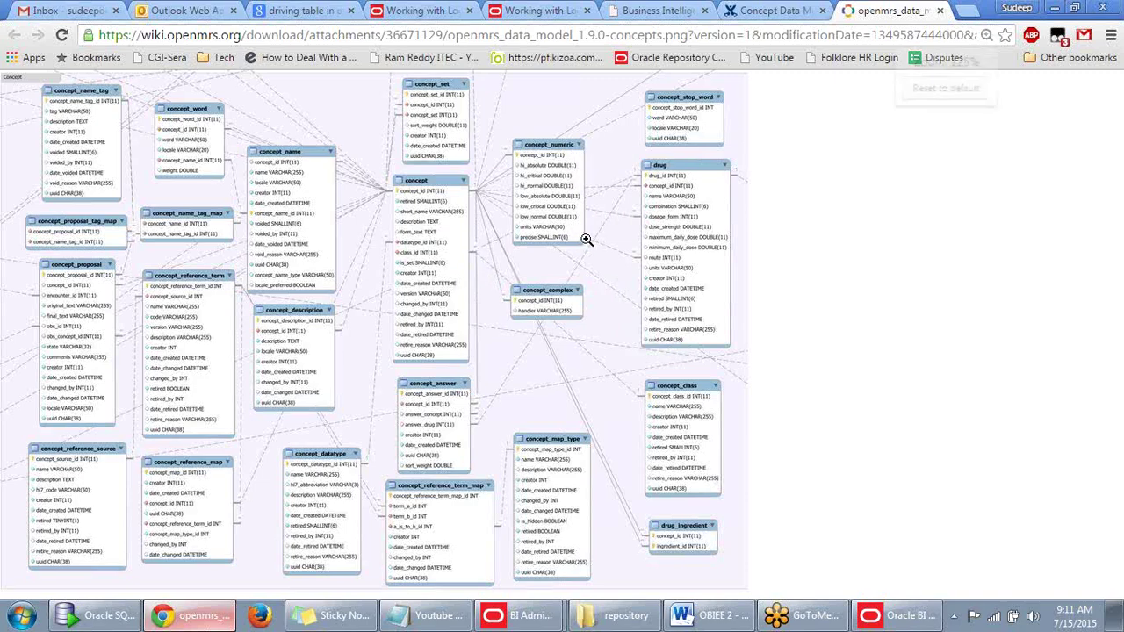
Zoom out to study the diagram image, then minimize the browser.
scroll(585, 238, up, 3)
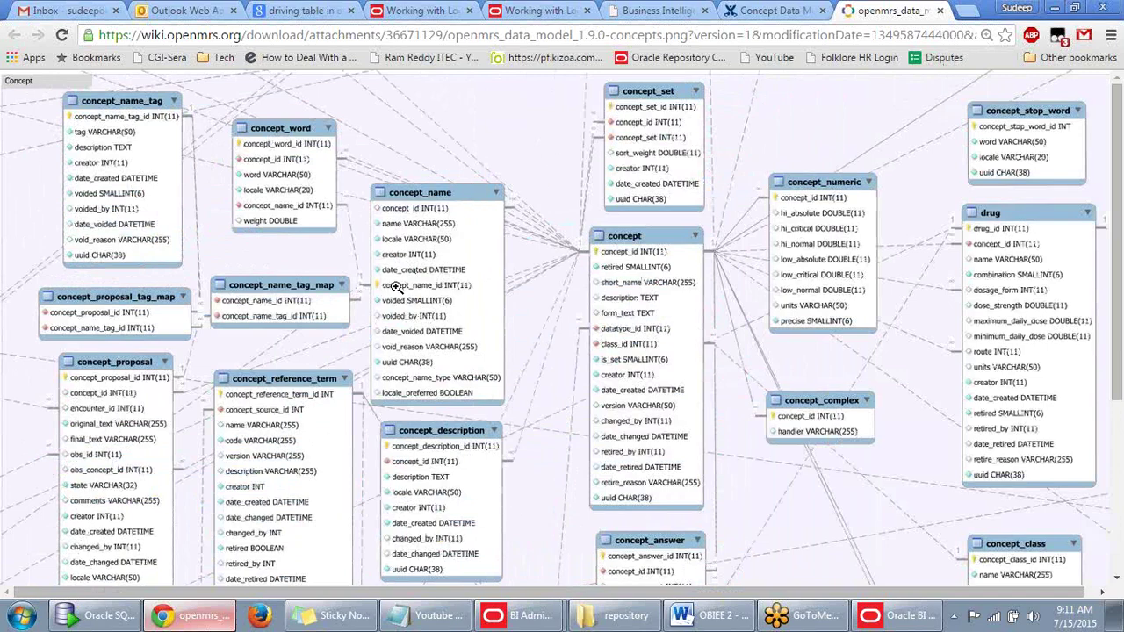
scroll(397, 287, down, 1)
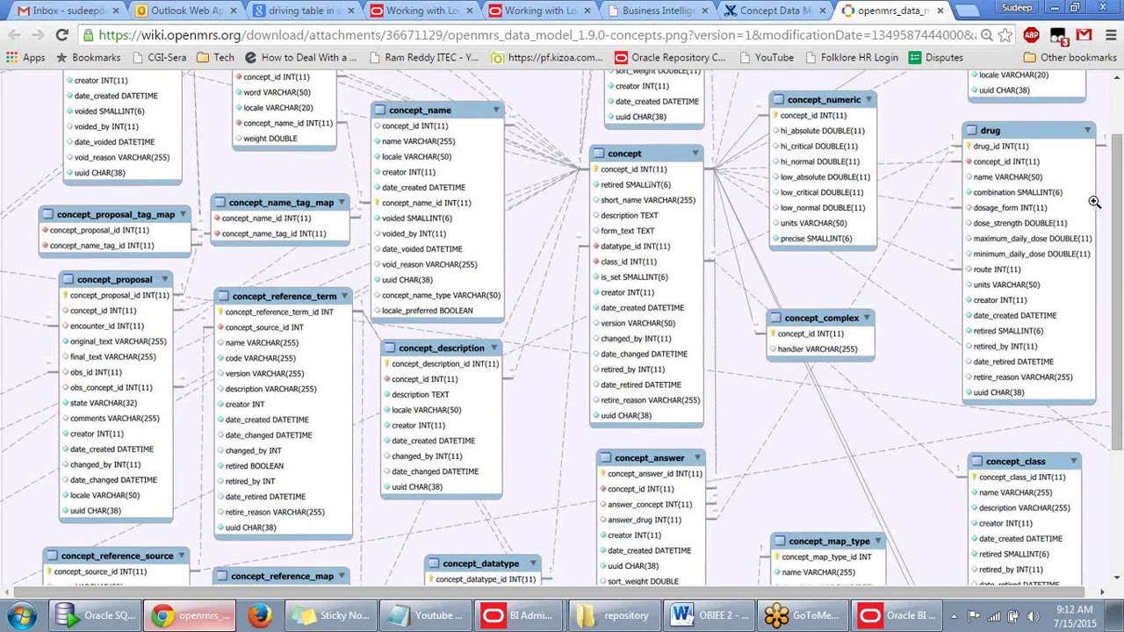
scroll(983, 245, up, 1)
scroll(928, 271, down, 1)
key(ctrl+minus)
scroll(906, 293, up, 3)
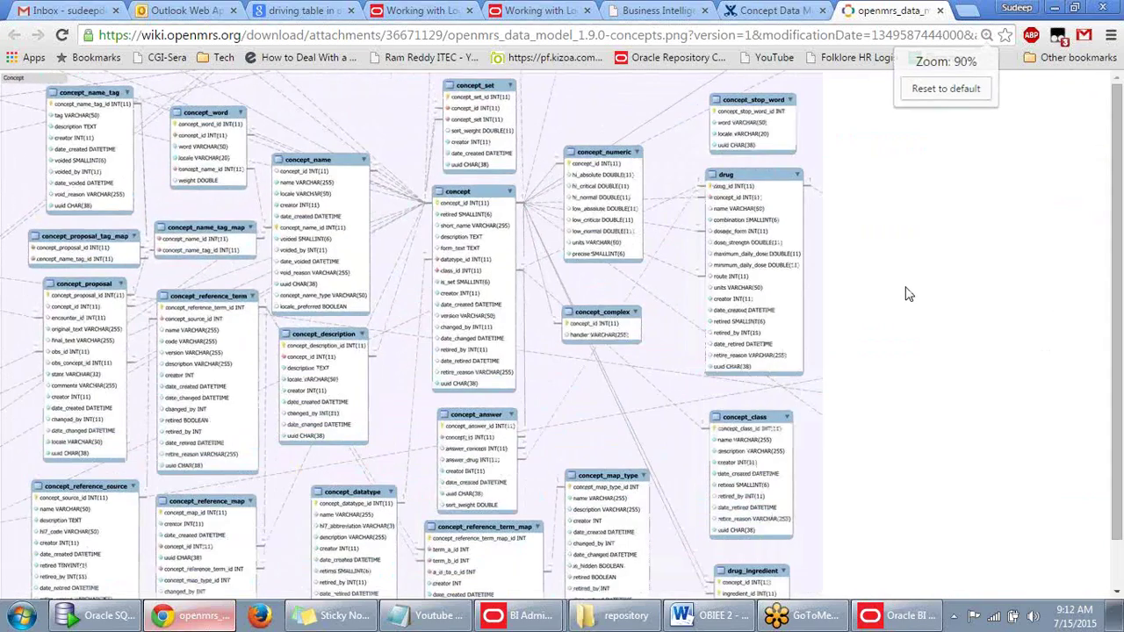
scroll(907, 294, down, 3)
scroll(909, 294, up, 2)
scroll(908, 295, down, 1)
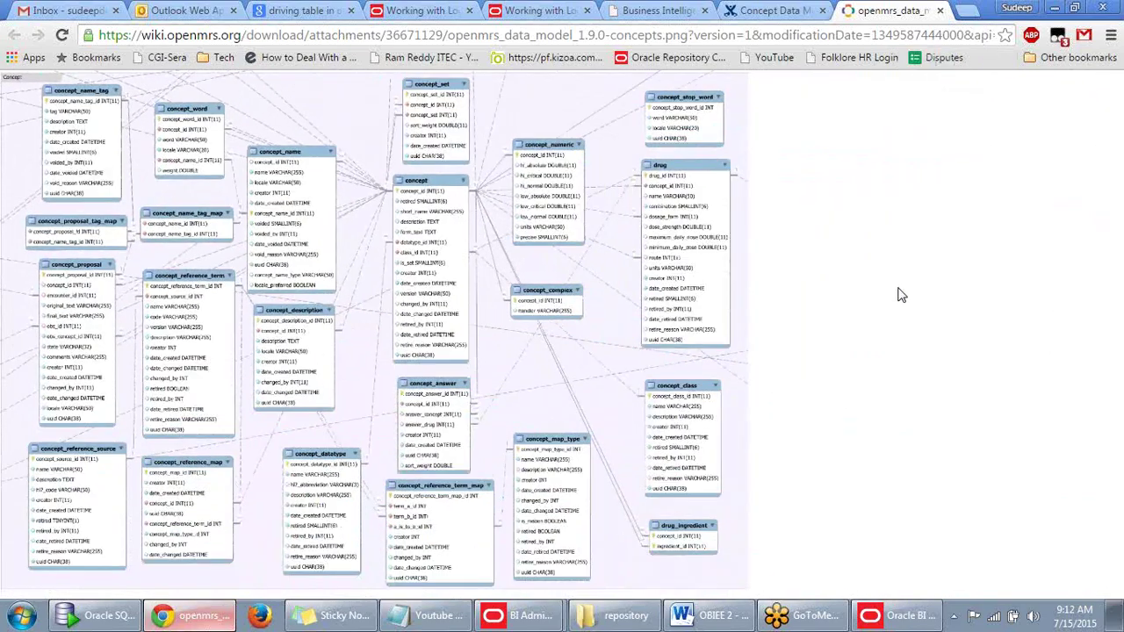
click(1052, 9)
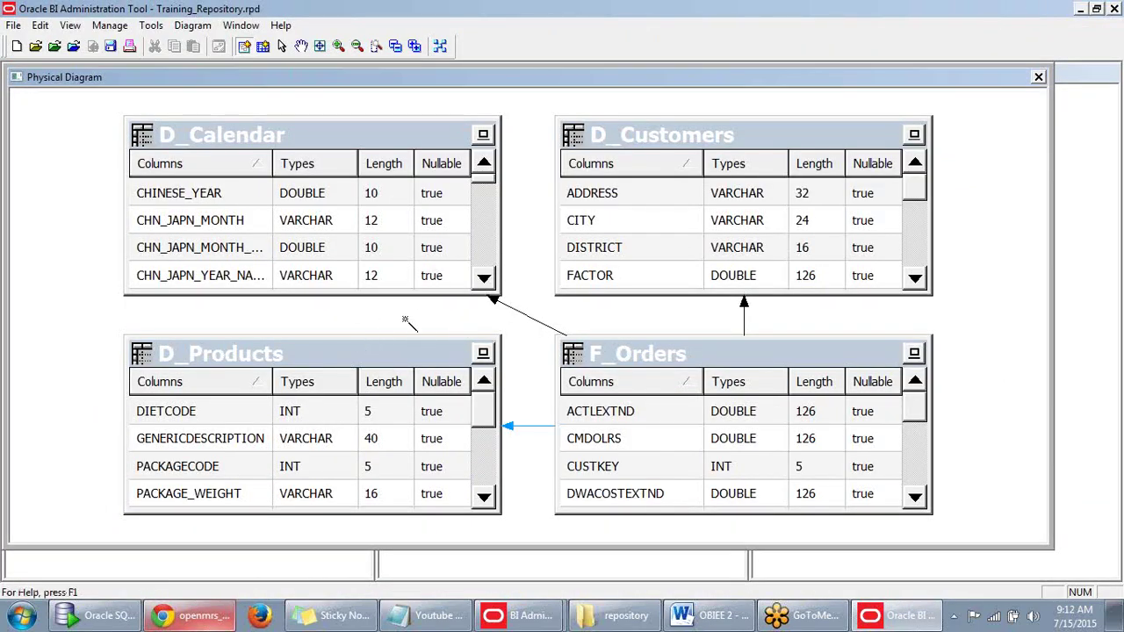
Close the physical diagram and browse the D_Products columns, selecting PRODUCTKEY.
click(1038, 77)
click(847, 327)
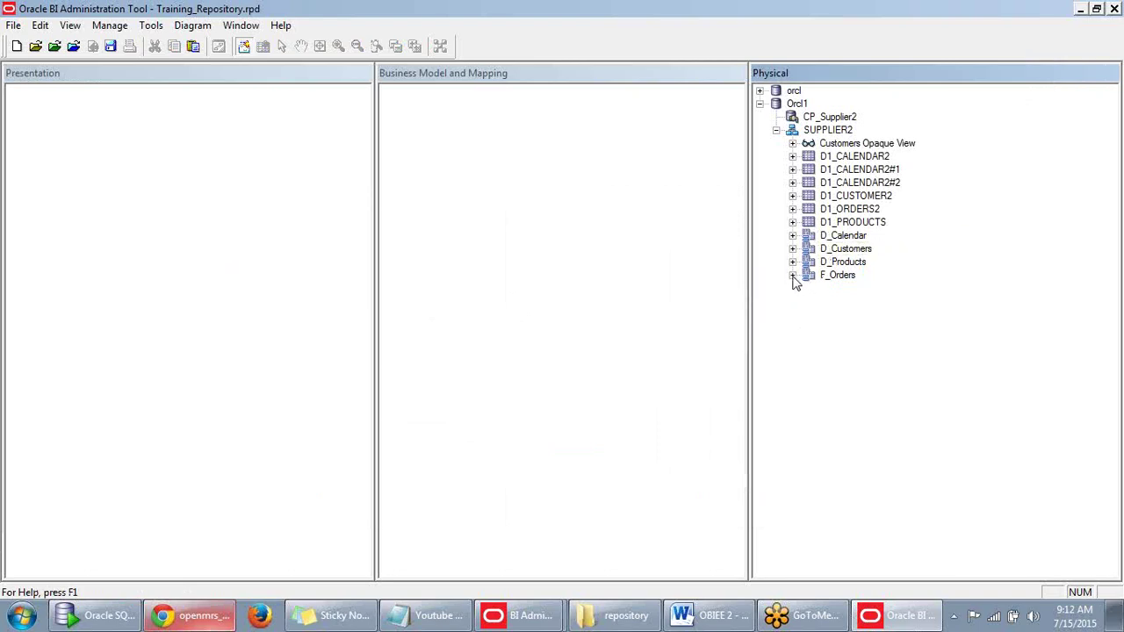
click(793, 276)
click(792, 276)
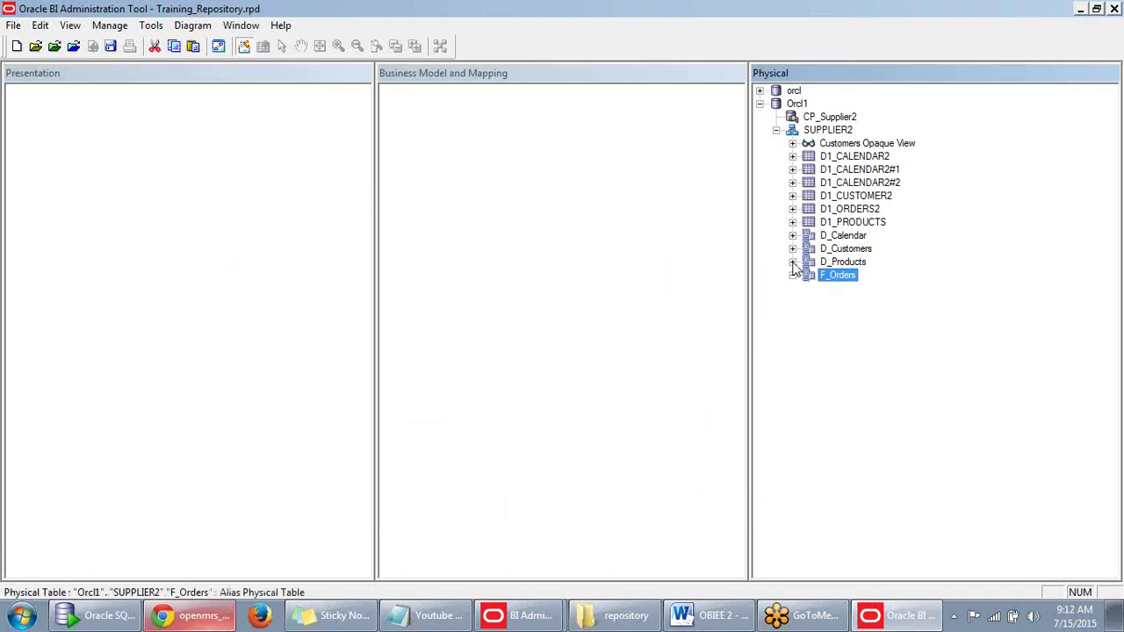
click(792, 262)
click(792, 263)
click(793, 262)
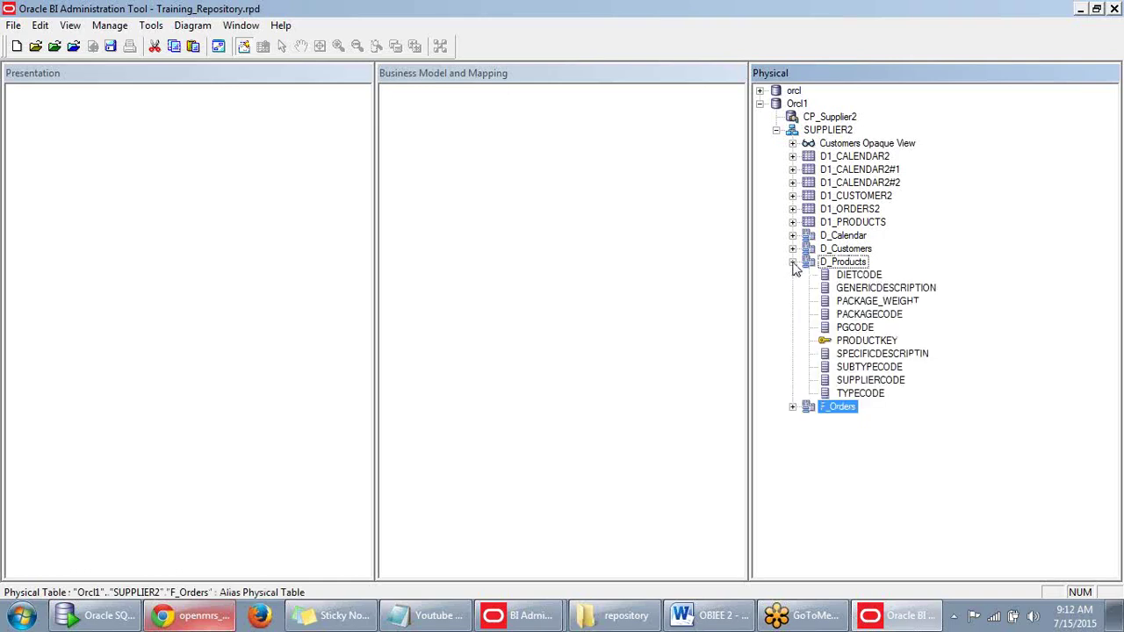
click(792, 263)
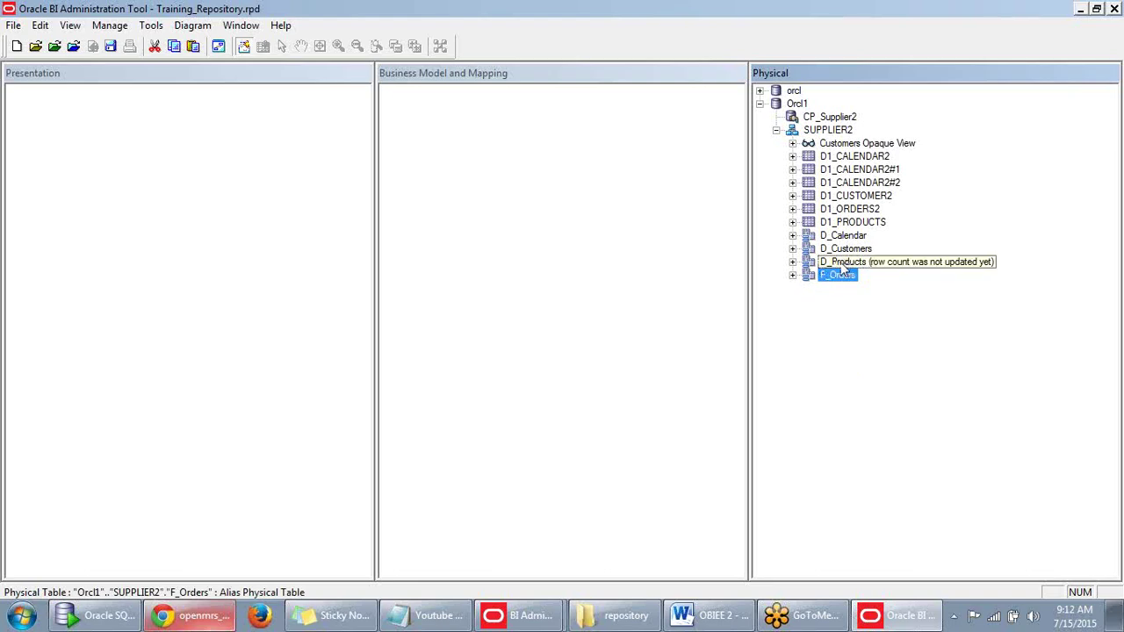
click(793, 262)
click(825, 341)
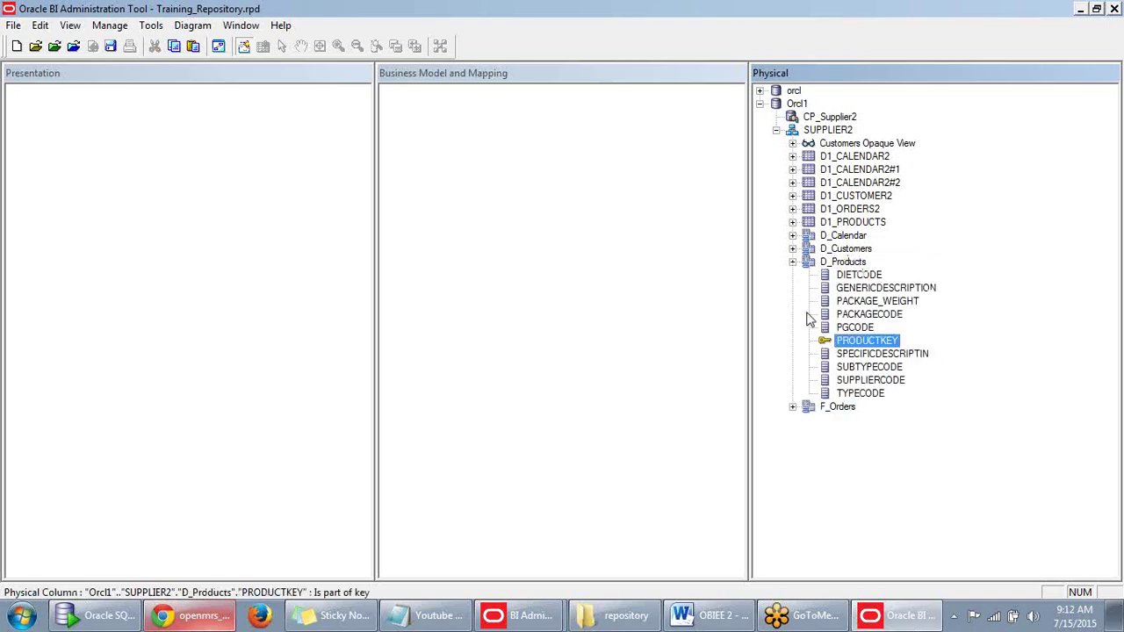
Collapse D_Calendar, D_Customers and D_Products, leaving only F_Orders' columns expanded.
click(793, 249)
click(792, 235)
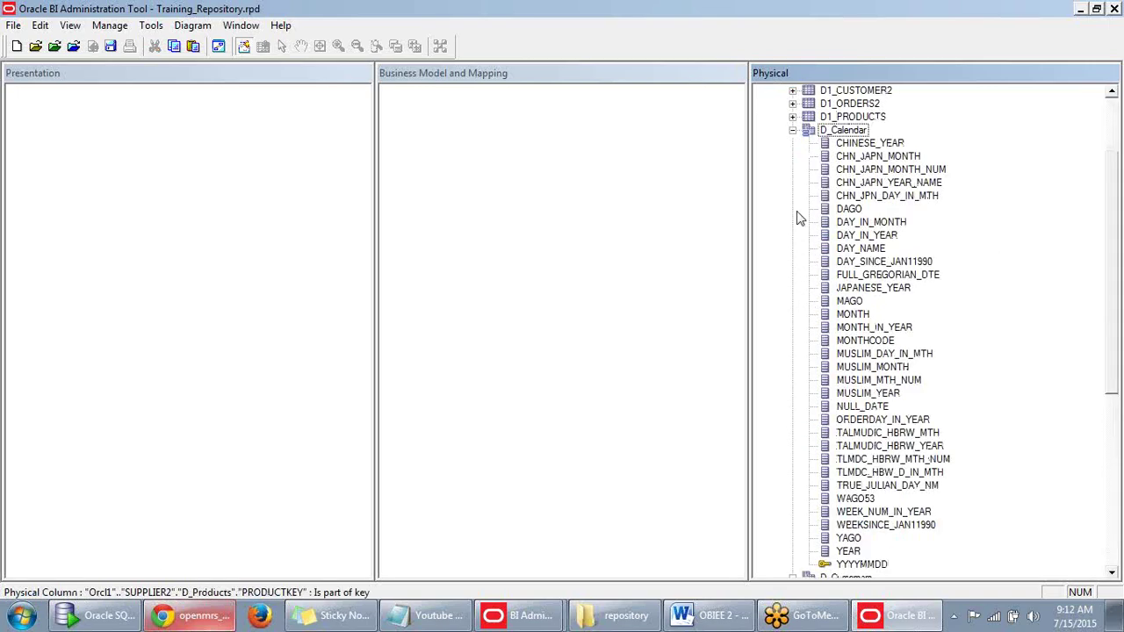
scroll(803, 205, down, 1)
scroll(803, 206, up, 1)
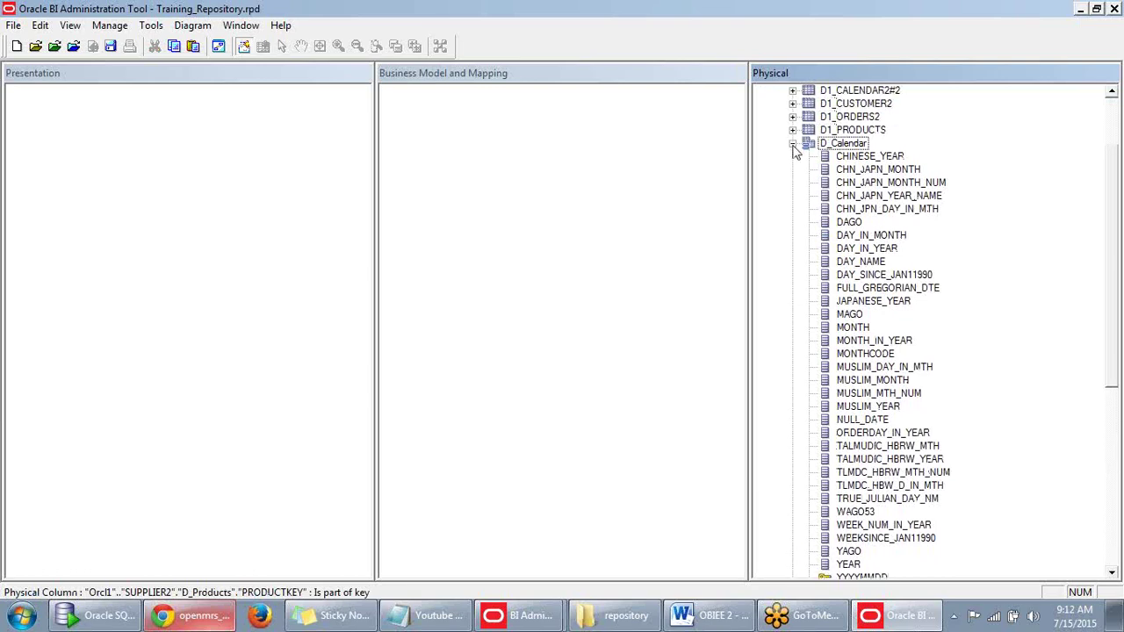
click(793, 144)
click(793, 236)
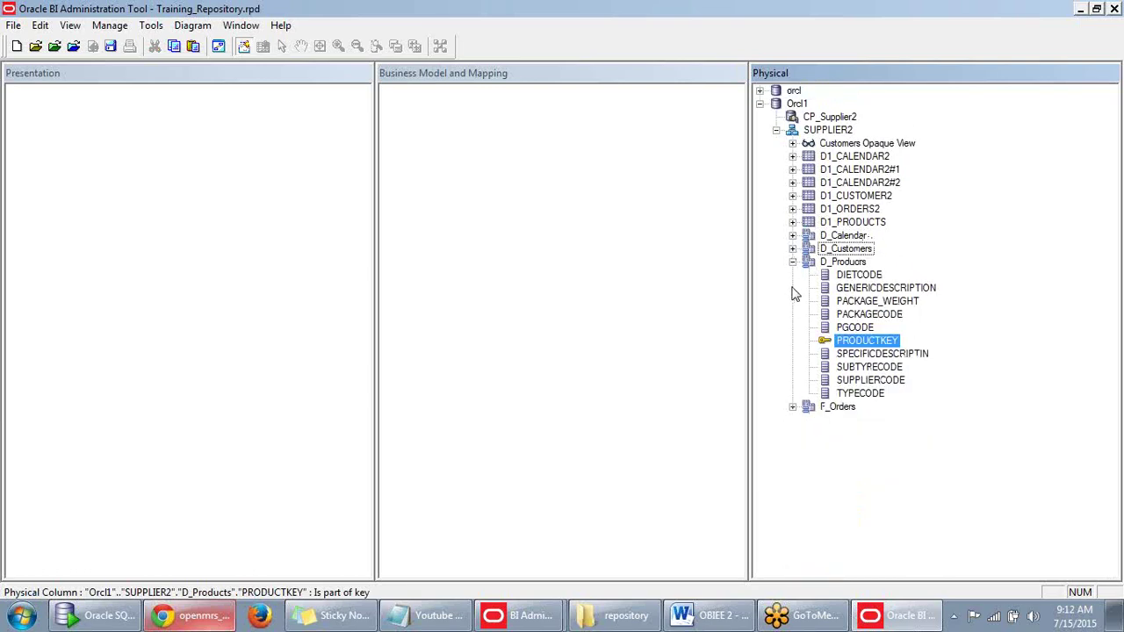
click(793, 262)
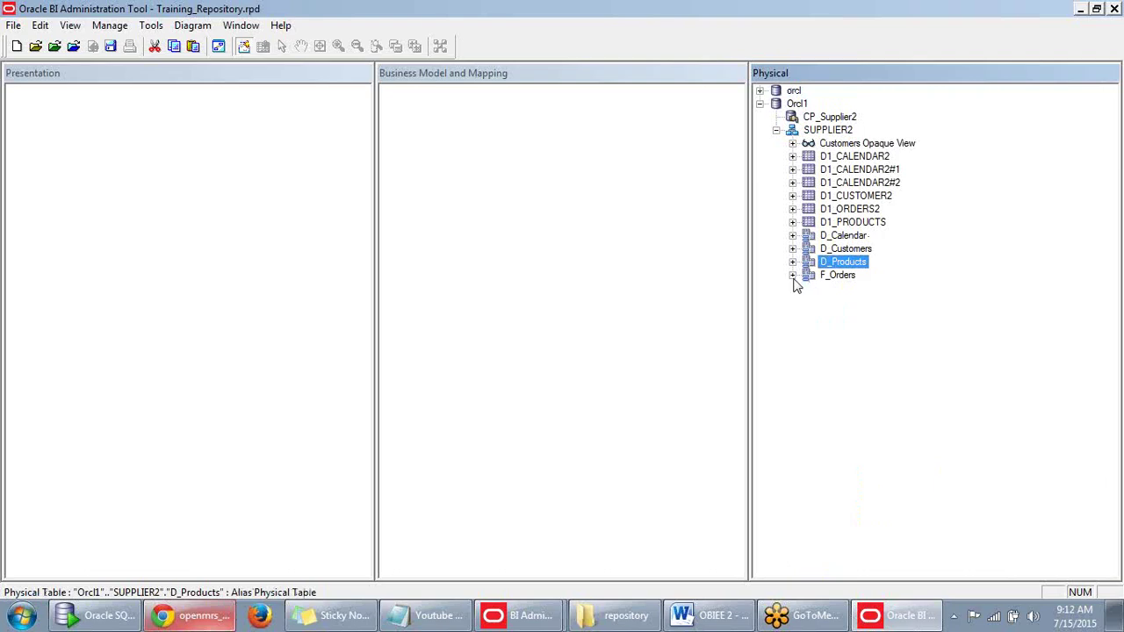
click(793, 276)
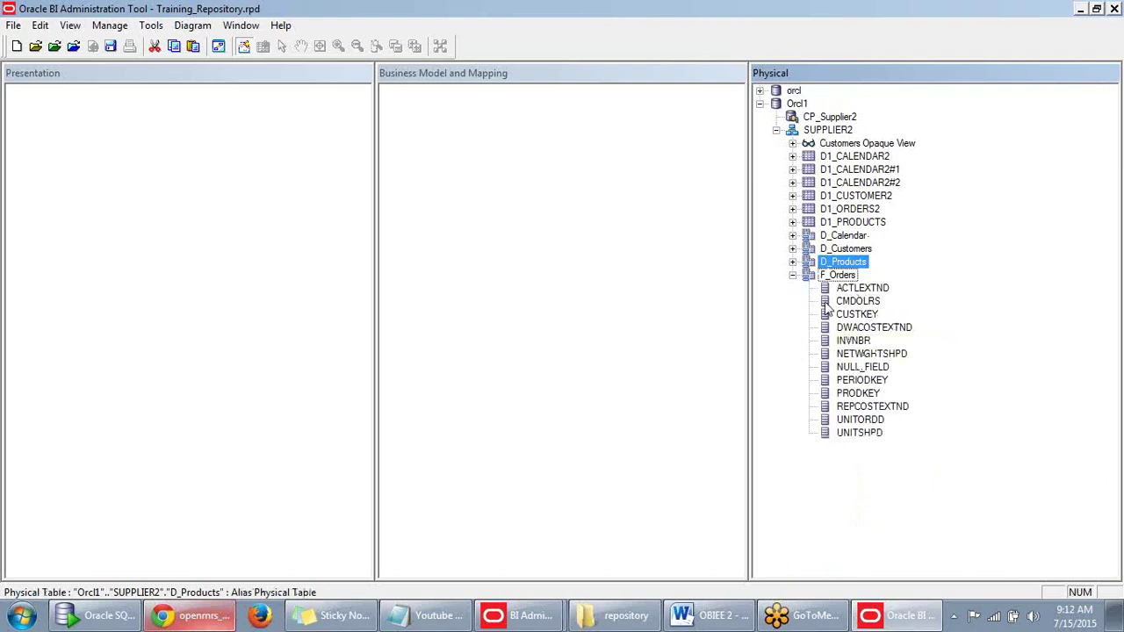
click(792, 277)
click(792, 277)
In the F_Orders properties Keys tab, add key prodkey on the PRODKEY column.
click(841, 275)
double_click(841, 274)
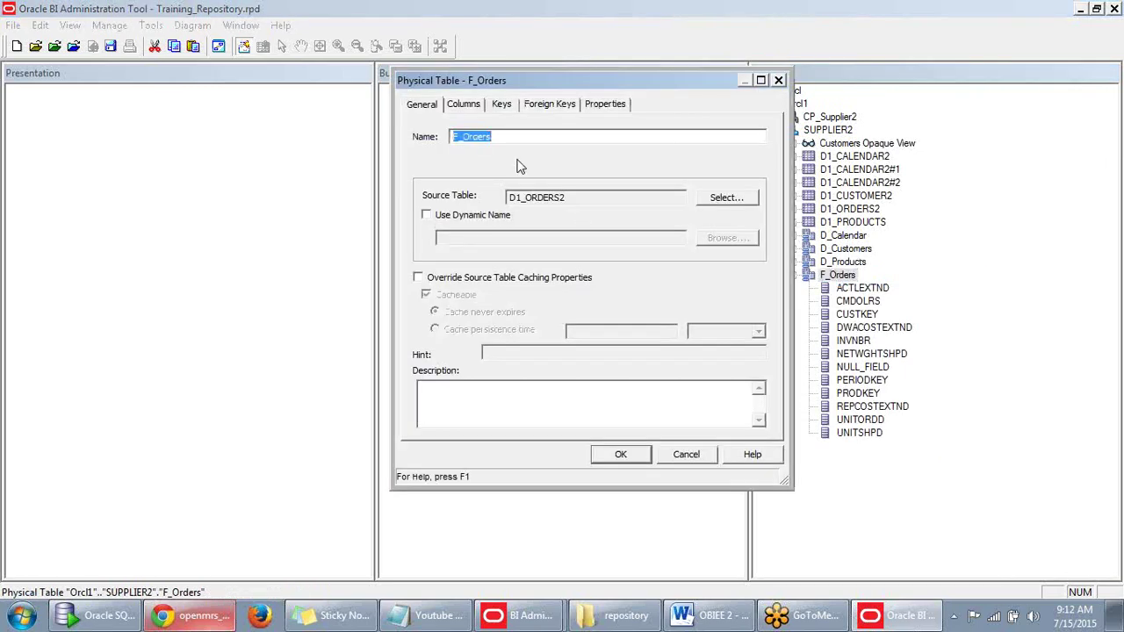
click(504, 104)
drag(578, 82, 757, 70)
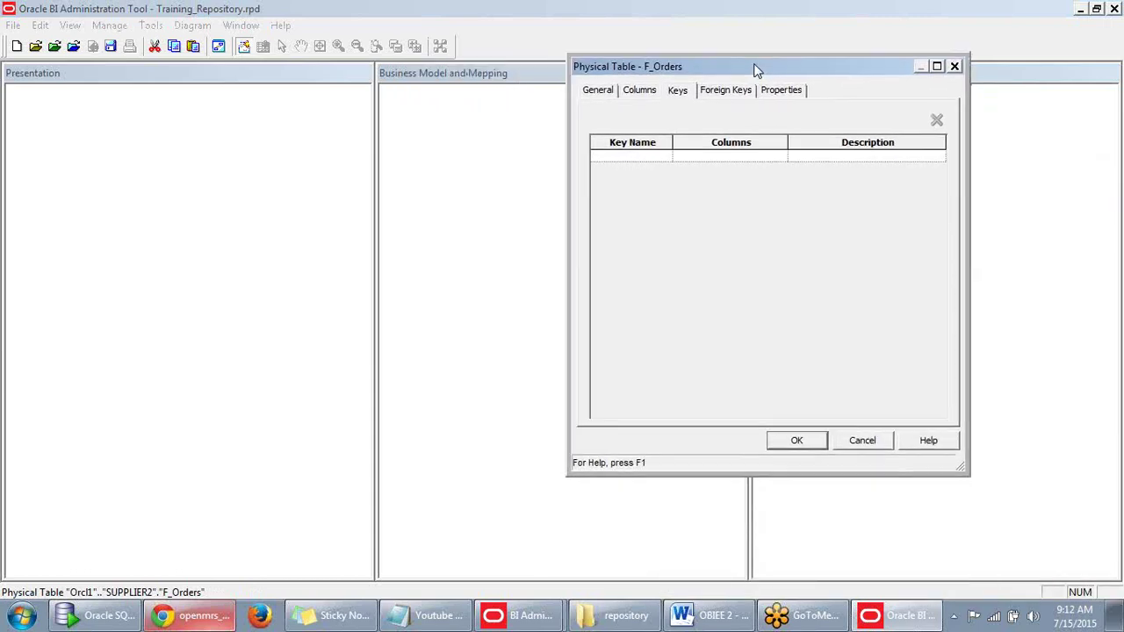
click(620, 156)
drag(703, 68, 490, 134)
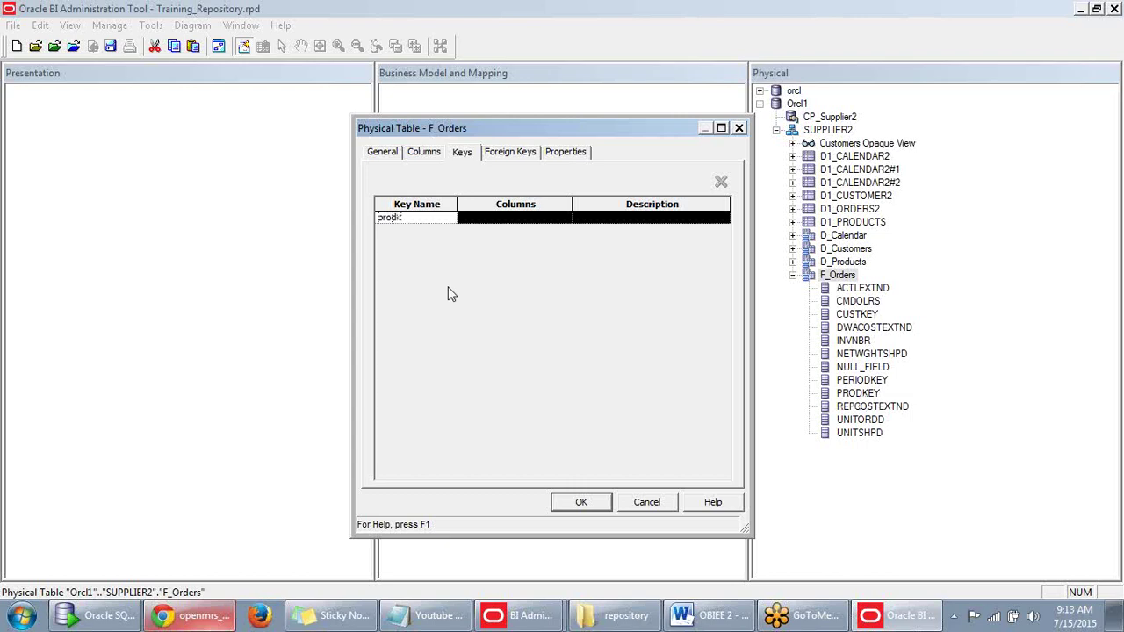
click(494, 226)
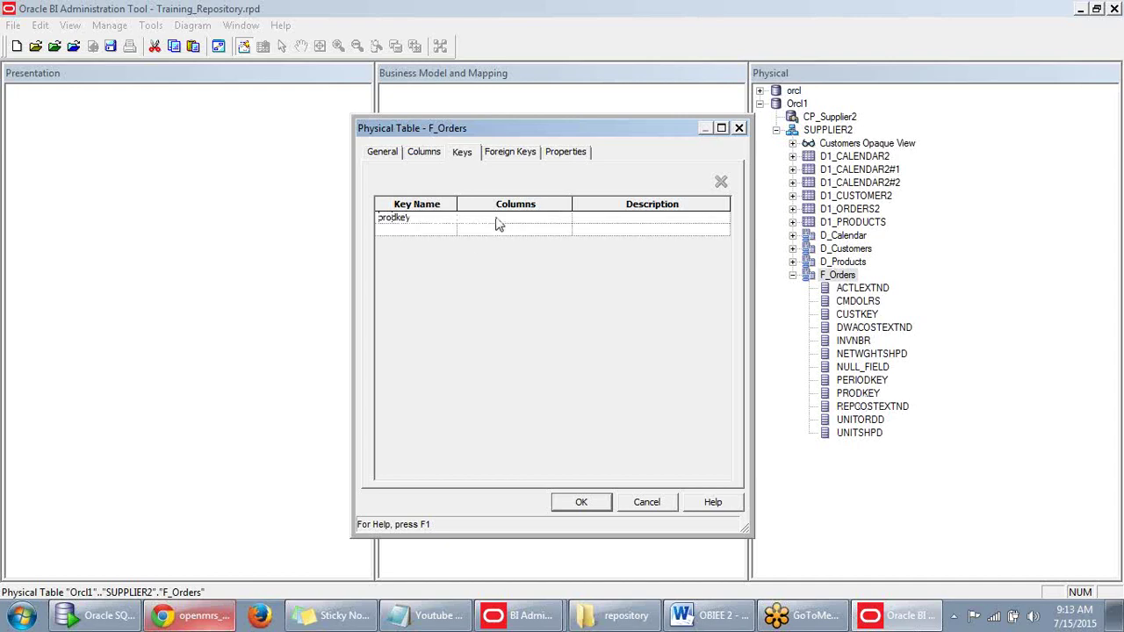
double_click(411, 219)
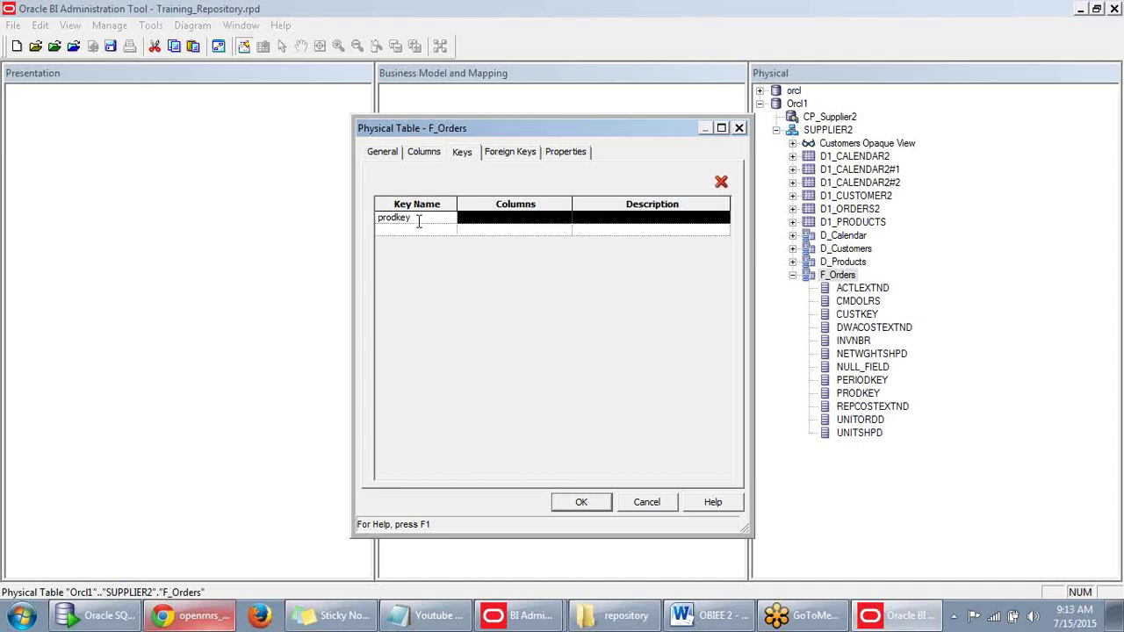
click(501, 222)
click(565, 218)
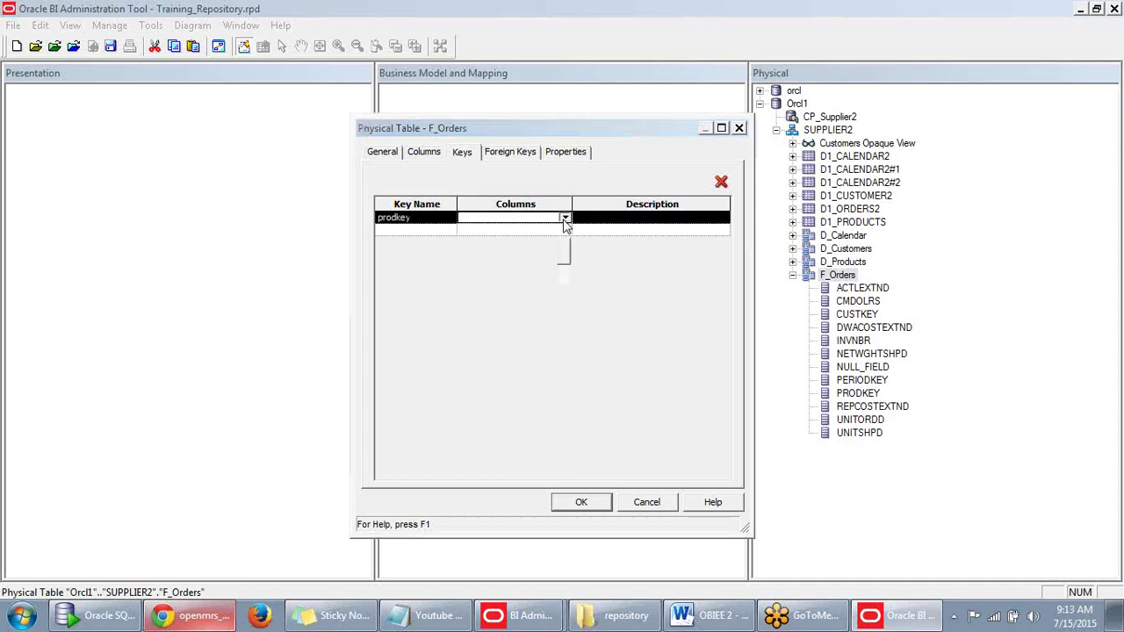
scroll(564, 255, down, 2)
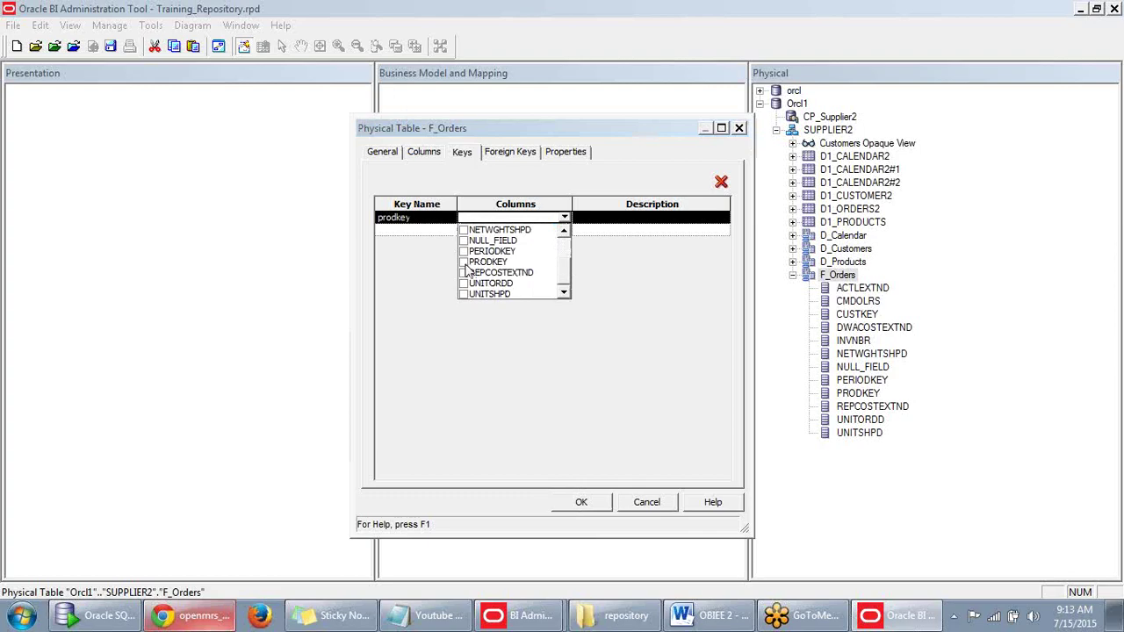
click(464, 263)
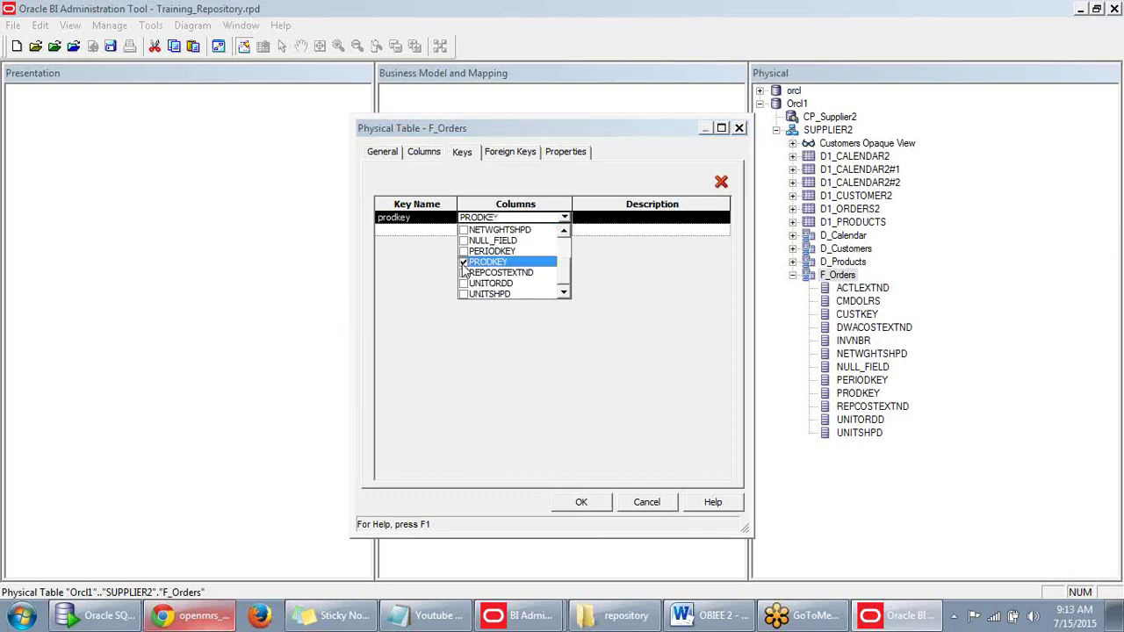
click(425, 341)
Add a second key periodkey on the PERIODKEY column.
click(426, 230)
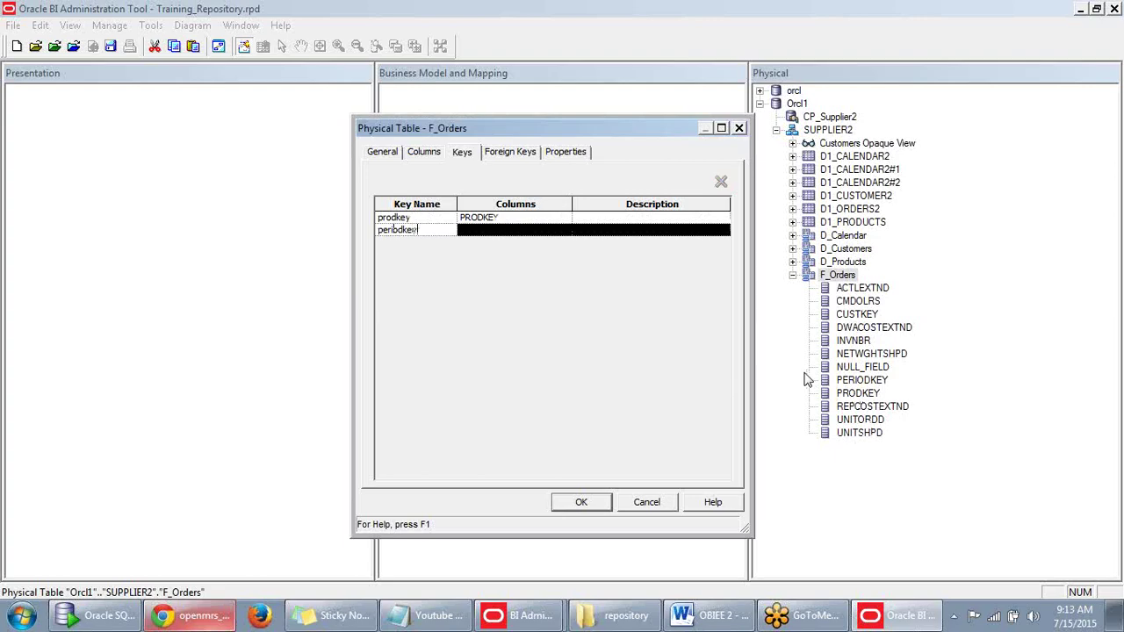
click(553, 231)
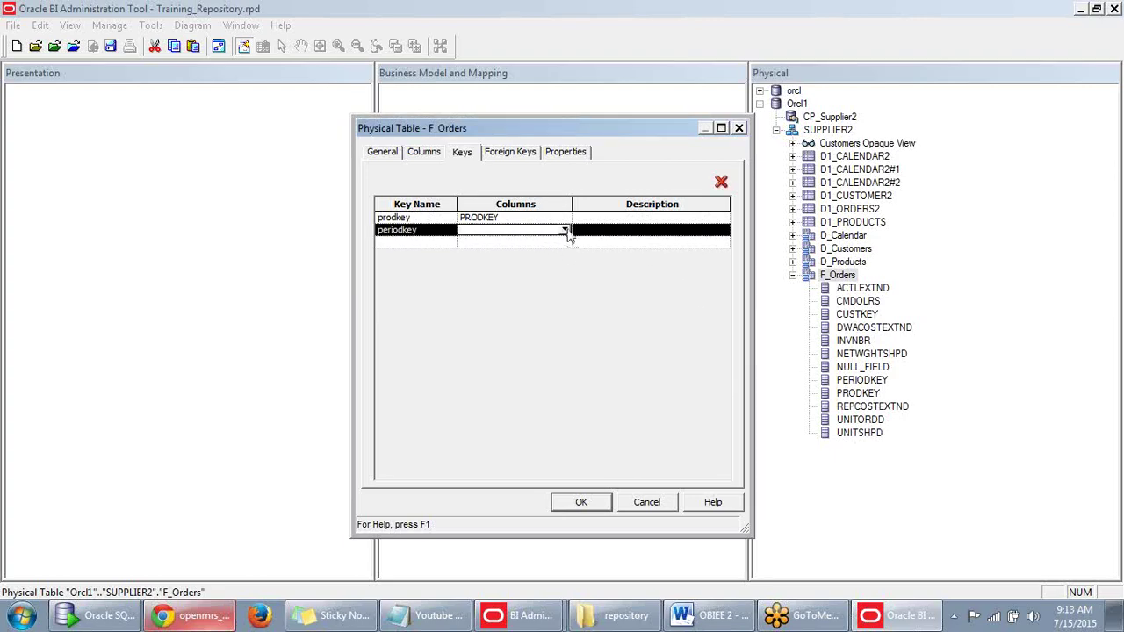
click(565, 231)
scroll(505, 279, down, 2)
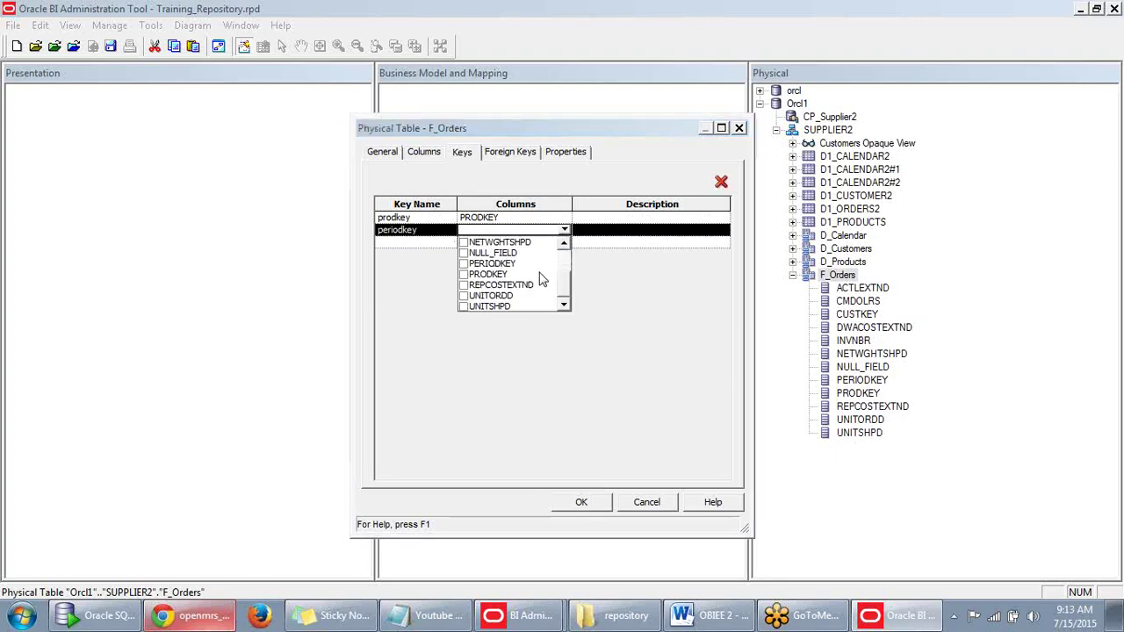
click(463, 263)
click(404, 239)
Add a third key customerkey on the CUSTKEY column and save the keys with OK.
click(406, 241)
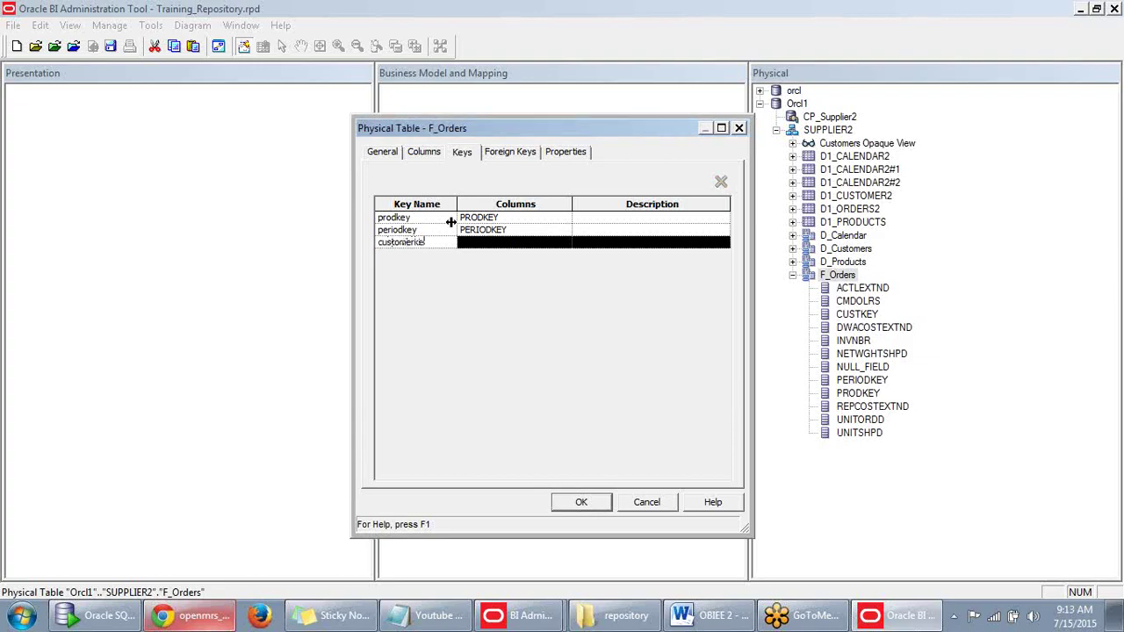
click(496, 244)
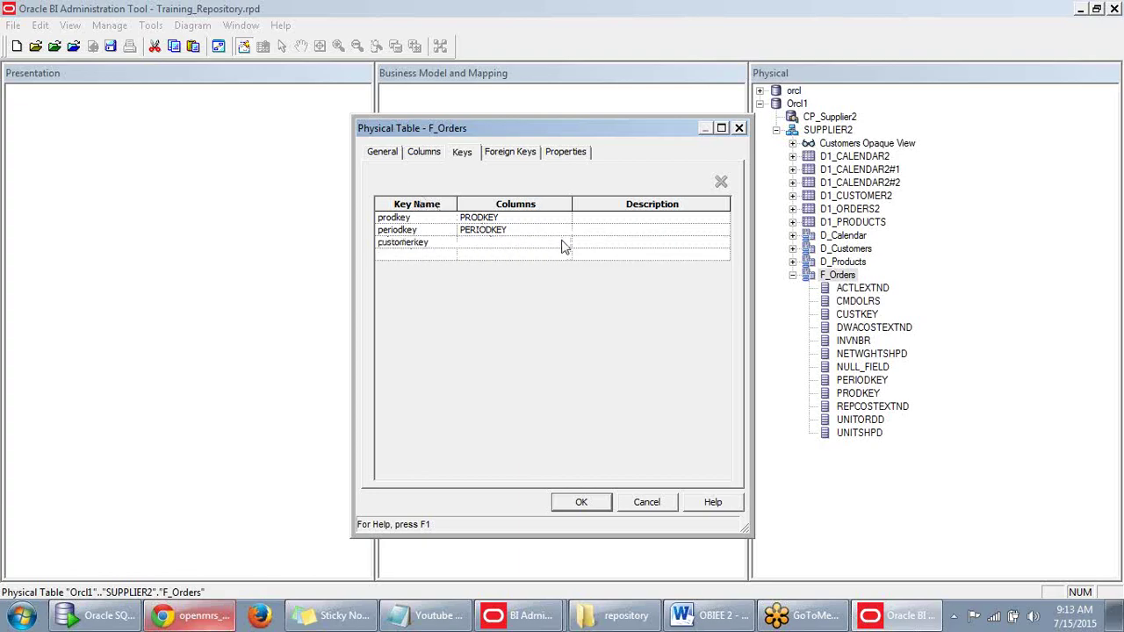
click(565, 244)
click(567, 245)
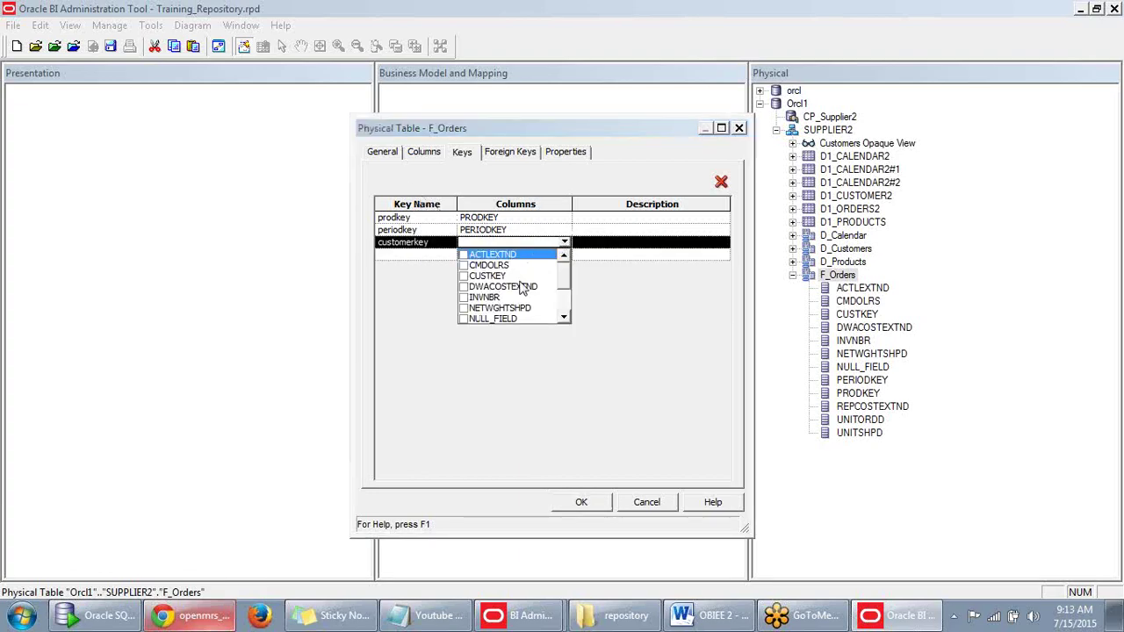
scroll(566, 281, down, 1)
click(471, 265)
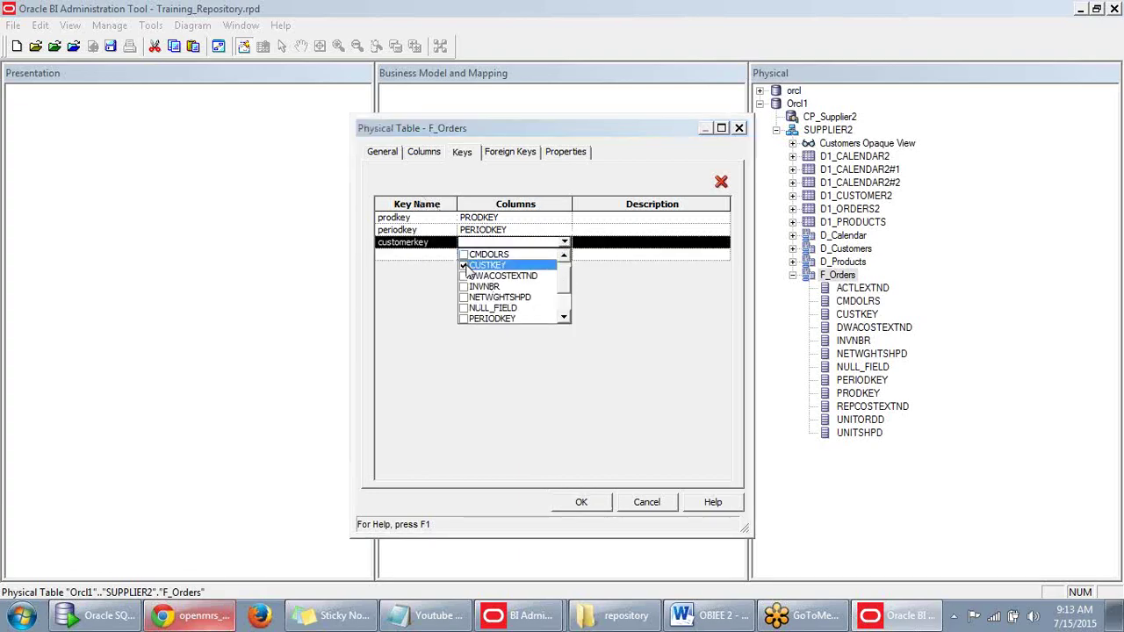
click(529, 378)
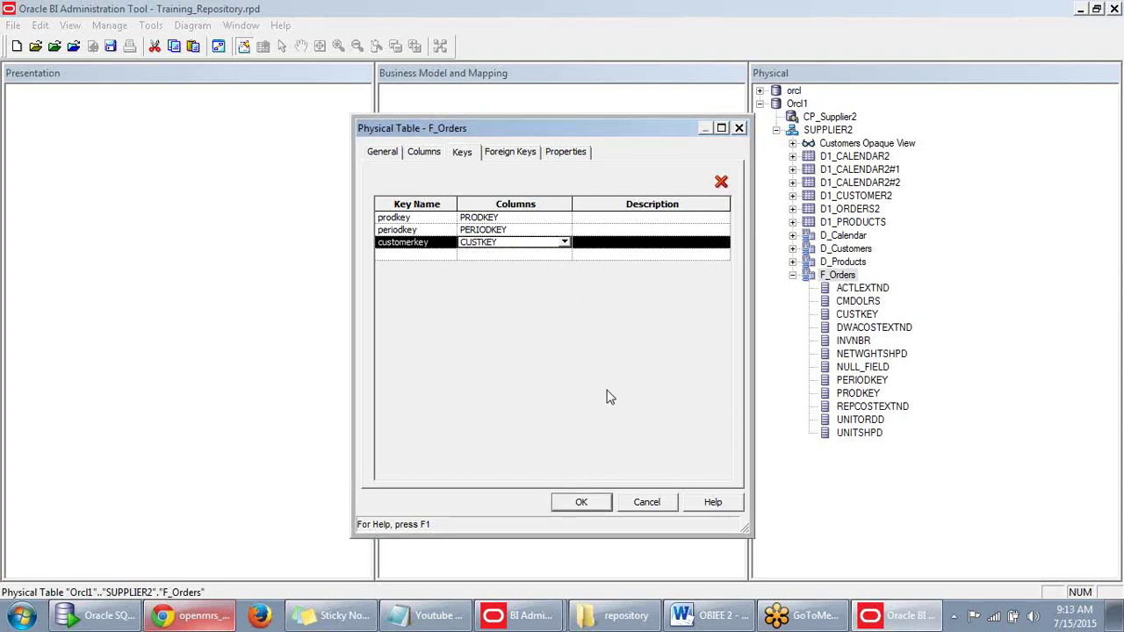
click(595, 509)
Verify that CUSTKEY, PERIODKEY and PRODKEY now show as key columns in F_Orders.
click(853, 314)
click(858, 380)
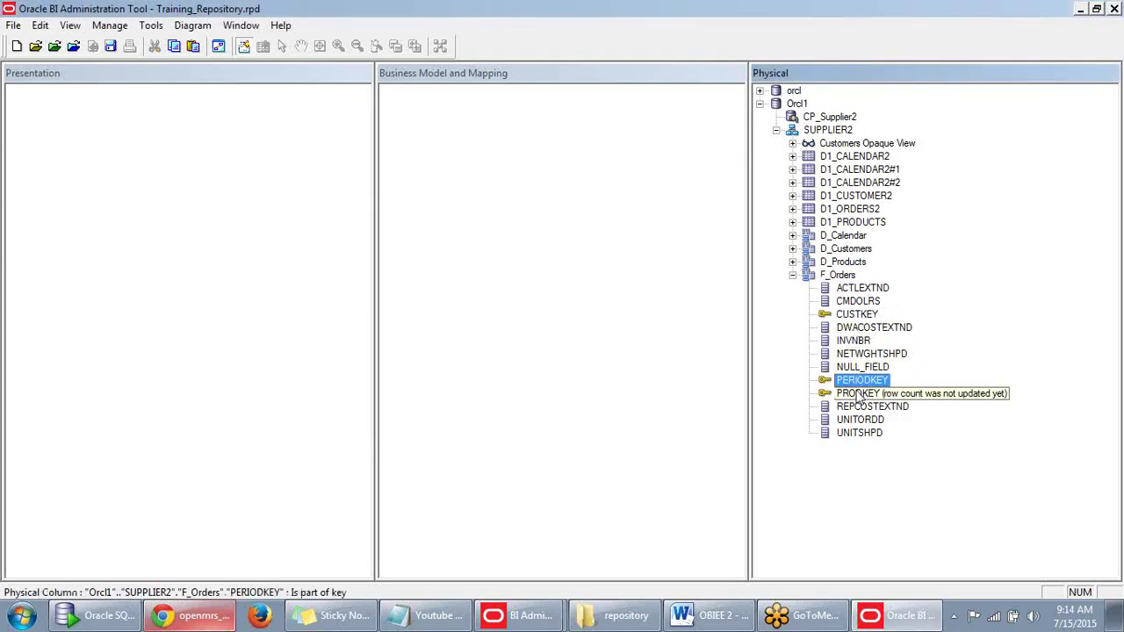
click(856, 393)
click(860, 383)
click(848, 316)
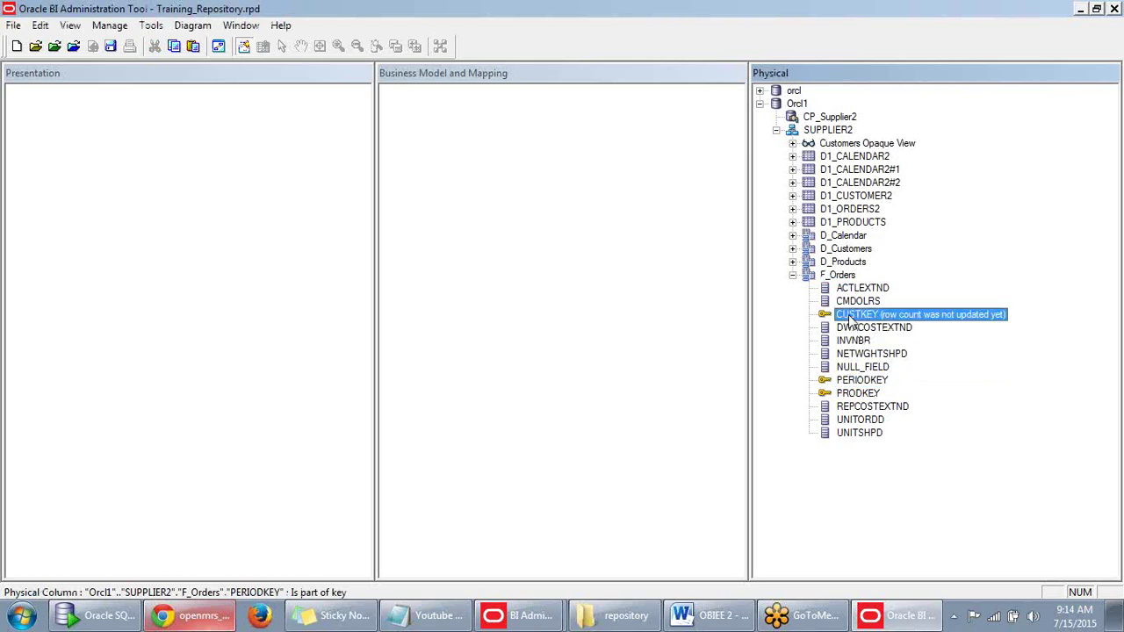
click(856, 394)
click(860, 380)
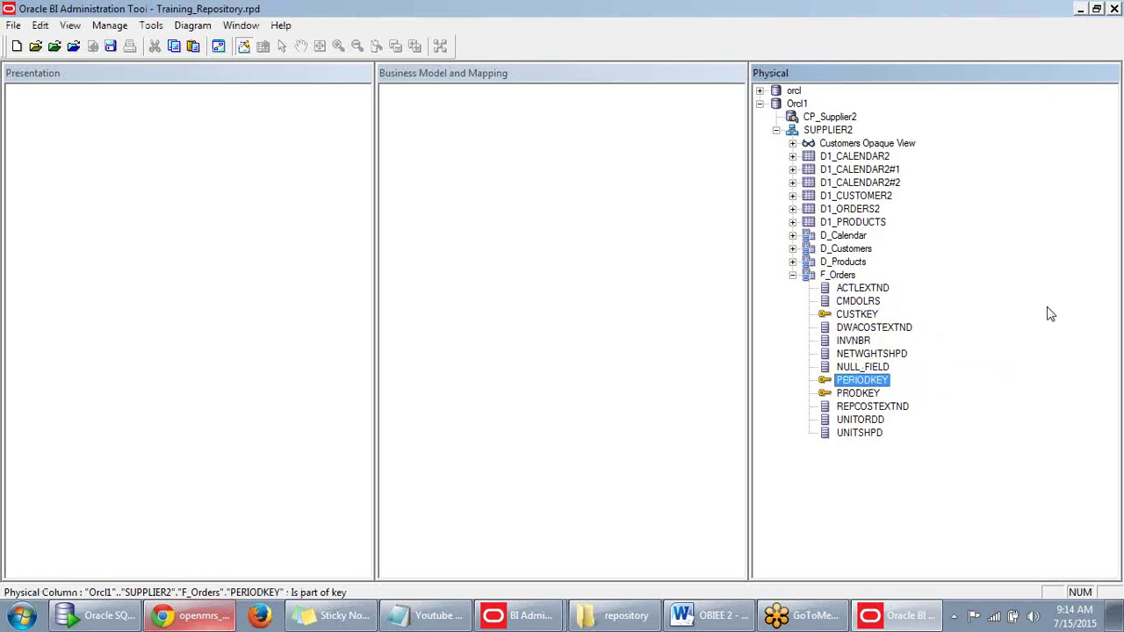
Collapse F_Orders and select the alias tables D_Calendar through F_Orders together.
click(793, 275)
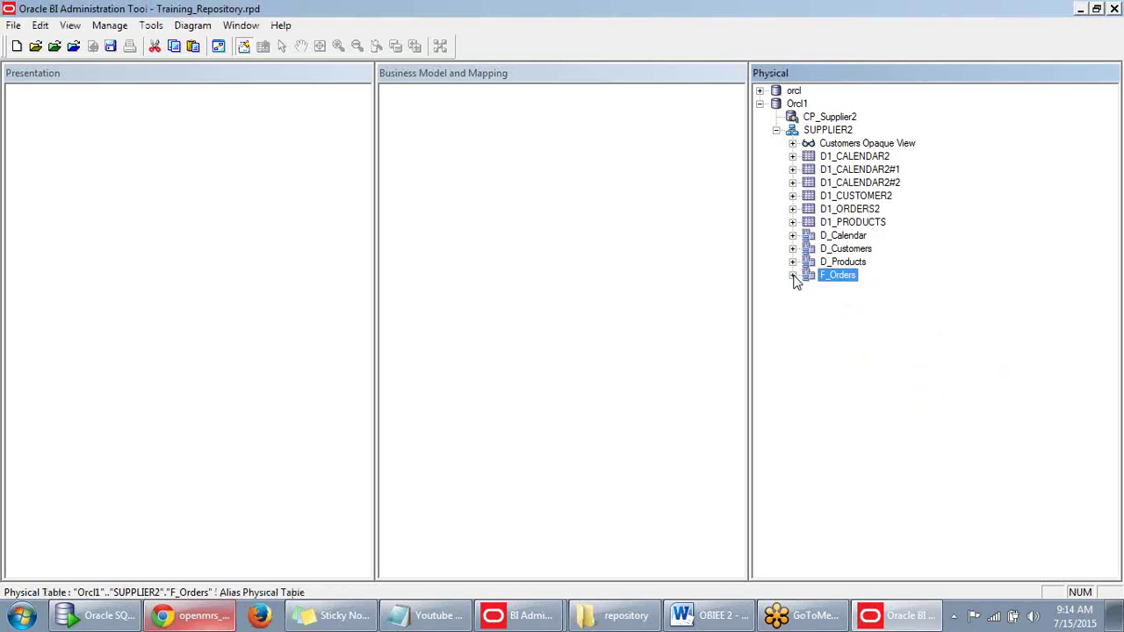
click(793, 276)
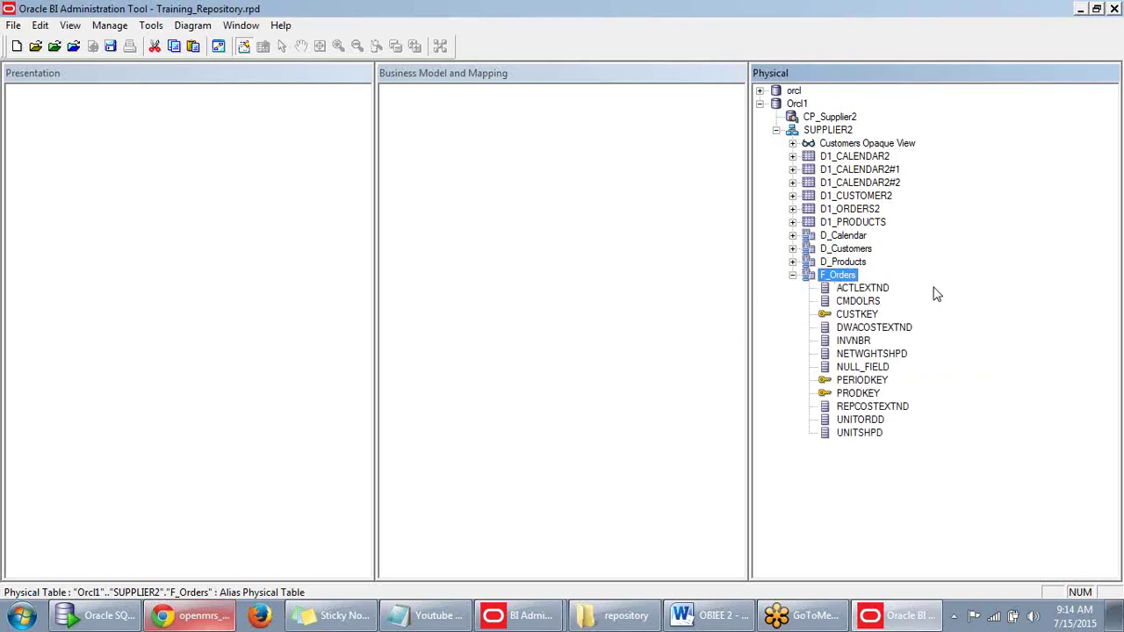
click(794, 276)
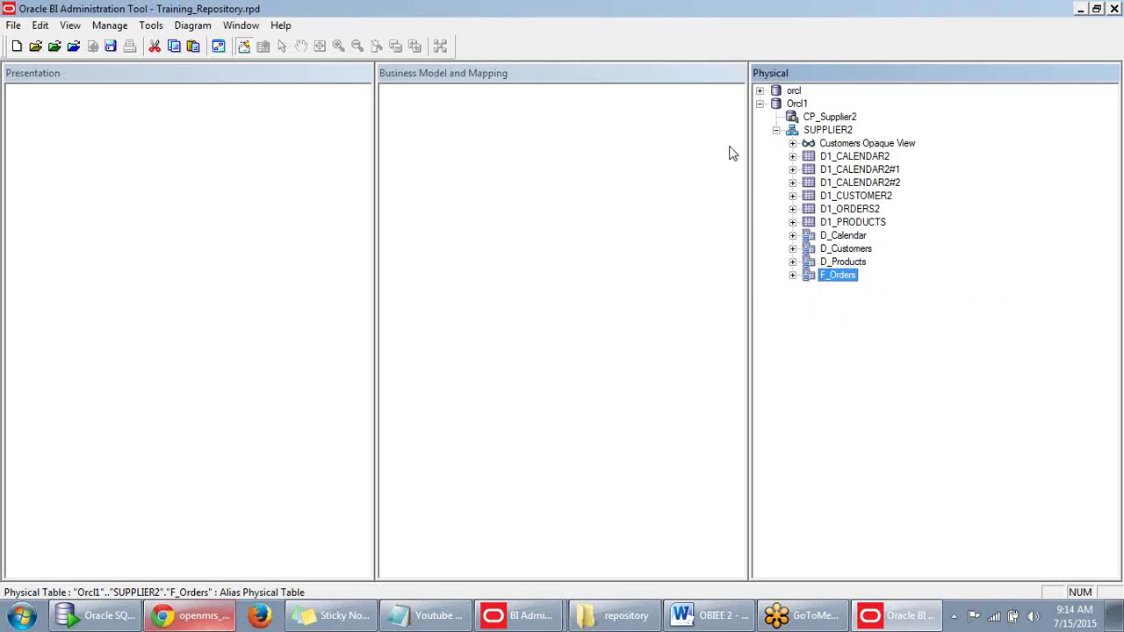
click(840, 237)
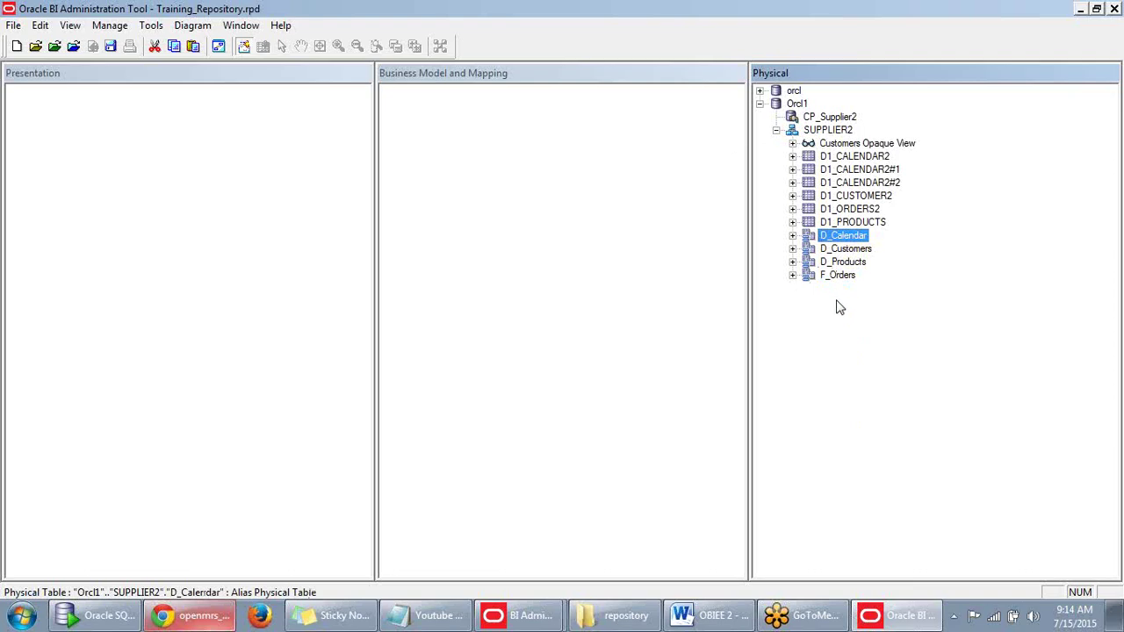
shift+click(839, 277)
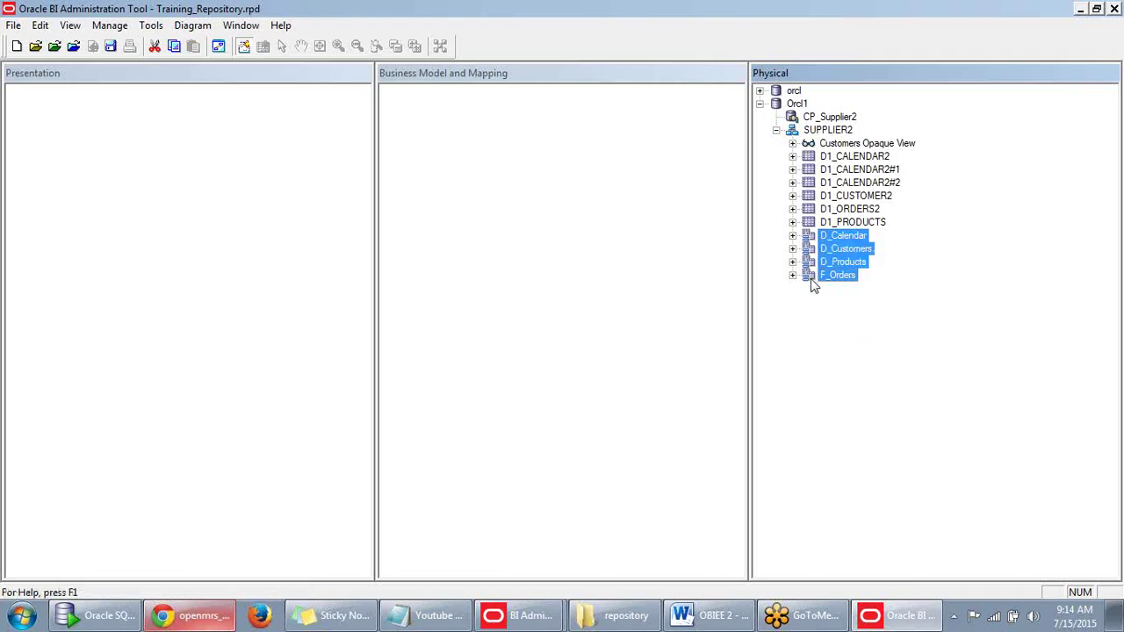
Diagram the four alias tables with all joins, drag D_Customers nearer F_Orders, then close it.
right_click(844, 235)
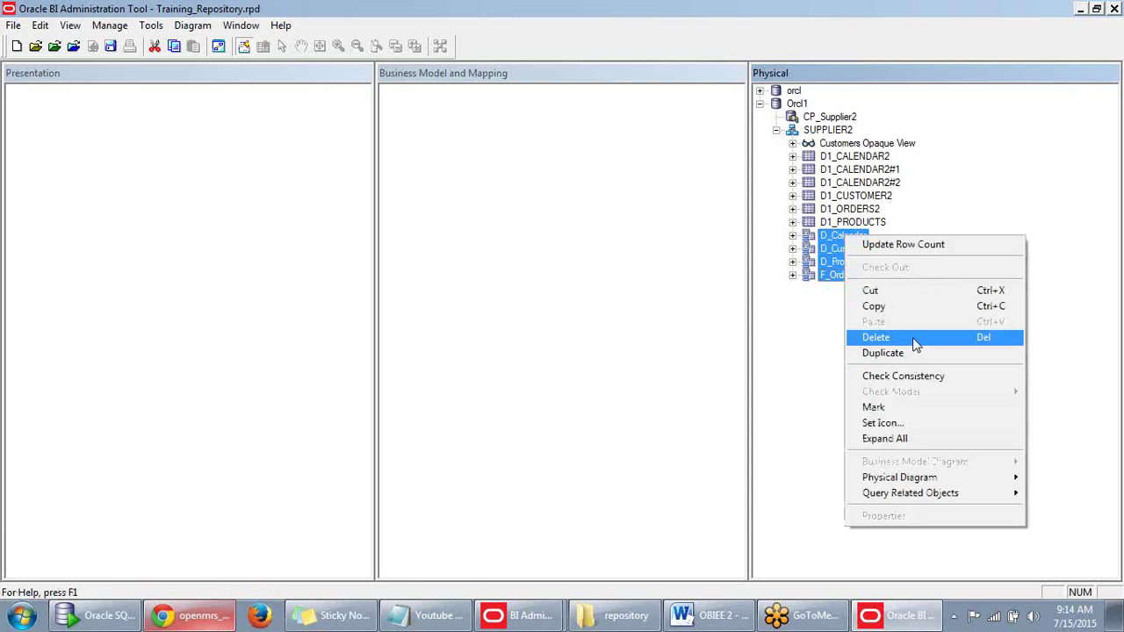
mouse_move(917, 481)
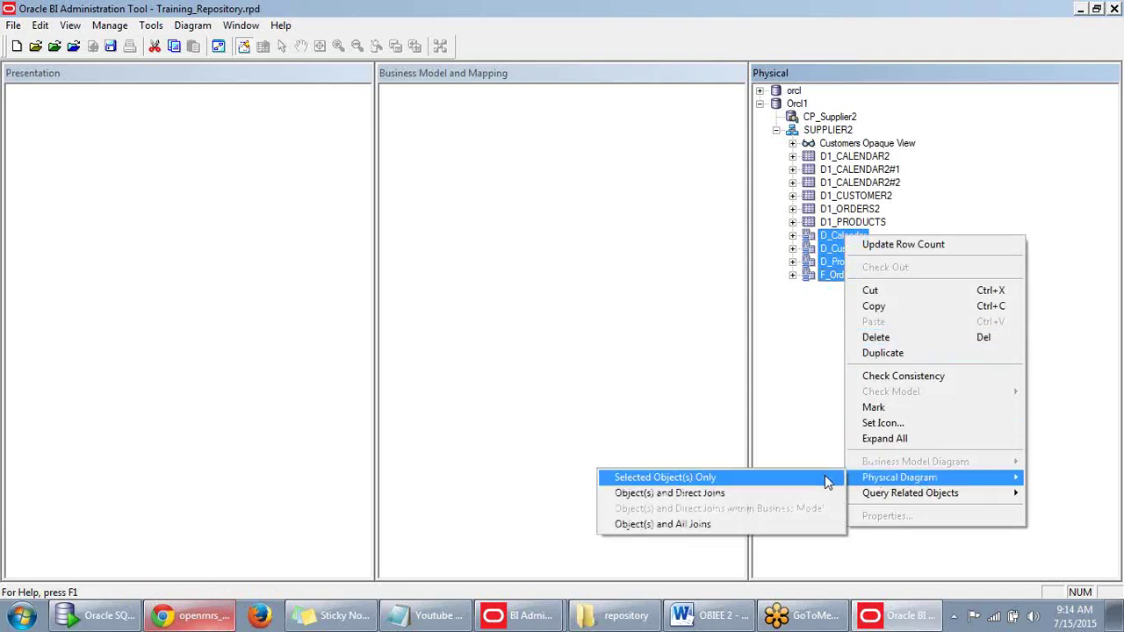
click(727, 524)
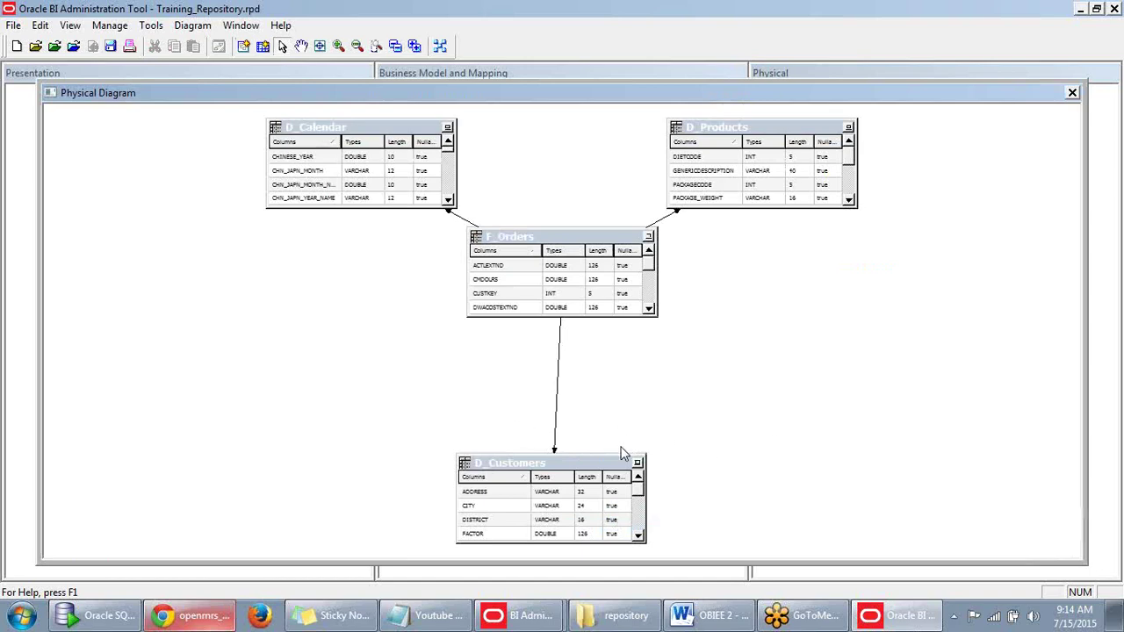
drag(623, 466, 635, 403)
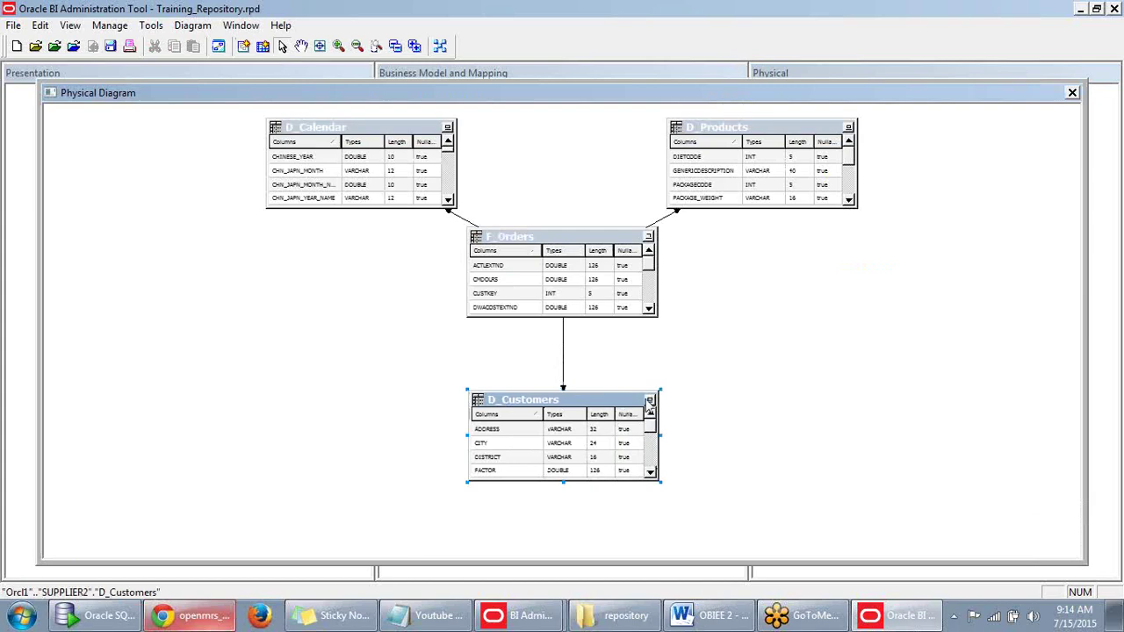
click(1073, 93)
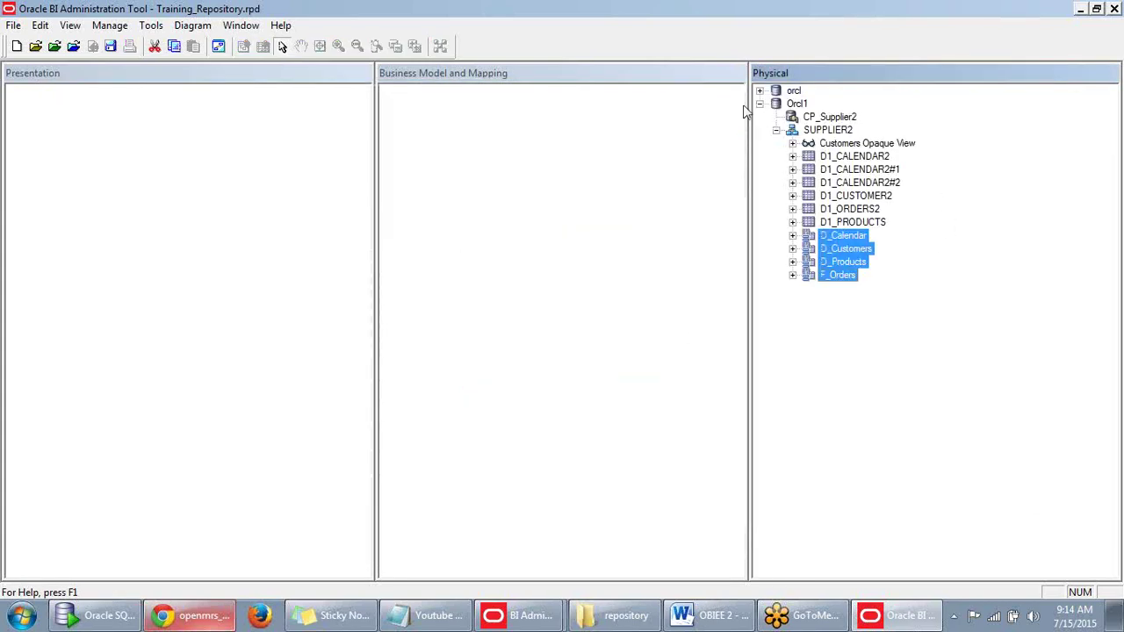
click(888, 390)
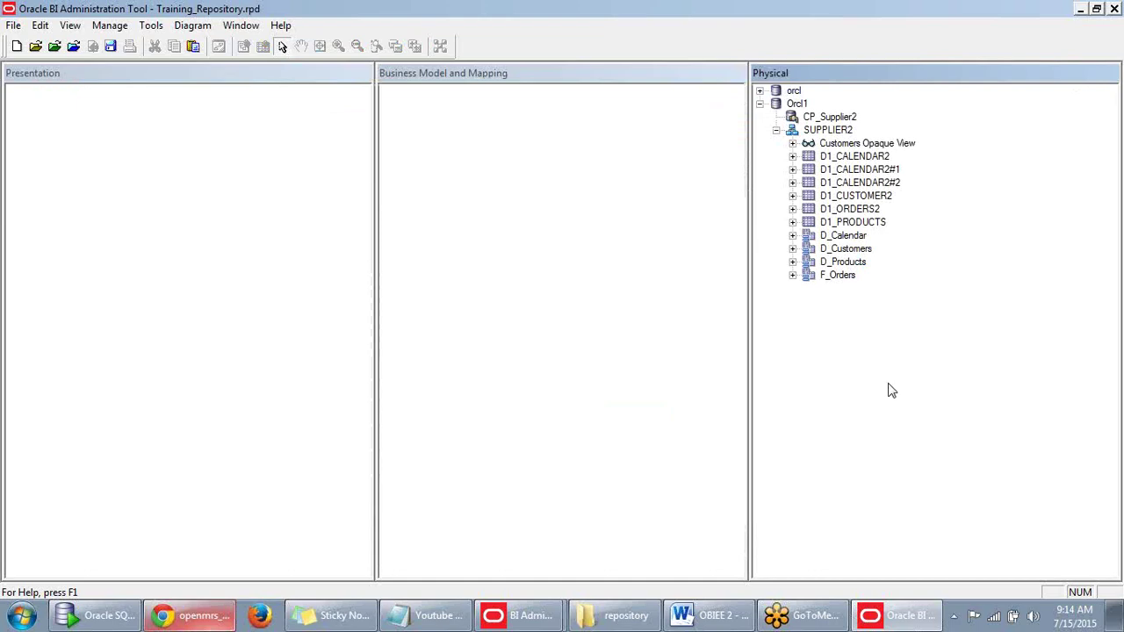
click(793, 276)
click(793, 275)
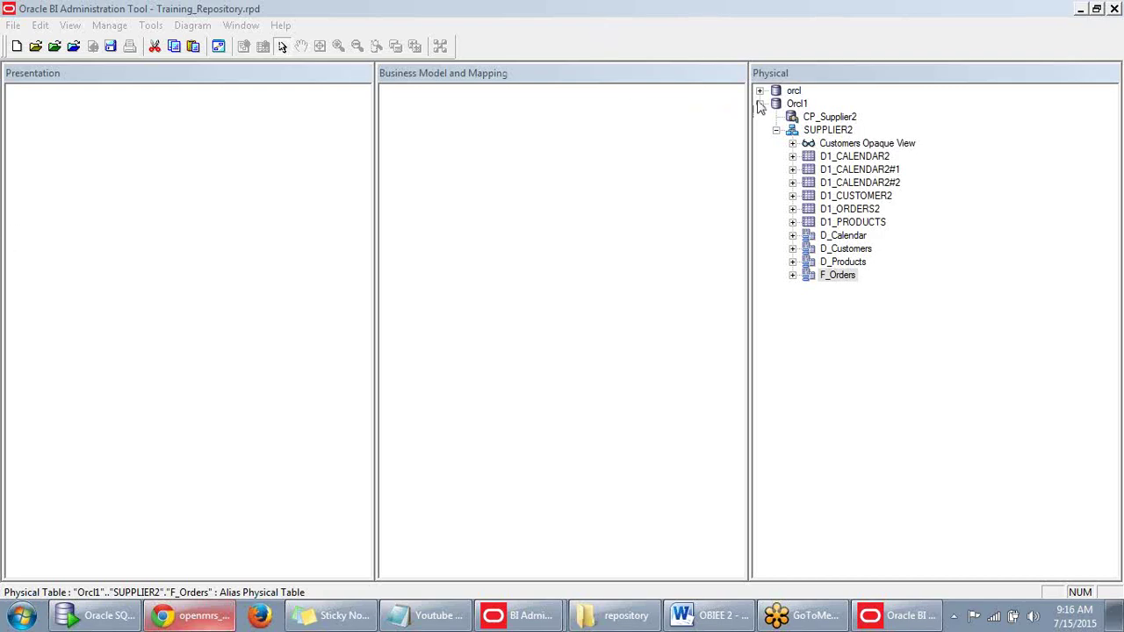
click(791, 93)
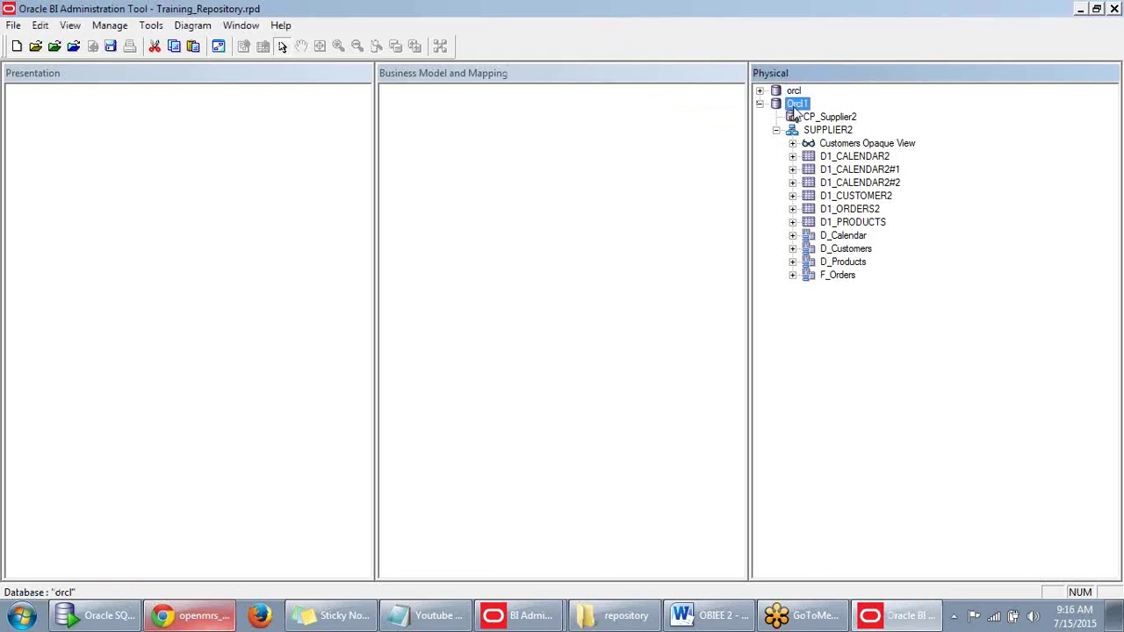
click(794, 105)
click(819, 120)
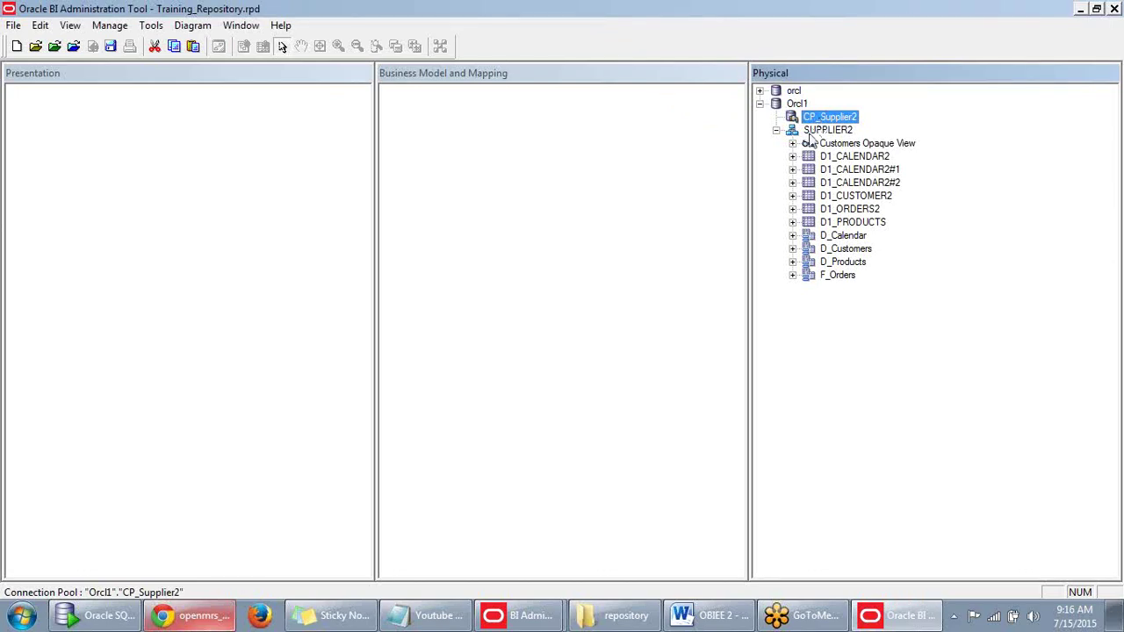
click(808, 135)
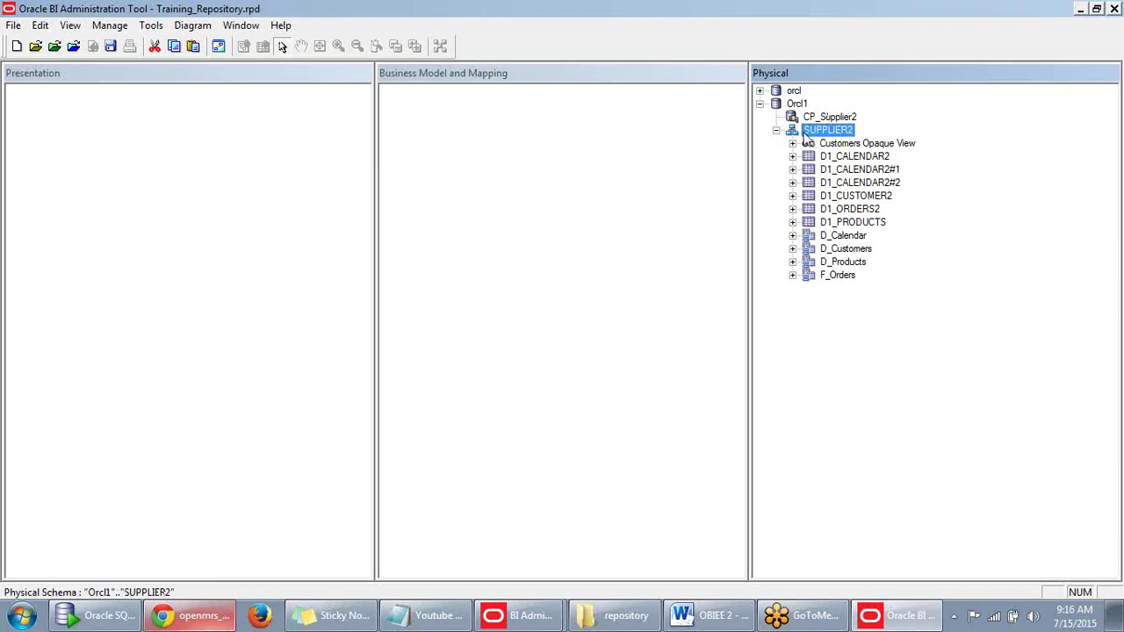
click(850, 157)
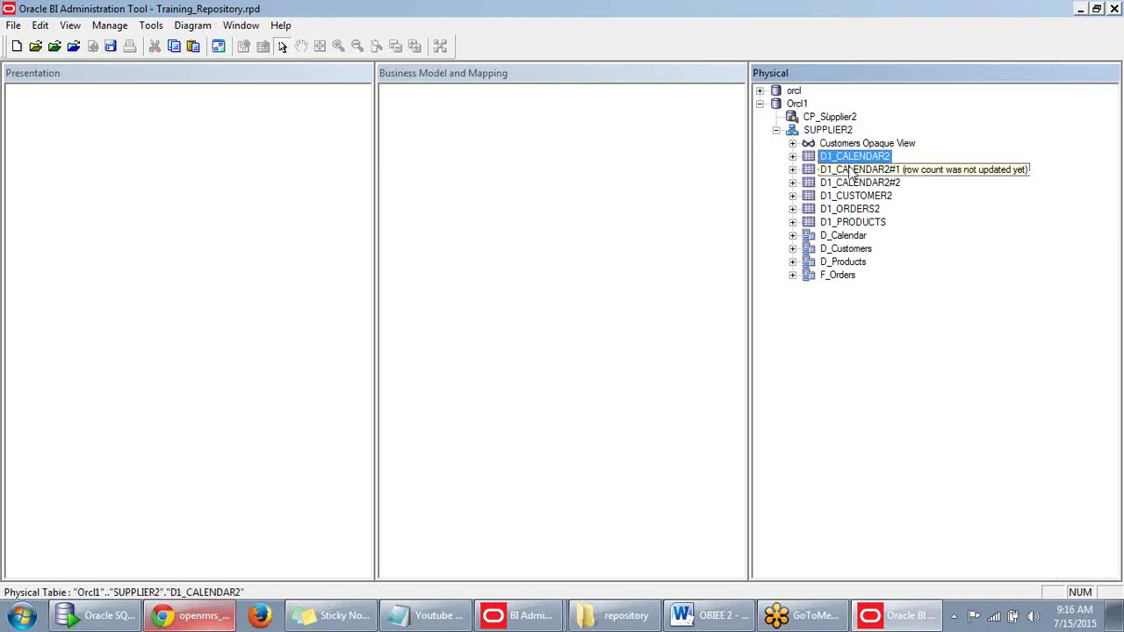
click(850, 170)
click(849, 182)
click(848, 199)
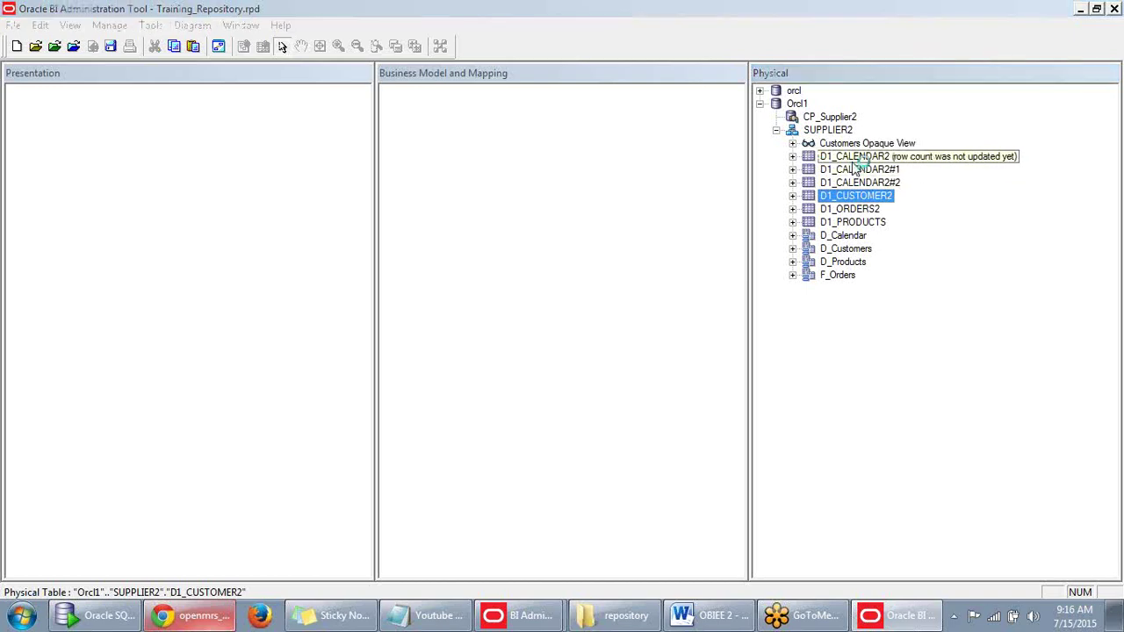
click(850, 158)
click(850, 170)
click(849, 183)
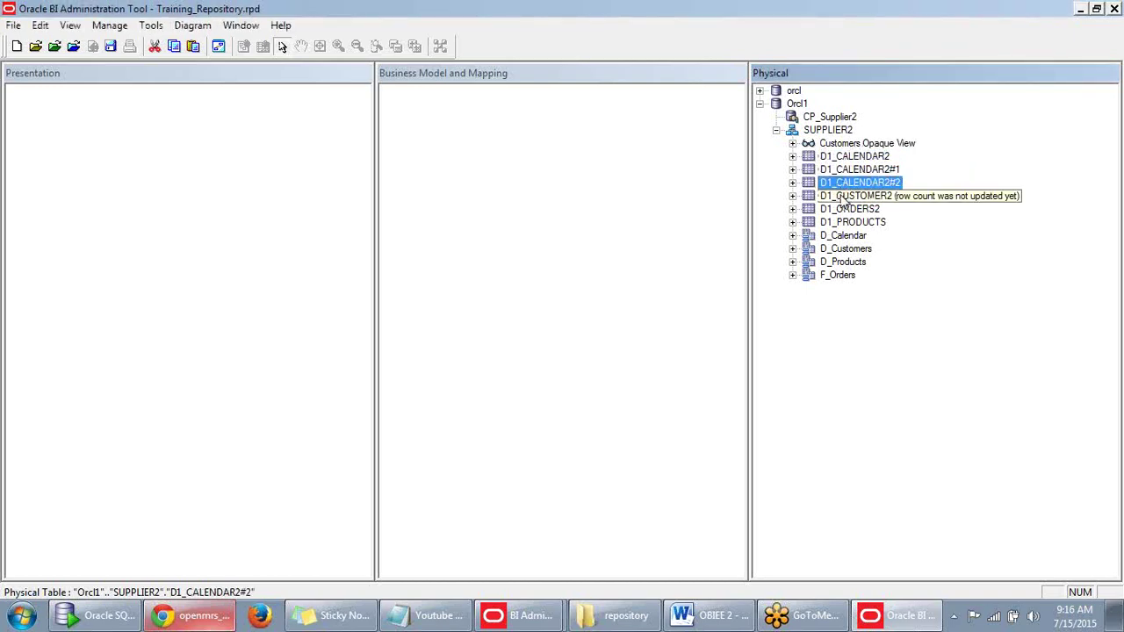
click(845, 198)
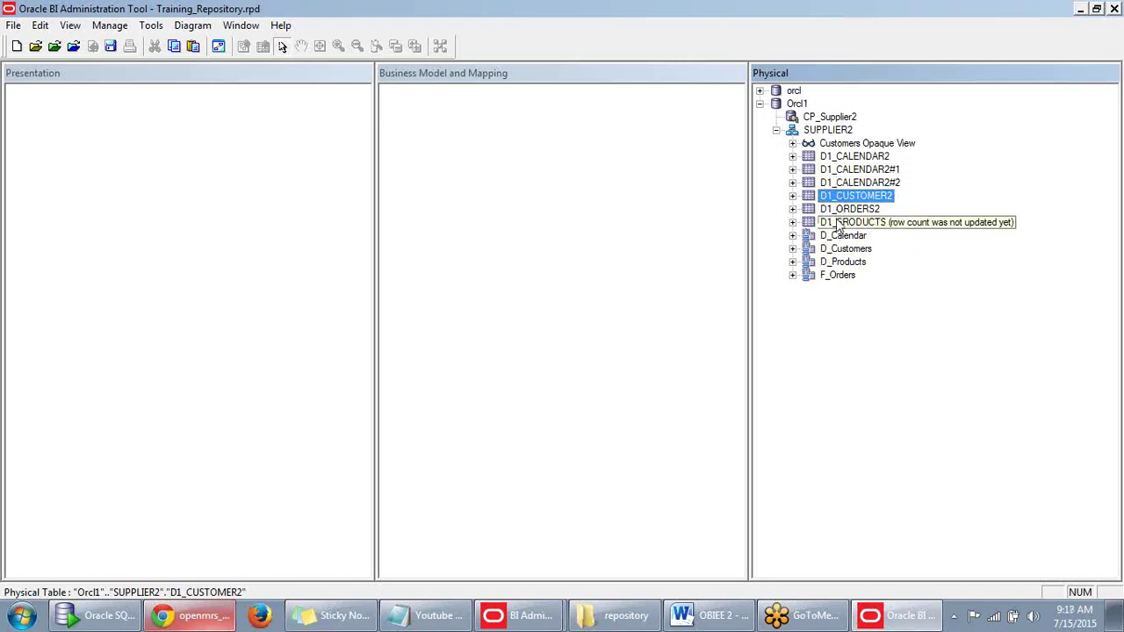
Diagram D1_CALENDAR2, D1_ORDERS2, D1_PRODUCTS and D1_CUSTOMER2 with all joins, then begin a join from D1_ORDERS2.
click(858, 157)
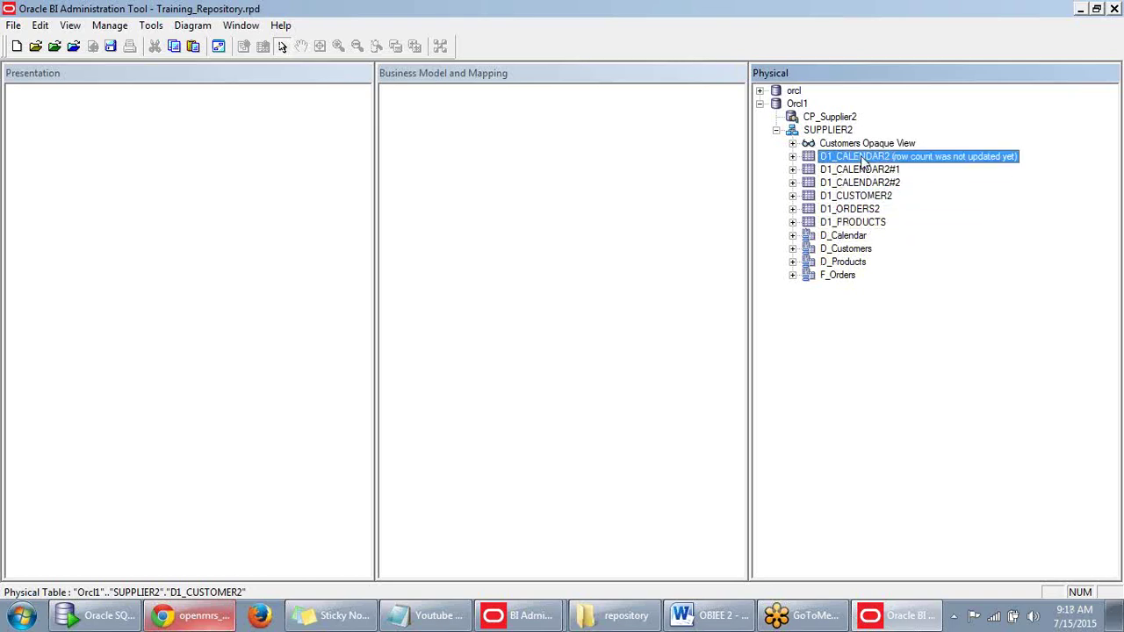
ctrl+click(853, 211)
ctrl+click(859, 225)
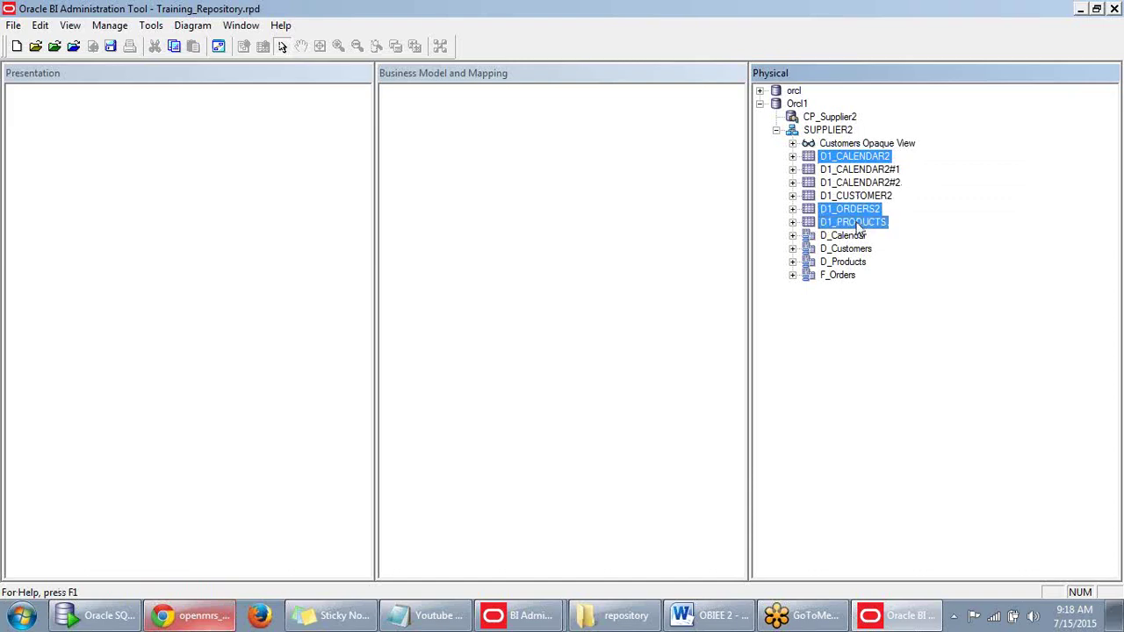
ctrl+click(855, 198)
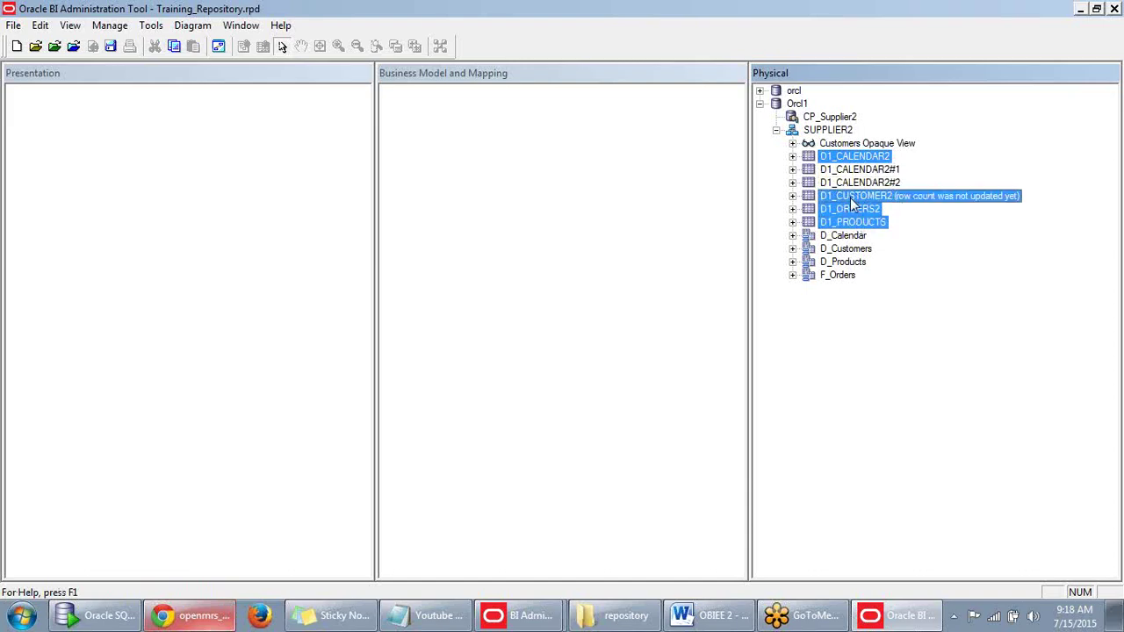
right_click(858, 200)
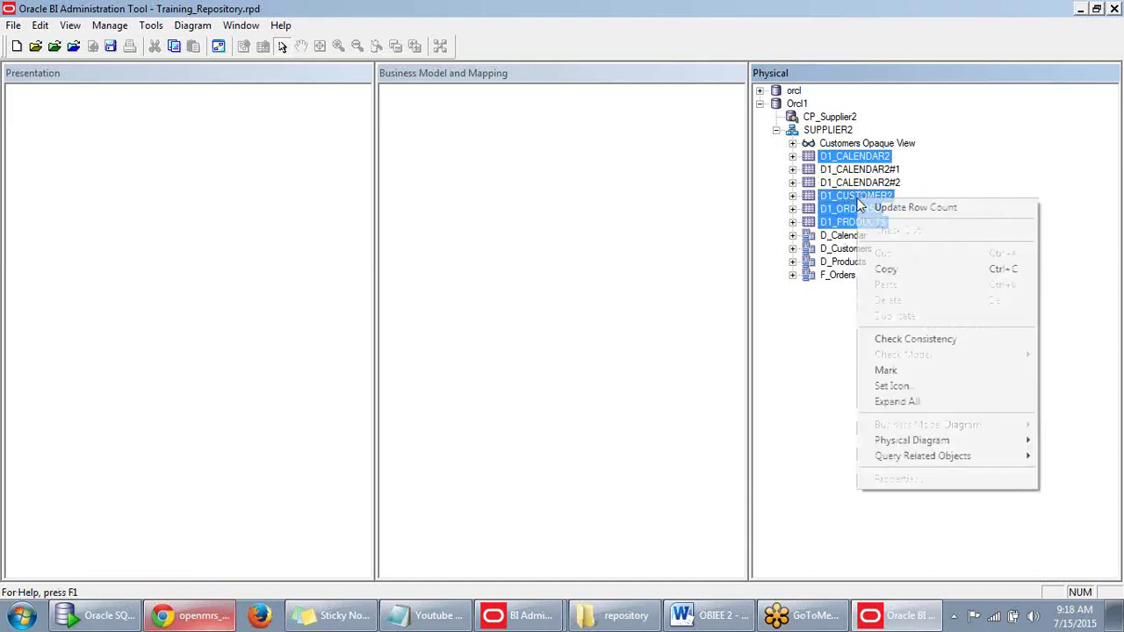
mouse_move(926, 450)
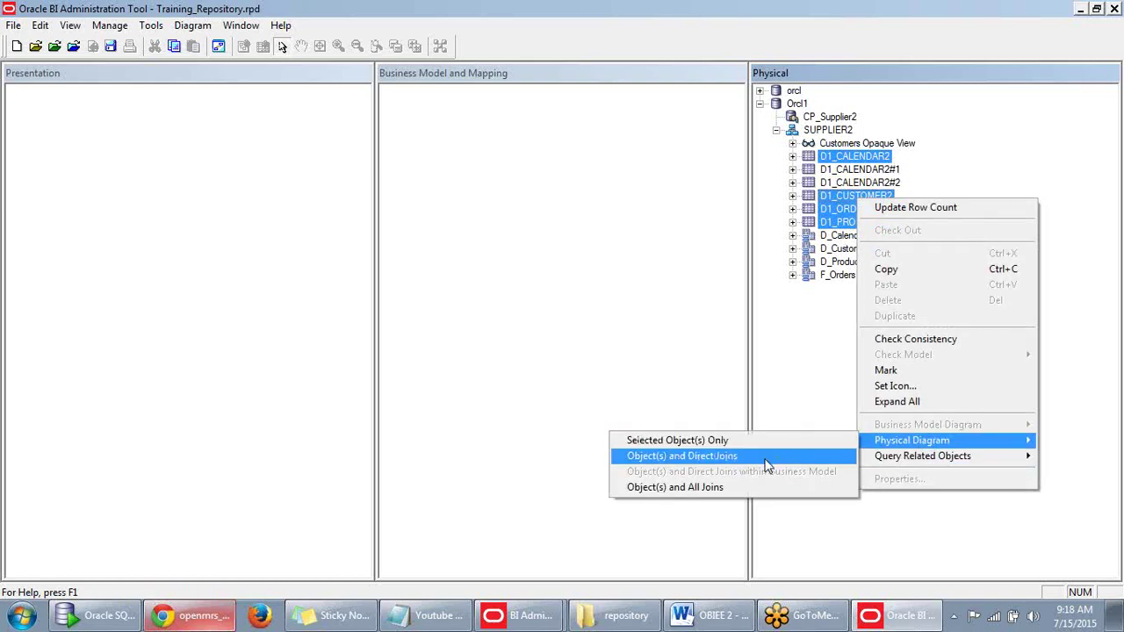
click(728, 491)
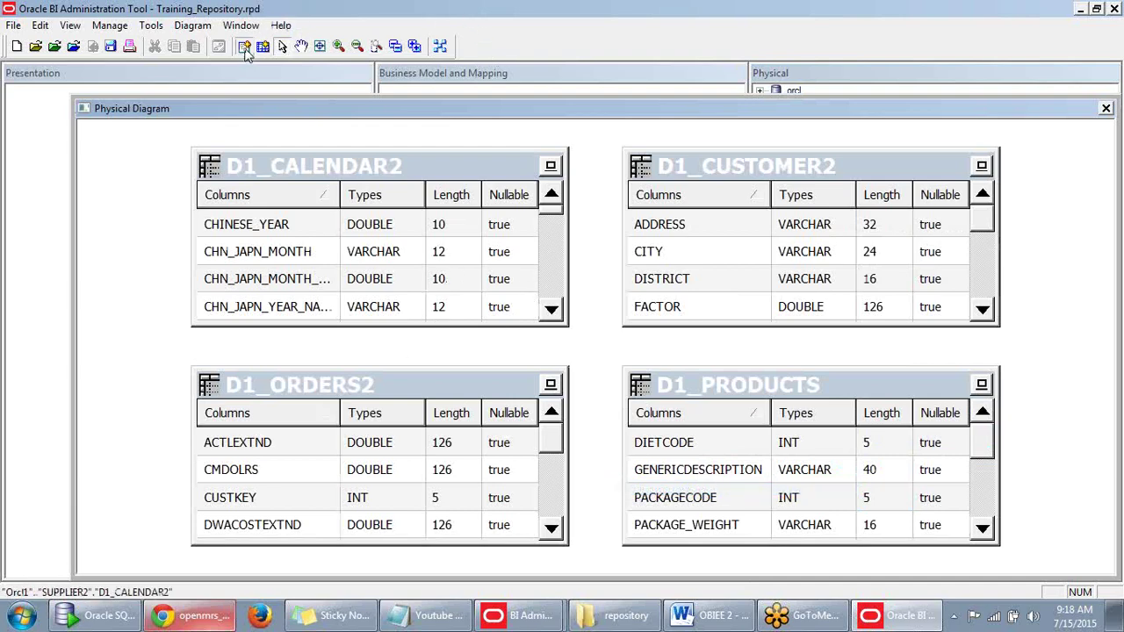
click(249, 383)
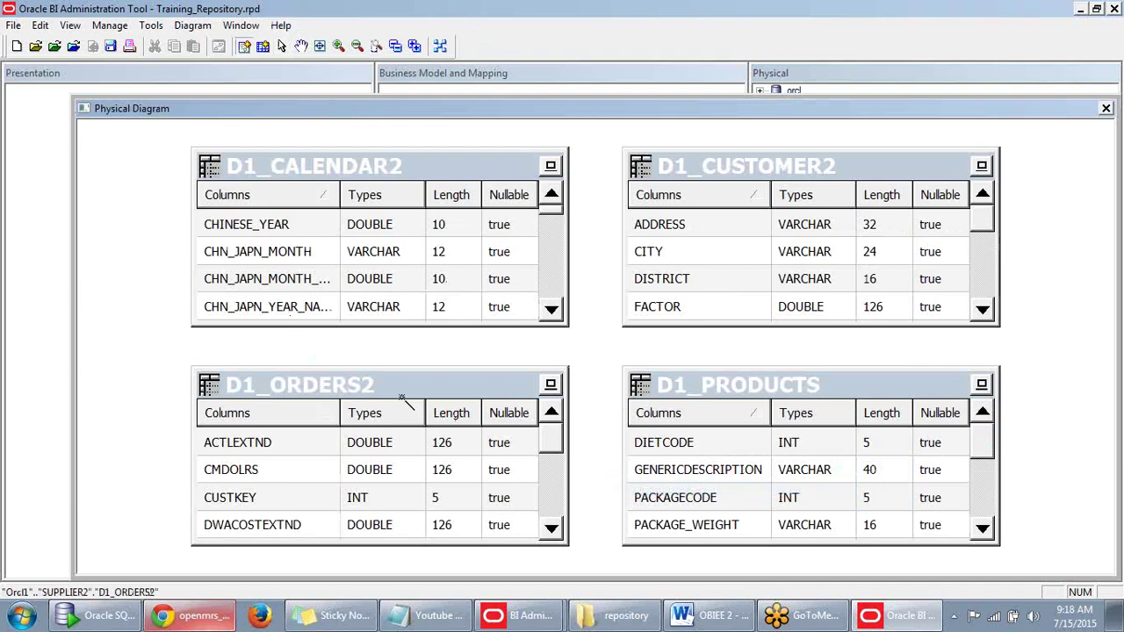
Connect the join to D1_CALENDAR2, first trying CHN_JAPN_MONTH and CMDOLRS as join columns.
click(394, 325)
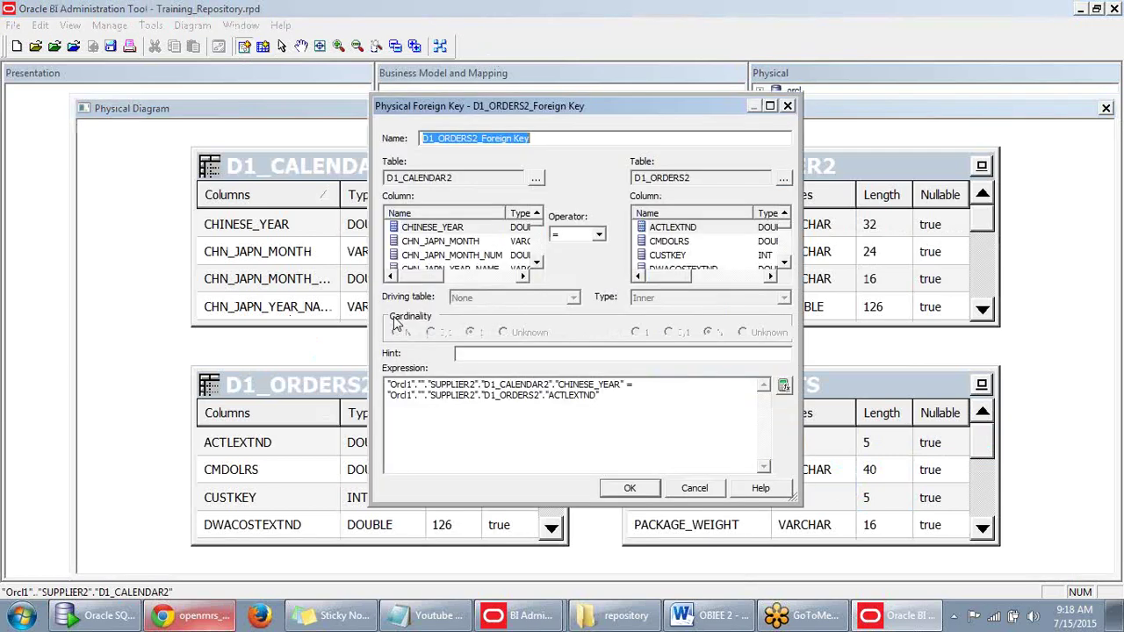
click(491, 242)
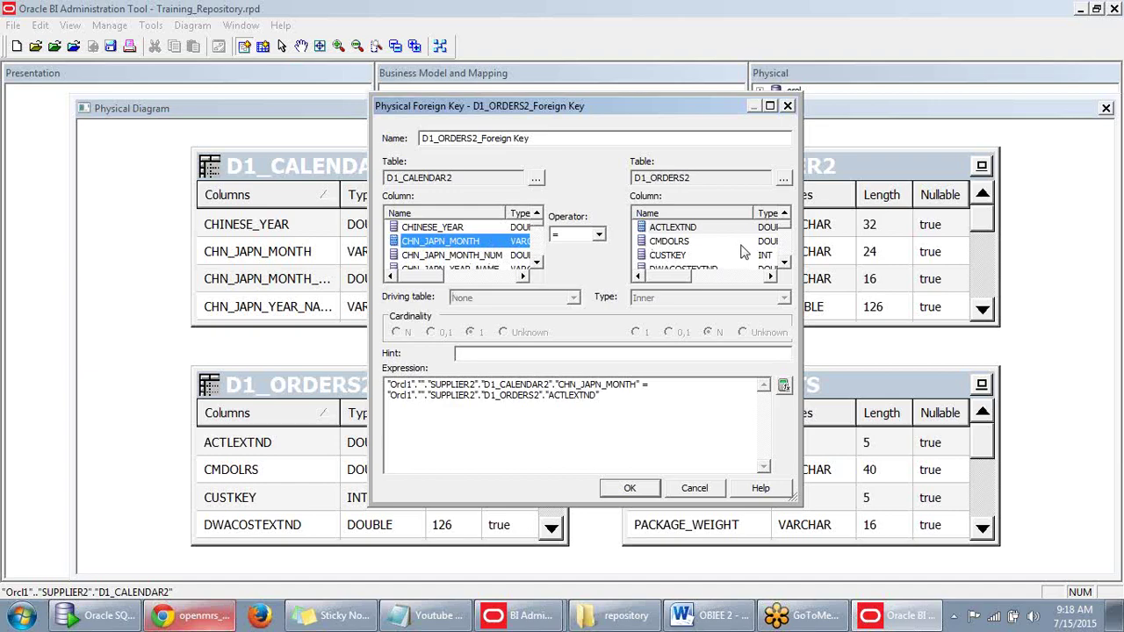
click(742, 241)
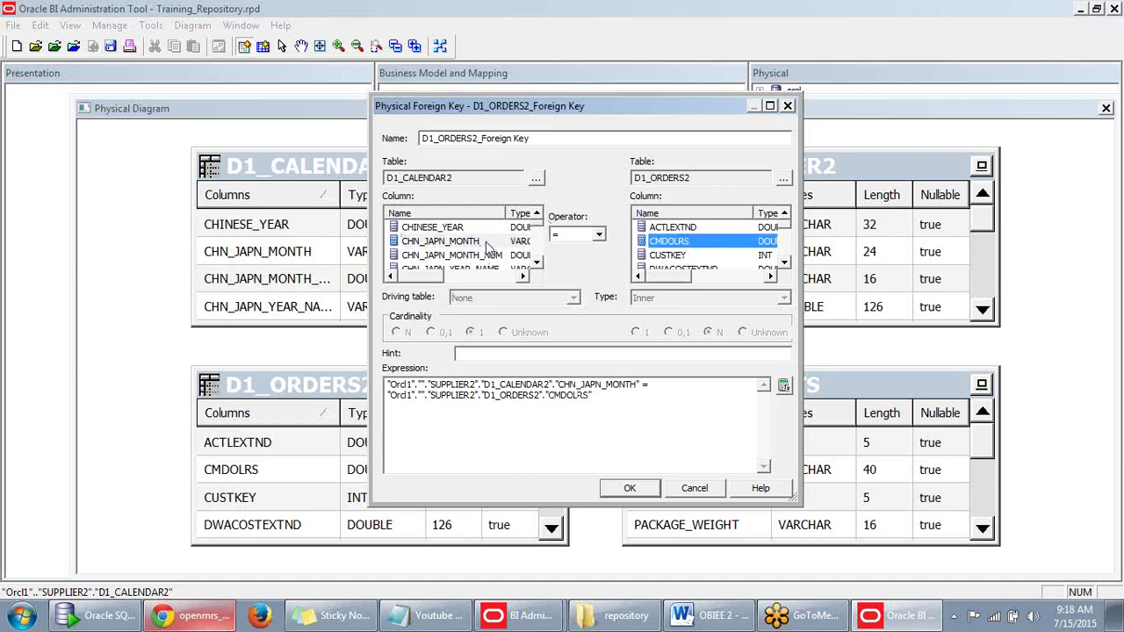
click(487, 245)
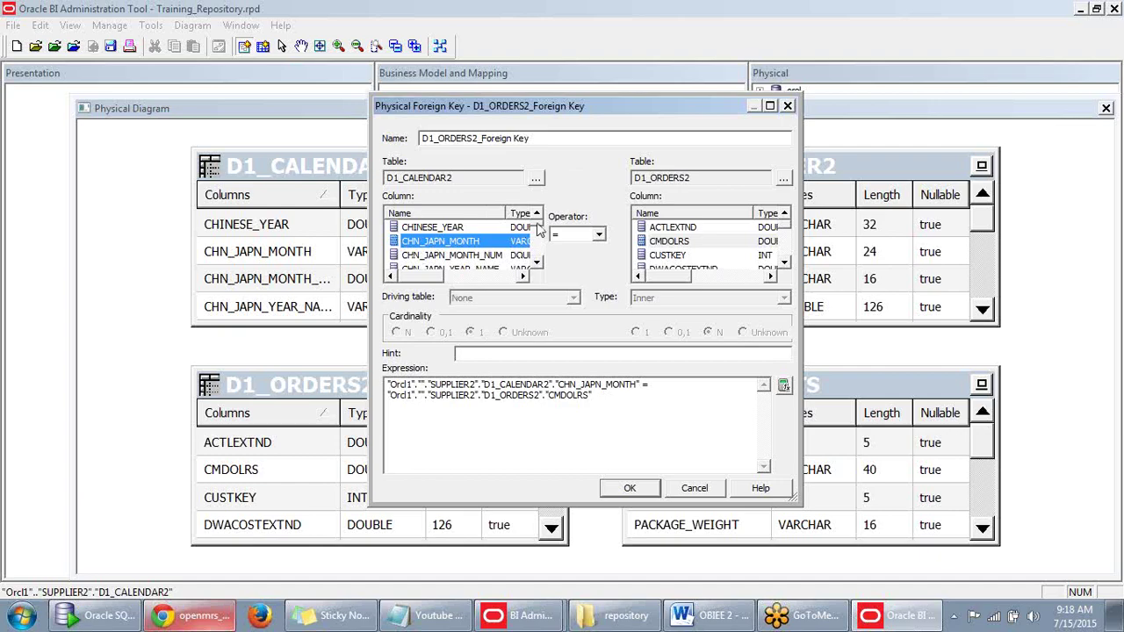
scroll(539, 229, down, 5)
scroll(539, 229, up, 5)
scroll(539, 229, down, 5)
scroll(539, 229, up, 5)
scroll(536, 254, down, 5)
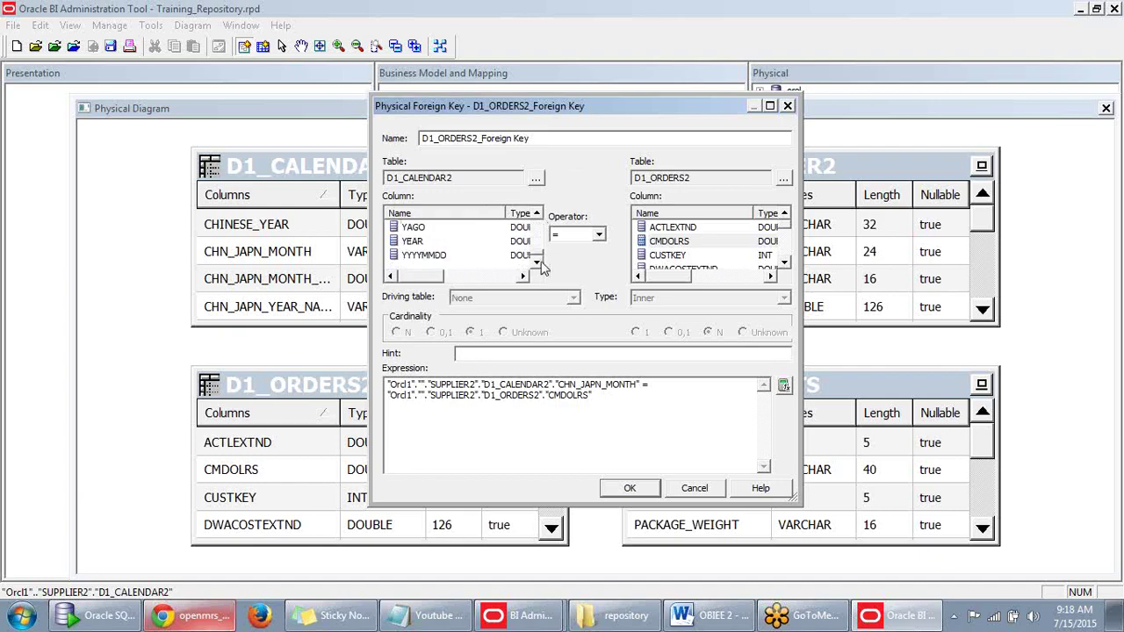
Switch the join columns to YYYYMMDD and UNITSHPD, then discard the foreign key and close the diagram.
click(400, 256)
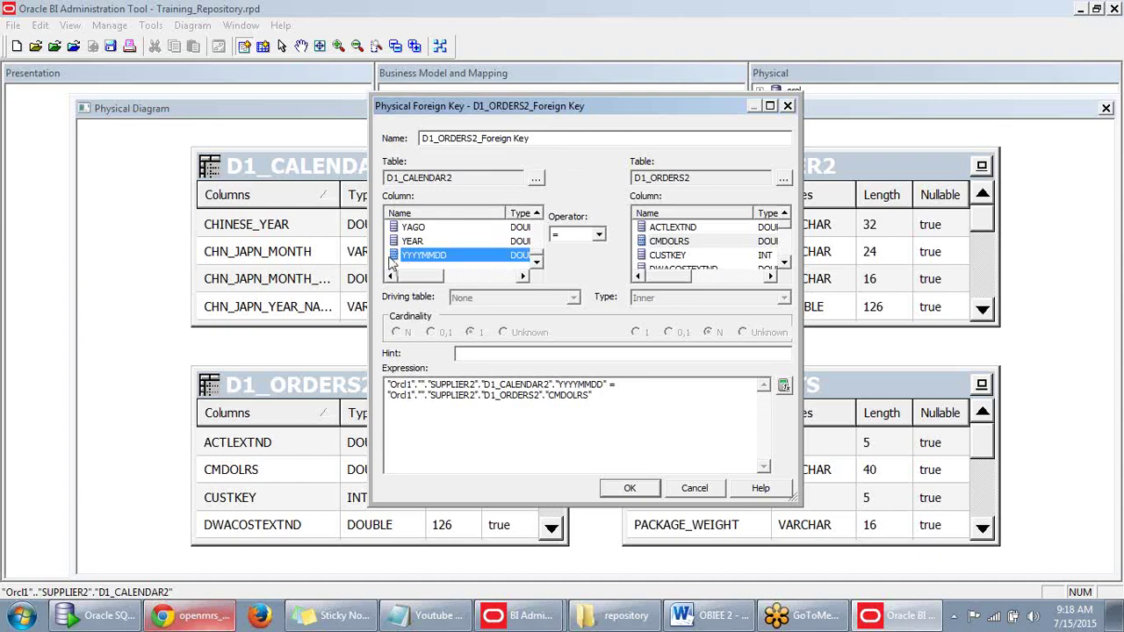
scroll(787, 256, down, 5)
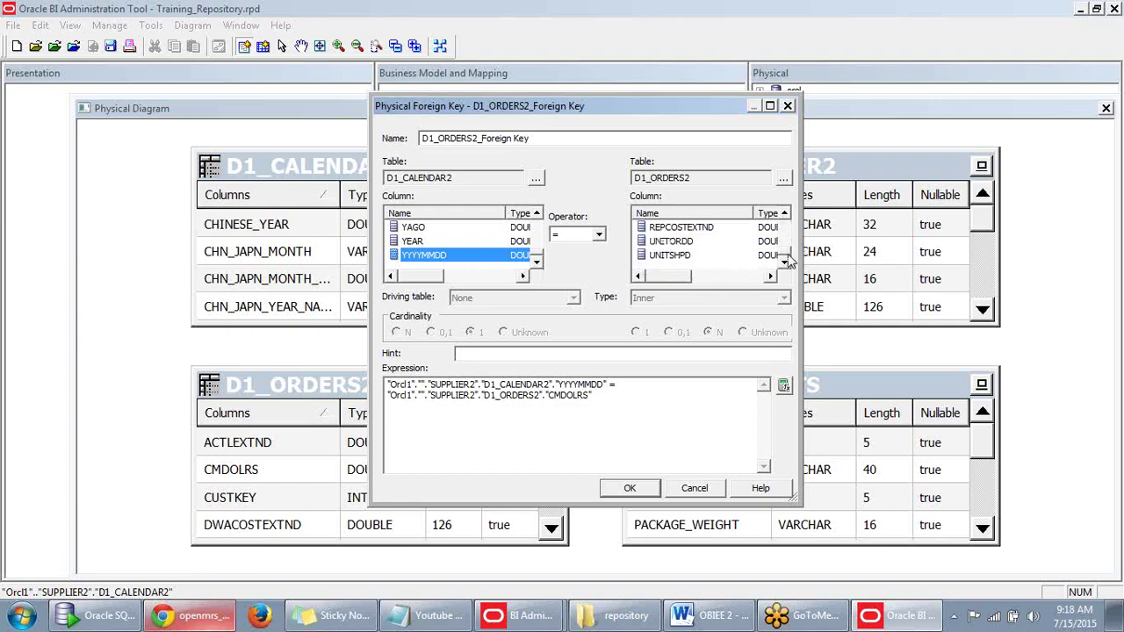
click(776, 255)
scroll(777, 253, up, 5)
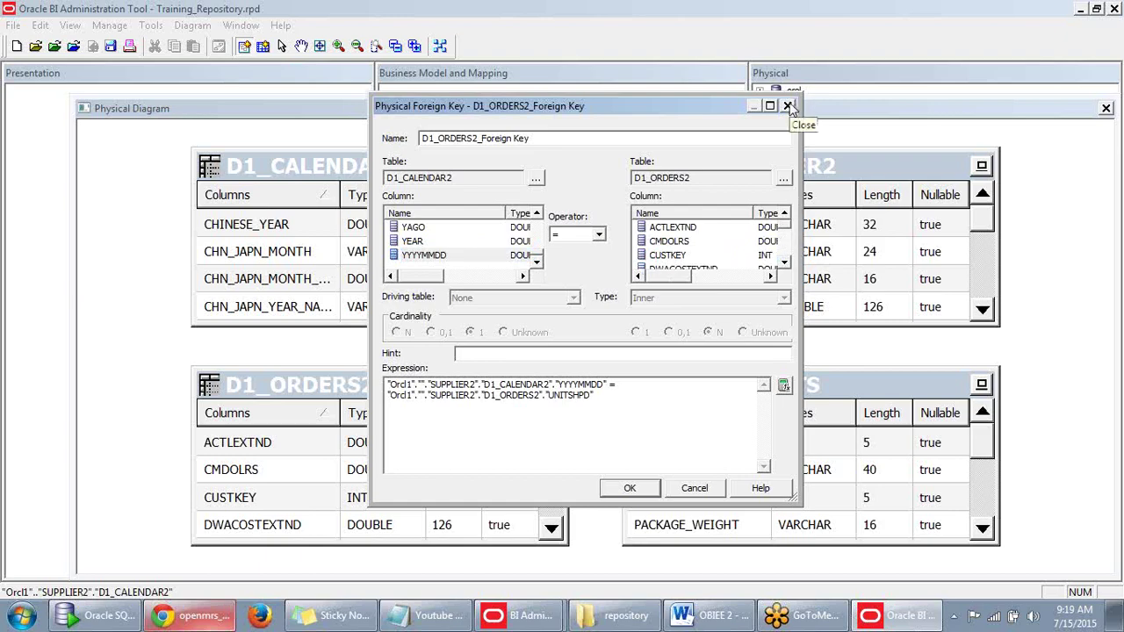
click(788, 106)
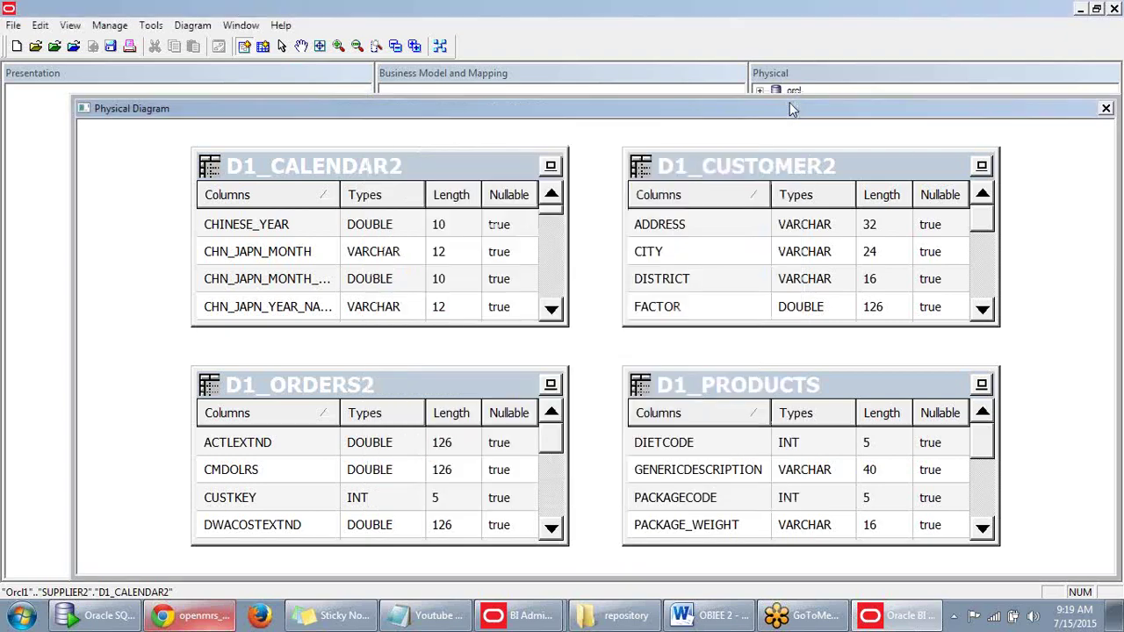
click(1106, 110)
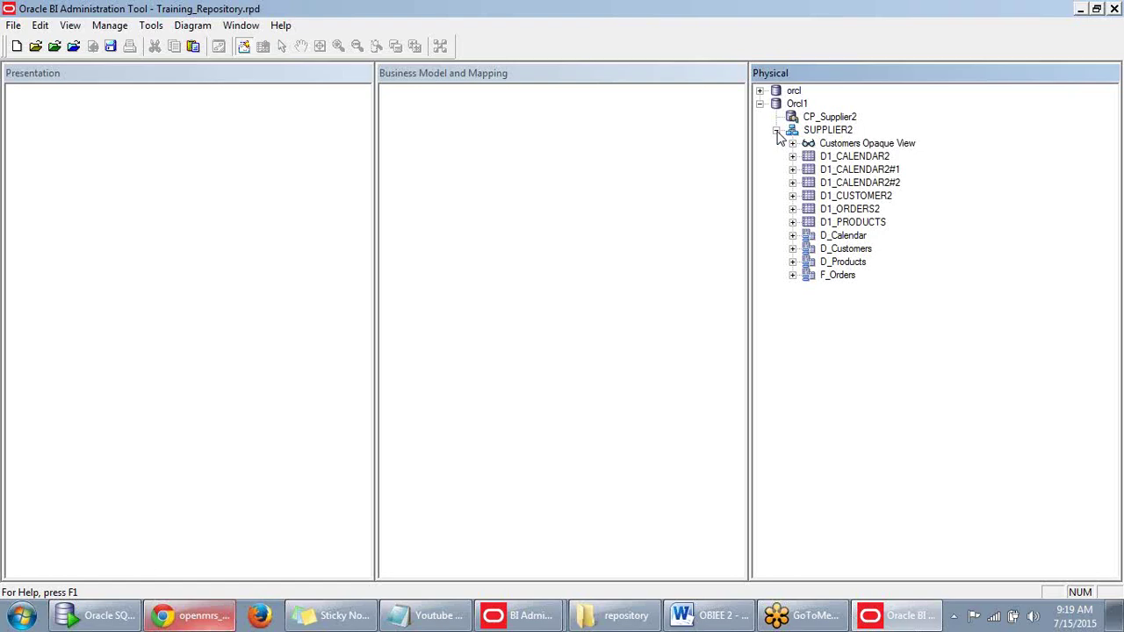
Collapse the SUPPLIER2 schema under Orcl1 in the Physical tree.
click(776, 132)
Re-expand SUPPLIER2 to list its tables, then switch to SQL Developer's supplier2 worksheet.
click(776, 132)
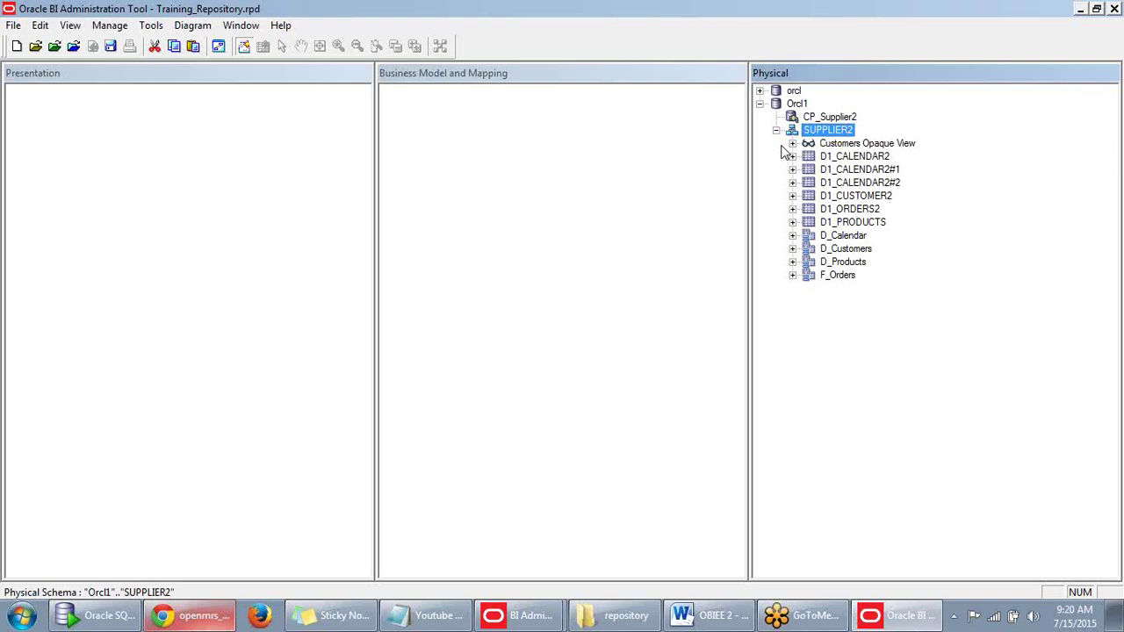
click(97, 615)
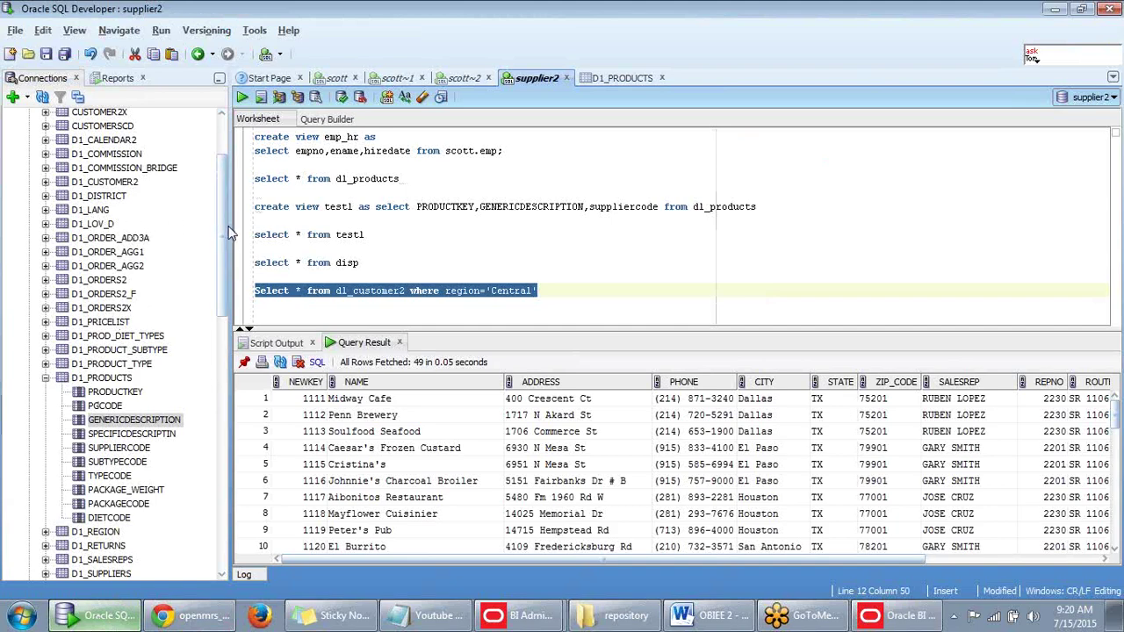
Open D1_ORDERS2's data and inspect row 2's values, from PERIODKEY through NETWGHTSHPD.
click(96, 280)
double_click(97, 280)
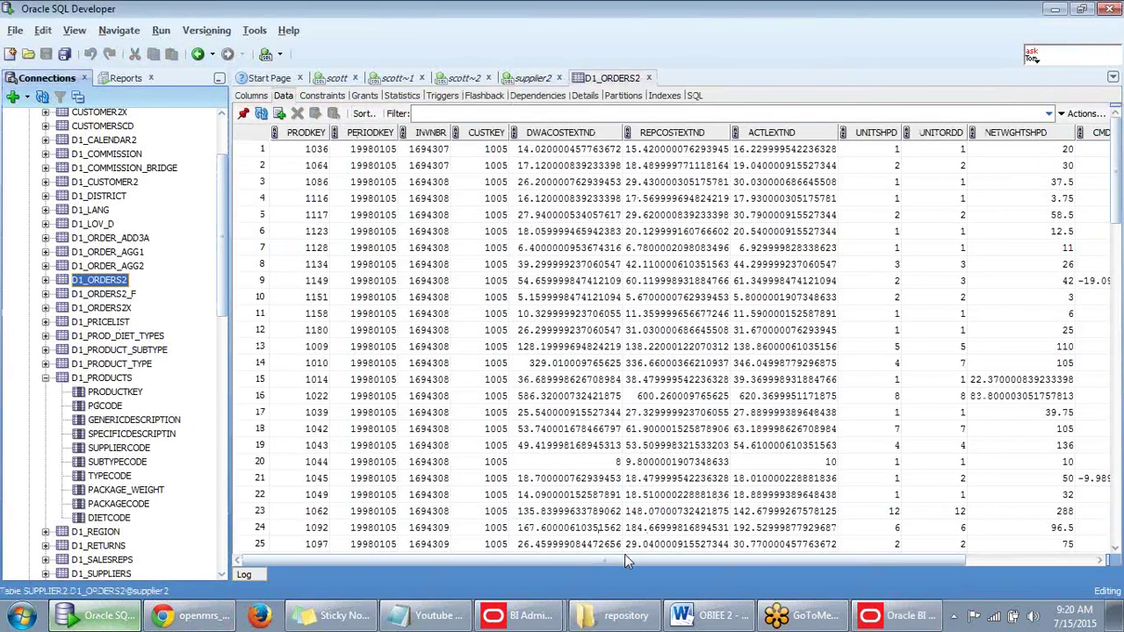
drag(616, 558, 760, 566)
drag(878, 561, 568, 563)
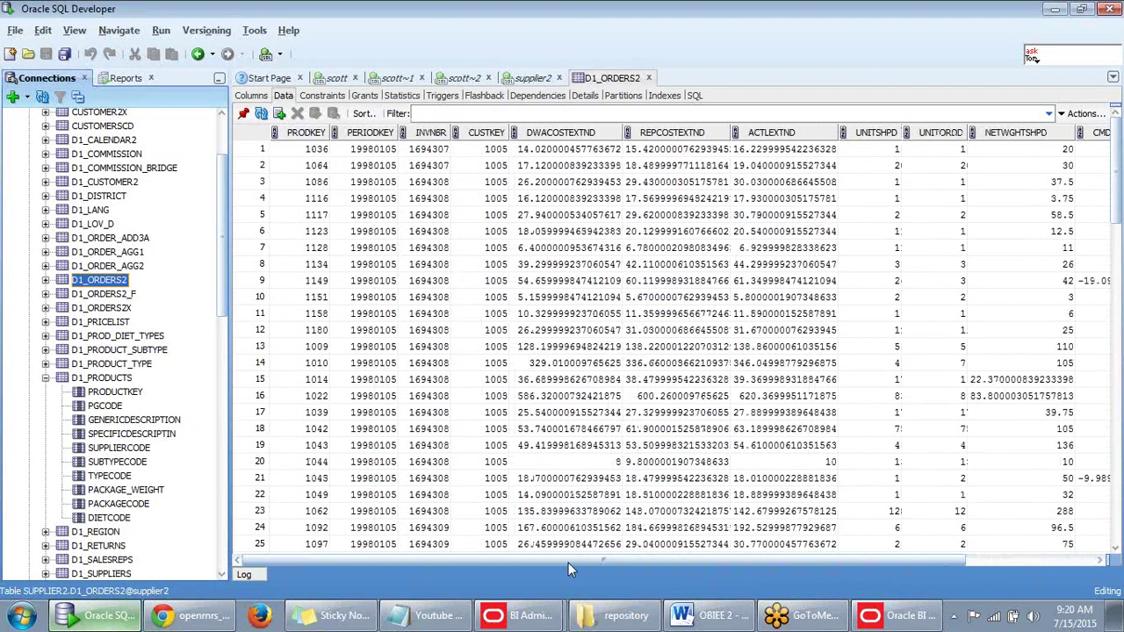
click(304, 173)
click(386, 167)
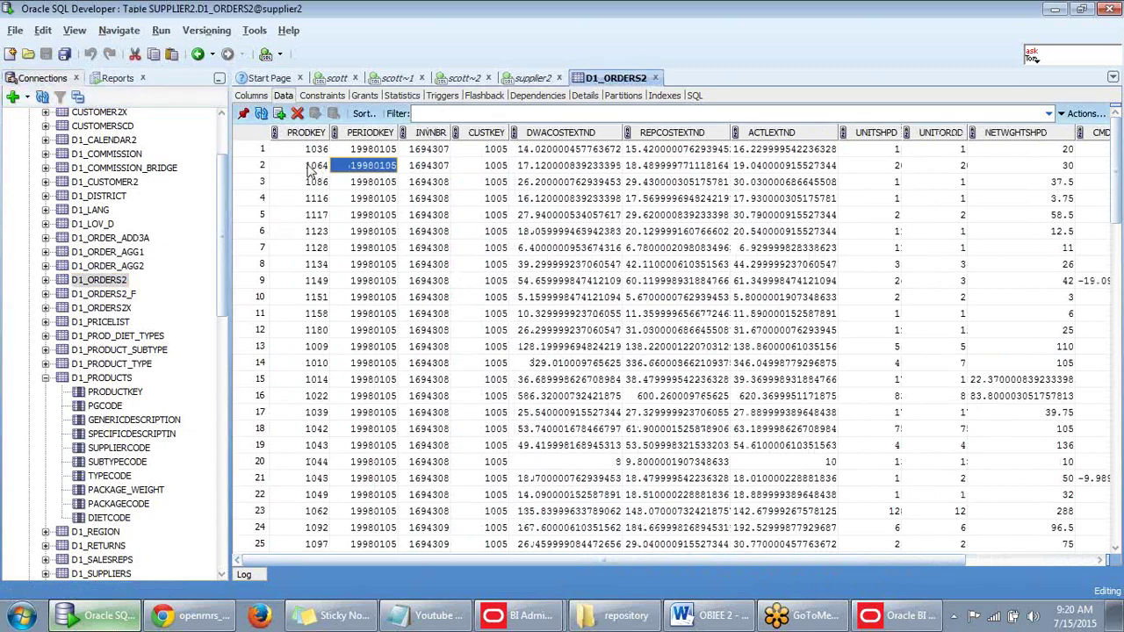
click(427, 169)
click(318, 169)
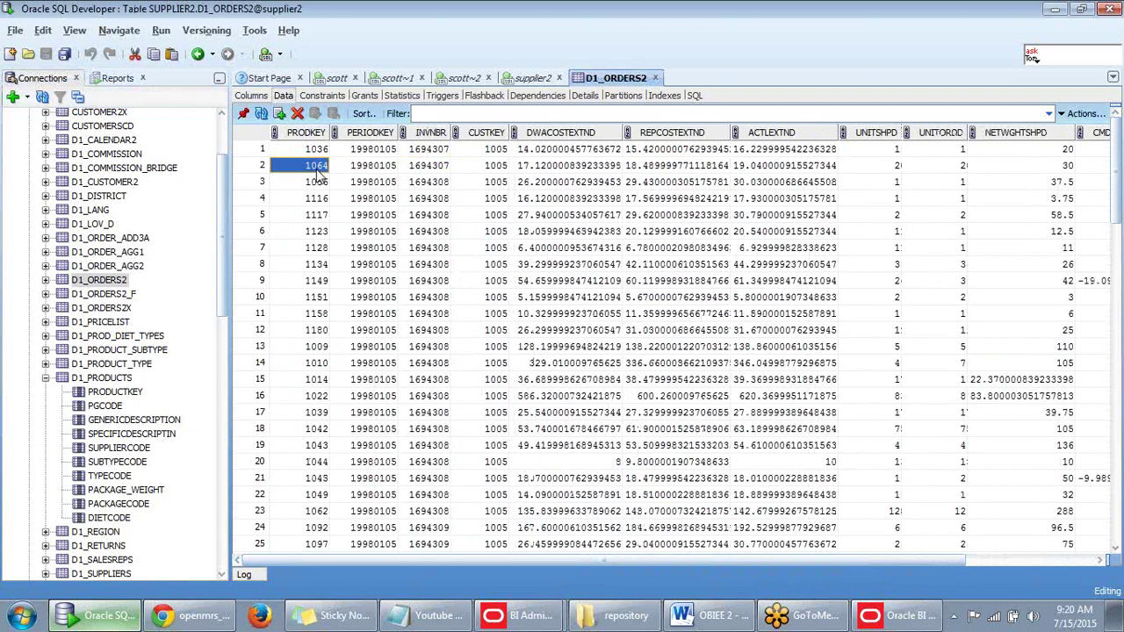
click(389, 172)
click(446, 169)
click(563, 170)
click(661, 172)
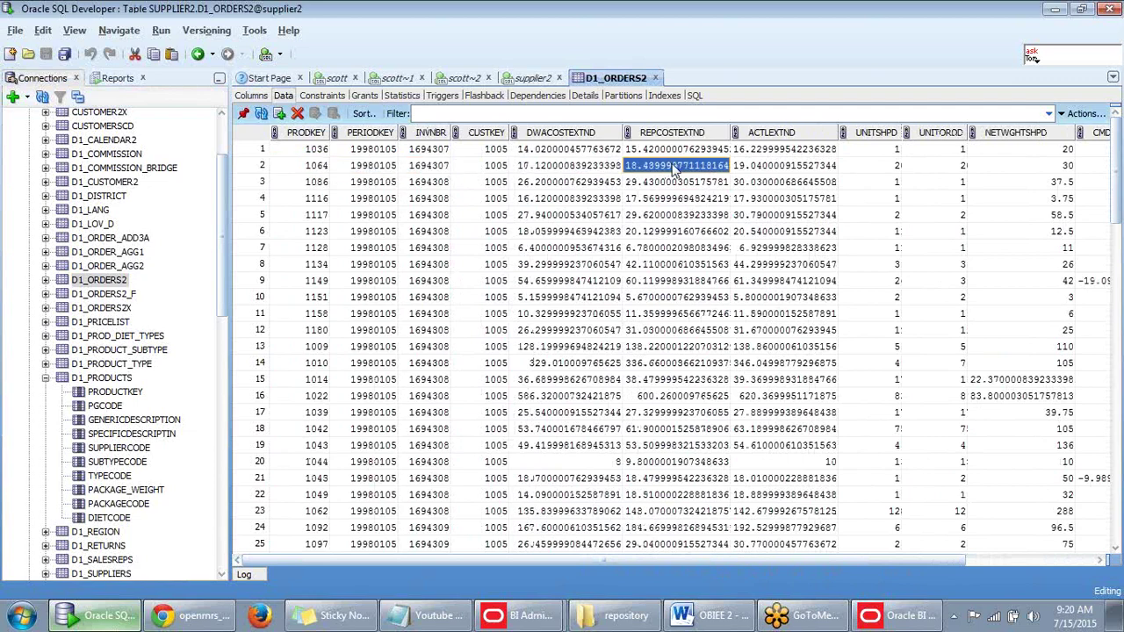
click(784, 171)
click(900, 173)
click(961, 174)
click(1056, 173)
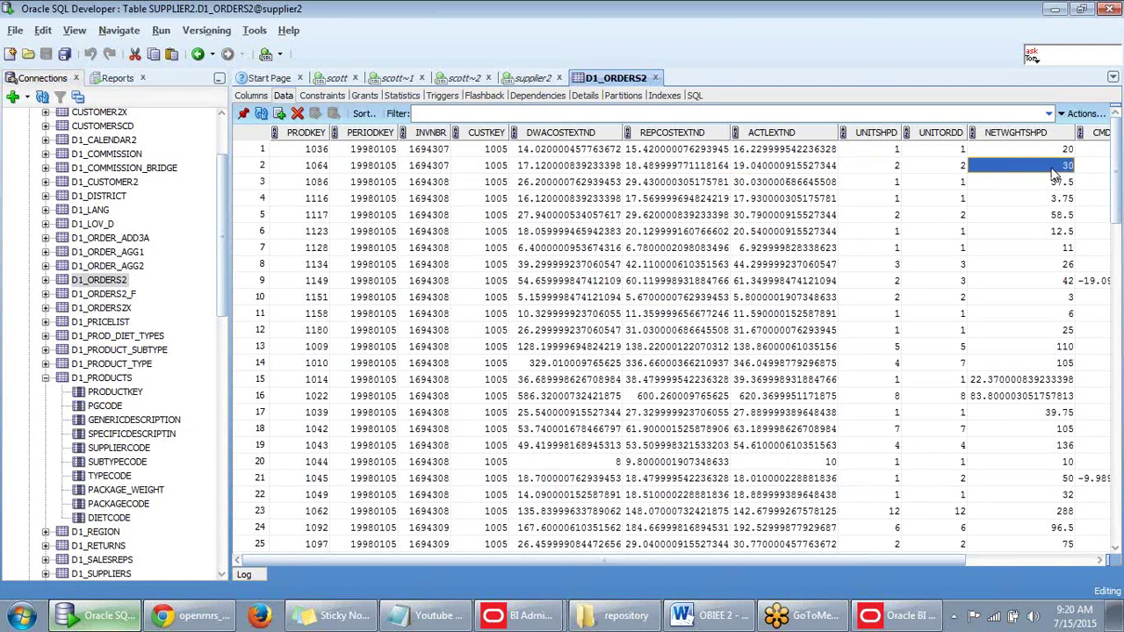
drag(881, 560, 1042, 561)
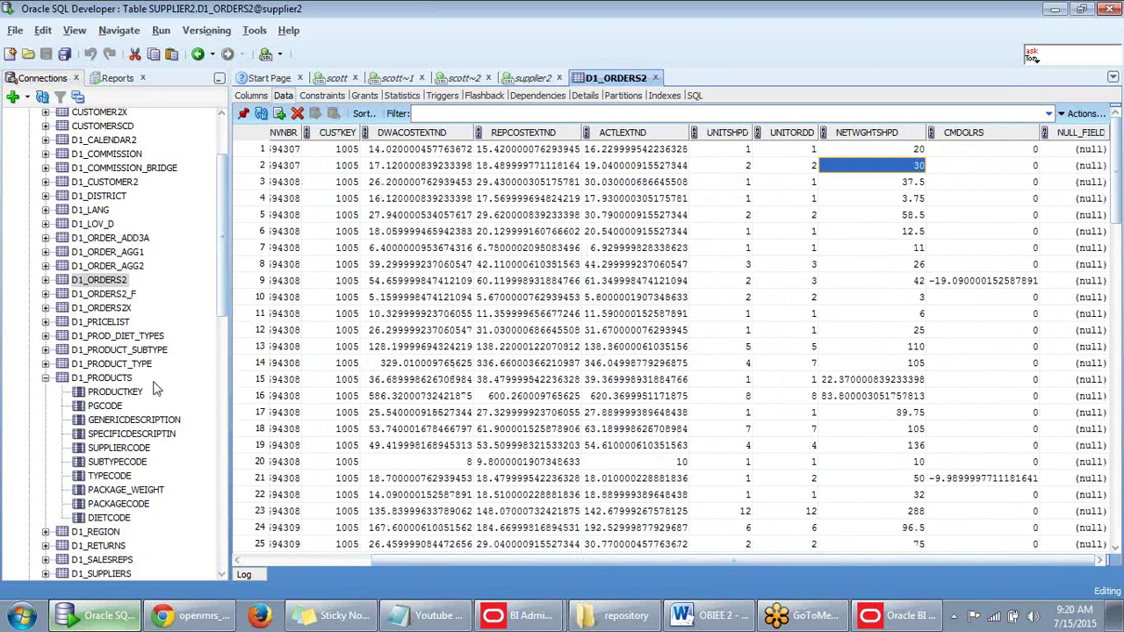
Open D1_CUSTOMER2's stored data, then minimize SQL Developer to return to the repository.
click(62, 184)
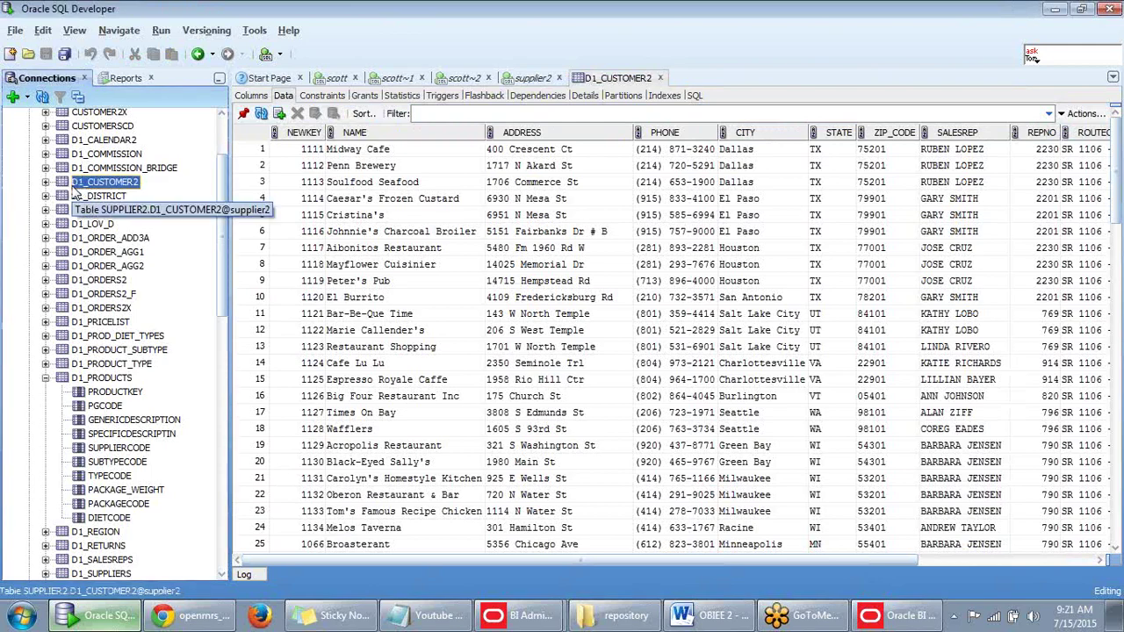
drag(435, 557, 402, 548)
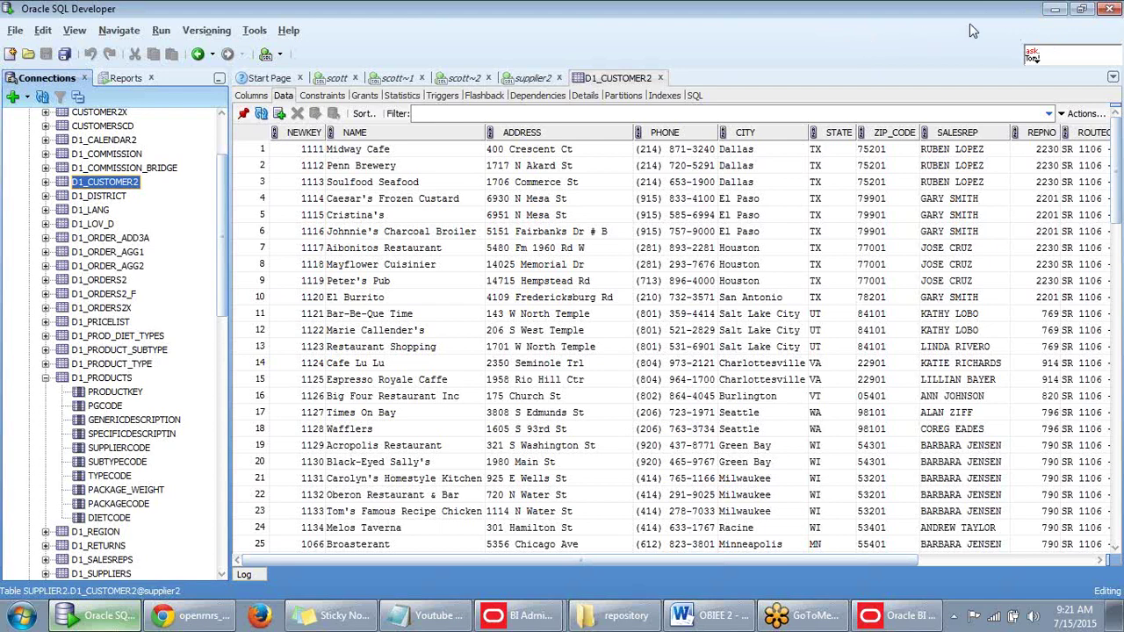
click(1053, 11)
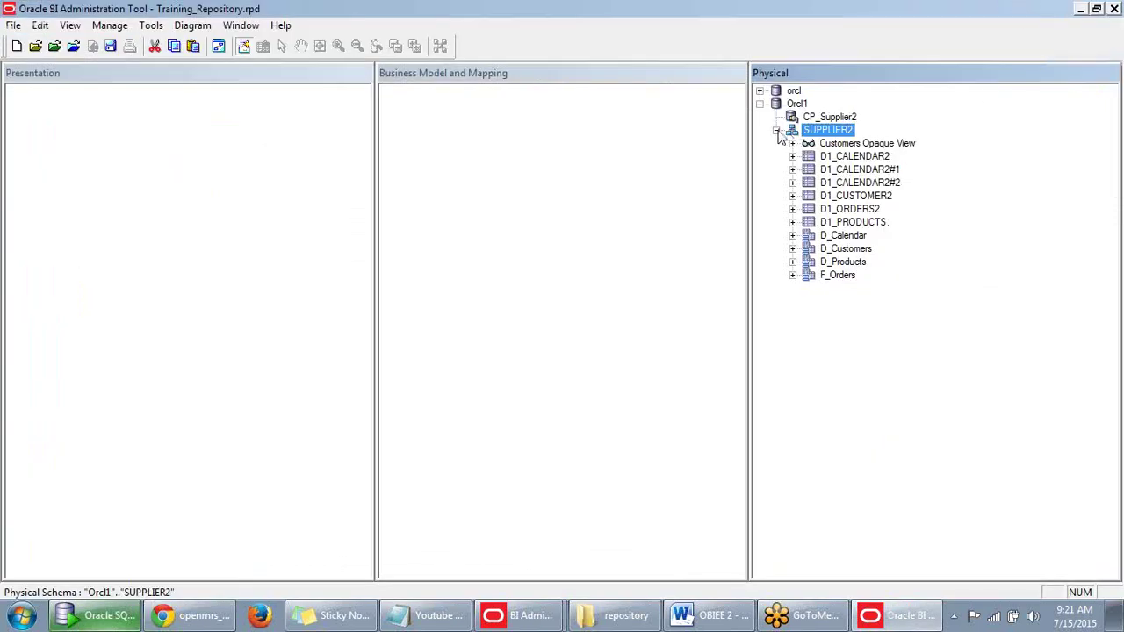
Collapse and re-expand SUPPLIER2, clearing the selection in the Physical layer.
click(776, 131)
click(776, 130)
click(835, 391)
right_click(831, 358)
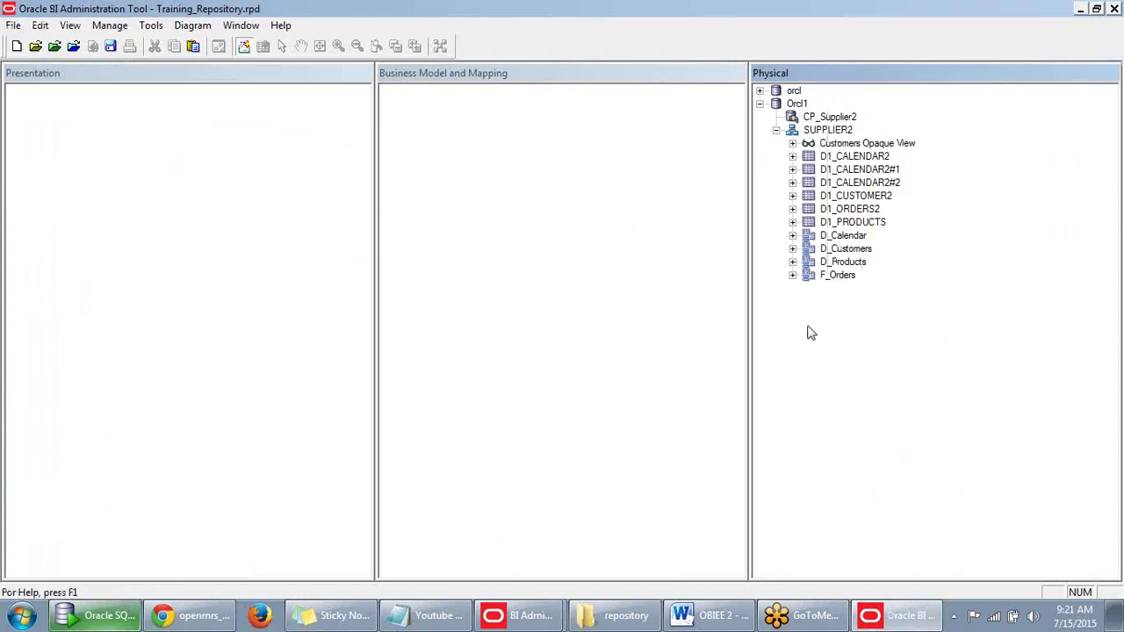
Look at D1_CALENDAR2's New Object menu, dismiss it, and expand the table's columns.
right_click(838, 161)
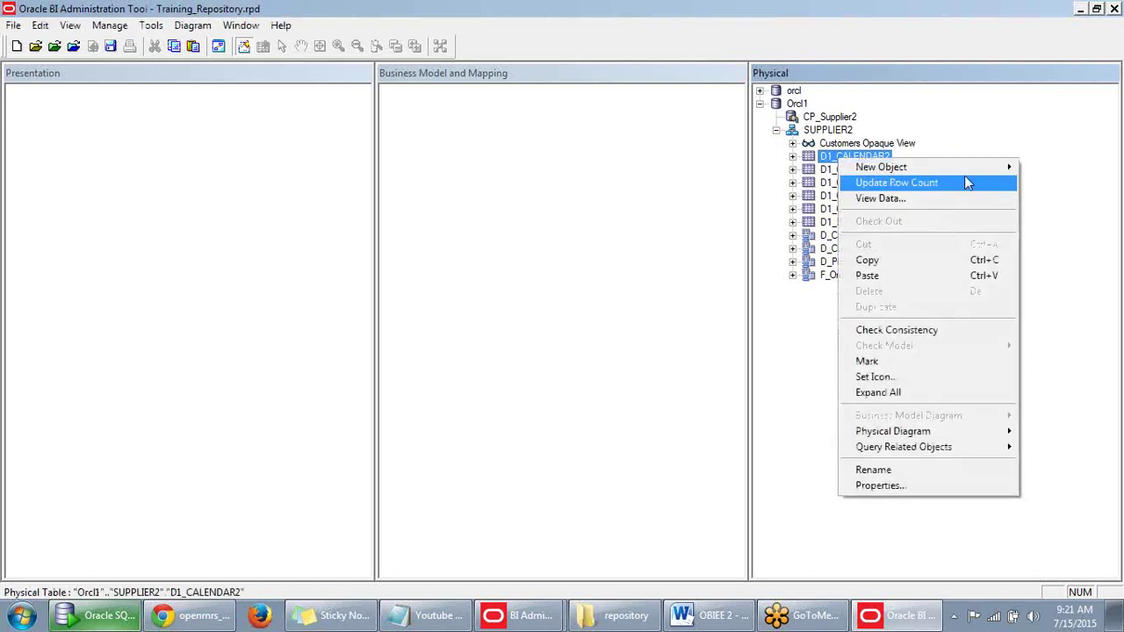
mouse_move(904, 167)
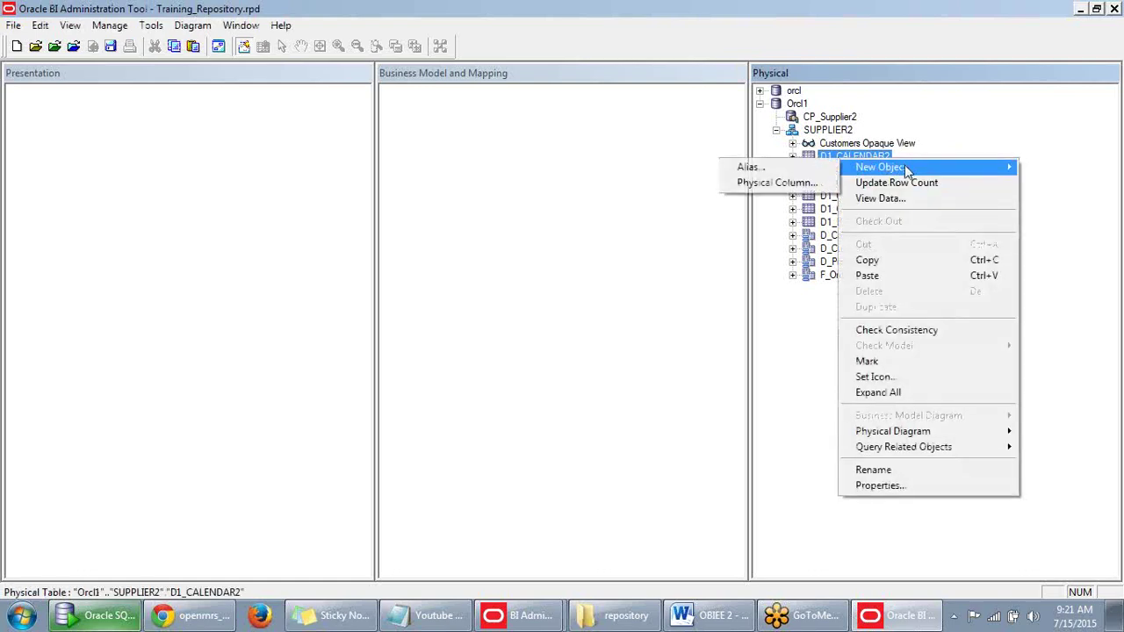
click(778, 169)
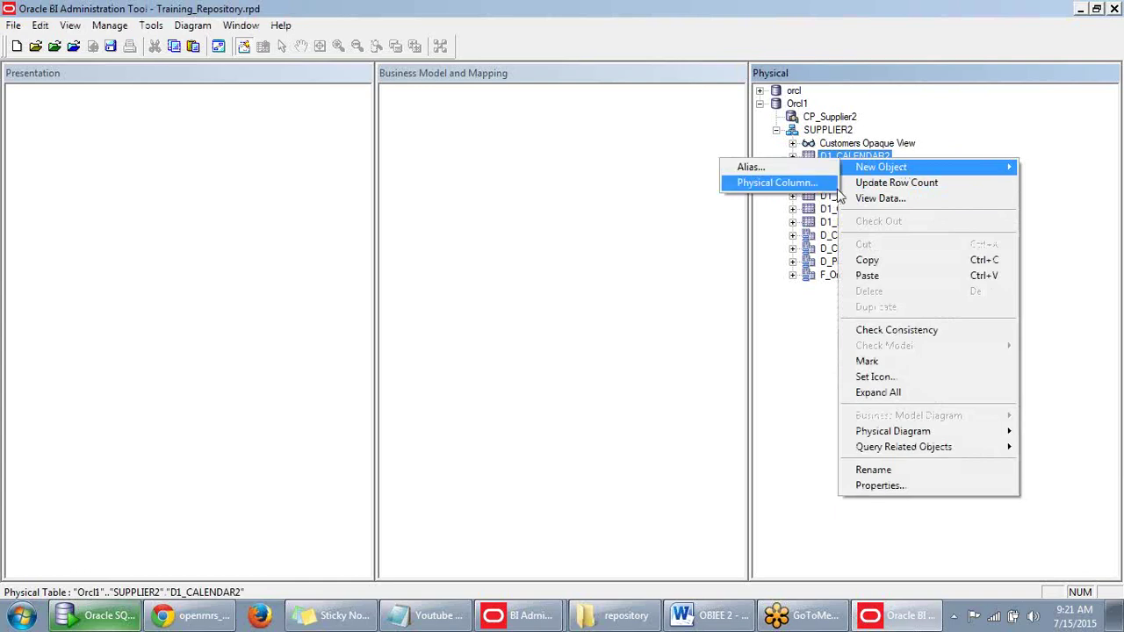
click(802, 326)
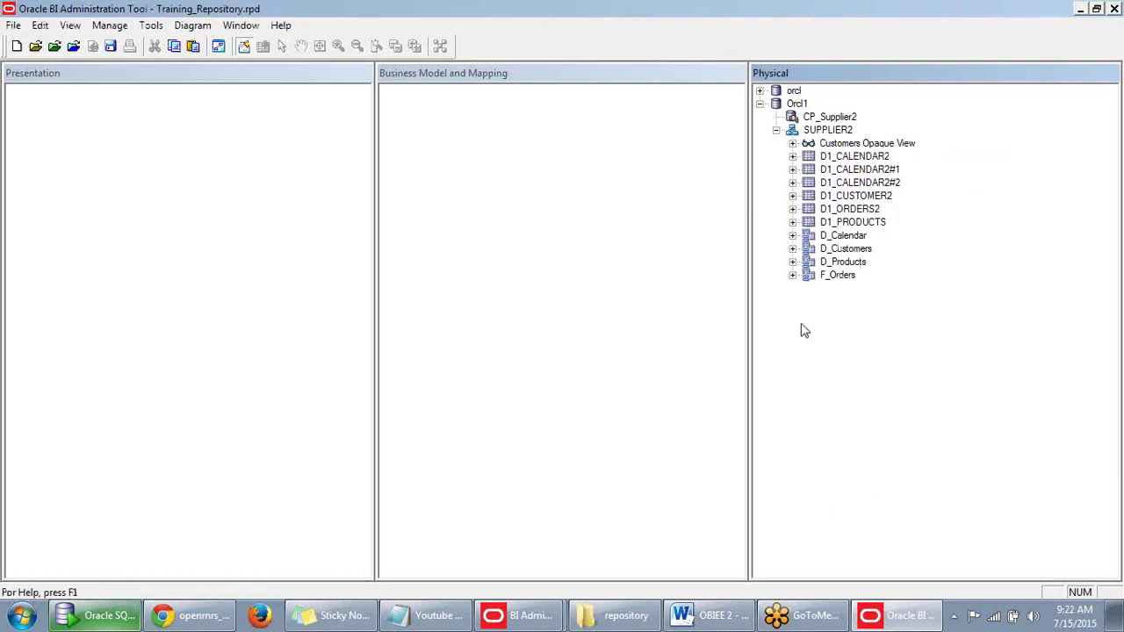
click(792, 157)
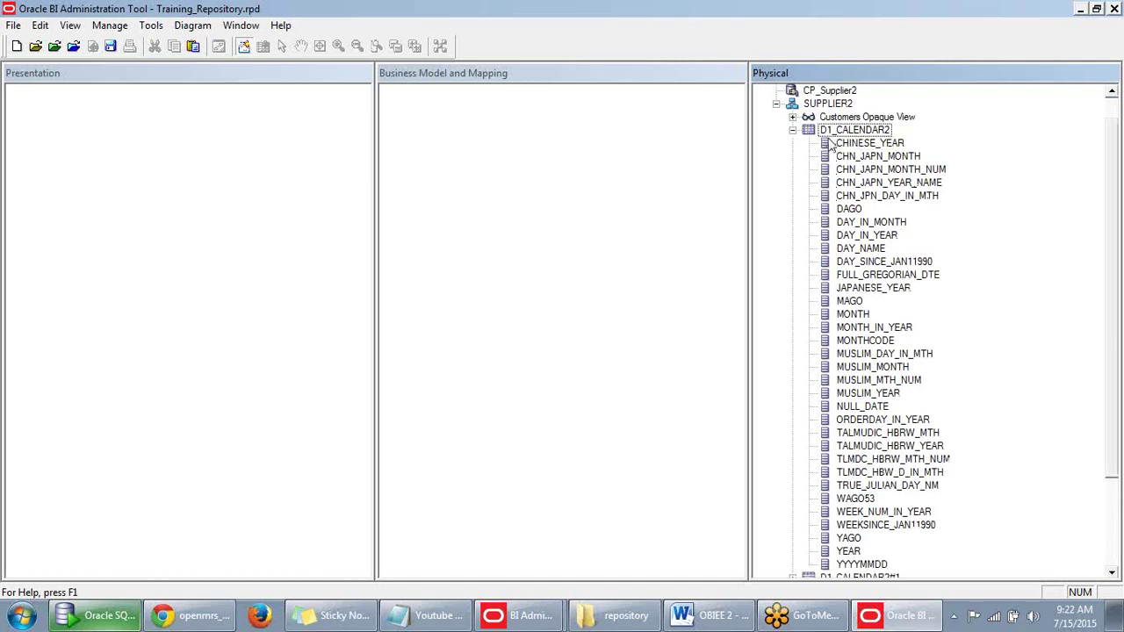
click(834, 130)
Add a test physical column with a placeholder name to D1_CALENDAR2.
right_click(834, 130)
mouse_move(862, 135)
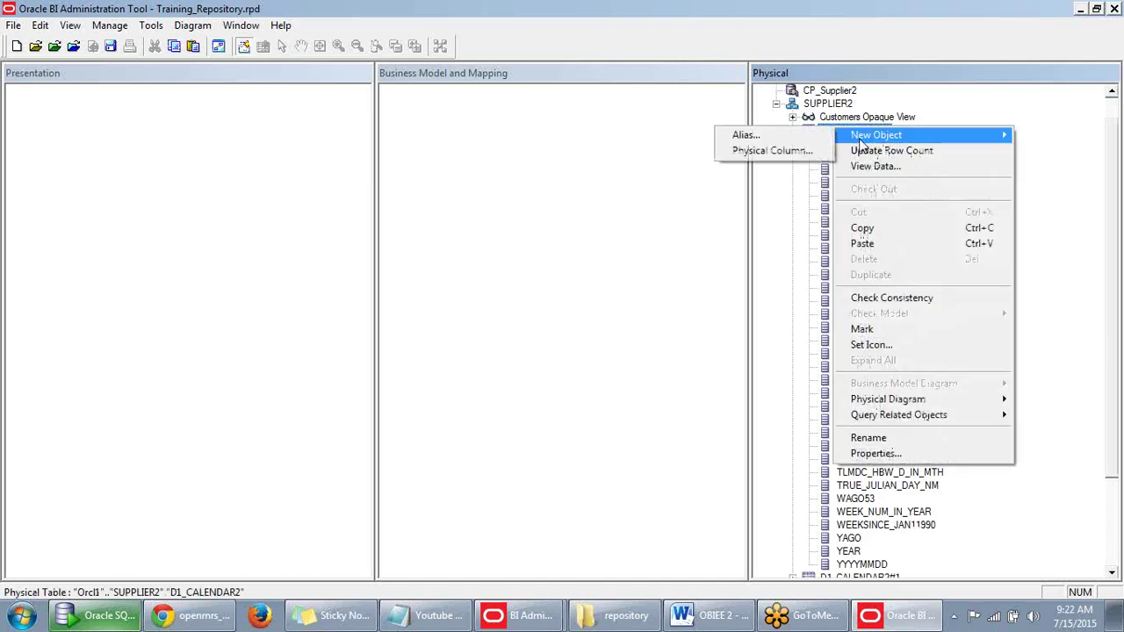
click(801, 152)
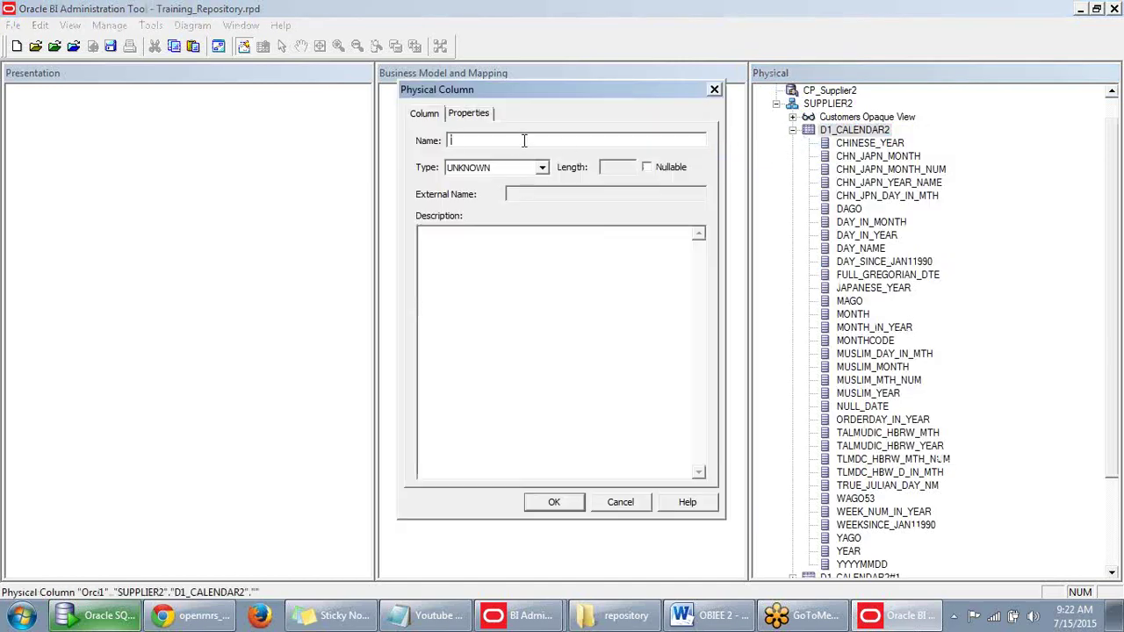
text(harish)
click(537, 504)
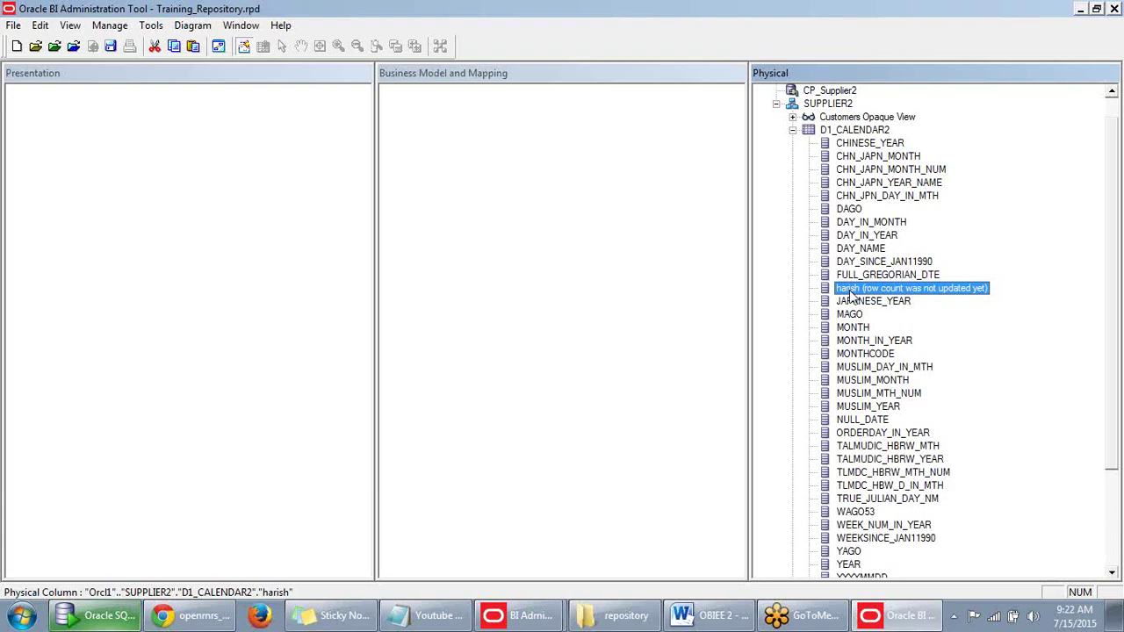
Delete the test column, then bring up D1_CALENDAR2's Update Row Count option.
key(Delete)
click(580, 351)
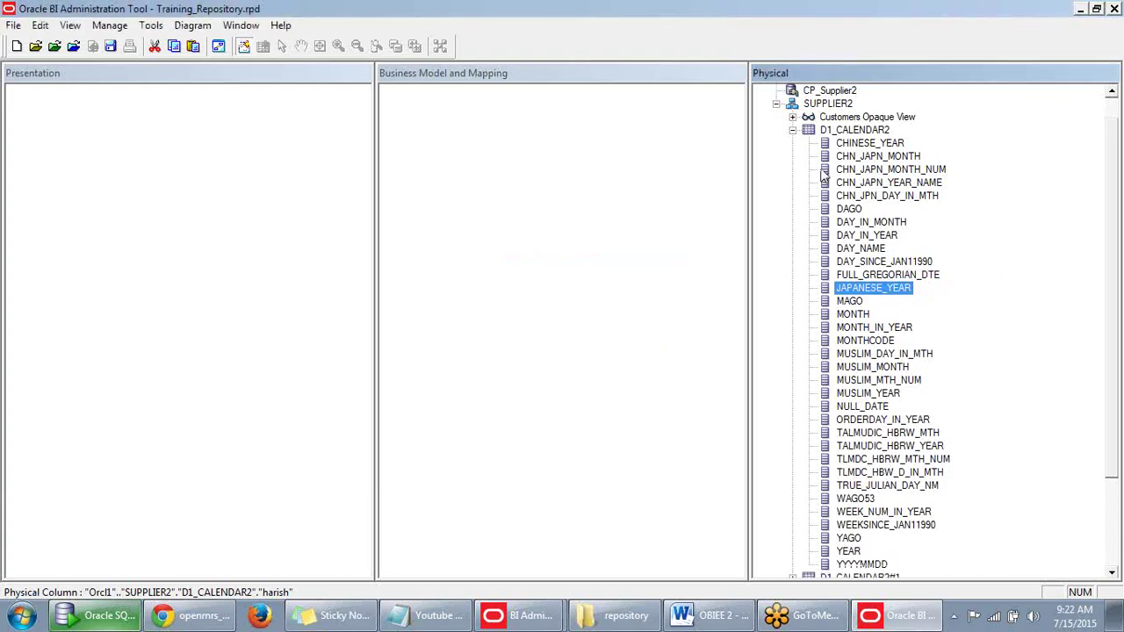
right_click(841, 130)
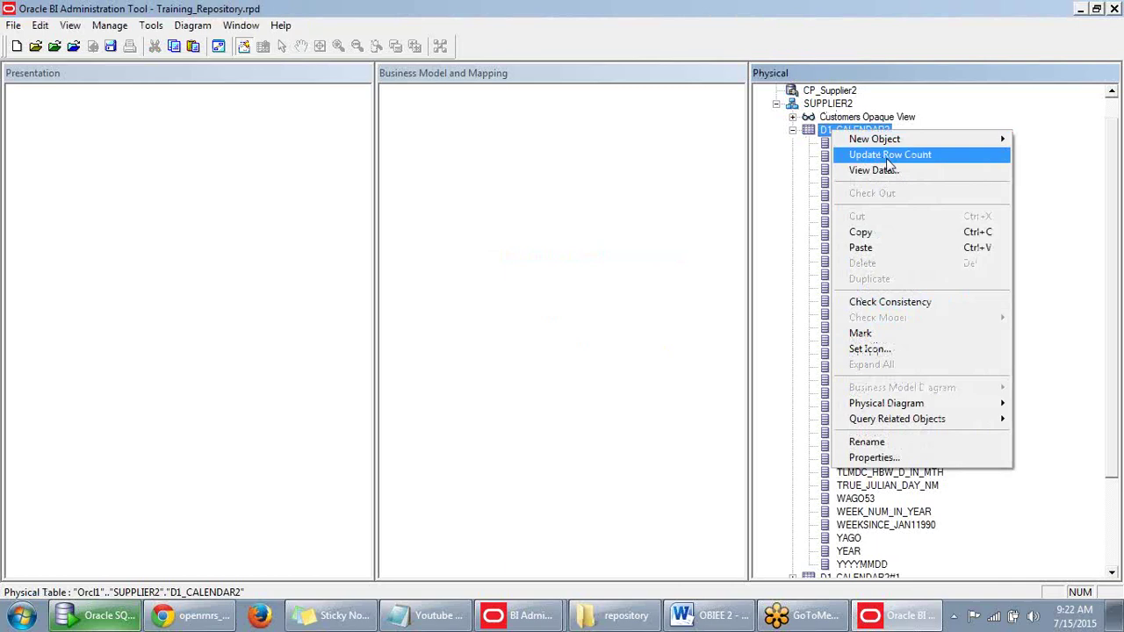
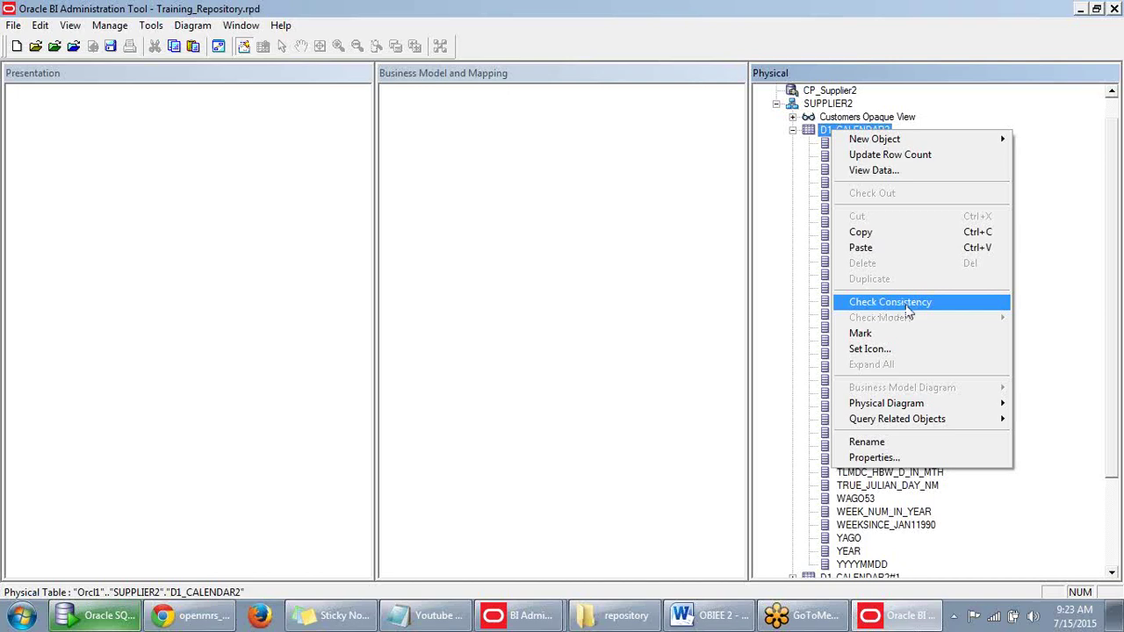
Run Check Consistency on D1_CALENDAR2, mark it, collapse its columns, then unmark it.
click(907, 307)
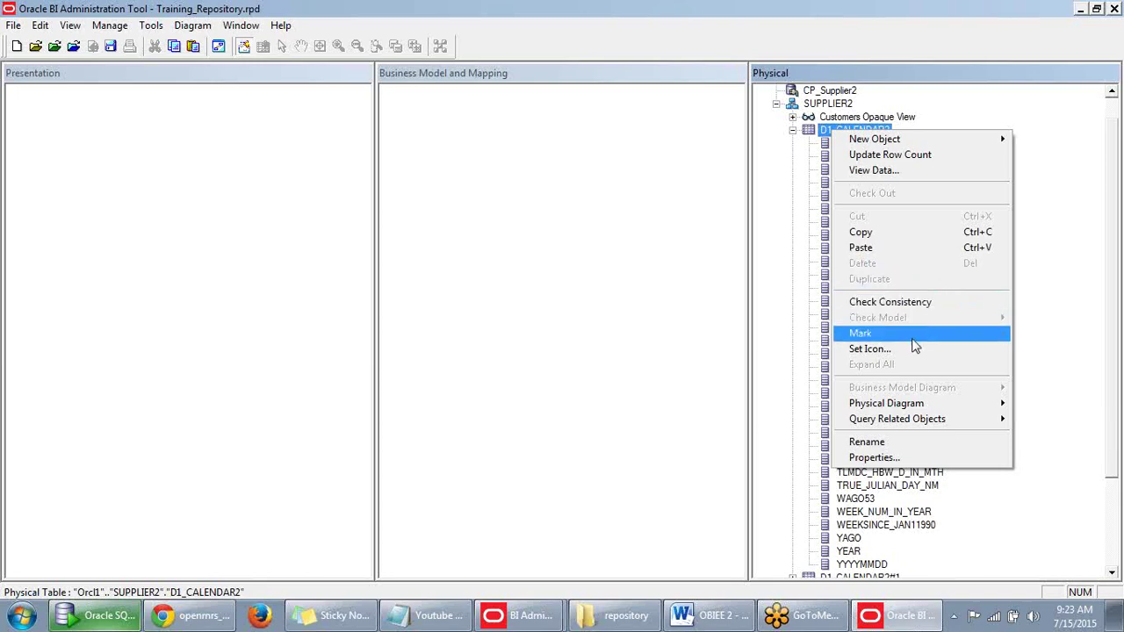
click(912, 337)
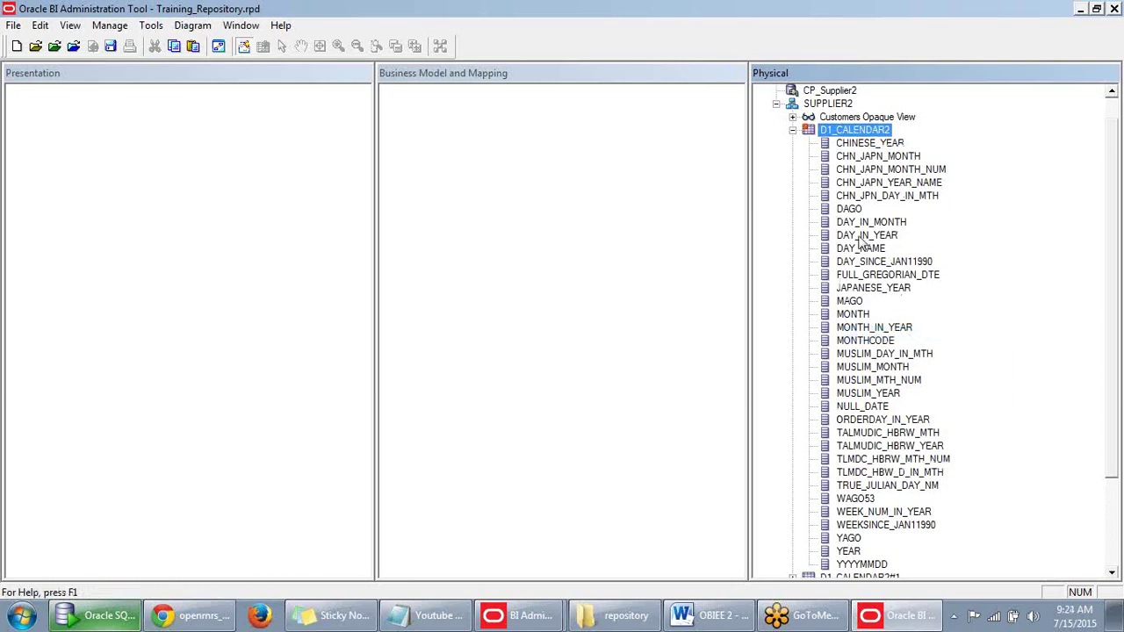
click(792, 130)
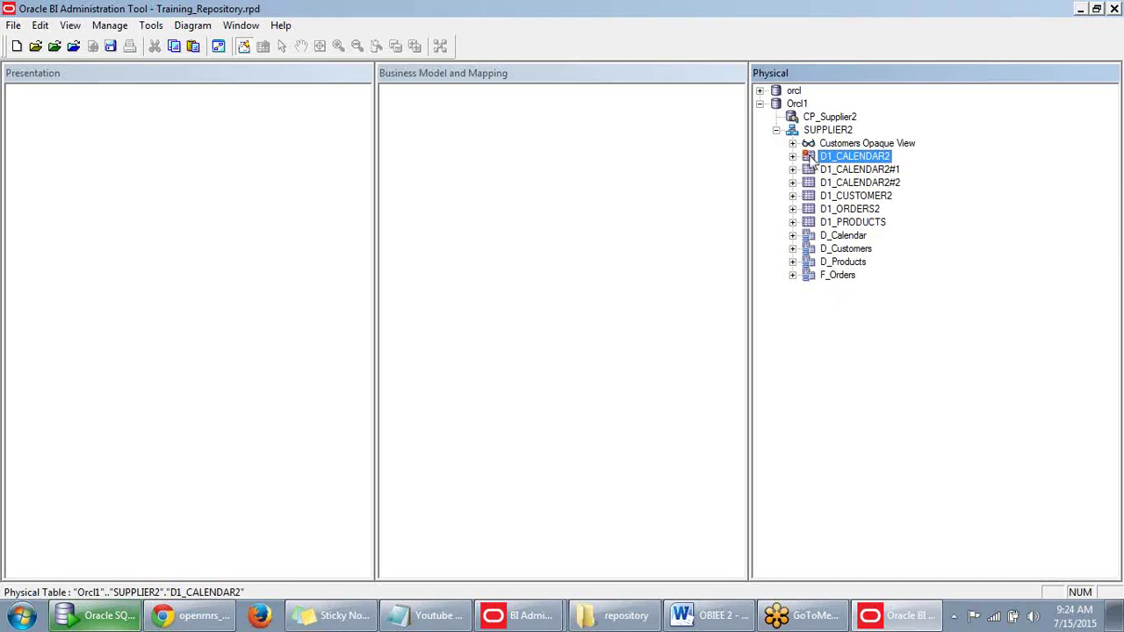
right_click(812, 163)
click(832, 359)
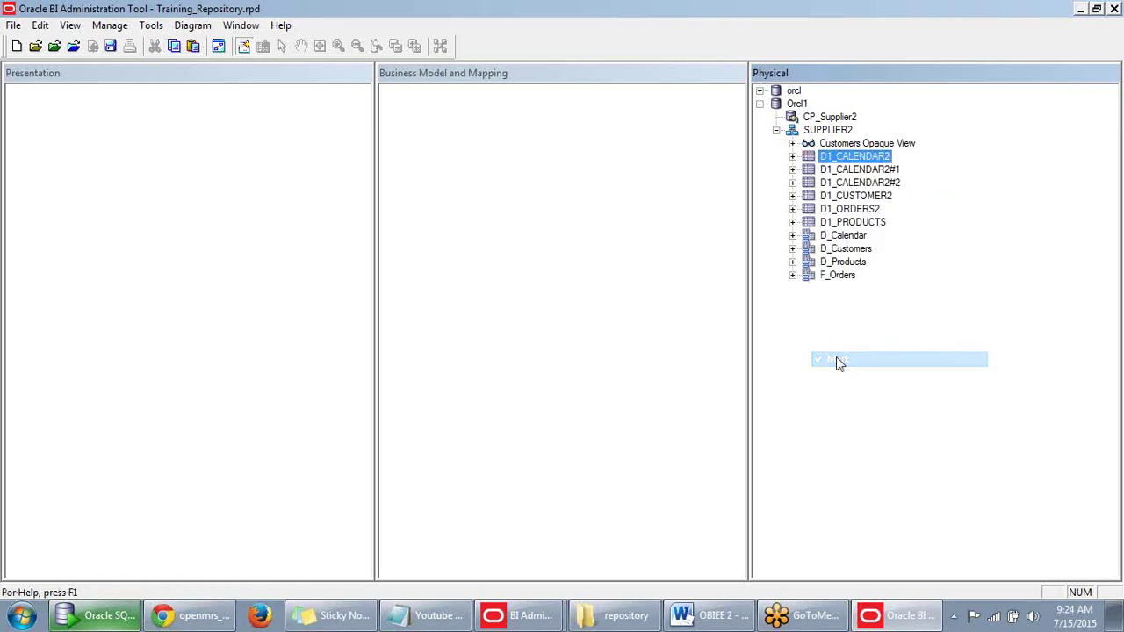
Open Set Icon for D1_CALENDAR2 and cancel, keeping its original icon.
right_click(825, 164)
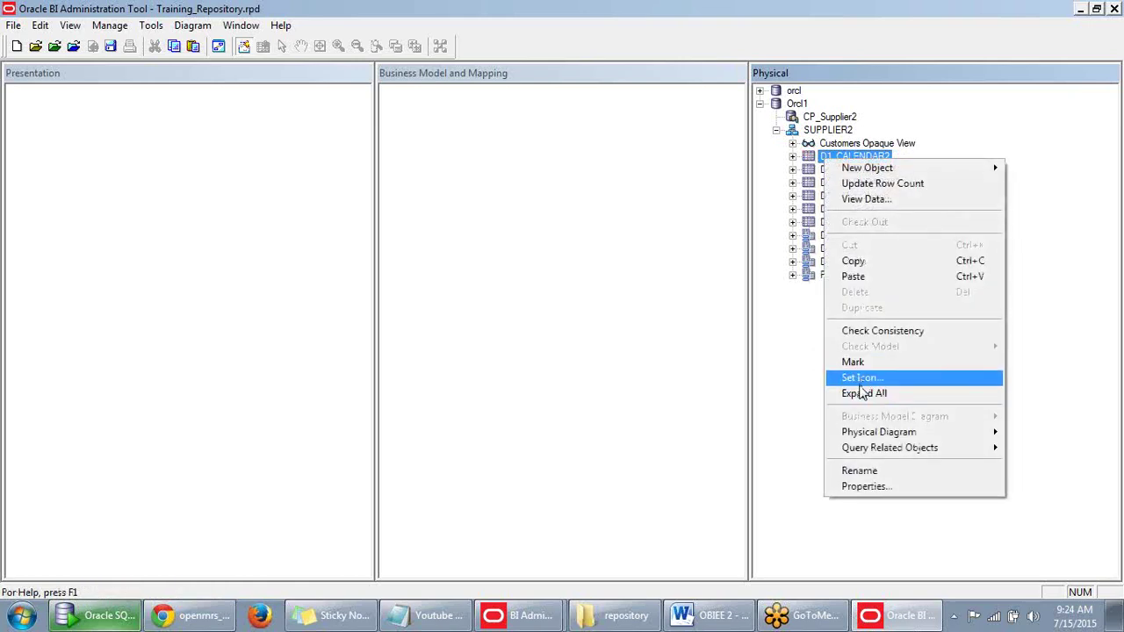
click(861, 379)
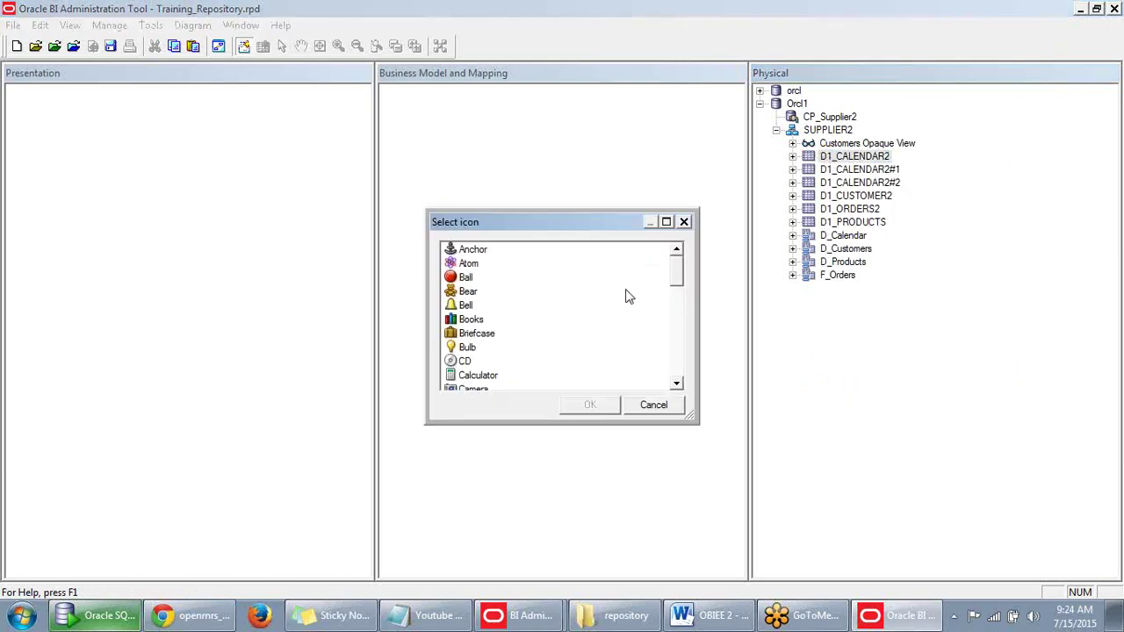
drag(679, 276, 686, 253)
click(684, 222)
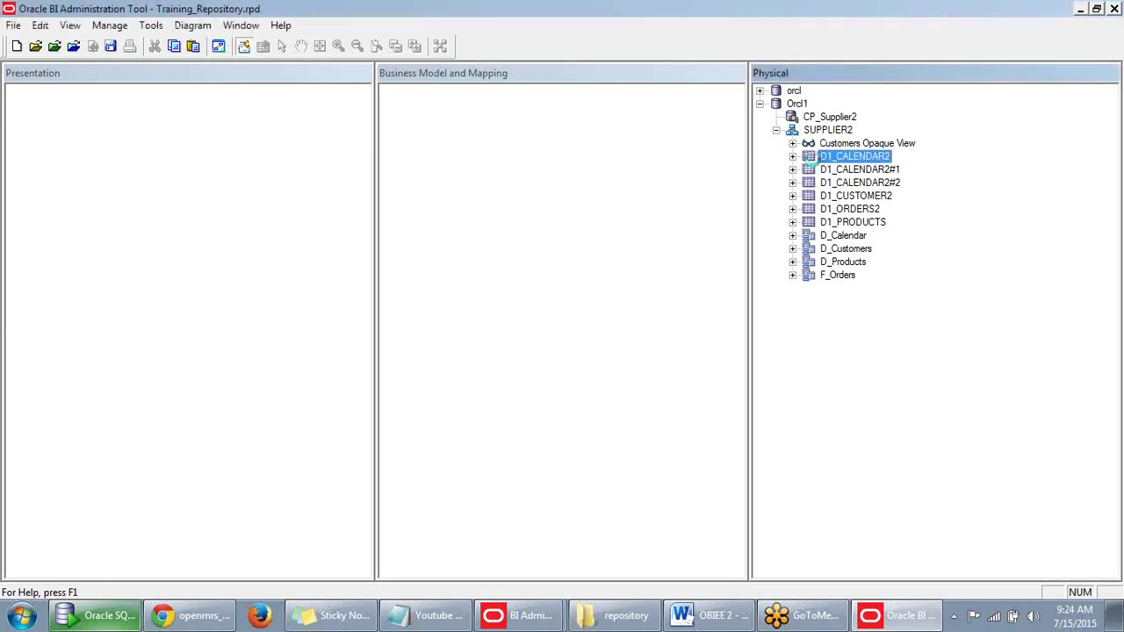
Expand All on D1_CALENDAR2 to list its columns, then collapse it back.
right_click(815, 163)
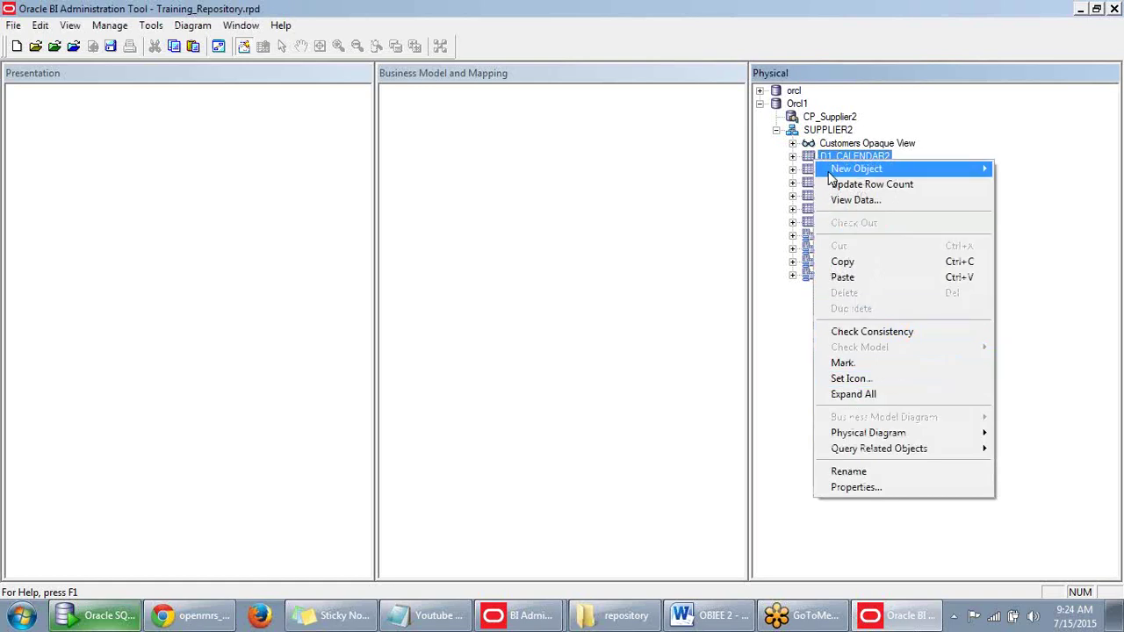
click(843, 395)
scroll(816, 235, down, 2)
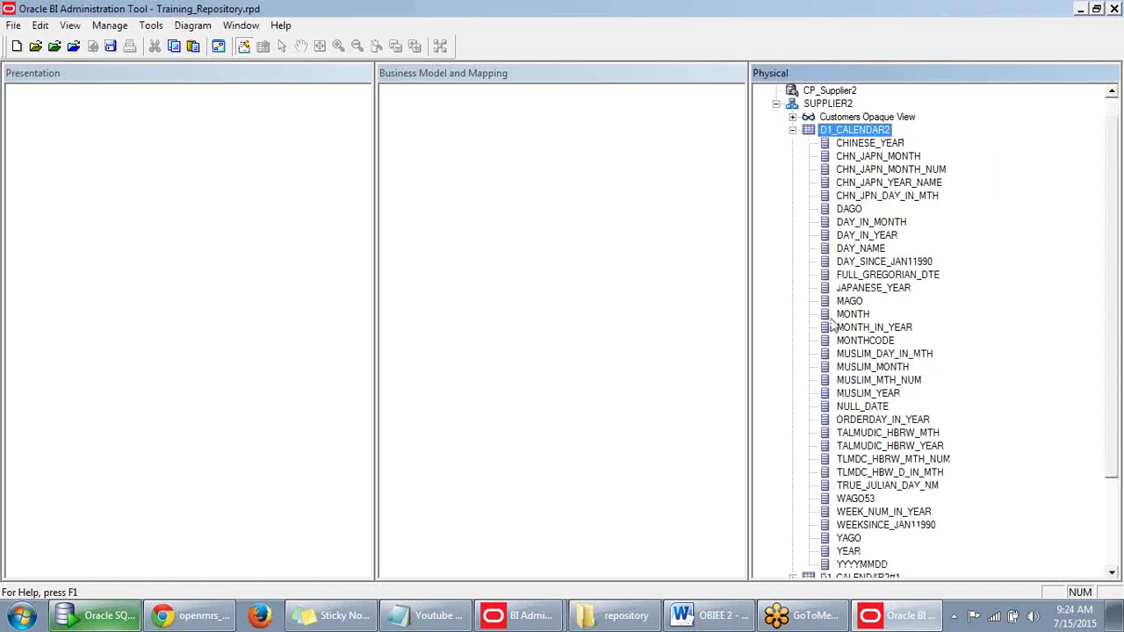
click(792, 103)
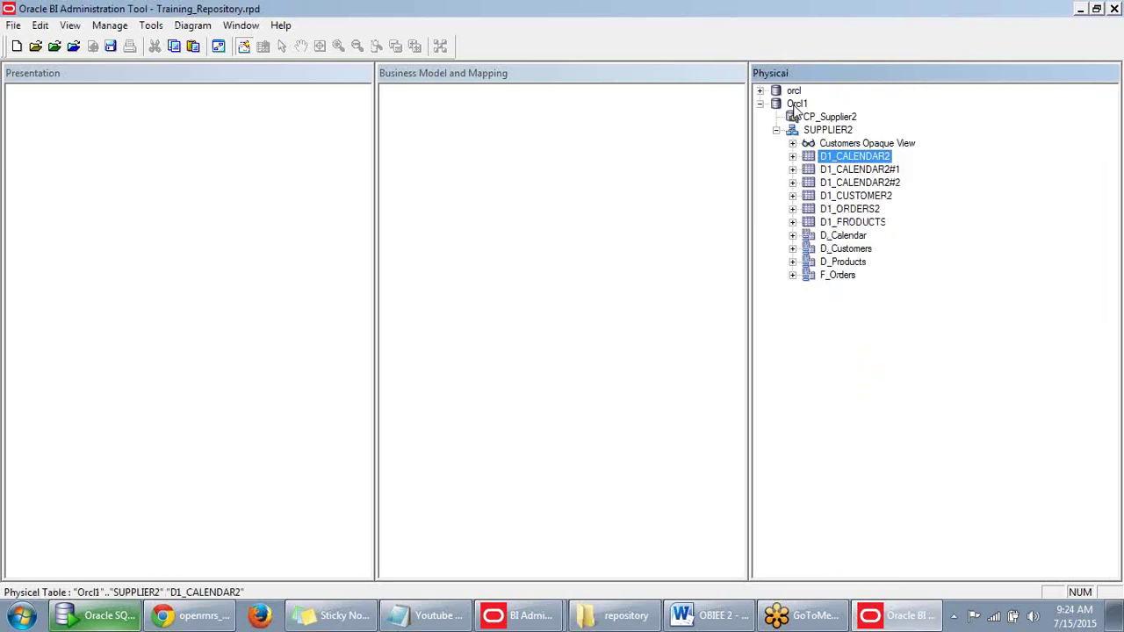
click(793, 156)
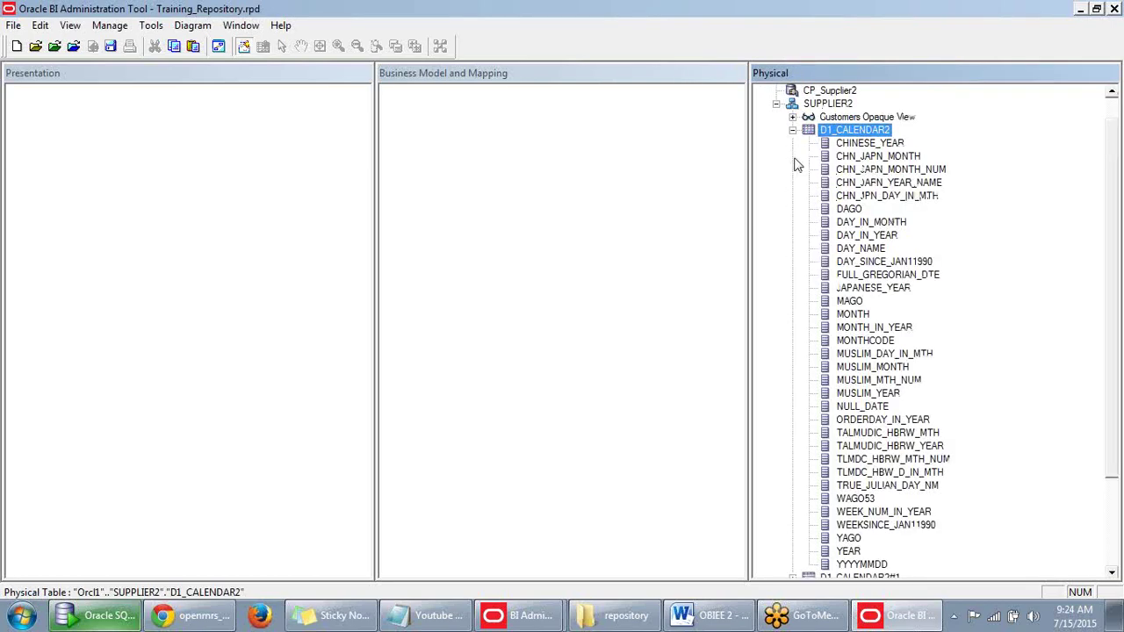
click(793, 132)
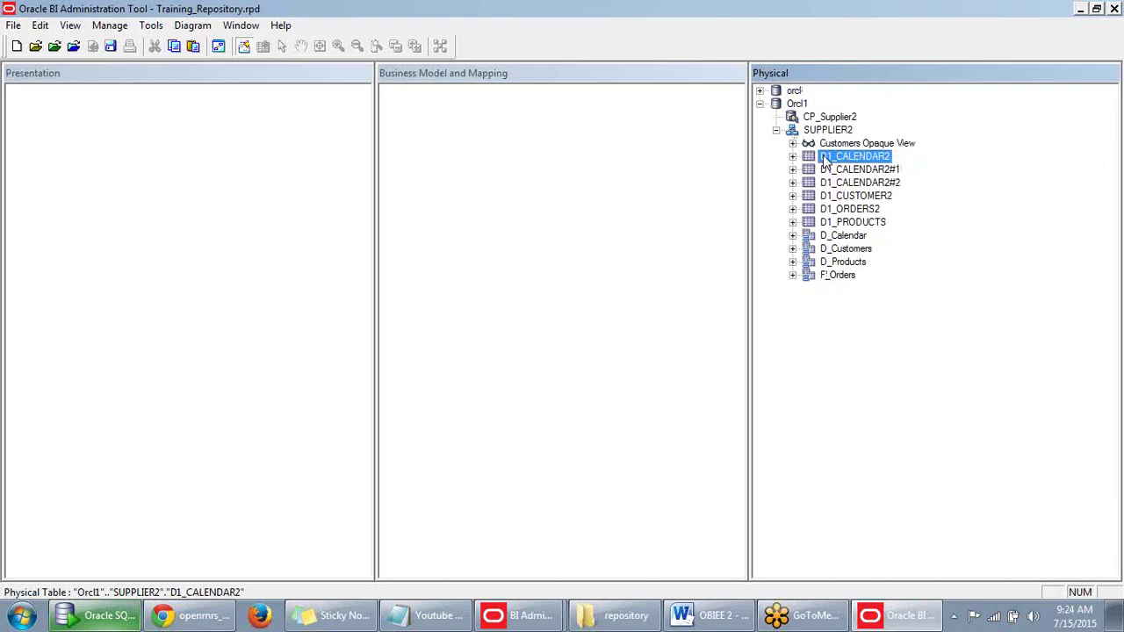
Choose Query Related Objects > All Types for D1_CALENDAR2.
right_click(821, 157)
mouse_move(891, 439)
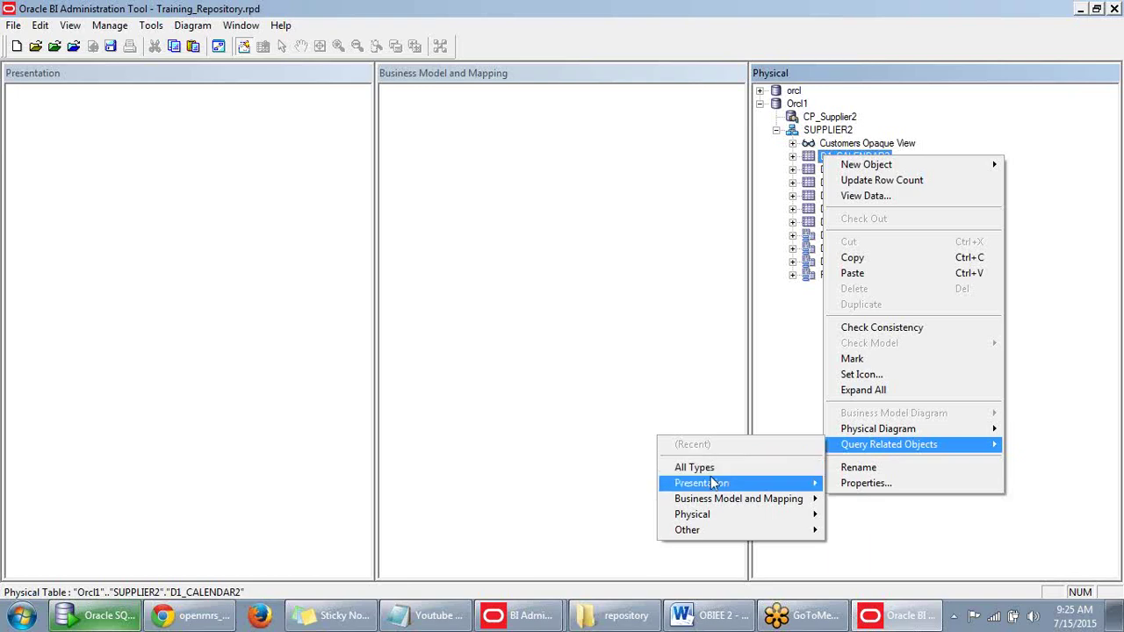
mouse_move(711, 482)
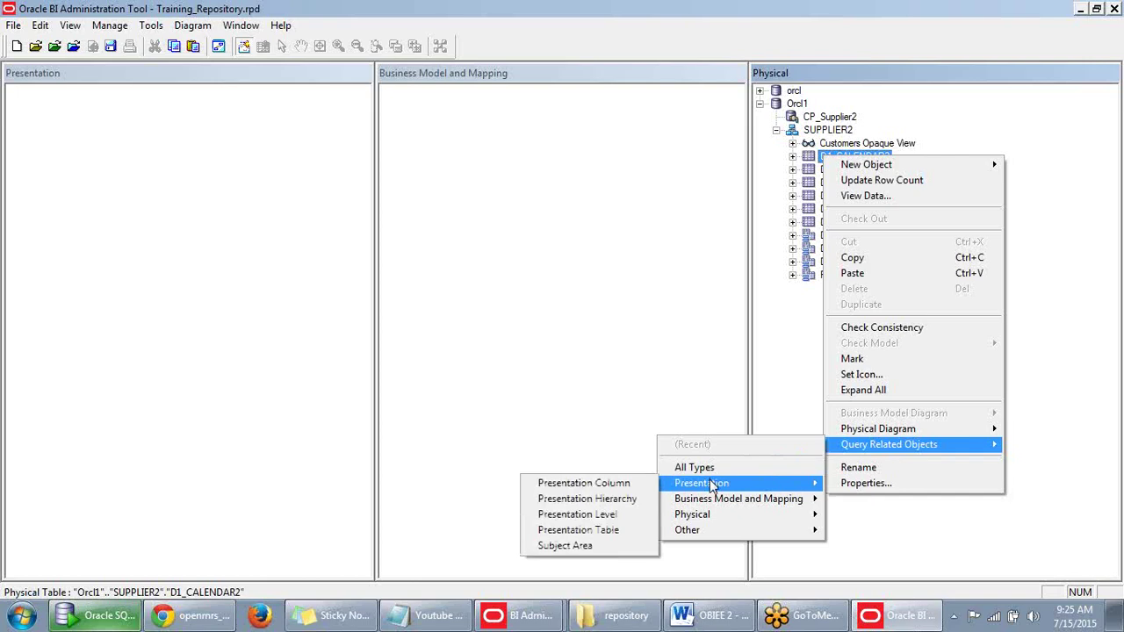
Run the All Types related-objects query for D1_CALENDAR2, returning 71 objects.
click(713, 470)
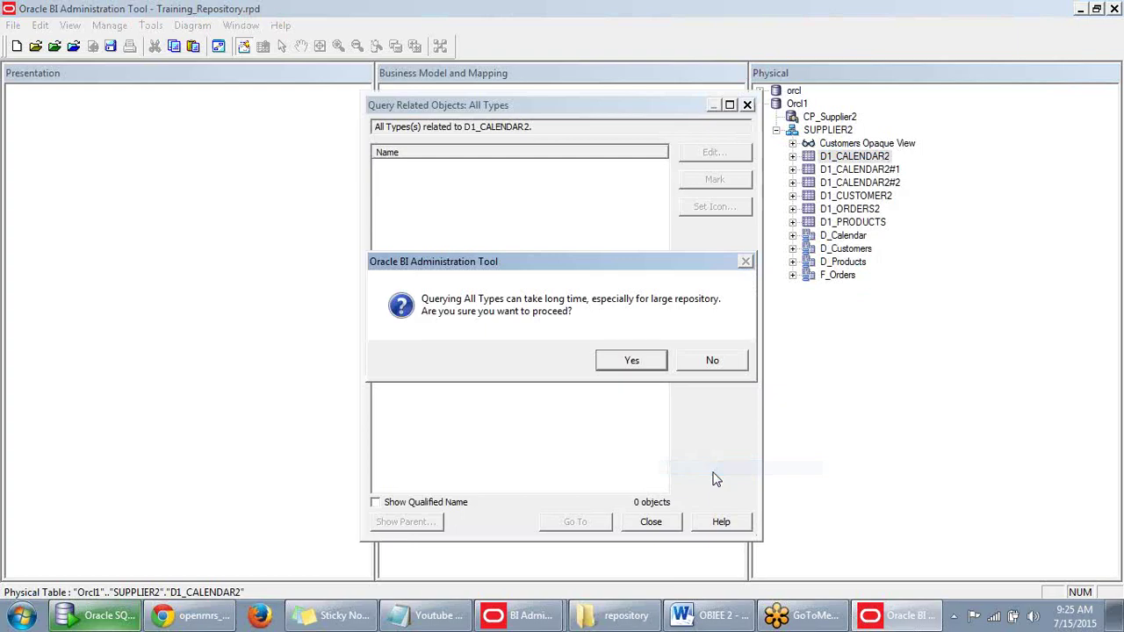
click(648, 363)
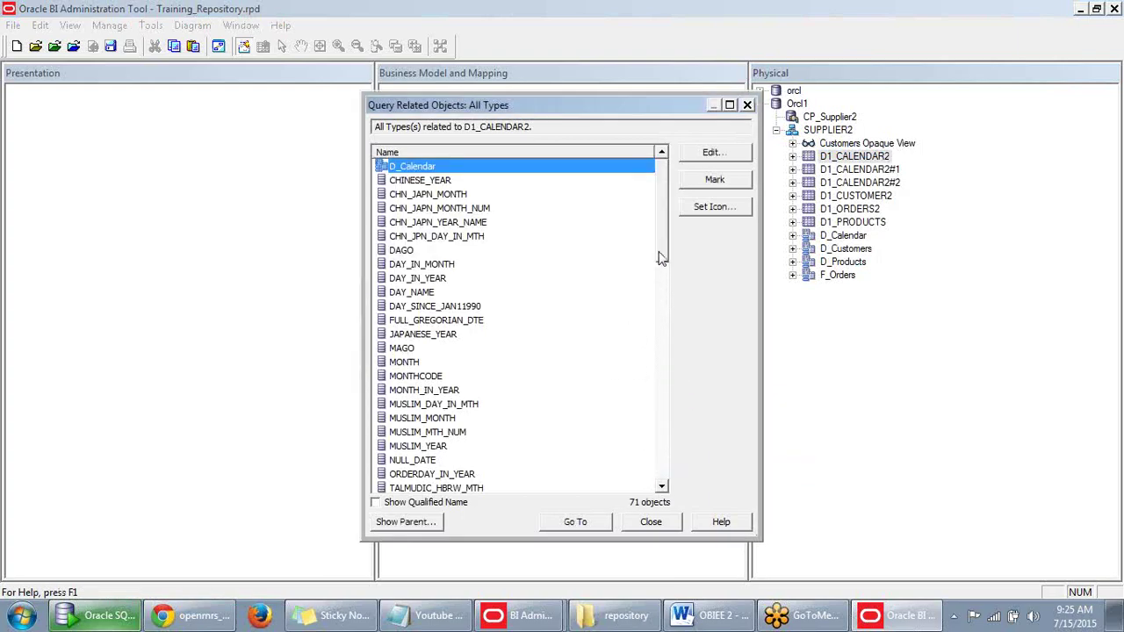
drag(663, 248, 662, 219)
drag(641, 116, 725, 114)
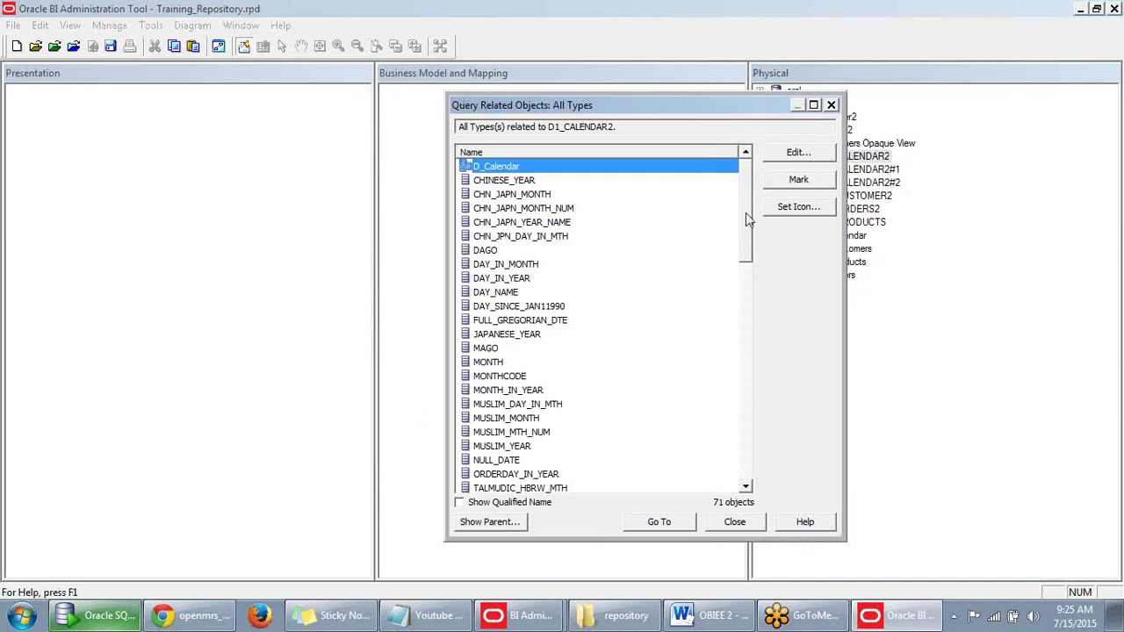
drag(745, 220, 743, 427)
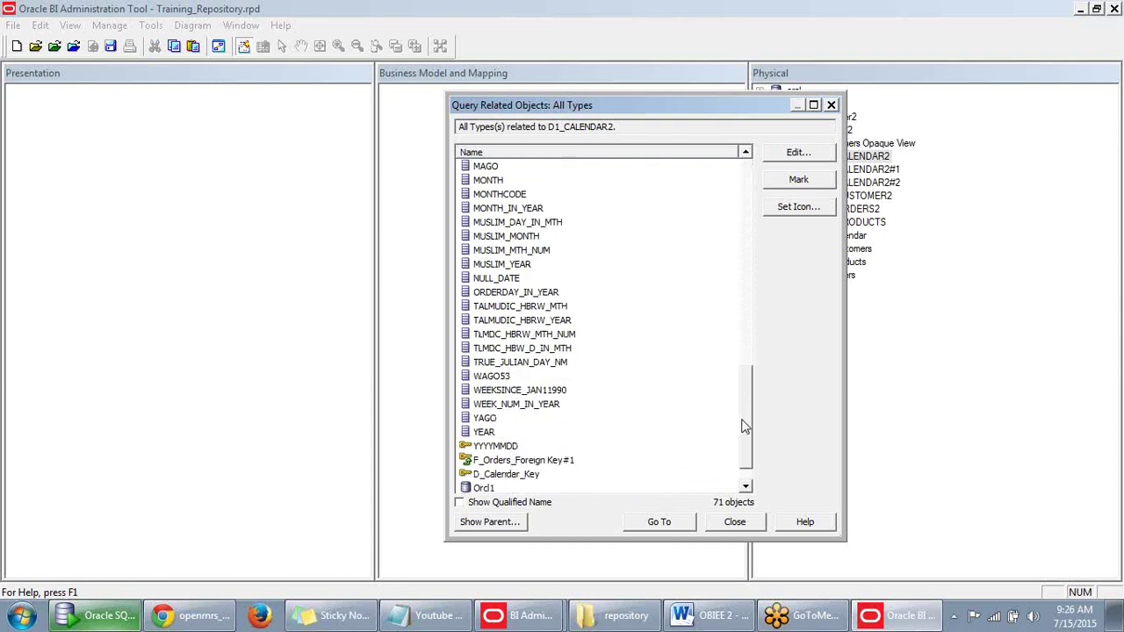
Trace MUSLIM_YEAR's parents to D_Calendar and SUPPLIER2, then close both result windows.
click(500, 266)
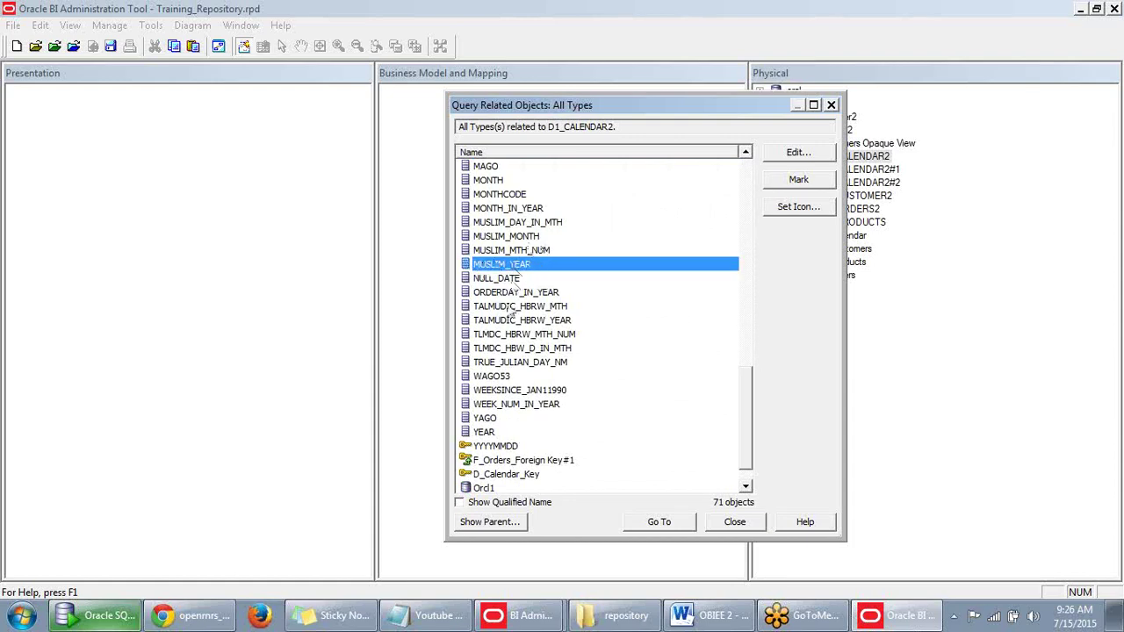
click(492, 524)
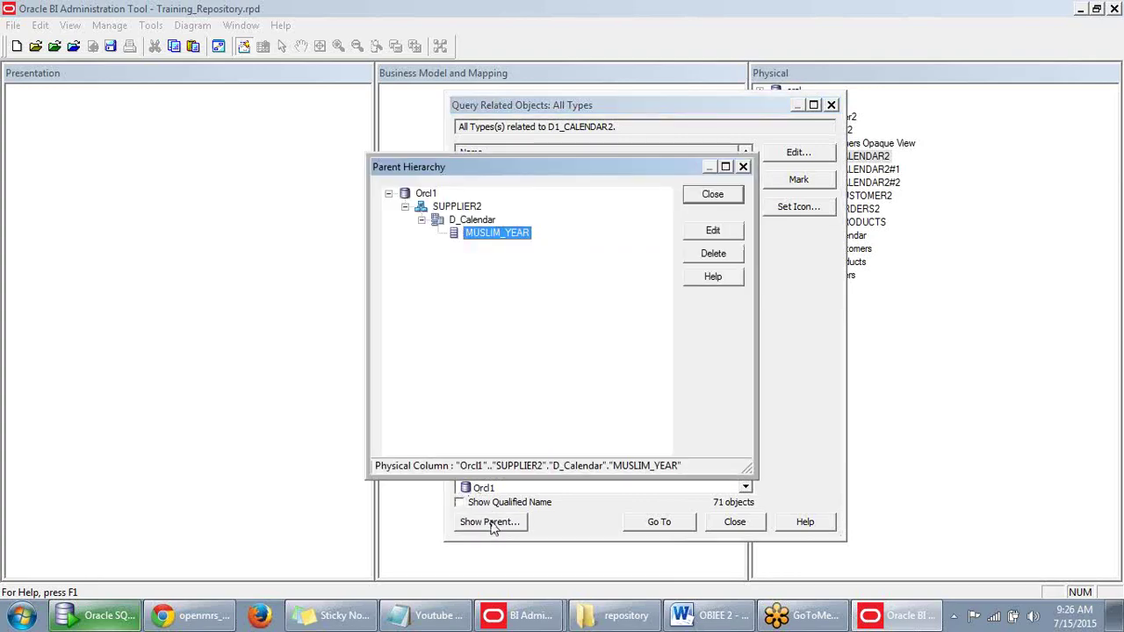
click(470, 220)
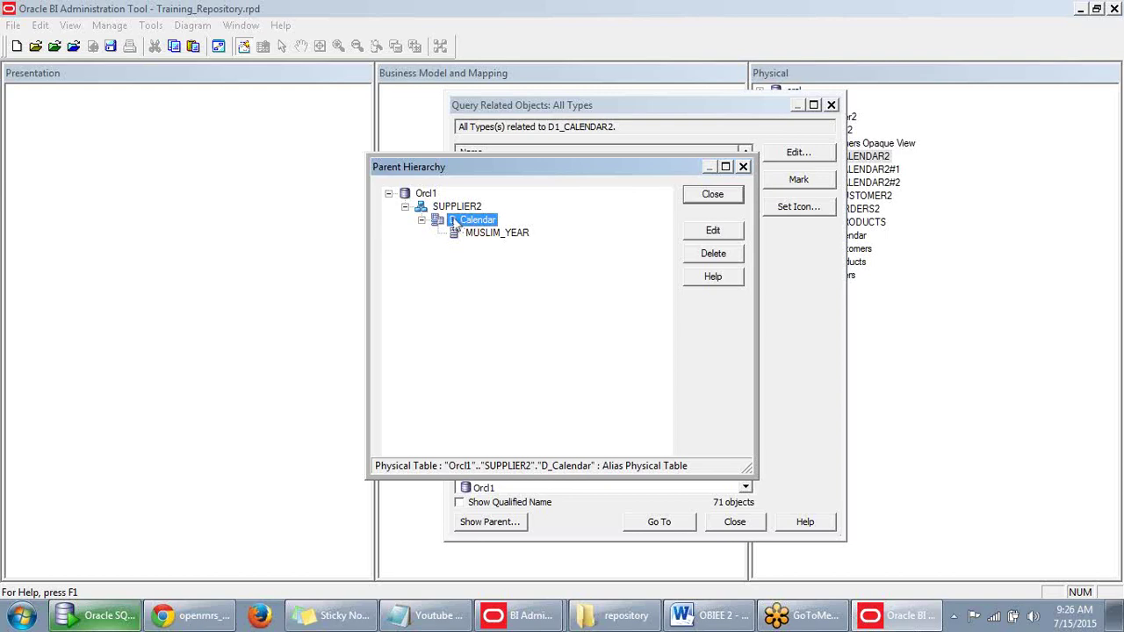
click(454, 211)
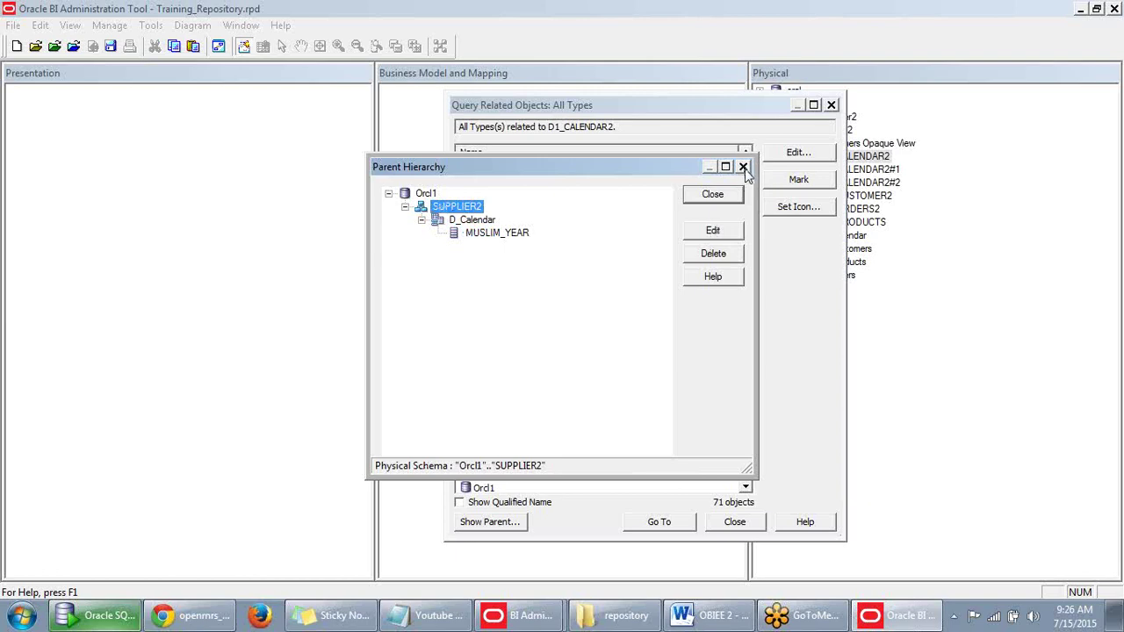
click(743, 168)
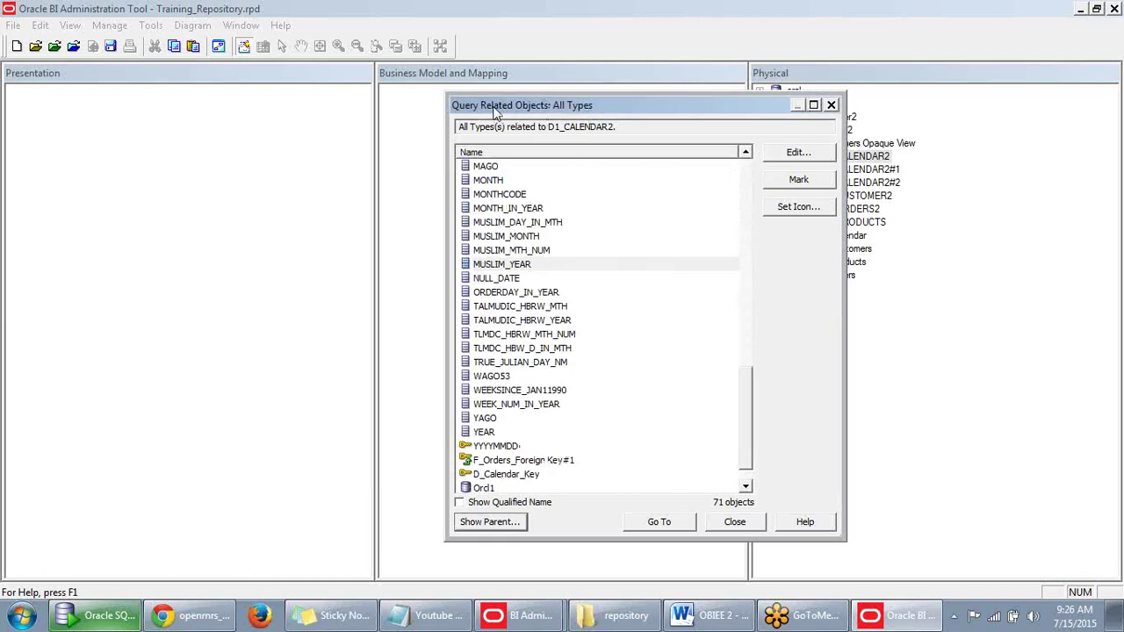
click(830, 105)
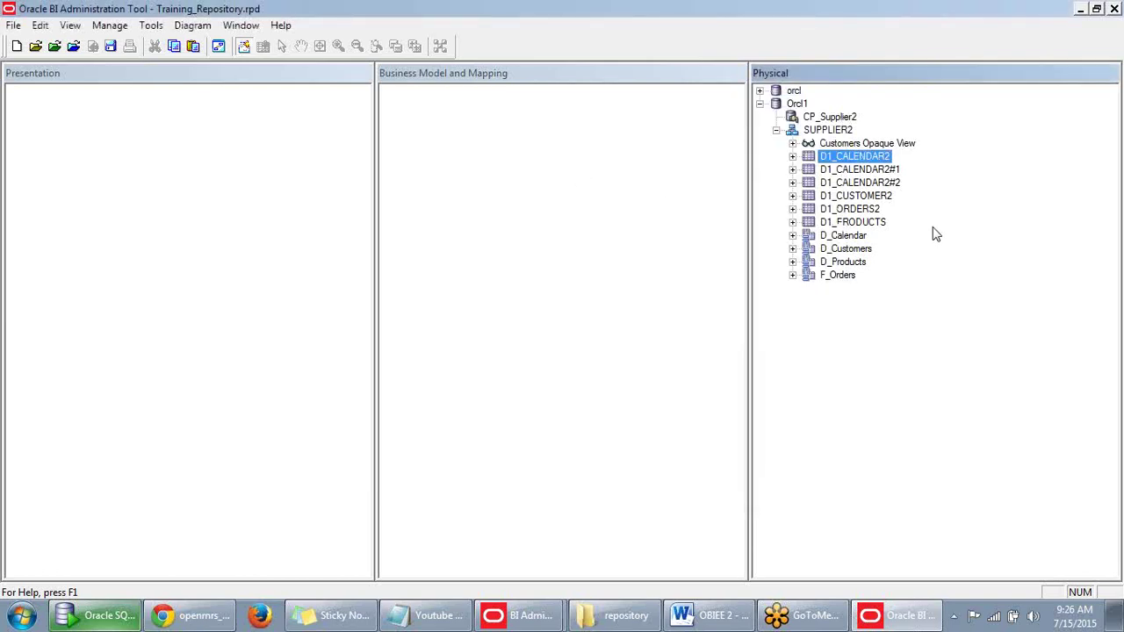
Open D1_CALENDAR2's properties, try the Select table type, and browse Columns, Keys and Foreign Keys.
right_click(848, 164)
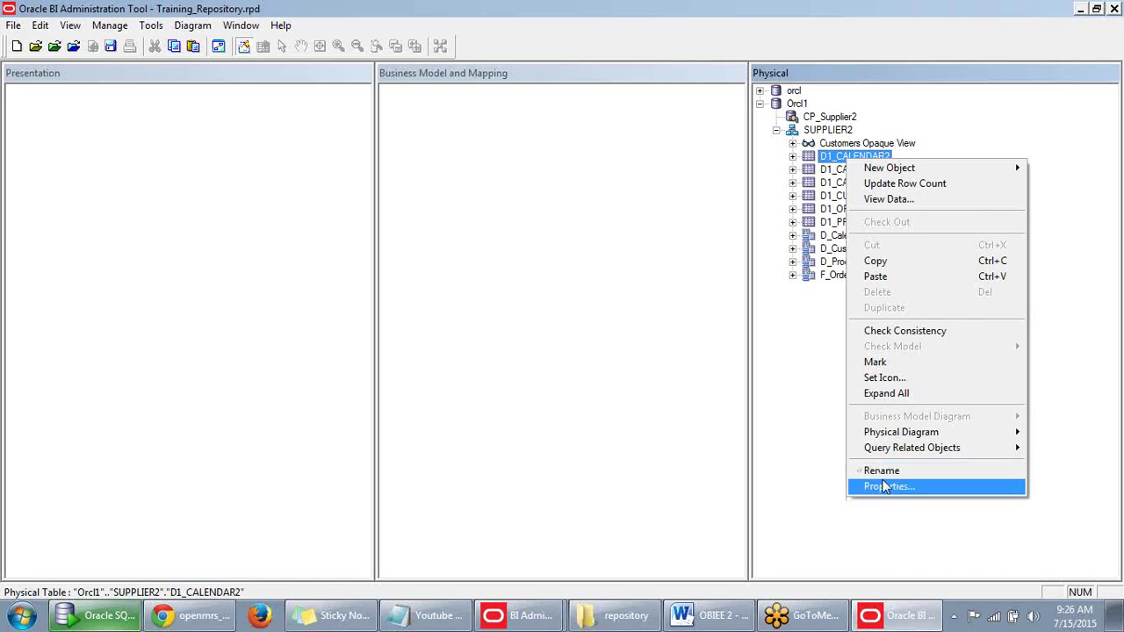
click(882, 488)
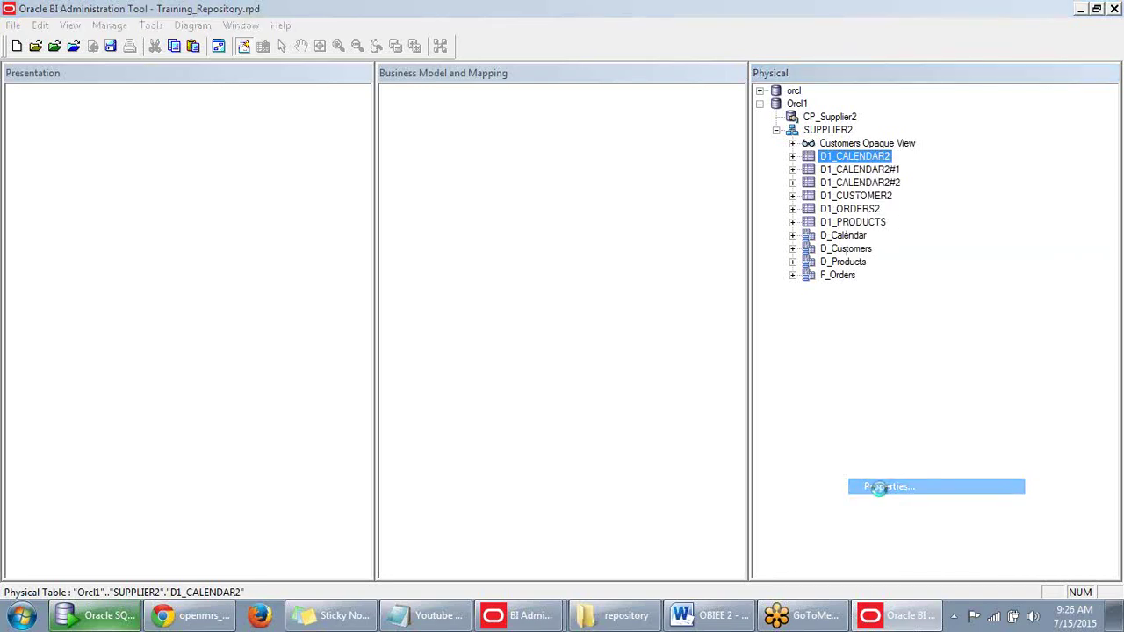
click(425, 155)
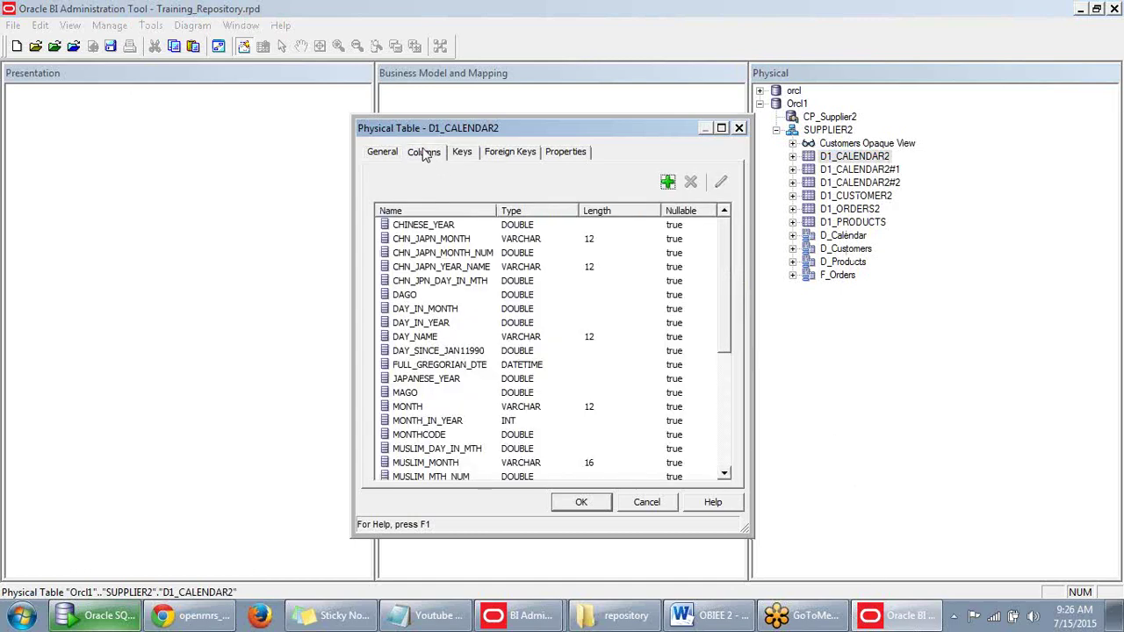
click(388, 154)
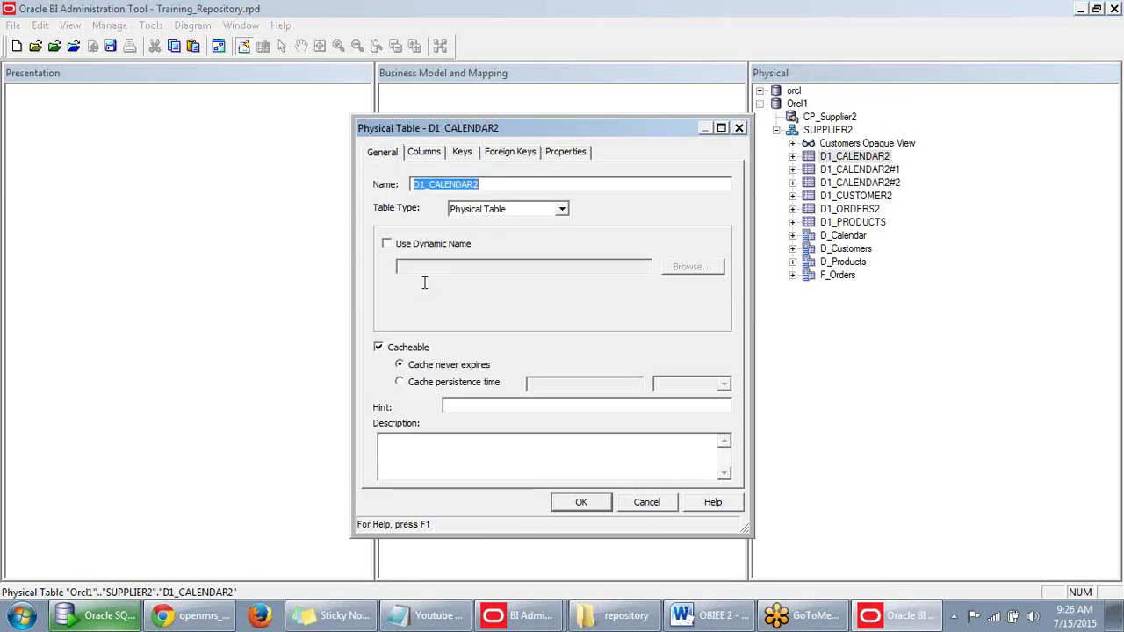
click(561, 211)
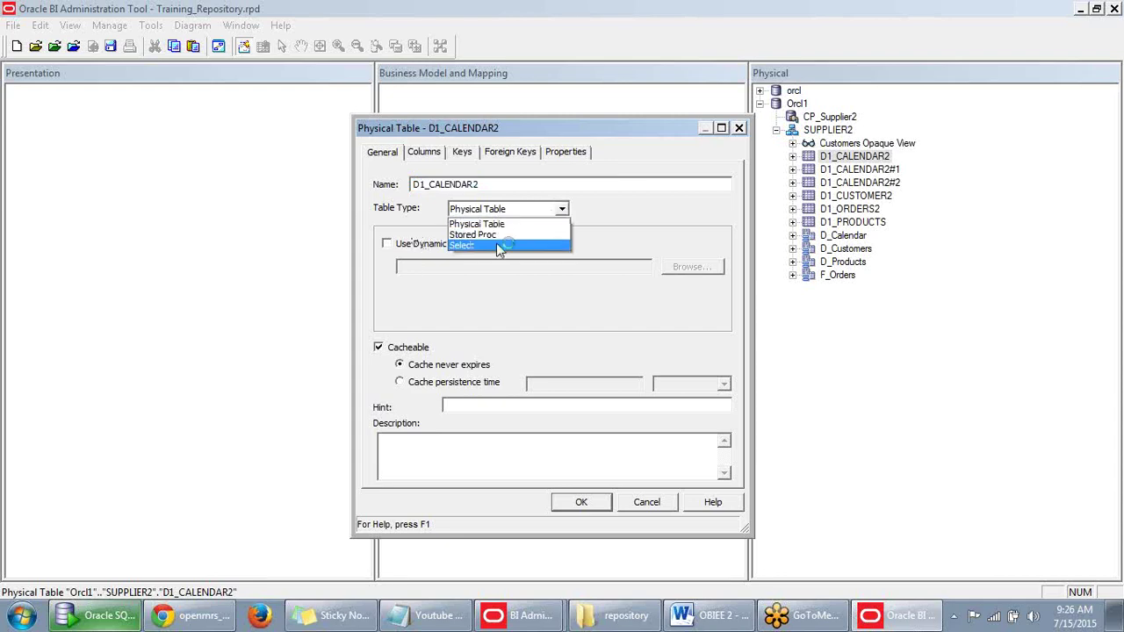
click(497, 247)
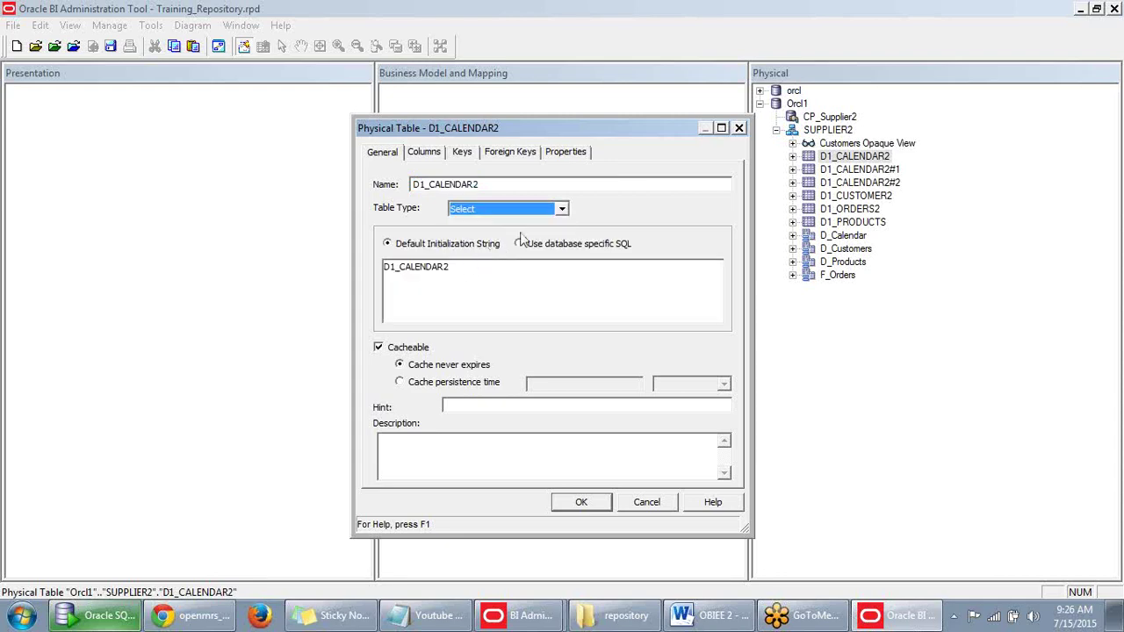
click(426, 155)
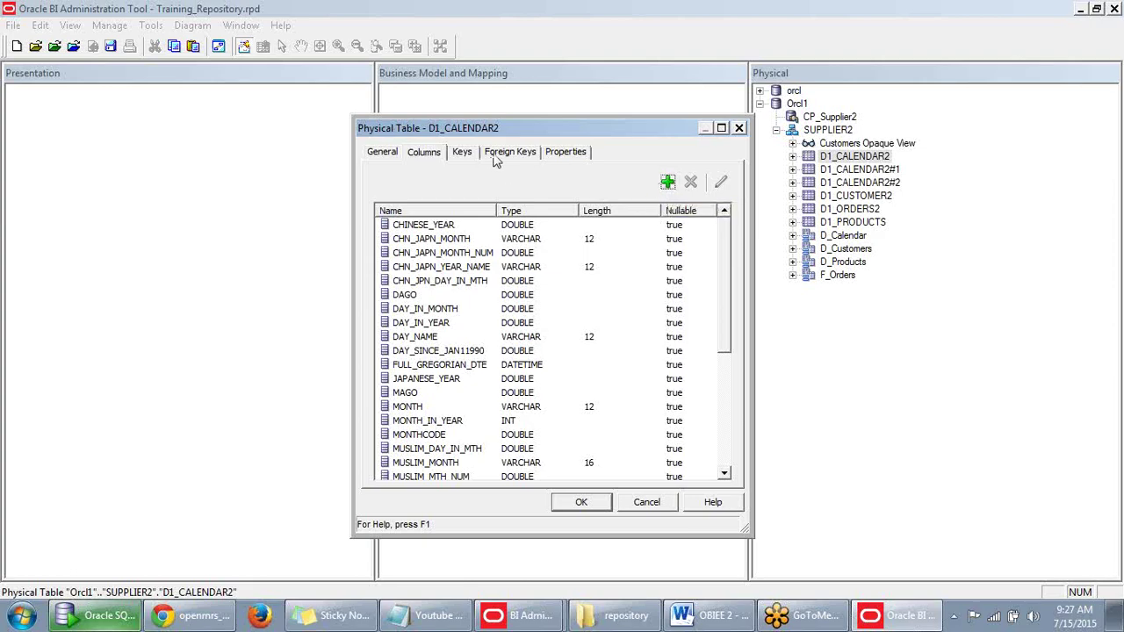
click(461, 155)
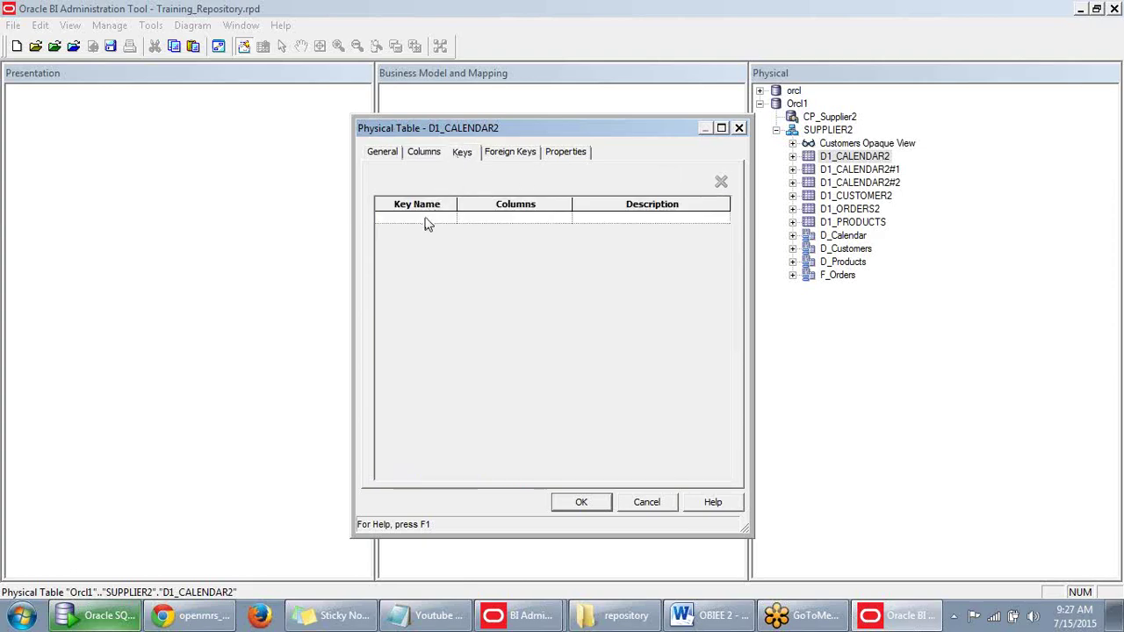
click(511, 156)
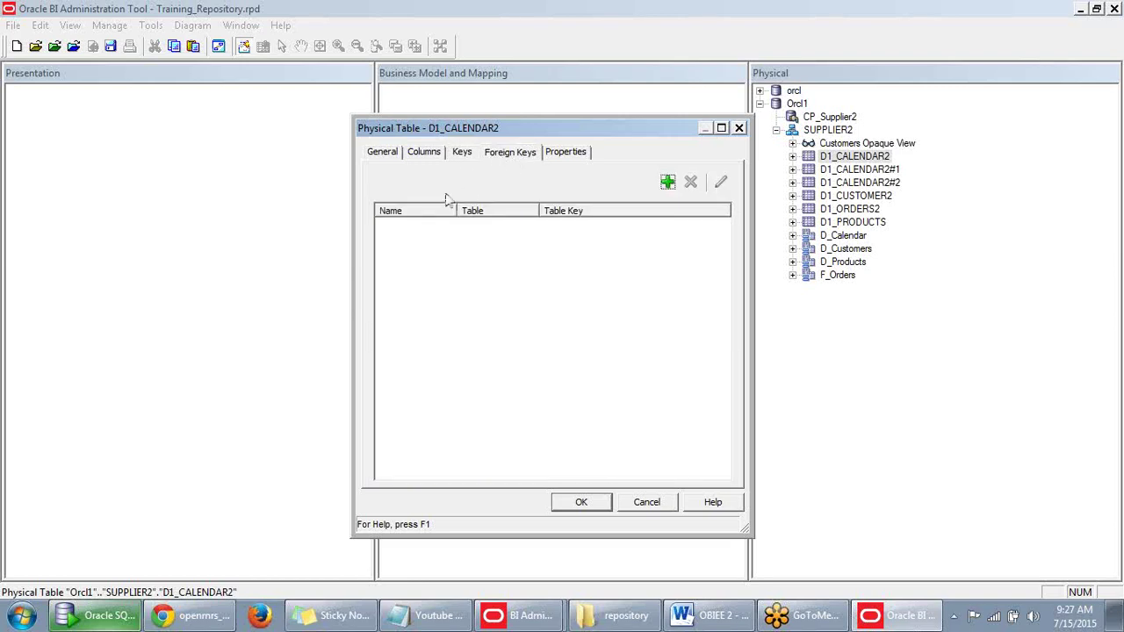
click(458, 156)
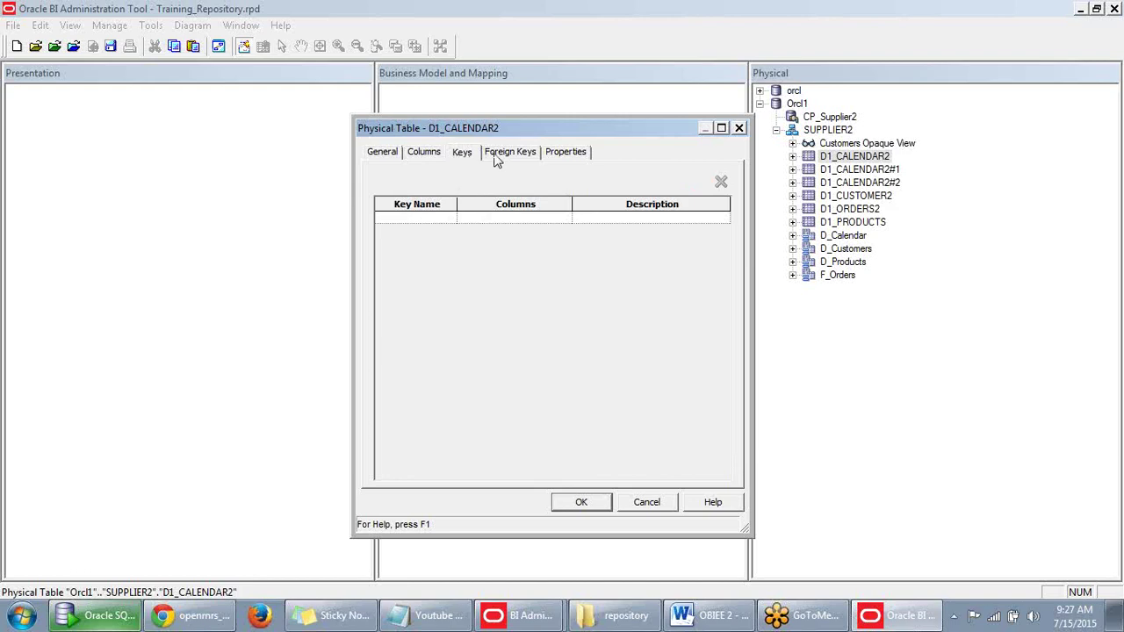
click(496, 163)
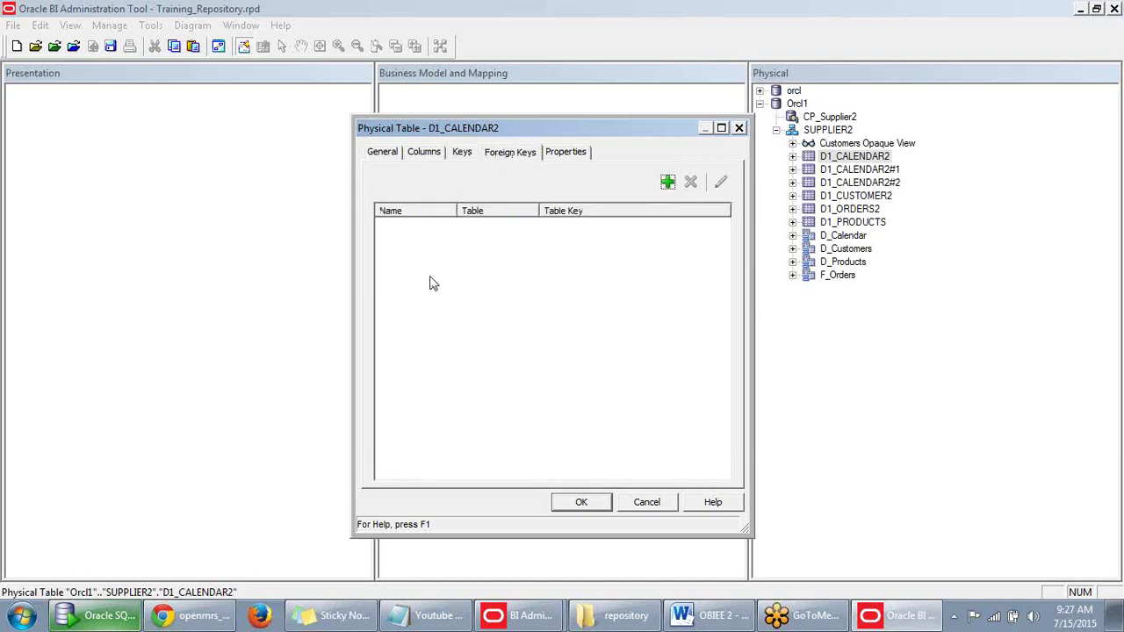
Add a trial property 'dsd' with value 45, clear it, and cancel the dialog.
click(558, 158)
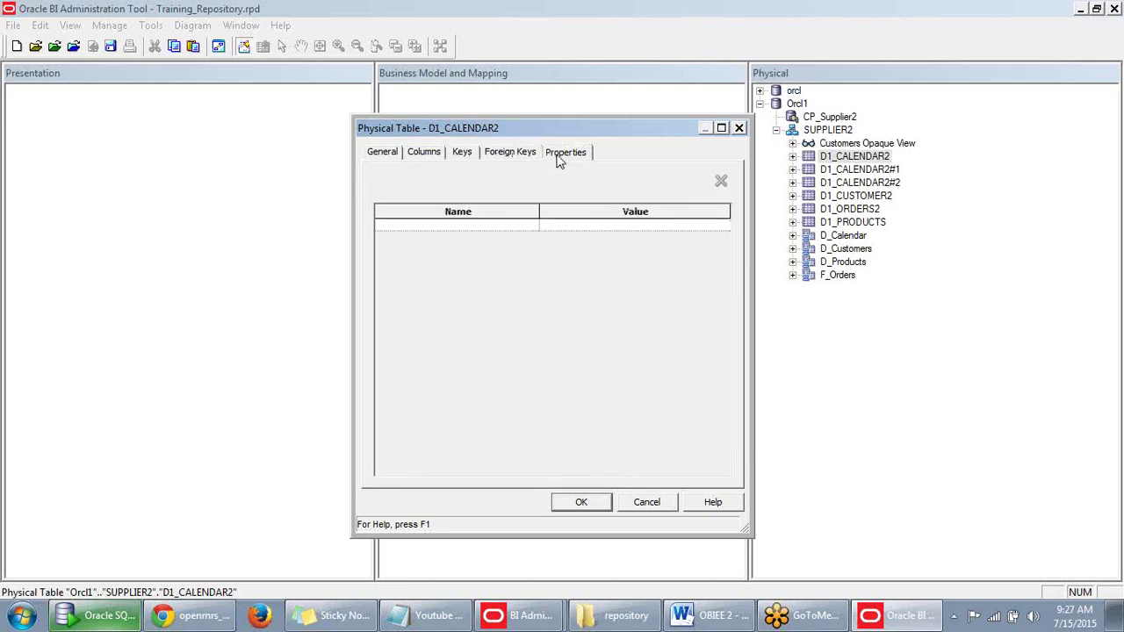
click(500, 224)
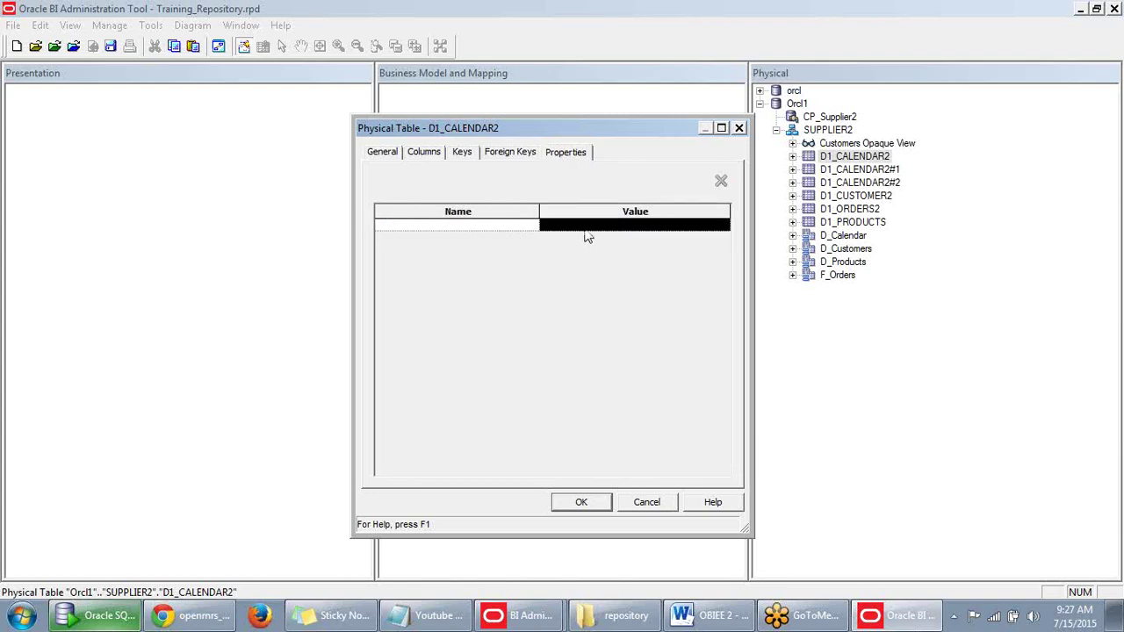
click(585, 229)
click(474, 226)
text(dsd)
click(571, 227)
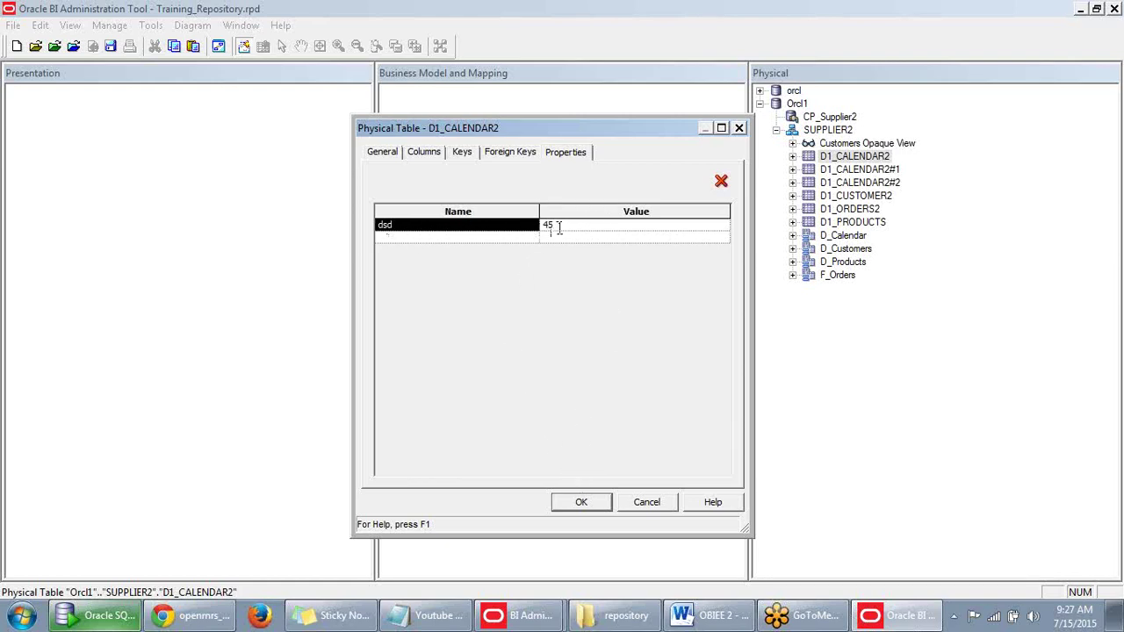
drag(559, 227, 514, 228)
key(BackSpace)
click(471, 224)
key(BackSpace)
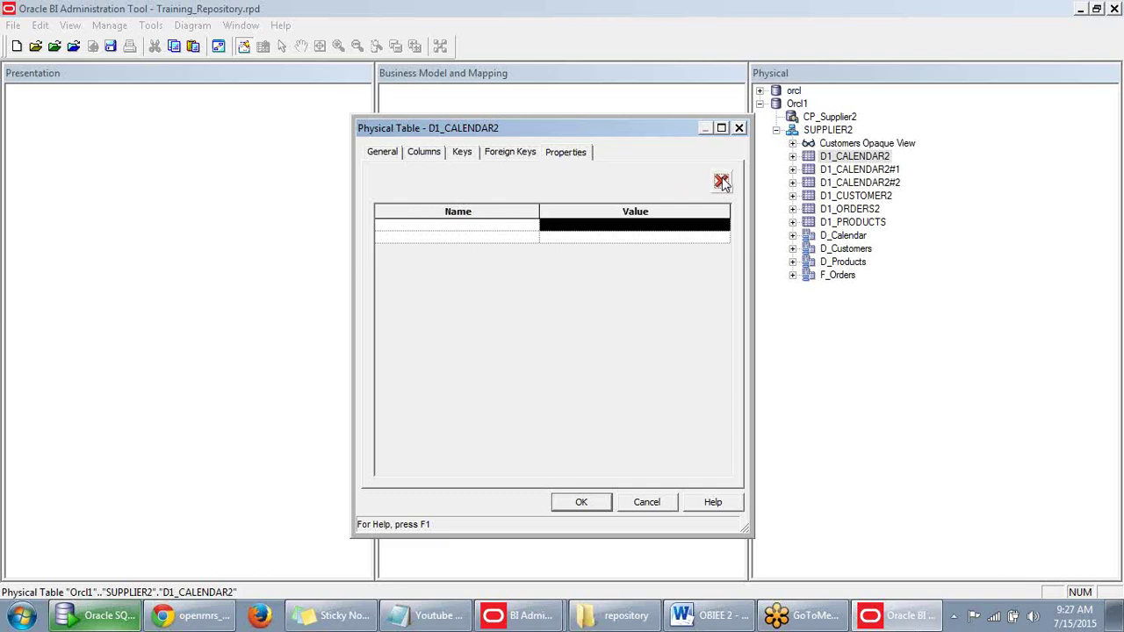
click(657, 501)
Reopen D1_CALENDAR2's properties and look through its Foreign Keys, Keys, Columns, General and Properties tabs.
click(900, 393)
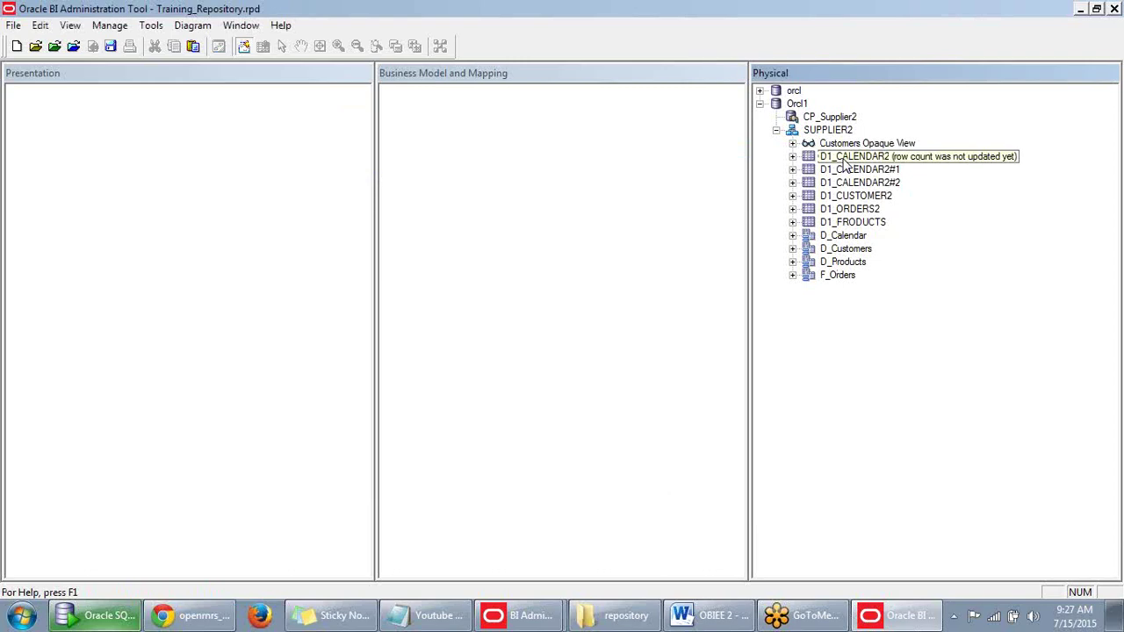
double_click(825, 158)
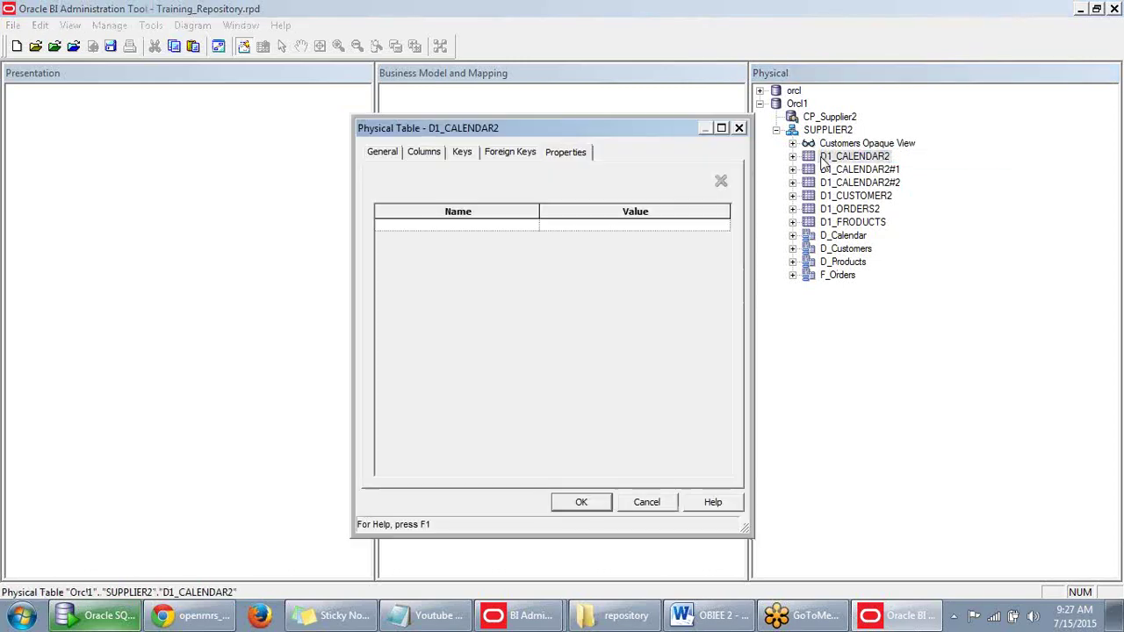
click(514, 155)
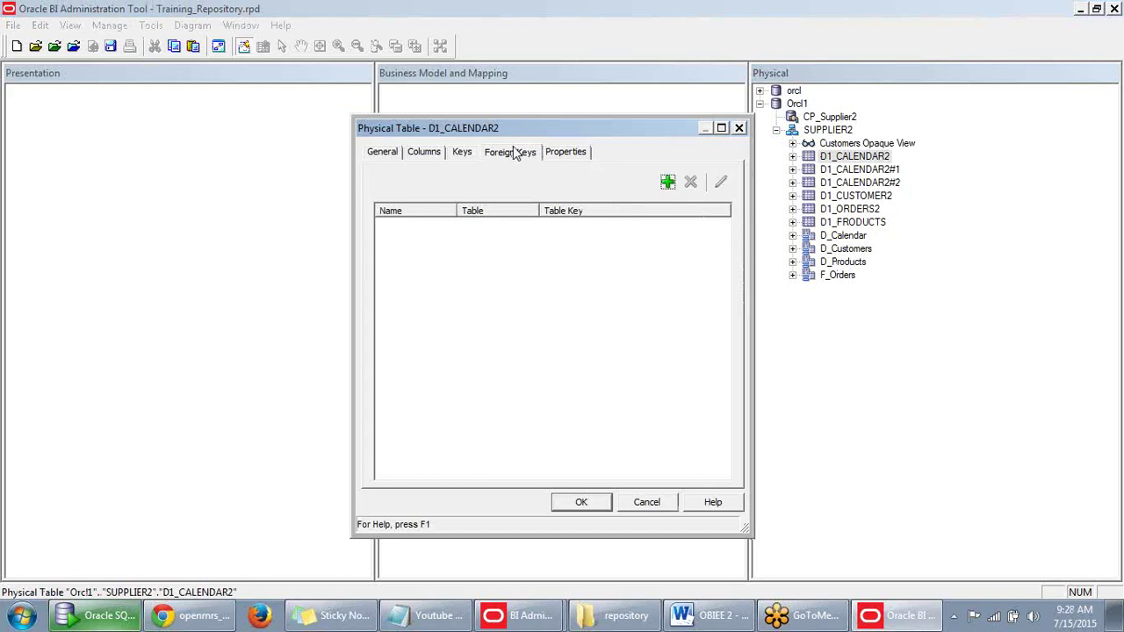
click(562, 155)
click(517, 155)
click(467, 156)
click(428, 156)
click(386, 158)
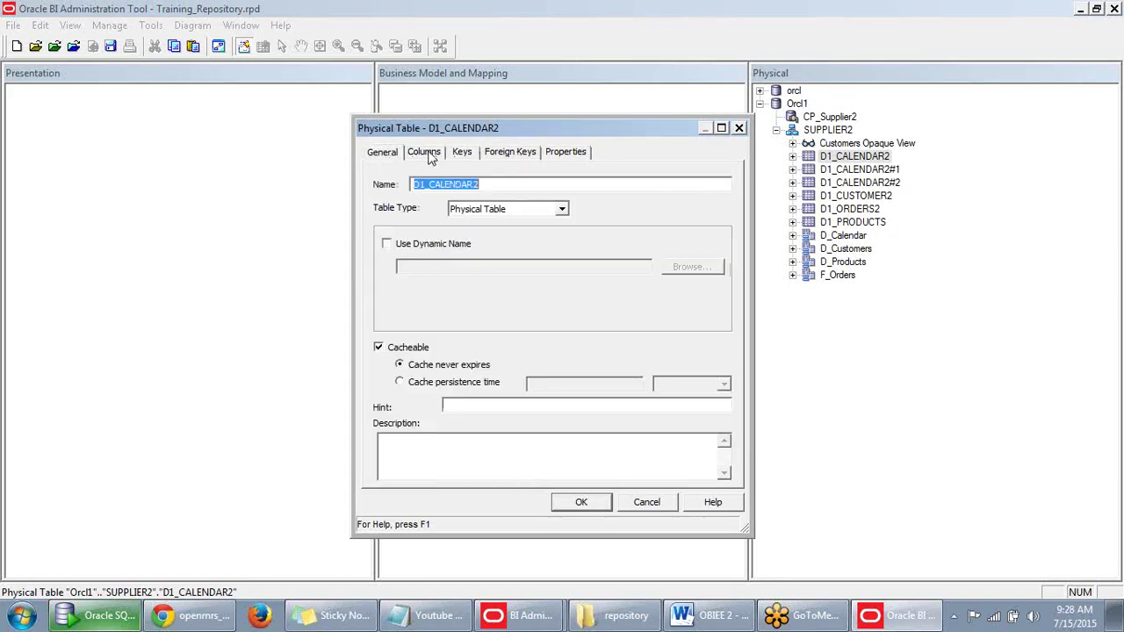
click(569, 157)
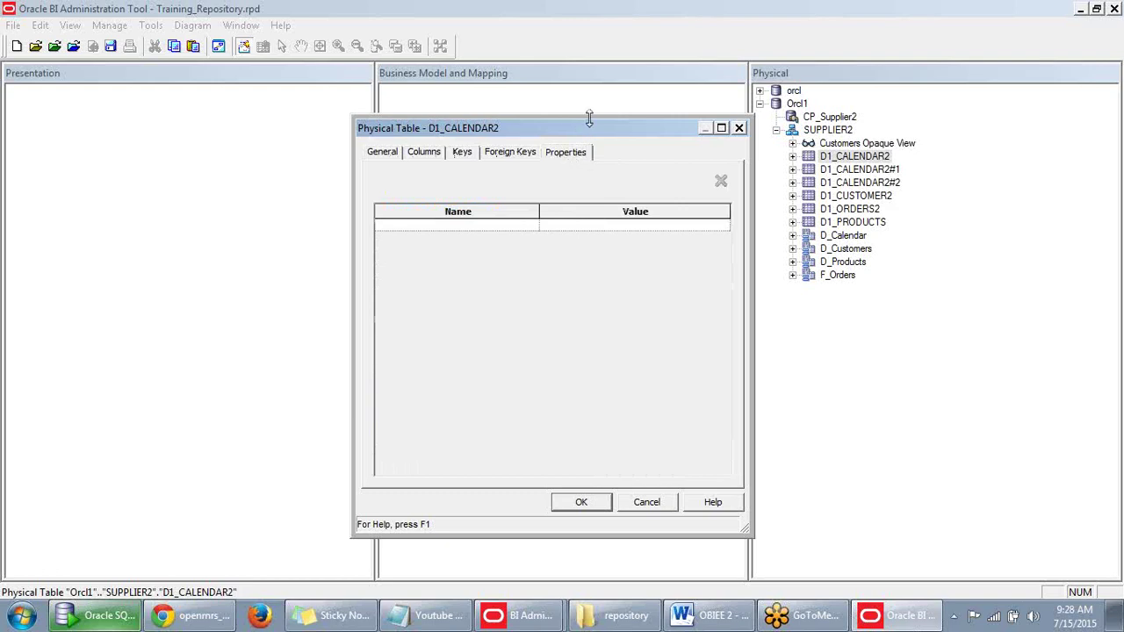
drag(591, 136, 597, 125)
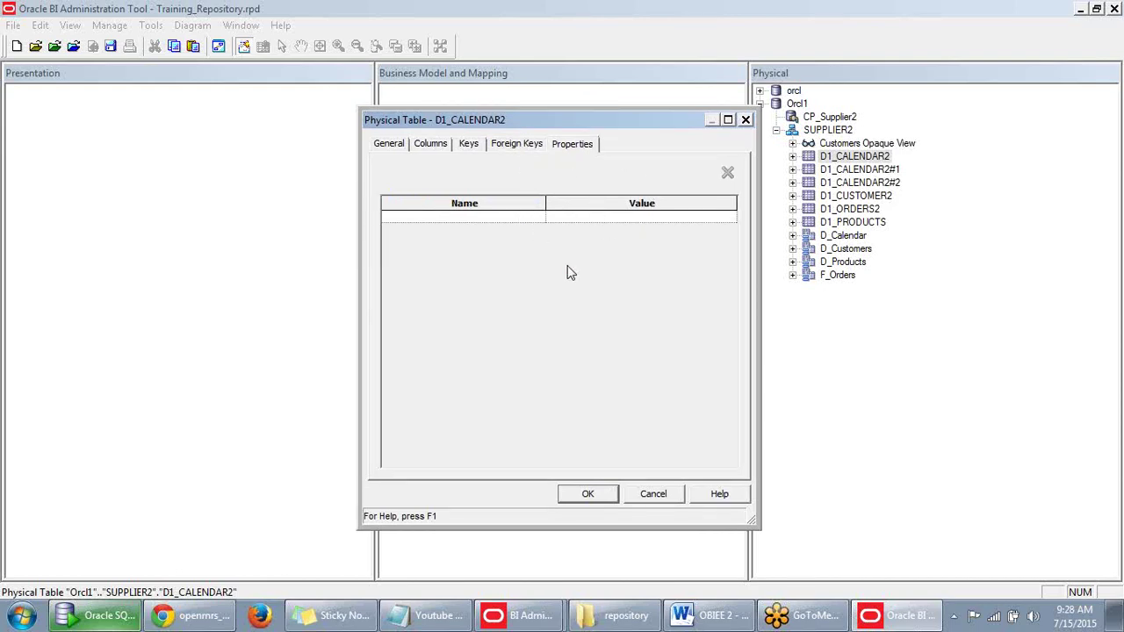
Read the F1 help on physical tables, close it, and cancel the D1_CALENDAR2 dialog.
key(F1)
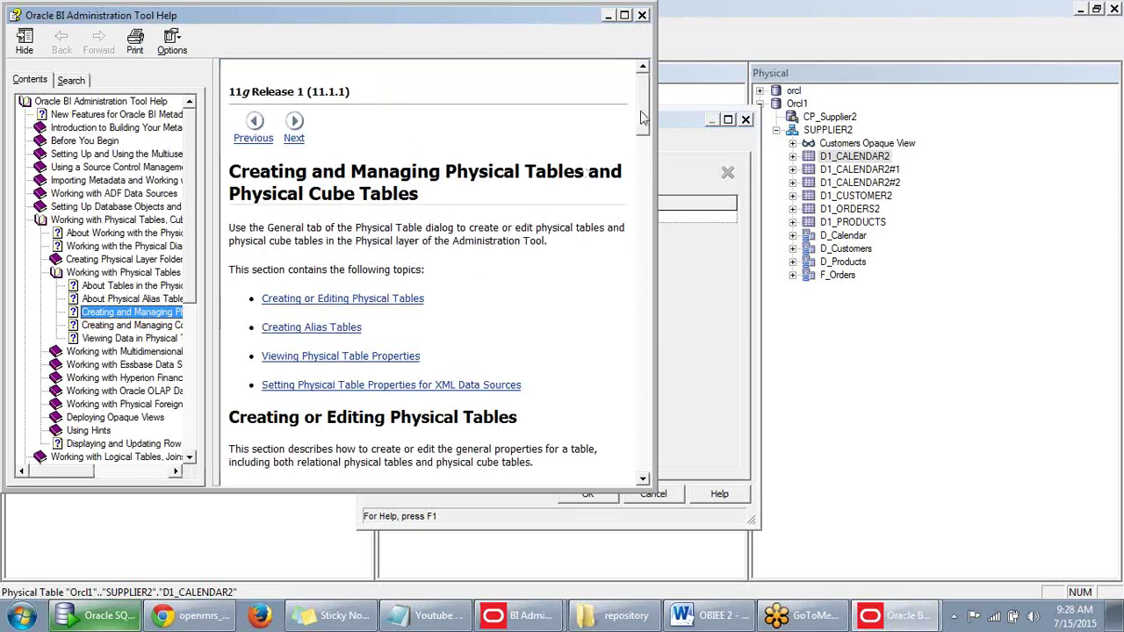
drag(642, 118, 650, 54)
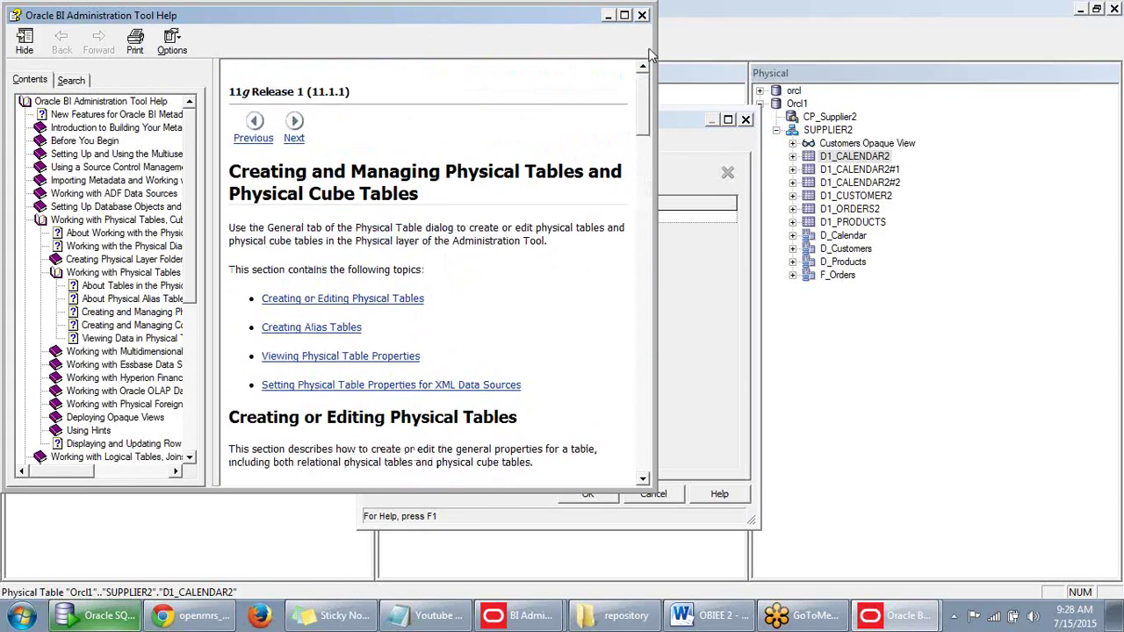
click(646, 16)
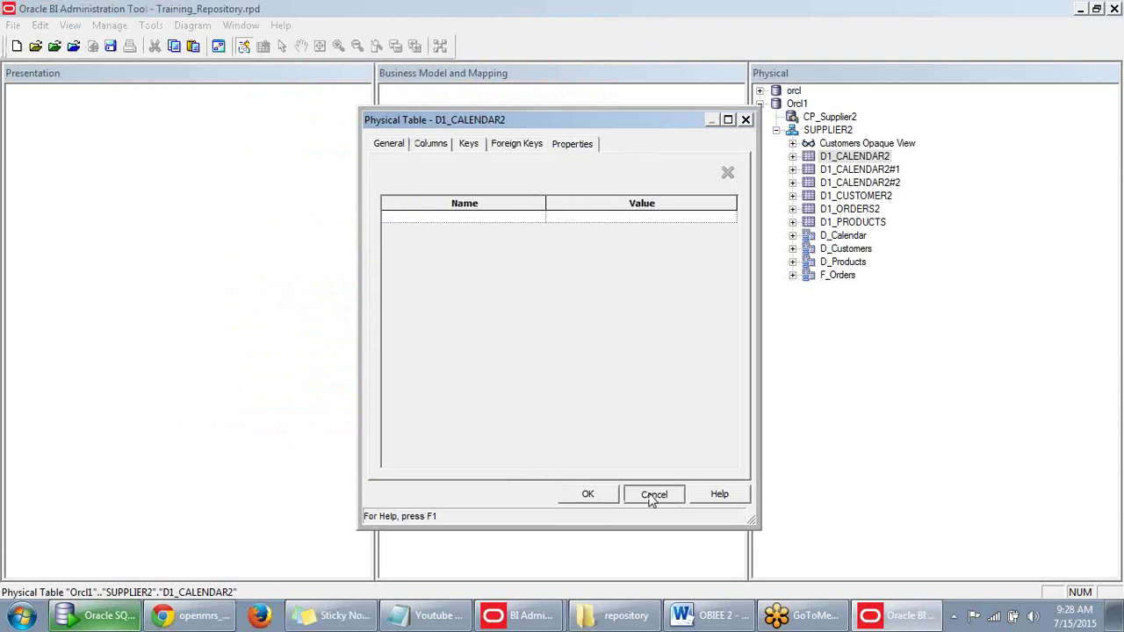
click(653, 495)
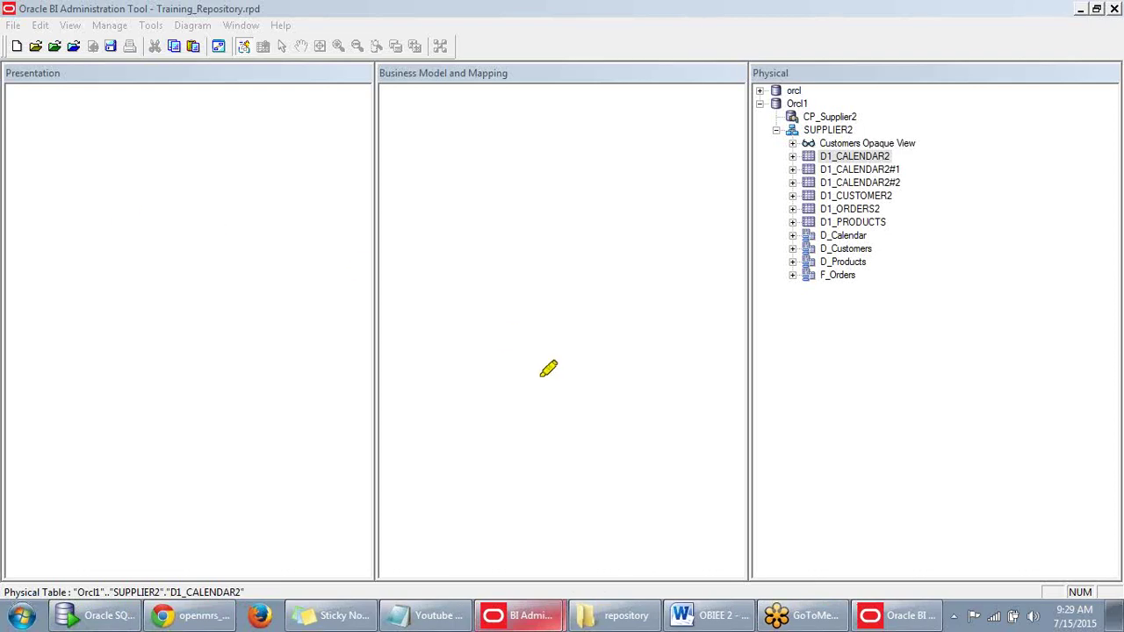
drag(825, 158, 891, 151)
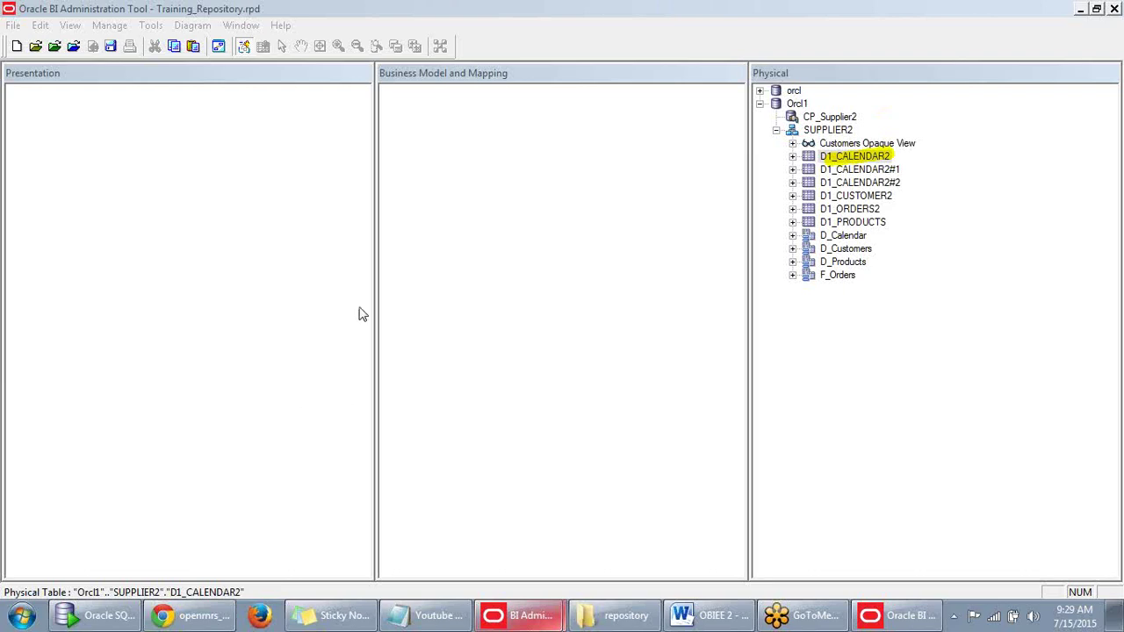
click(475, 173)
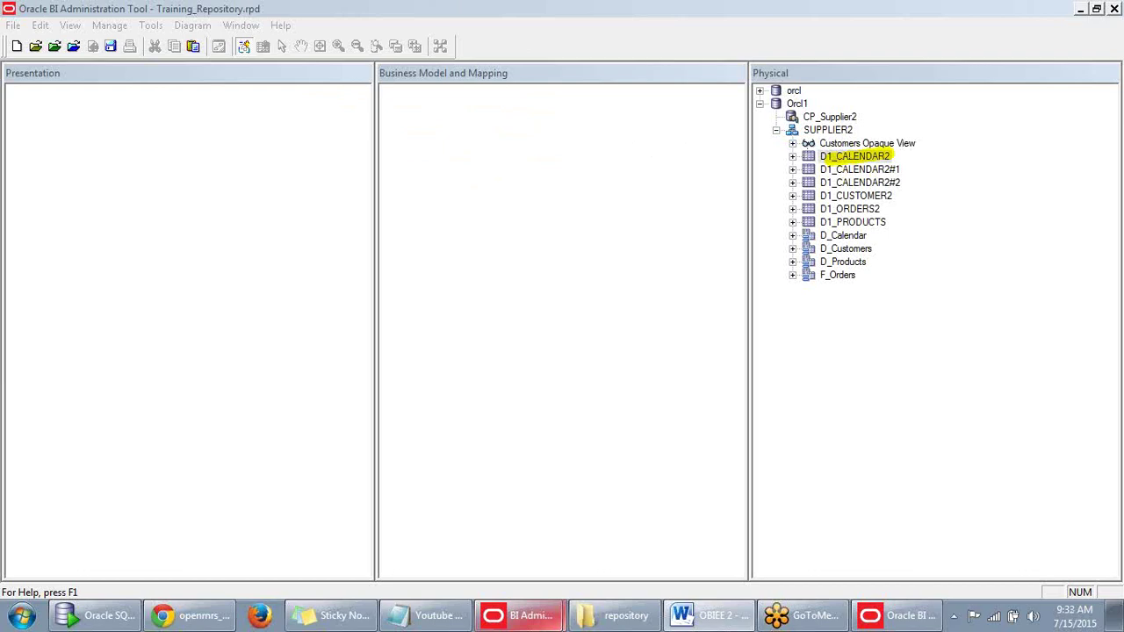
mouse_move(69, 84)
mouse_down()
mouse_move(137, 504)
mouse_move(992, 136)
mouse_move(2, 180)
mouse_up()
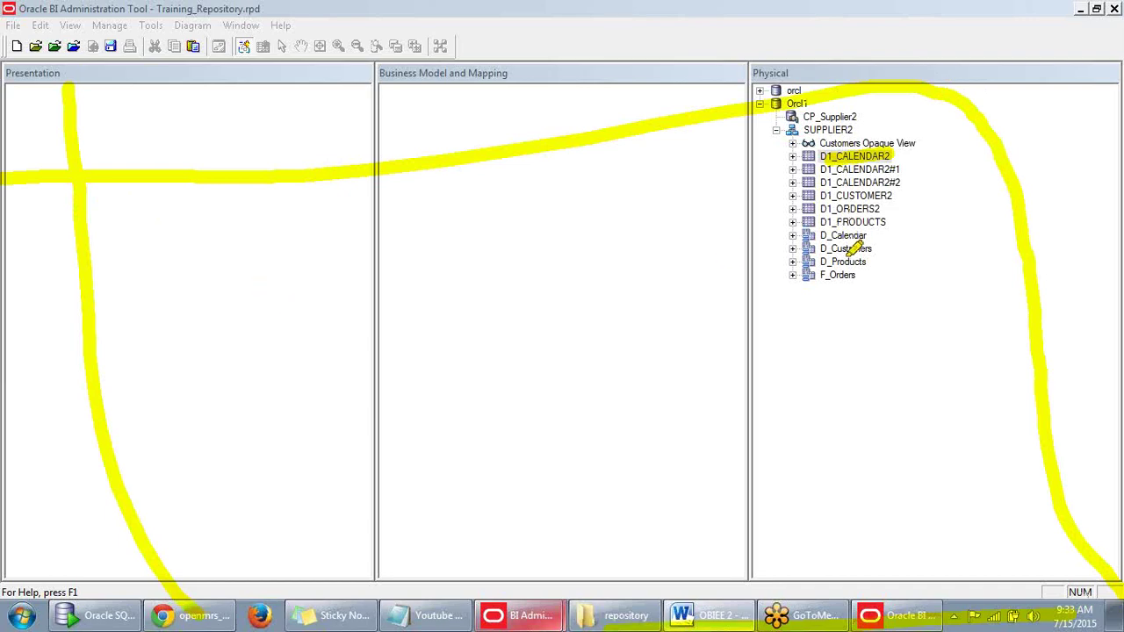
drag(846, 312, 621, 297)
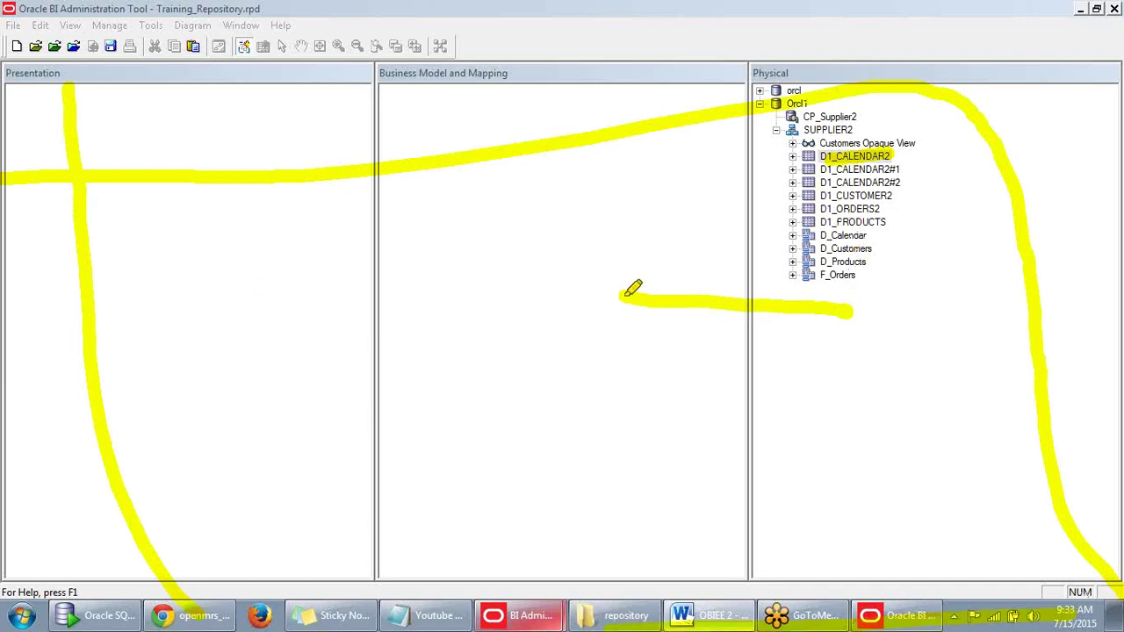
drag(848, 311, 581, 345)
drag(850, 312, 548, 435)
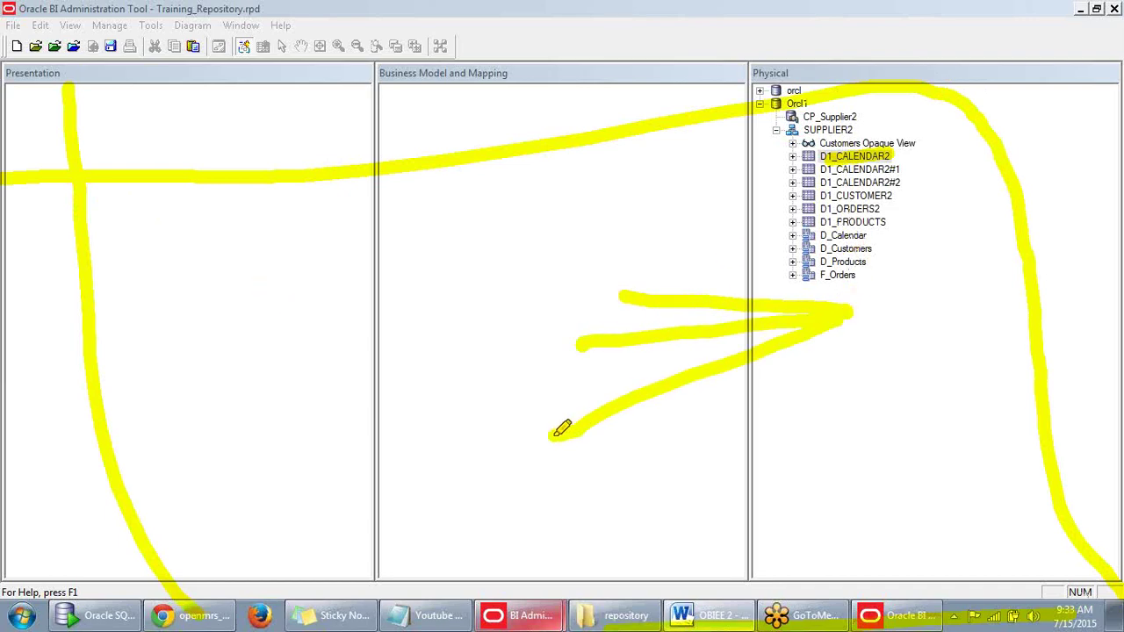
mouse_move(462, 336)
mouse_down()
mouse_move(459, 308)
mouse_move(491, 301)
mouse_move(530, 254)
mouse_move(536, 305)
mouse_move(502, 331)
mouse_move(525, 355)
mouse_move(558, 349)
mouse_move(560, 359)
mouse_up()
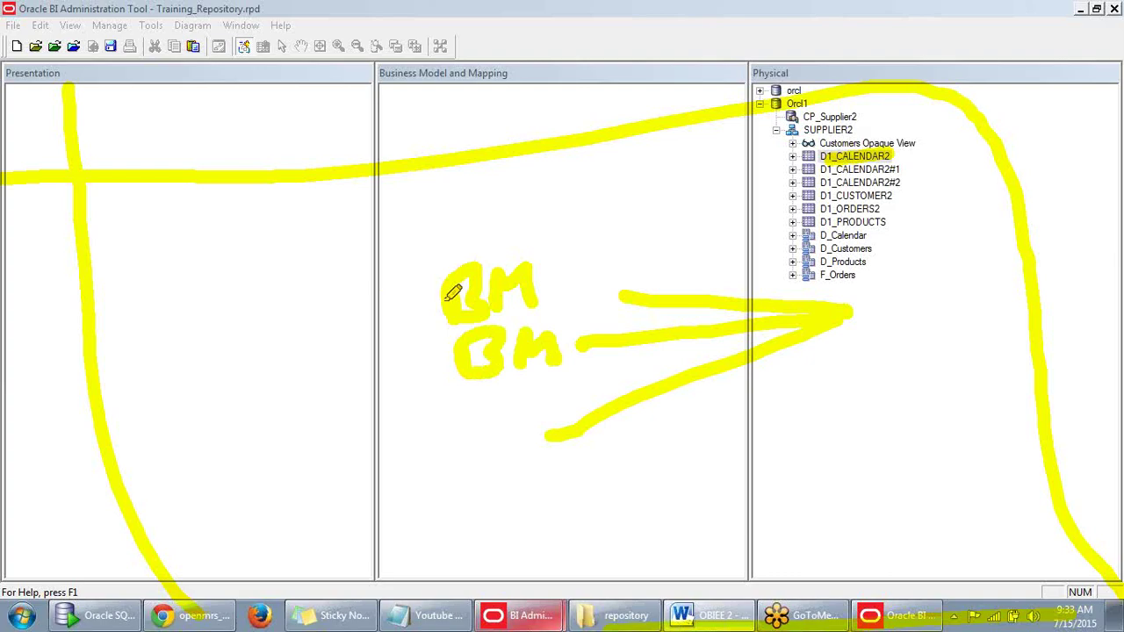
drag(444, 298, 275, 249)
drag(440, 299, 225, 311)
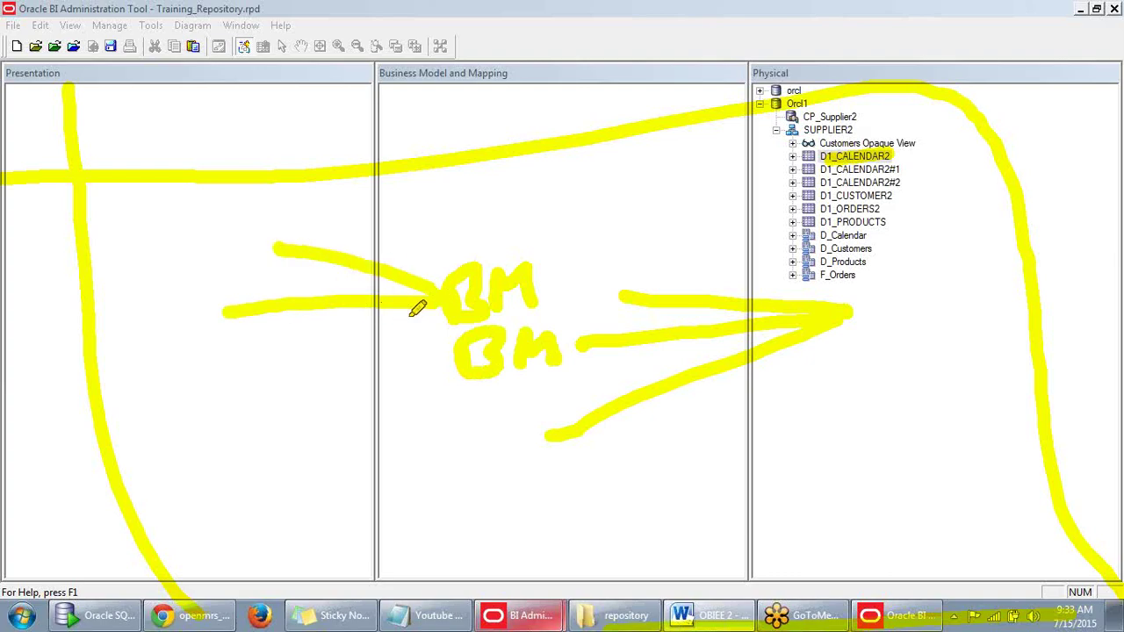
drag(443, 302, 207, 373)
mouse_move(154, 230)
mouse_down()
mouse_move(180, 256)
mouse_move(167, 275)
mouse_up()
mouse_move(188, 256)
mouse_down()
mouse_move(205, 238)
mouse_move(251, 243)
mouse_move(252, 255)
mouse_up()
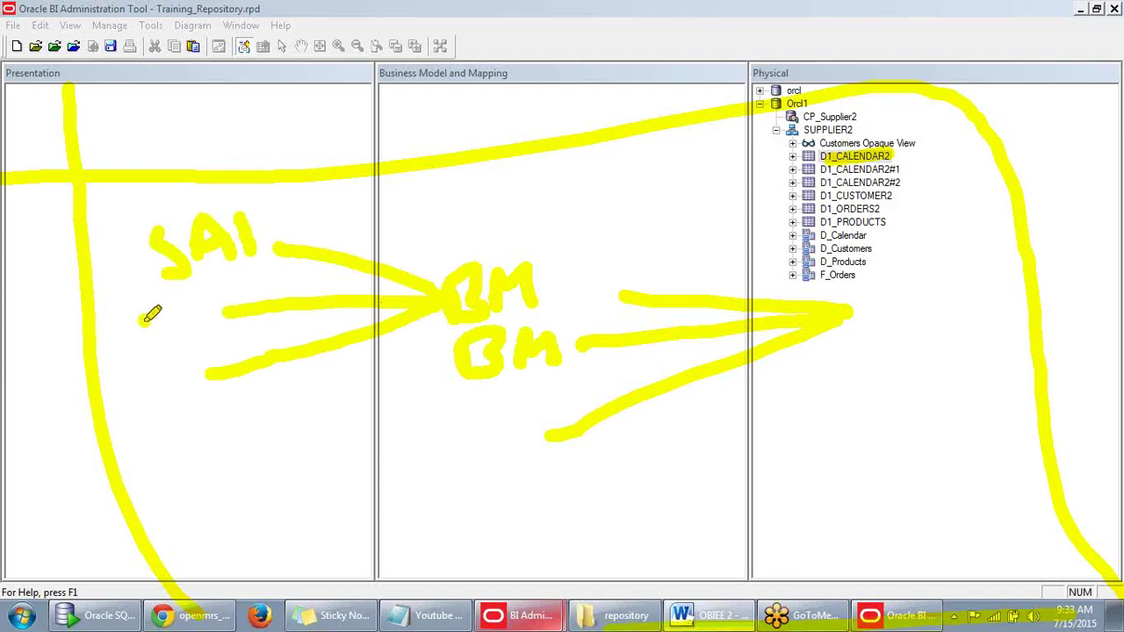
drag(145, 319, 143, 353)
drag(190, 324, 206, 318)
drag(181, 319, 208, 309)
drag(216, 289, 225, 320)
mouse_move(142, 383)
mouse_down()
mouse_move(139, 429)
mouse_move(189, 401)
mouse_move(186, 389)
mouse_move(212, 398)
mouse_up()
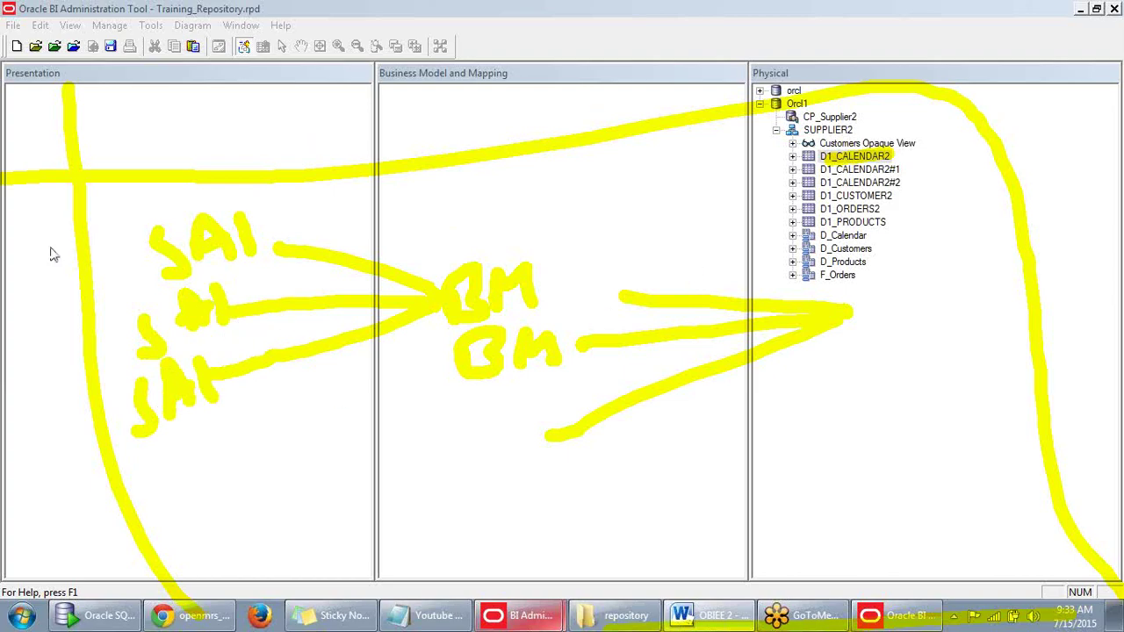
click(415, 294)
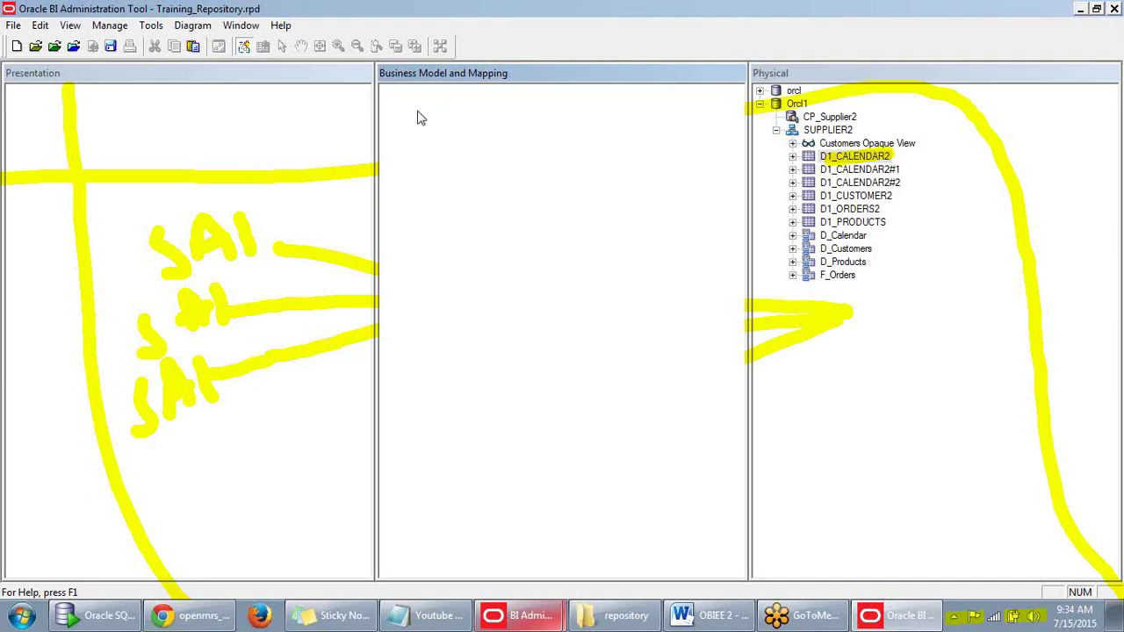
Create a new business model named Sales.
right_click(419, 104)
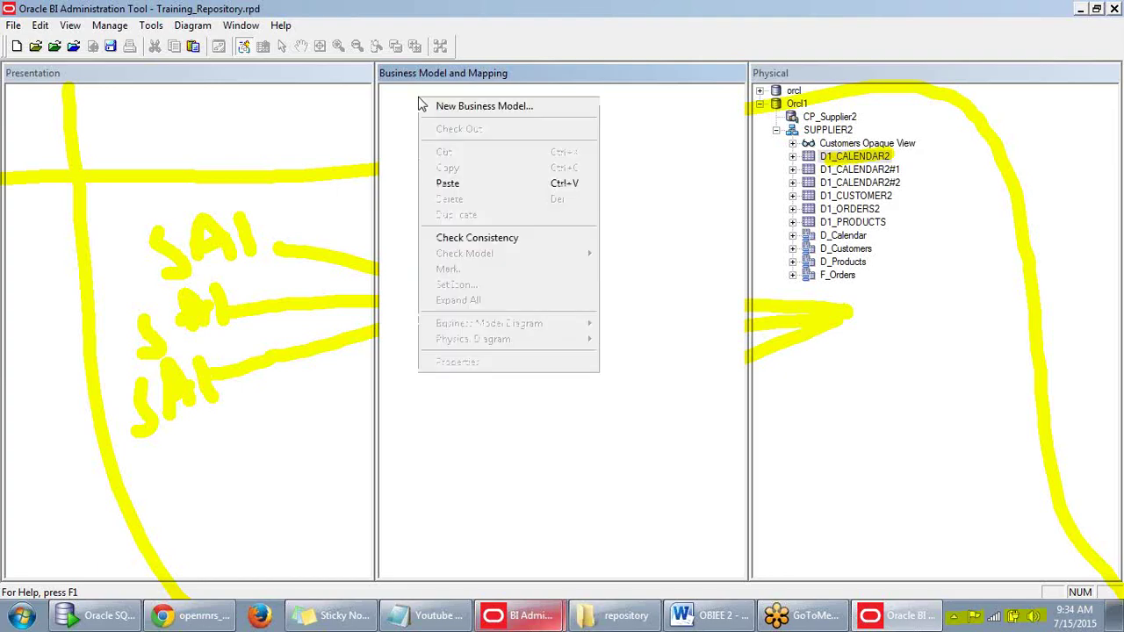
click(442, 106)
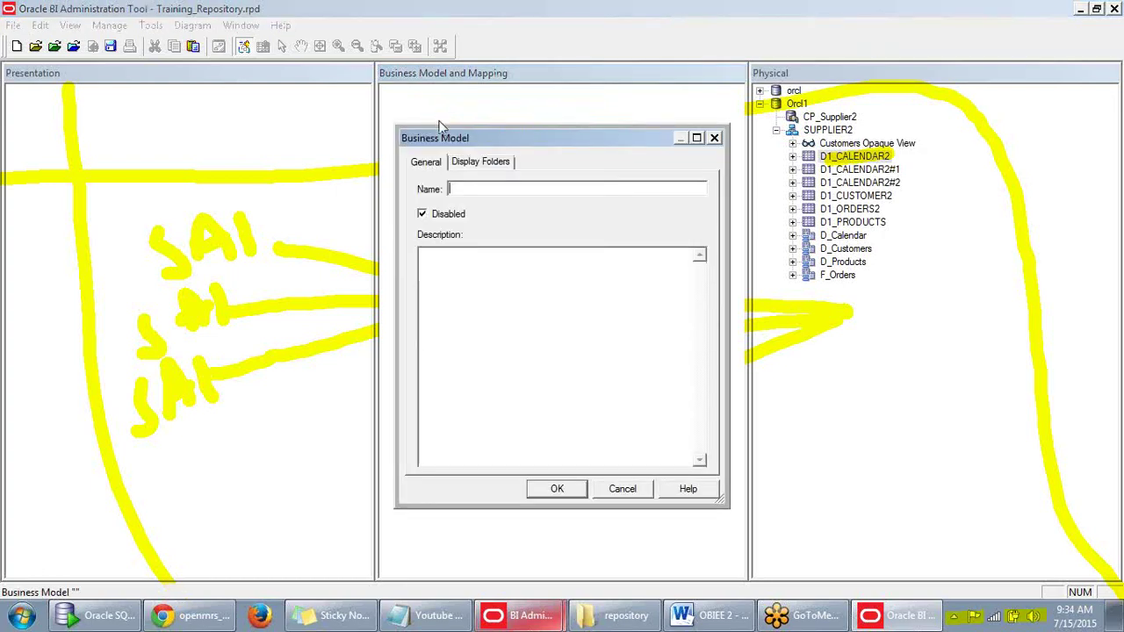
drag(571, 145, 564, 131)
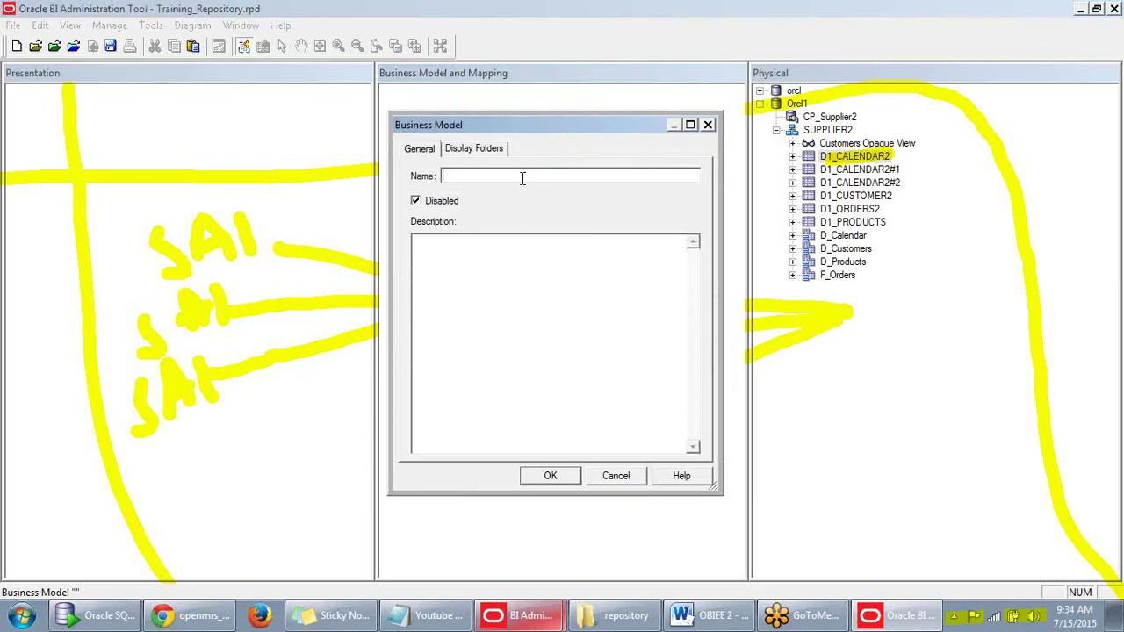
text(Sales)
click(548, 475)
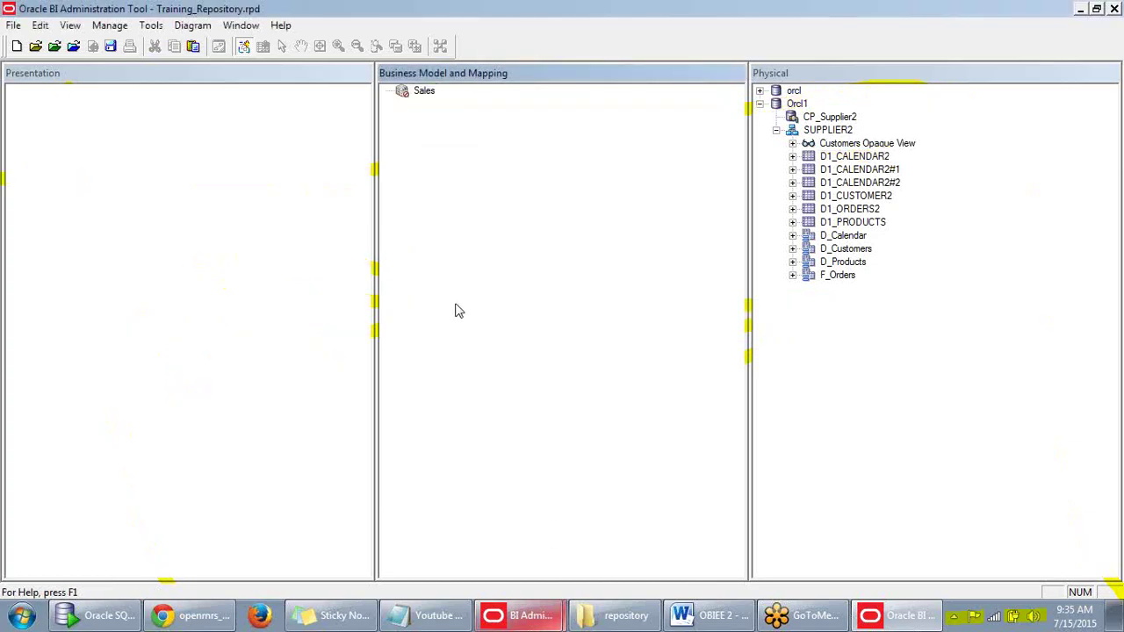
Add a logical table named Time to the Sales business model.
click(426, 93)
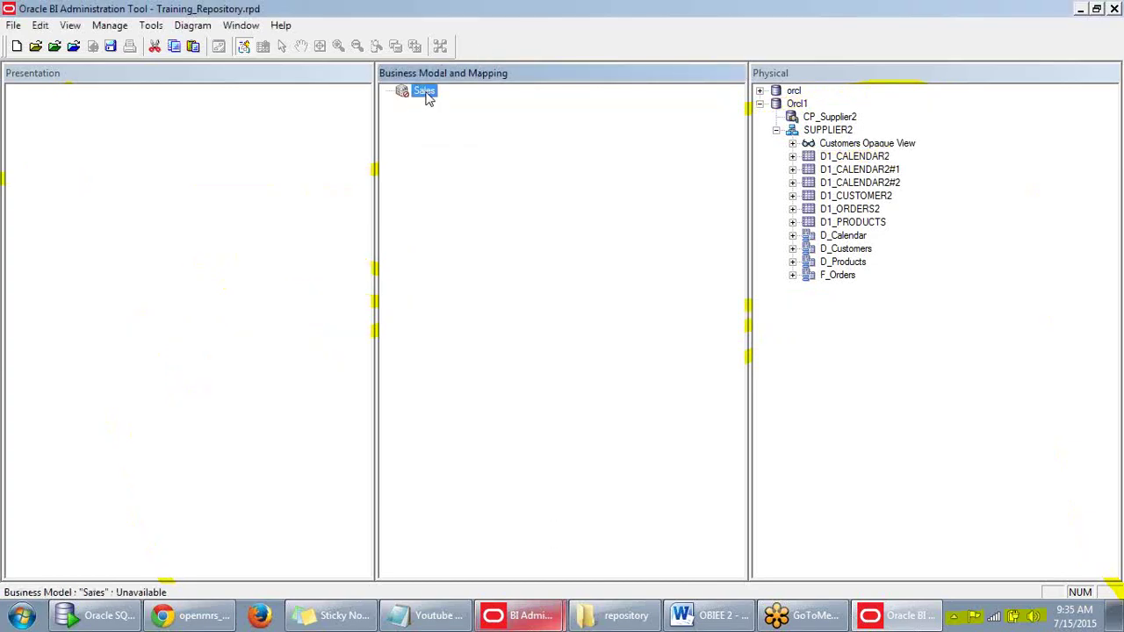
click(454, 143)
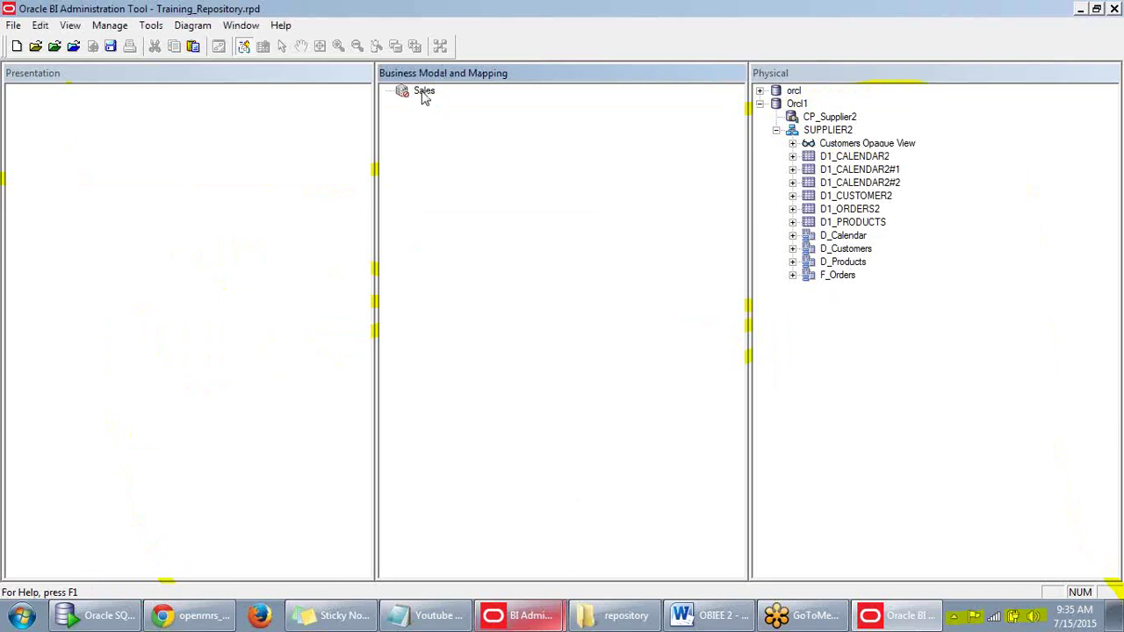
right_click(423, 95)
mouse_move(438, 105)
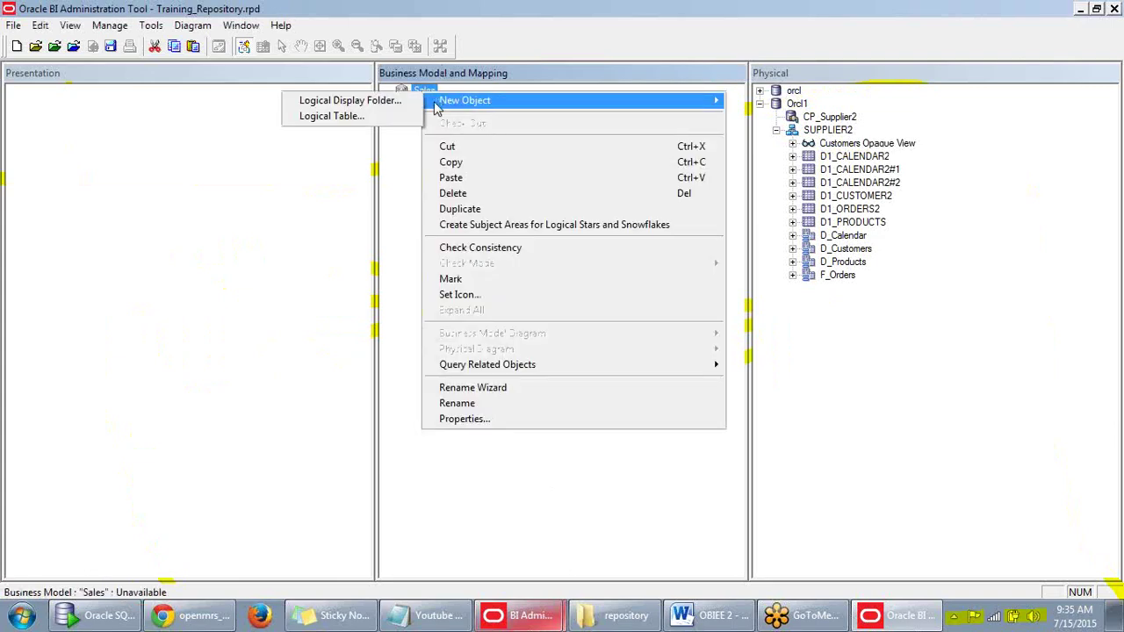
click(389, 117)
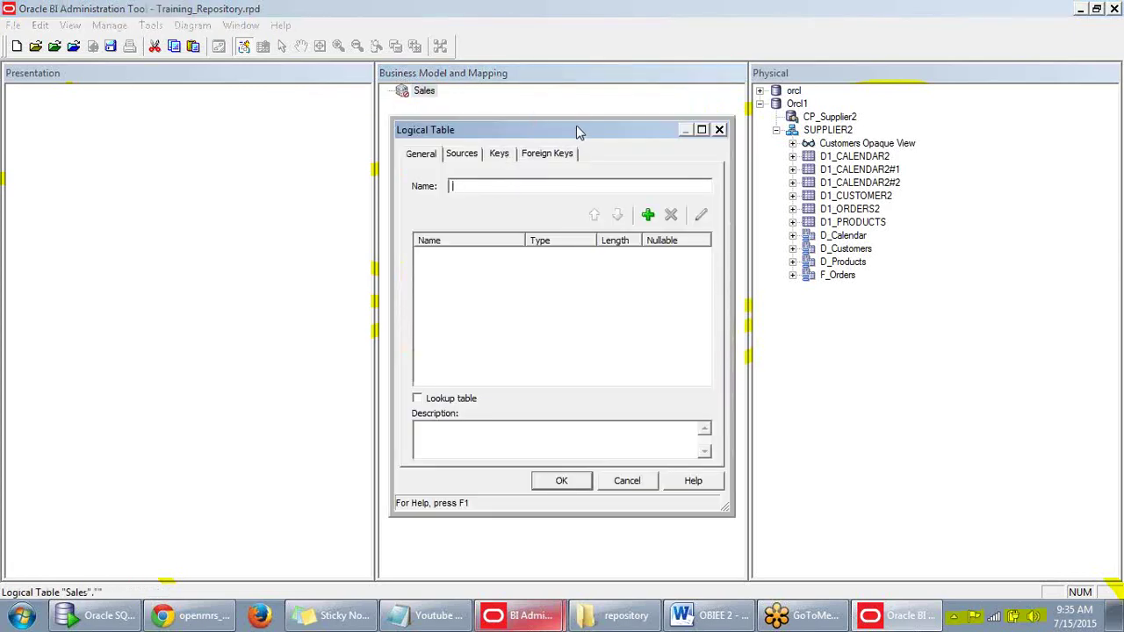
drag(577, 132, 580, 119)
text(Time)
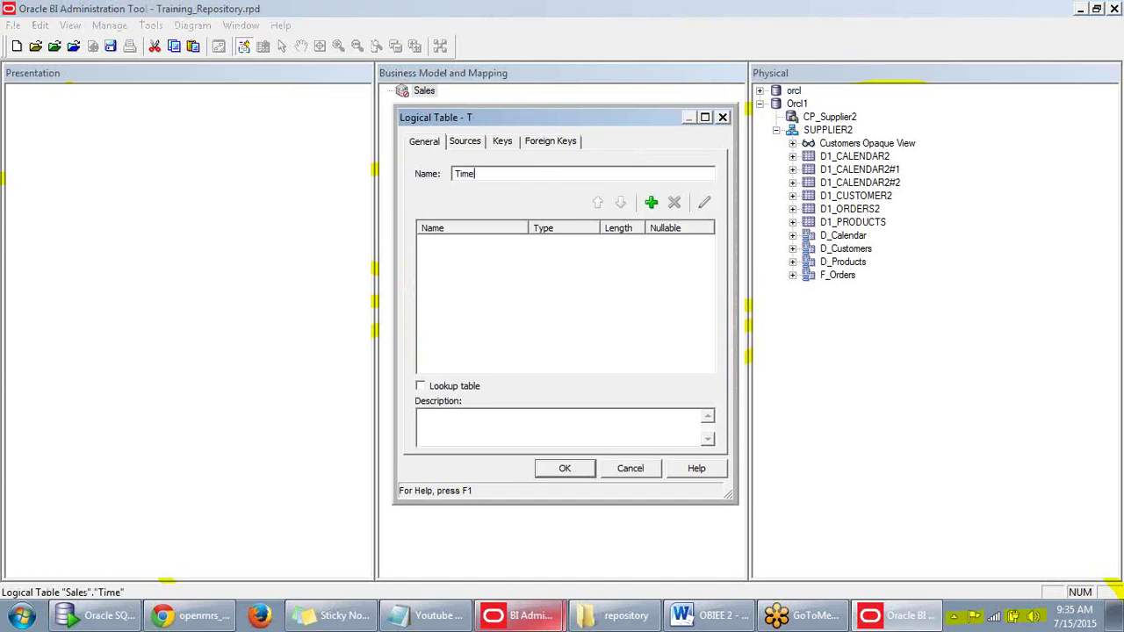
click(571, 469)
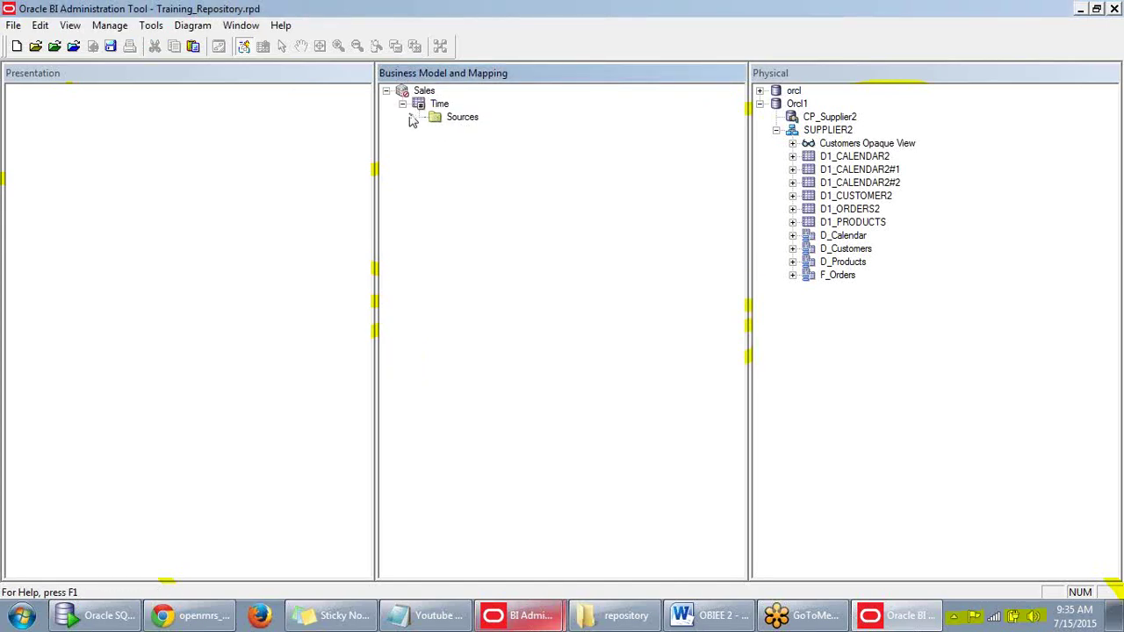
Expand D1_CALENDAR2 and select its columns from CHINESE_YEAR through YYYYMMDD.
click(437, 105)
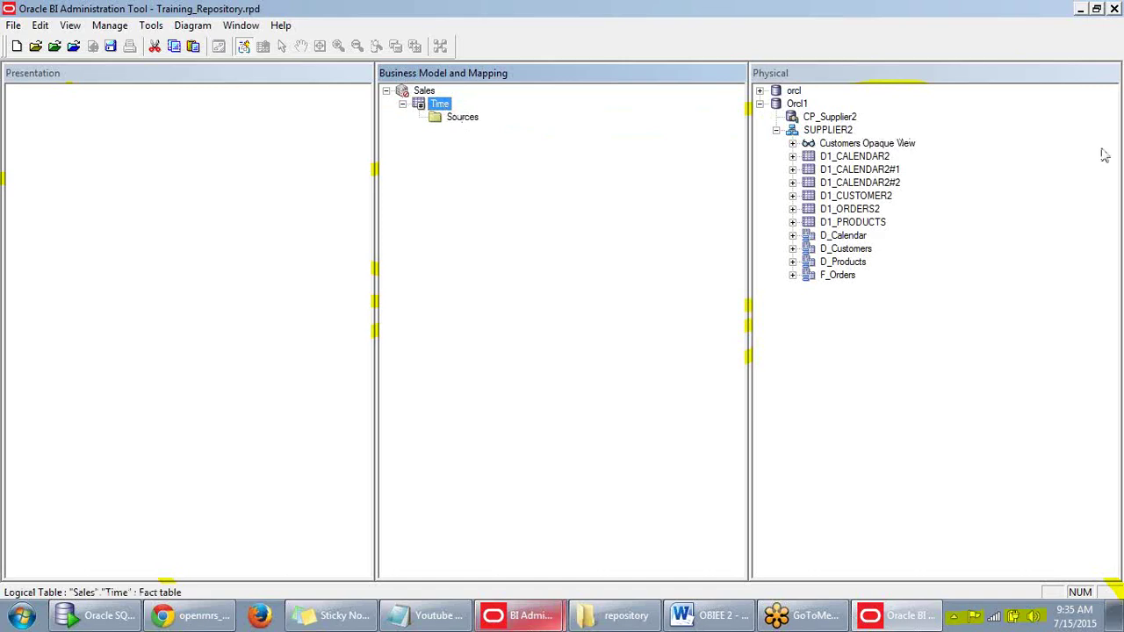
click(793, 162)
click(793, 156)
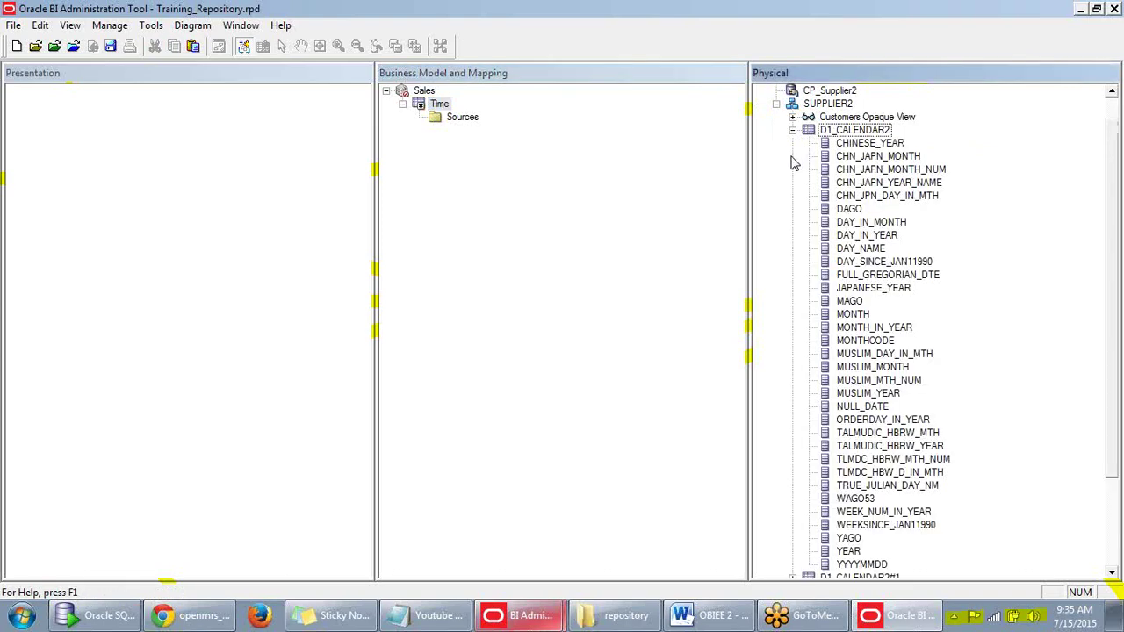
scroll(1116, 163, down, 1)
drag(1117, 188, 1119, 133)
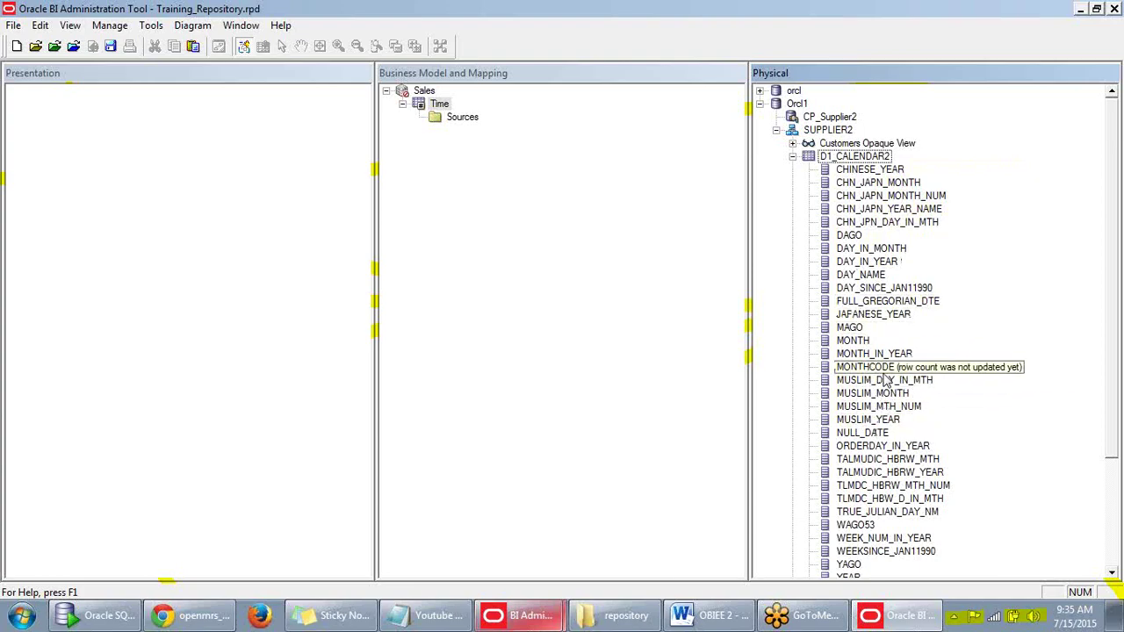
click(856, 156)
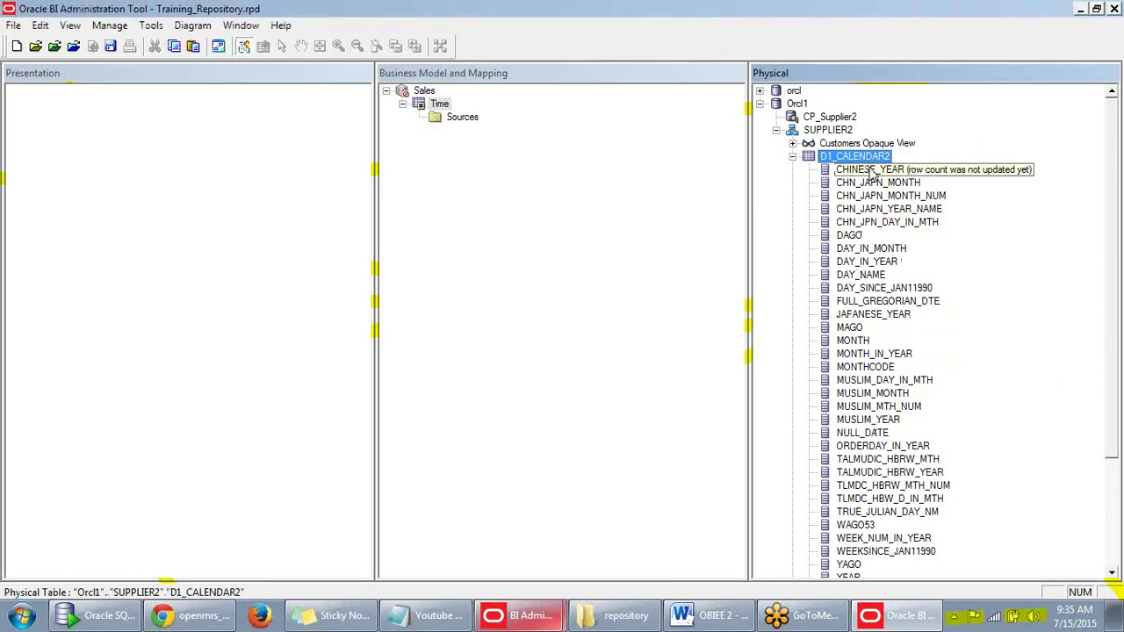
click(871, 170)
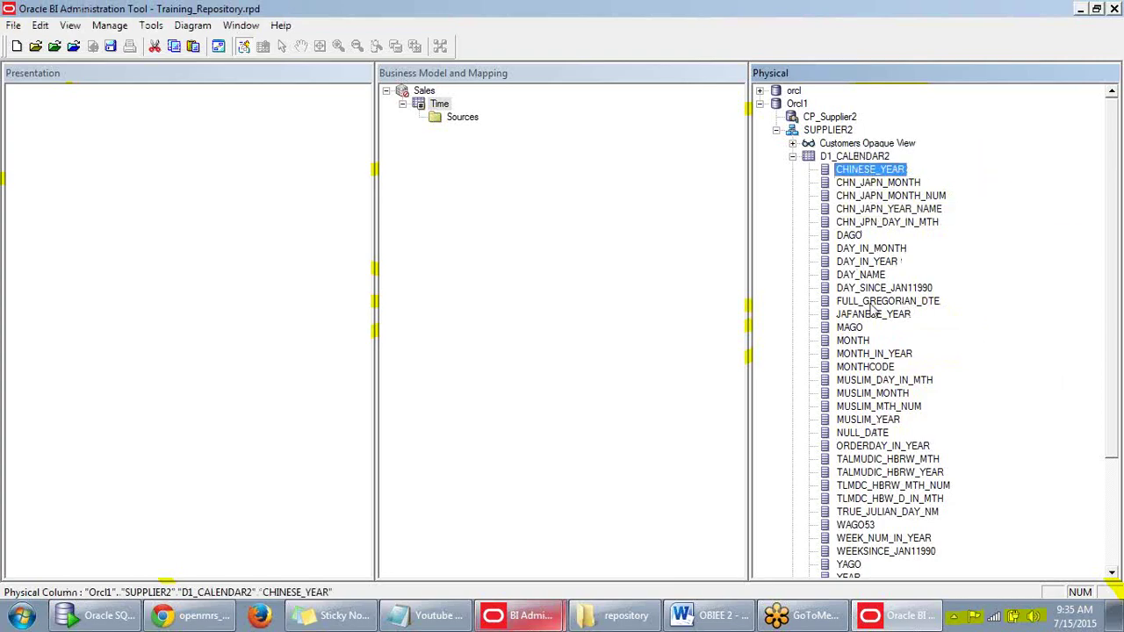
scroll(877, 382, down, 2)
shift+click(865, 525)
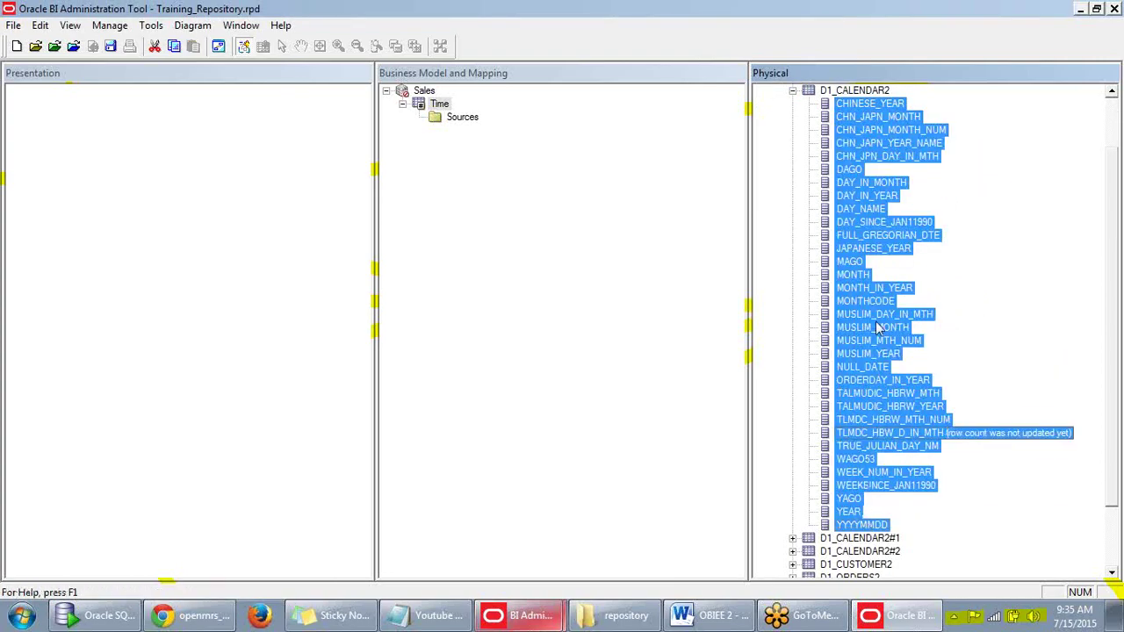
Deselect TRUE_JULIAN_DAY_NM, the four Talmudic columns and the four Muslim columns.
scroll(856, 413, down, 3)
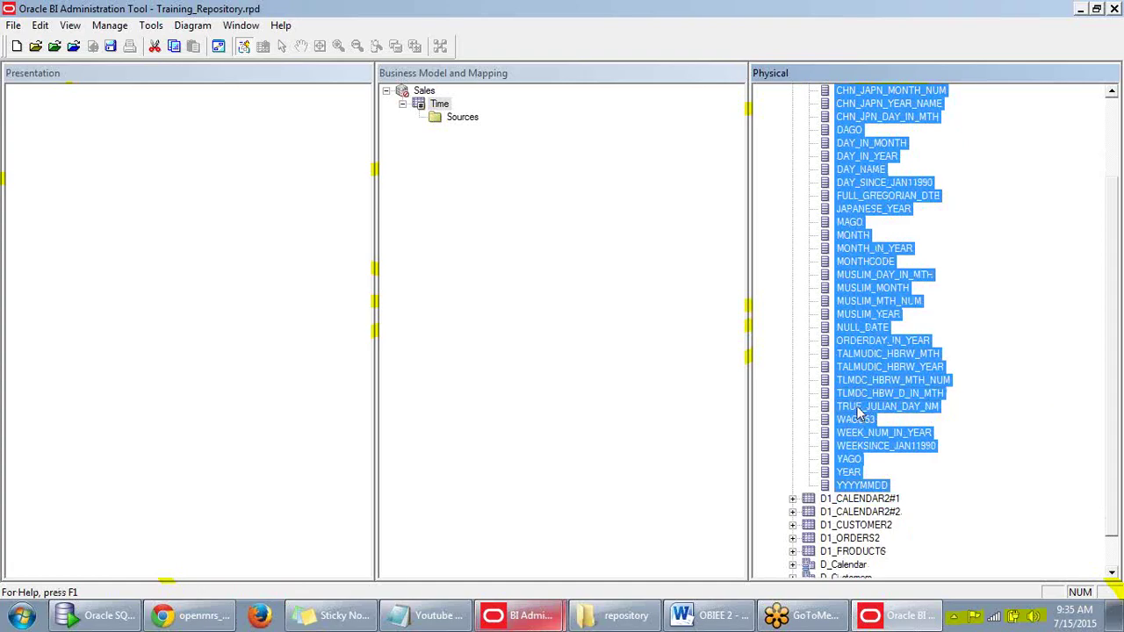
ctrl+click(860, 406)
ctrl+click(865, 393)
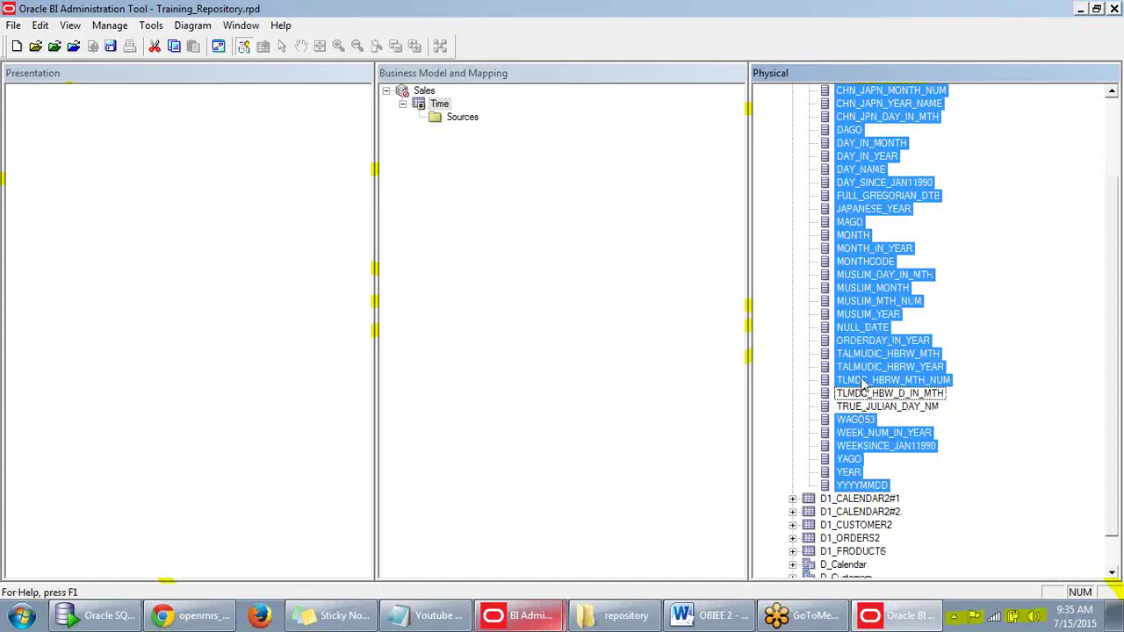
ctrl+click(865, 380)
ctrl+click(864, 367)
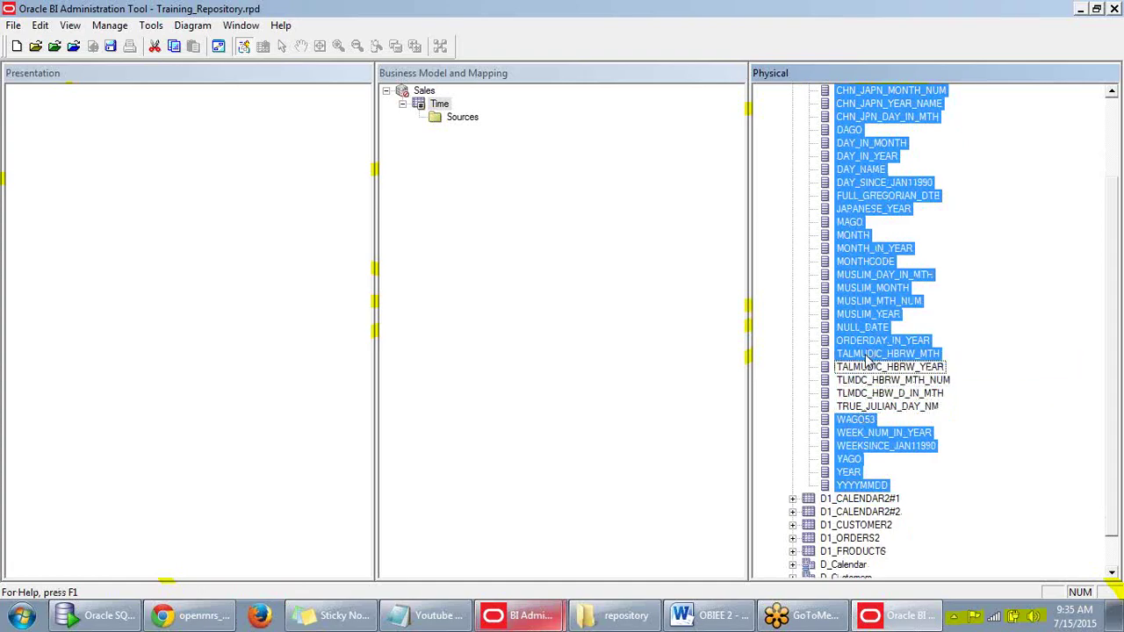
ctrl+click(866, 354)
scroll(868, 360, up, 1)
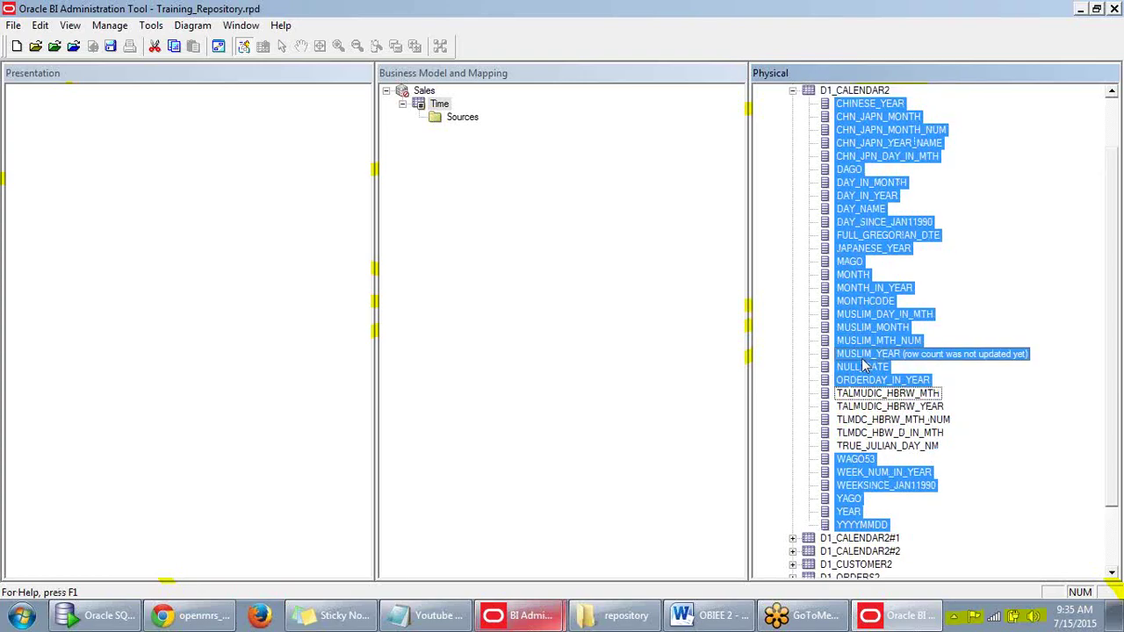
scroll(865, 362, up, 1)
scroll(865, 363, down, 1)
ctrl+click(867, 355)
ctrl+click(865, 342)
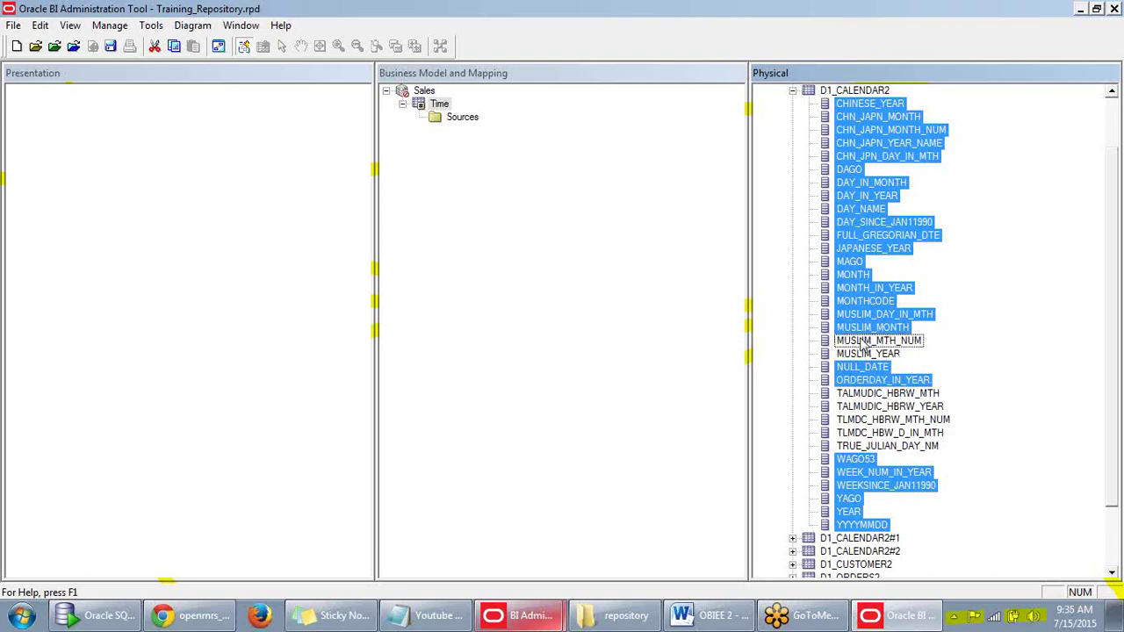
ctrl+click(862, 328)
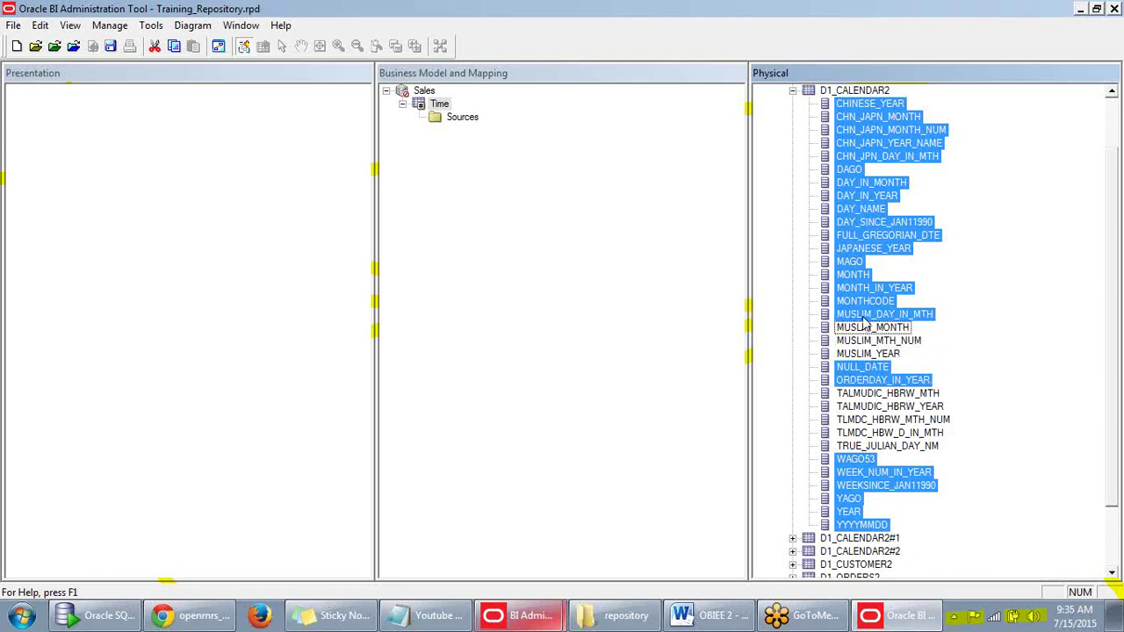
ctrl+click(865, 314)
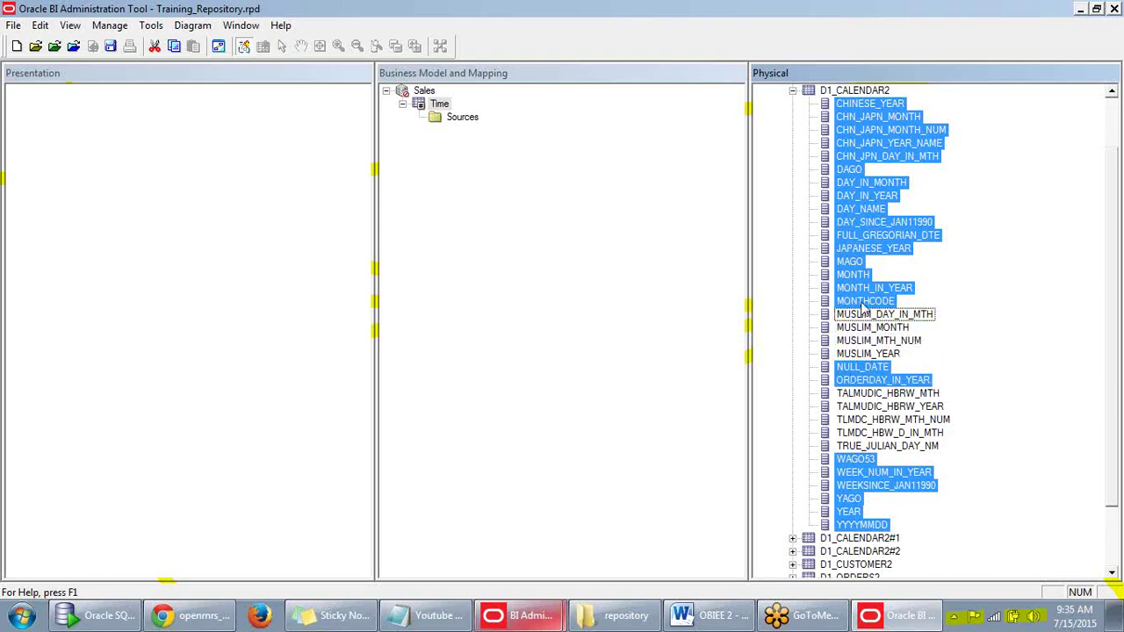
Deselect JAPANESE_YEAR, FULL_GREGORIAN_DTE and the five Chinese/Japanese columns, keeping DAY_SINCE_JAN11990.
ctrl+click(878, 250)
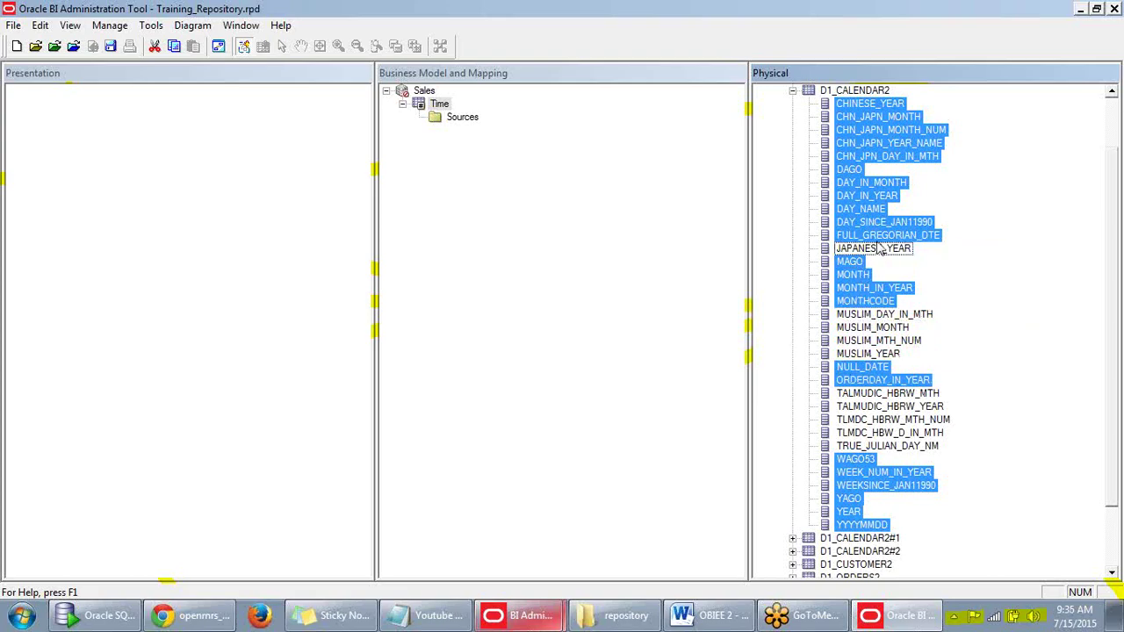
ctrl+click(878, 236)
ctrl+click(875, 224)
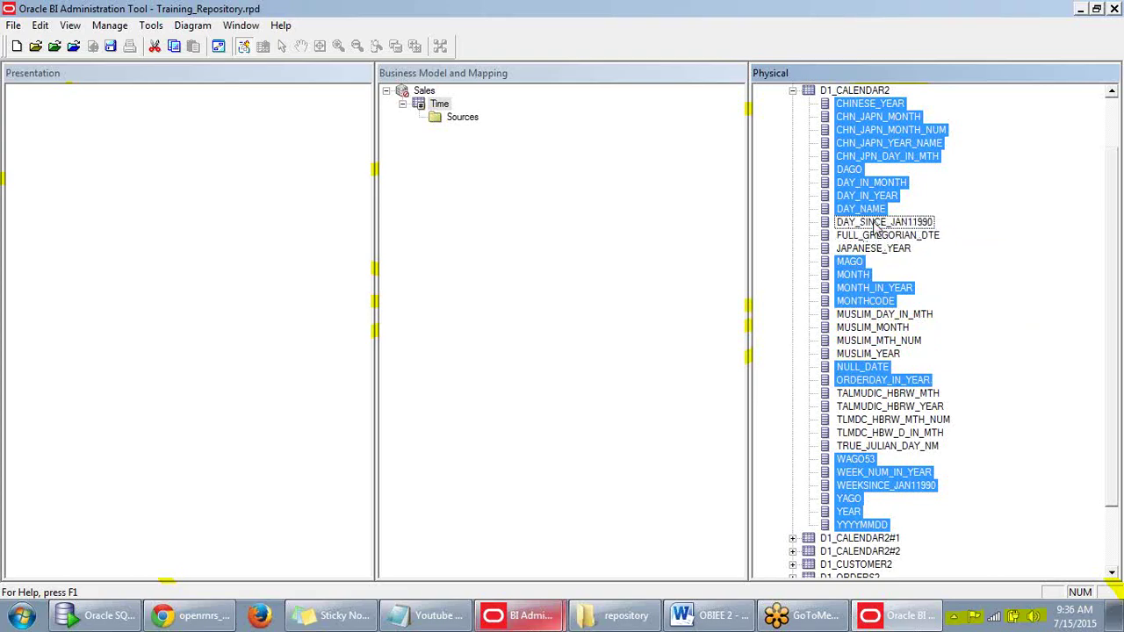
ctrl+click(875, 225)
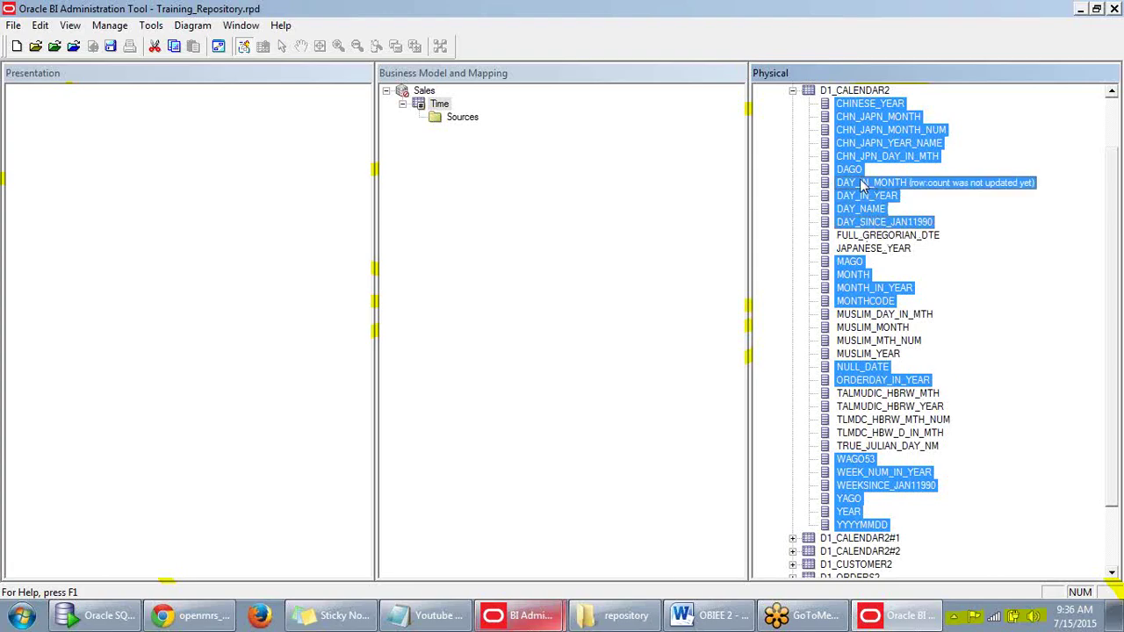
ctrl+click(864, 156)
ctrl+click(865, 143)
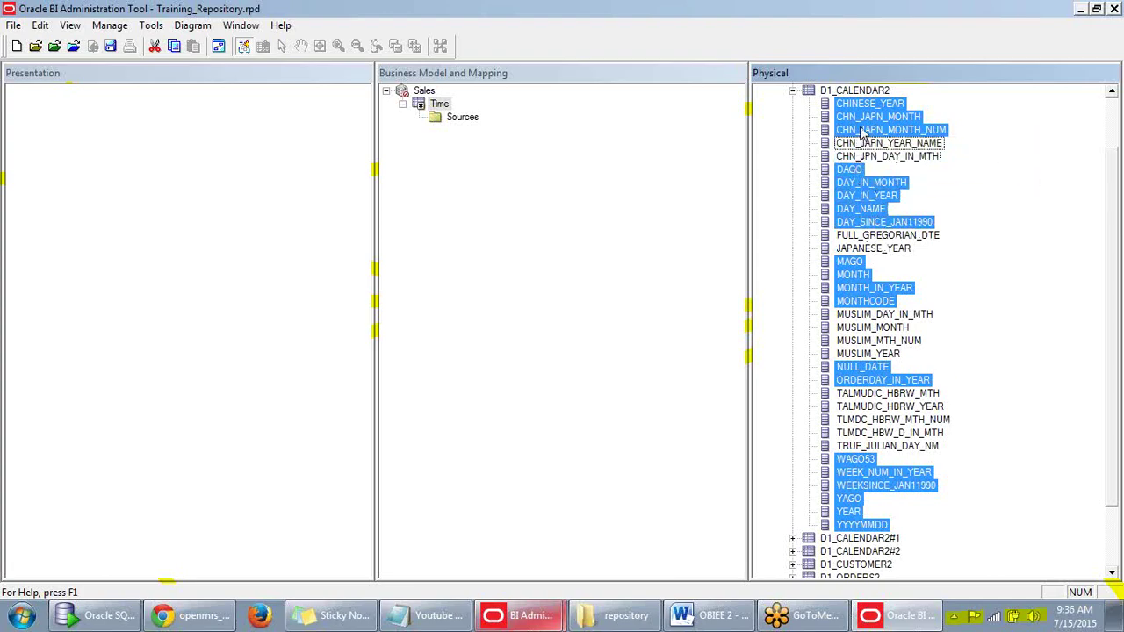
ctrl+click(863, 130)
ctrl+click(867, 117)
ctrl+click(867, 104)
scroll(878, 224, up, 2)
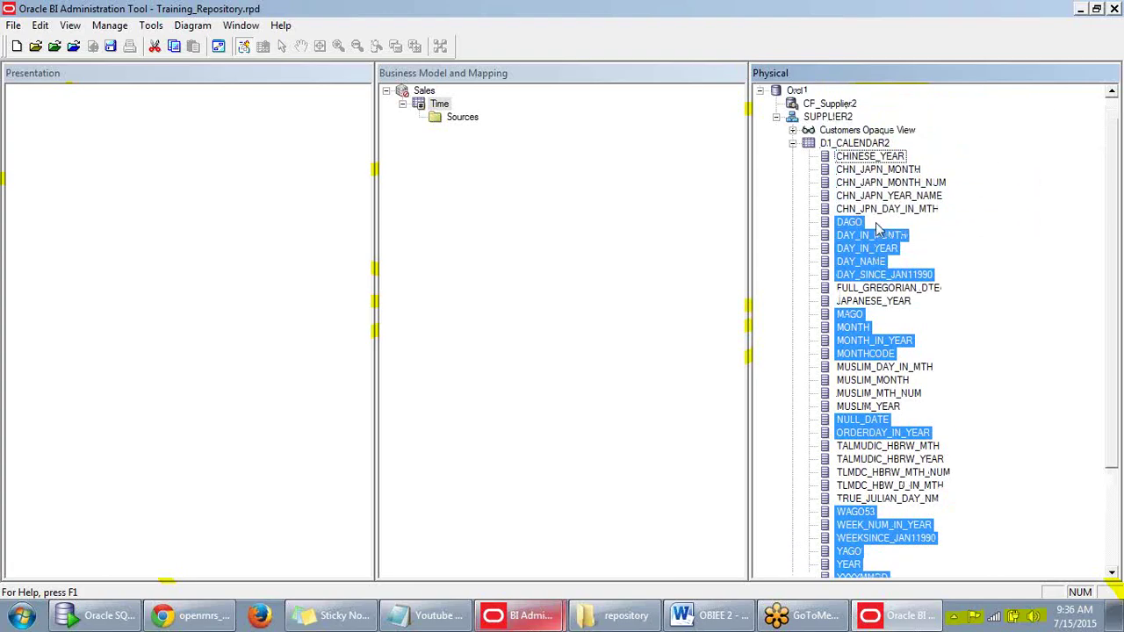
scroll(875, 227, down, 2)
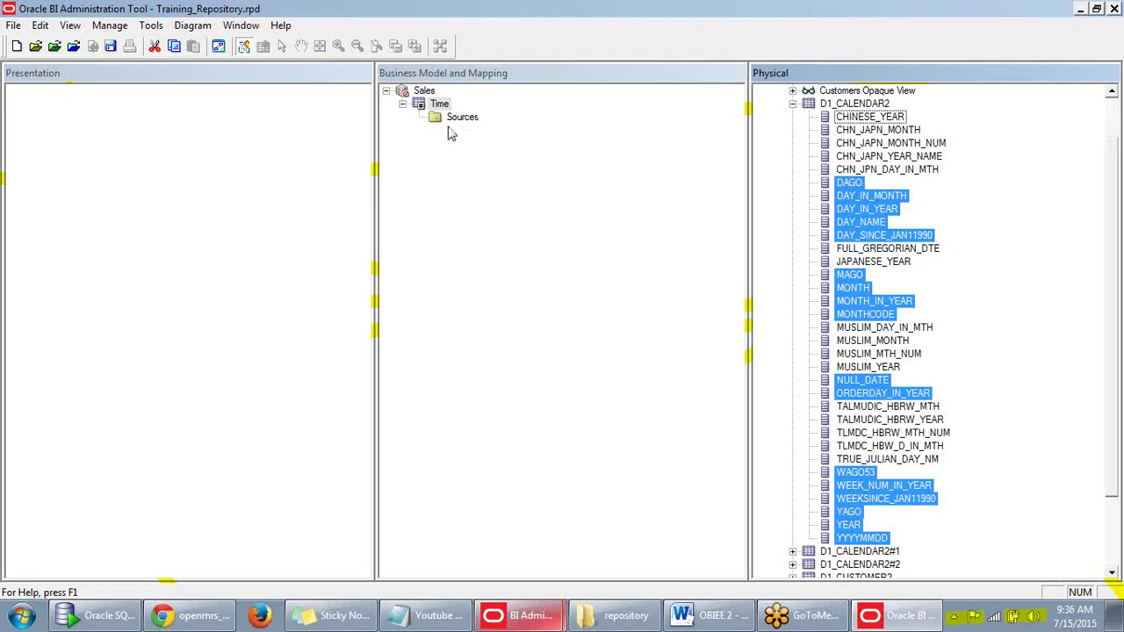
Drag the selected D1_CALENDAR2 columns onto Time and reveal its D1_CALENDAR2 source.
drag(847, 189, 450, 120)
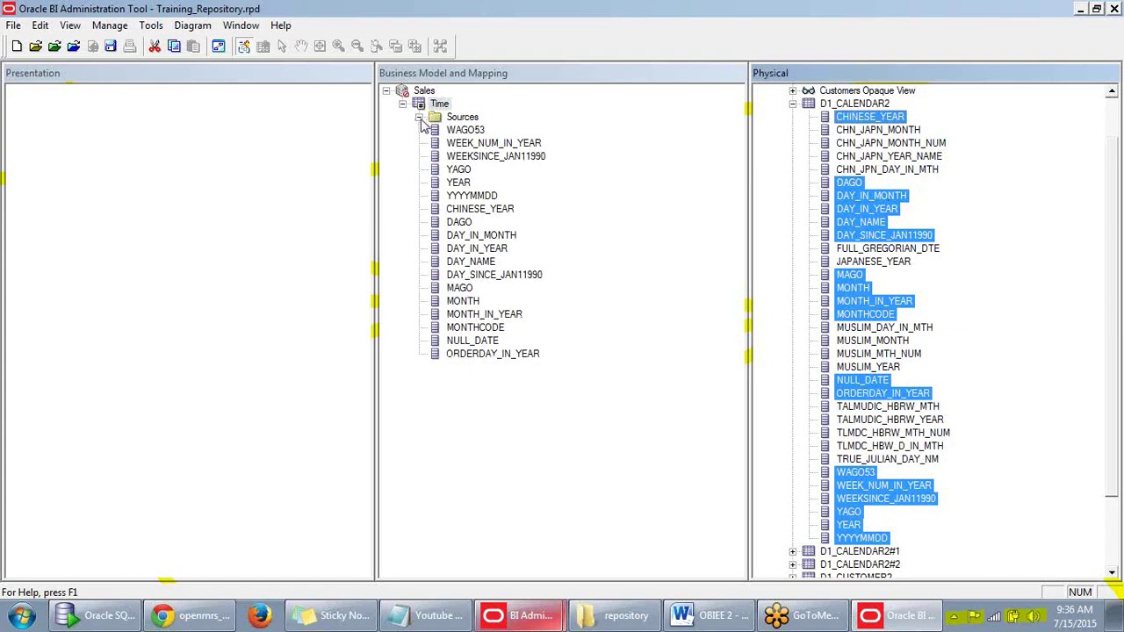
click(418, 117)
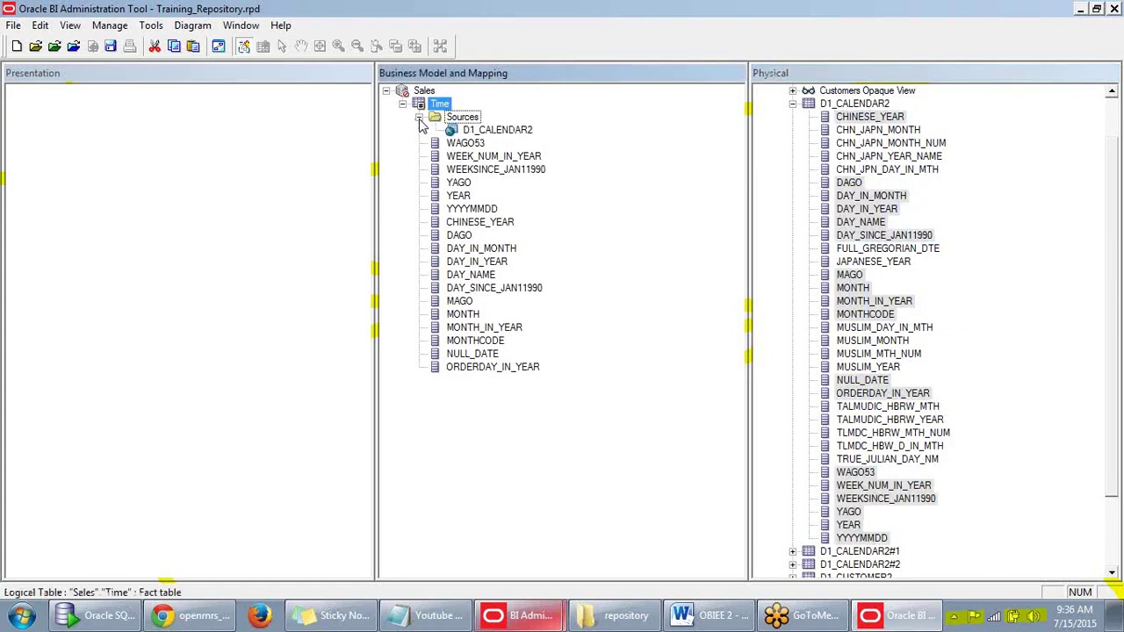
click(498, 132)
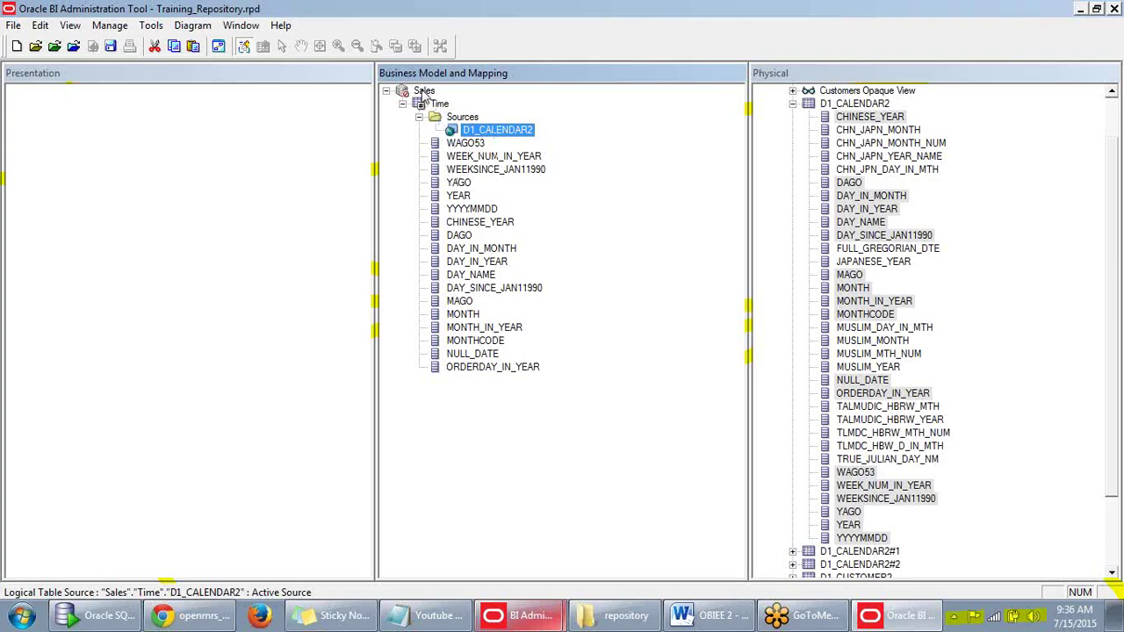
Glance at Sales' New Object menu, then select the WAGO53, NULL_DATE and WEEKSINCE_JAN11990 columns.
right_click(422, 92)
mouse_move(491, 100)
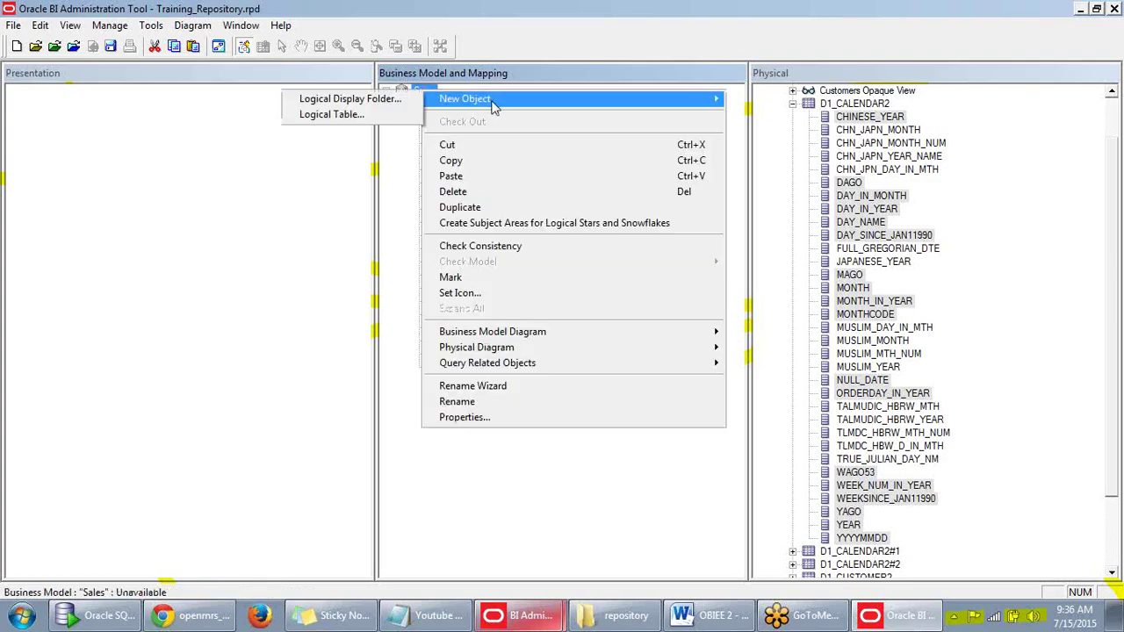
click(388, 145)
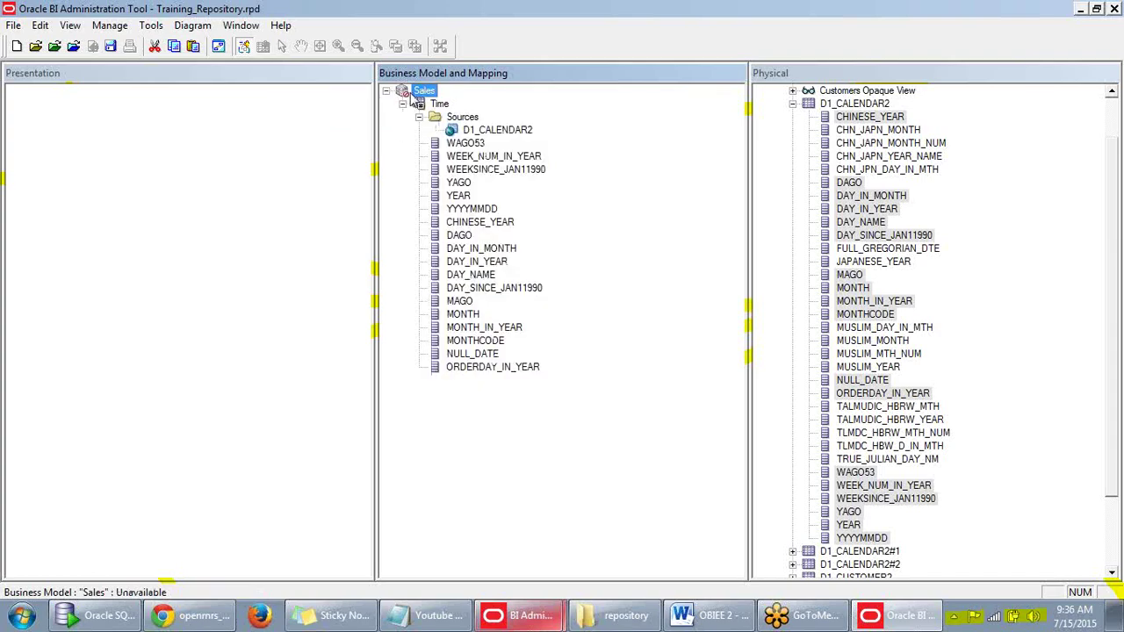
click(481, 145)
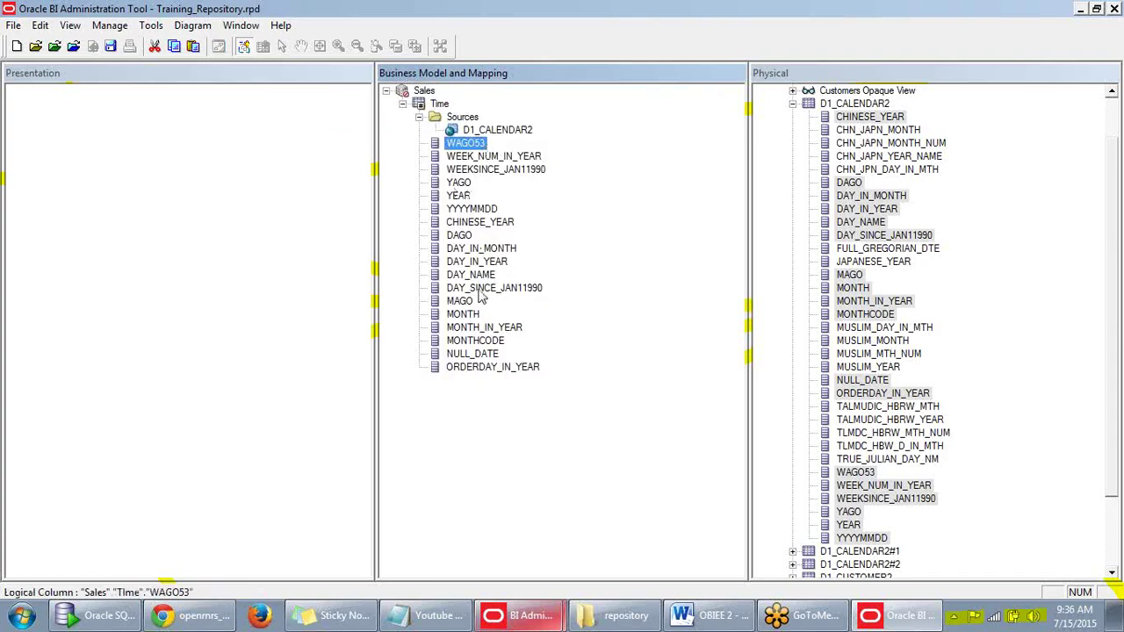
click(479, 369)
click(476, 356)
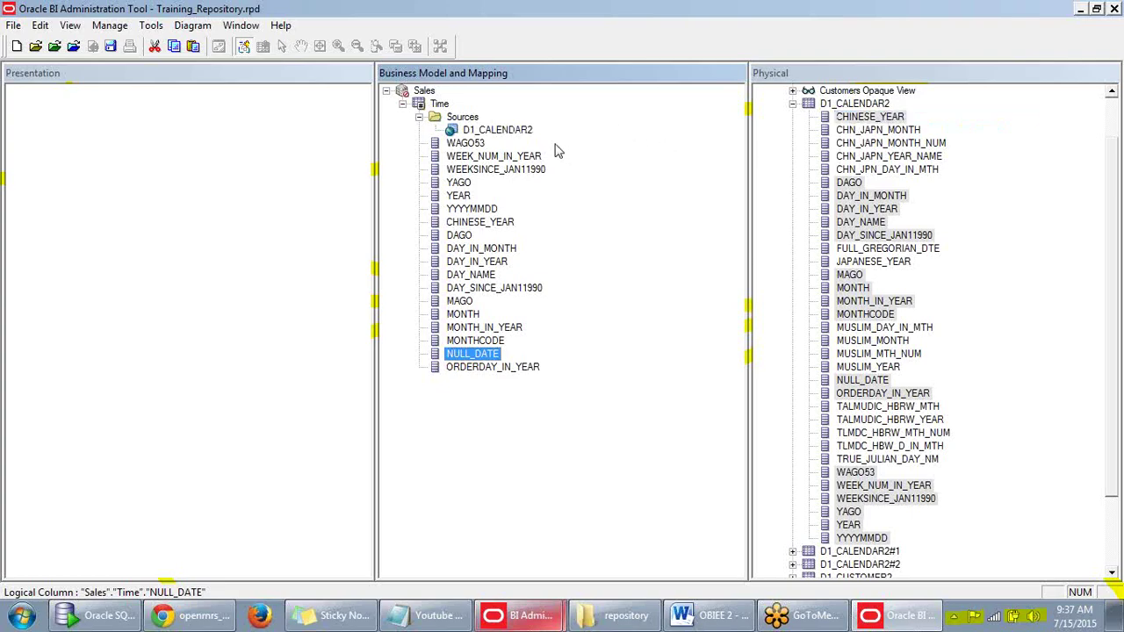
click(483, 172)
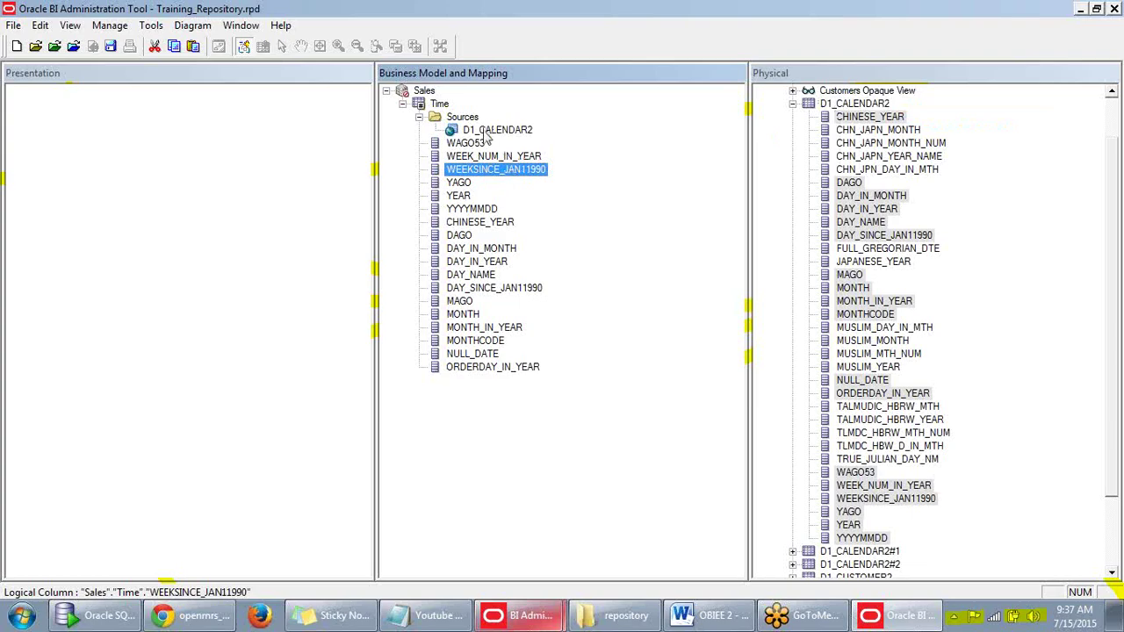
double_click(492, 130)
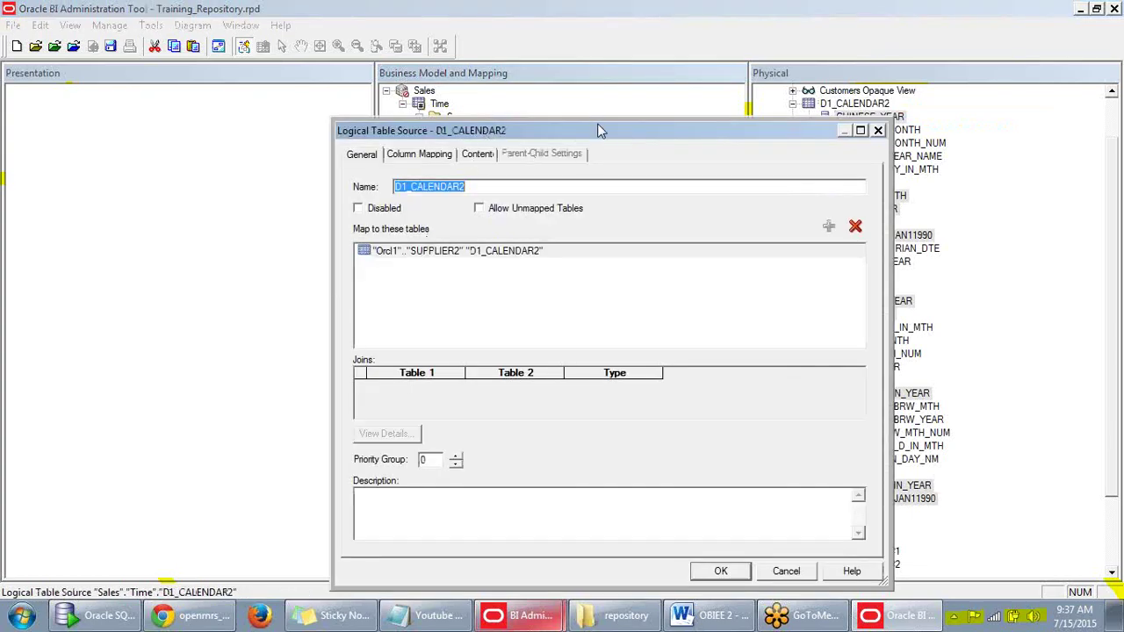
drag(600, 130, 447, 76)
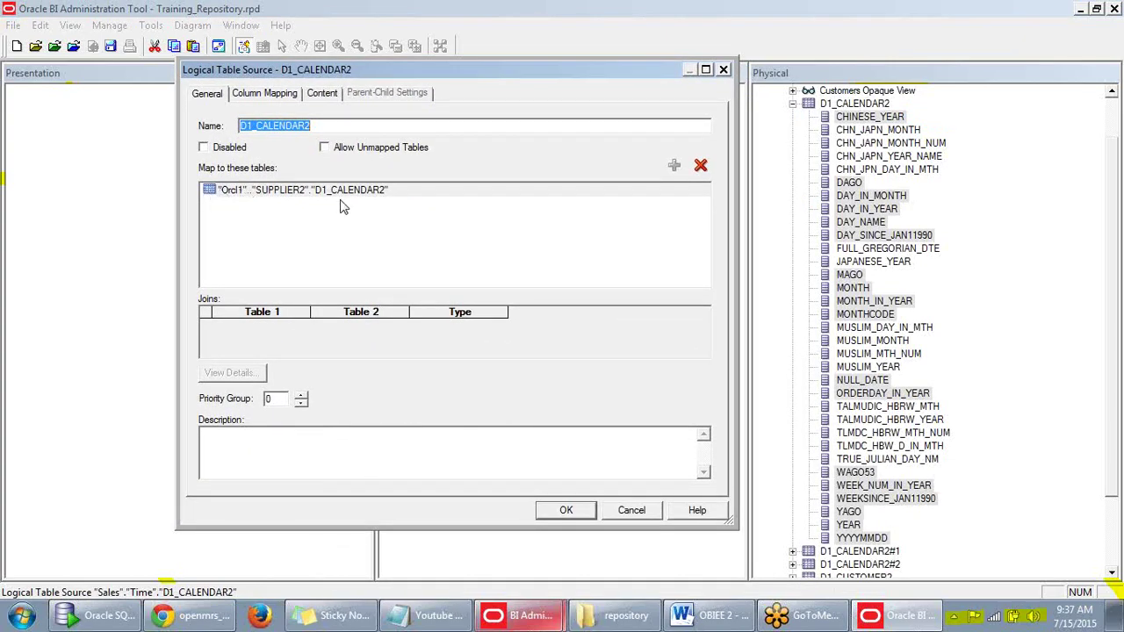
click(255, 195)
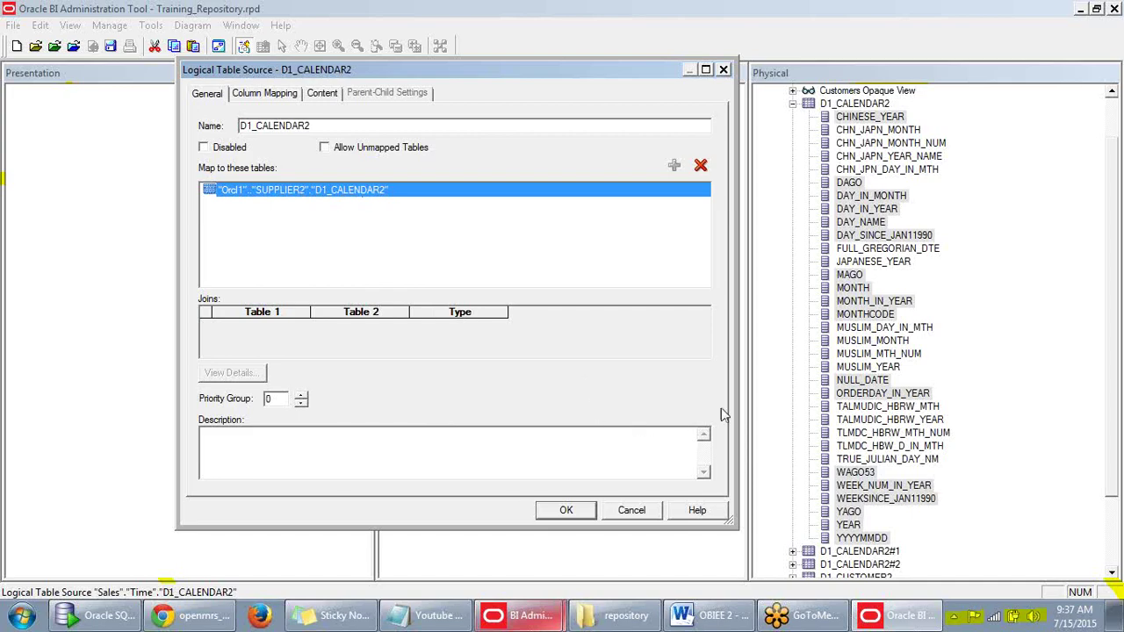
click(631, 510)
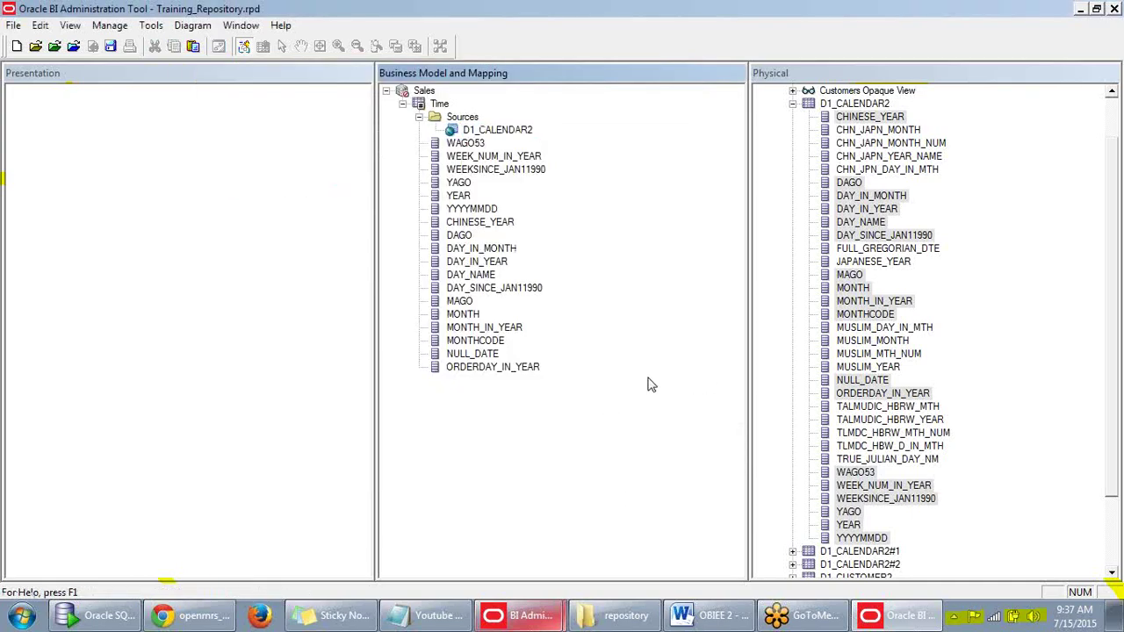
Collapse and re-expand Time and its Sources folder, viewing Time's menu without choosing.
click(419, 117)
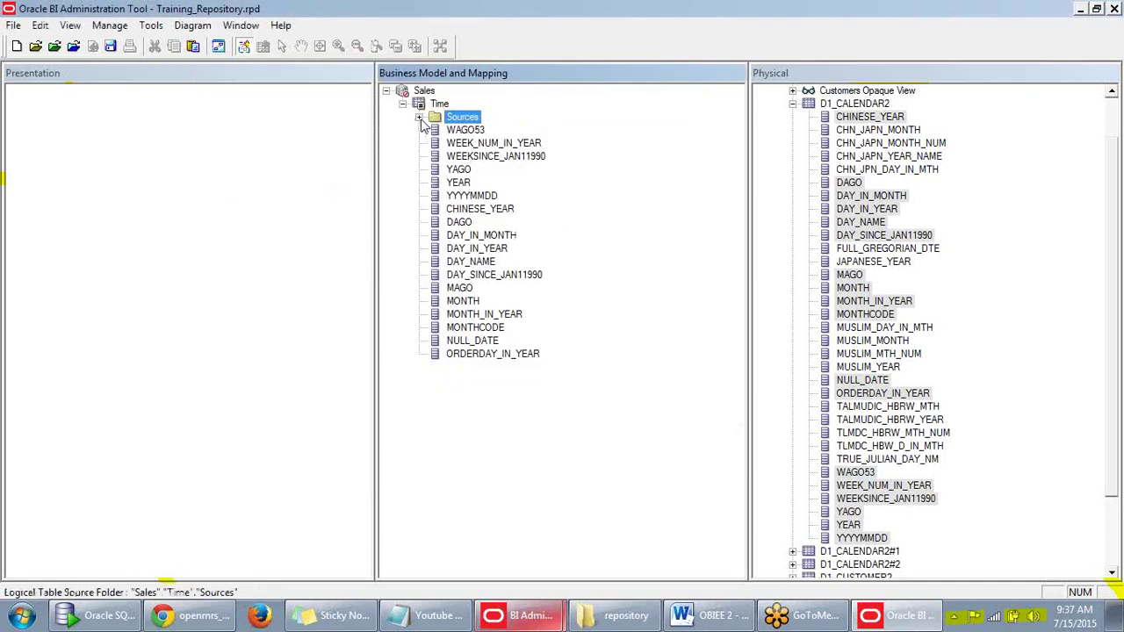
click(402, 104)
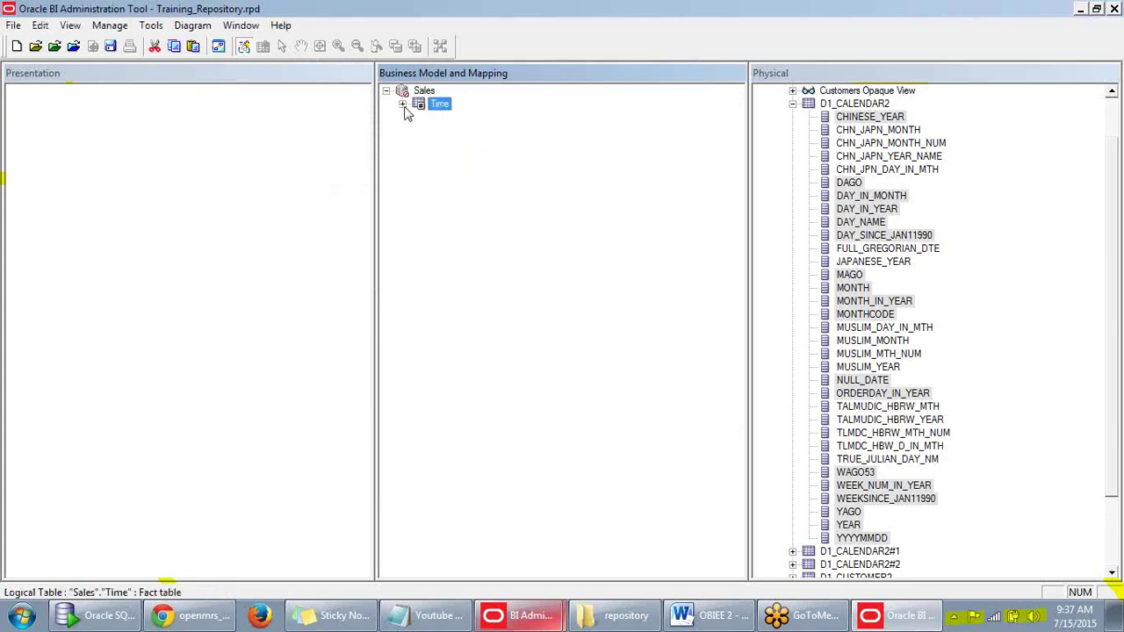
click(402, 104)
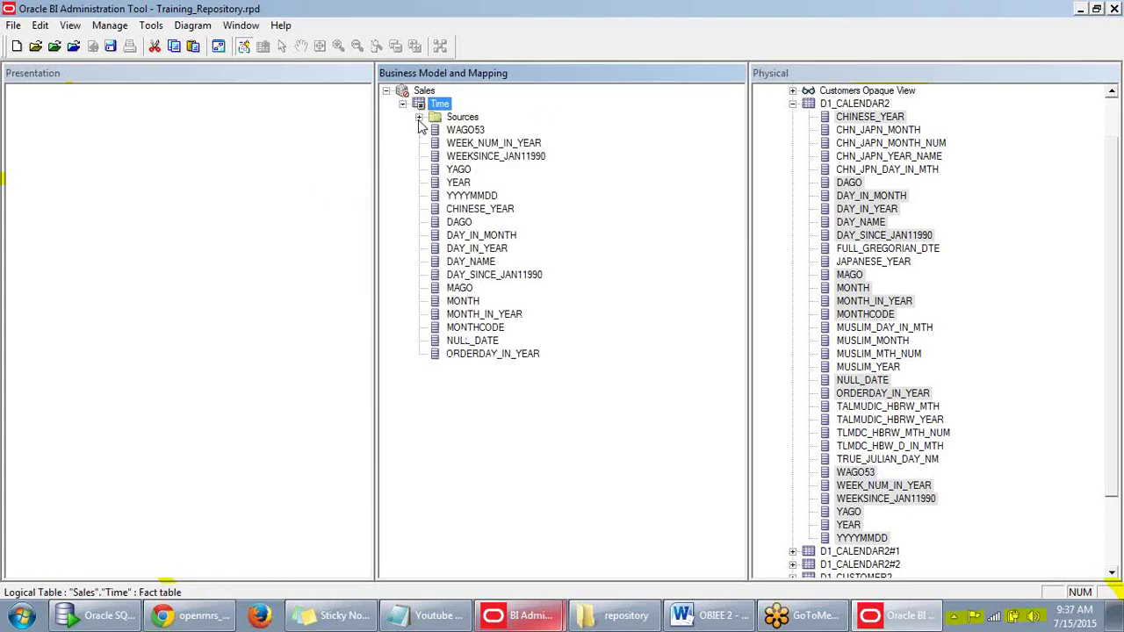
click(419, 118)
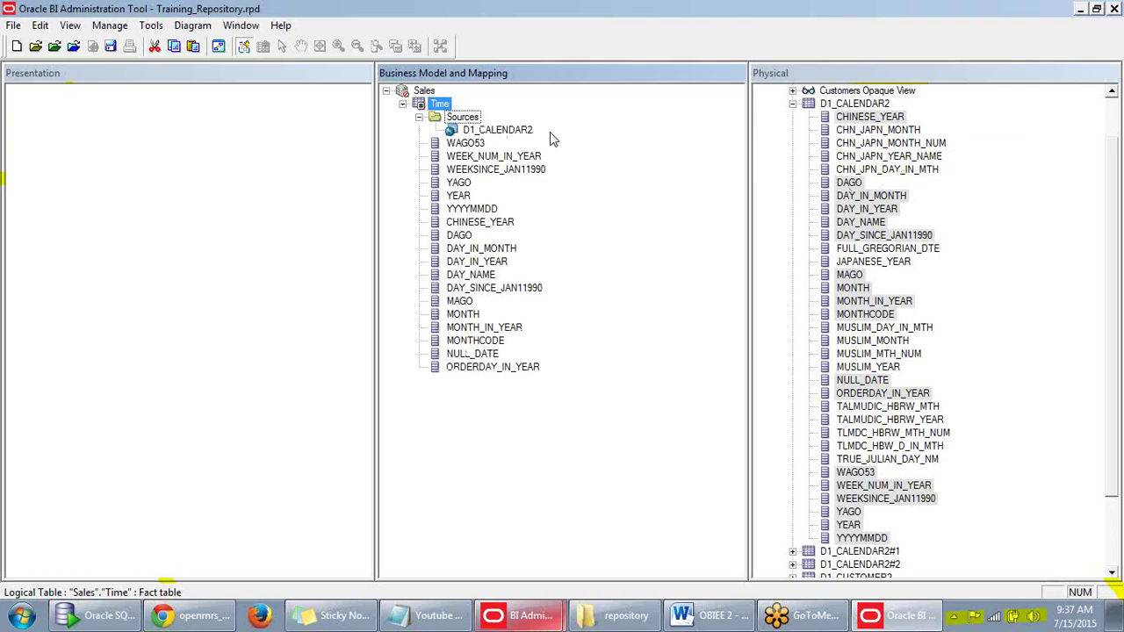
right_click(440, 107)
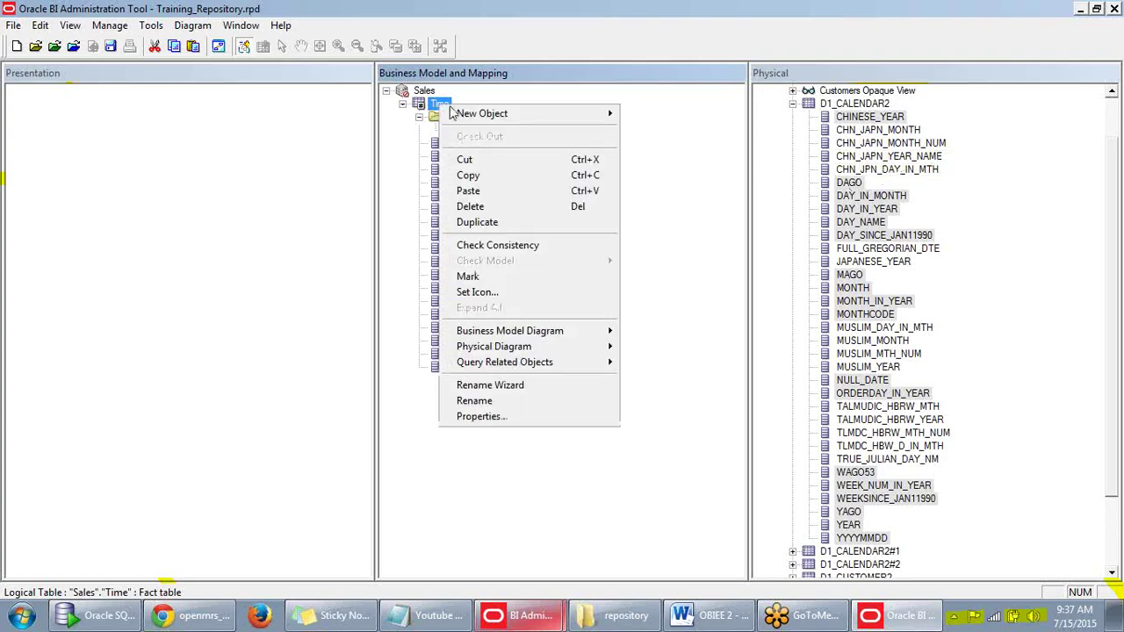
mouse_move(451, 113)
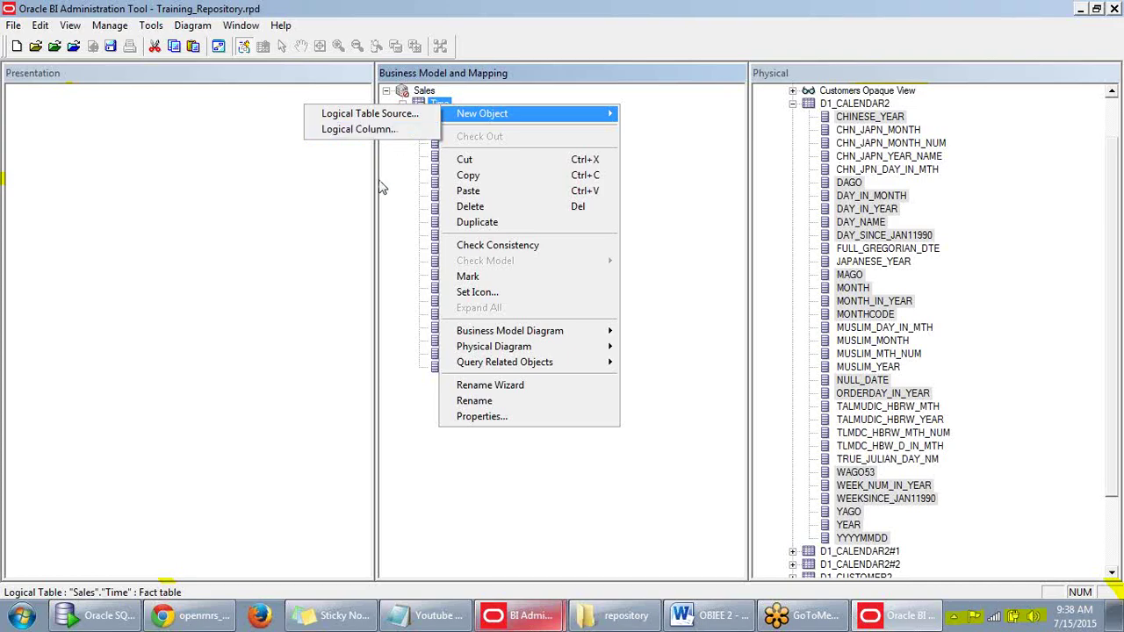
click(382, 187)
Collapse the Time logical table and D1_CALENDAR2's physical column list.
click(402, 104)
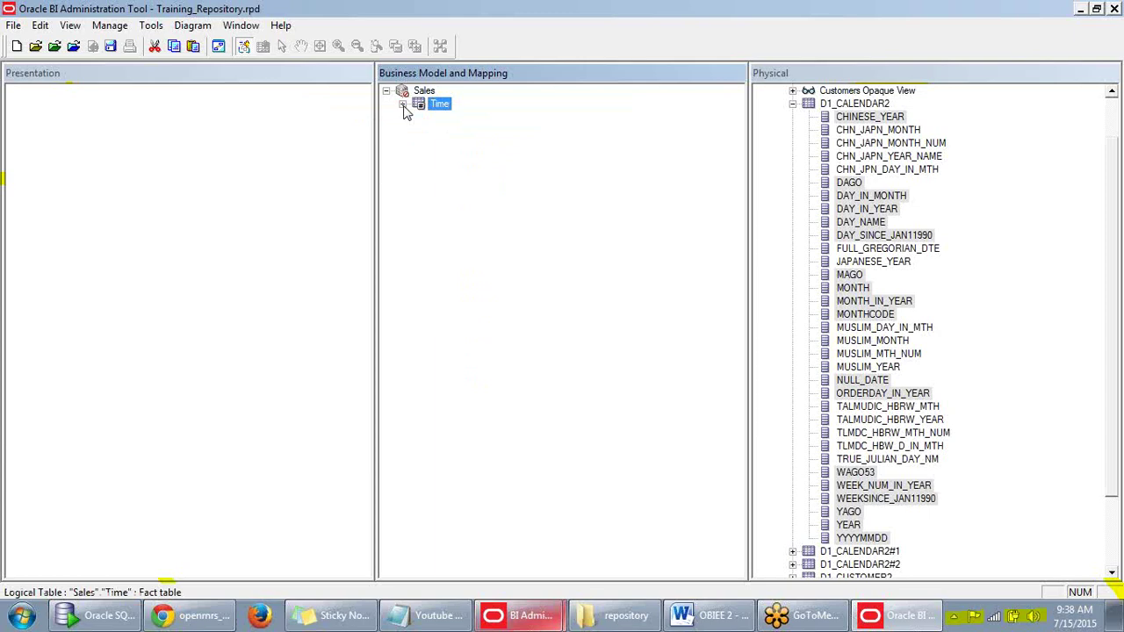
click(402, 104)
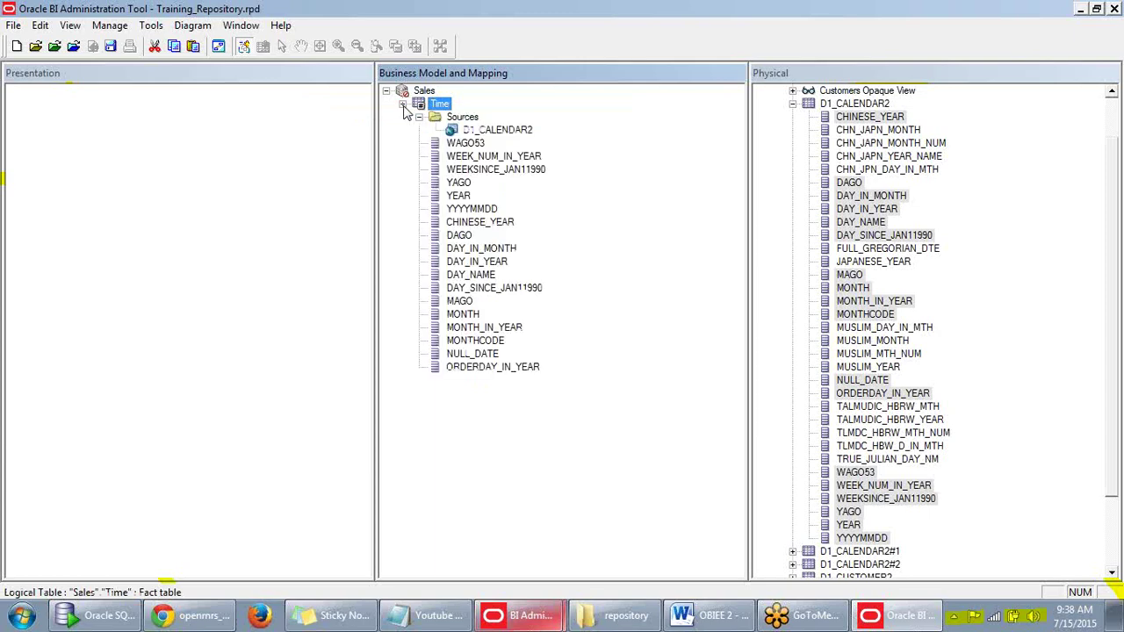
click(402, 104)
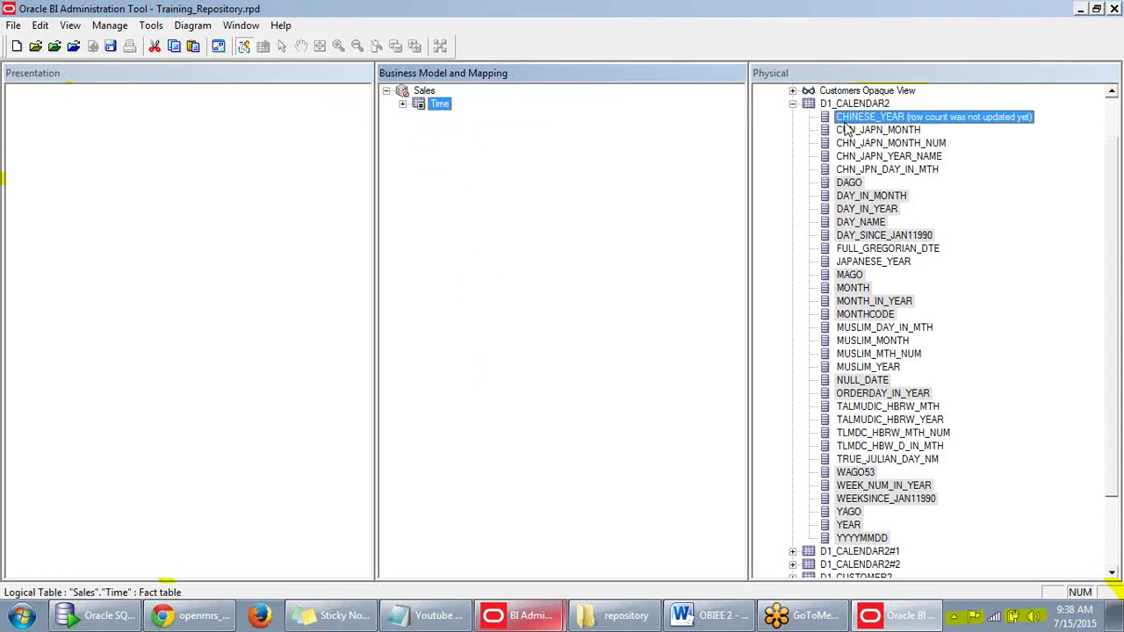
click(793, 105)
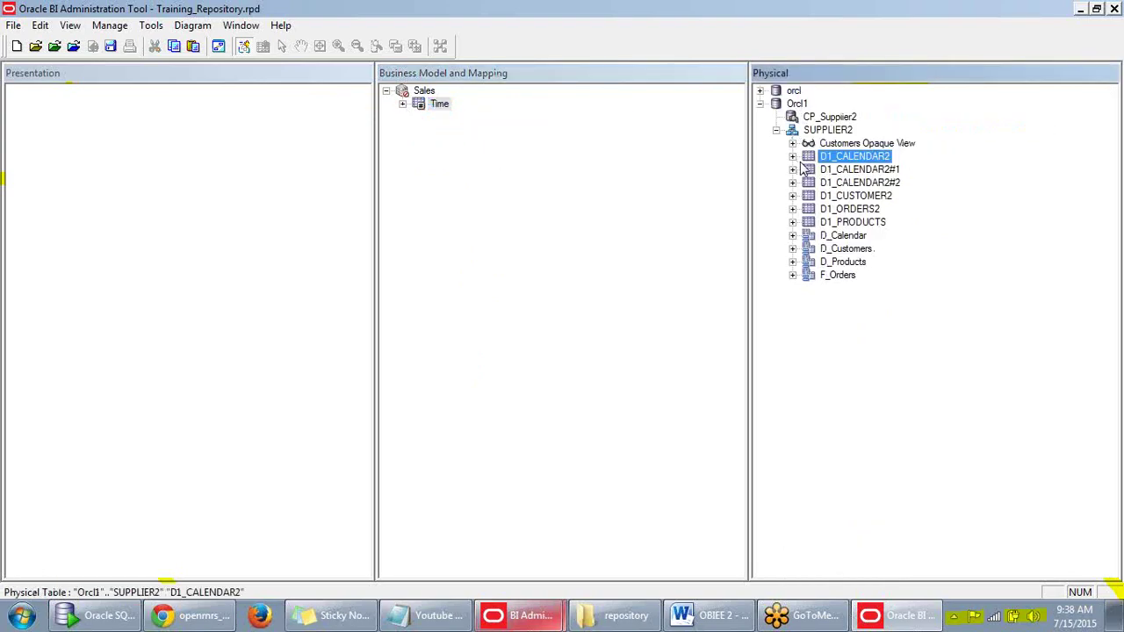
Append _Manual to the Sales business model's name, making it Sales_Manual.
click(834, 274)
click(678, 254)
right_click(481, 209)
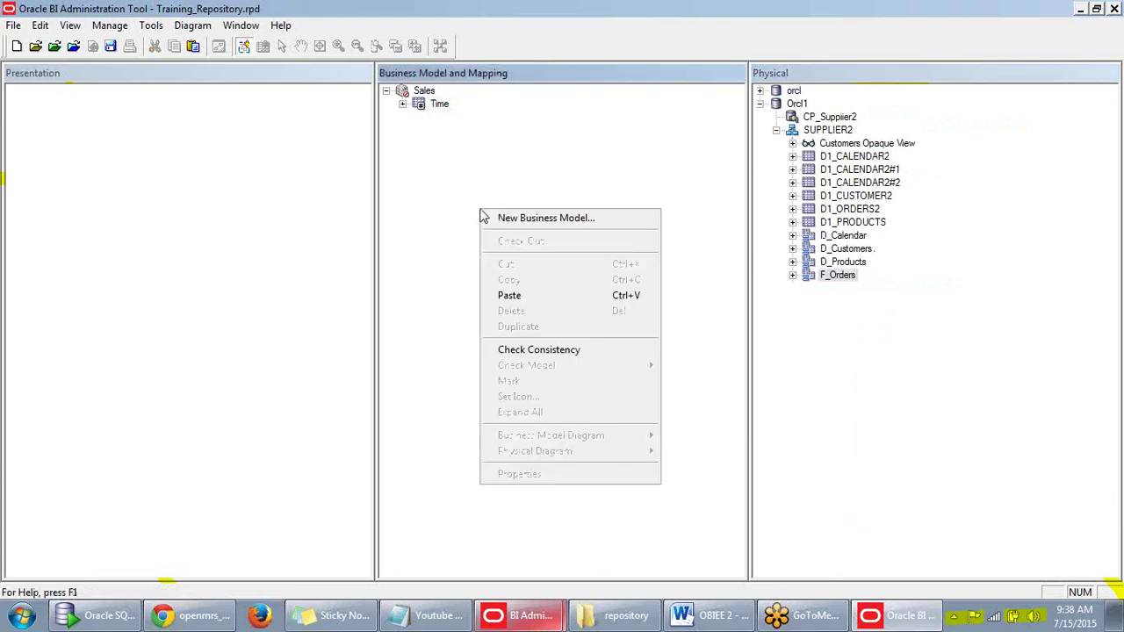
click(494, 111)
click(424, 91)
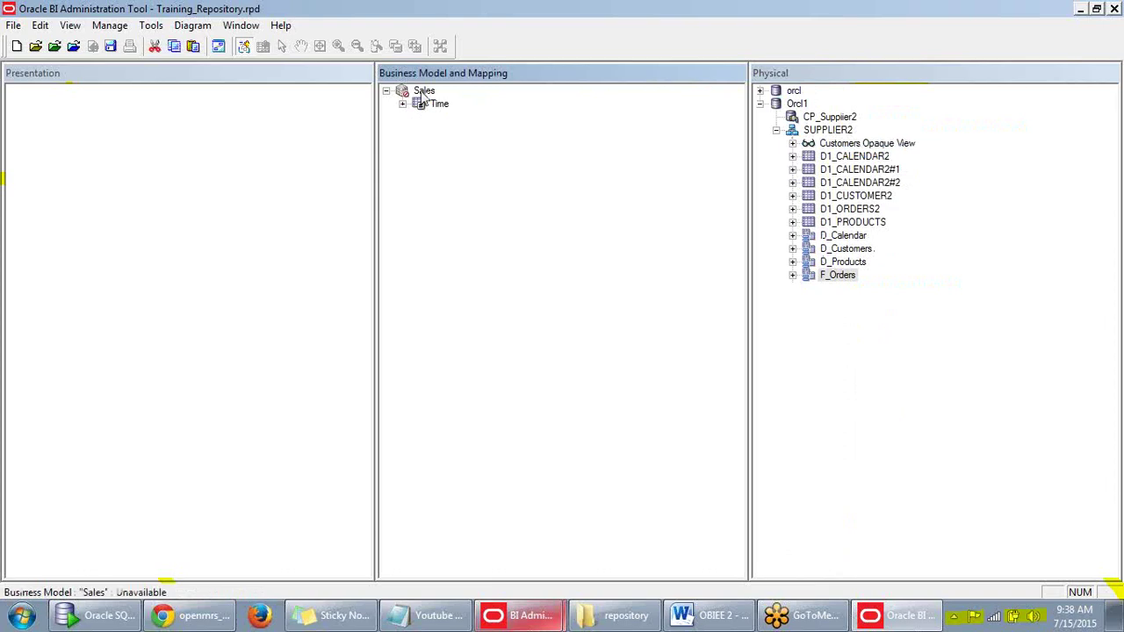
click(424, 92)
click(441, 92)
text(_Manual)
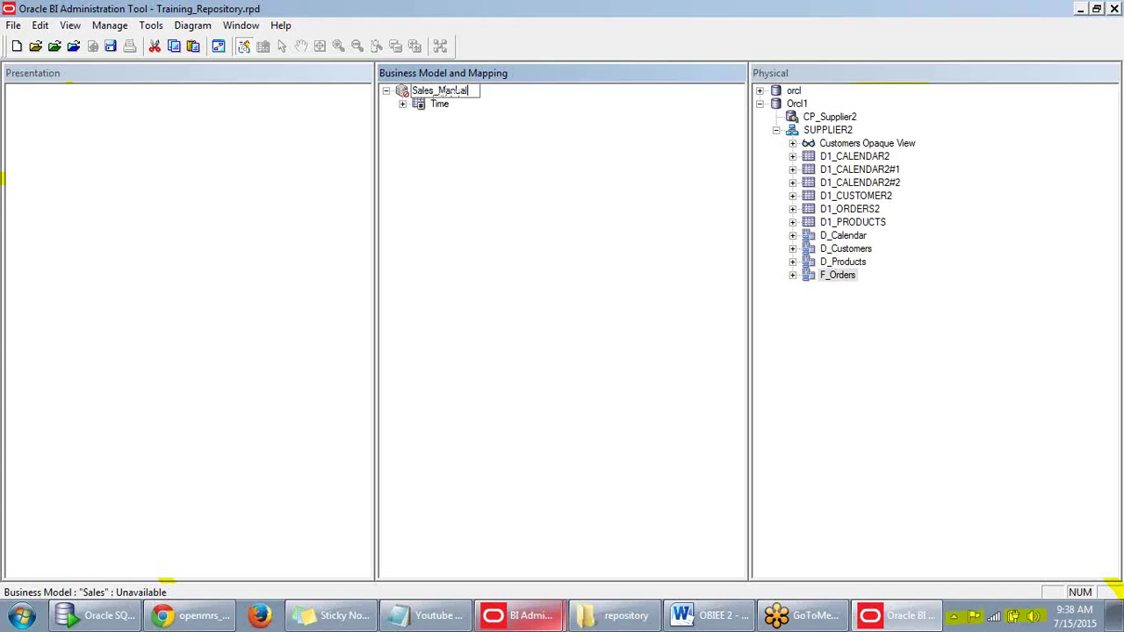
key(Return)
Create a new business model named Sales_Aut, leaving it disabled.
right_click(431, 177)
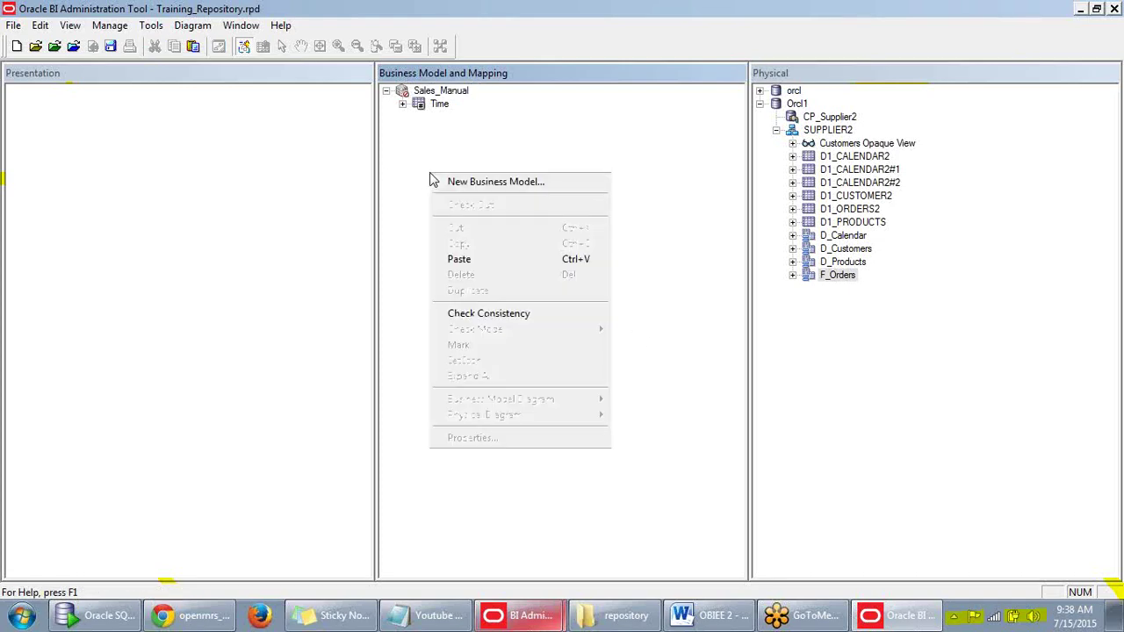
click(457, 188)
drag(527, 130, 530, 148)
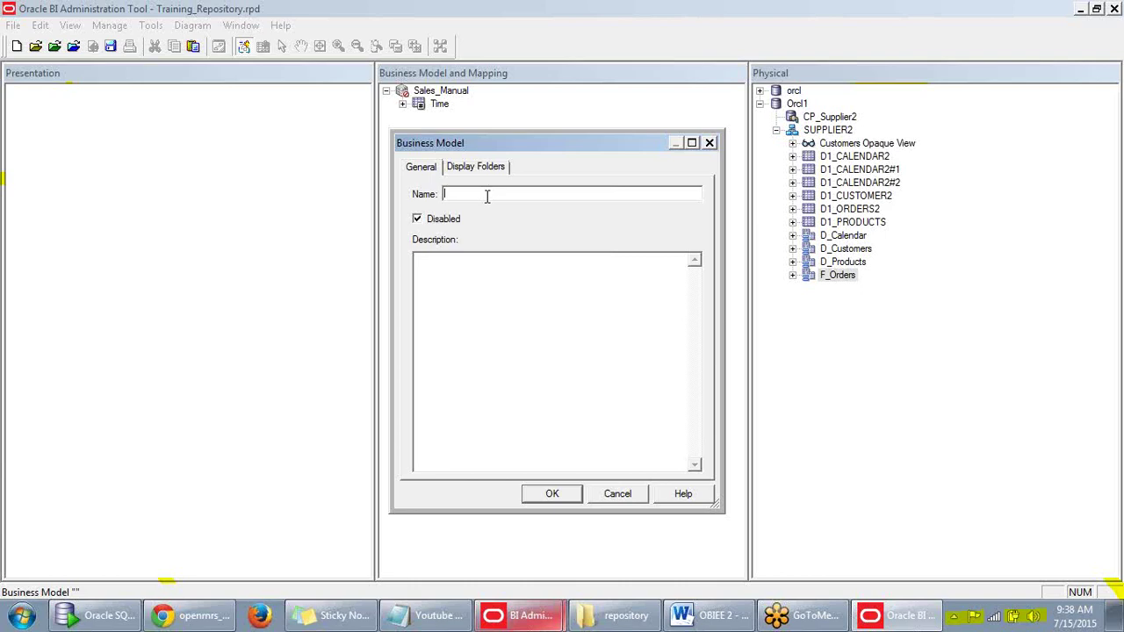
text(Sales_Aut)
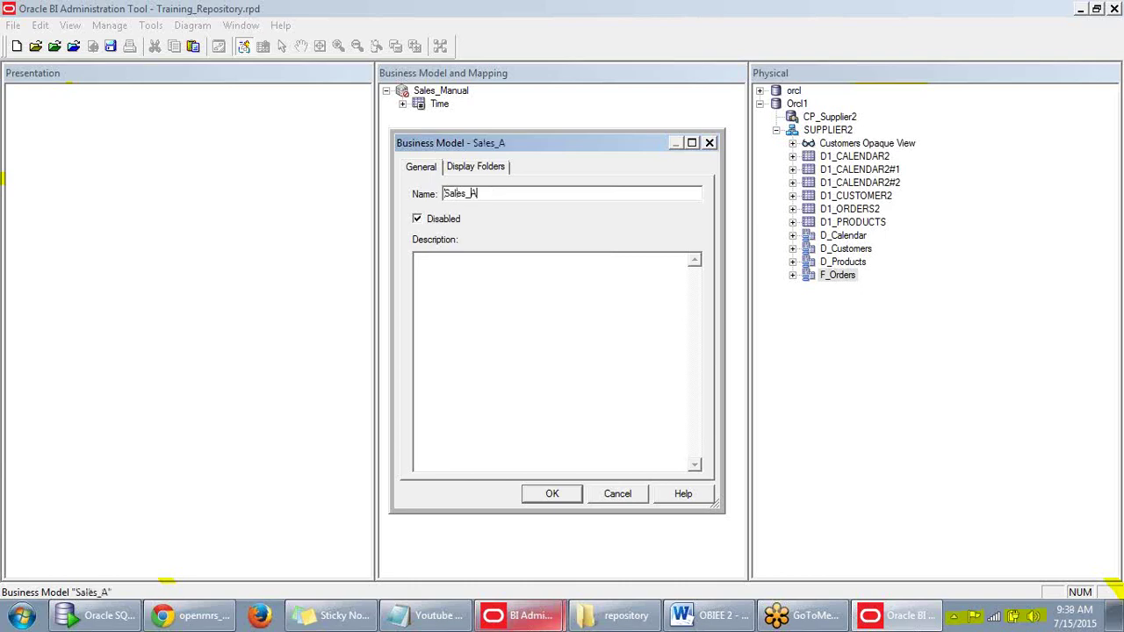
click(552, 494)
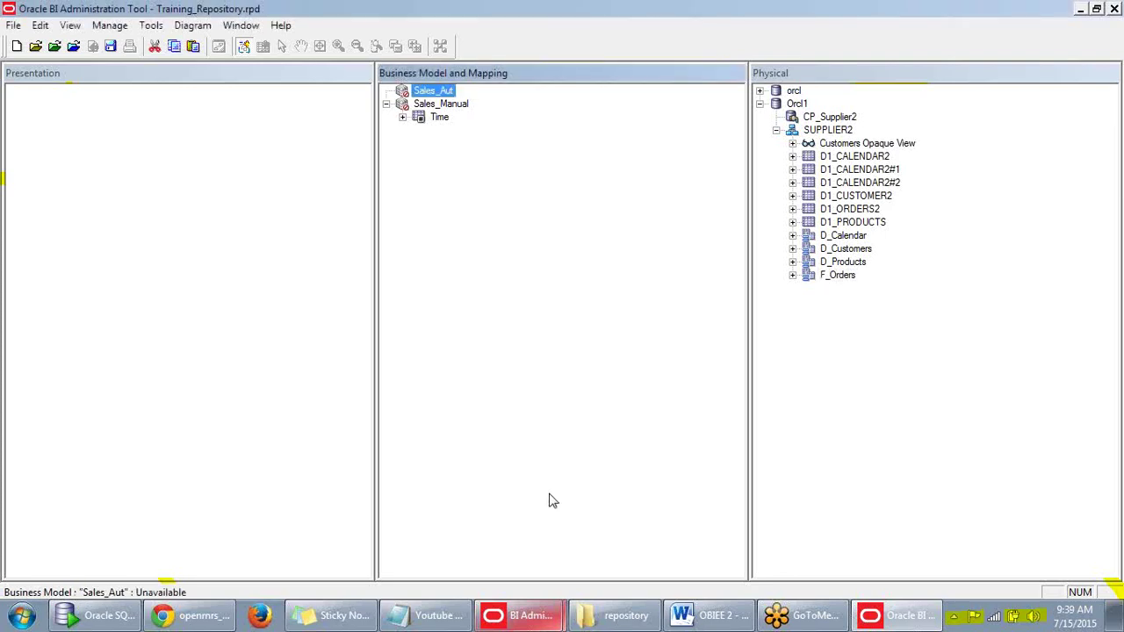
click(834, 237)
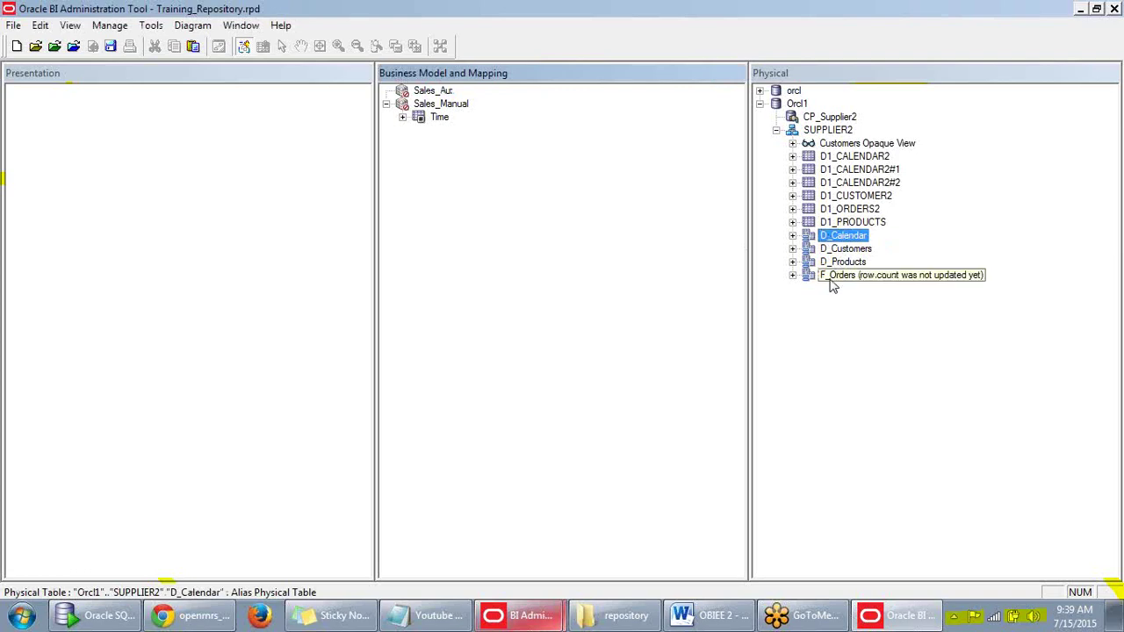
ctrl+click(842, 249)
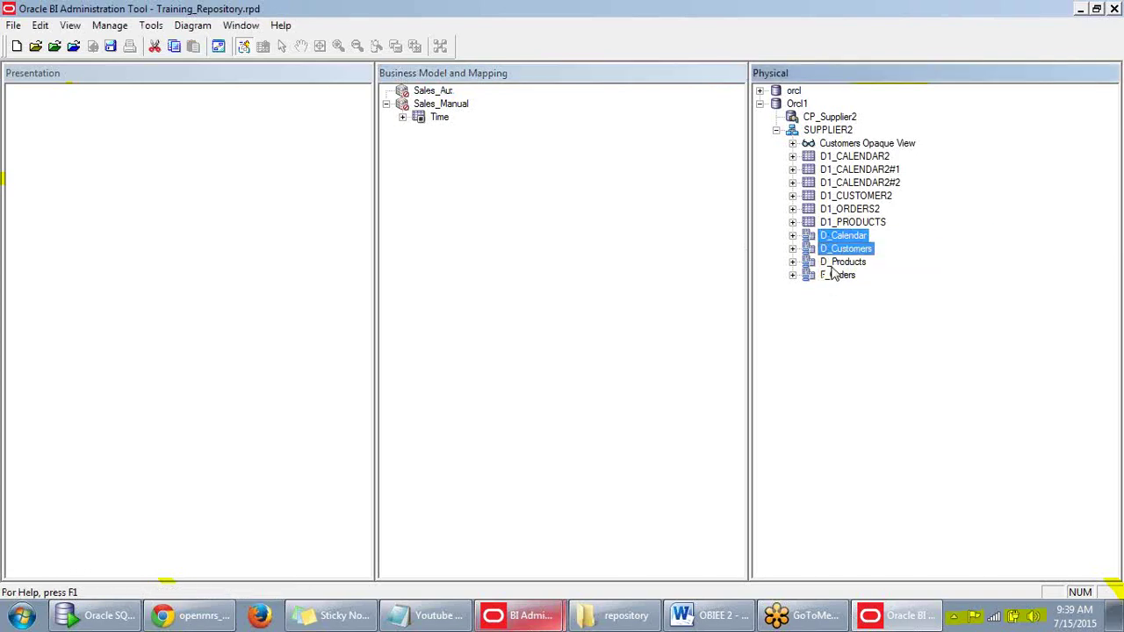
ctrl+click(841, 262)
ctrl+click(837, 275)
drag(843, 246, 434, 94)
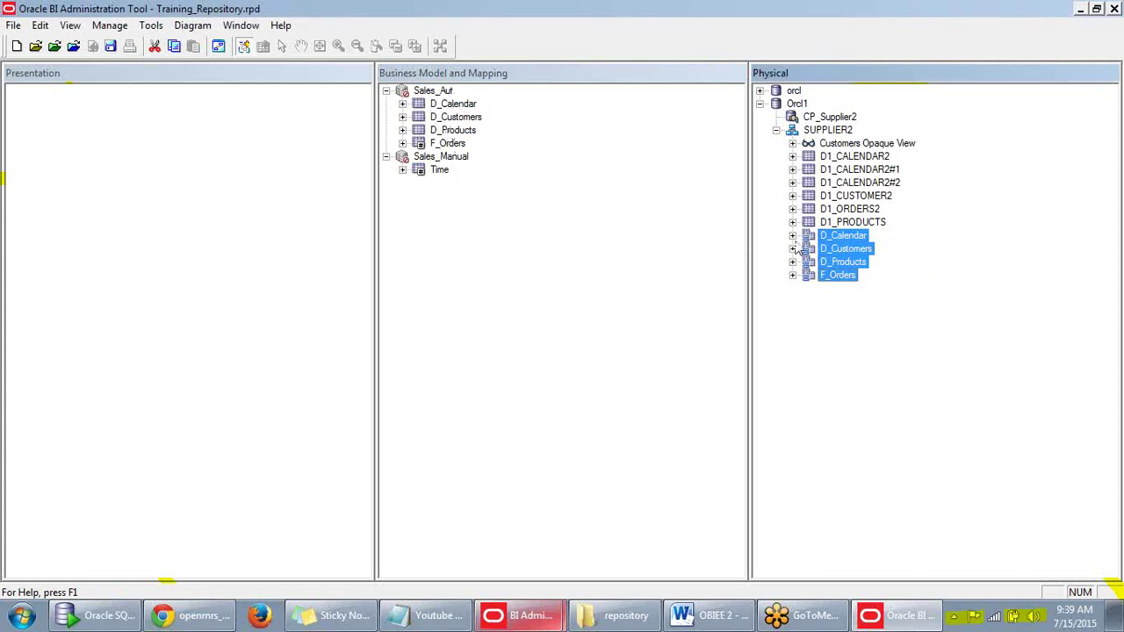
right_click(424, 91)
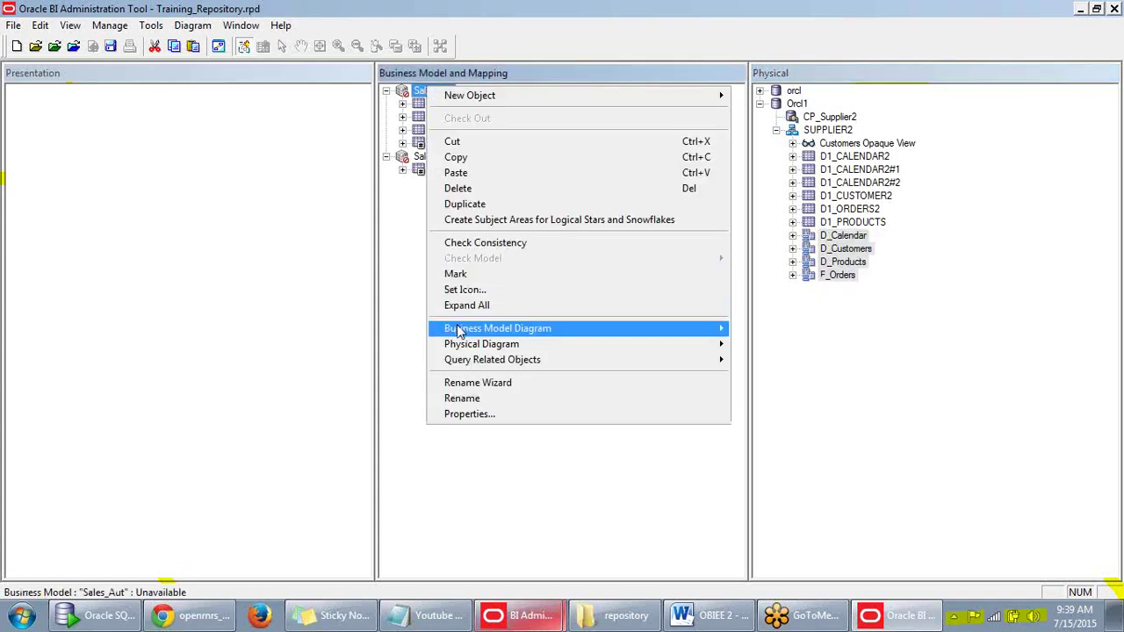
mouse_move(459, 328)
click(864, 263)
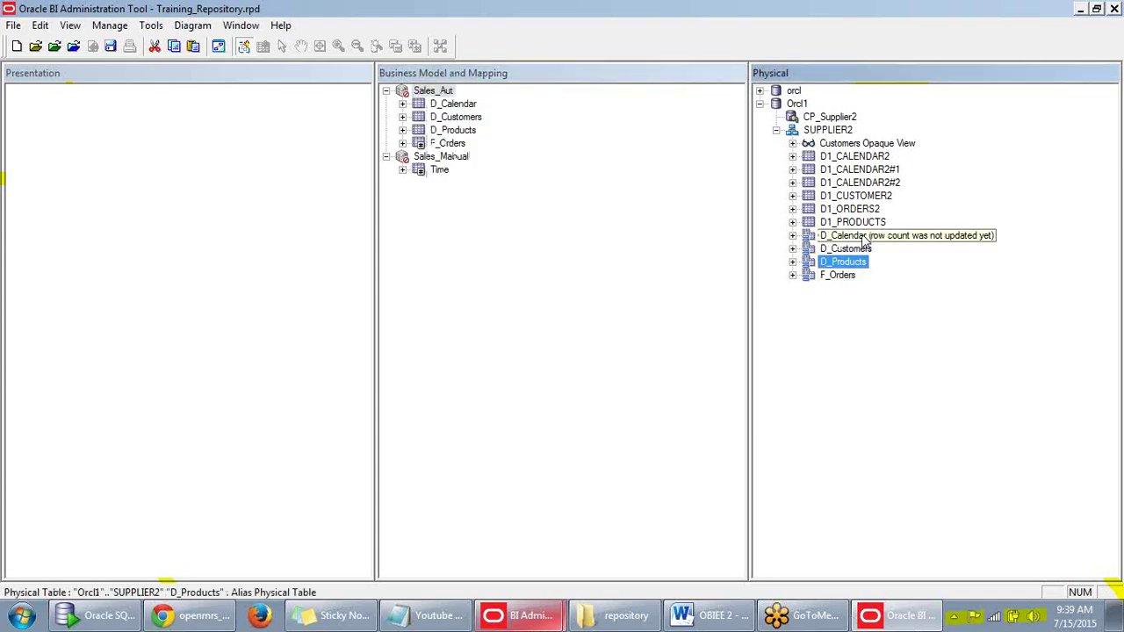
click(517, 273)
click(433, 92)
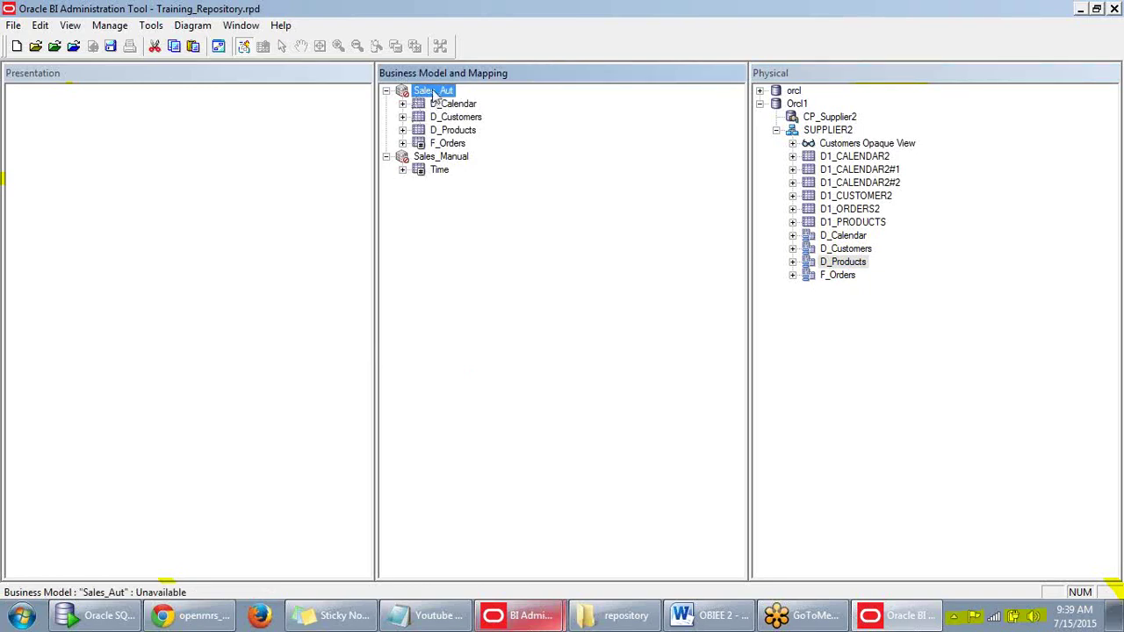
Open the Whole Diagram view of the Sales_Aut business model.
right_click(433, 94)
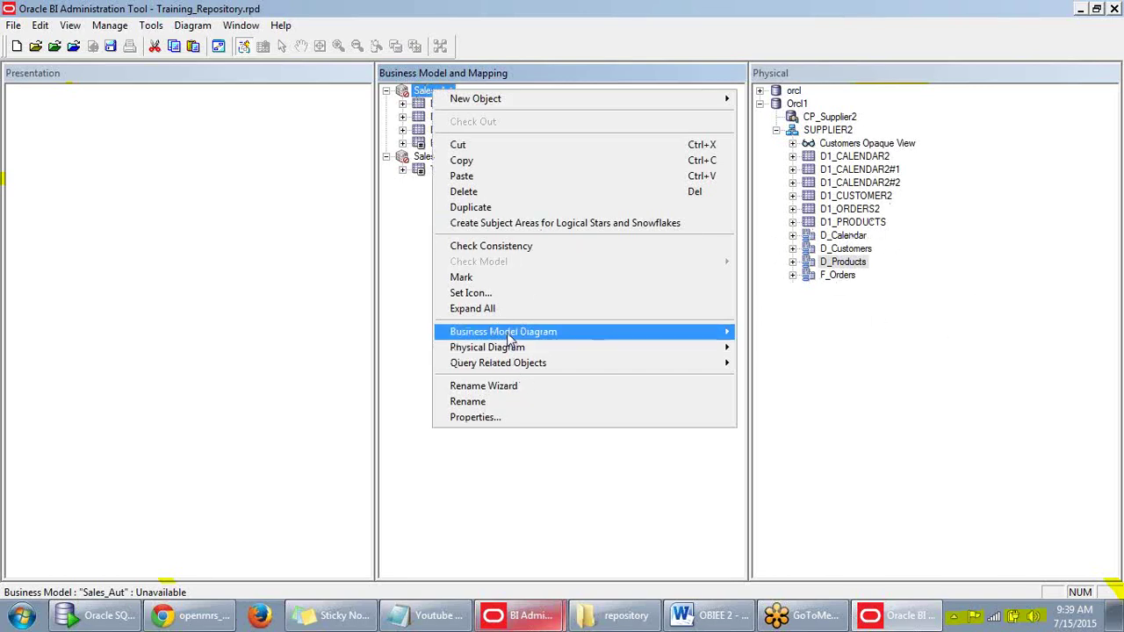
mouse_move(506, 333)
click(326, 332)
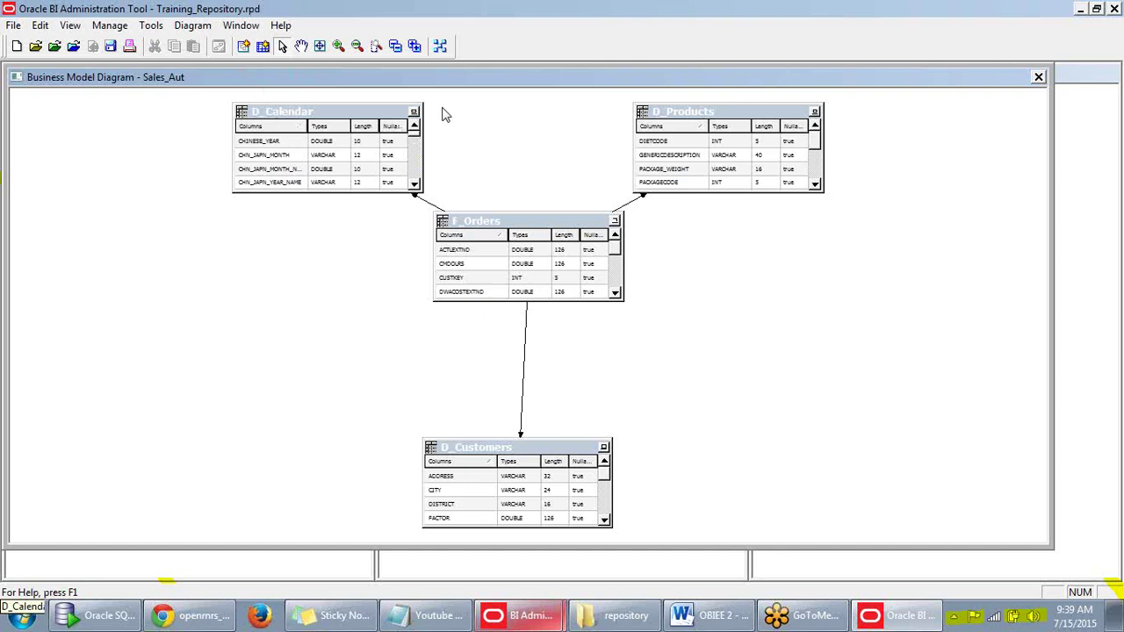
Open the F_Orders–D_Calendar Logical Join dialog and enlarge it to show more columns.
double_click(430, 207)
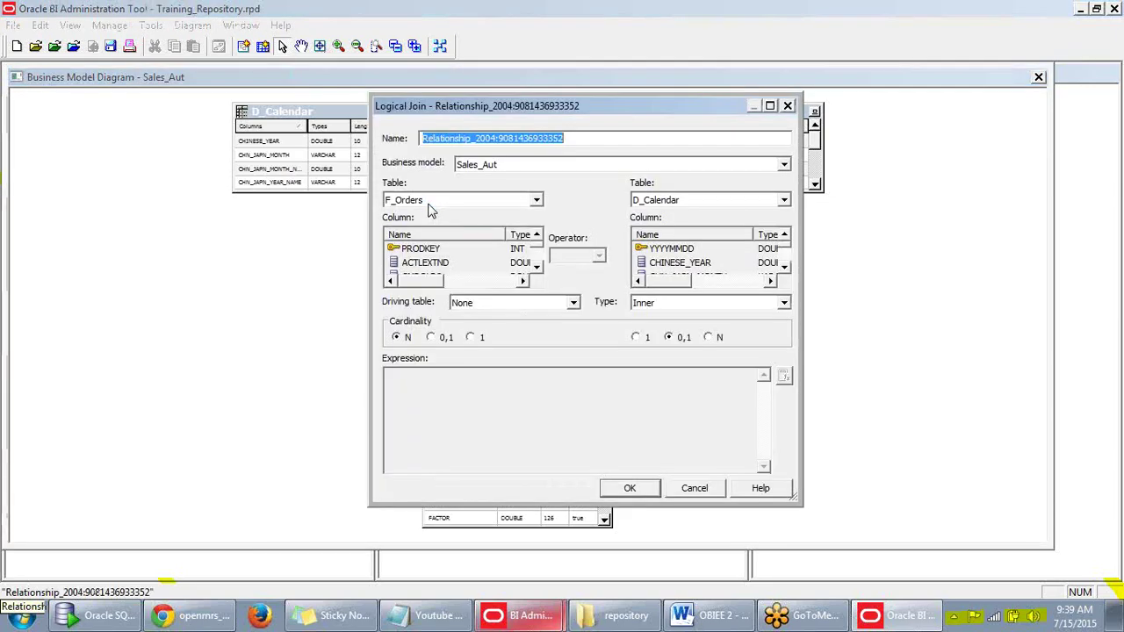
drag(612, 97, 615, 69)
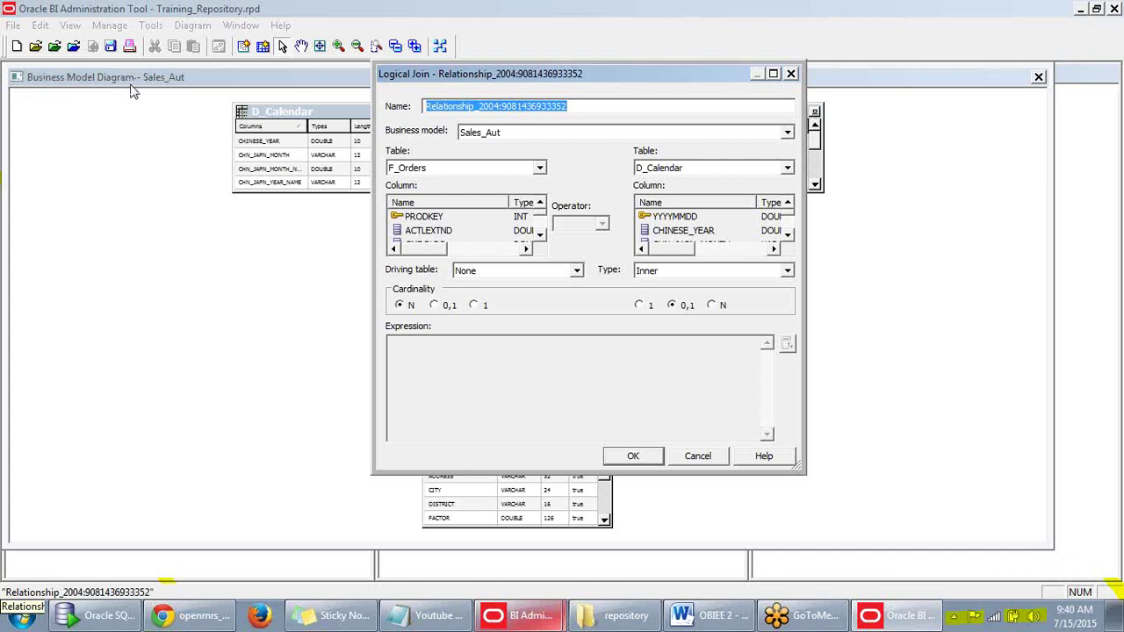
drag(599, 76, 549, 65)
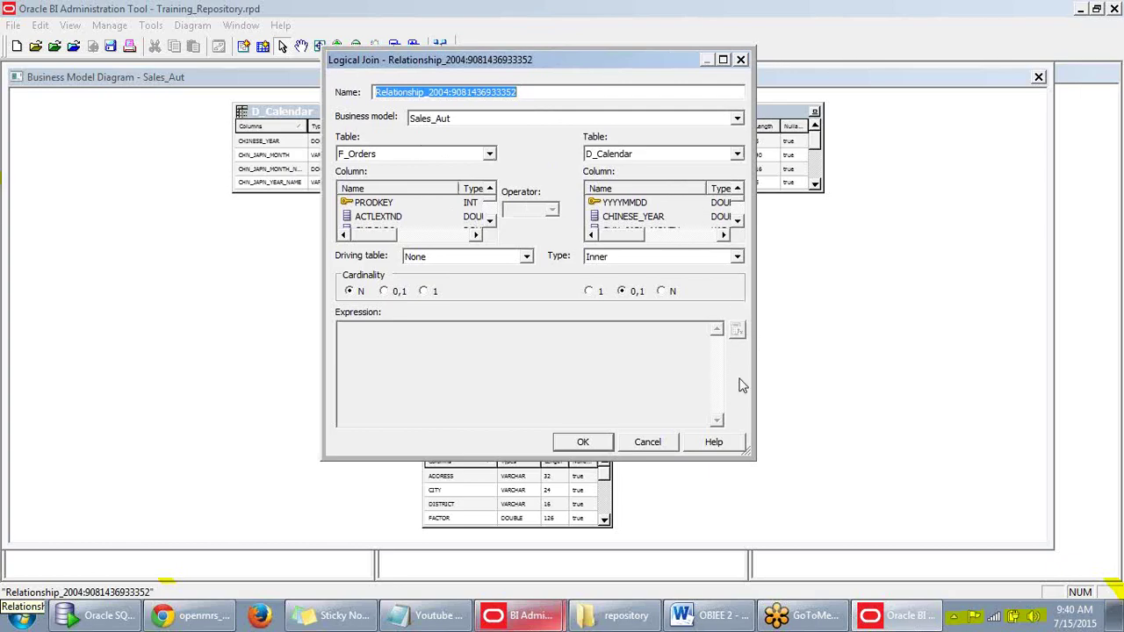
drag(748, 452, 836, 532)
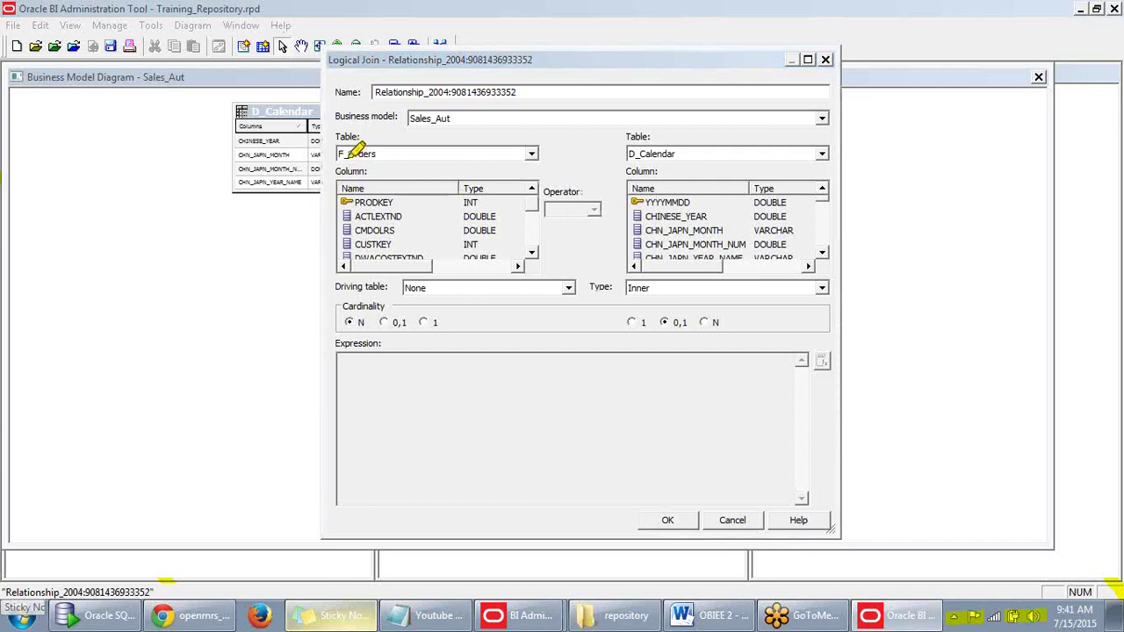
drag(340, 154, 394, 156)
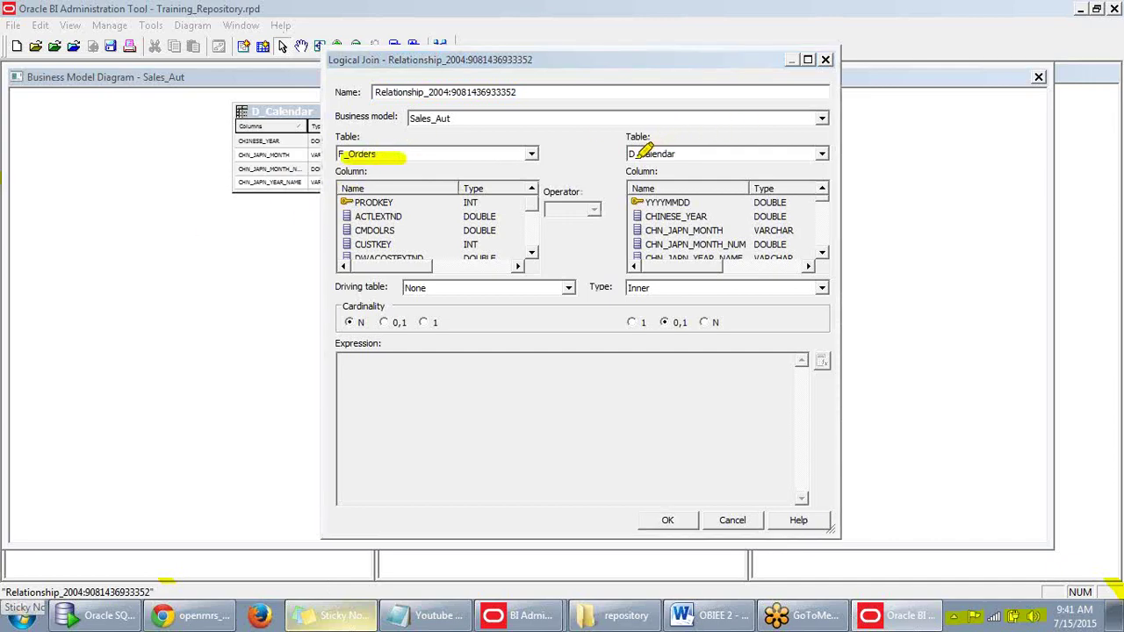
drag(630, 155, 680, 154)
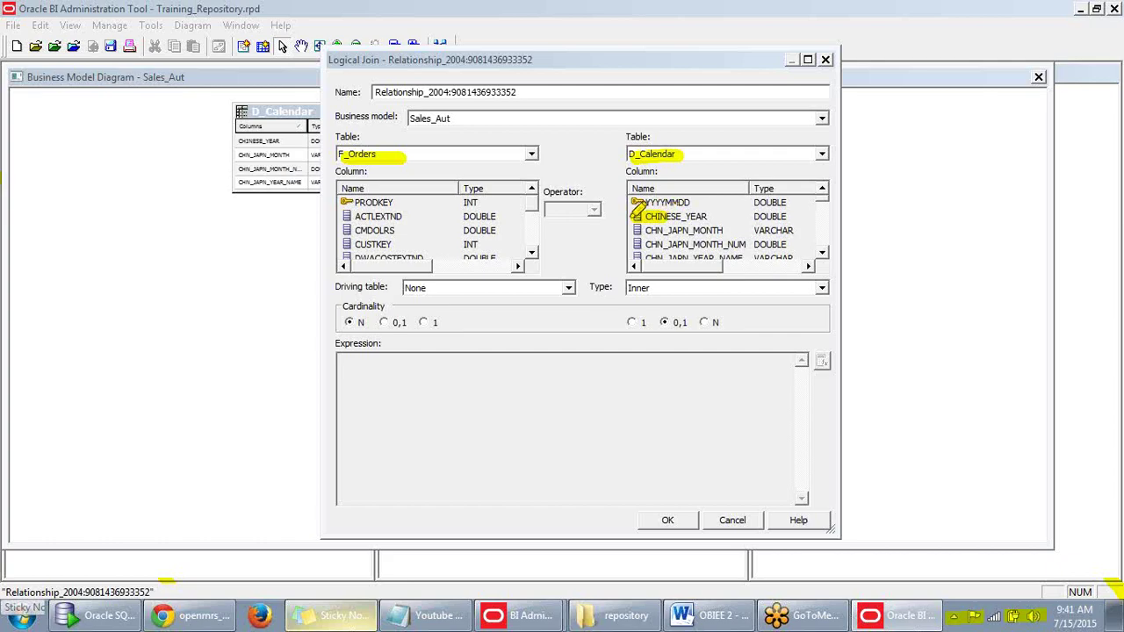
mouse_move(635, 207)
mouse_down()
mouse_move(628, 218)
mouse_move(635, 209)
mouse_up()
mouse_move(506, 200)
mouse_down()
mouse_move(614, 218)
mouse_move(529, 228)
mouse_up()
drag(618, 222, 550, 265)
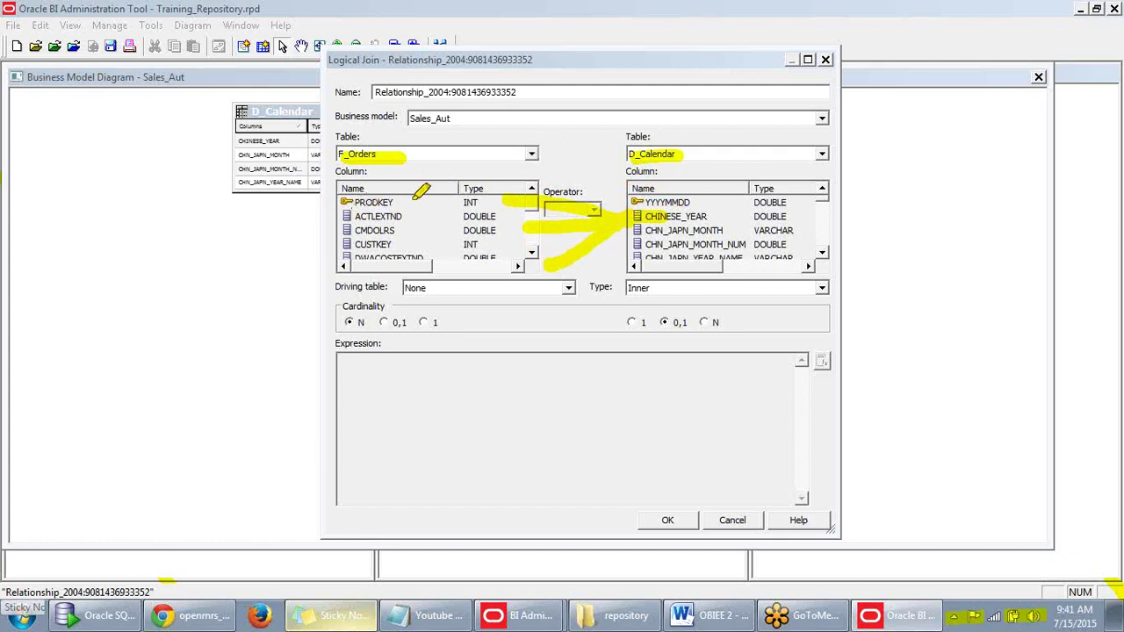
mouse_move(404, 204)
mouse_down()
mouse_move(488, 180)
mouse_move(479, 203)
mouse_up()
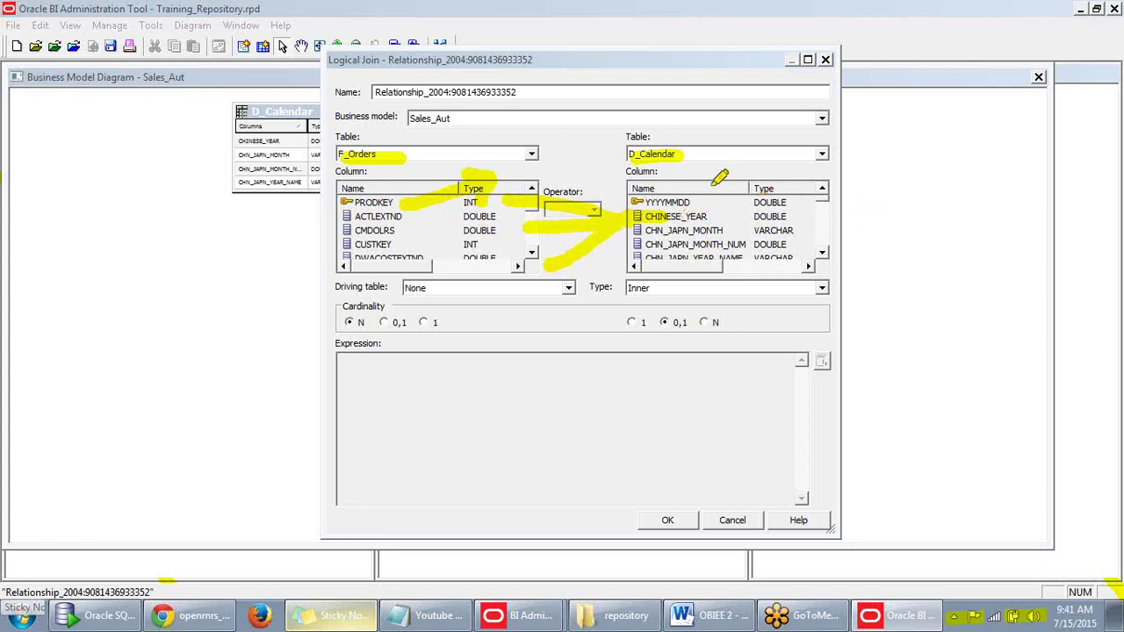
drag(738, 149, 719, 186)
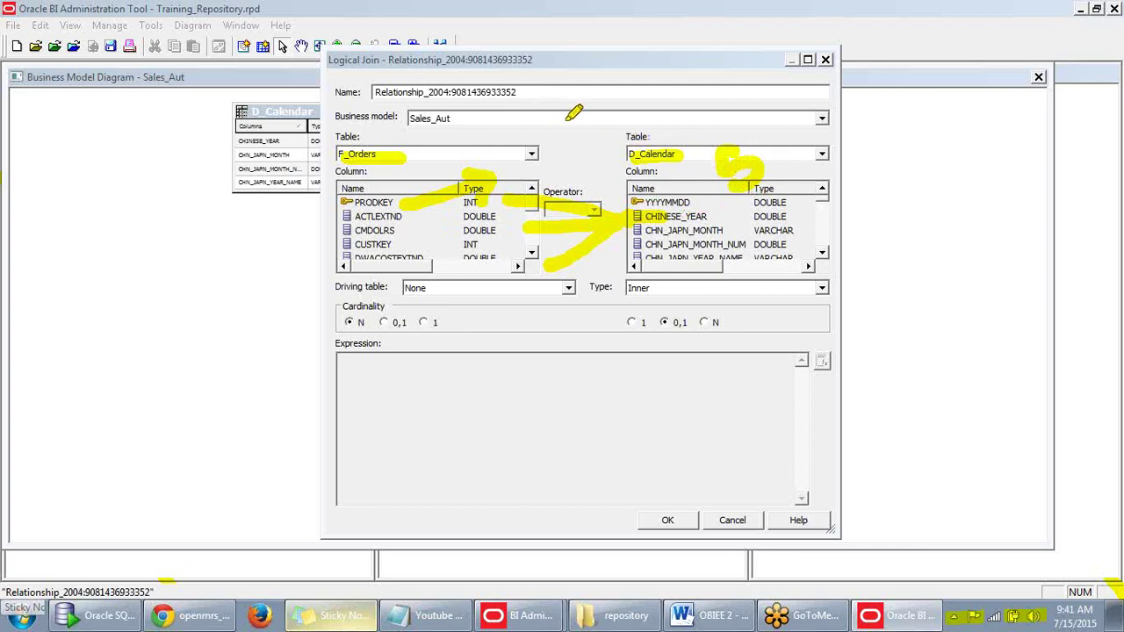
mouse_move(560, 115)
mouse_down()
mouse_move(574, 104)
mouse_move(567, 84)
mouse_move(559, 123)
mouse_move(530, 148)
mouse_move(514, 136)
mouse_move(499, 232)
mouse_move(527, 220)
mouse_move(509, 197)
mouse_up()
mouse_move(716, 108)
mouse_down()
mouse_move(718, 80)
mouse_move(753, 109)
mouse_move(865, 75)
mouse_up()
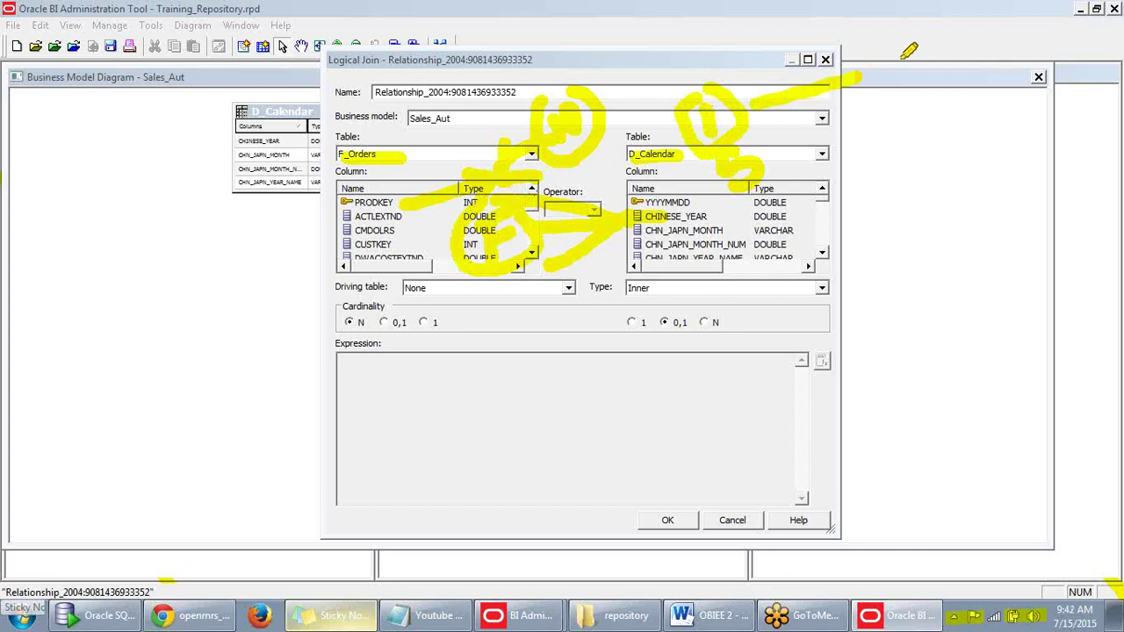
mouse_move(720, 109)
mouse_down()
mouse_move(720, 121)
mouse_move(614, 125)
mouse_move(676, 132)
mouse_move(618, 186)
mouse_move(617, 207)
mouse_up()
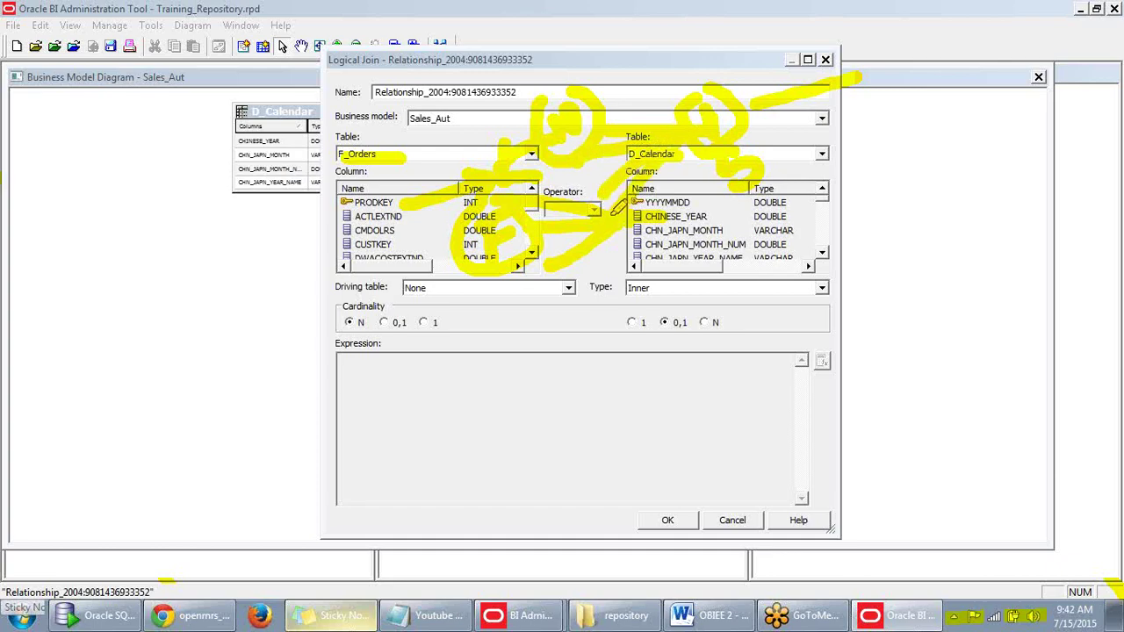
drag(532, 174, 611, 255)
drag(560, 169, 590, 238)
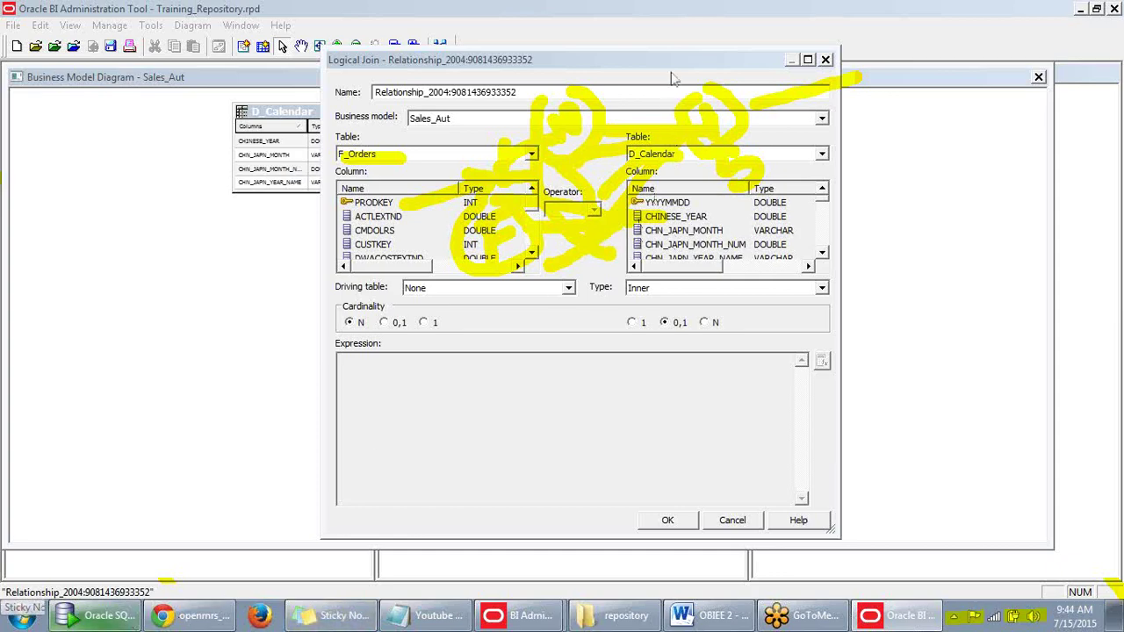
drag(666, 60, 633, 58)
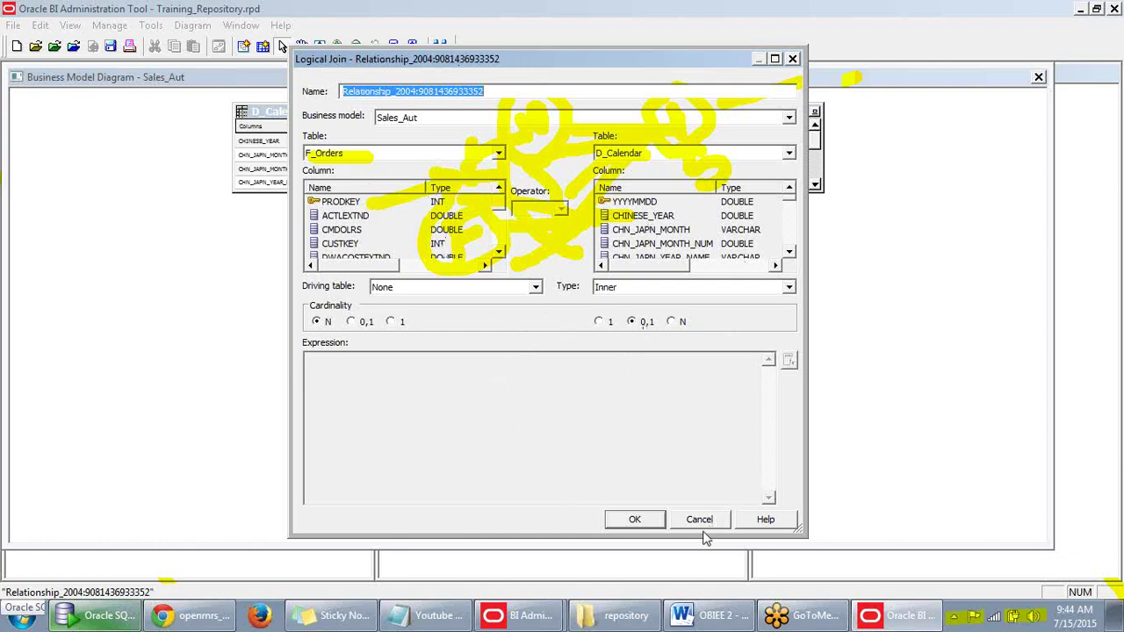
Accept the F_Orders–D_Calendar join, close the Sales_Aut diagram, and expand its four logical tables.
click(634, 520)
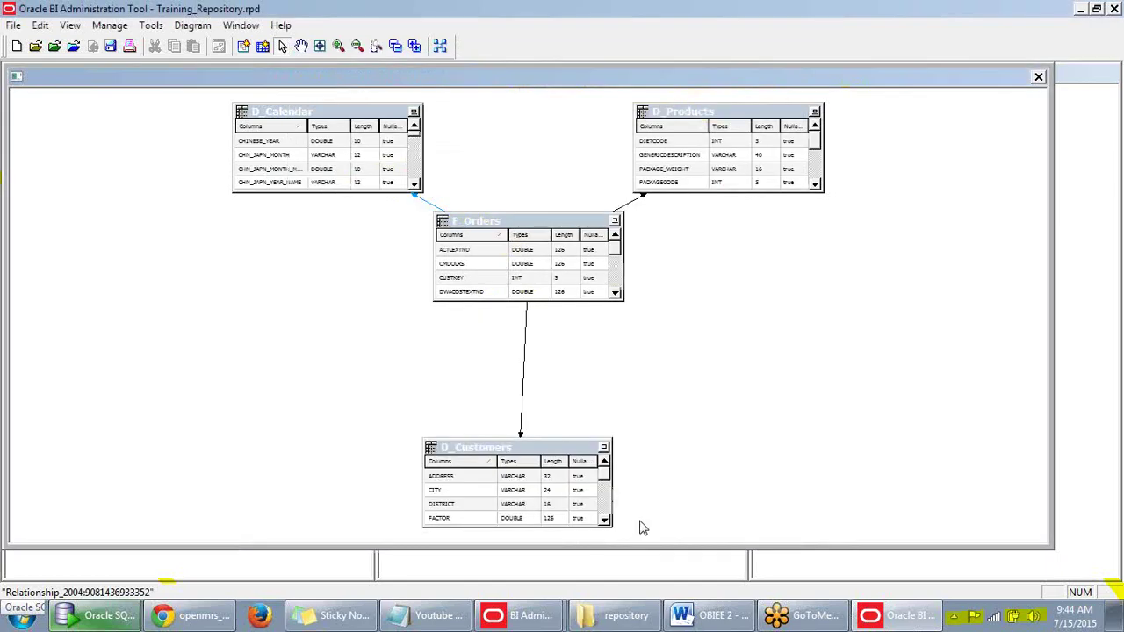
click(1039, 77)
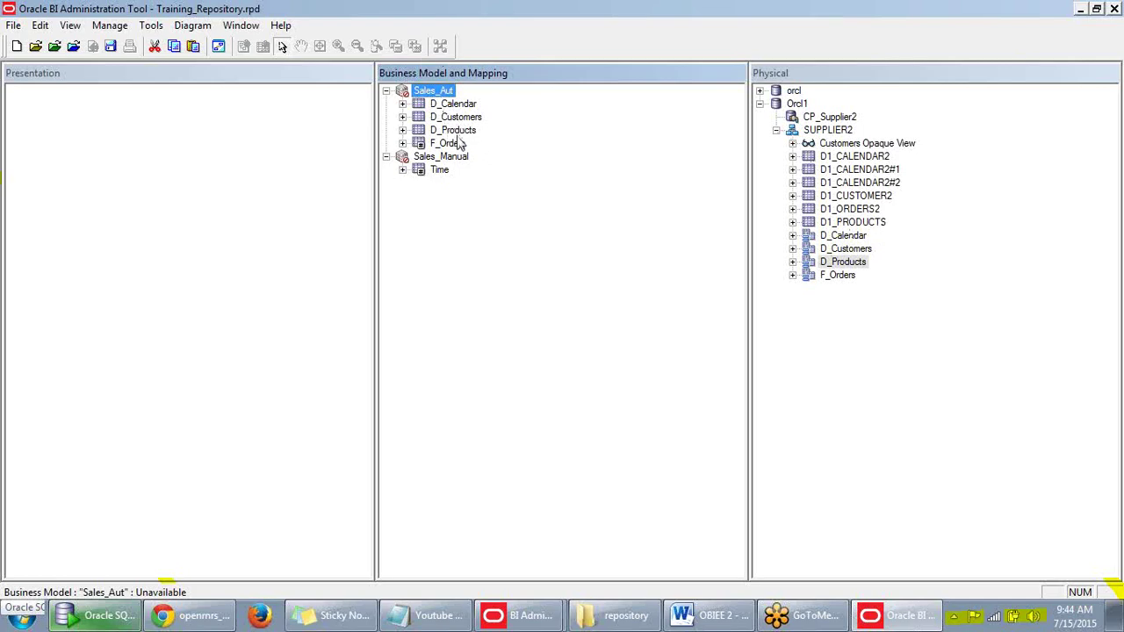
click(402, 143)
click(403, 130)
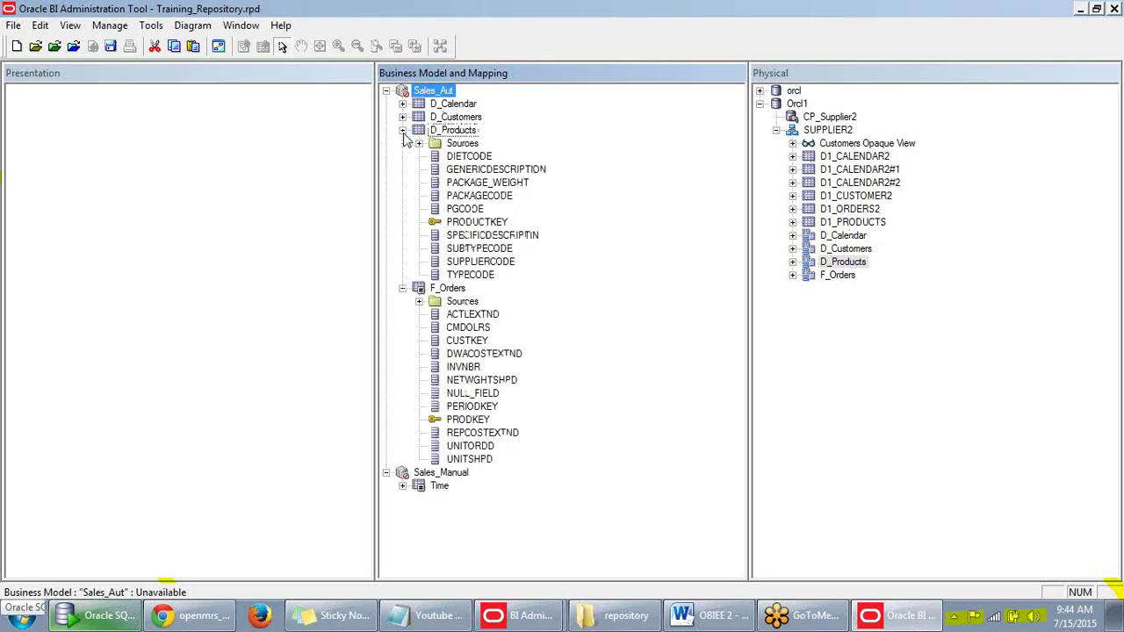
click(402, 117)
click(403, 104)
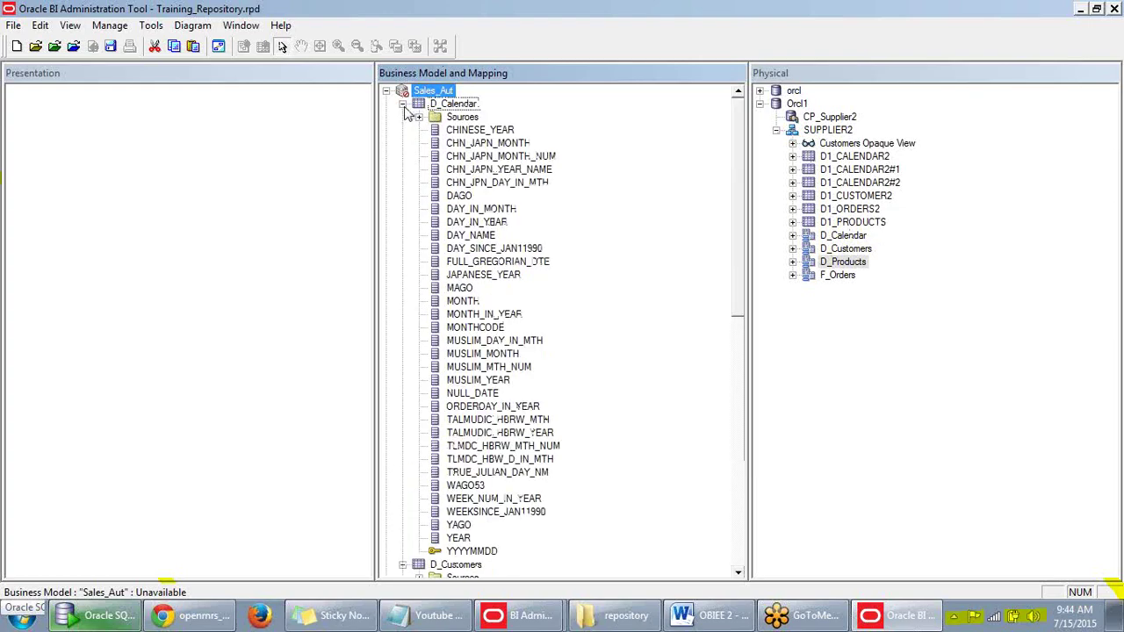
Collapse the four logical tables again and select the Sales_Manual business model.
drag(736, 174, 743, 283)
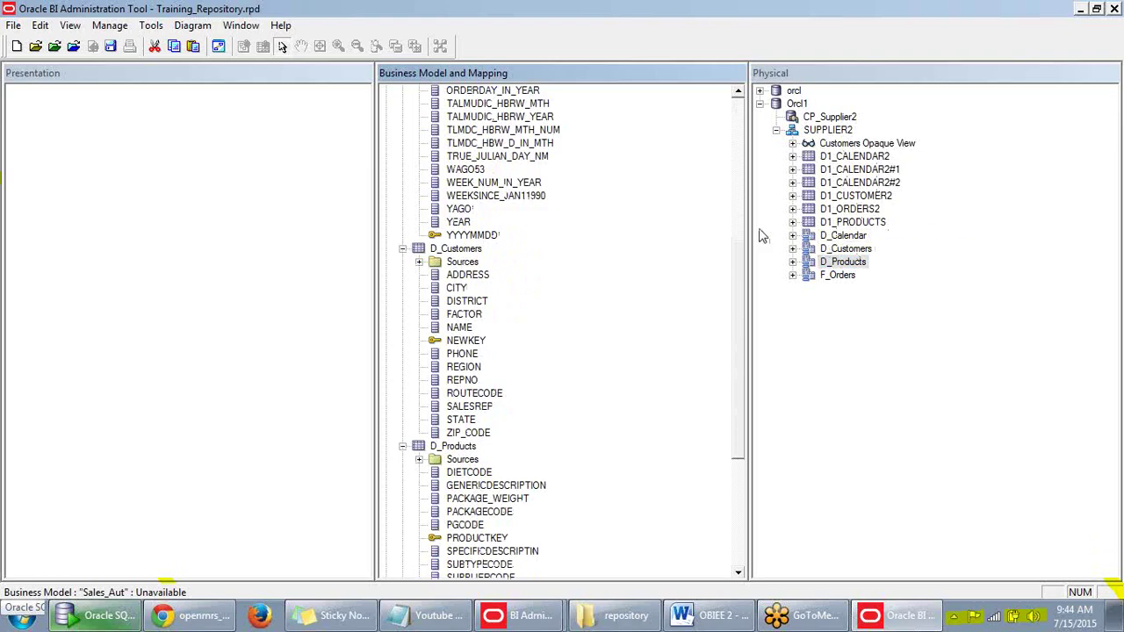
scroll(427, 123, up, 3)
scroll(425, 119, up, 5)
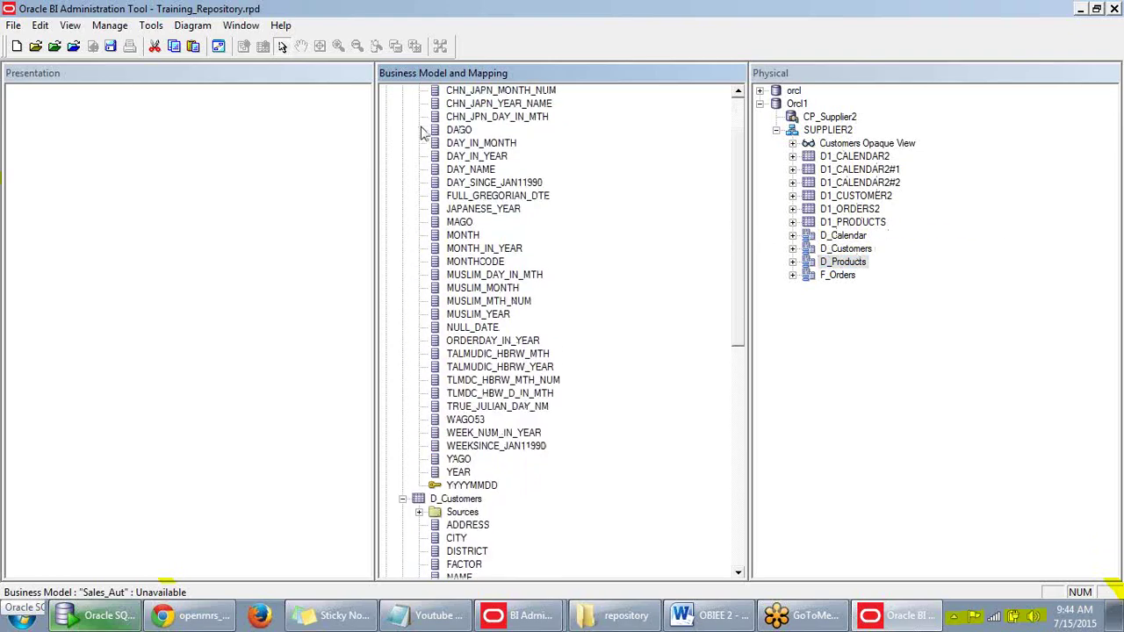
click(403, 103)
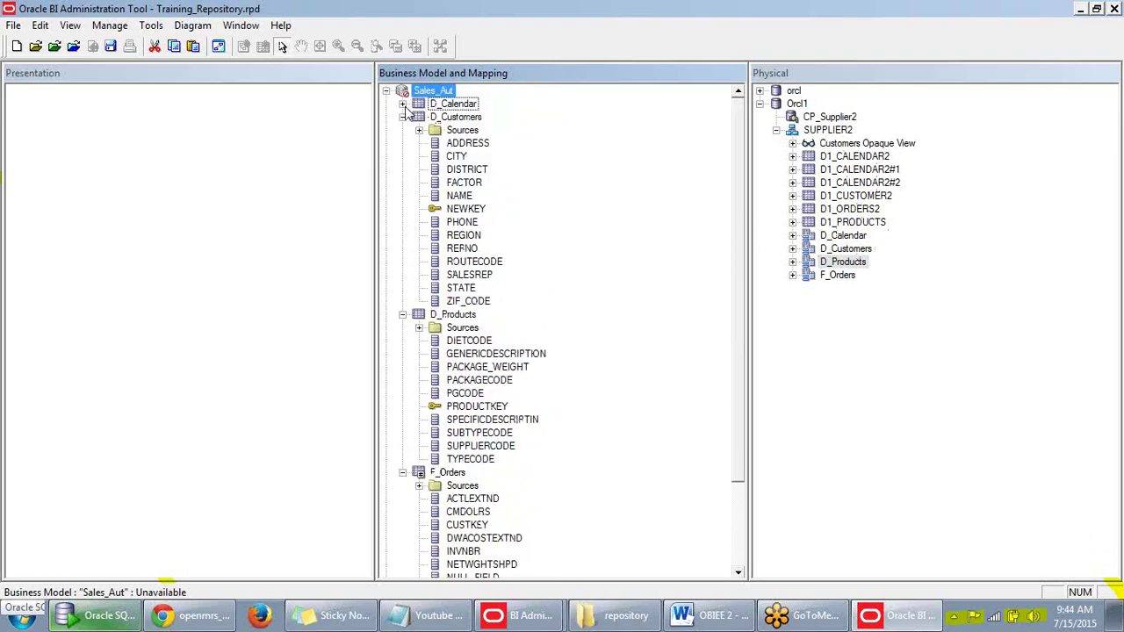
click(403, 116)
click(403, 130)
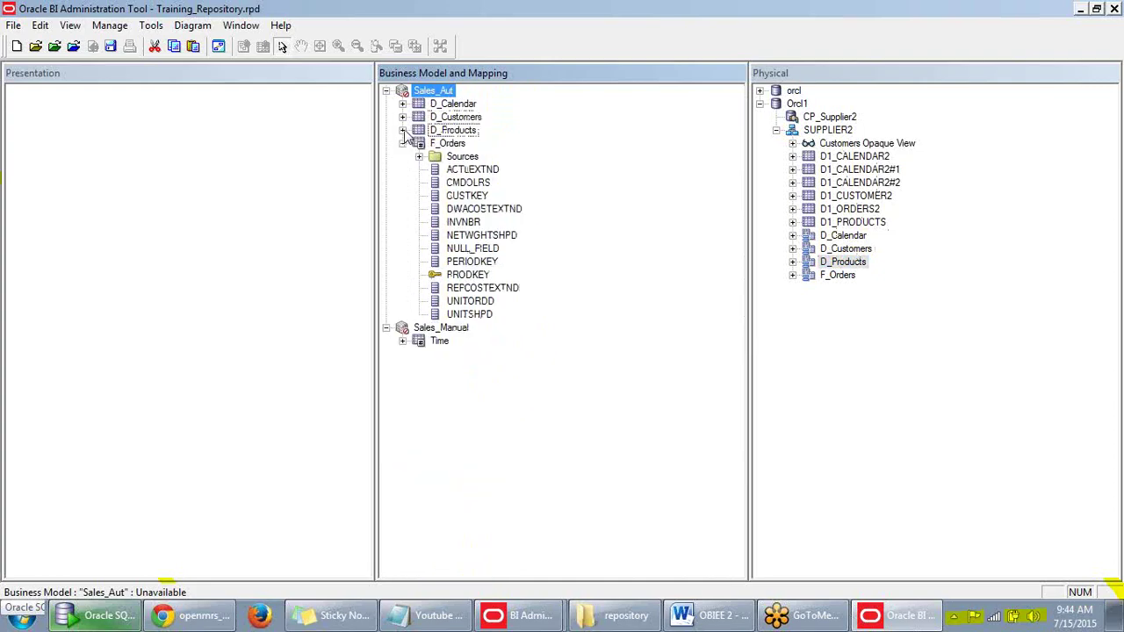
click(402, 143)
click(470, 216)
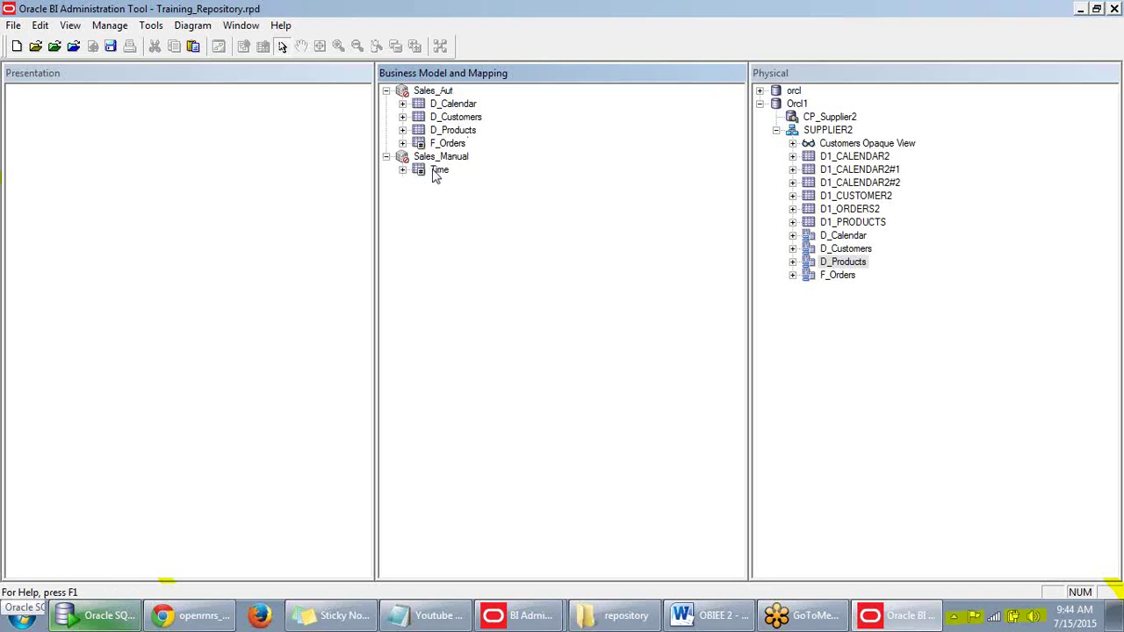
click(437, 172)
key(Up)
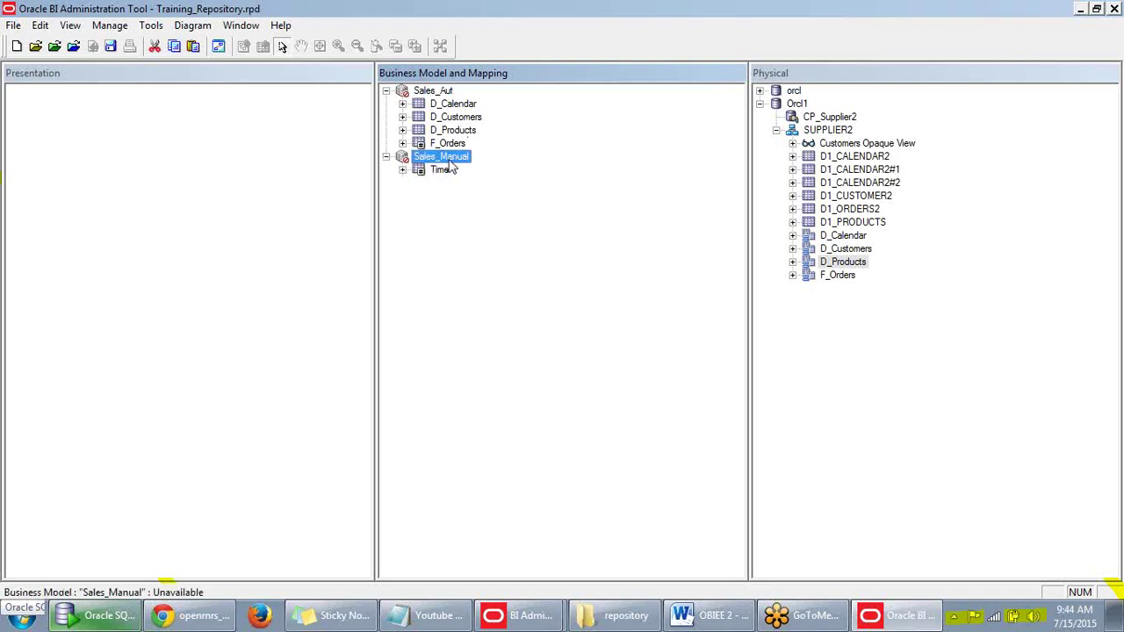
Create the Customer Details logical table under Sales_Manual, with an empty Sources folder.
right_click(448, 159)
mouse_move(452, 171)
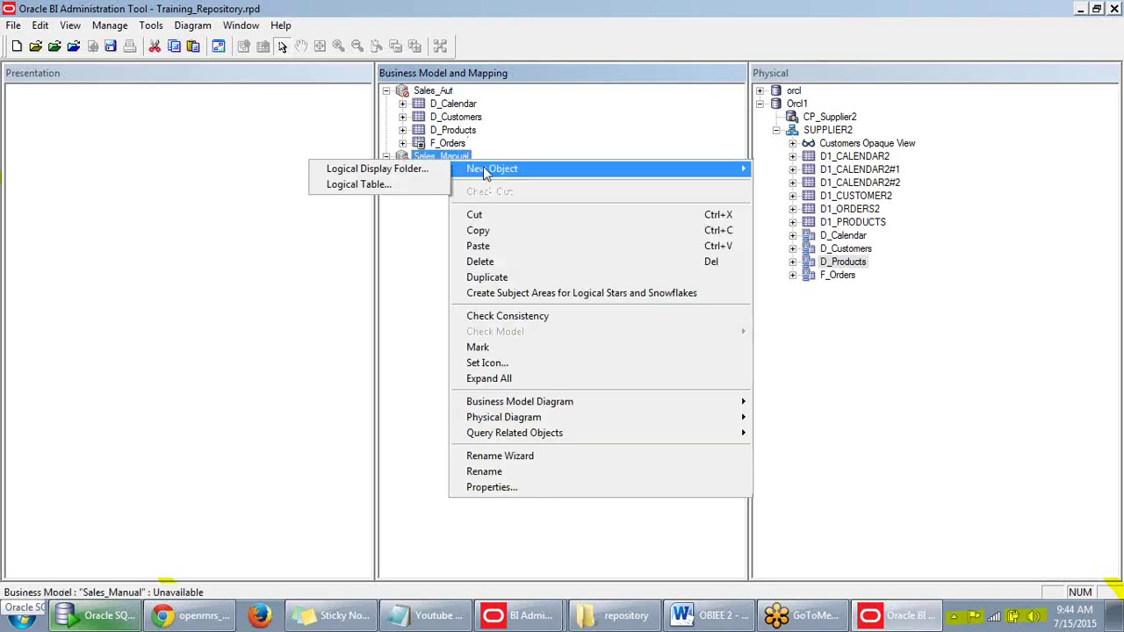
click(380, 191)
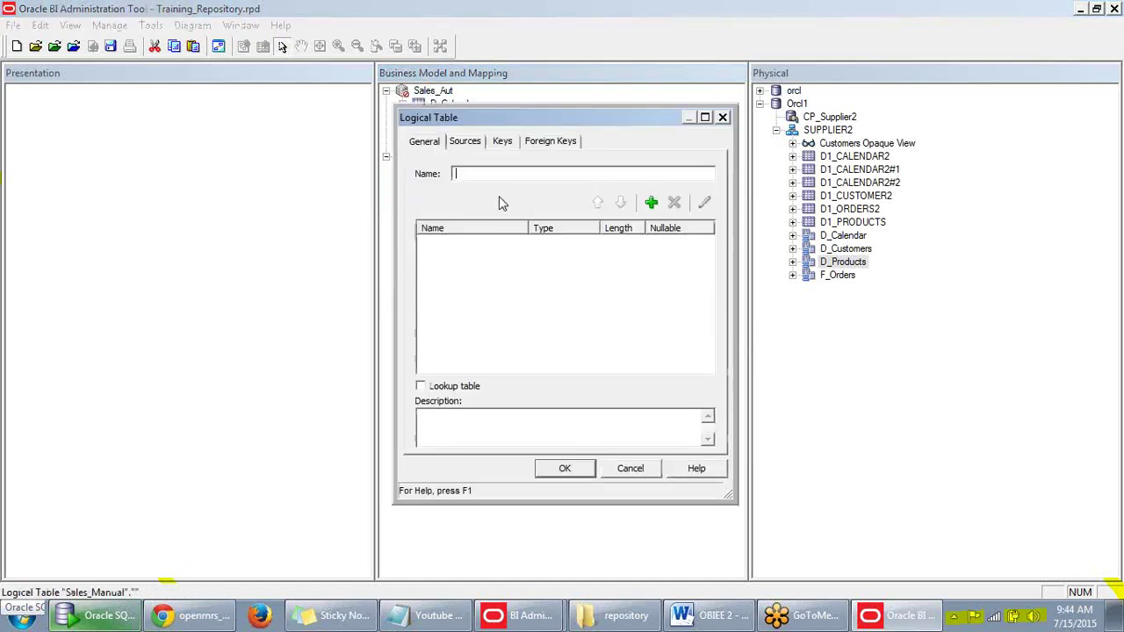
drag(580, 116, 585, 208)
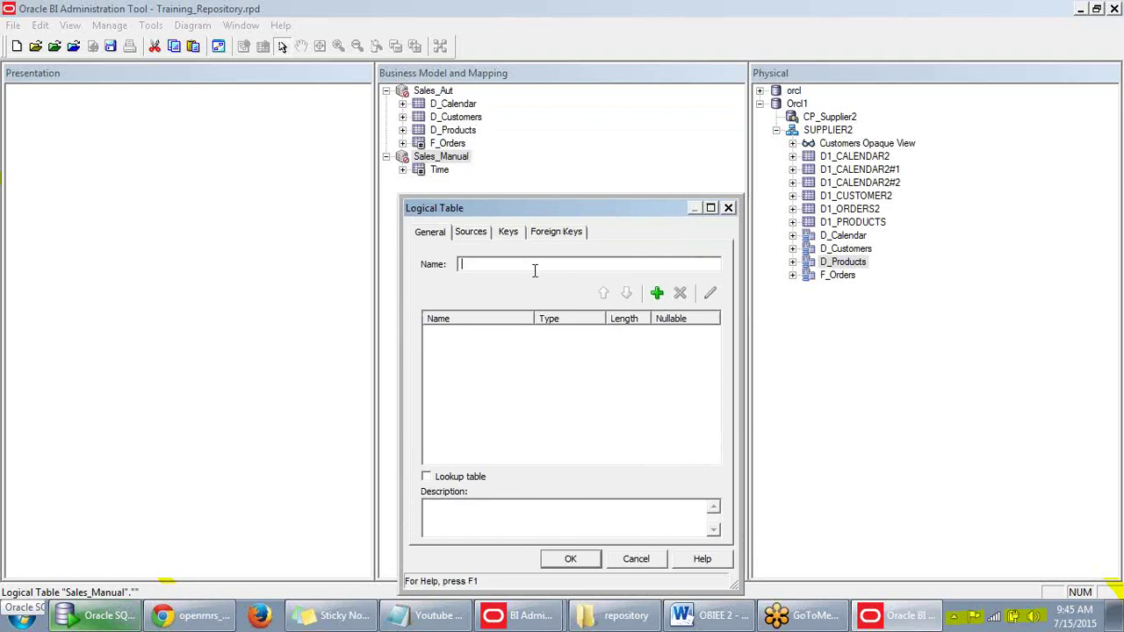
text(Customwe mer Details)
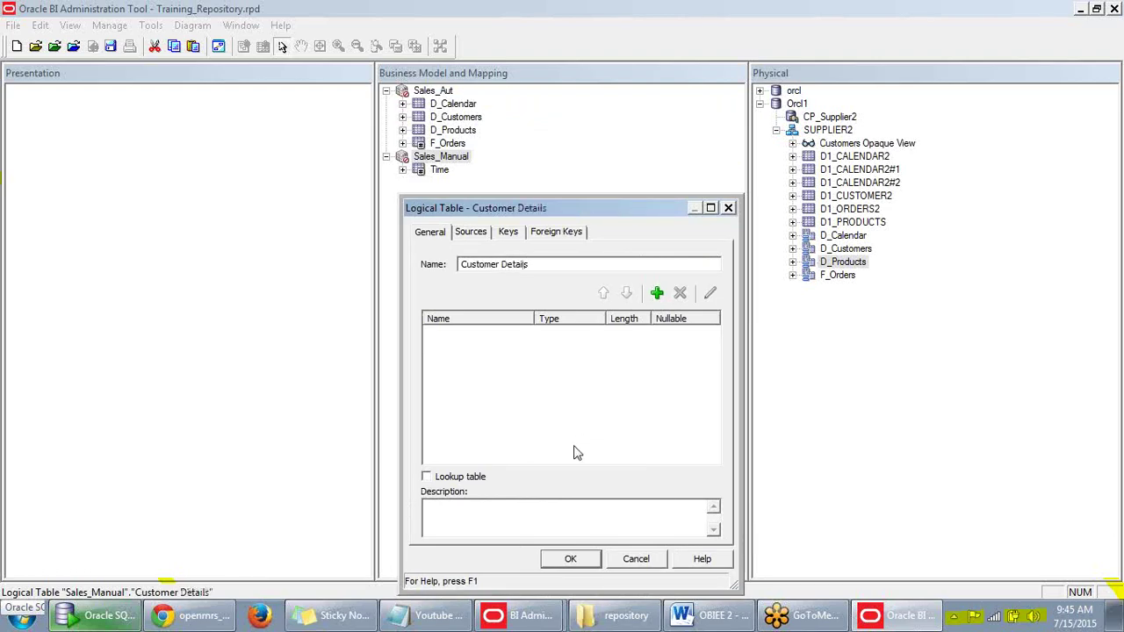
click(571, 558)
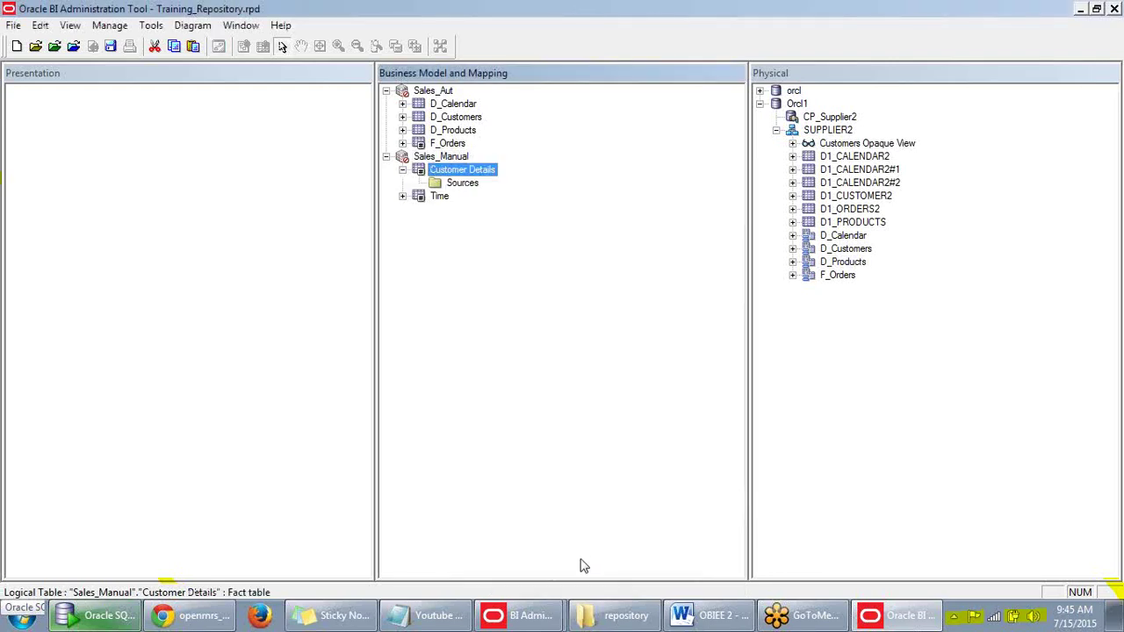
click(460, 184)
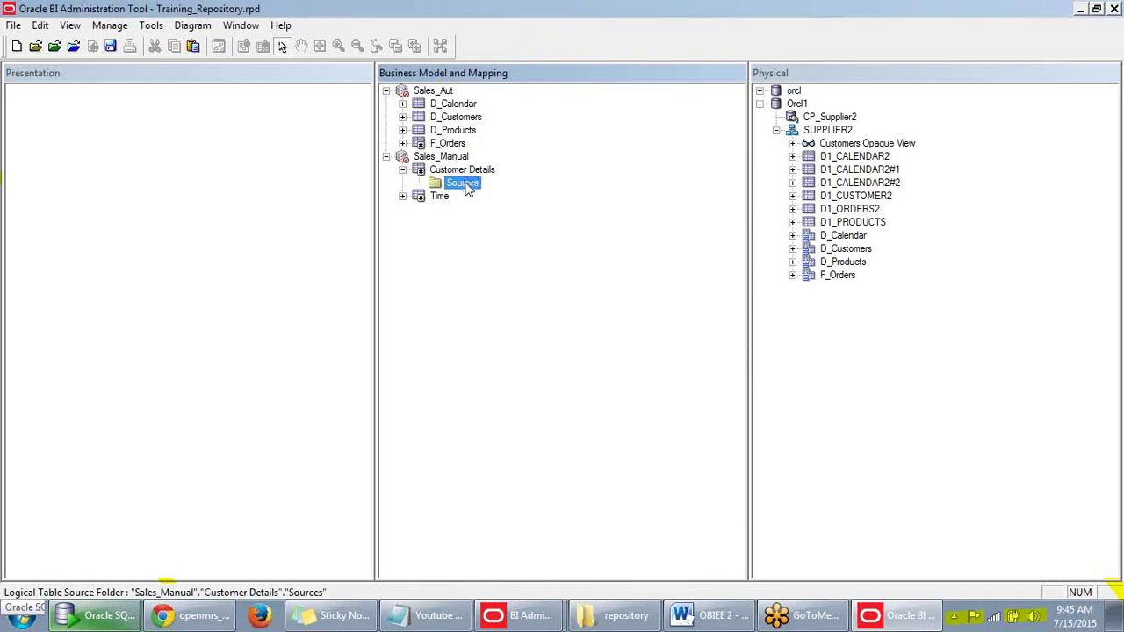
Add a logical column named Customer Name to Customer Details.
right_click(472, 171)
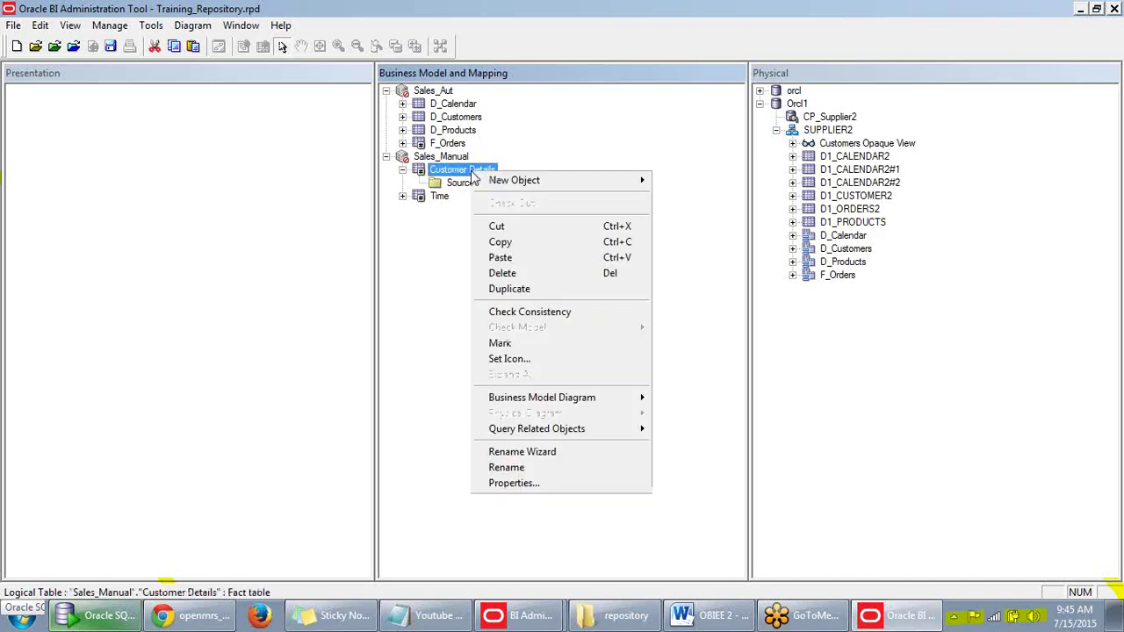
mouse_move(507, 182)
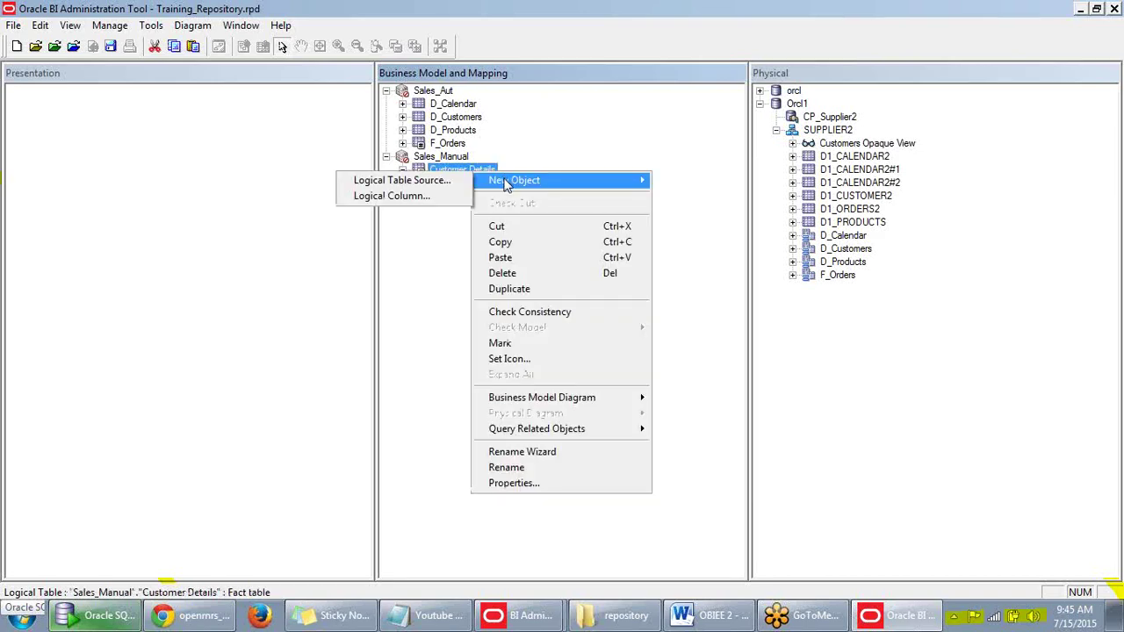
click(416, 196)
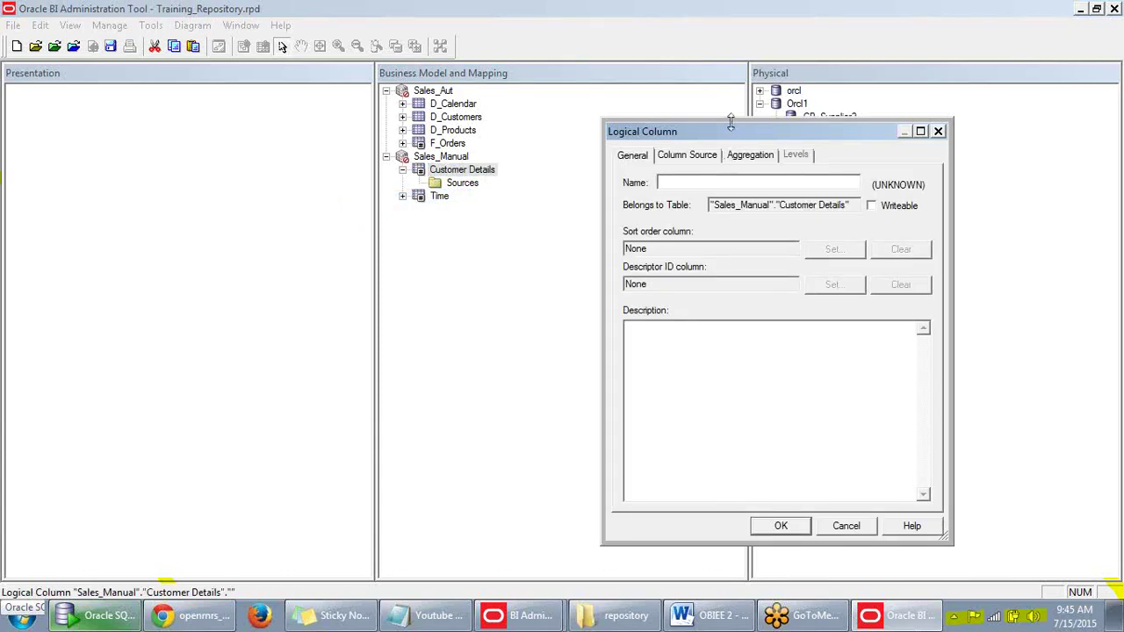
text(Customer)
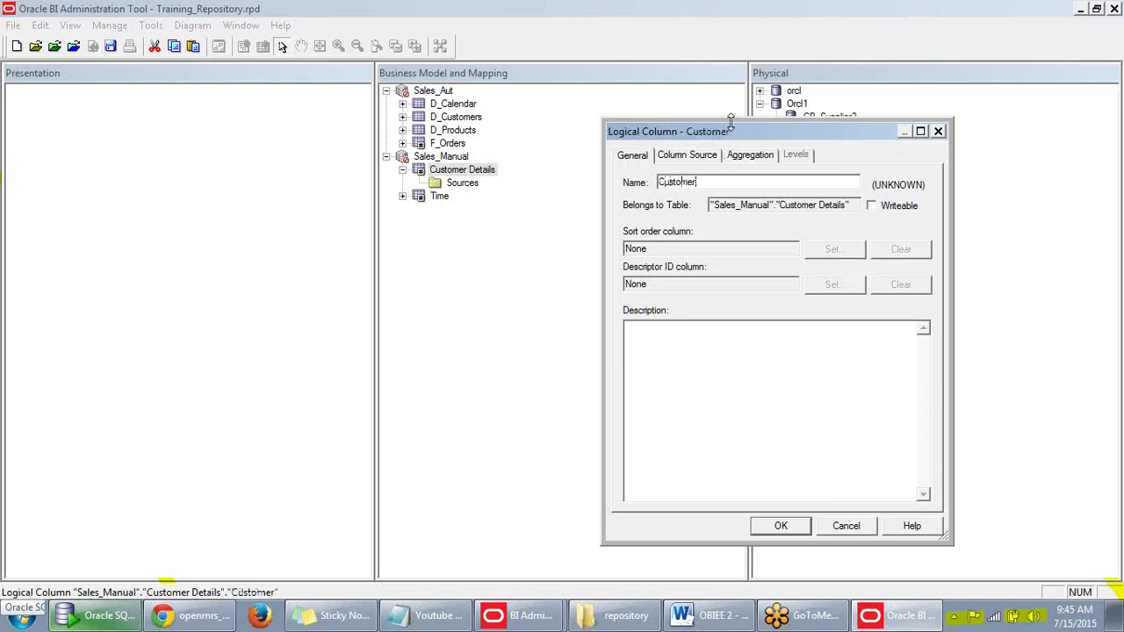
text(N)
key(BackSpace)
text(N)
key(BackSpace)
text(Name)
click(781, 525)
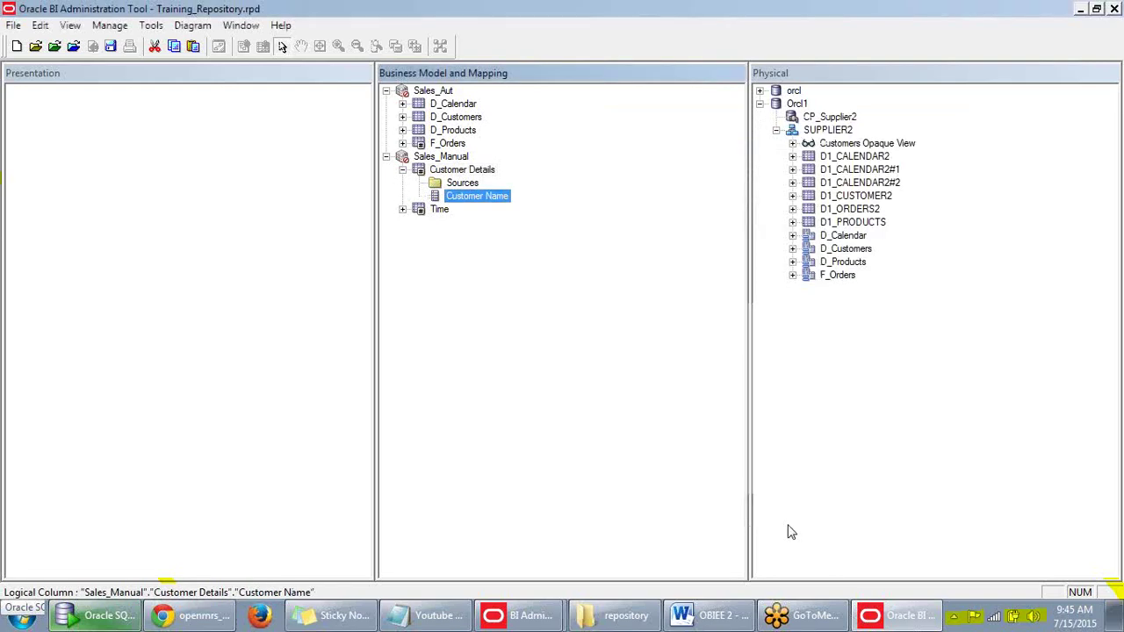
Add a second logical column named Customer_Region.
right_click(472, 173)
mouse_move(515, 178)
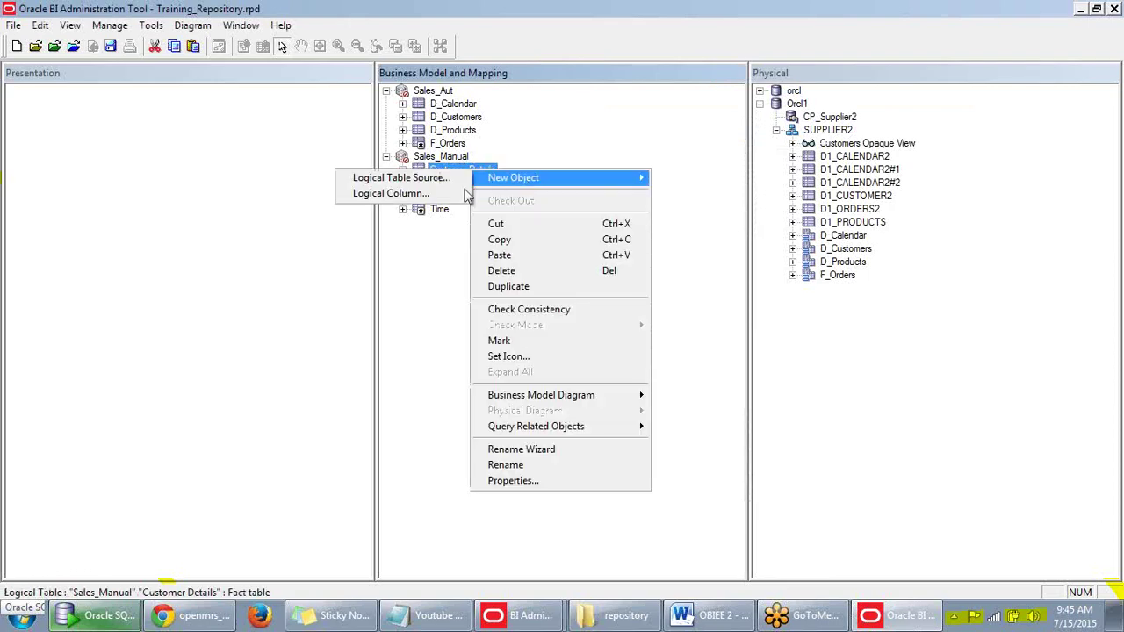
click(415, 194)
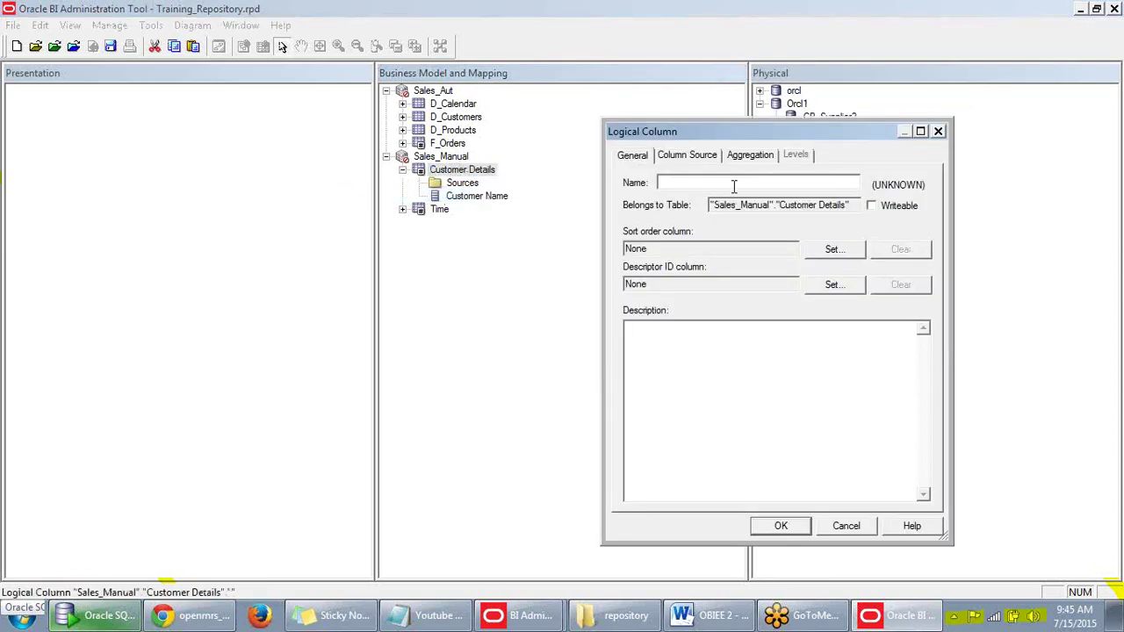
text(Customer)
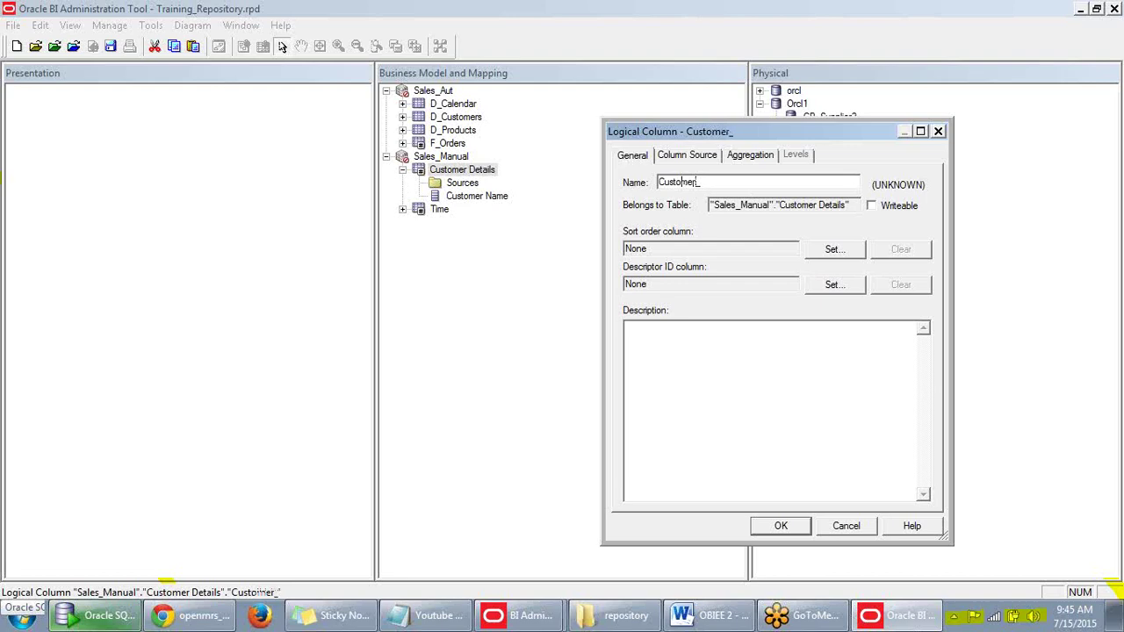
text(_Region)
click(780, 526)
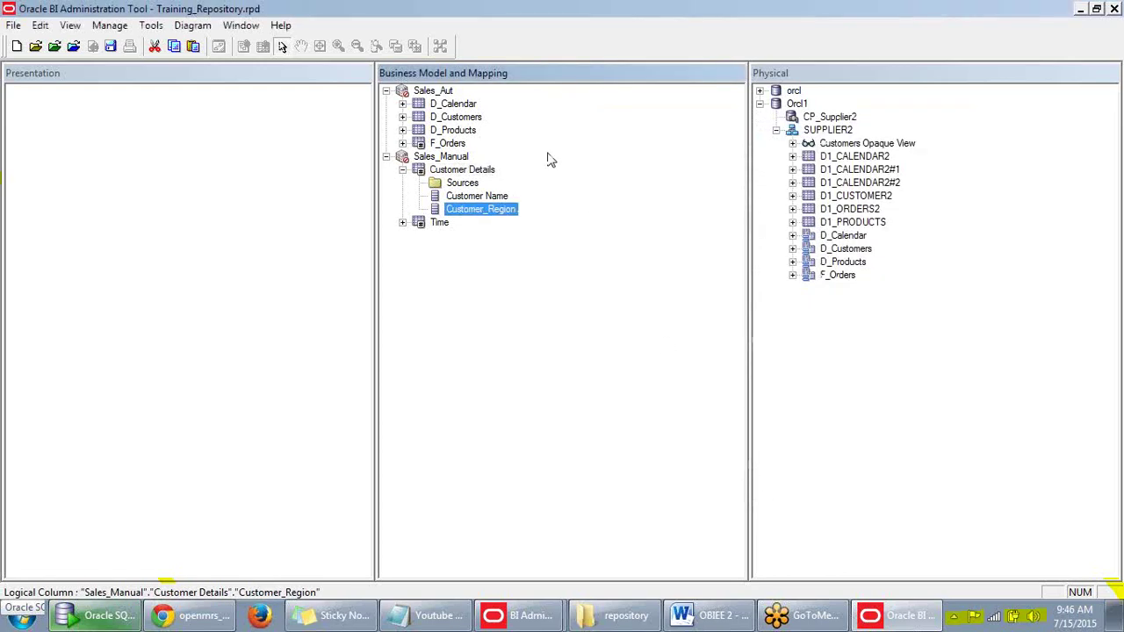
Add a third logical column named Customer Key.
click(458, 170)
right_click(458, 170)
mouse_move(516, 189)
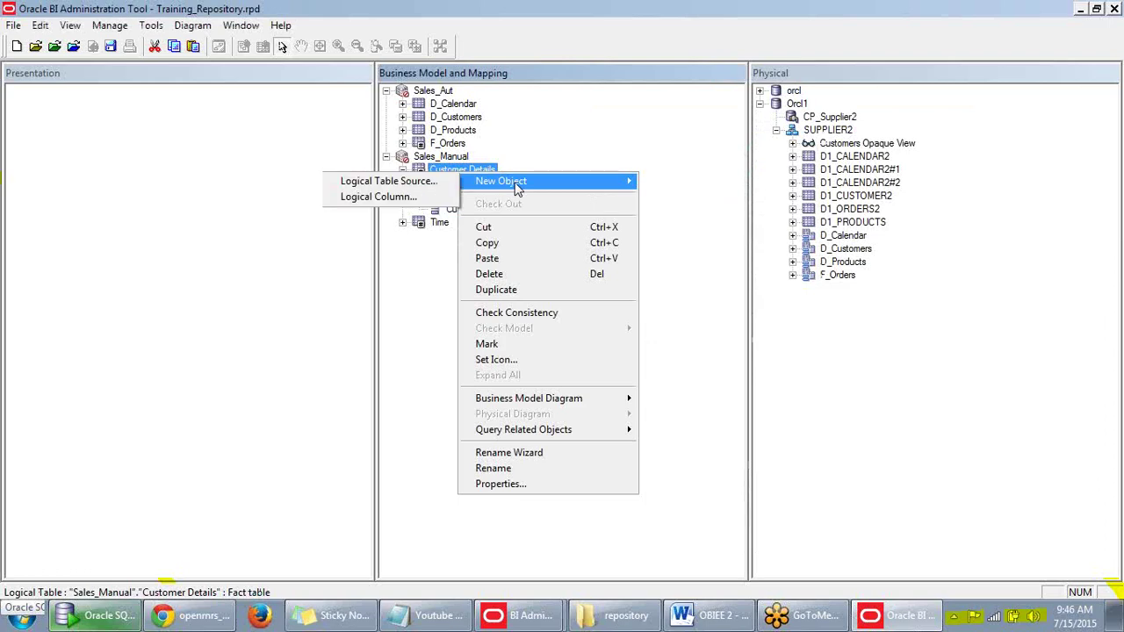
click(404, 196)
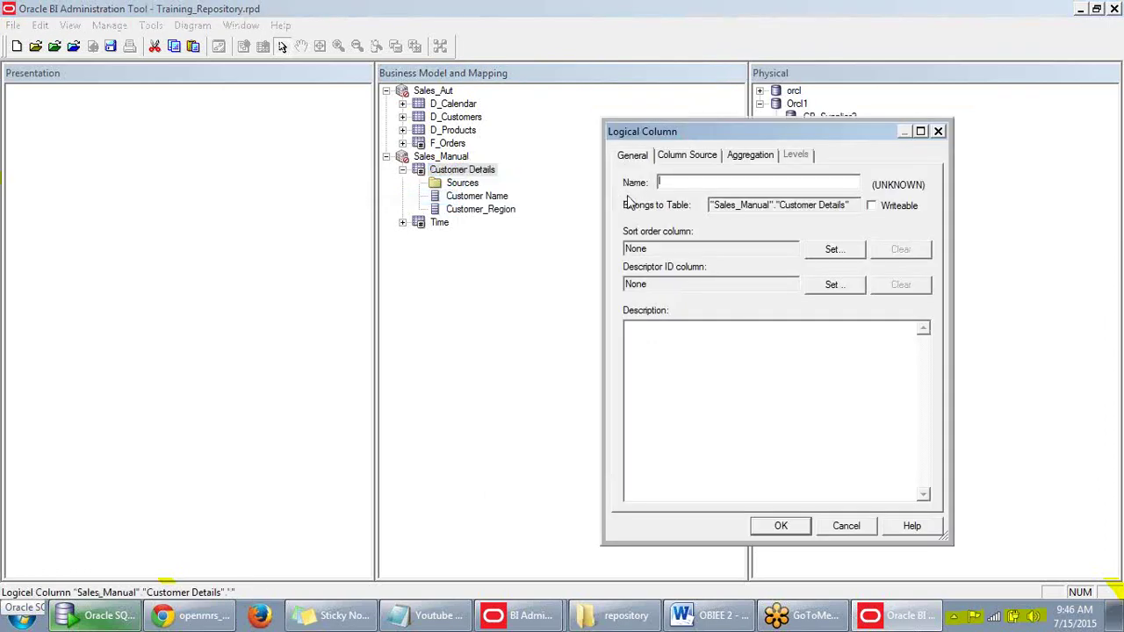
text(Customer Key)
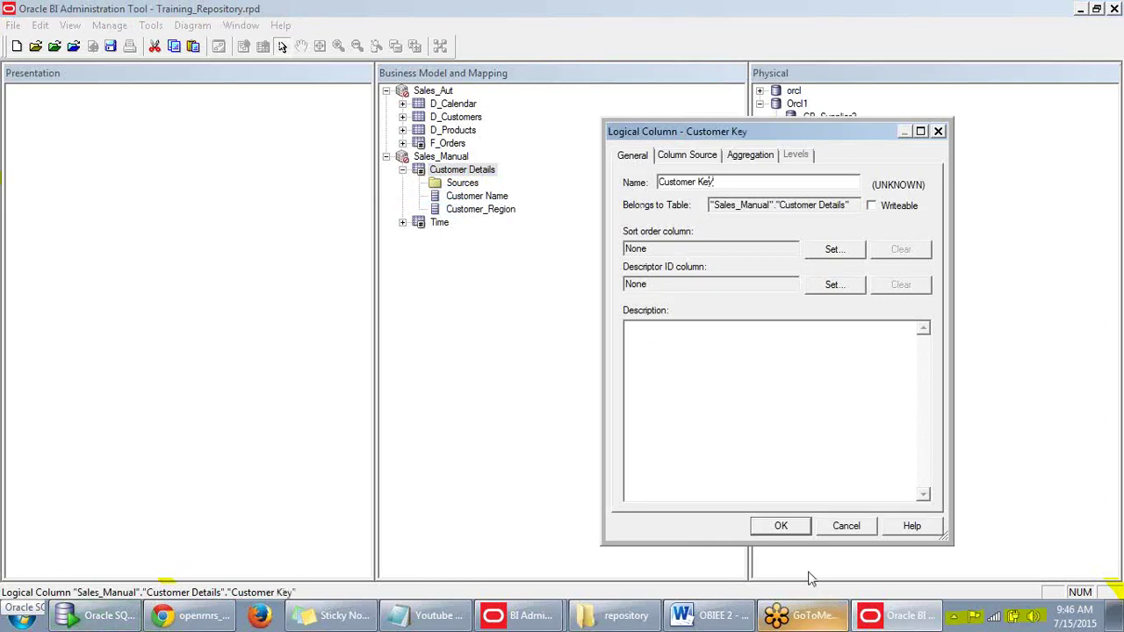
click(780, 525)
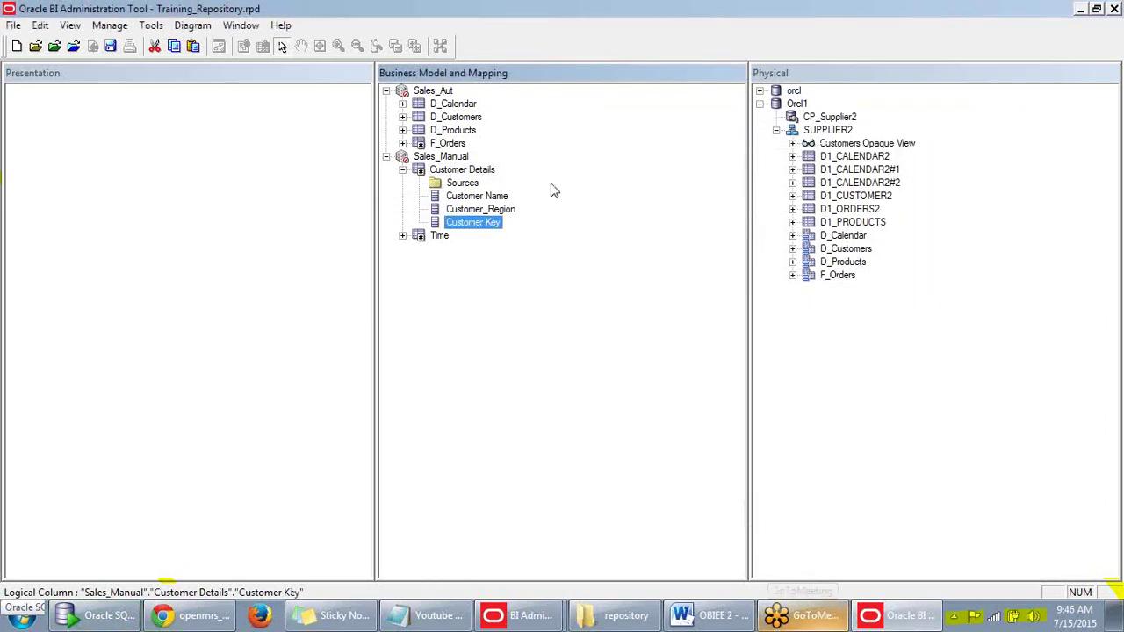
click(462, 184)
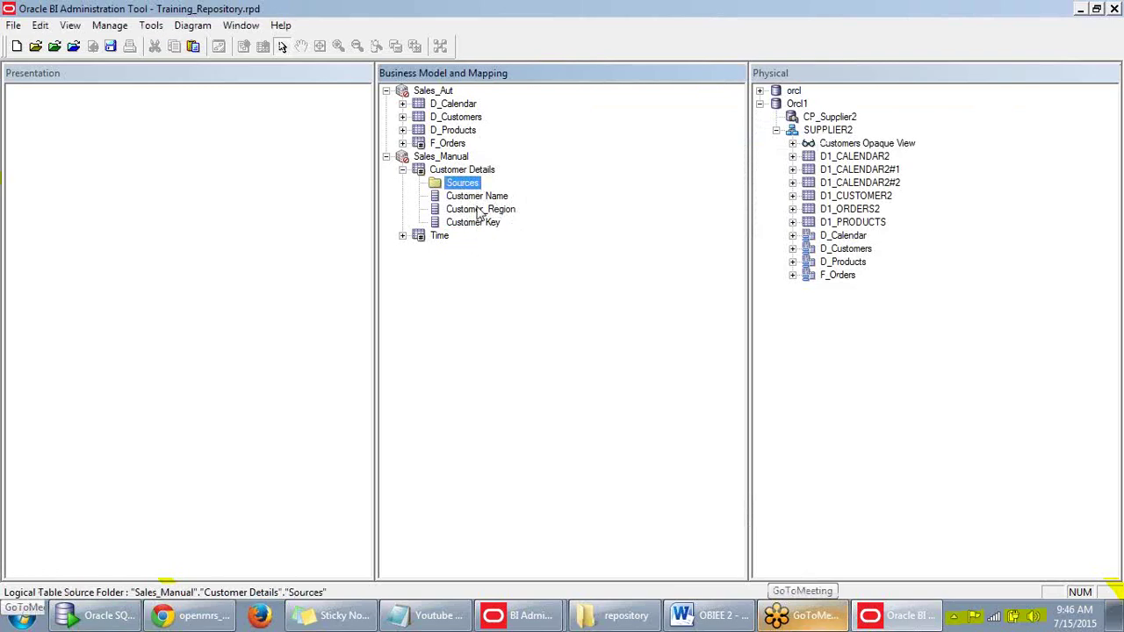
click(481, 249)
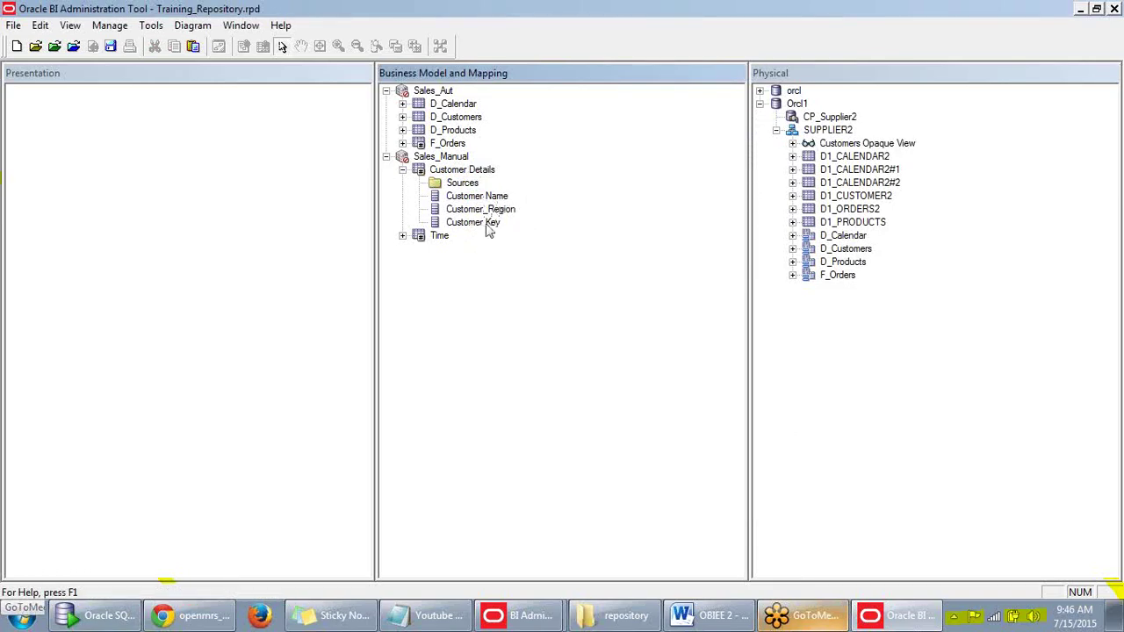
double_click(488, 227)
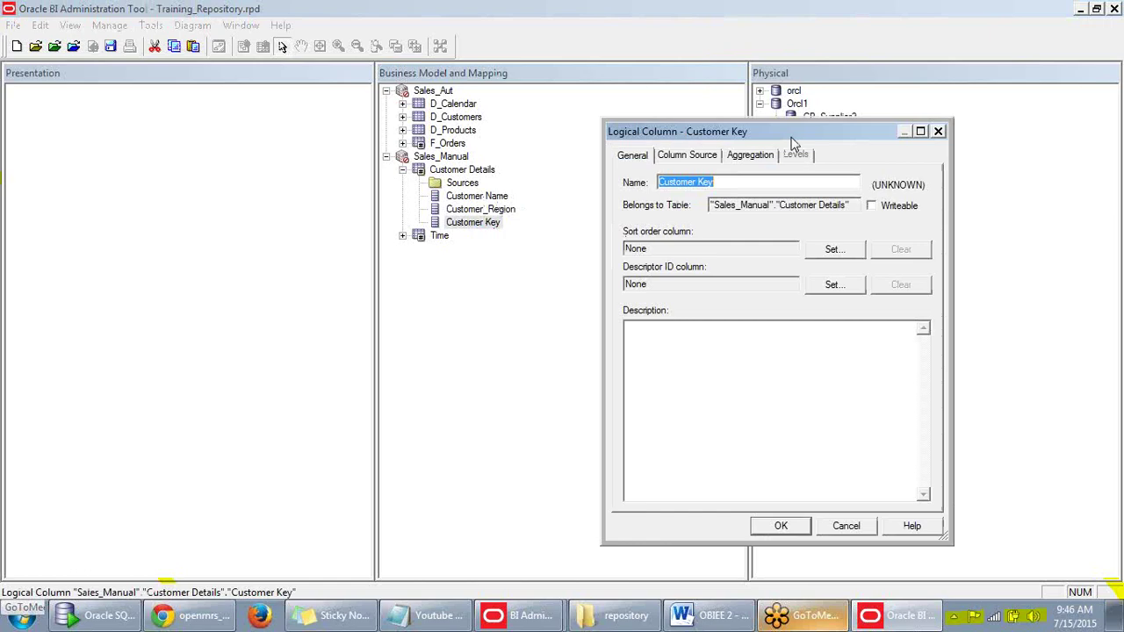
drag(790, 141, 604, 96)
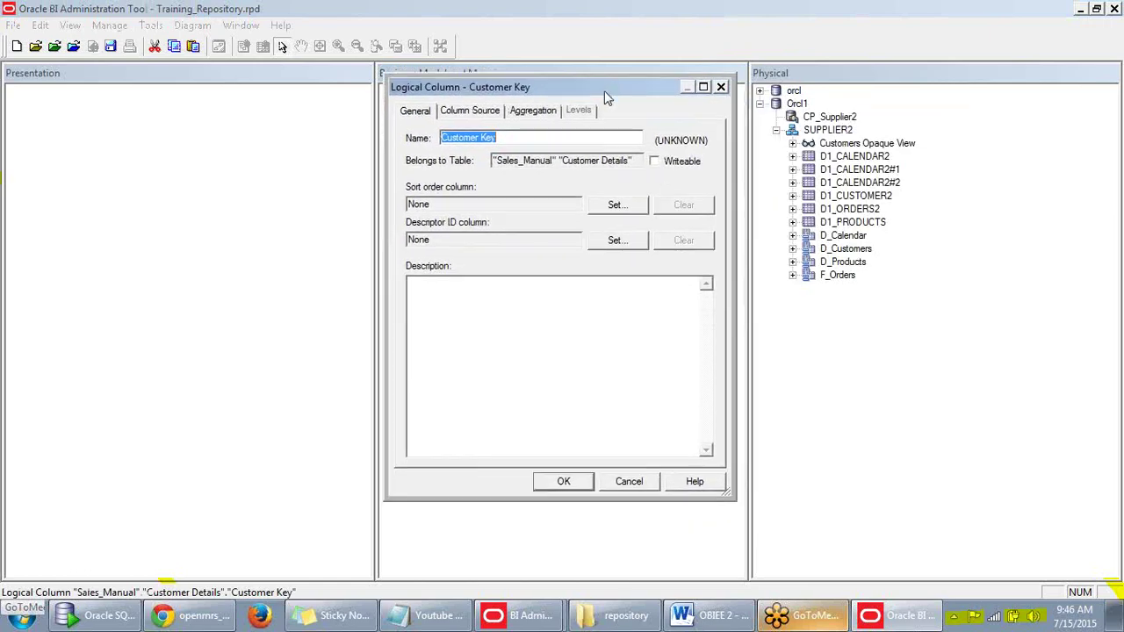
click(469, 110)
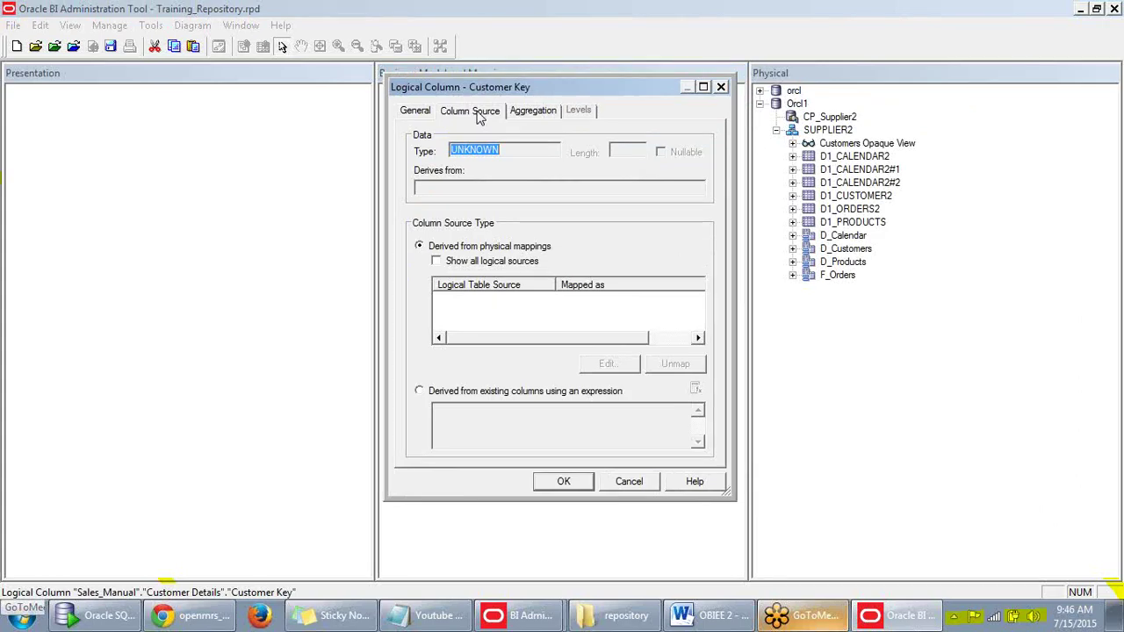
drag(604, 82, 560, 63)
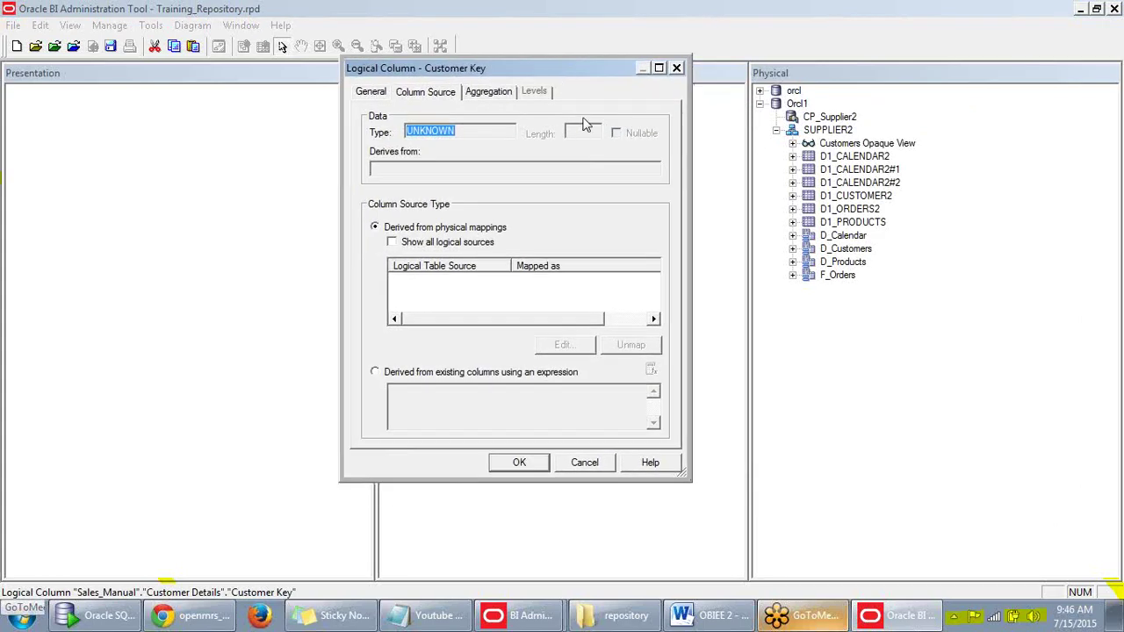
drag(689, 480, 841, 517)
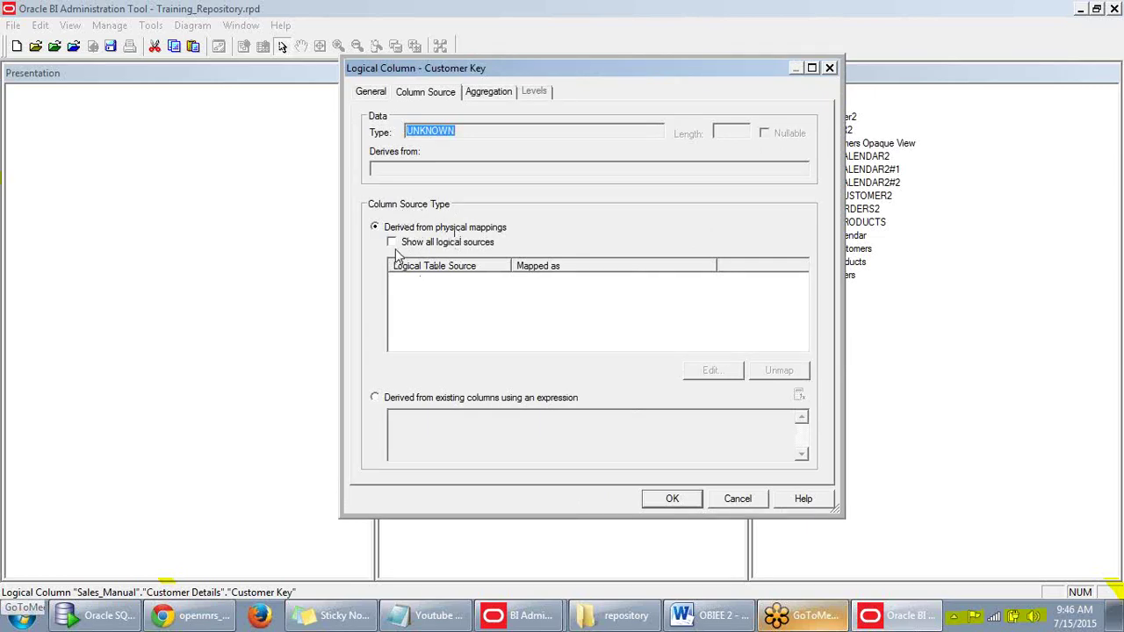
click(391, 243)
click(392, 243)
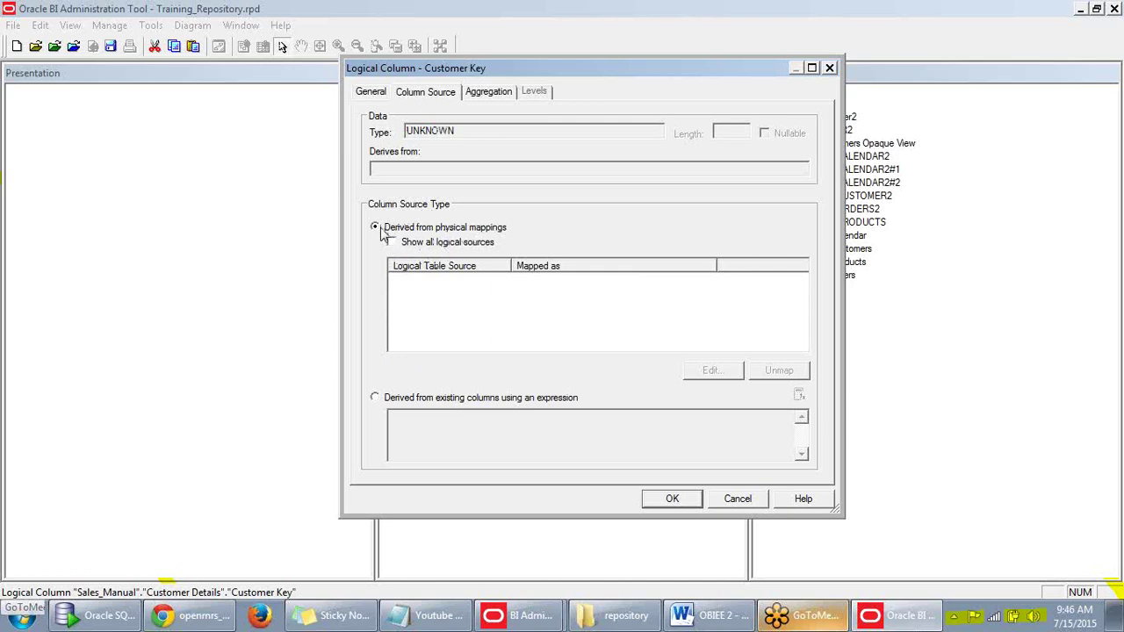
click(375, 398)
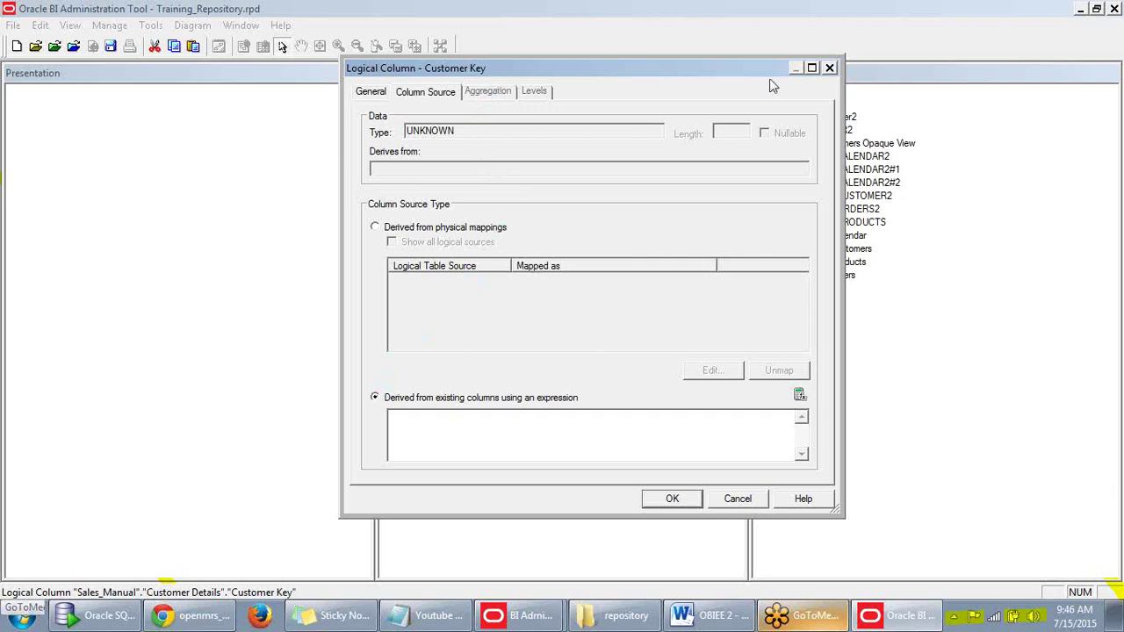
click(376, 227)
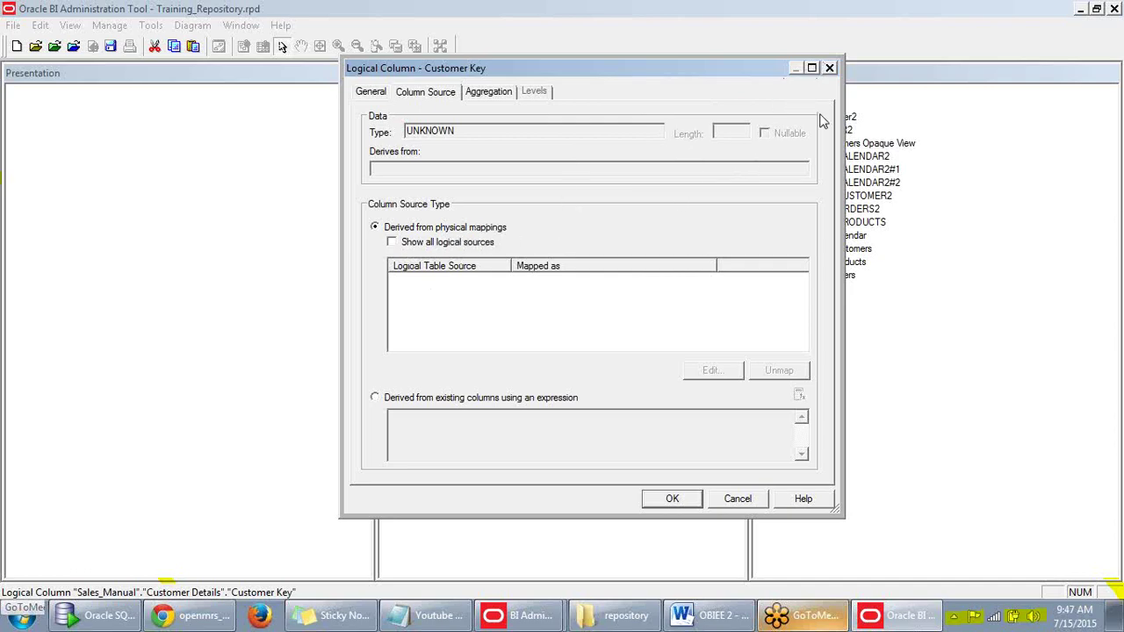
click(829, 68)
click(514, 333)
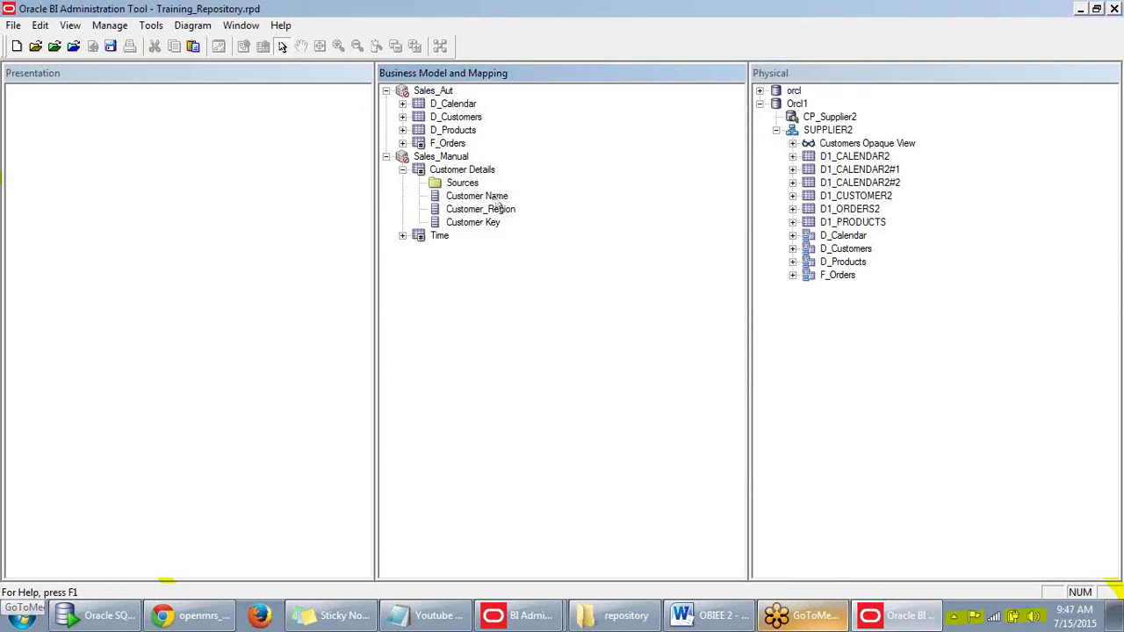
Add a new logical table source to Customer Details mapped to the D_Customers physical table.
double_click(460, 171)
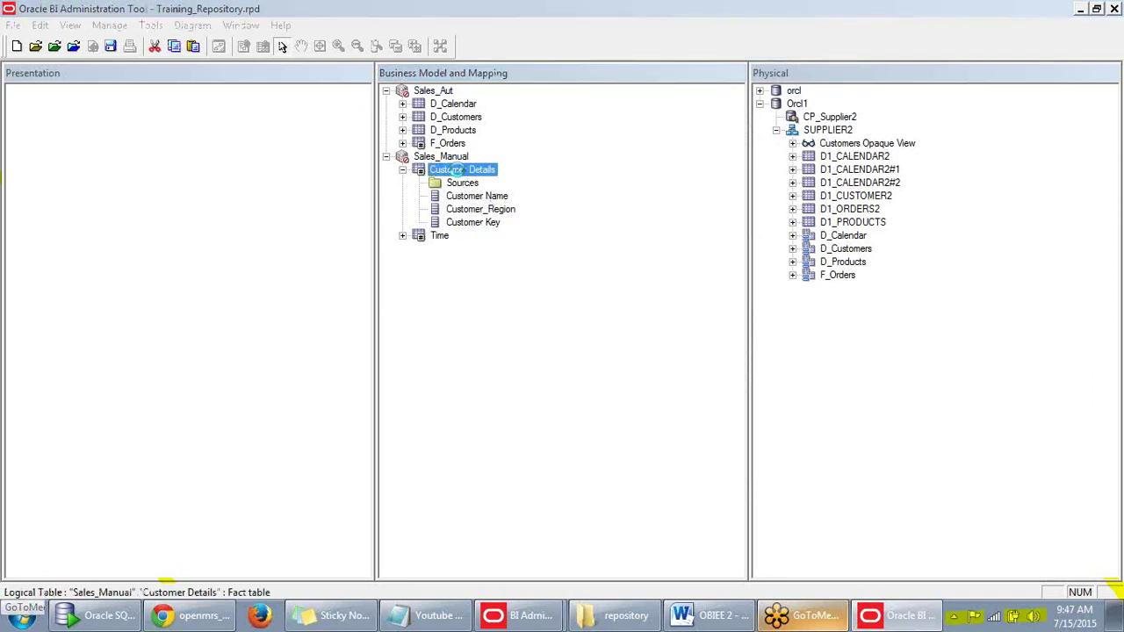
drag(577, 208, 580, 141)
click(479, 167)
click(660, 195)
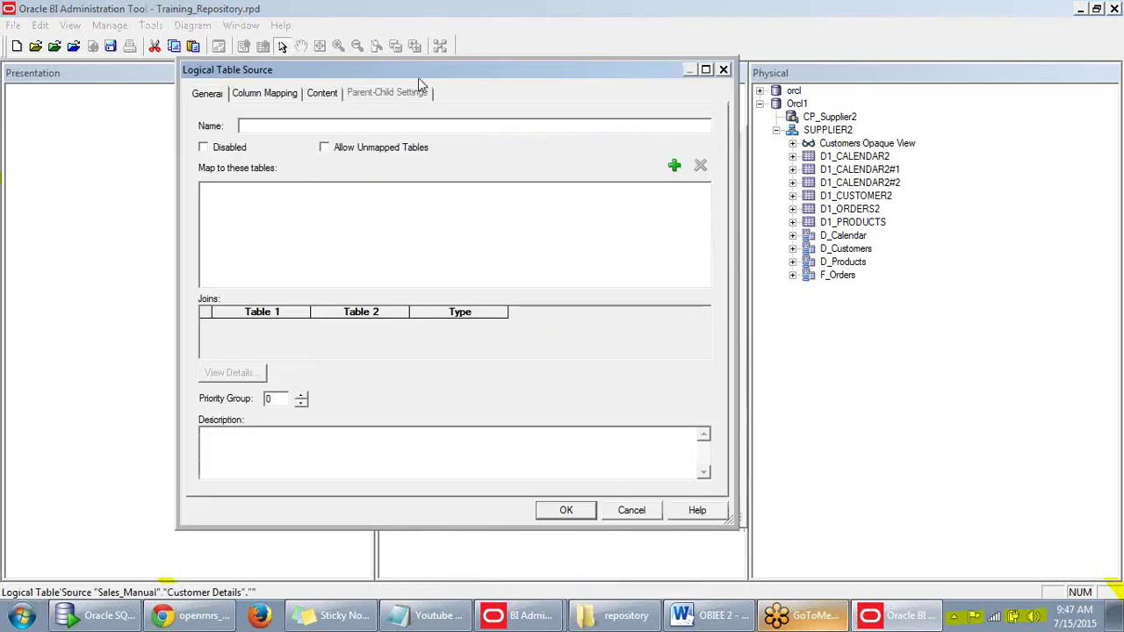
drag(483, 67, 513, 90)
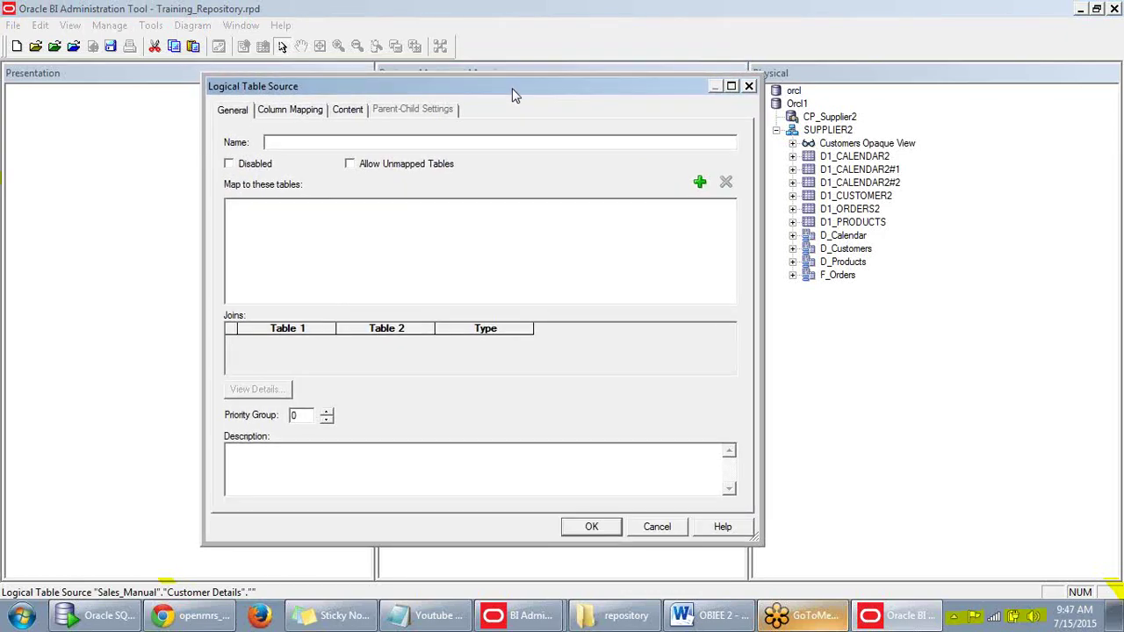
click(698, 183)
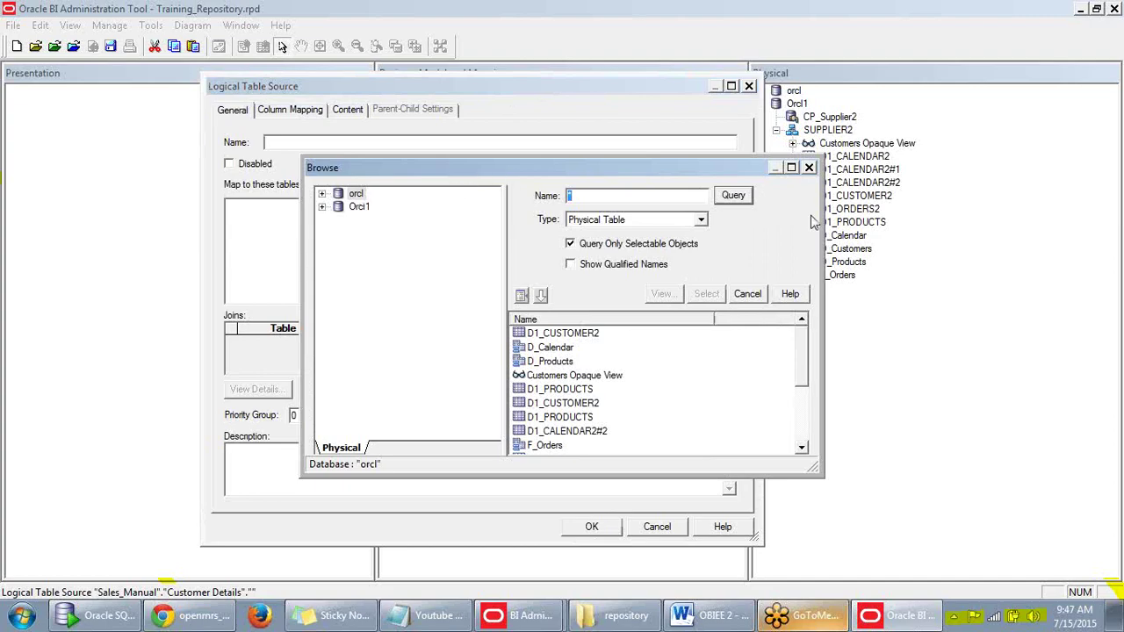
drag(547, 179, 504, 134)
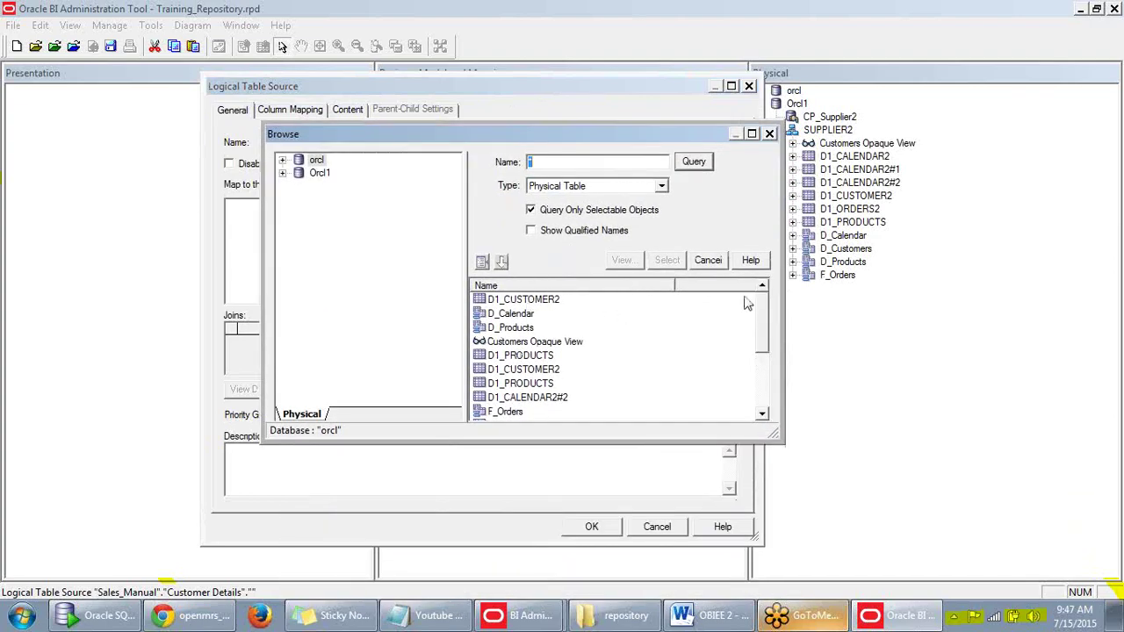
scroll(770, 309, down, 3)
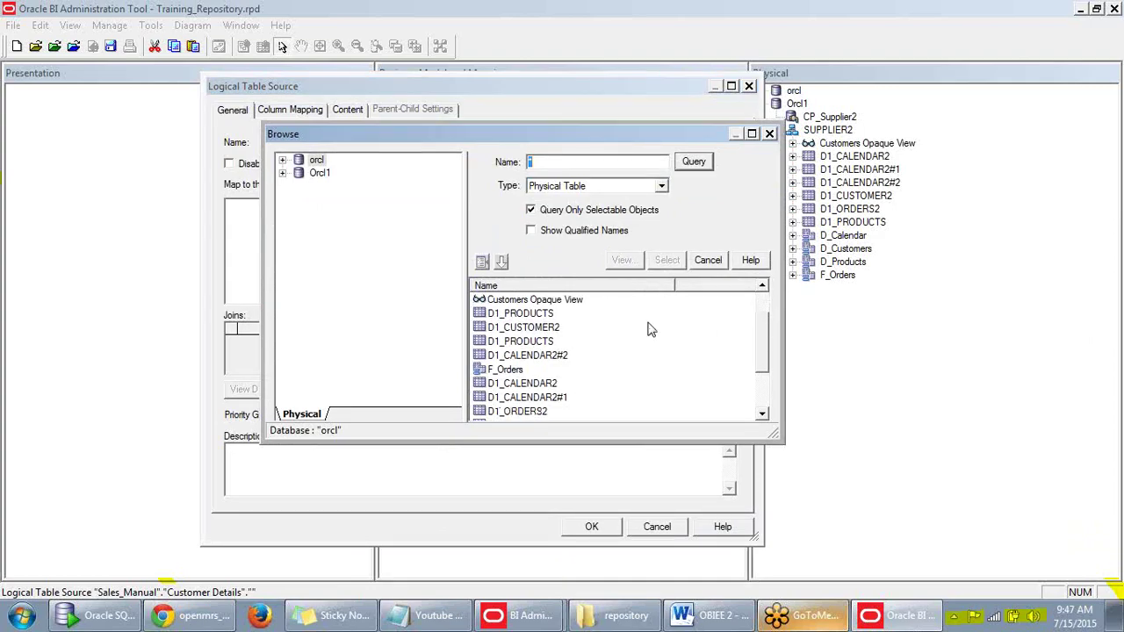
click(533, 328)
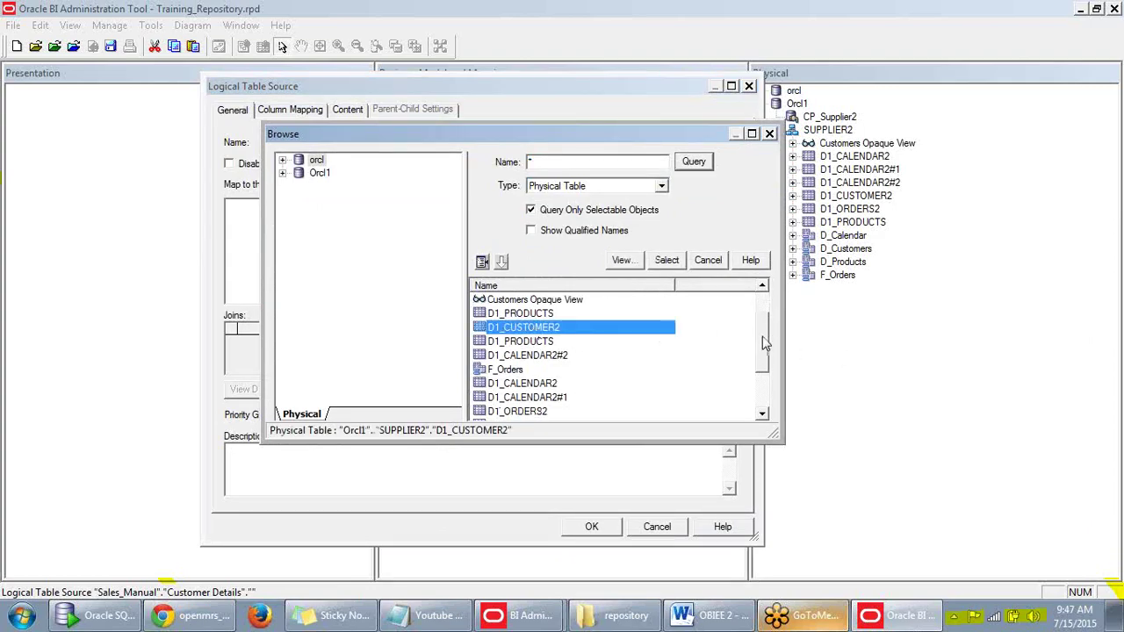
drag(770, 345, 767, 388)
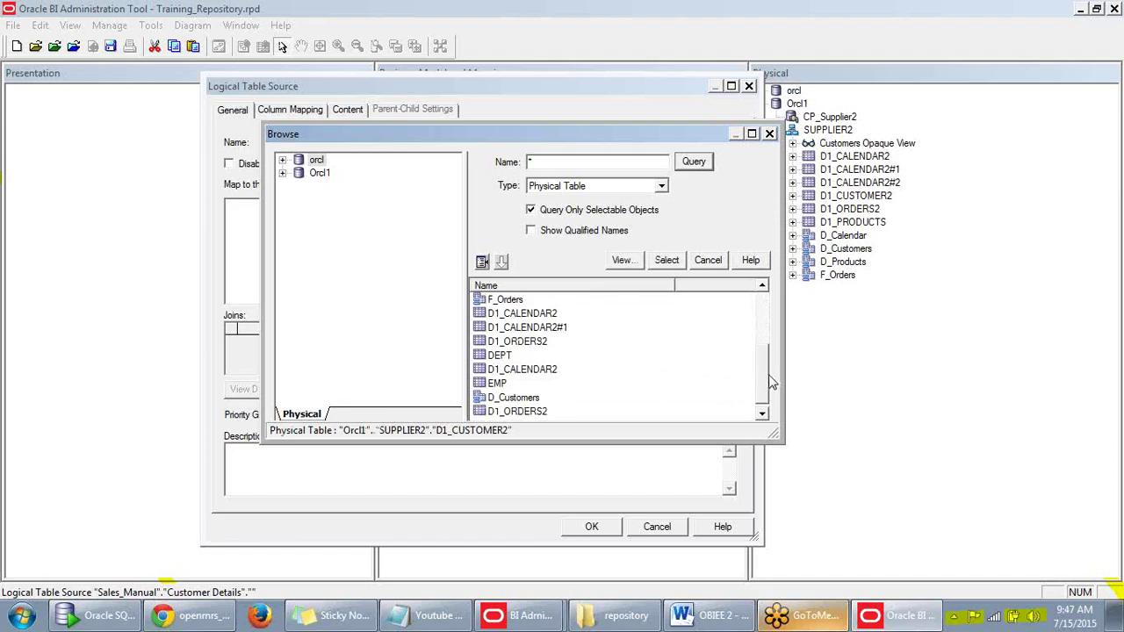
click(536, 399)
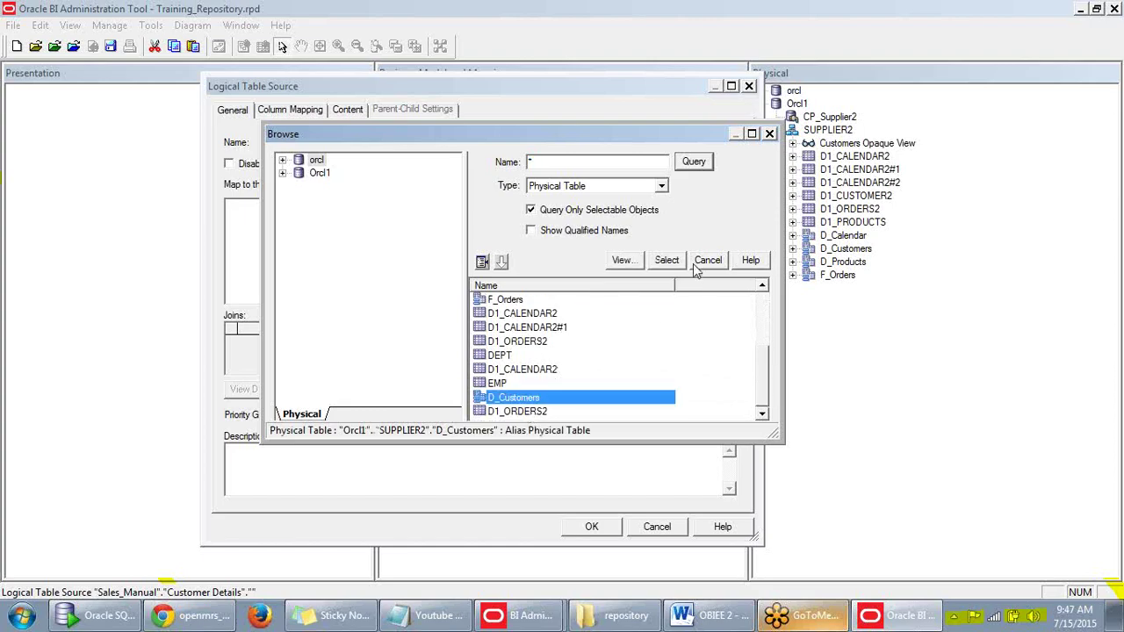
click(666, 261)
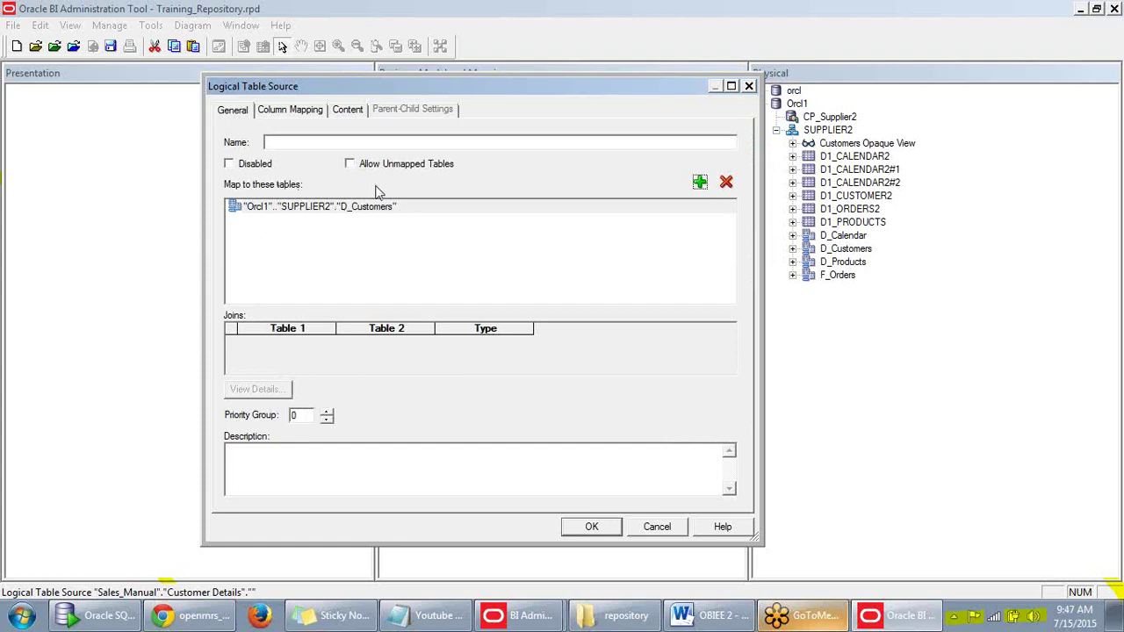
Name the source Lts_Customers, save it and the Customer Details table, and dismiss compile messages.
click(600, 528)
click(538, 353)
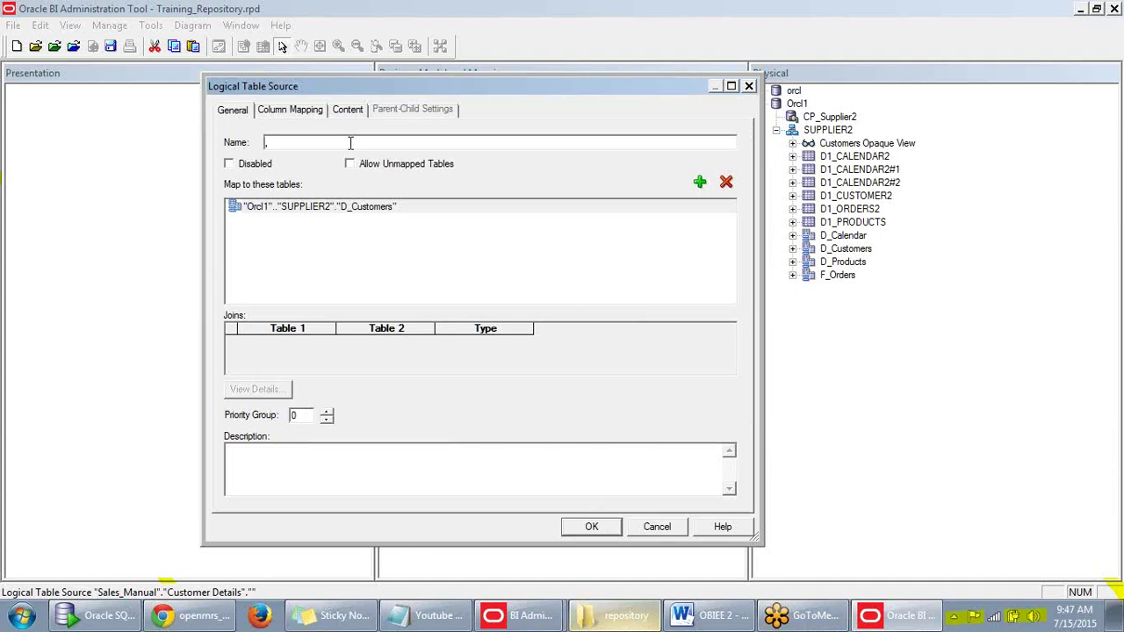
text(Lts_Customers)
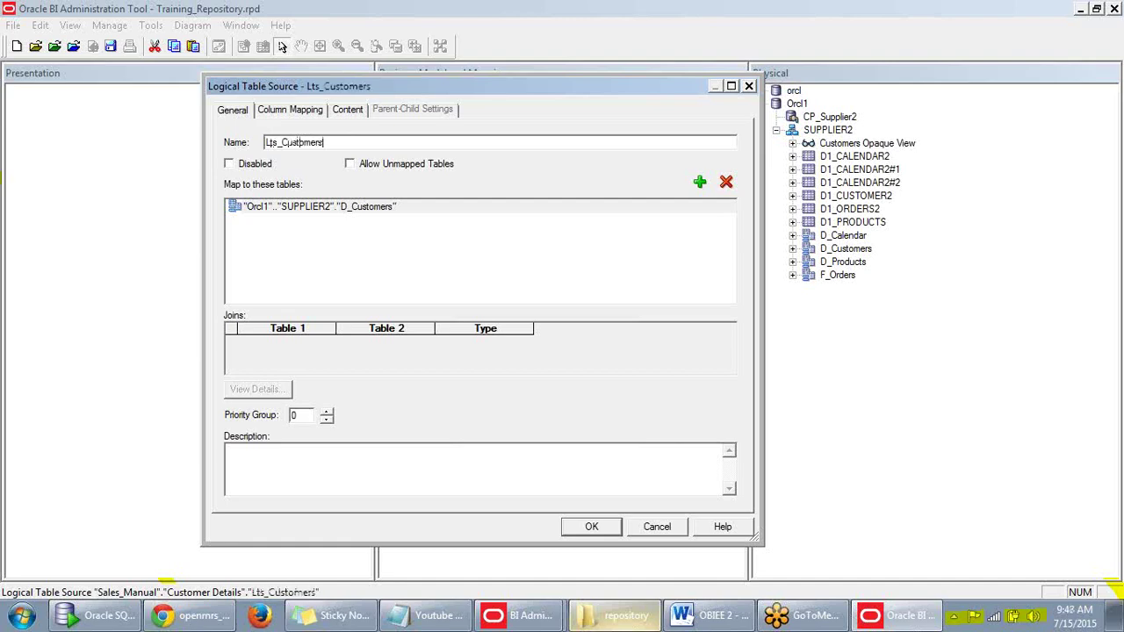
click(594, 527)
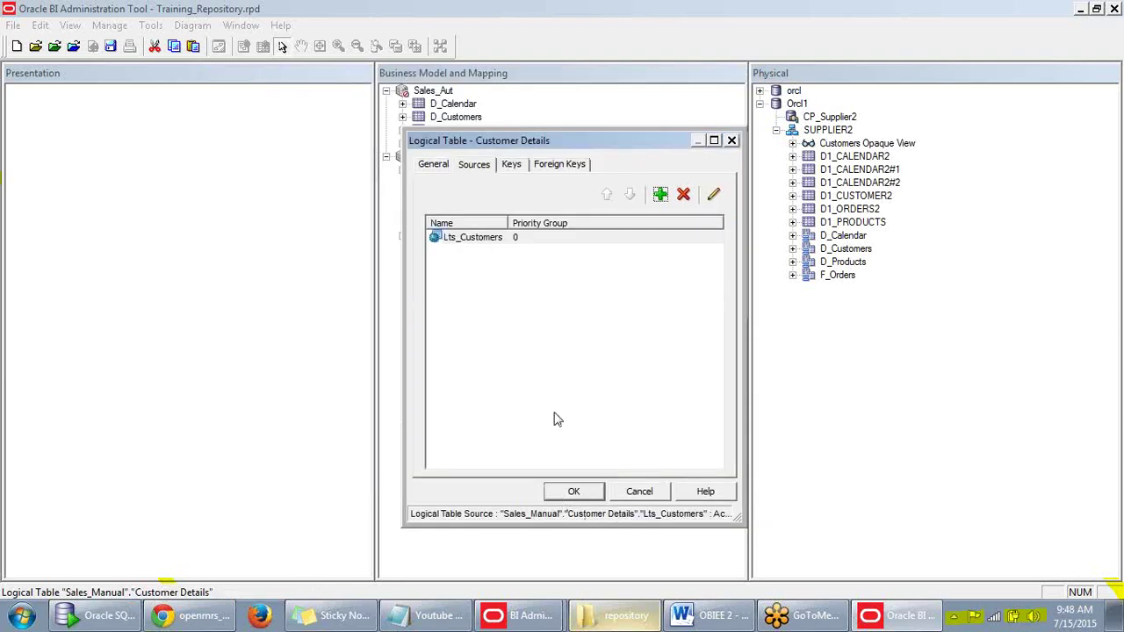
click(575, 492)
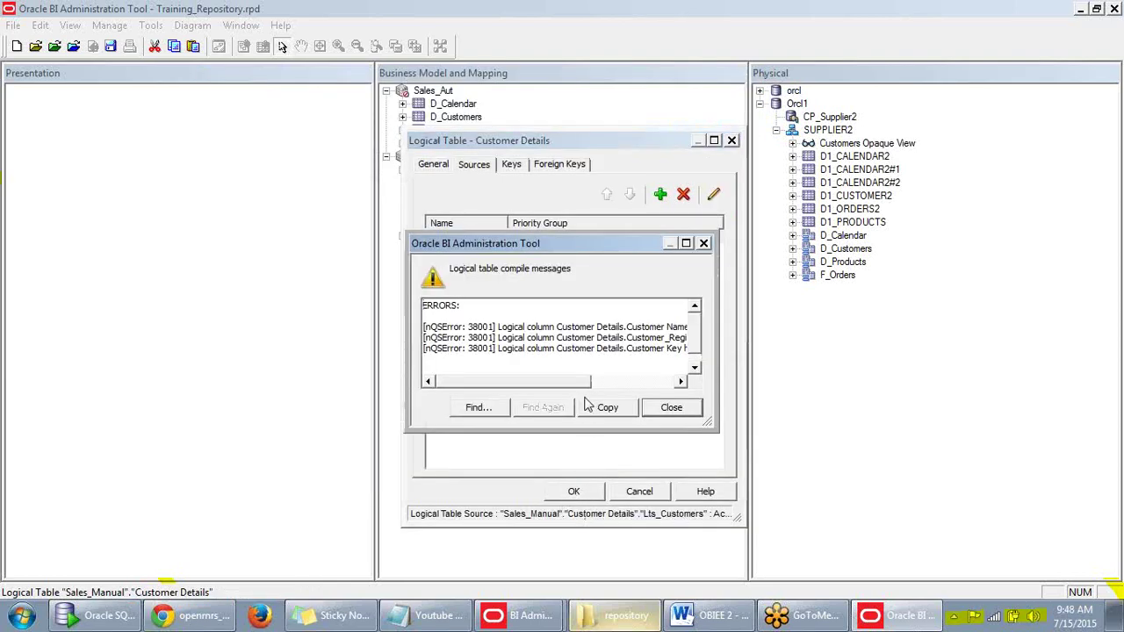
drag(530, 390, 489, 389)
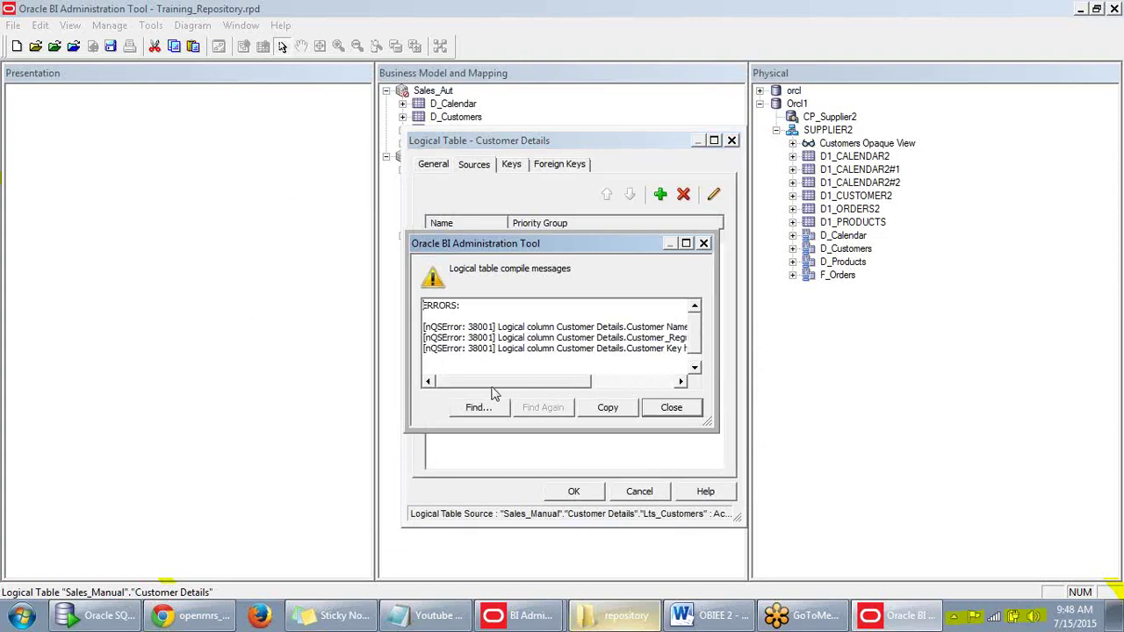
click(671, 408)
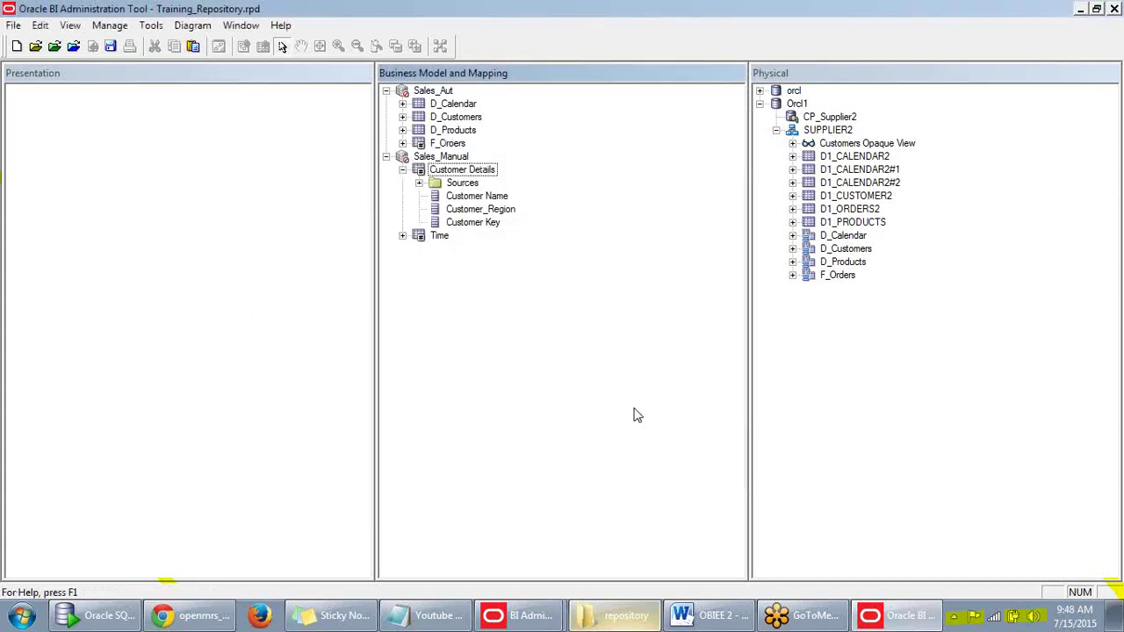
Expand Sources to show Lts_Customers and open the Customer Name column's properties.
click(419, 183)
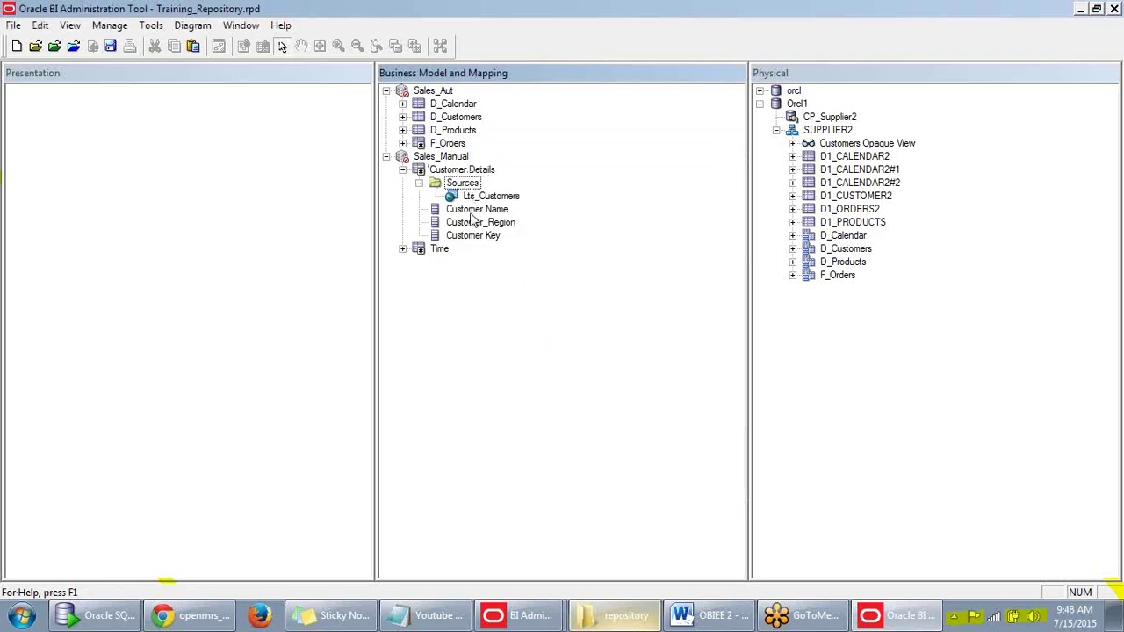
click(474, 211)
click(474, 223)
shift+click(473, 235)
shift+click(475, 212)
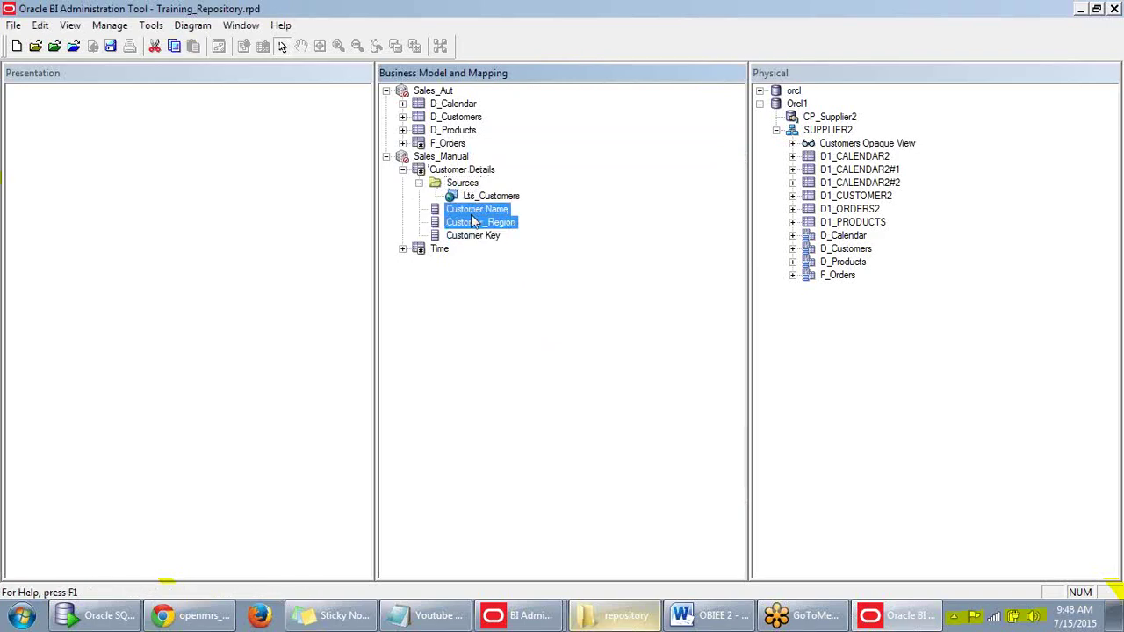
click(484, 237)
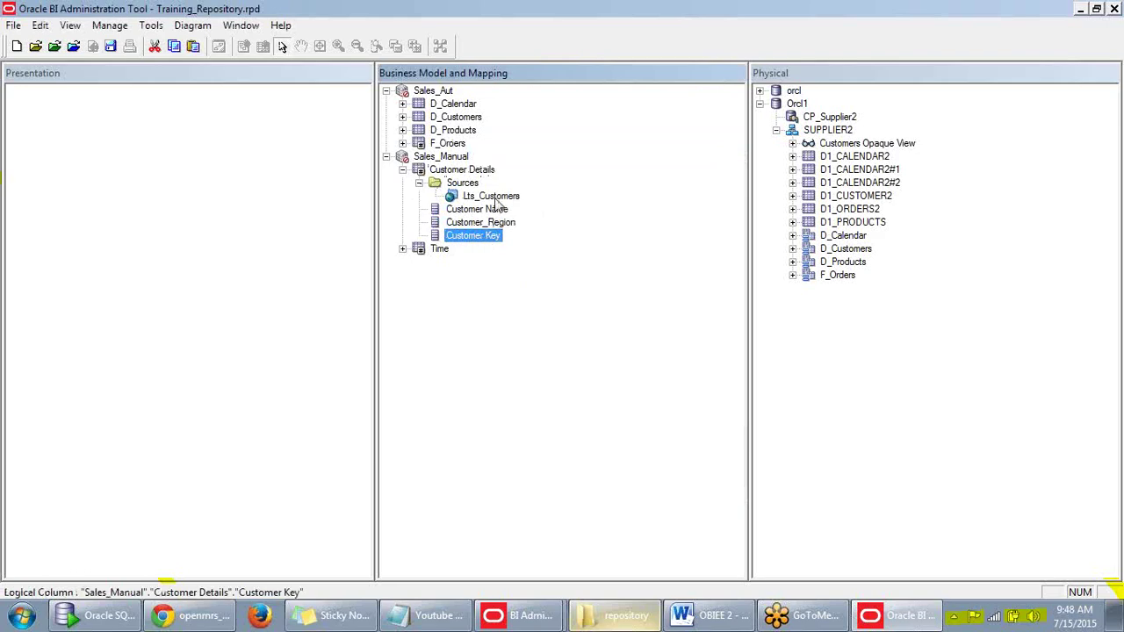
click(485, 198)
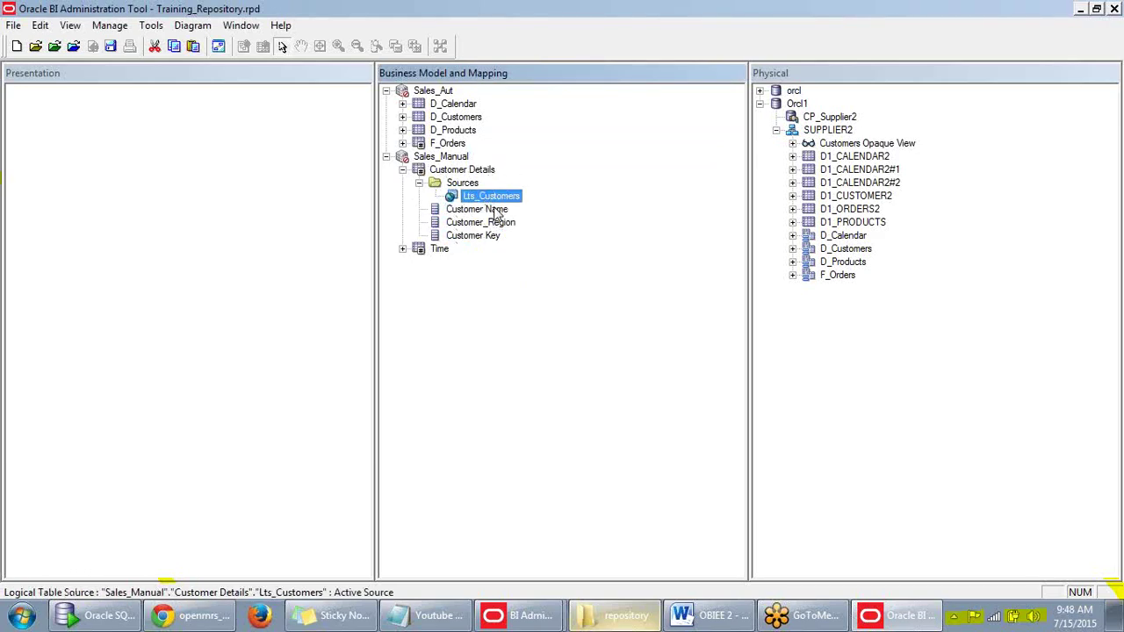
click(485, 262)
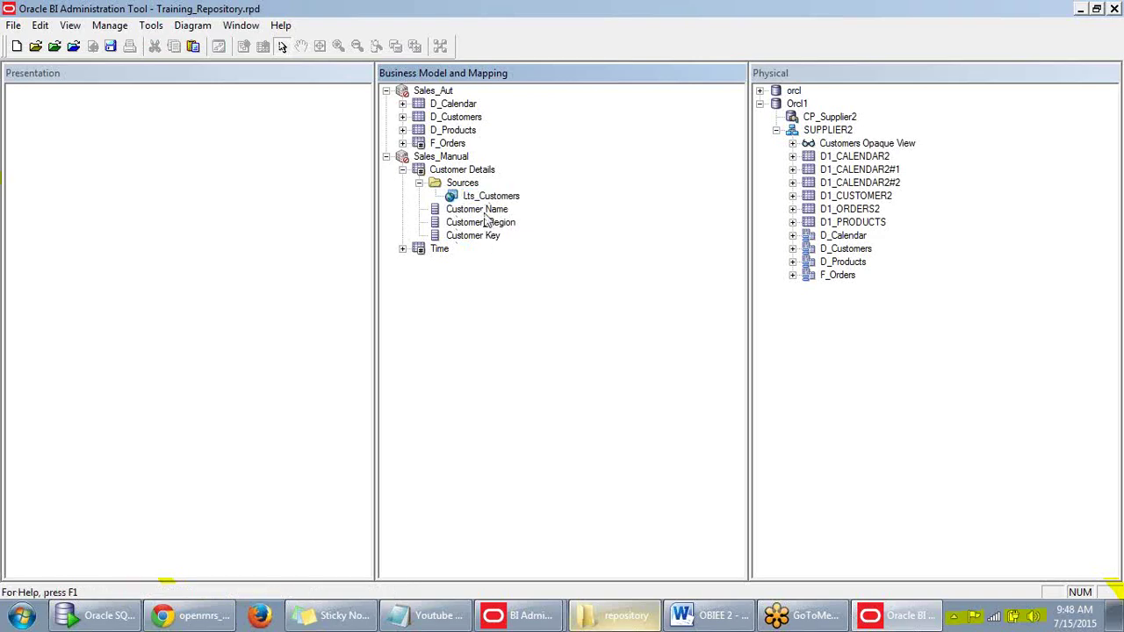
double_click(482, 211)
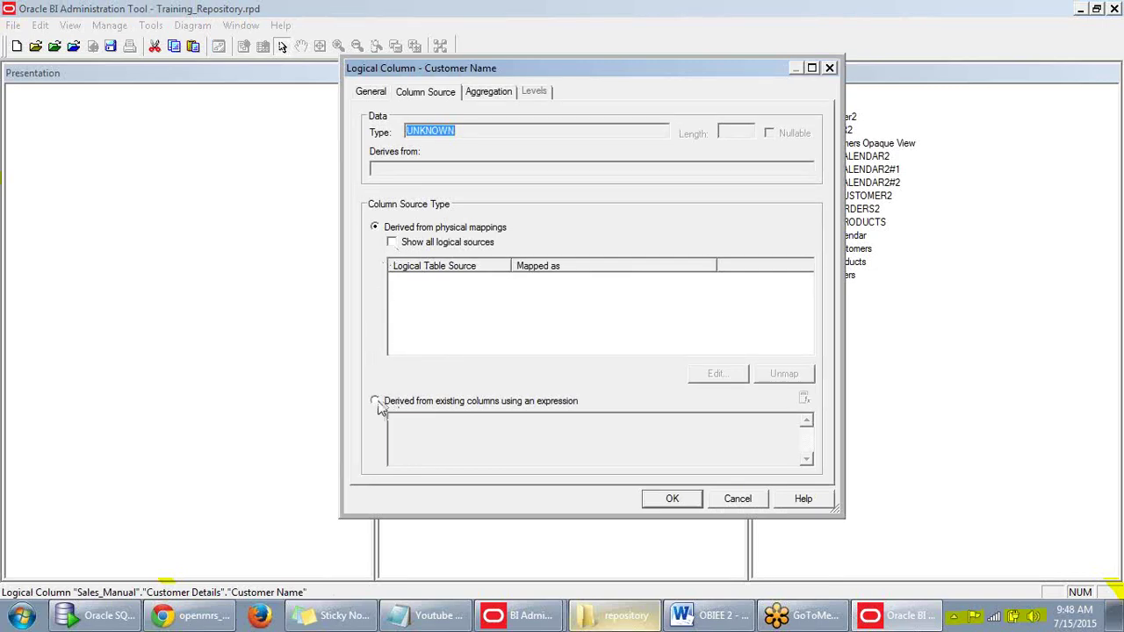
Keep Customer Name derived from physical mappings and open Lts_Customers' column mapping for editing.
click(483, 93)
click(426, 95)
click(375, 401)
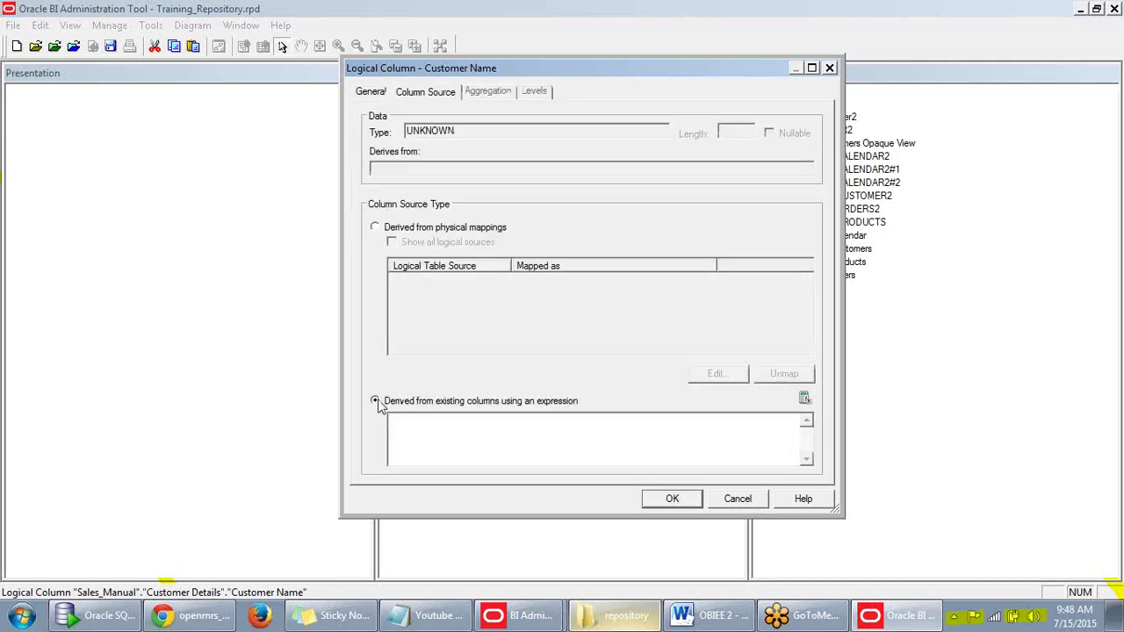
click(804, 399)
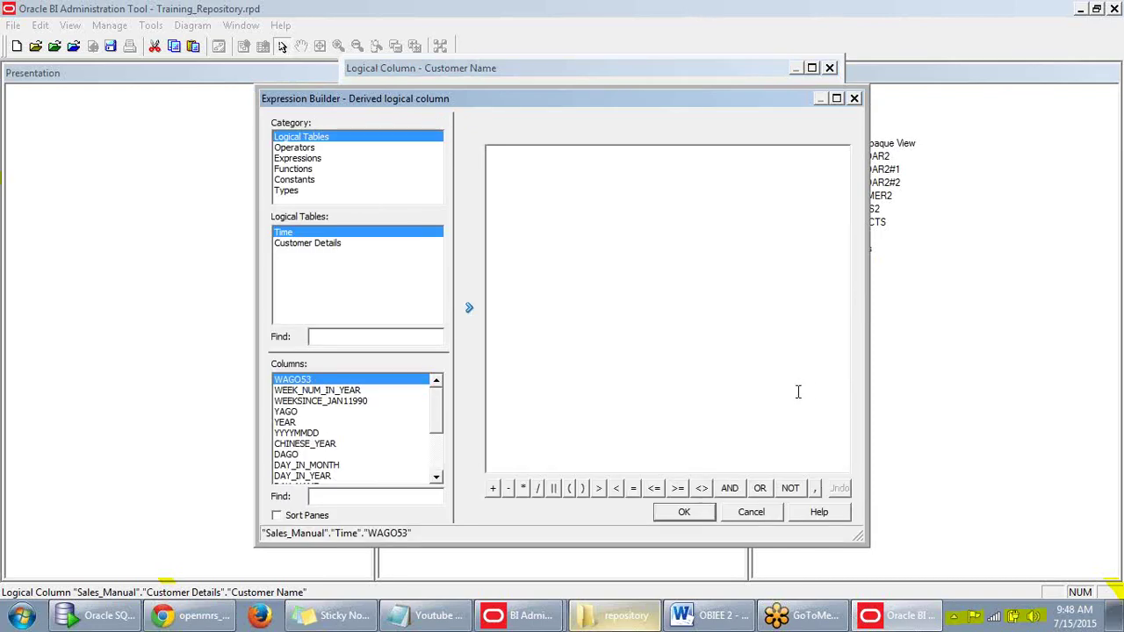
click(854, 99)
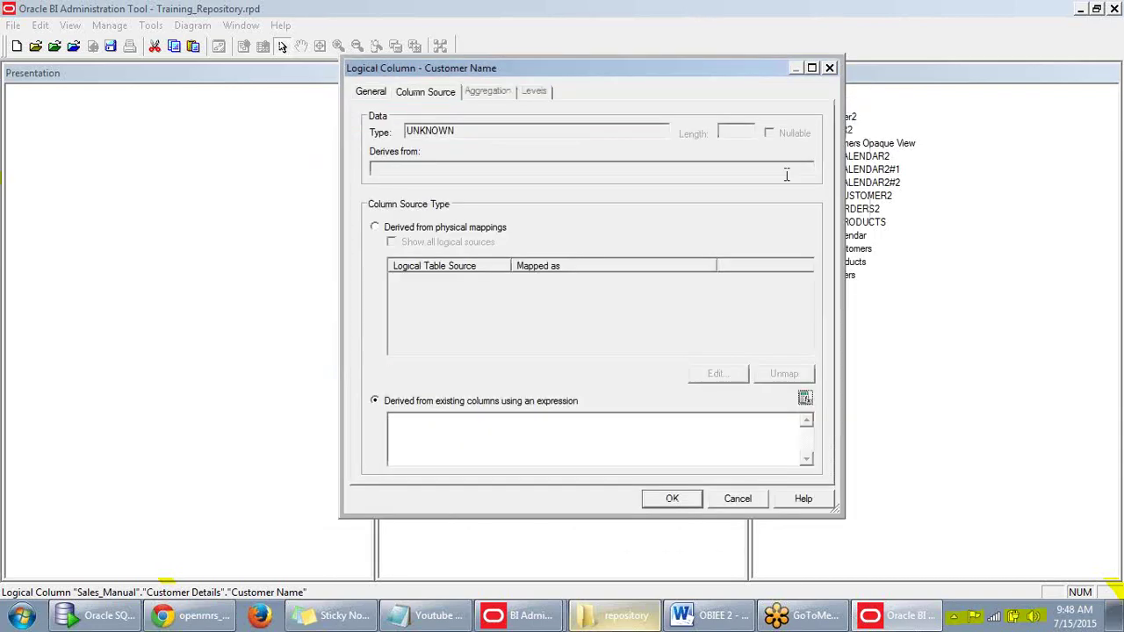
click(370, 92)
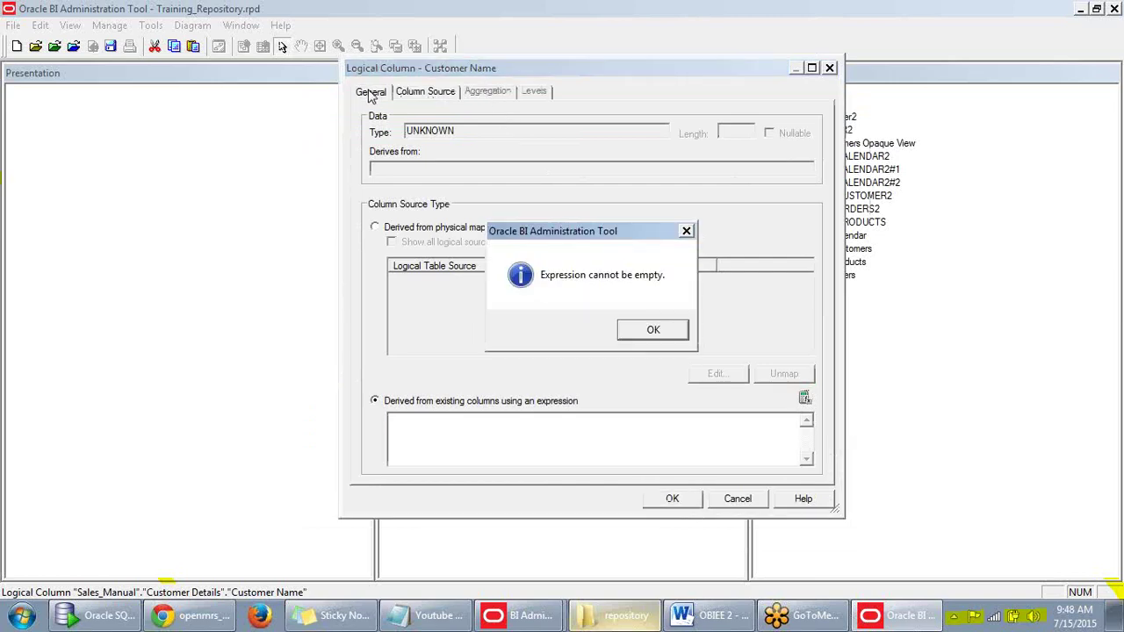
click(649, 327)
click(375, 229)
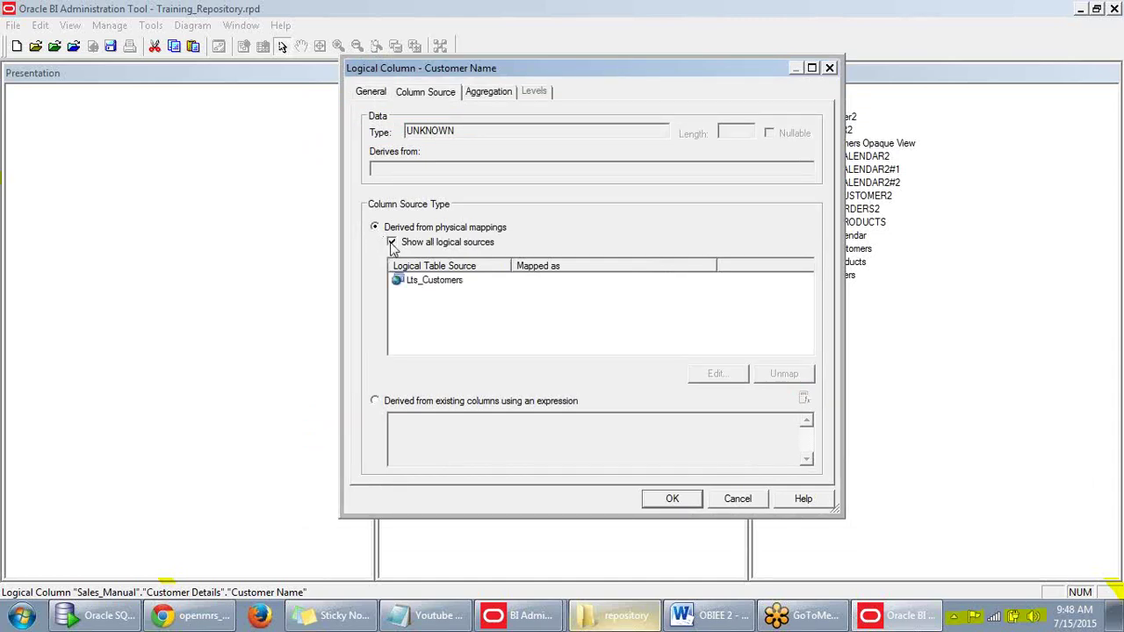
click(413, 283)
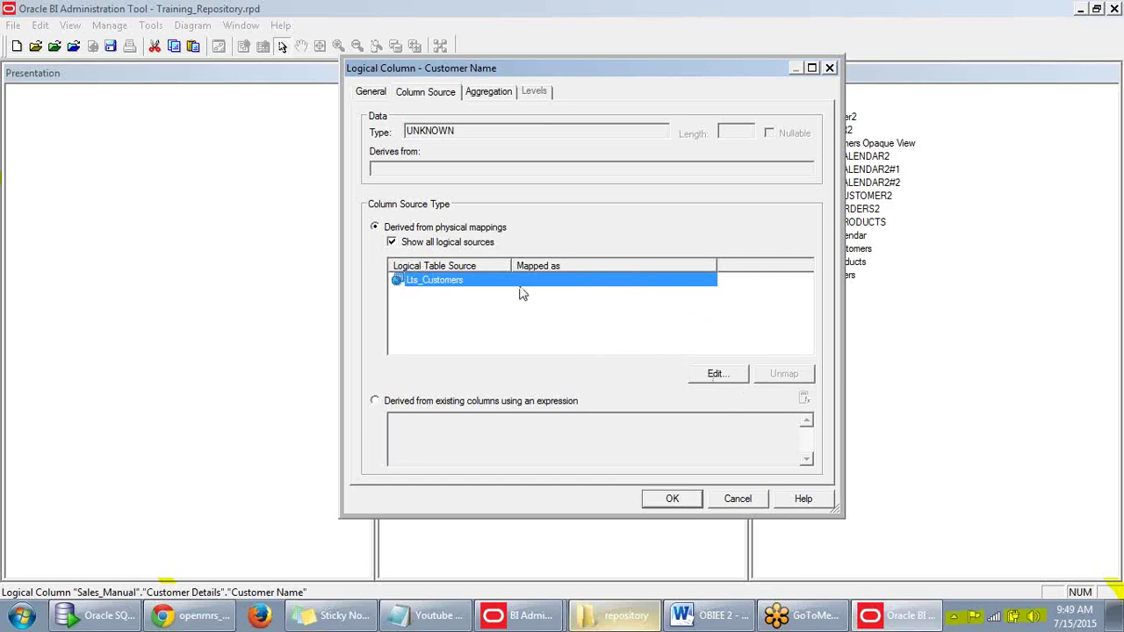
click(713, 375)
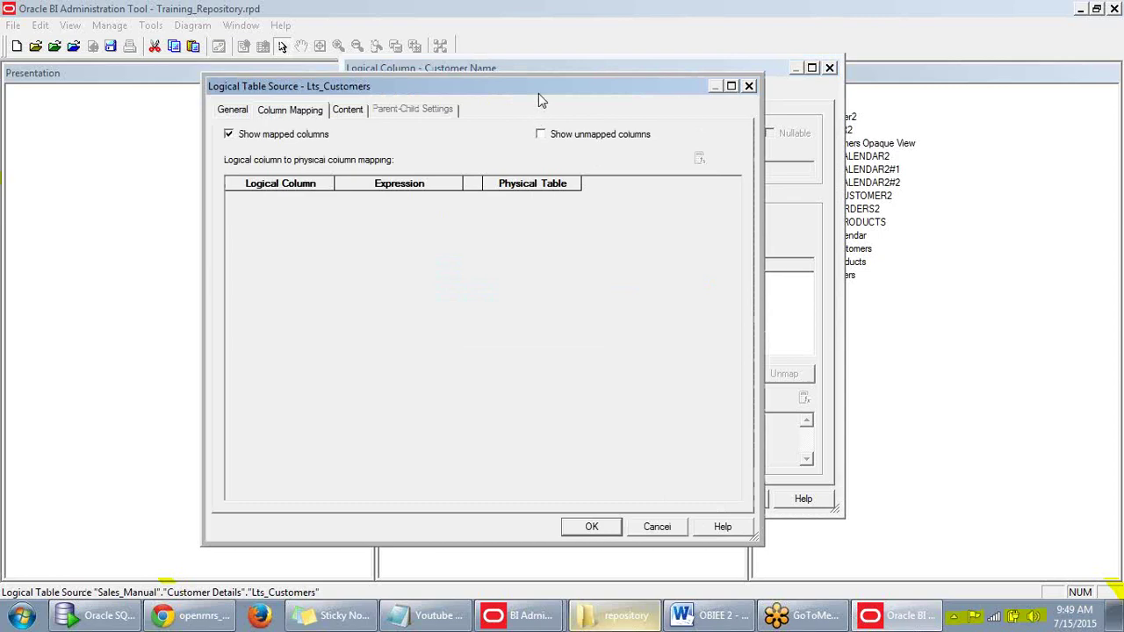
In Lts_Customers' column mapping, set Customer Key→NEWKEY, Customer Name→NAME, Customer_Region→REGION.
drag(539, 87, 637, 70)
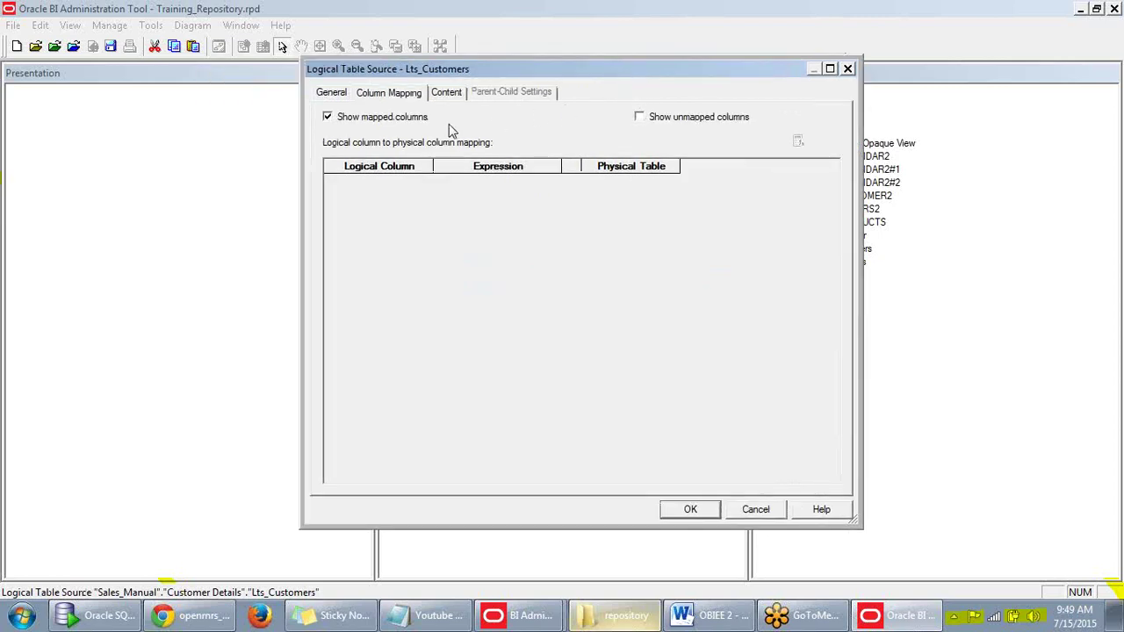
click(639, 118)
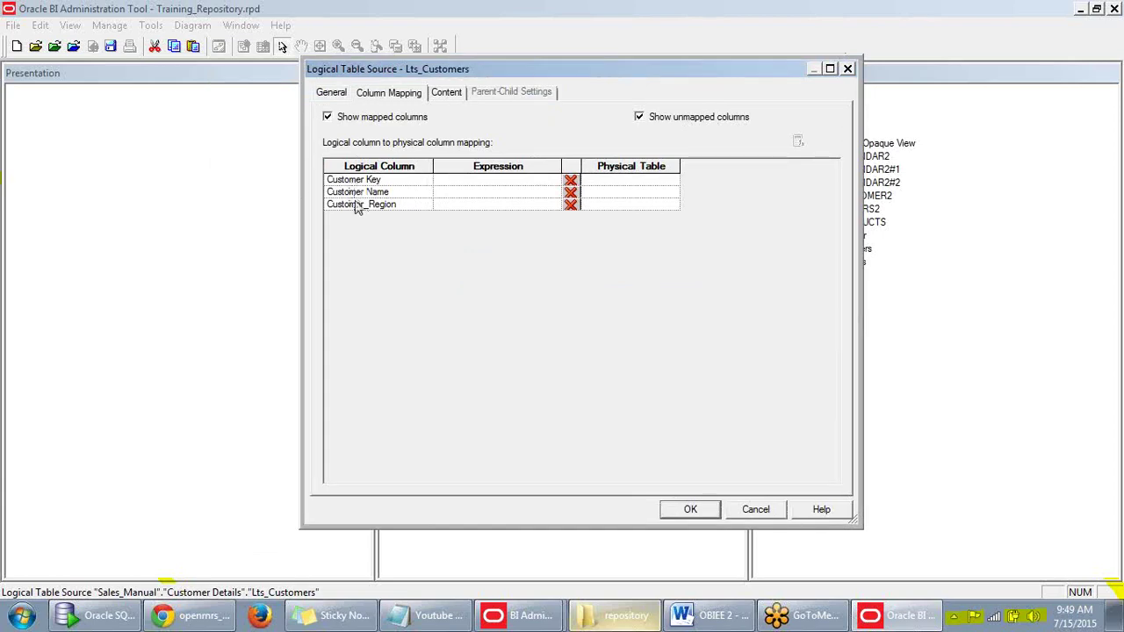
click(449, 180)
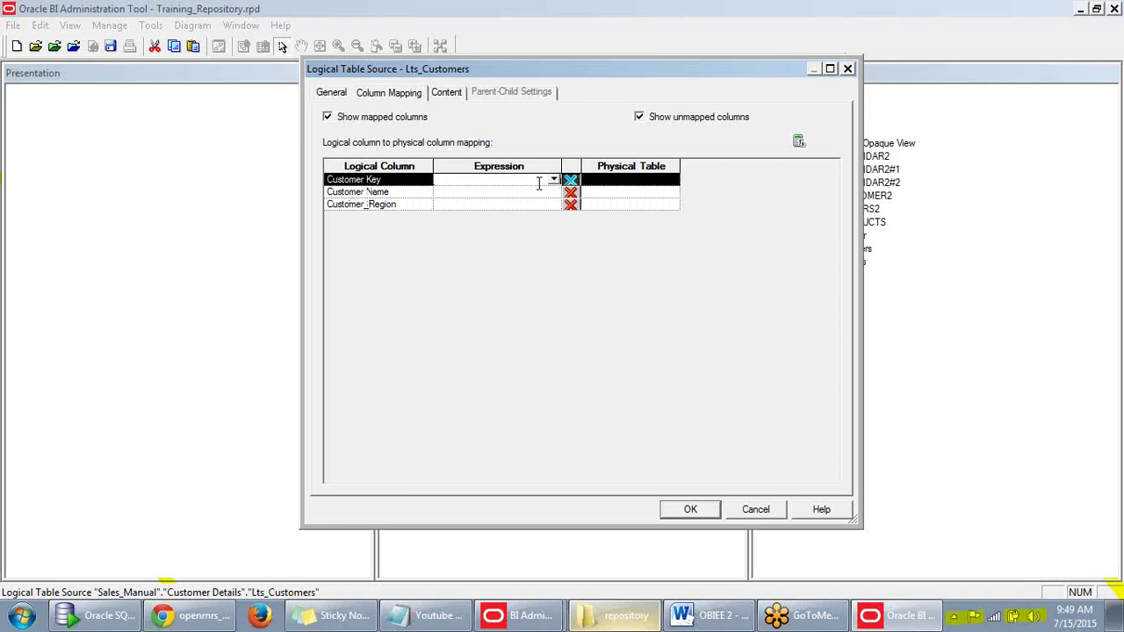
click(553, 180)
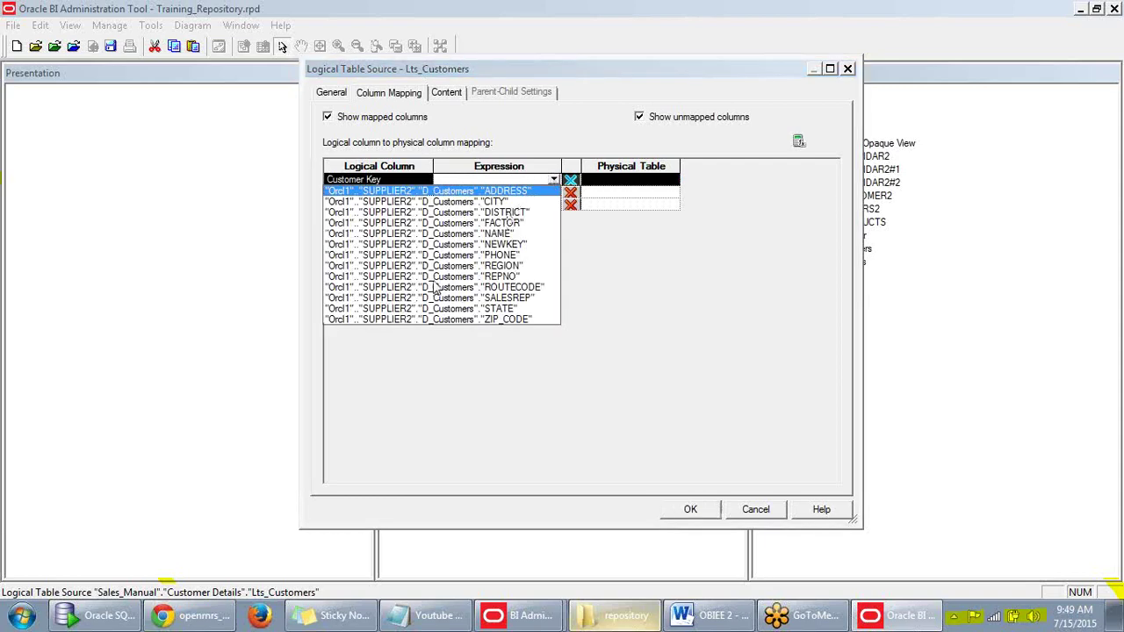
click(421, 244)
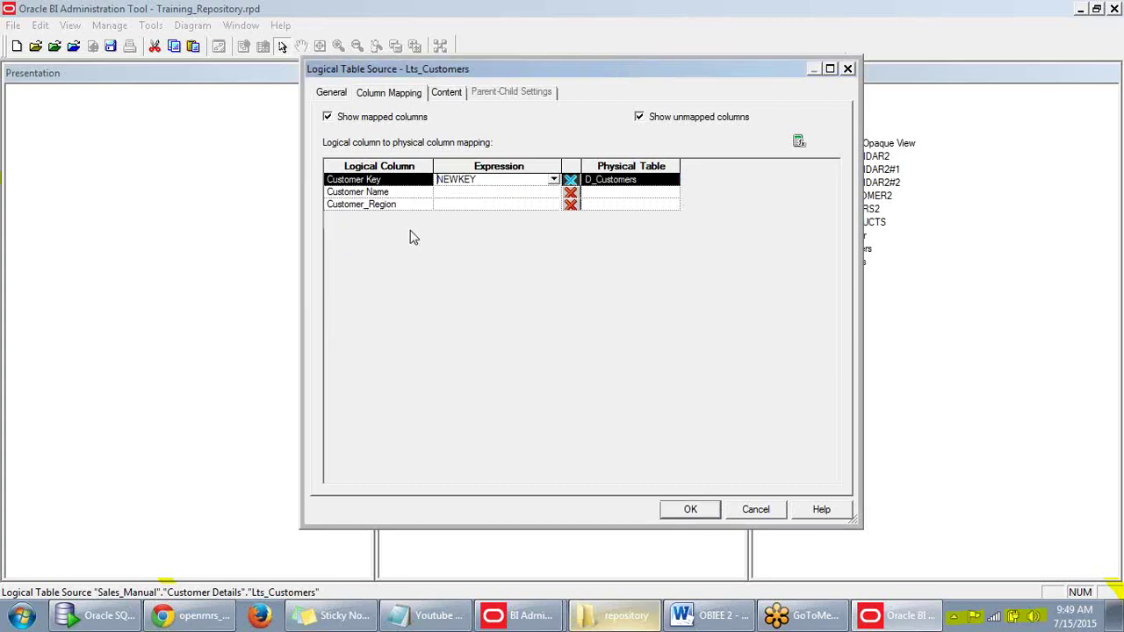
click(379, 195)
click(455, 193)
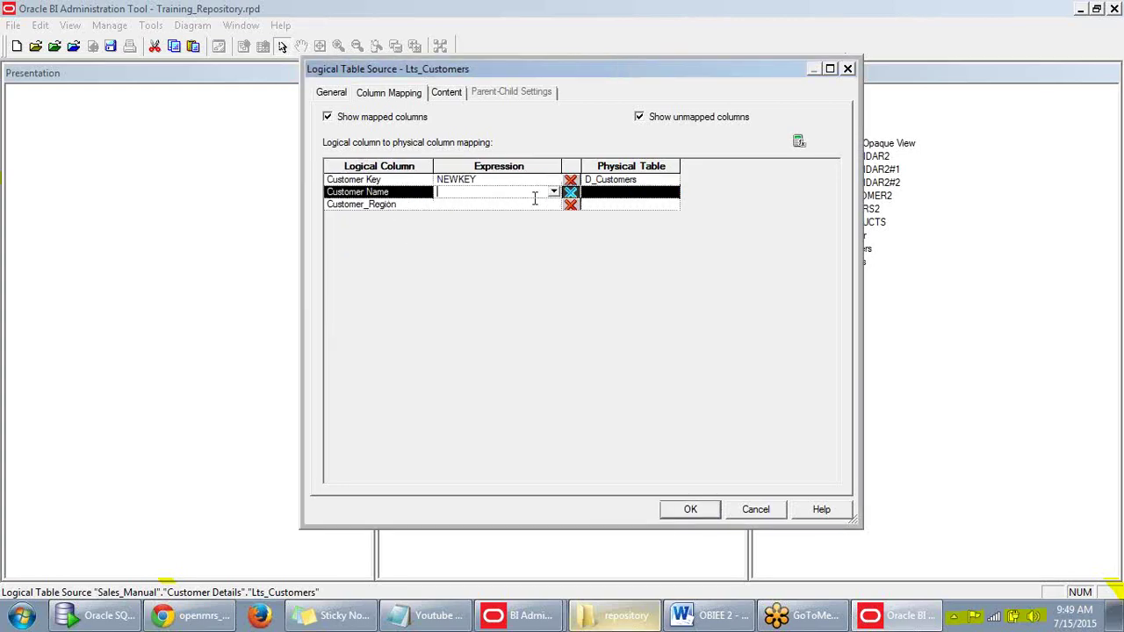
click(553, 192)
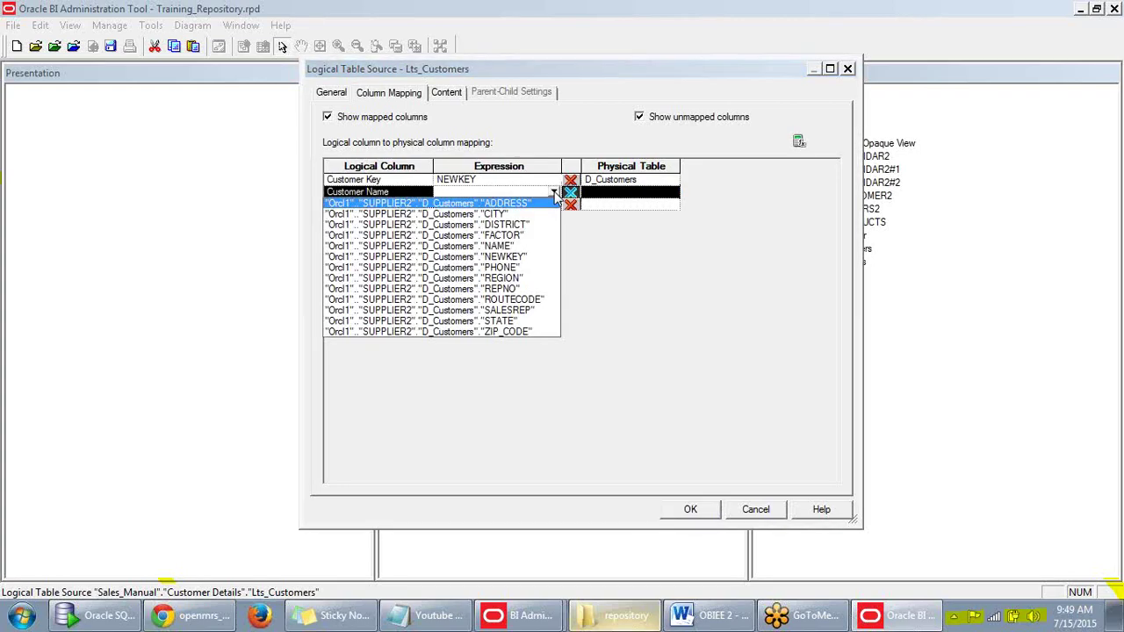
click(487, 248)
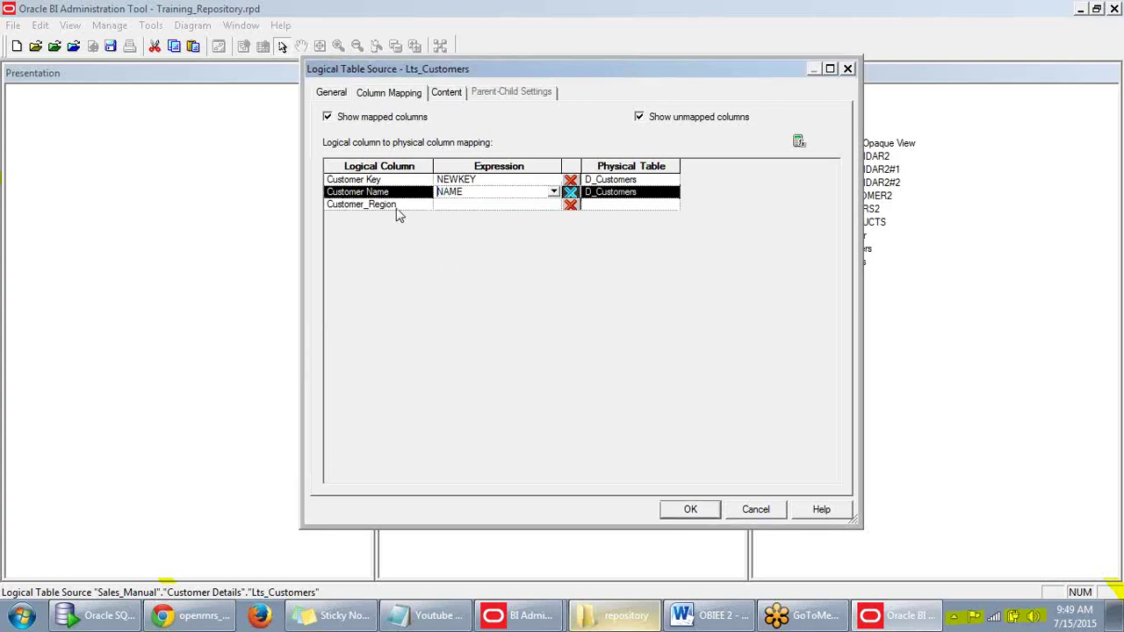
click(487, 205)
click(553, 205)
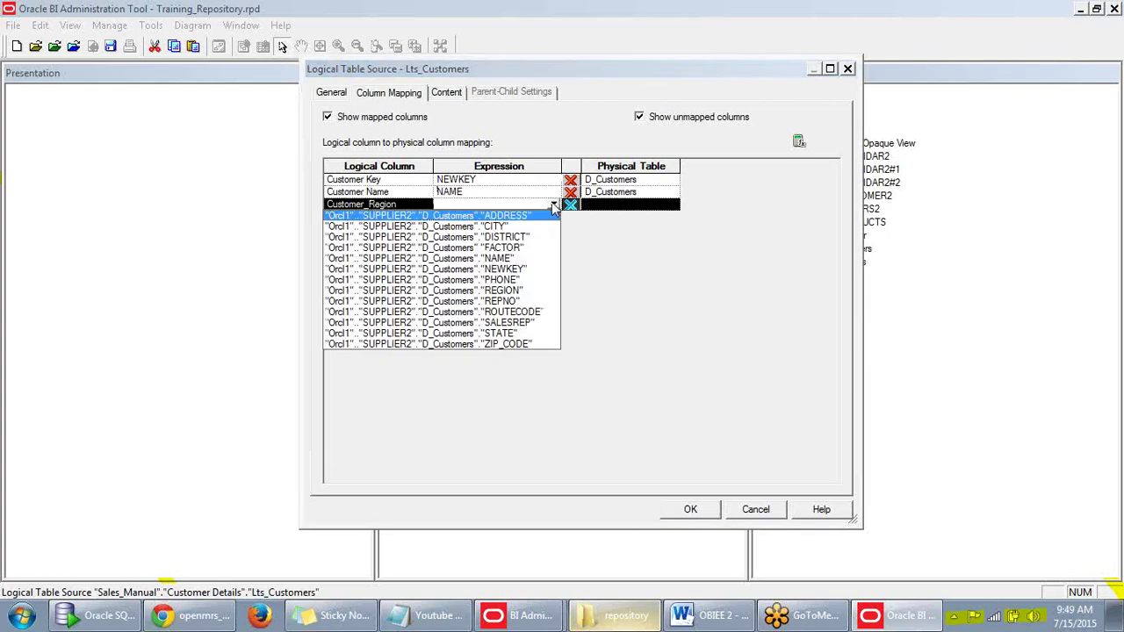
click(511, 291)
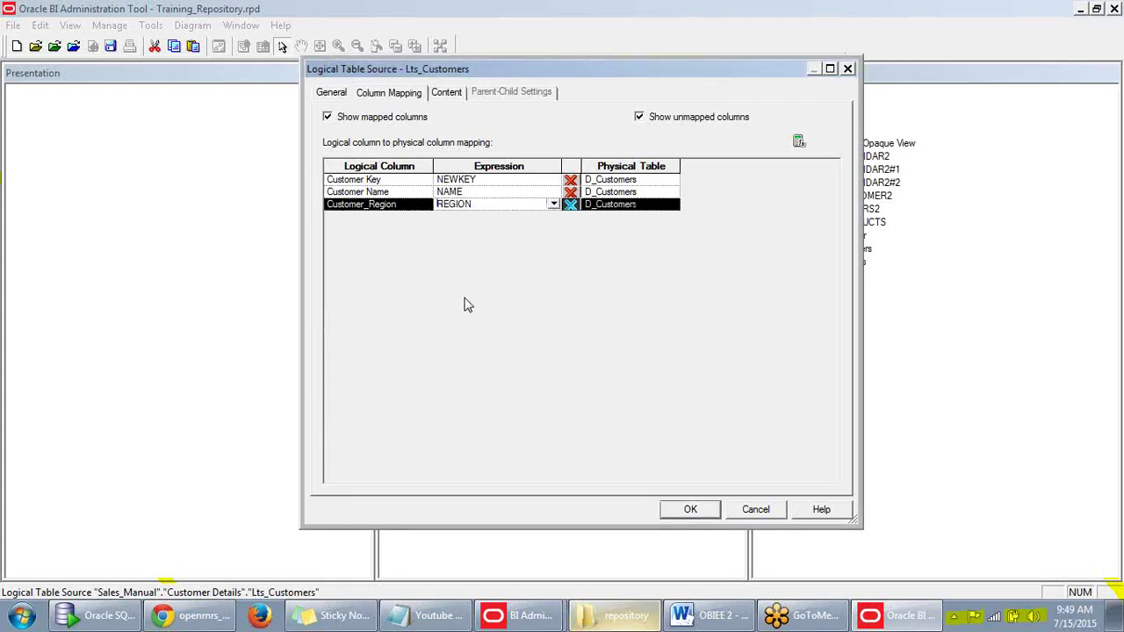
click(707, 508)
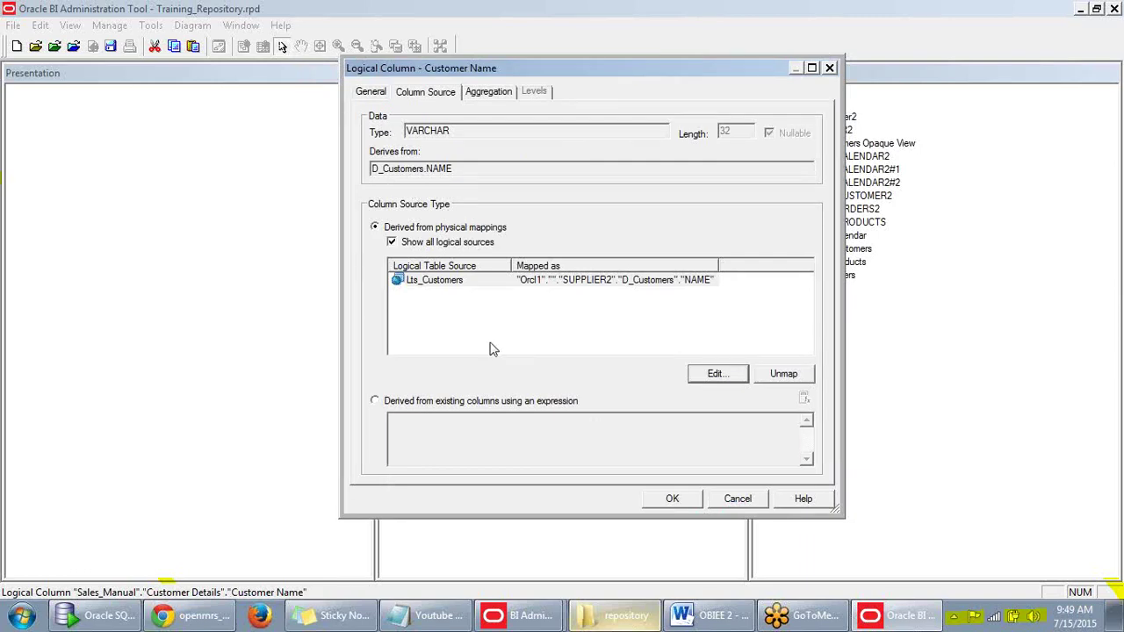
Close Customer Name's properties, review Customer Key's column source, and open Customer Details' properties.
click(672, 498)
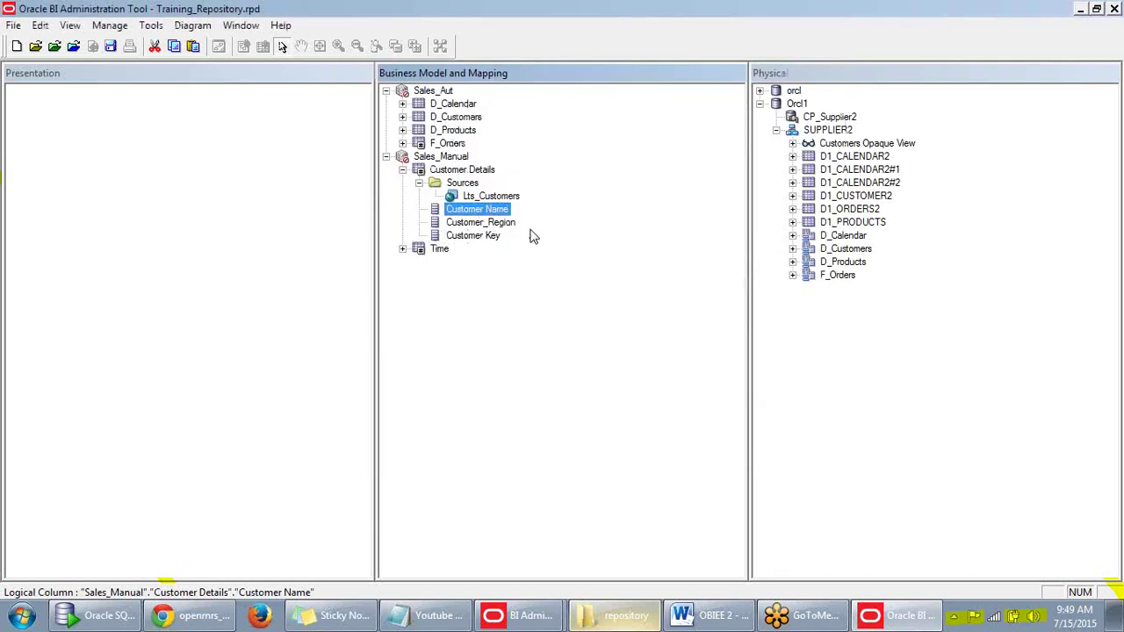
click(489, 239)
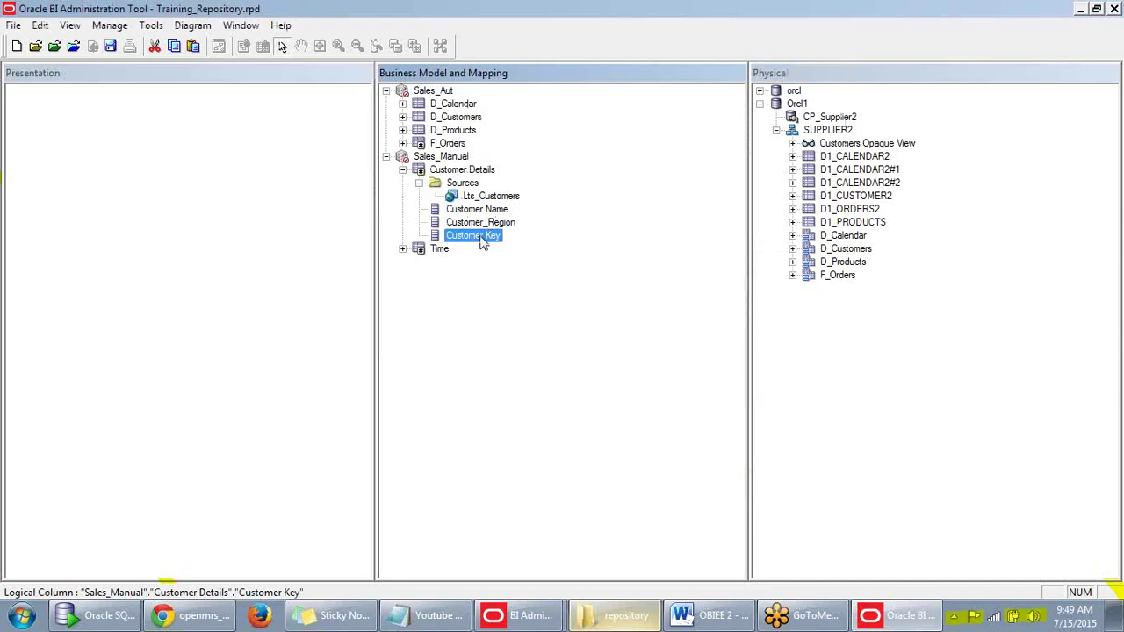
double_click(482, 243)
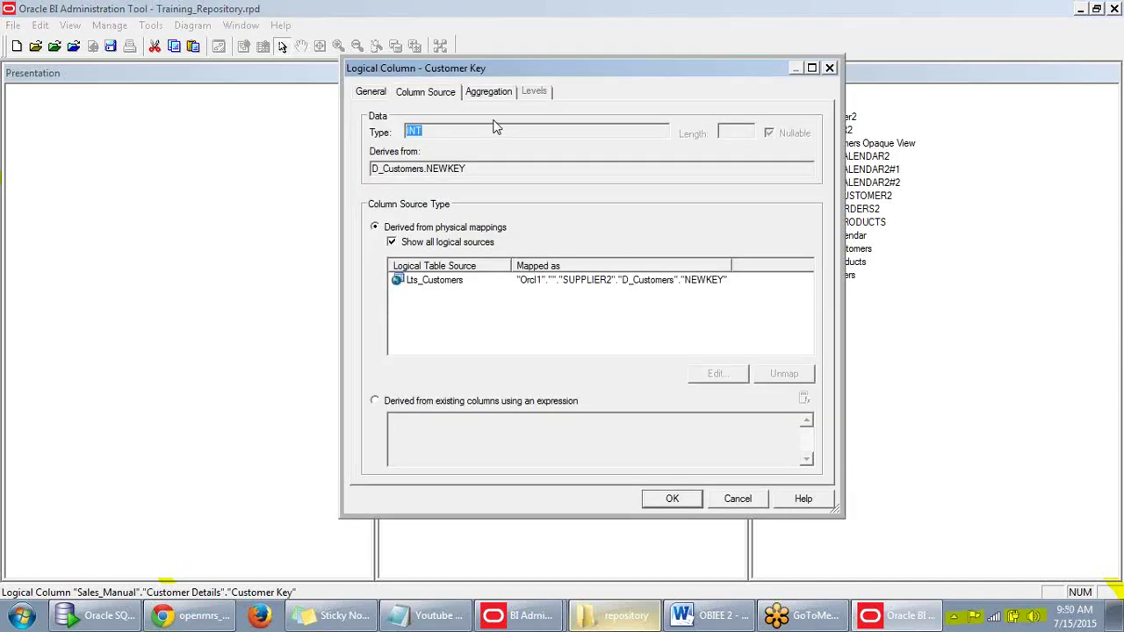
click(832, 68)
double_click(454, 172)
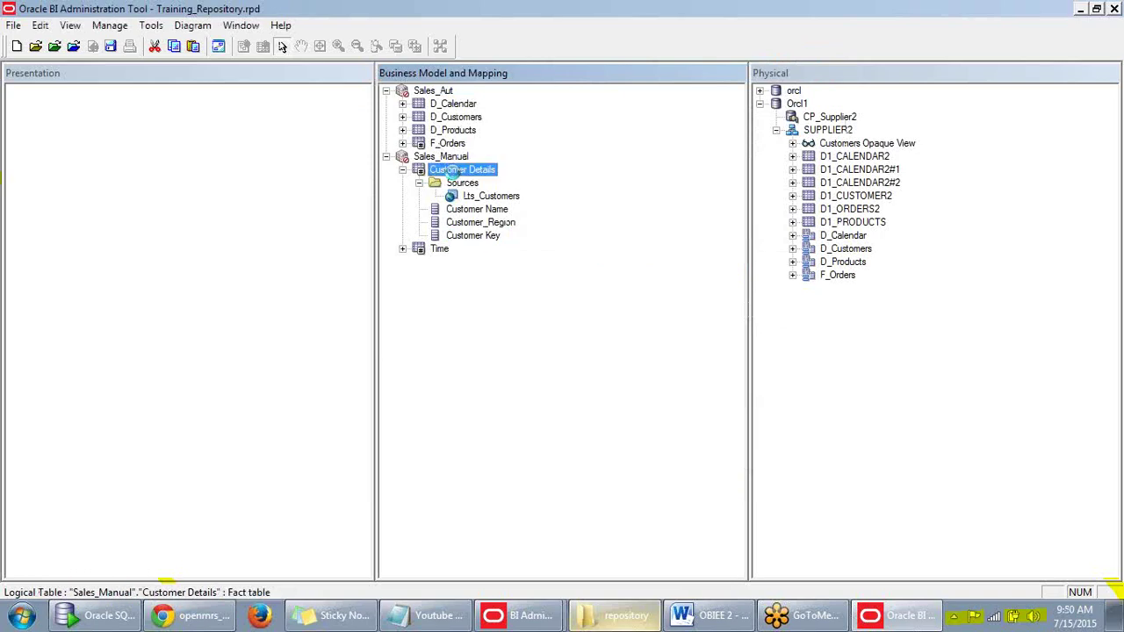
Add a logical key named 'customer Key' on the Customer Key column of Customer Details.
click(511, 165)
click(465, 255)
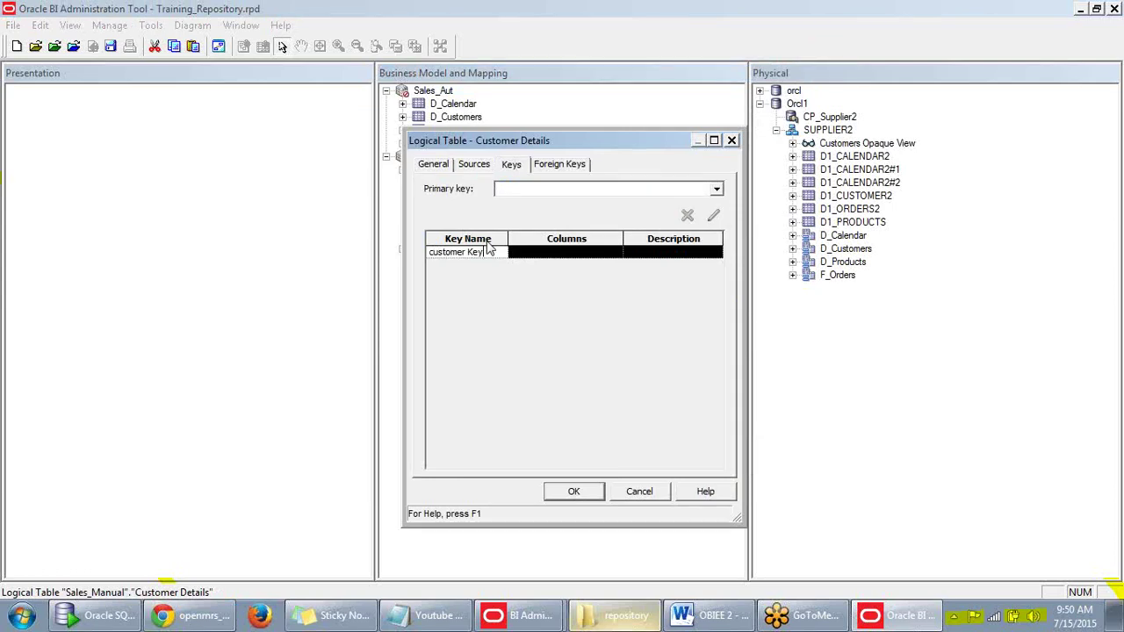
click(539, 252)
click(587, 252)
click(614, 253)
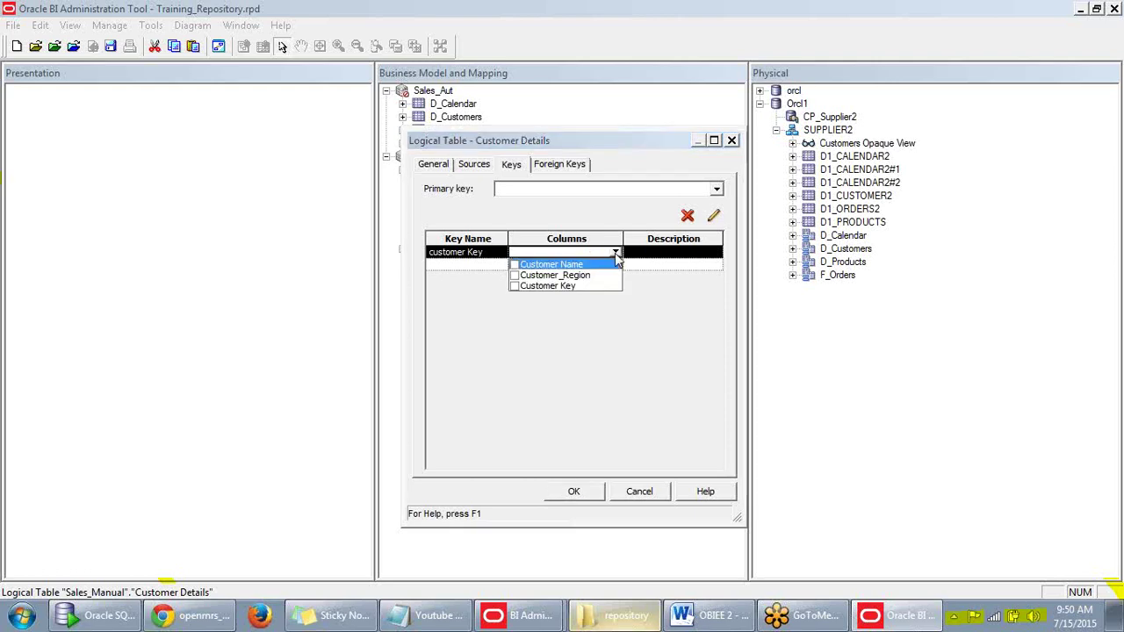
click(516, 287)
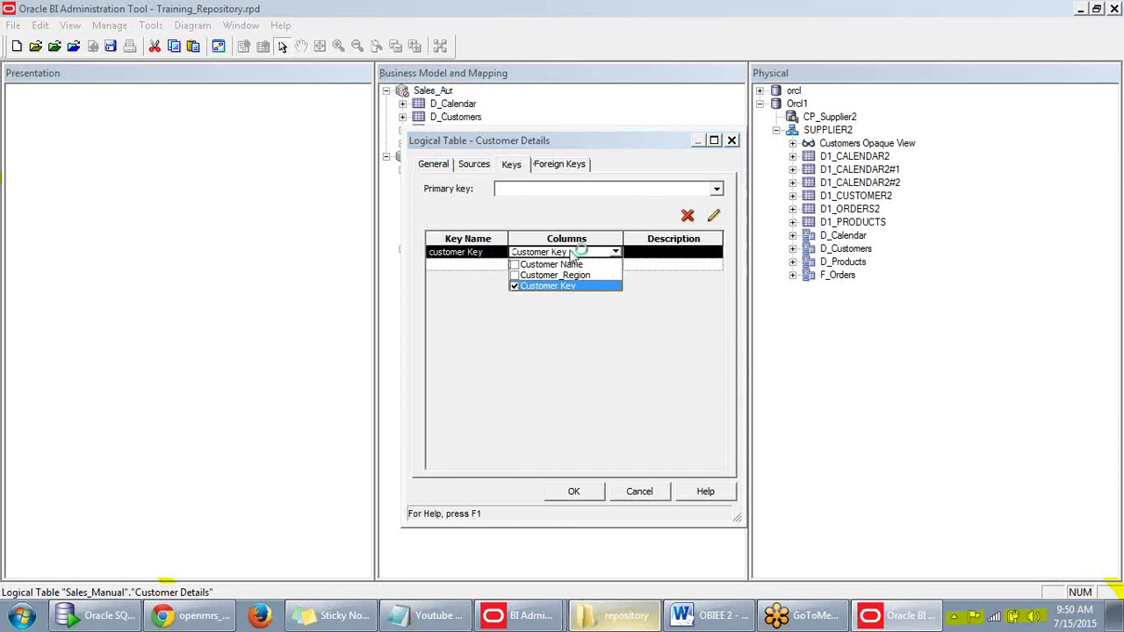
click(484, 329)
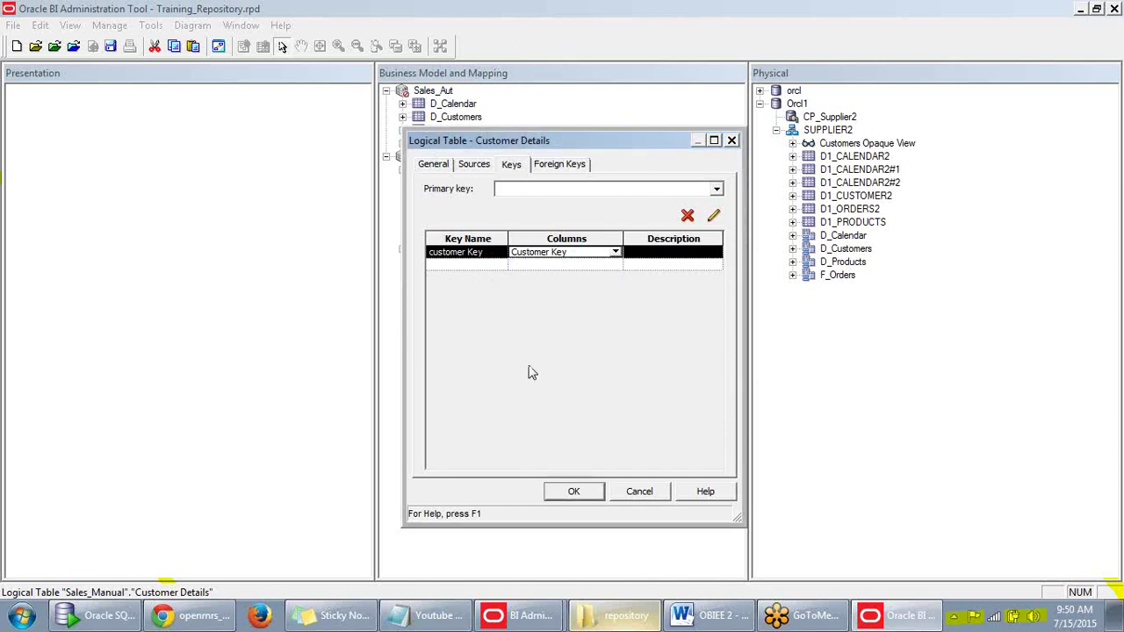
click(575, 493)
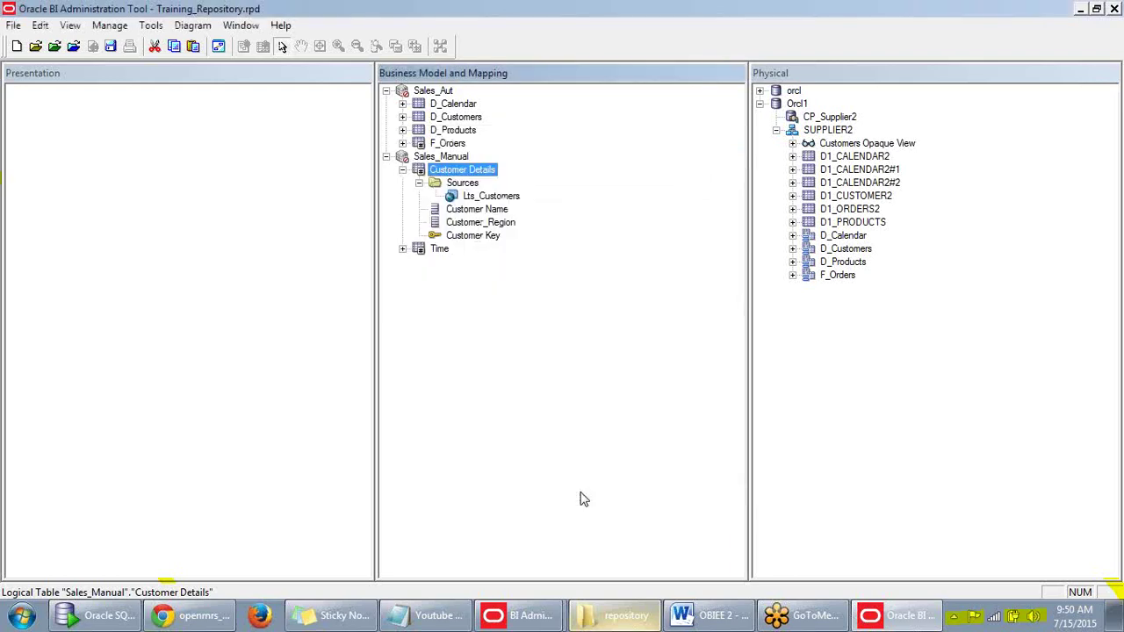
Verify Customer Key is now a key, then collapse the Sources folder and Customer Details table.
click(490, 236)
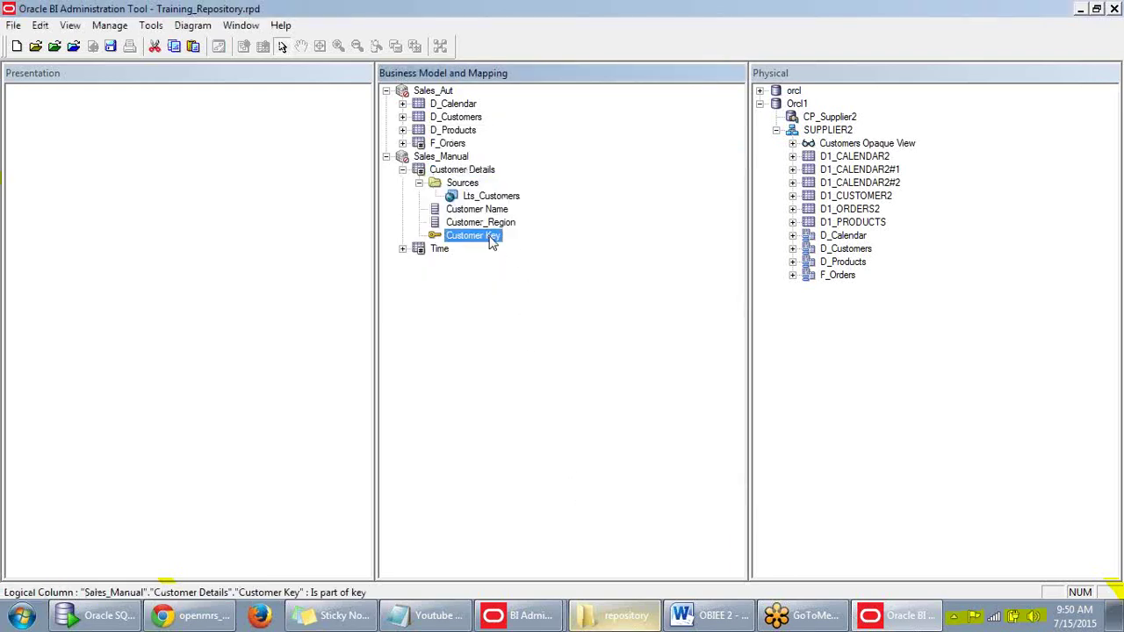
click(564, 301)
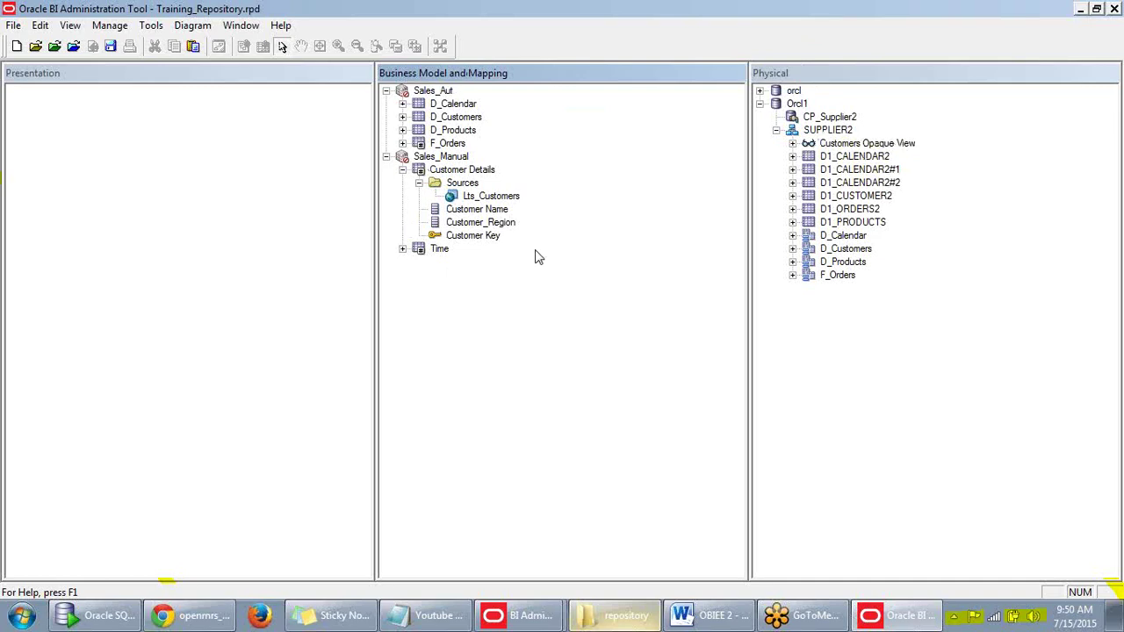
click(418, 182)
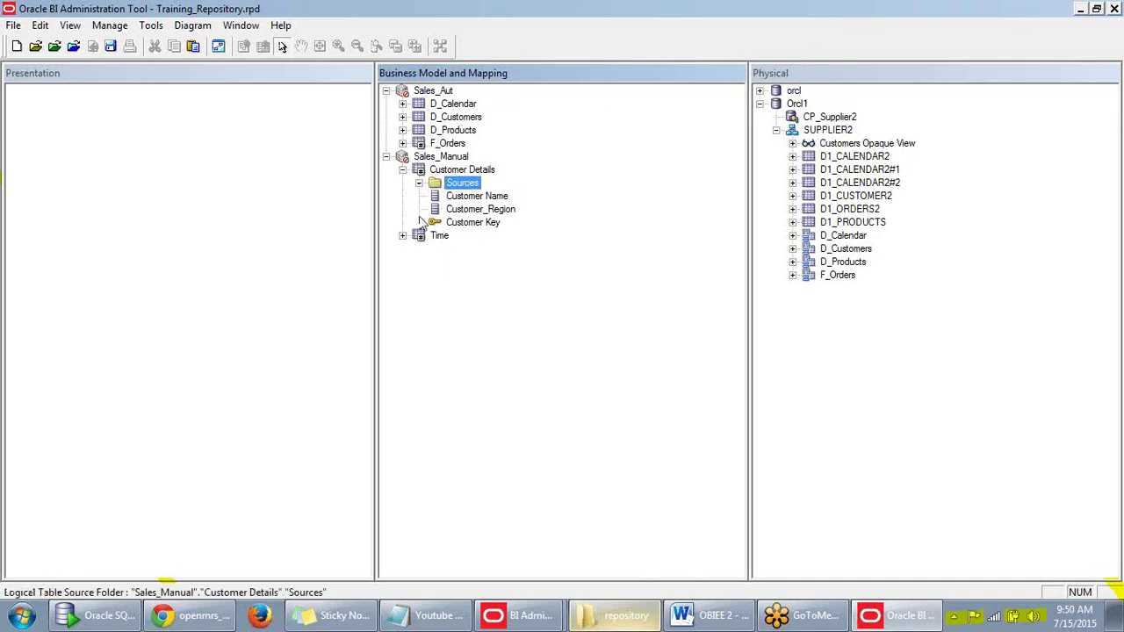
click(402, 170)
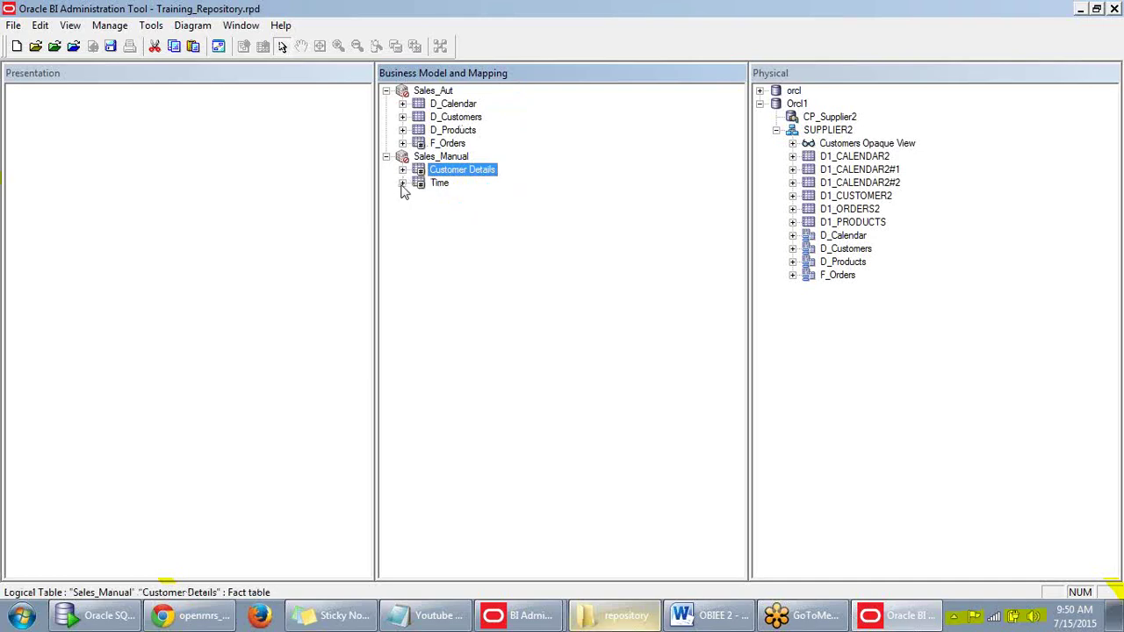
Expand and collapse the Time table, then reselect Customer Details in Sales_Manual.
click(402, 184)
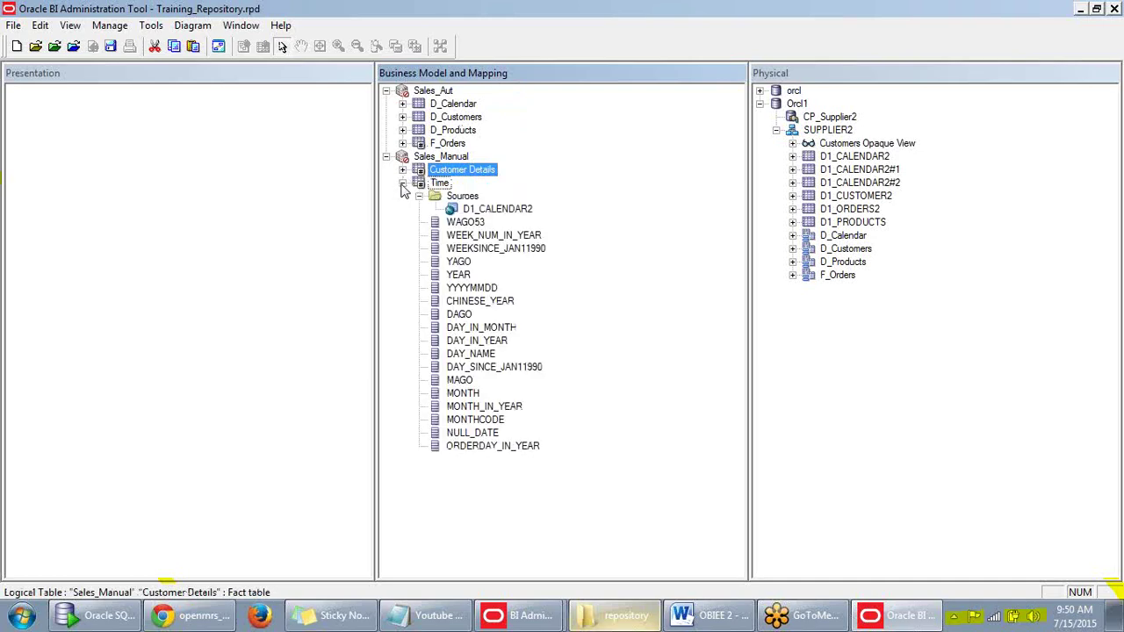
click(402, 184)
click(402, 184)
click(402, 183)
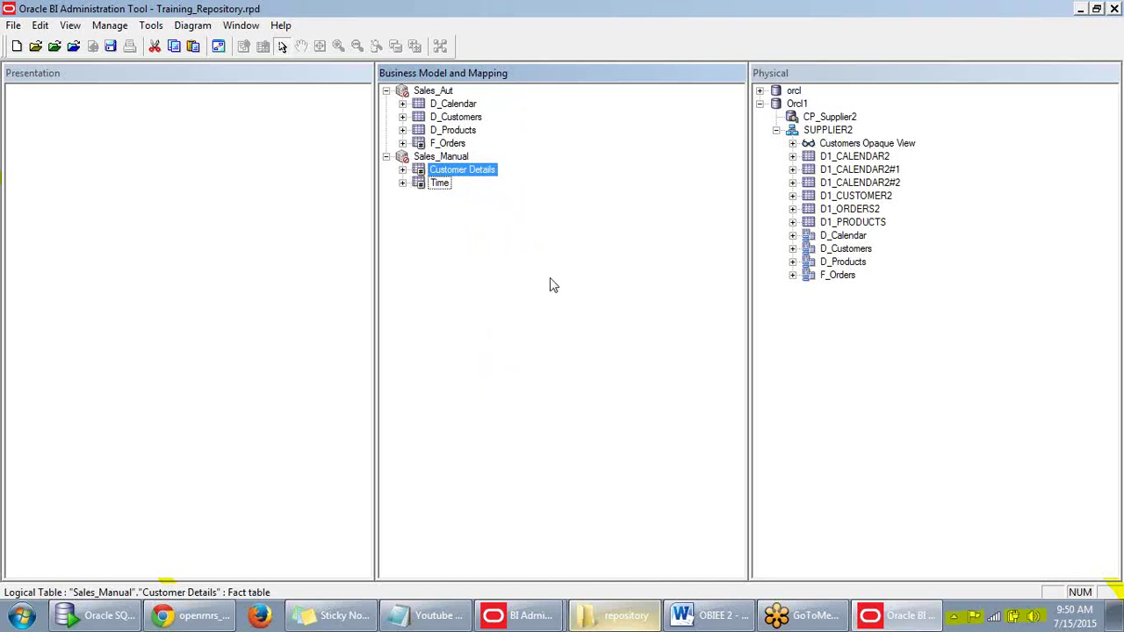
click(443, 184)
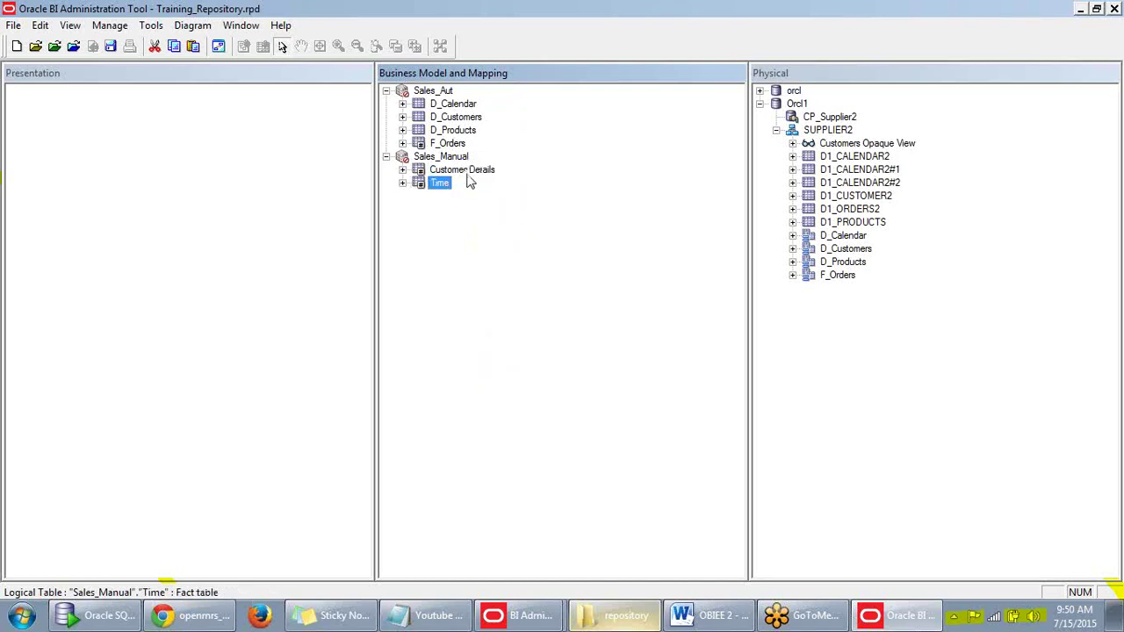
click(466, 172)
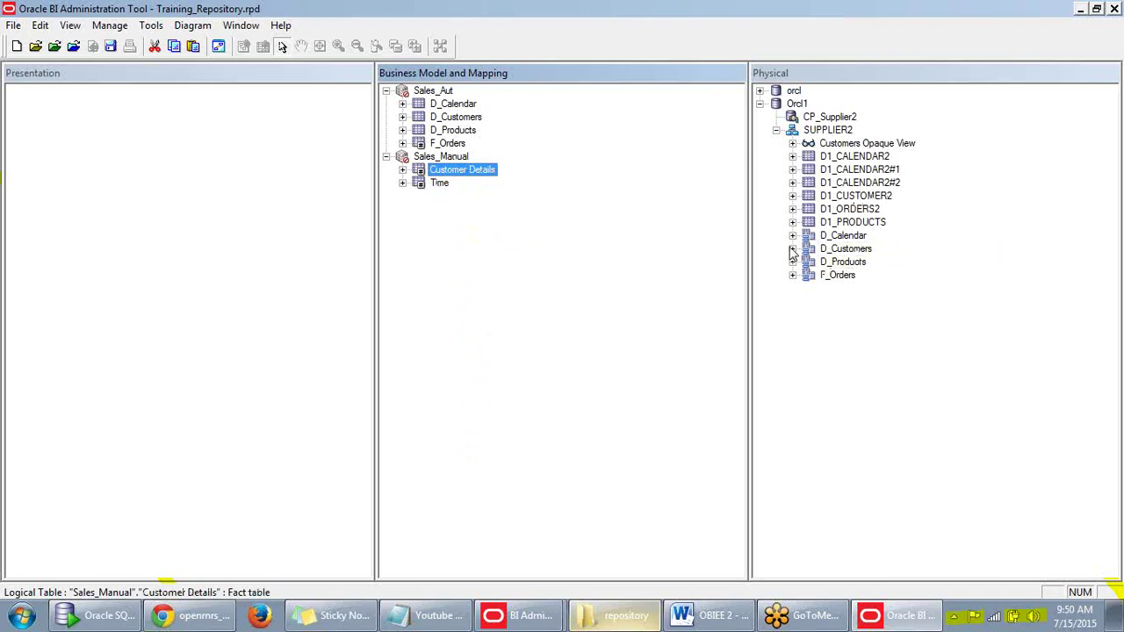
Inspect the Time table properties and the general settings of its D1_CALENDAR2 source.
double_click(439, 184)
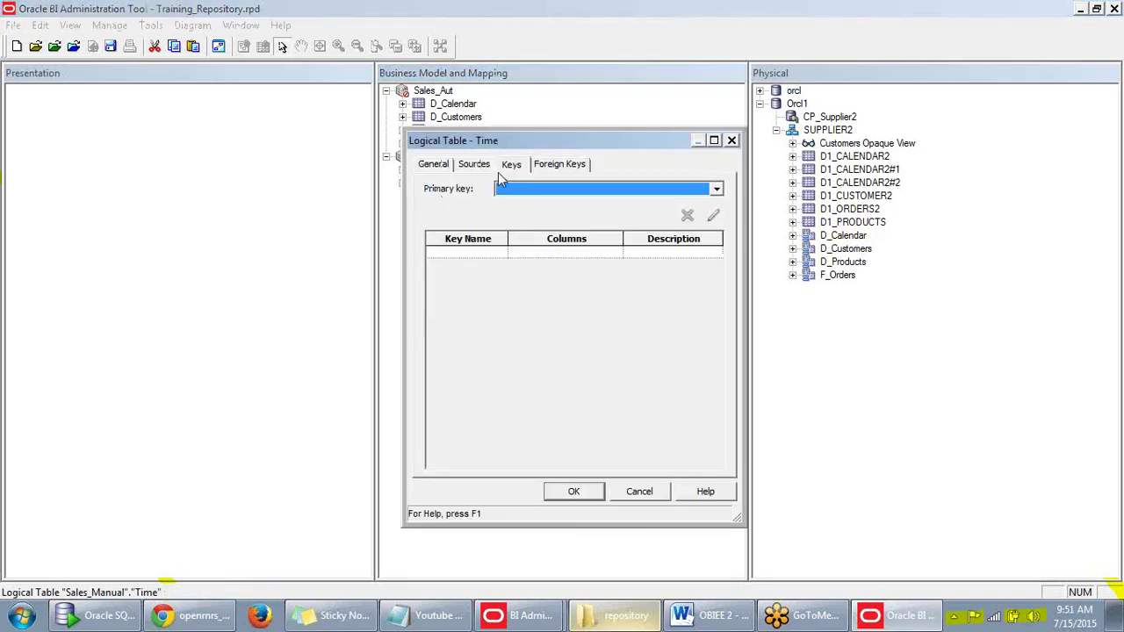
click(731, 140)
click(403, 182)
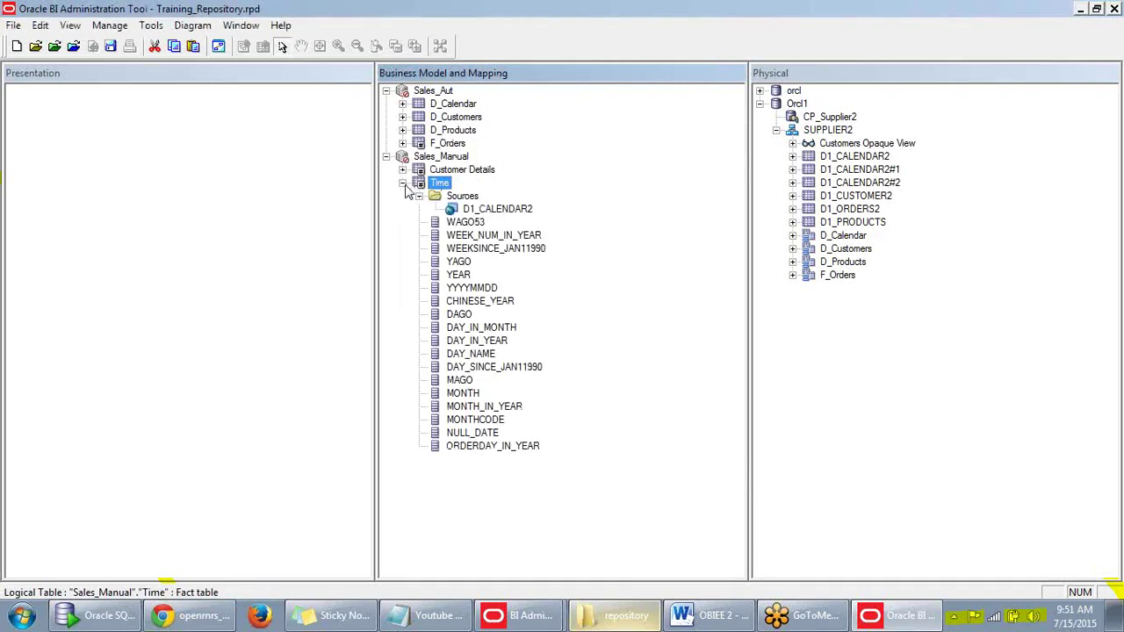
double_click(456, 210)
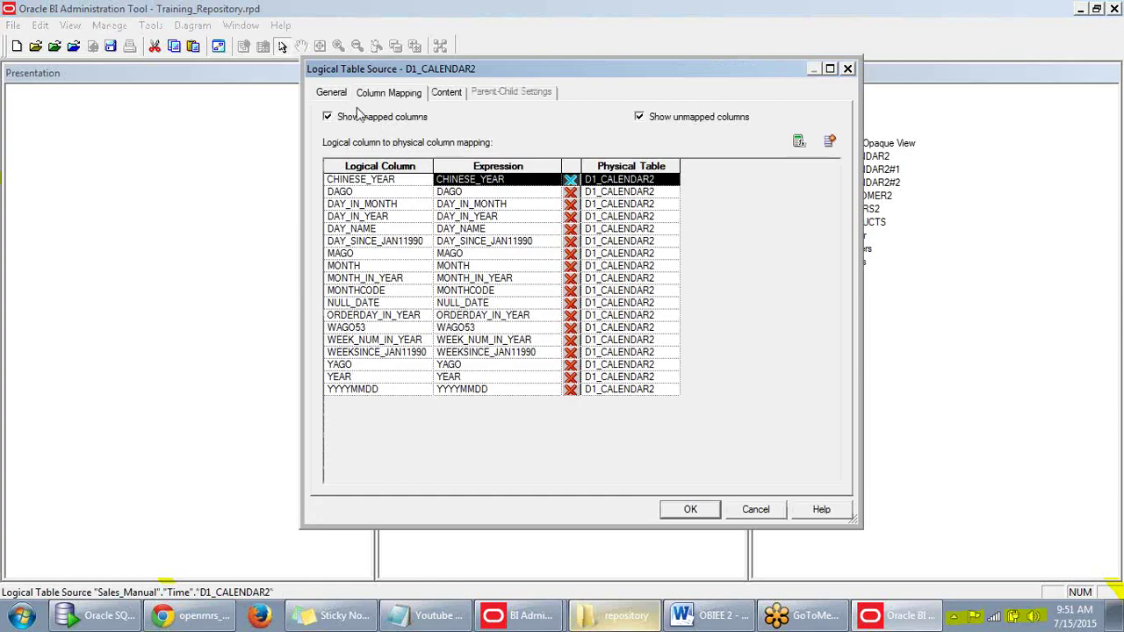
click(323, 93)
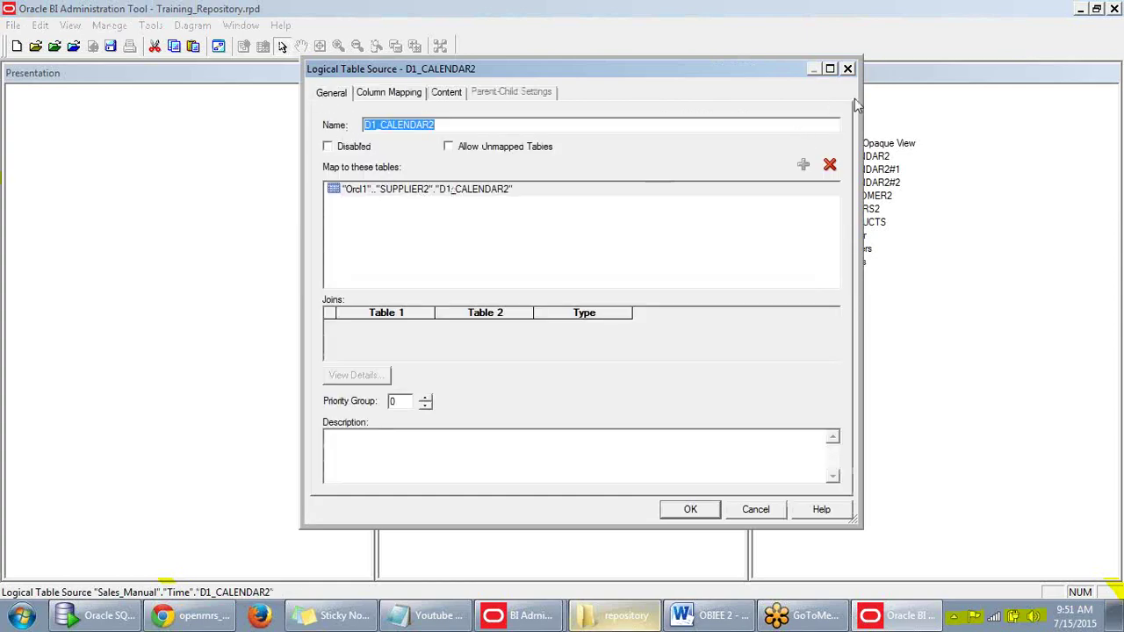
Close the D1_CALENDAR2 source settings and delete the Time logical table.
click(847, 69)
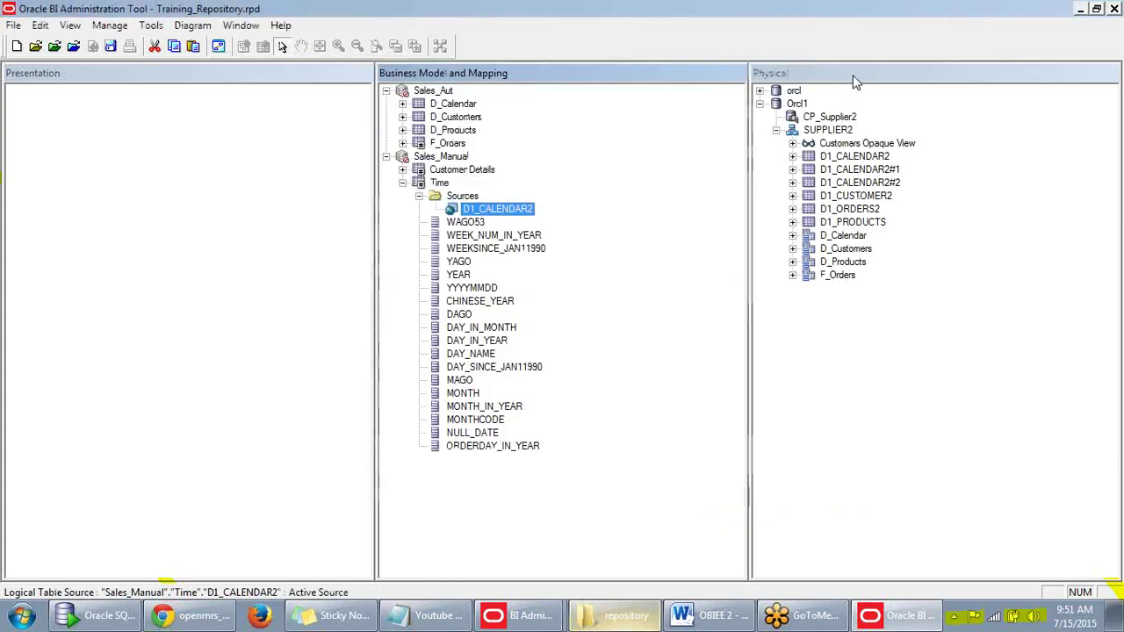
click(421, 185)
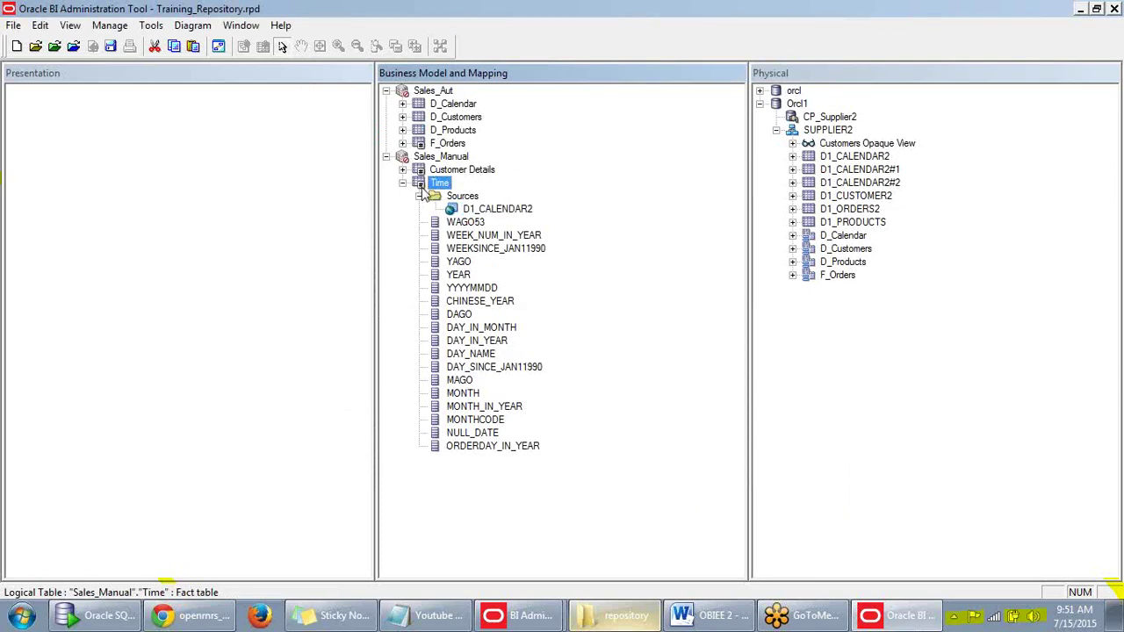
key(Delete)
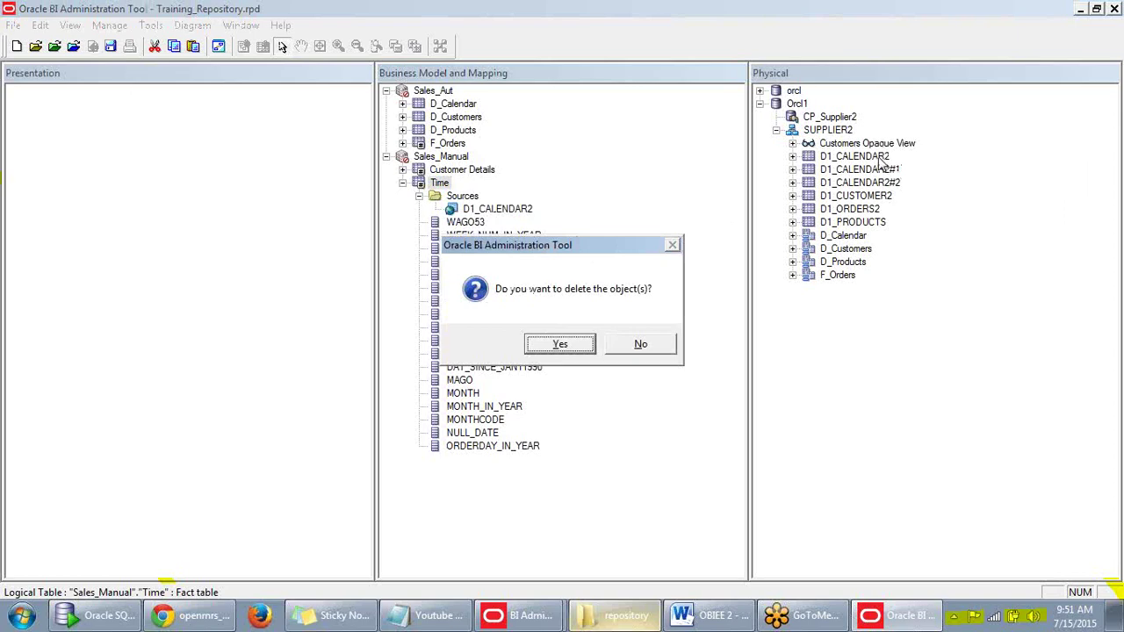
Confirm removing Time, then drag D_Calendar, D_Products and F_Orders into Sales_Manual as logical tables.
click(581, 346)
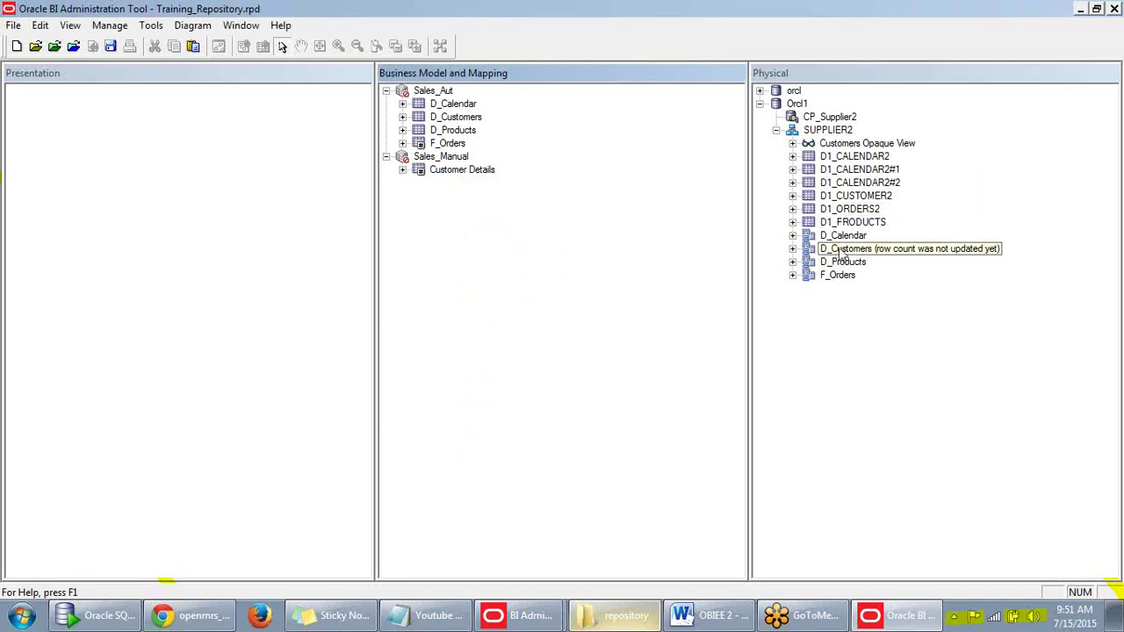
drag(842, 236, 468, 171)
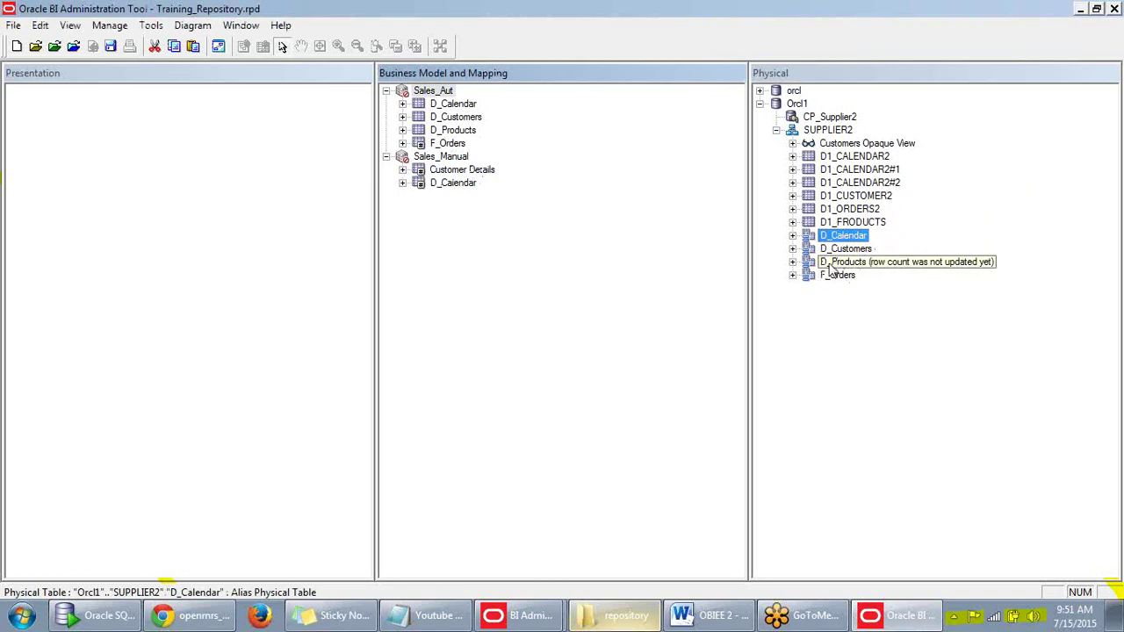
drag(829, 263, 470, 172)
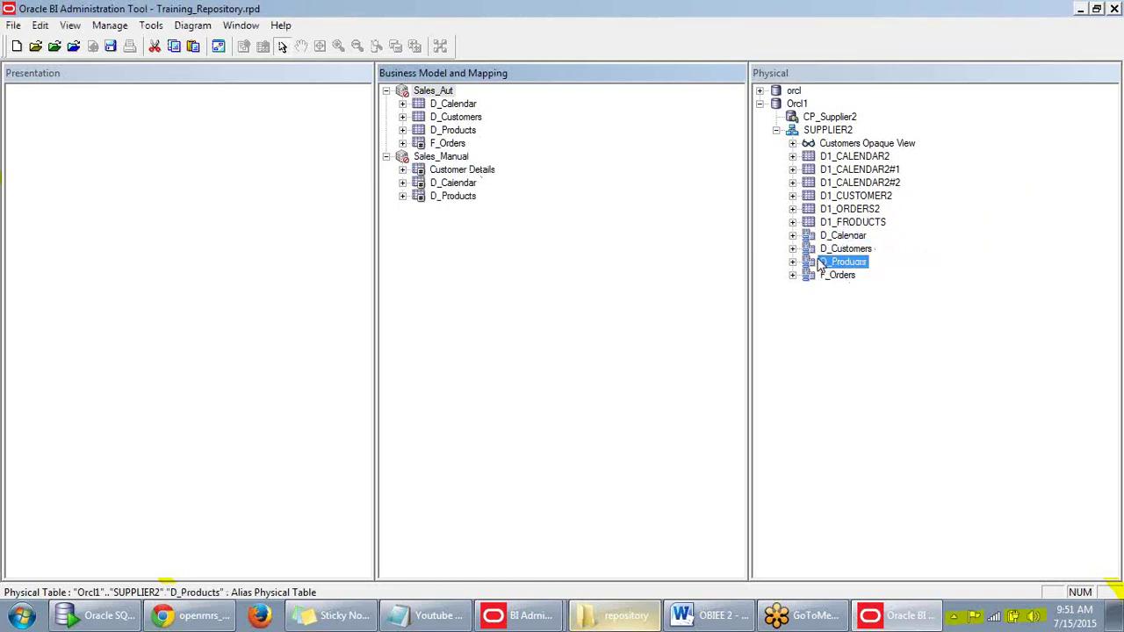
drag(834, 275, 450, 160)
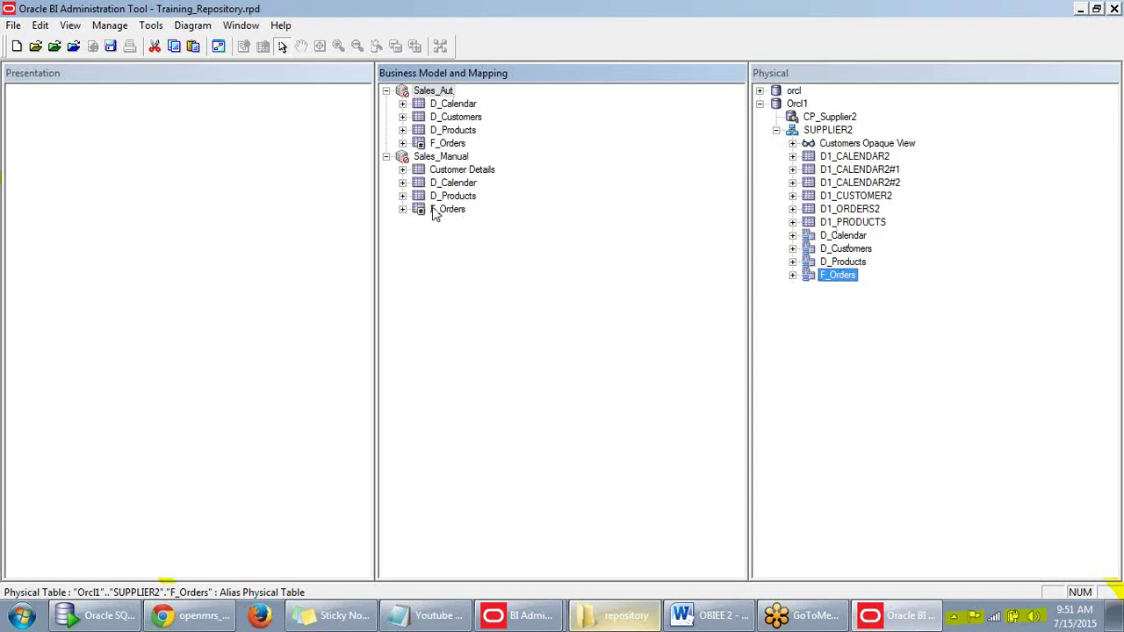
right_click(446, 158)
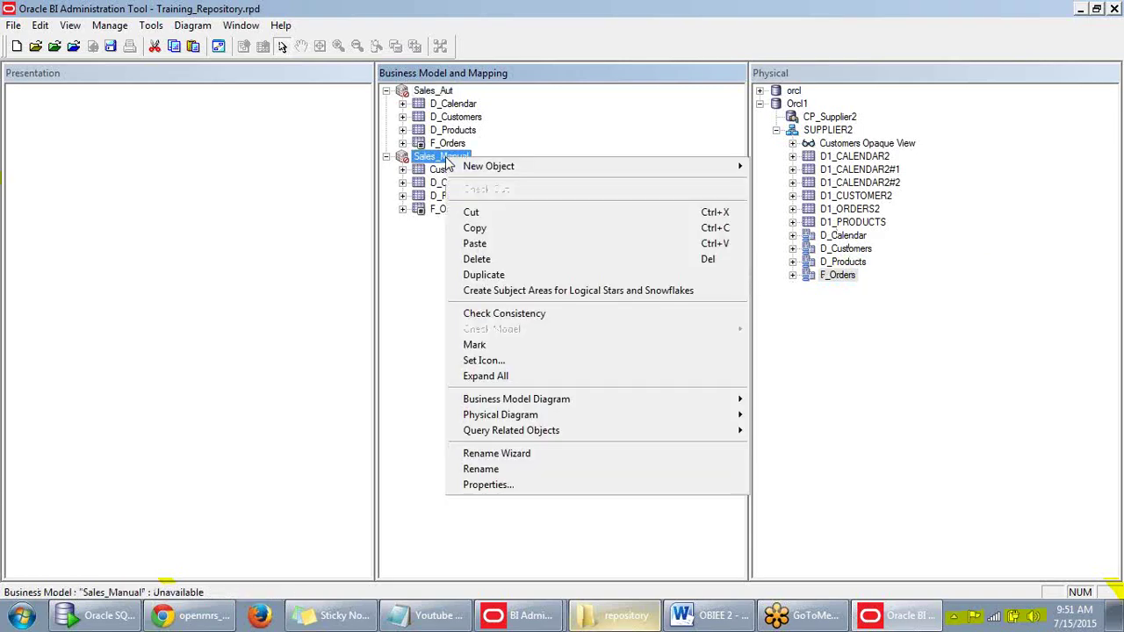
mouse_move(461, 167)
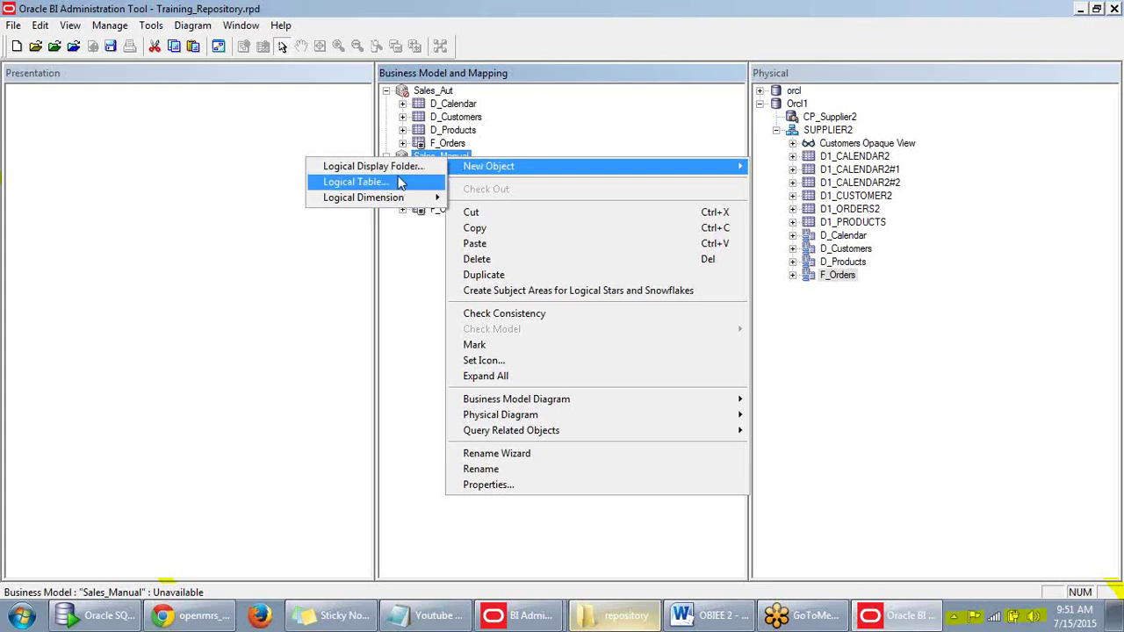
click(520, 152)
right_click(455, 156)
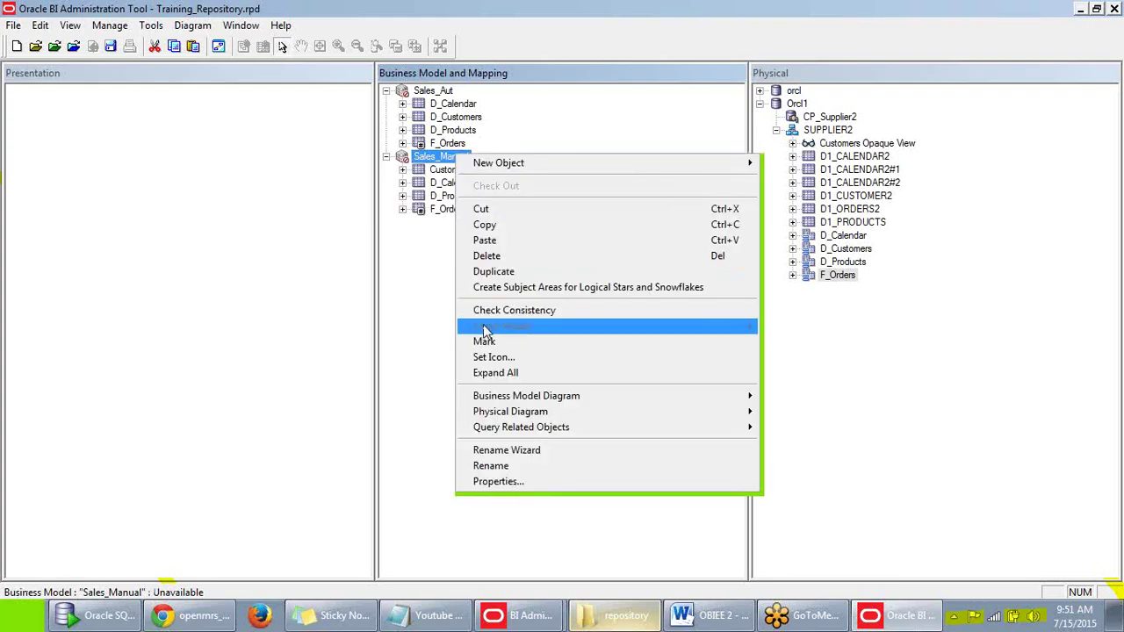
mouse_move(511, 397)
click(369, 395)
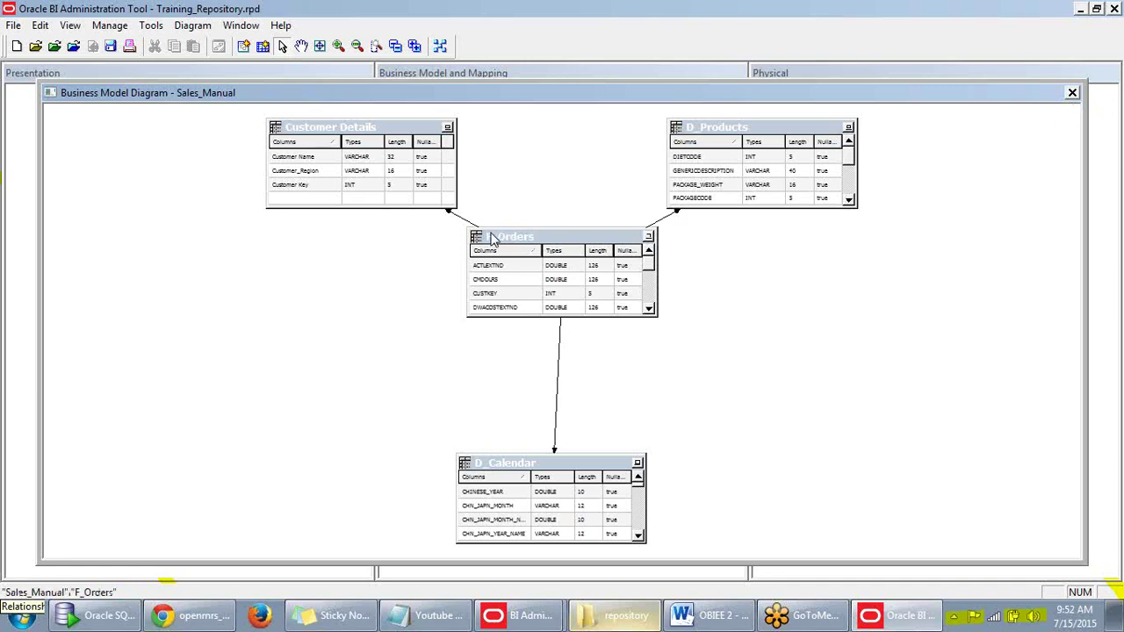
click(1072, 93)
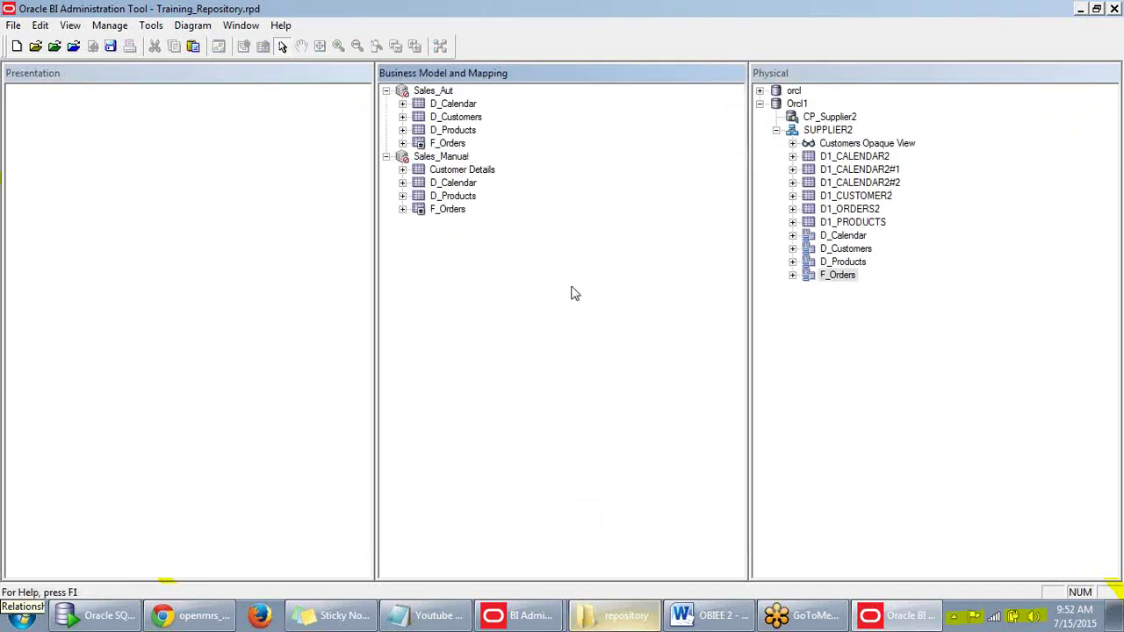
Drop the D1_CALENDAR2#2 physical table onto F_Orders, cancelling the rename prompt.
click(402, 210)
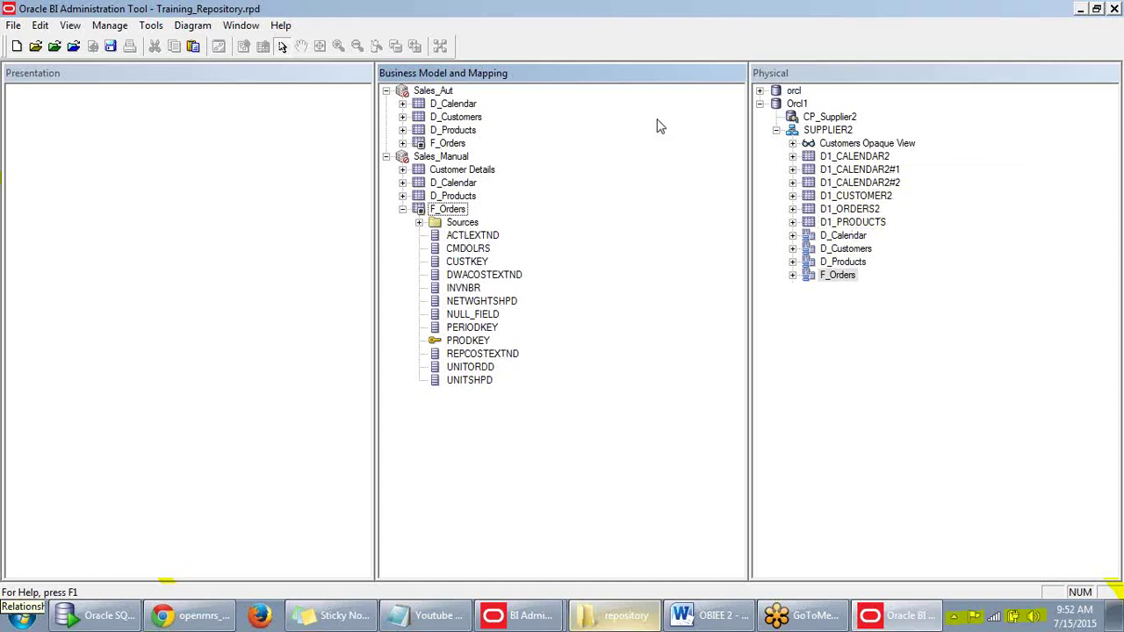
click(402, 209)
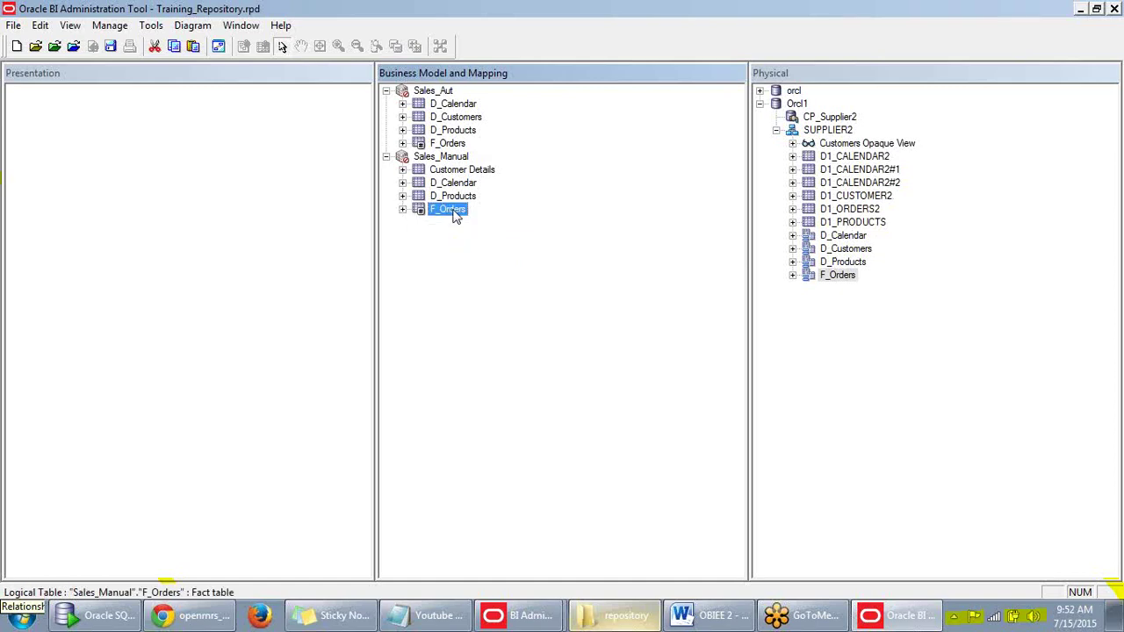
drag(851, 186, 447, 218)
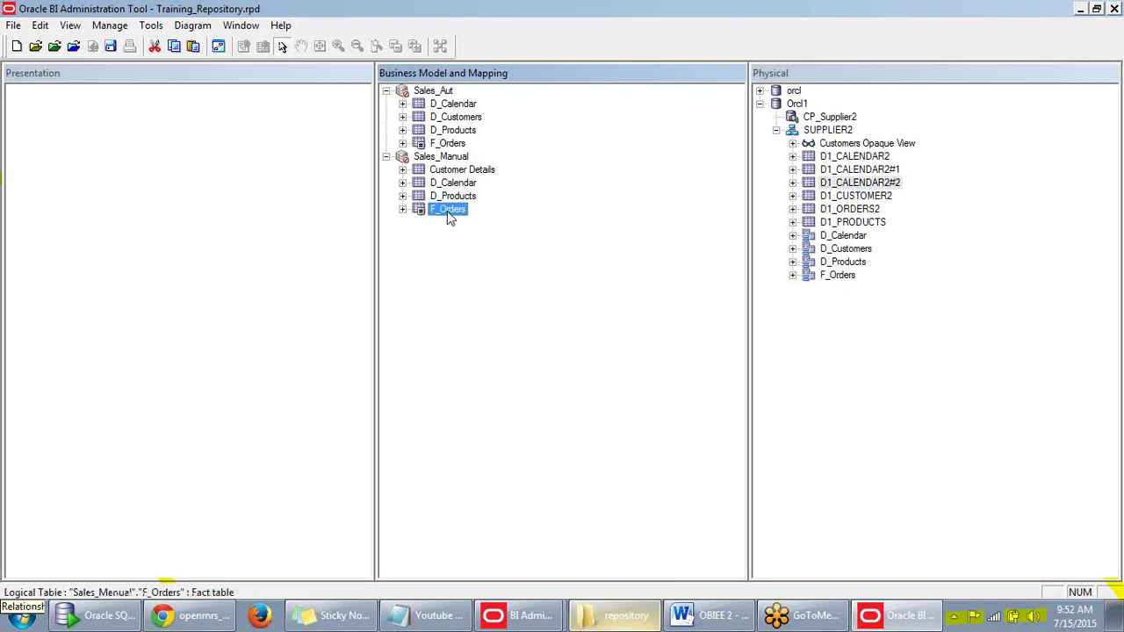
click(523, 237)
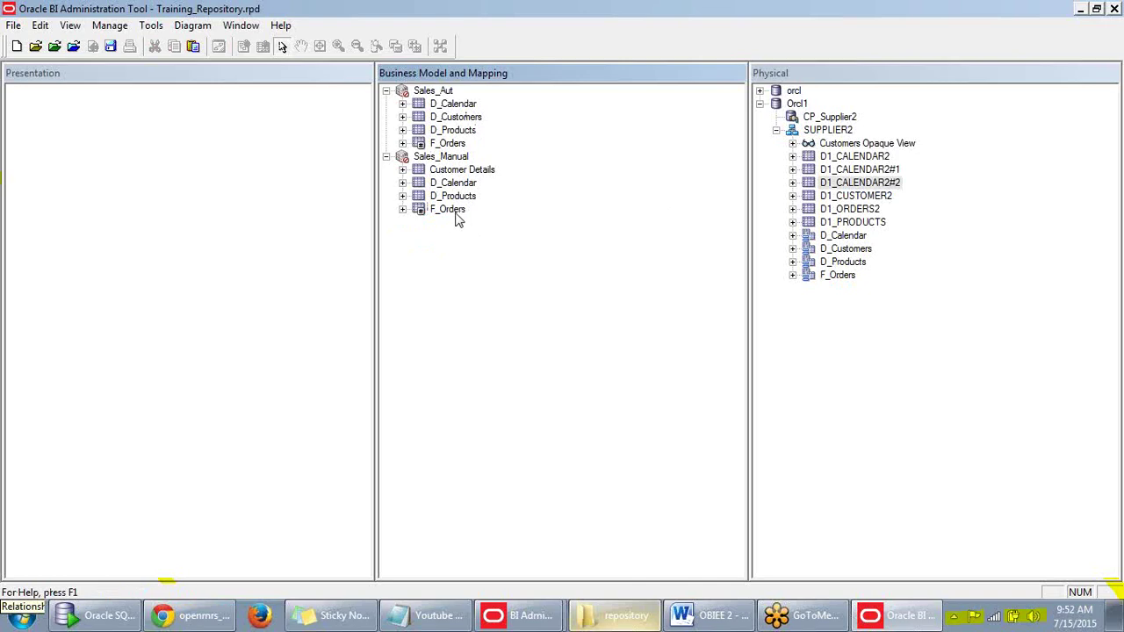
click(453, 211)
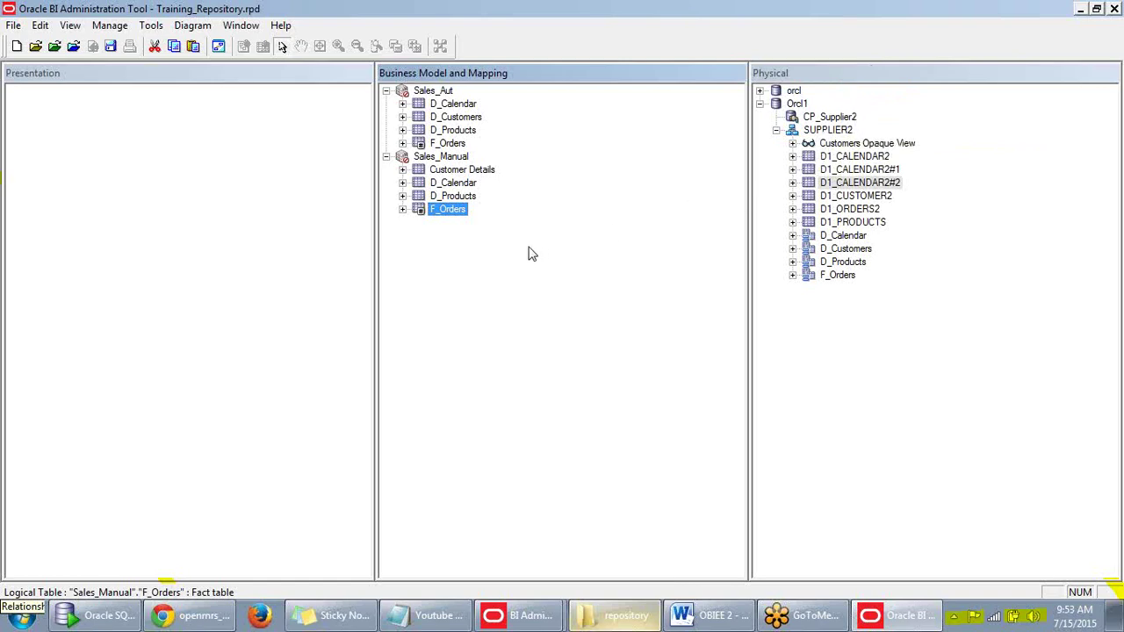
click(519, 264)
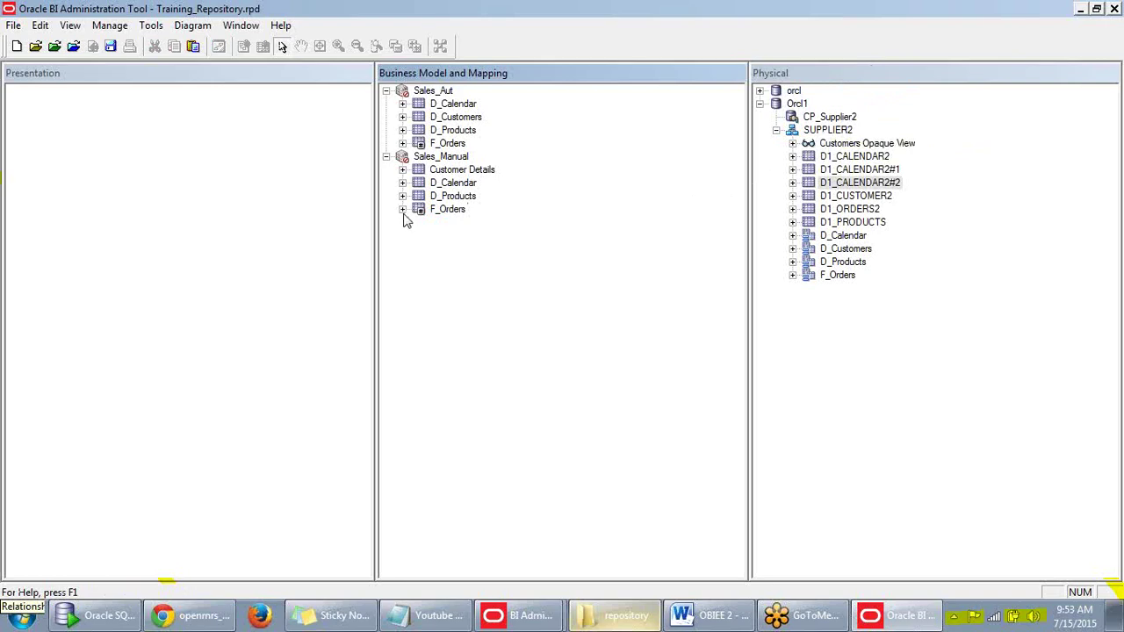
Expand F_Orders to list its columns and select the ACTLEXTND column.
click(402, 211)
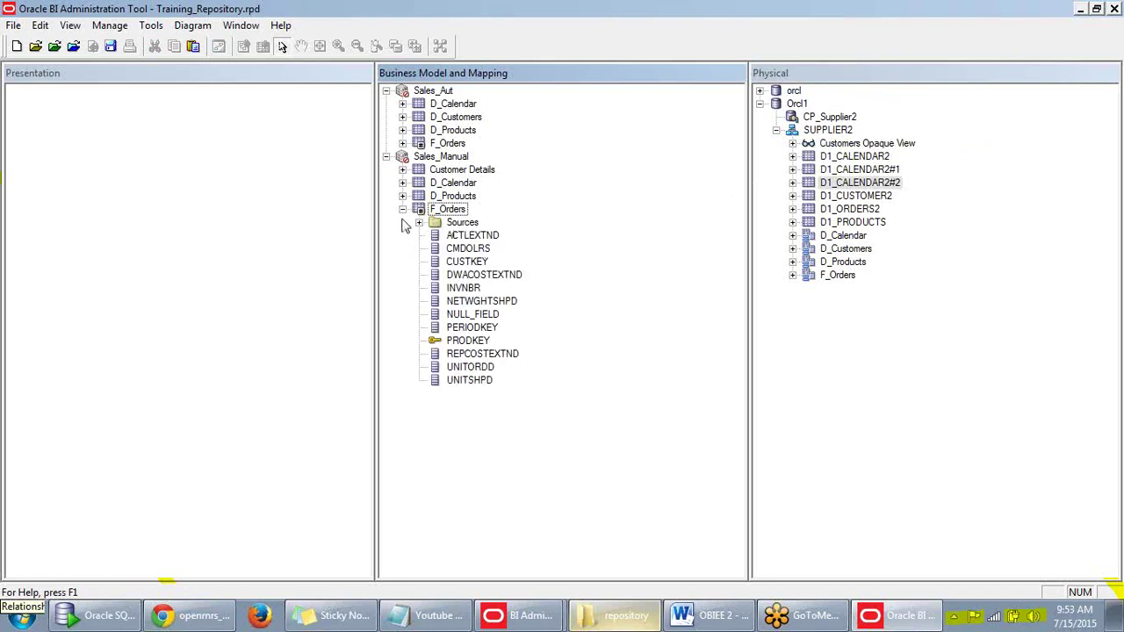
click(402, 210)
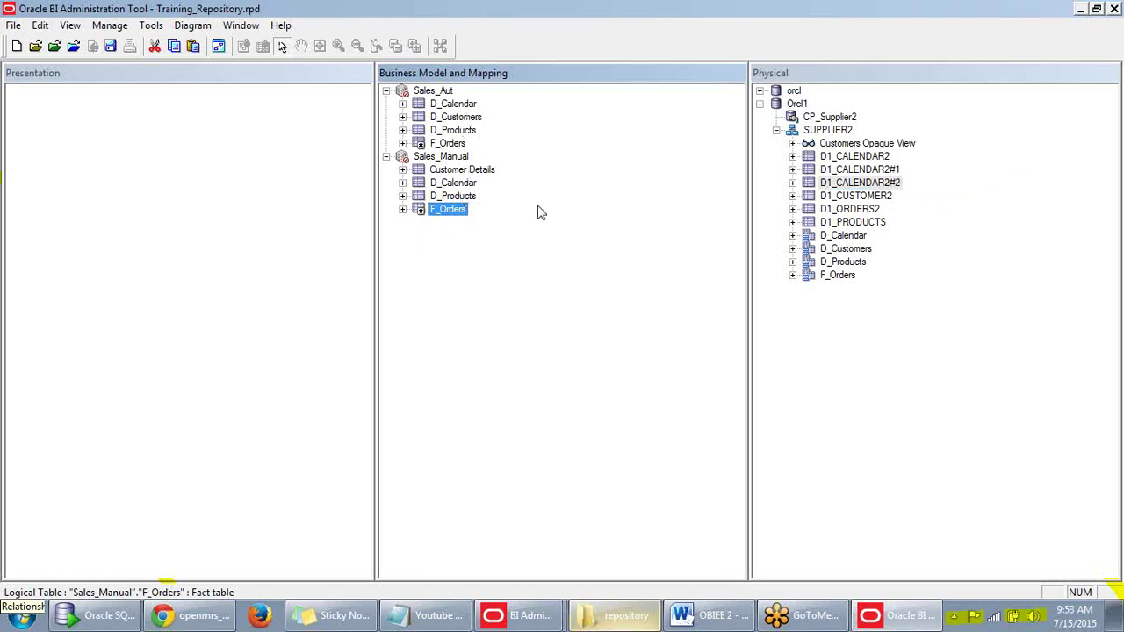
click(416, 253)
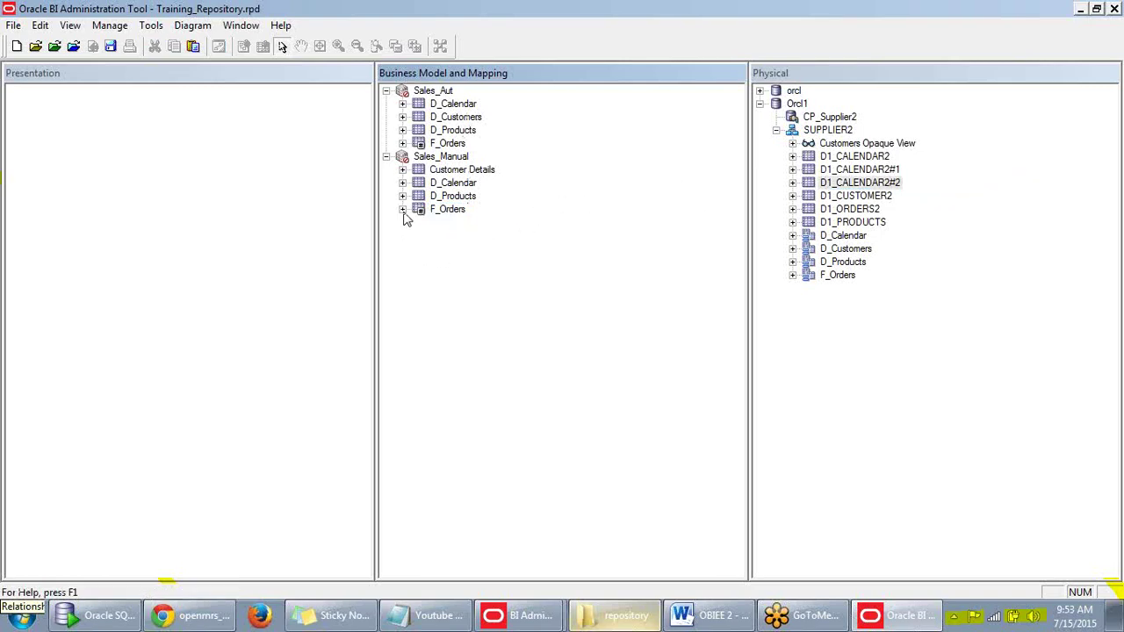
click(403, 210)
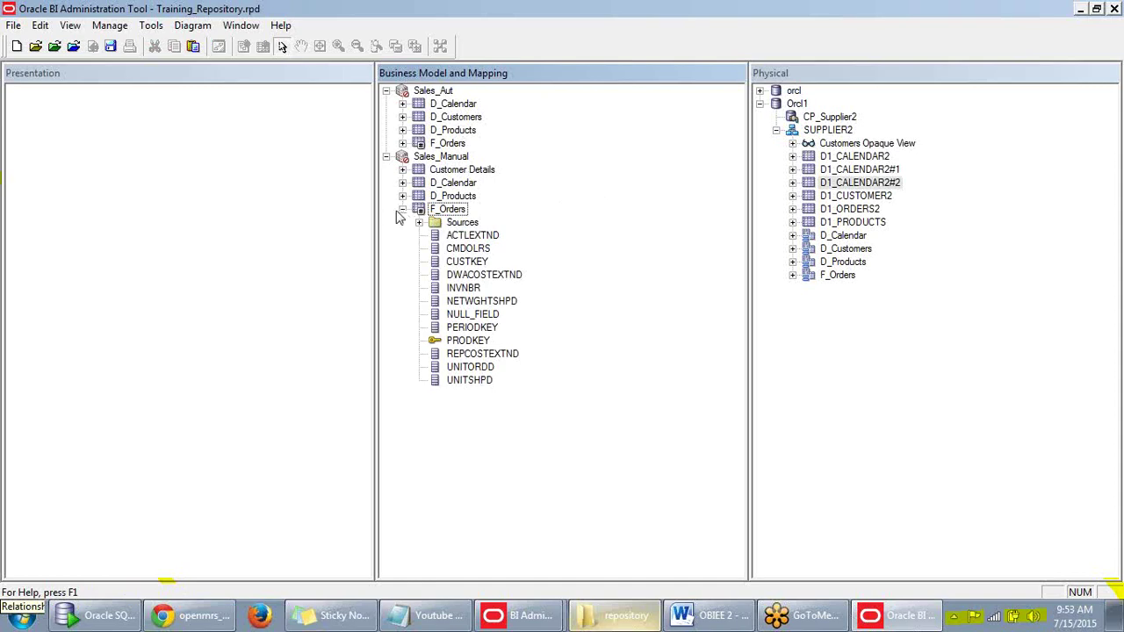
click(403, 210)
click(402, 210)
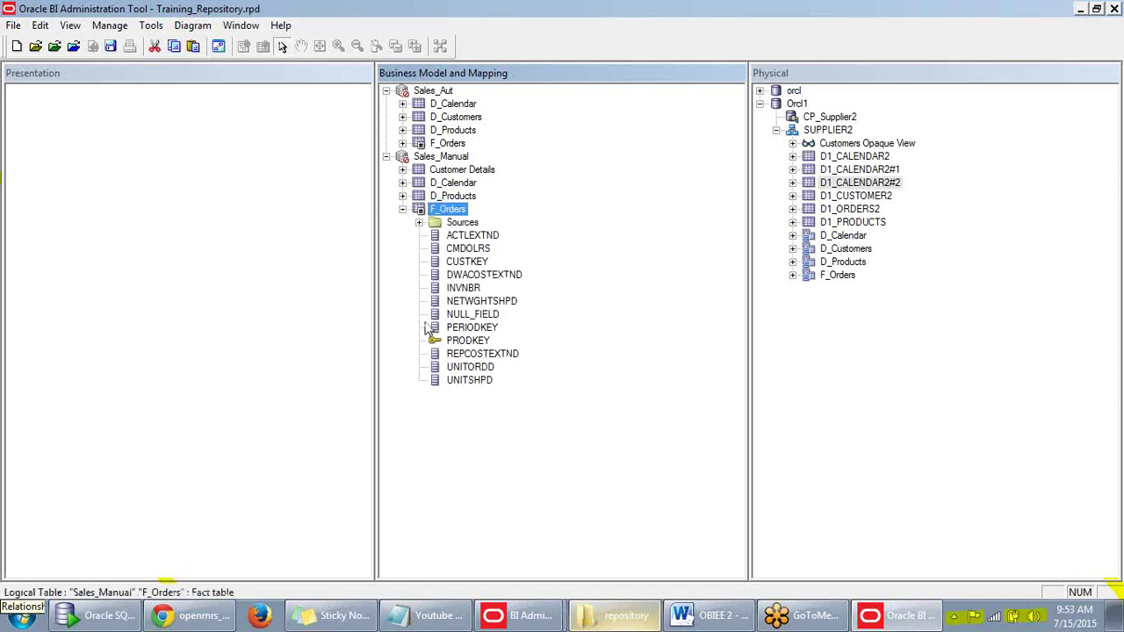
click(475, 237)
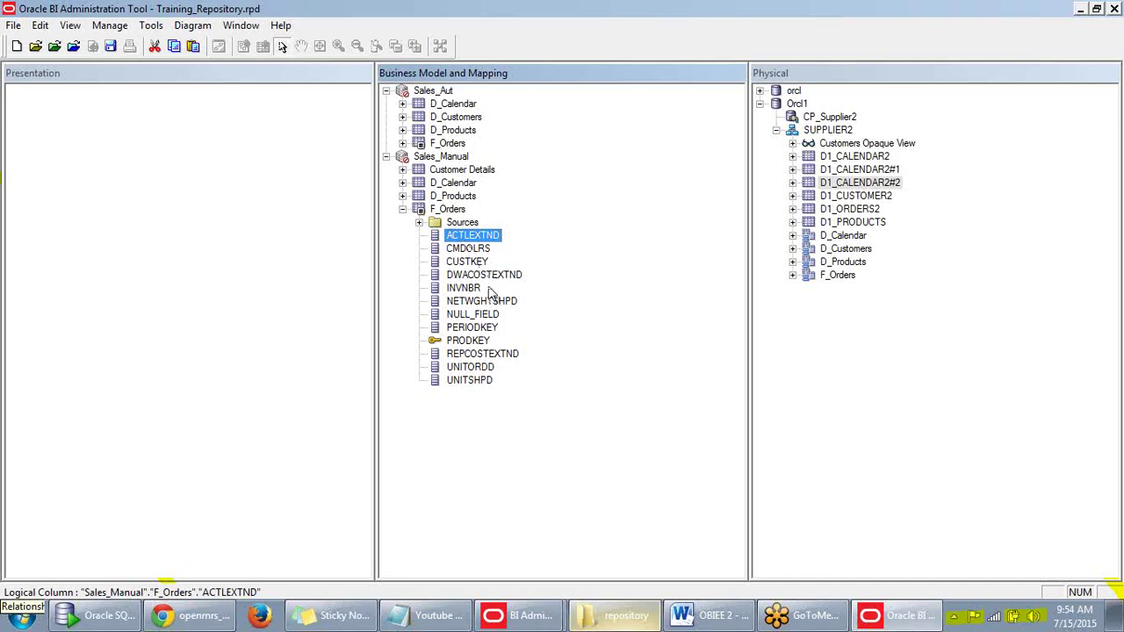
Rename F_Orders' ACTLEXTND column to Dollars and confirm its ACTLEXTND column source in properties.
click(482, 242)
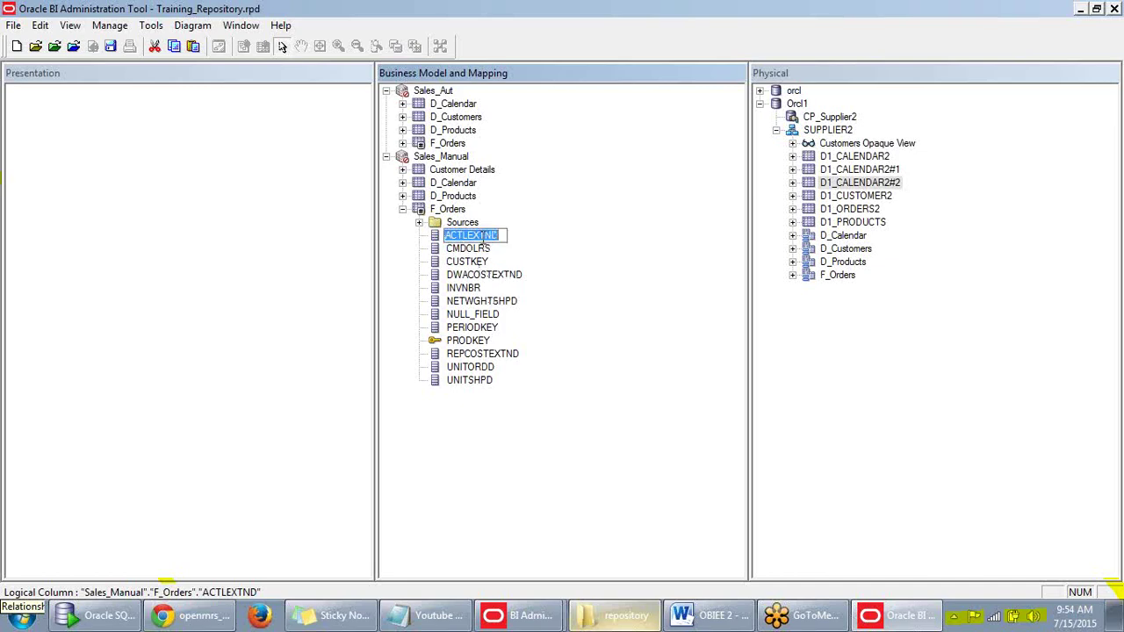
text(D)
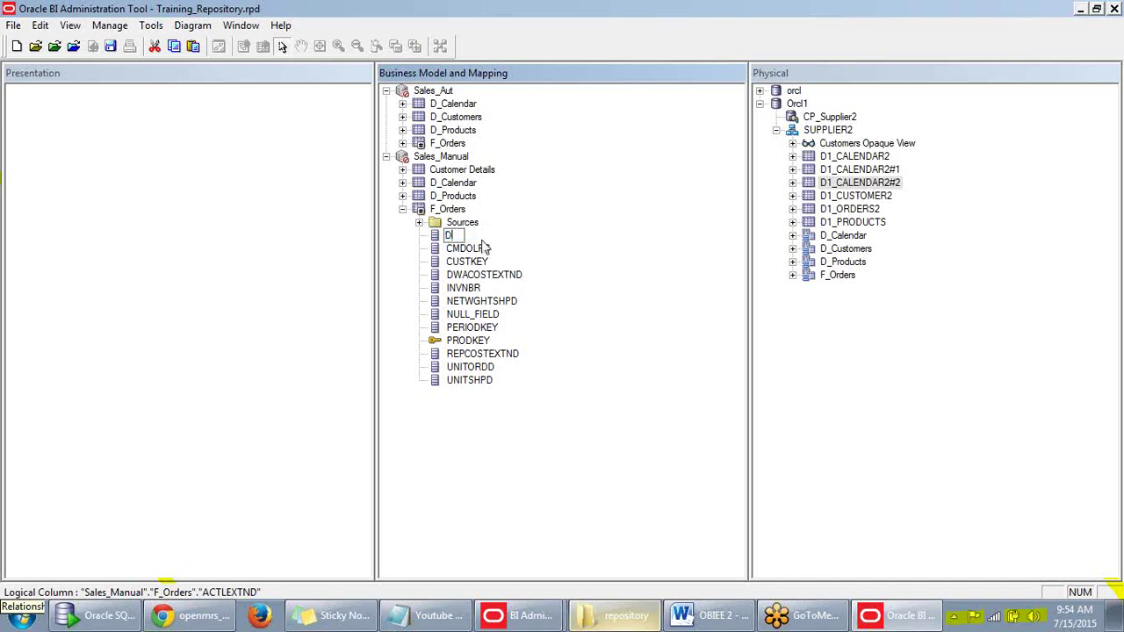
text(ollars)
click(462, 419)
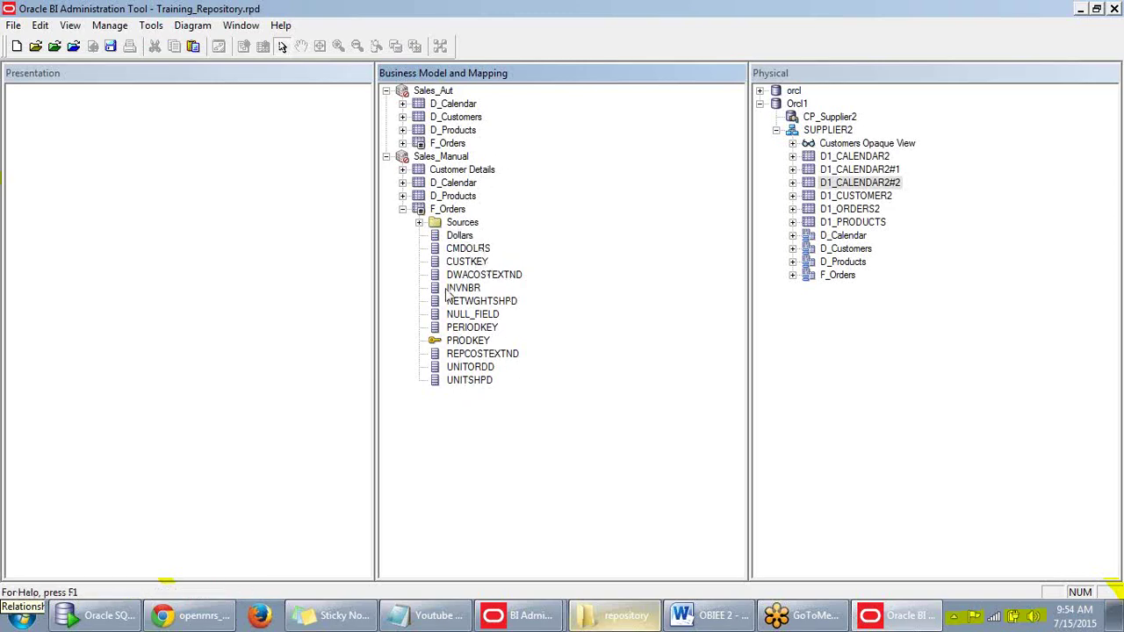
double_click(455, 237)
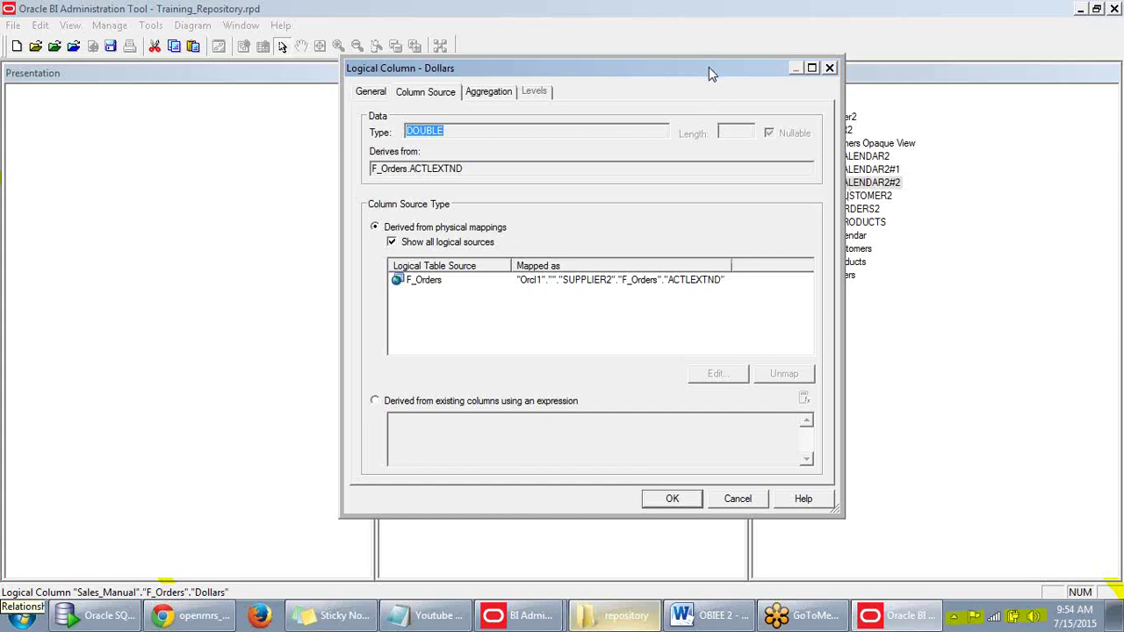
drag(708, 66, 587, 87)
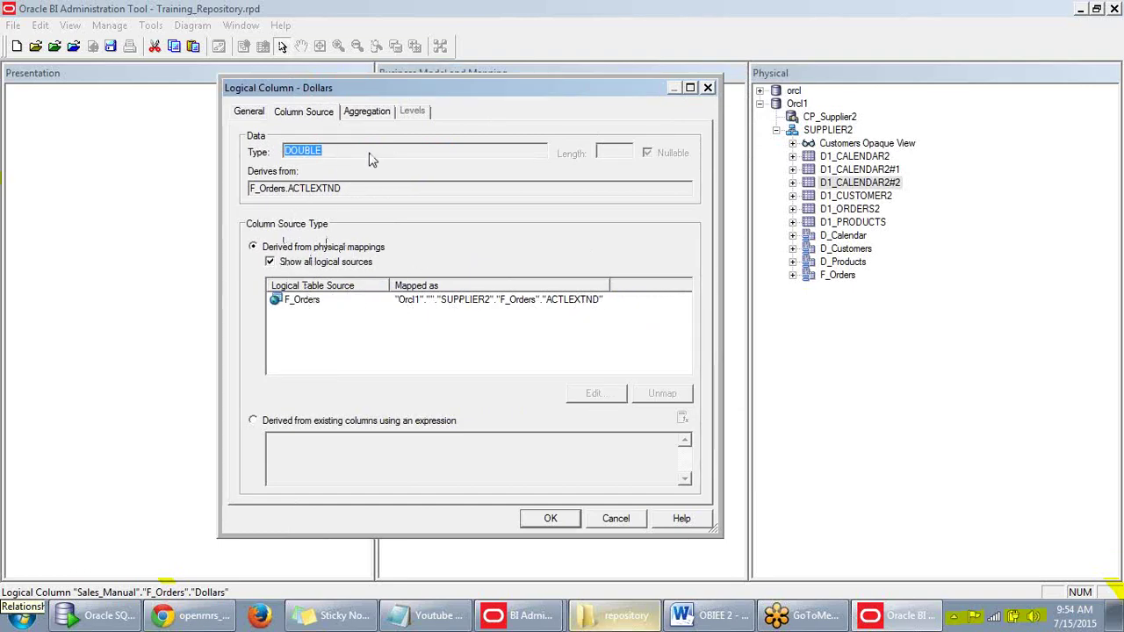
click(707, 87)
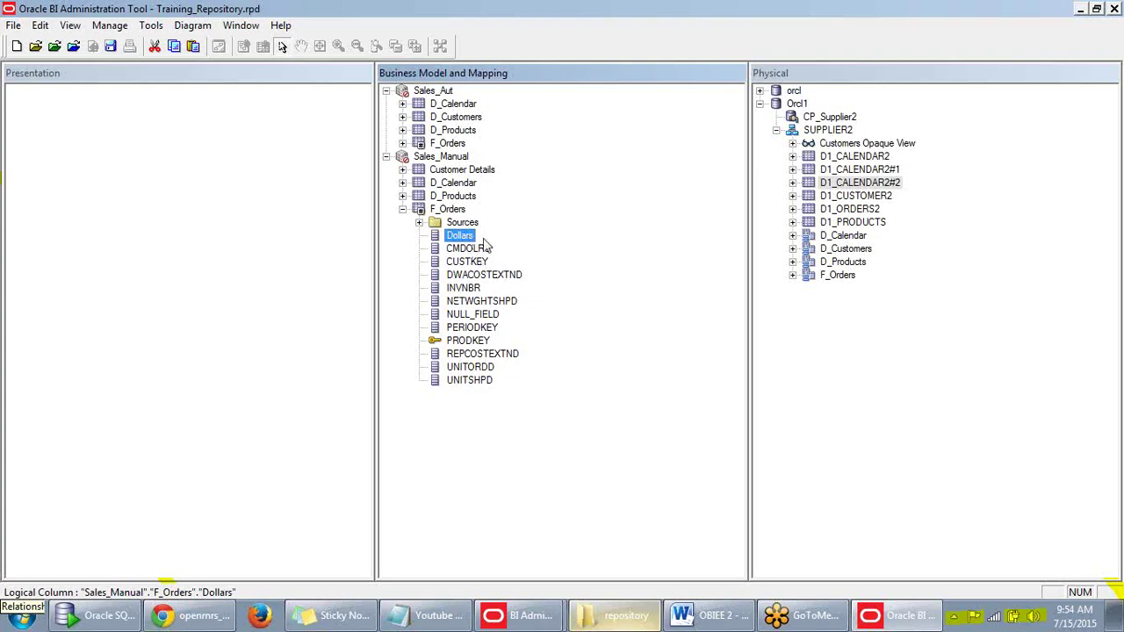
In Firefox, try loading localhost:7001/analytics and retry once when it fails to connect.
click(176, 617)
click(180, 617)
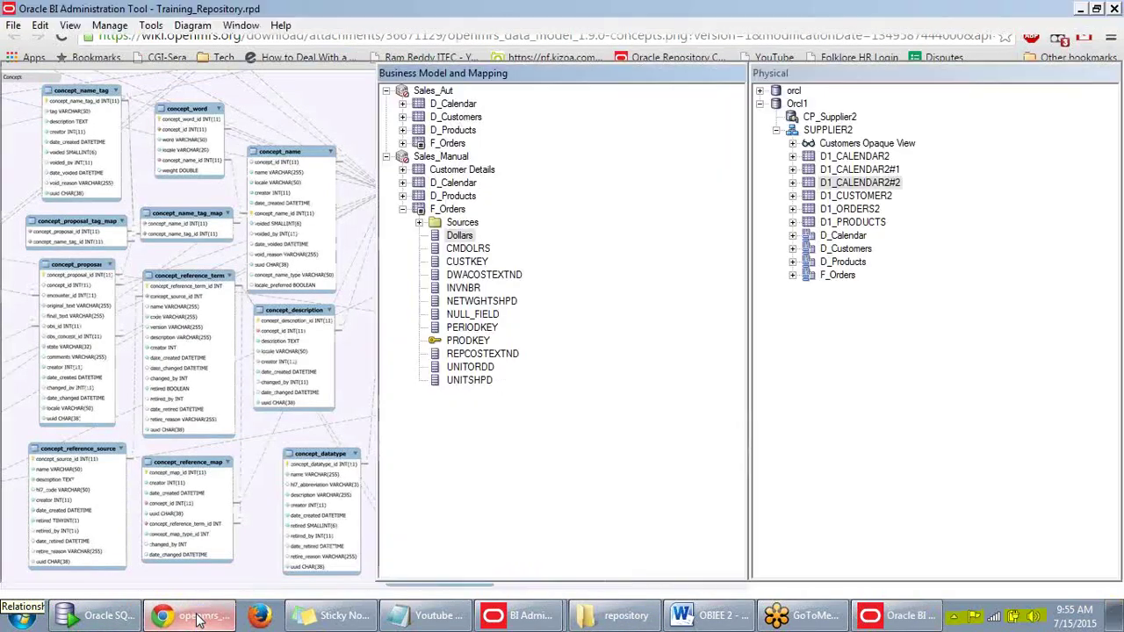
click(260, 617)
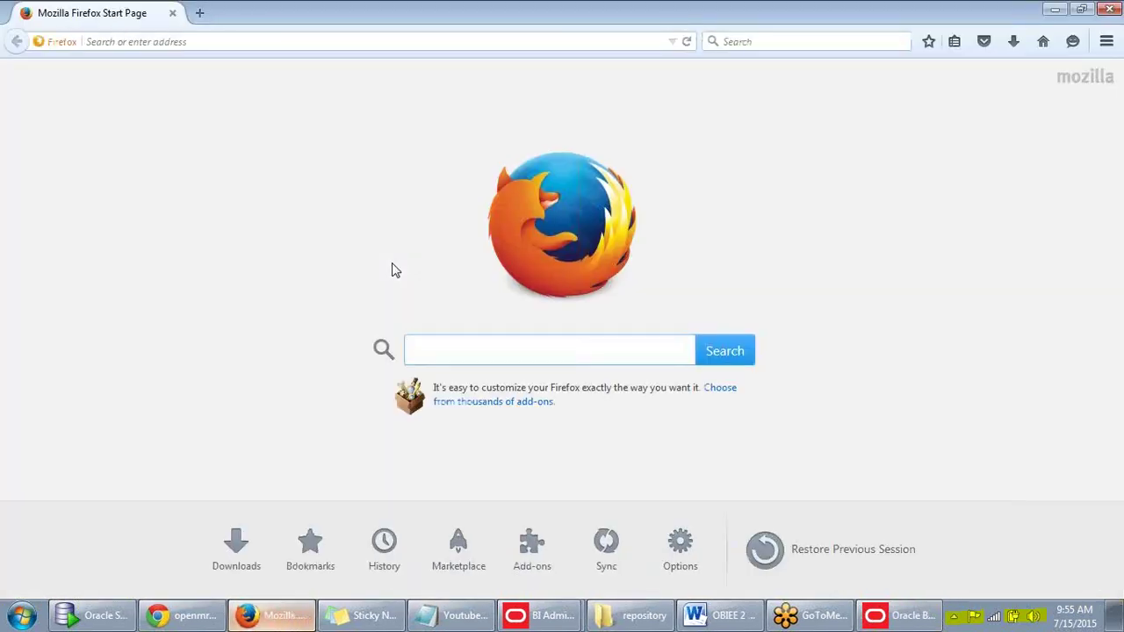
click(258, 40)
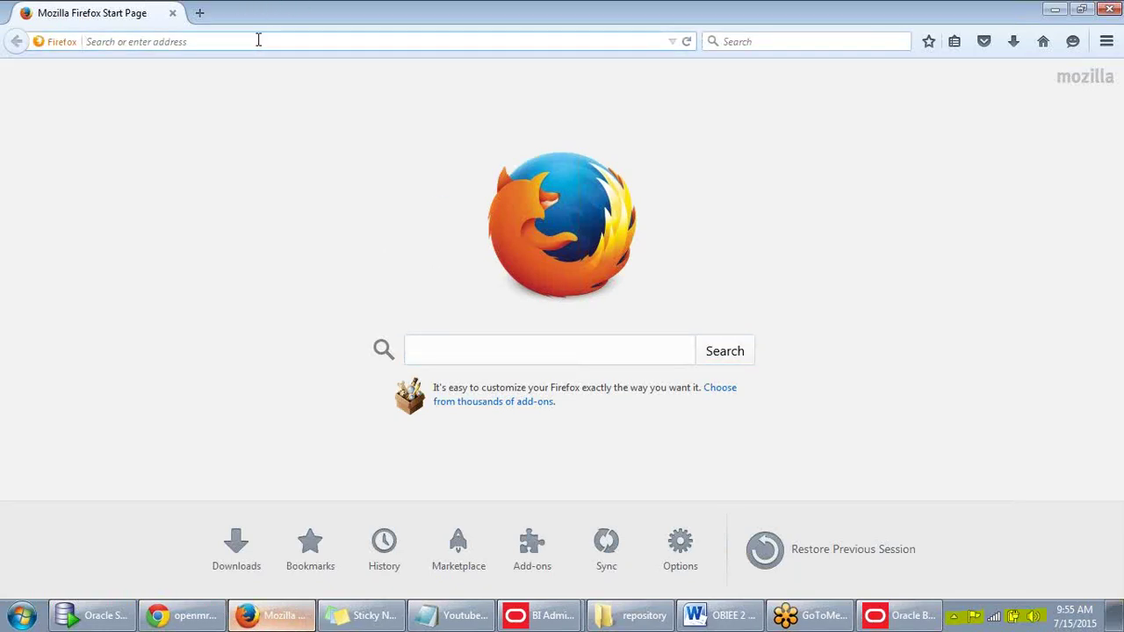
text(local)
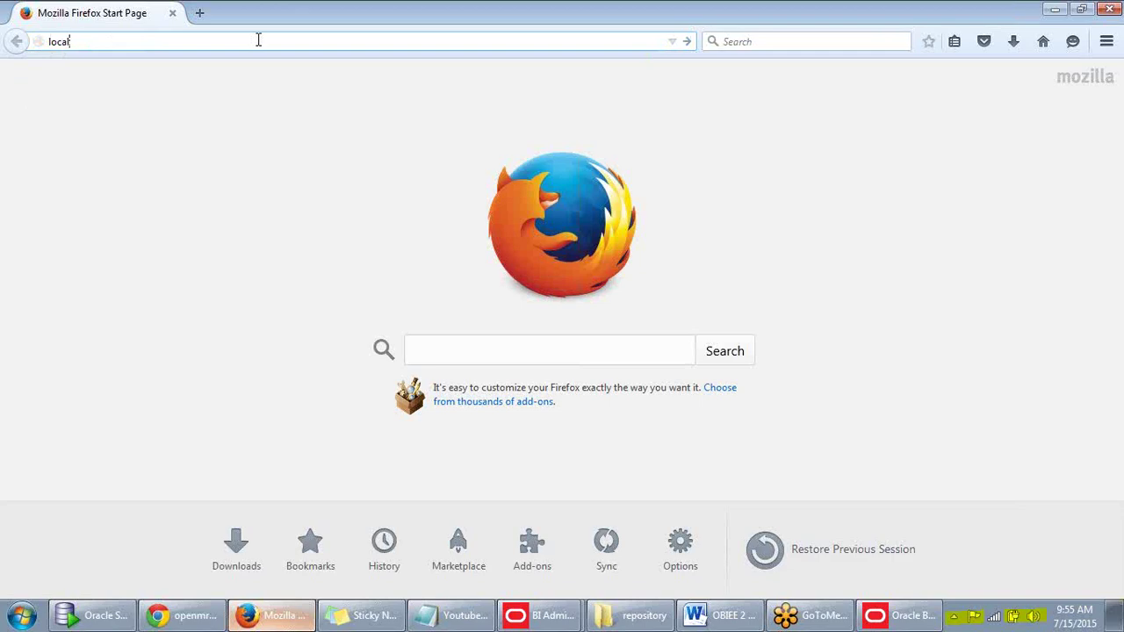
text(host:7001/analytic)
key(Return)
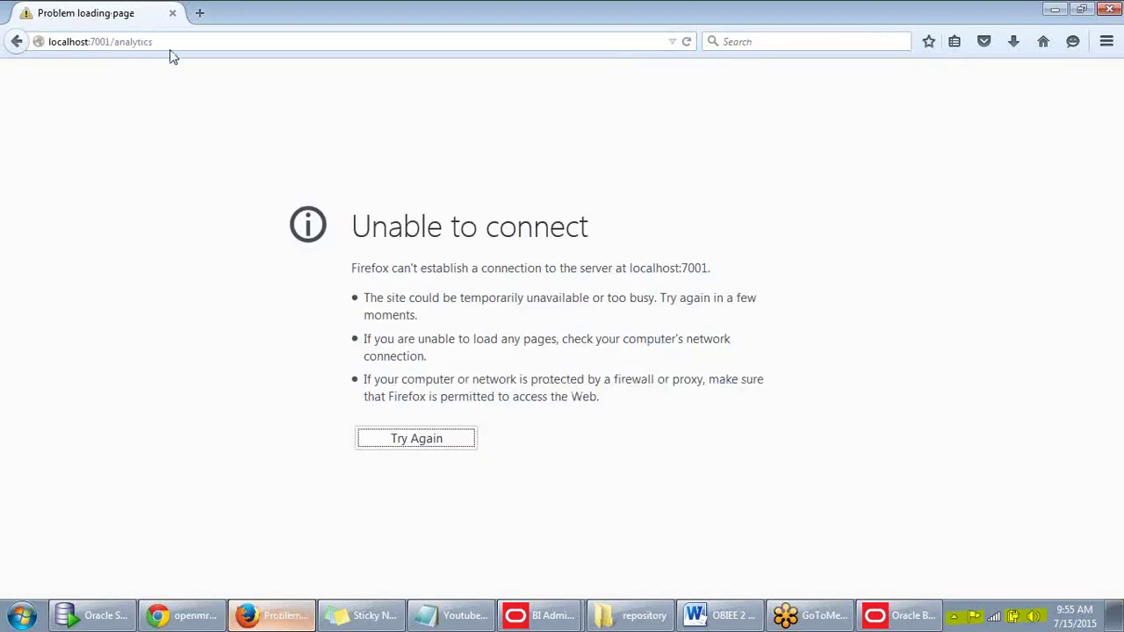
click(175, 42)
key(Return)
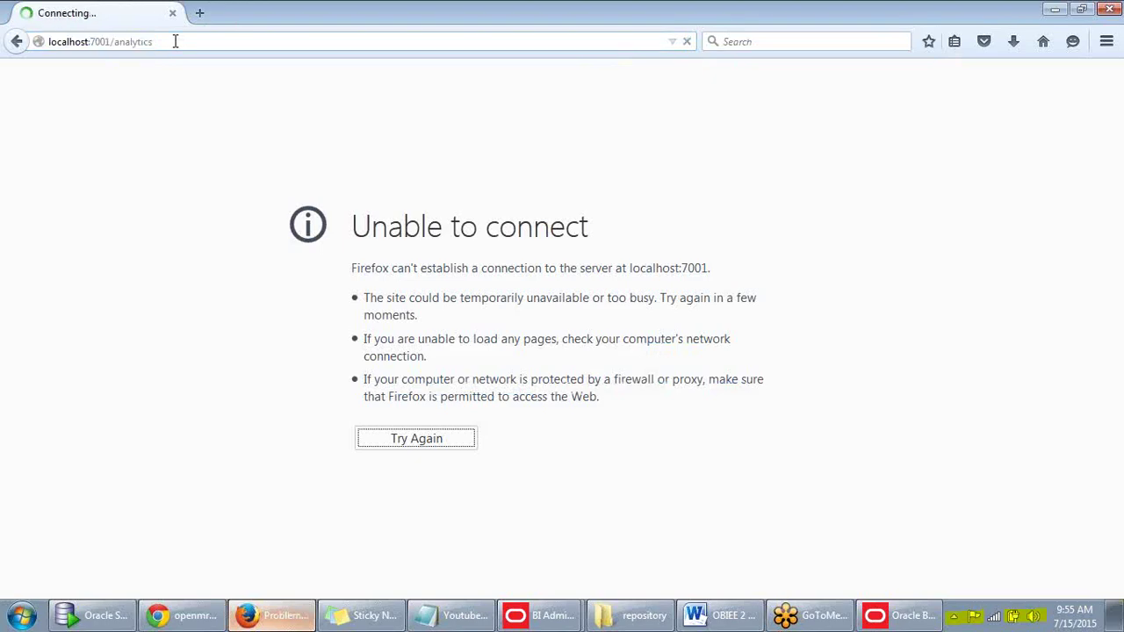
Load dwbi:7001/analytics instead as the address.
click(184, 44)
text(dw)
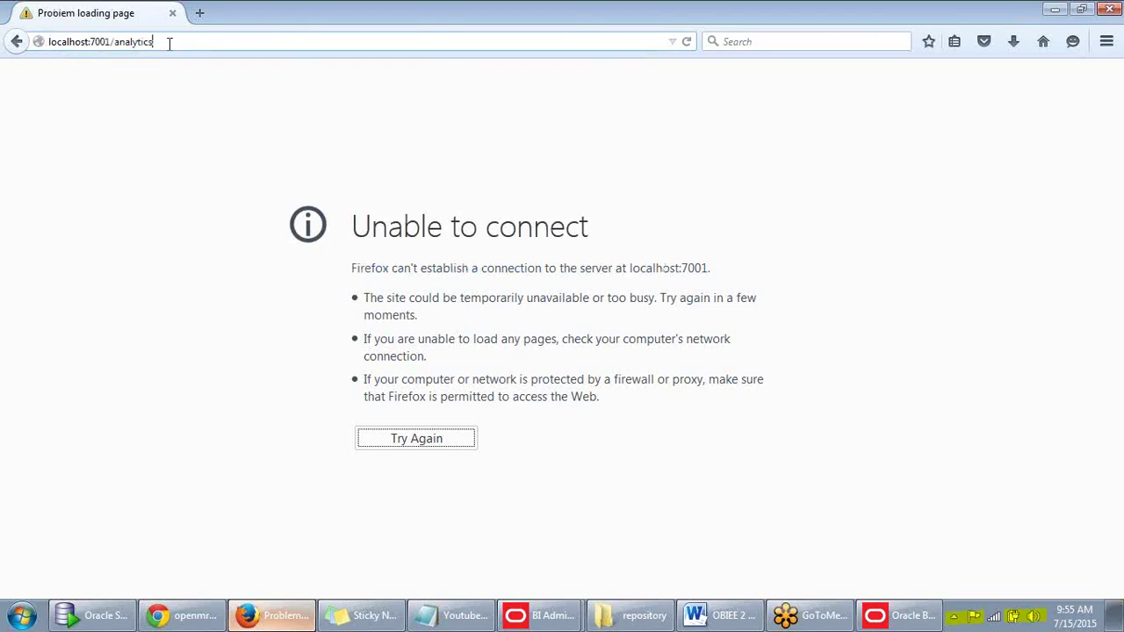
click(168, 43)
text(de)
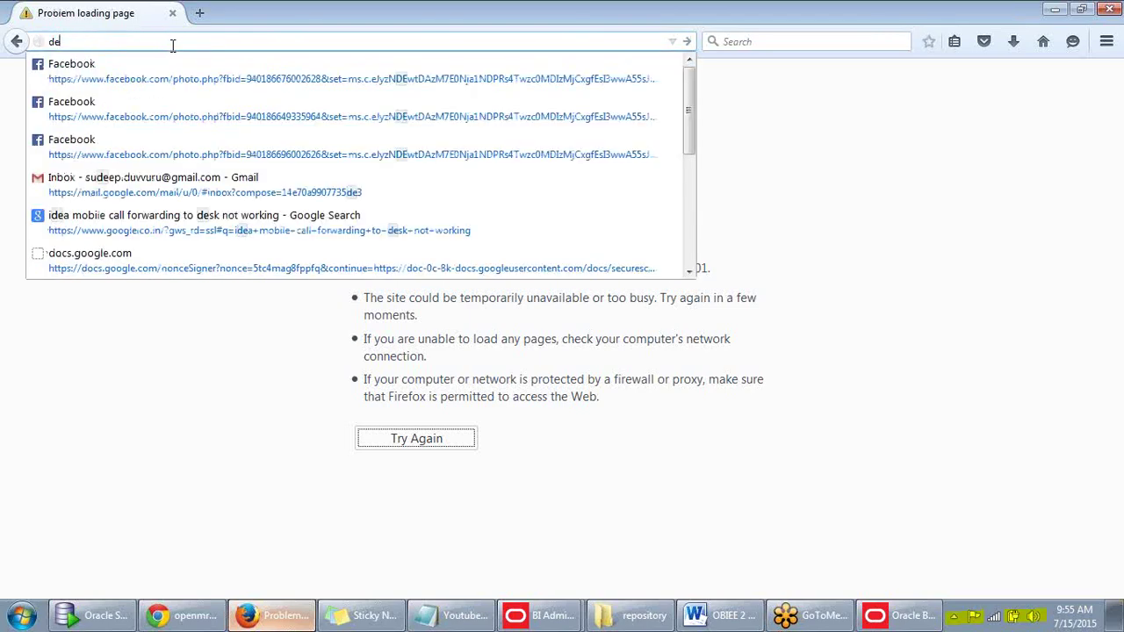
key(BackSpace)
text(w)
click(118, 147)
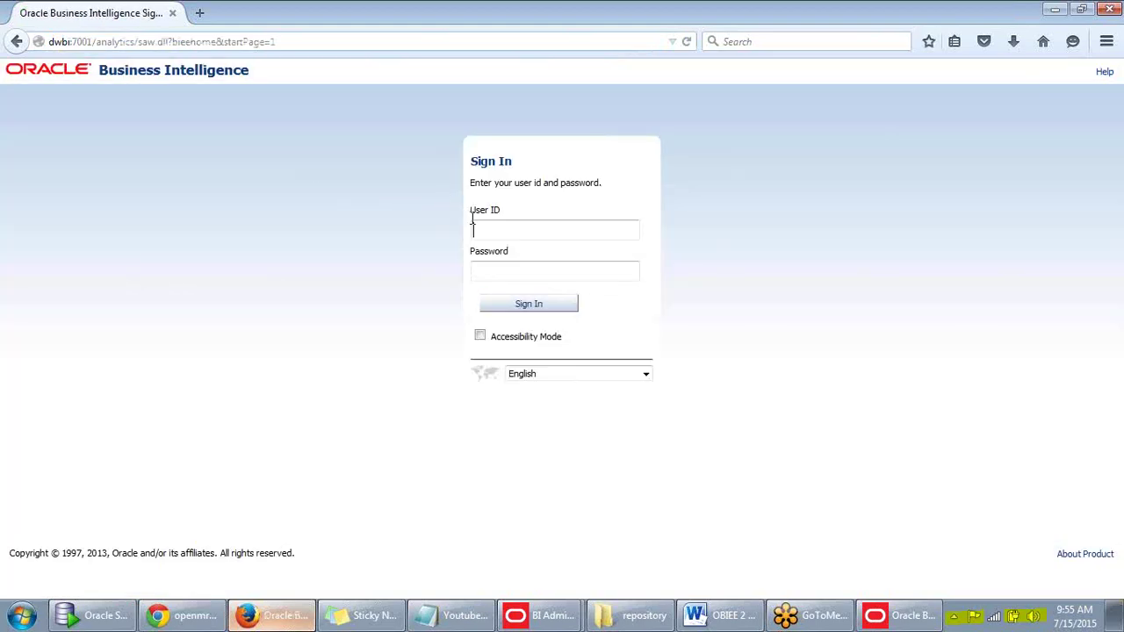
Sign in to Oracle Business Intelligence with the user ID and password.
click(522, 230)
text(we)
click(502, 251)
click(493, 265)
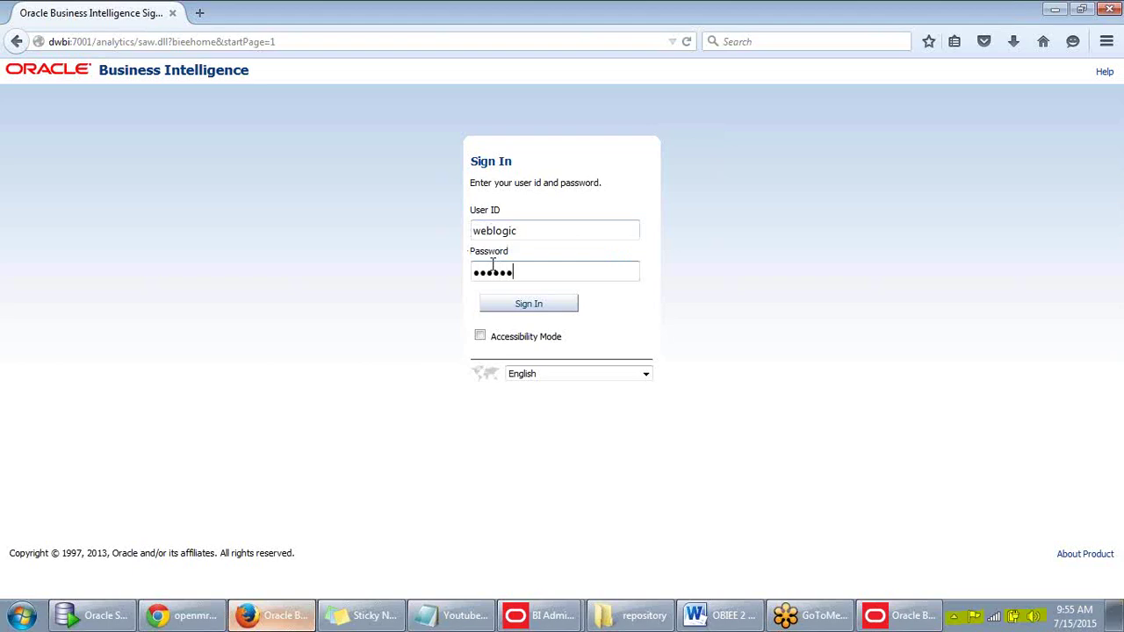
key(Return)
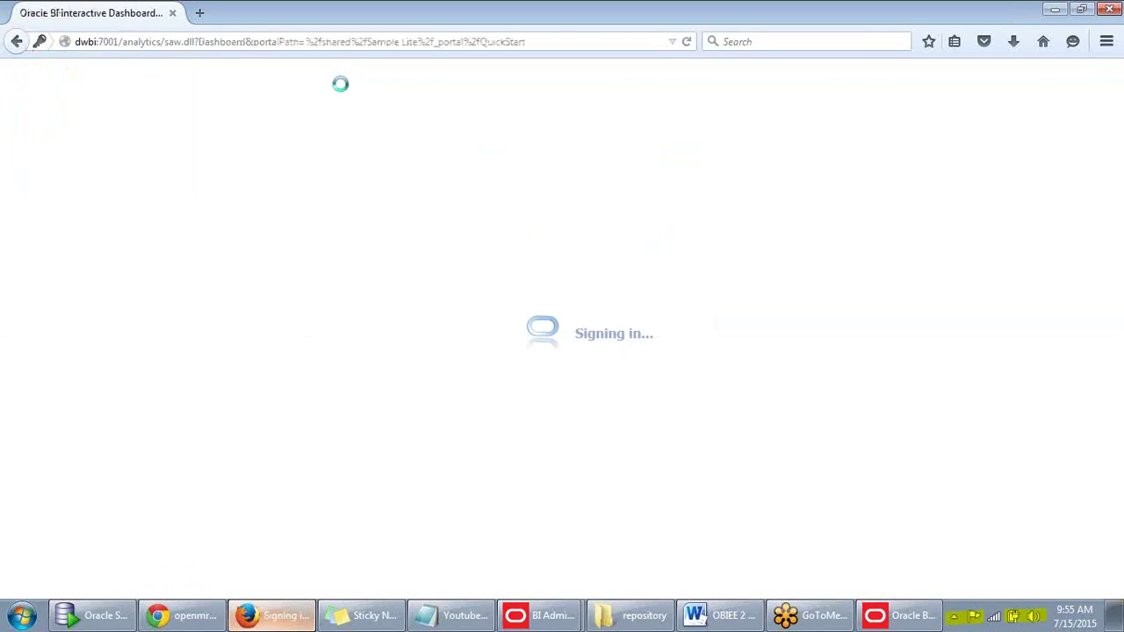
Start a new analysis on the SUPPLIER2 subject area.
click(1082, 9)
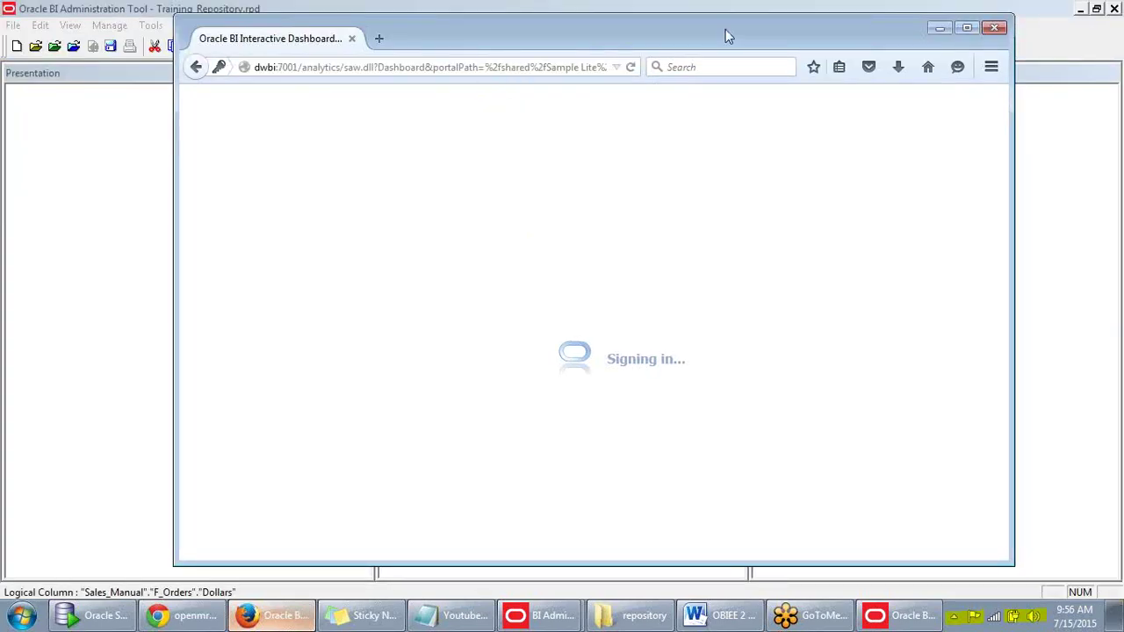
drag(800, 33, 731, 32)
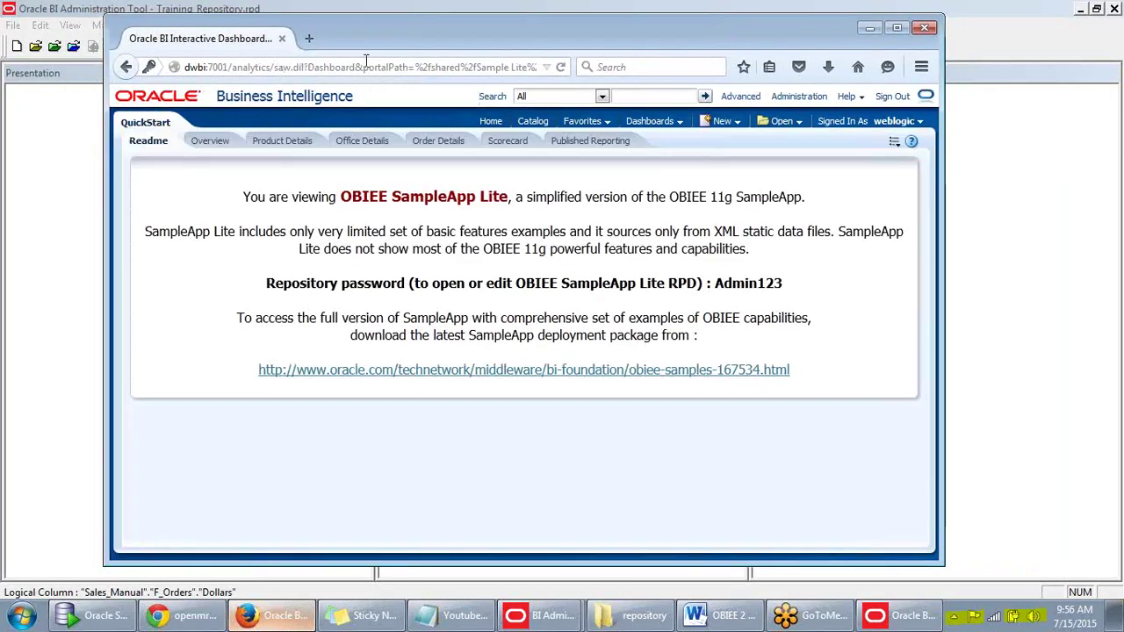
click(897, 28)
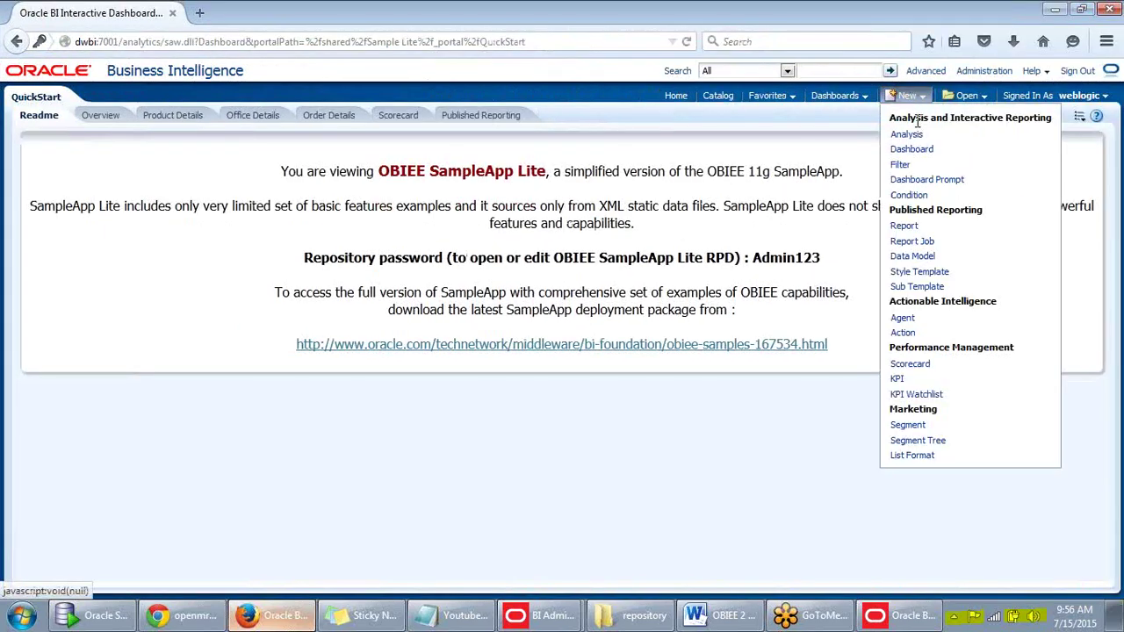
click(919, 139)
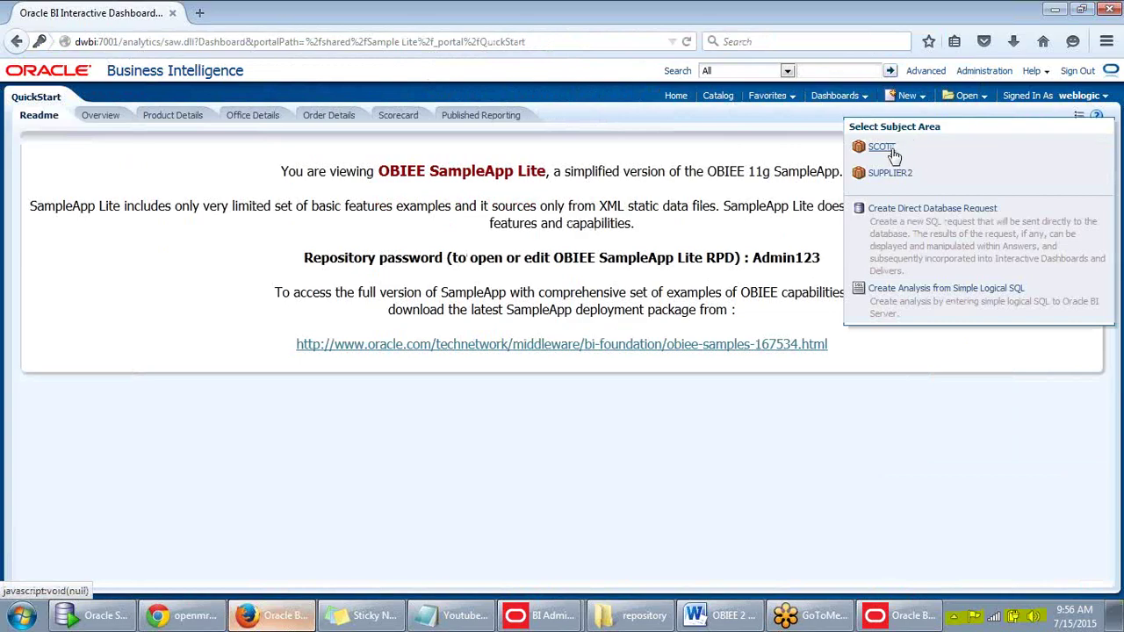
click(889, 172)
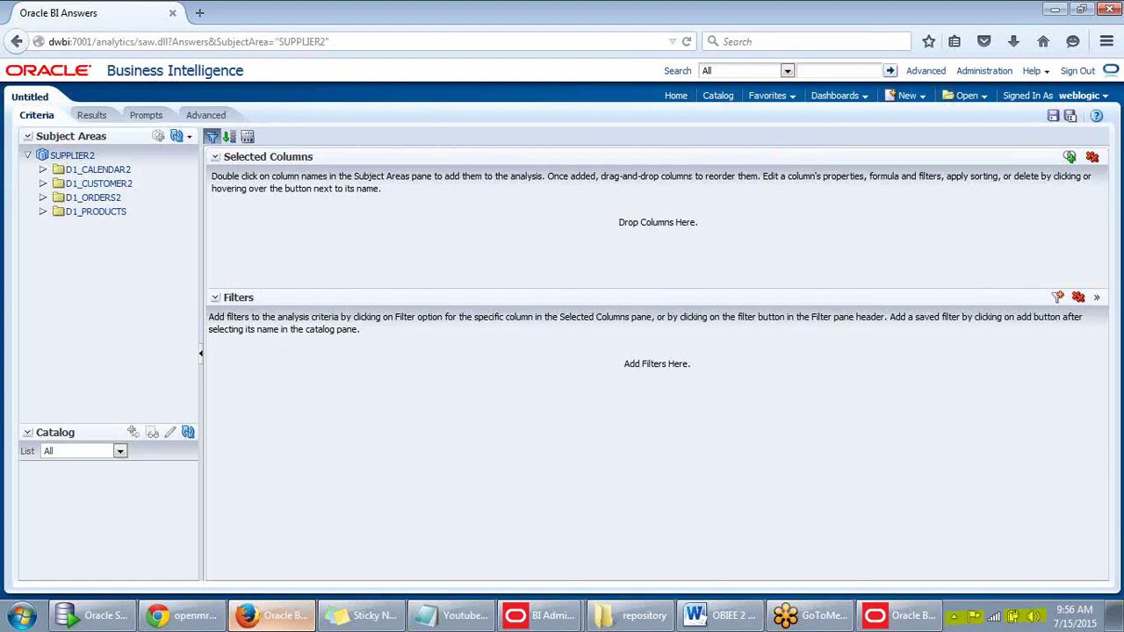
Add REGION from D1_CUSTOMER2 and ACTLEXTND from D1_ORDERS2, then view the results table.
click(43, 170)
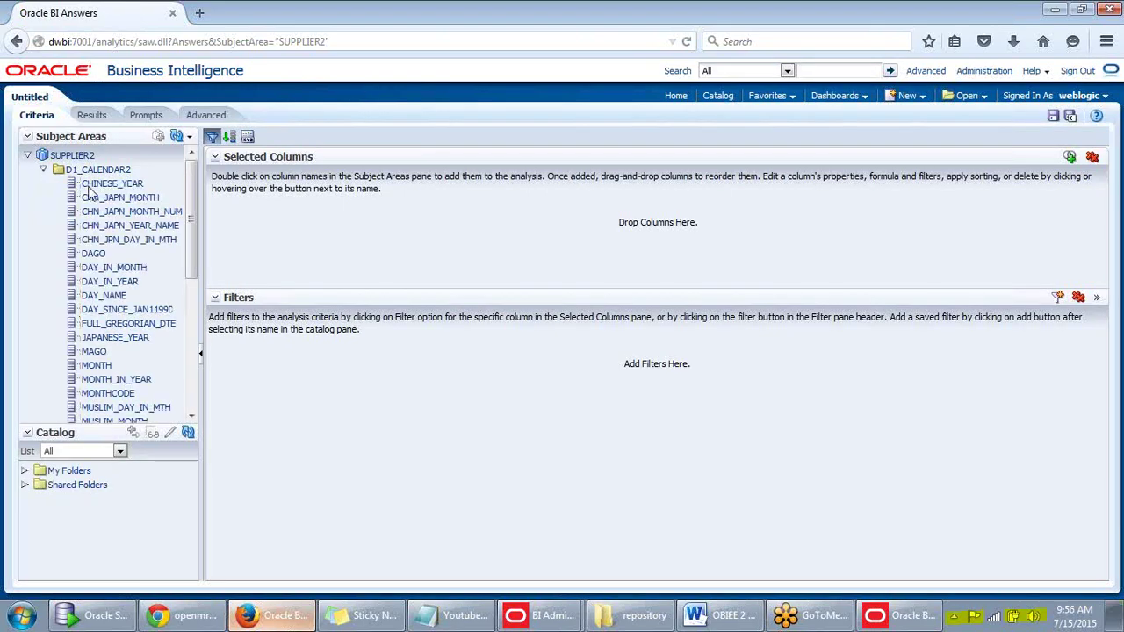
drag(194, 180, 194, 242)
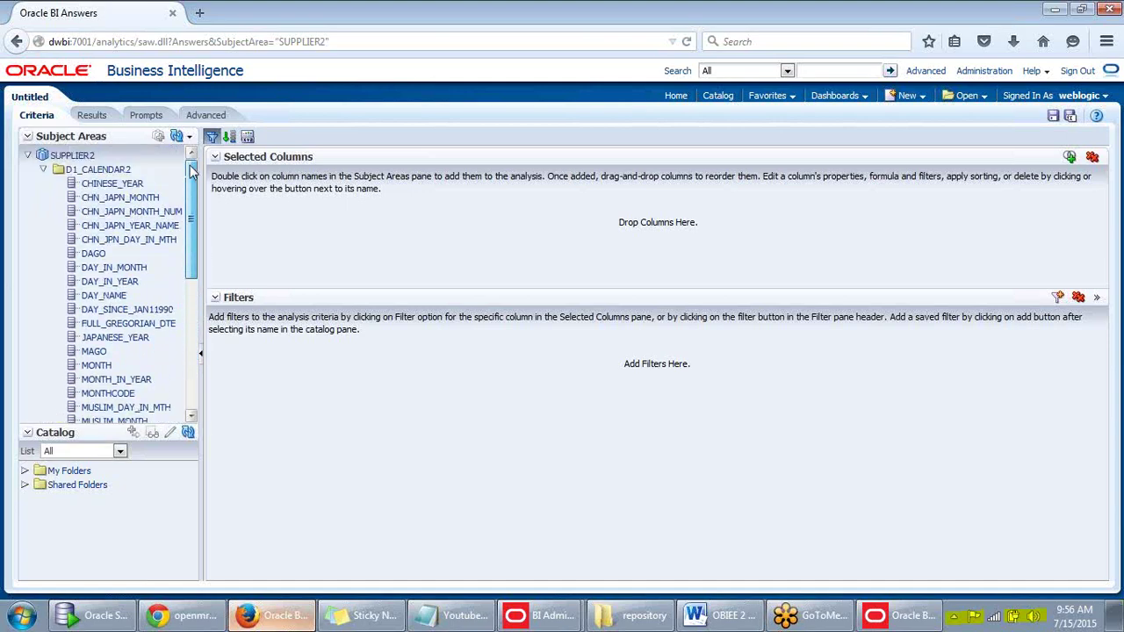
click(42, 170)
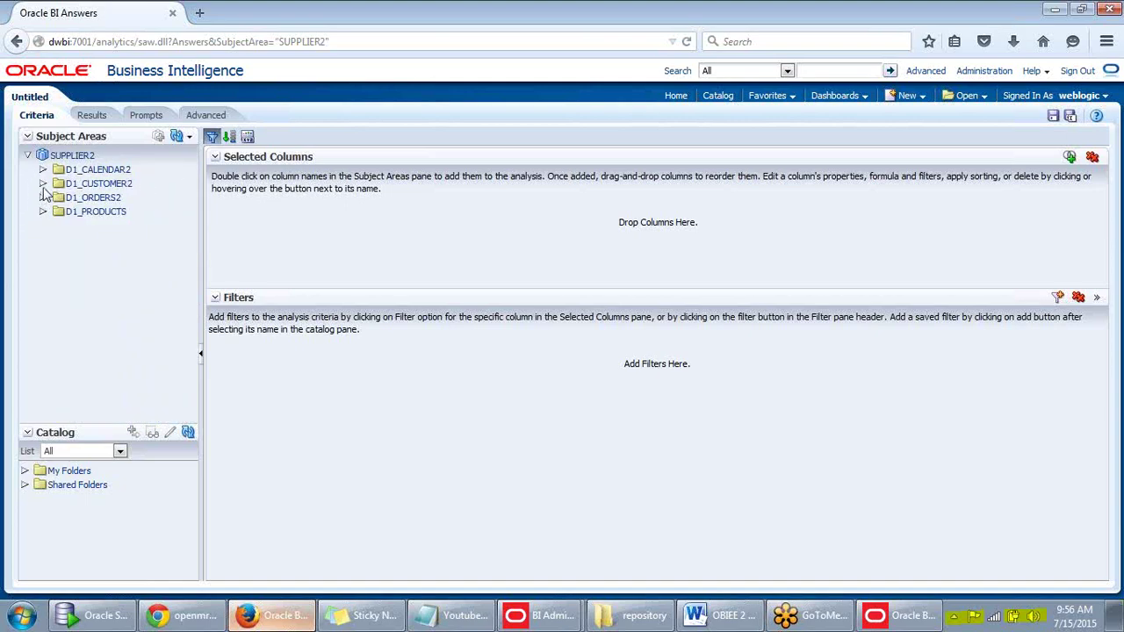
click(43, 184)
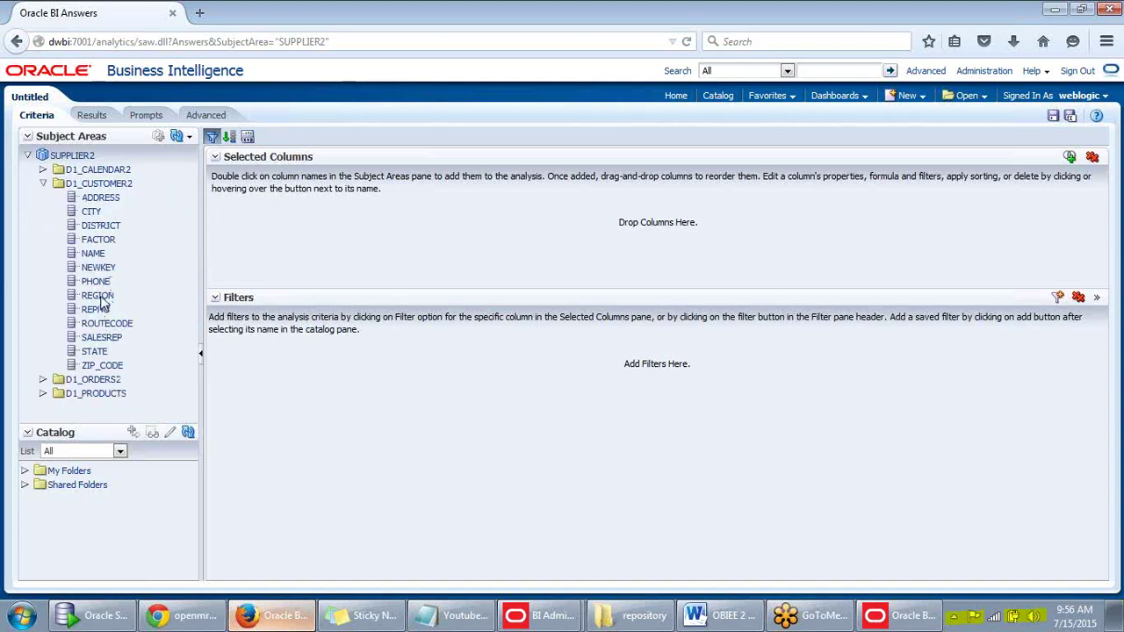
double_click(100, 296)
click(43, 380)
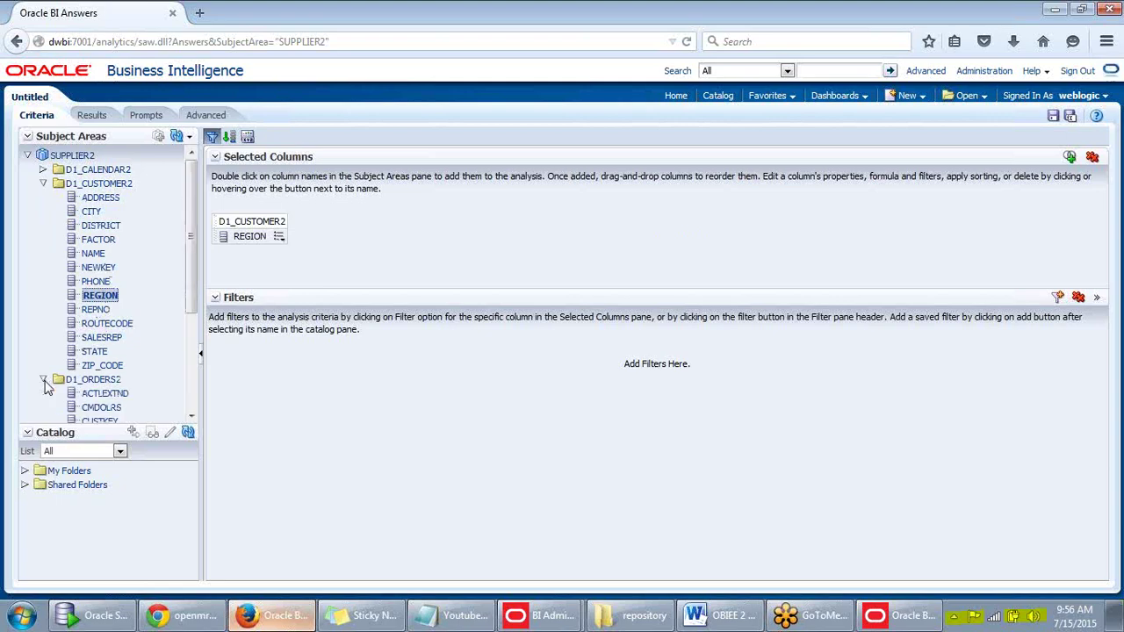
double_click(108, 393)
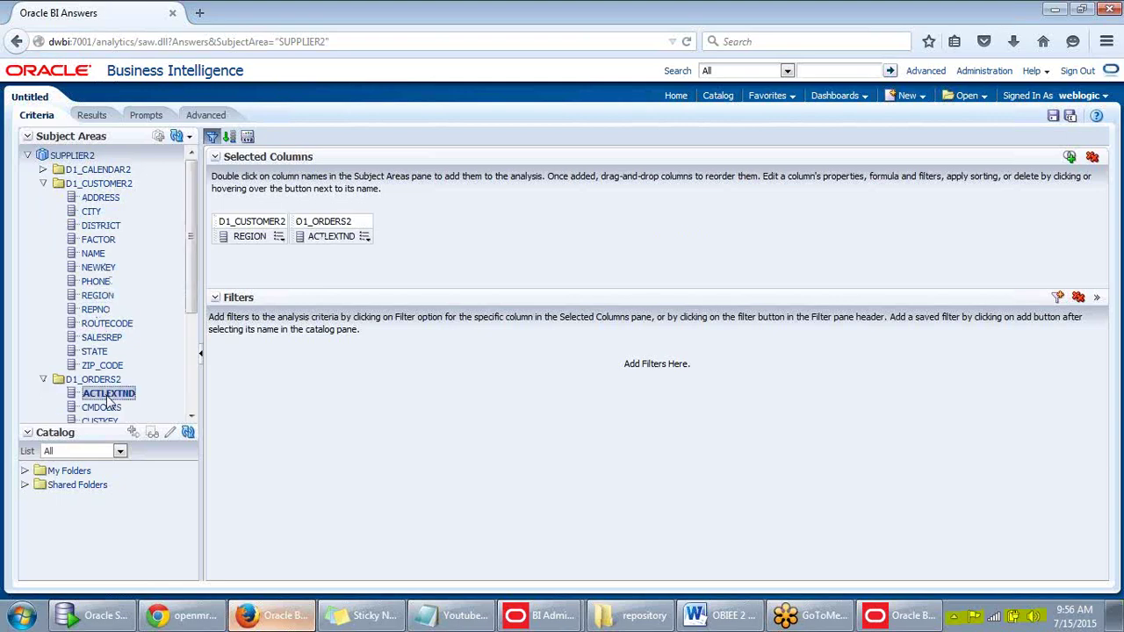
click(91, 117)
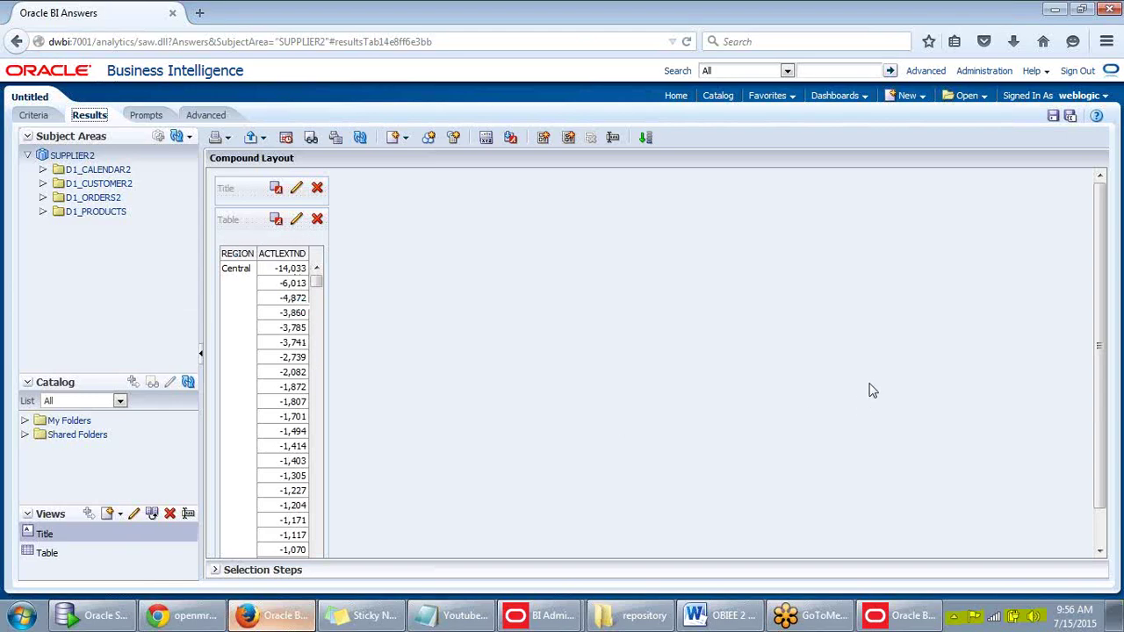
drag(1101, 327, 1098, 281)
mouse_move(316, 280)
mouse_down()
mouse_move(319, 557)
mouse_move(340, 293)
mouse_move(246, 326)
mouse_move(313, 283)
mouse_up()
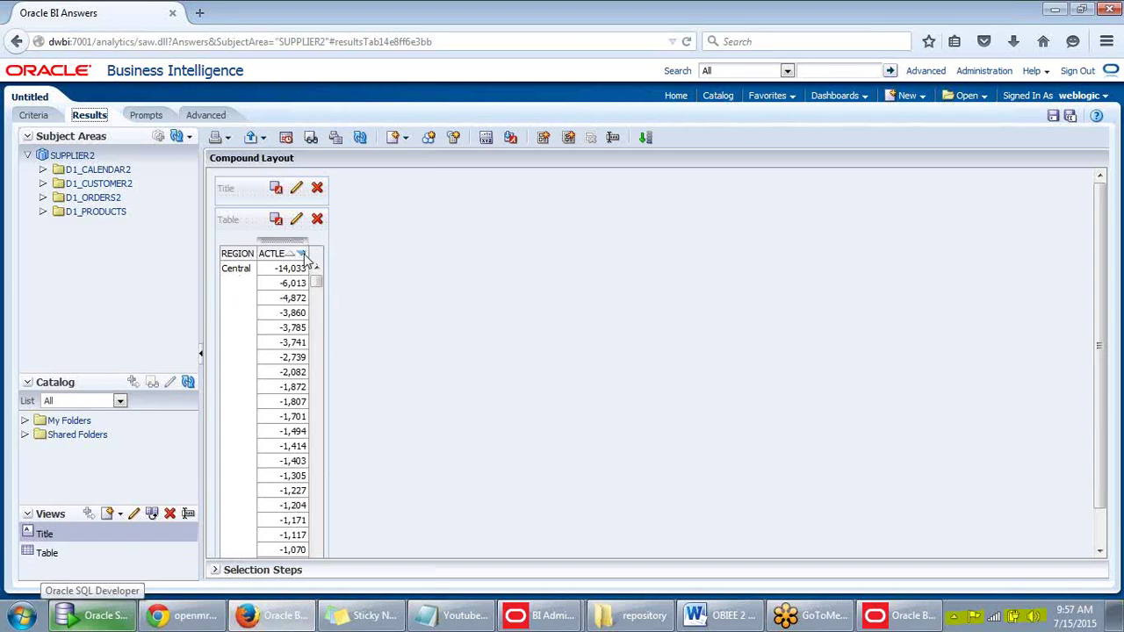
Launch BI Administration from the Start menu and bring its main window to the front.
click(19, 617)
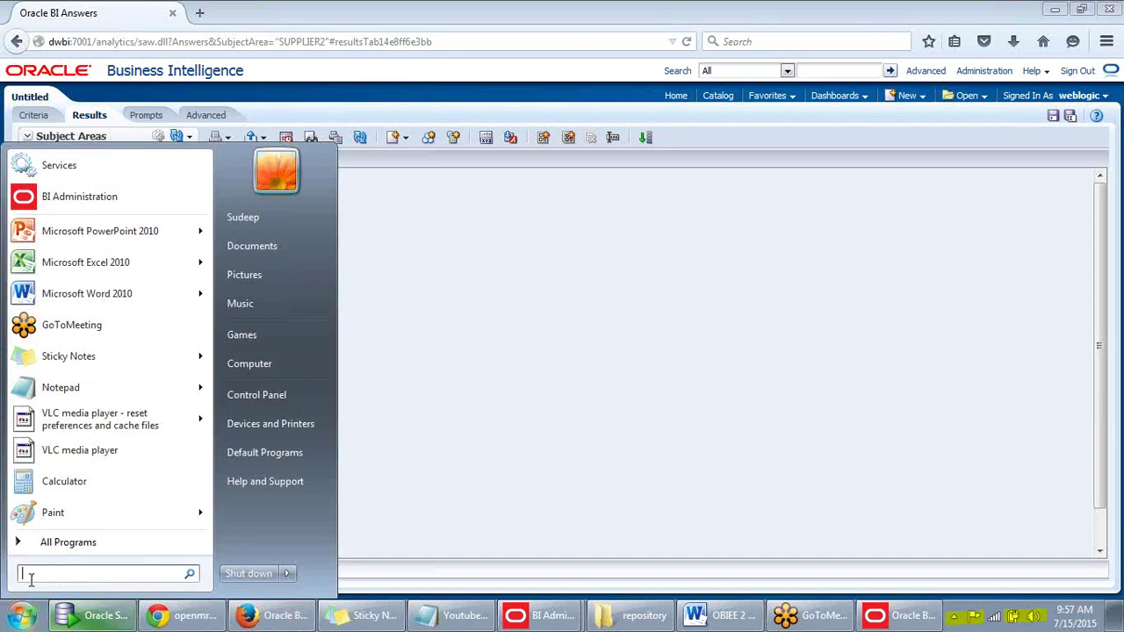
click(103, 196)
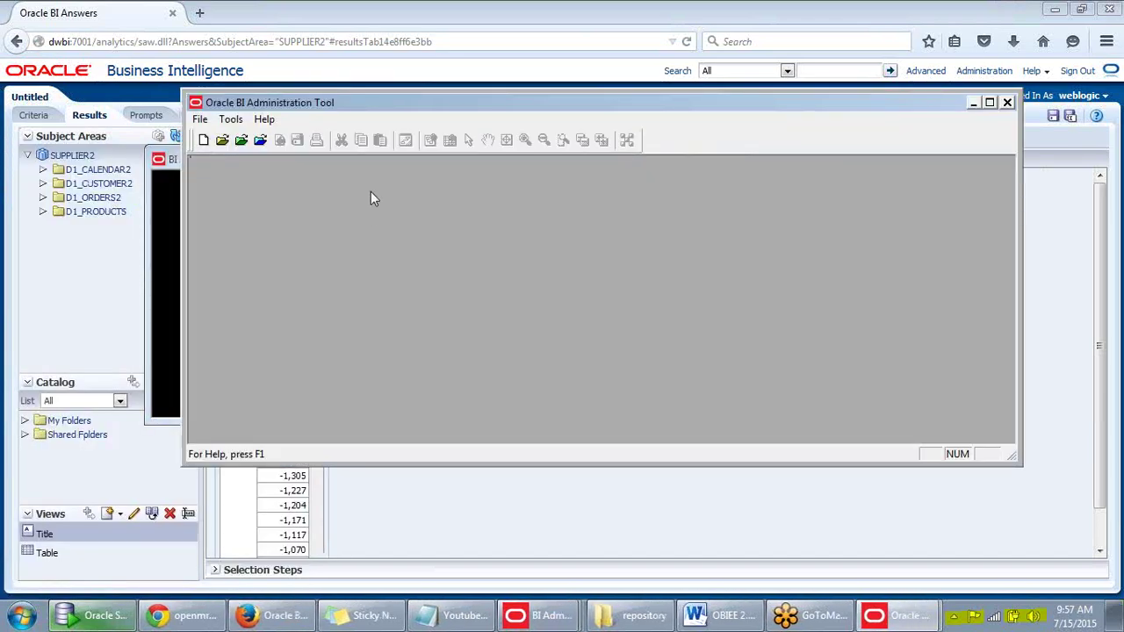
click(42, 241)
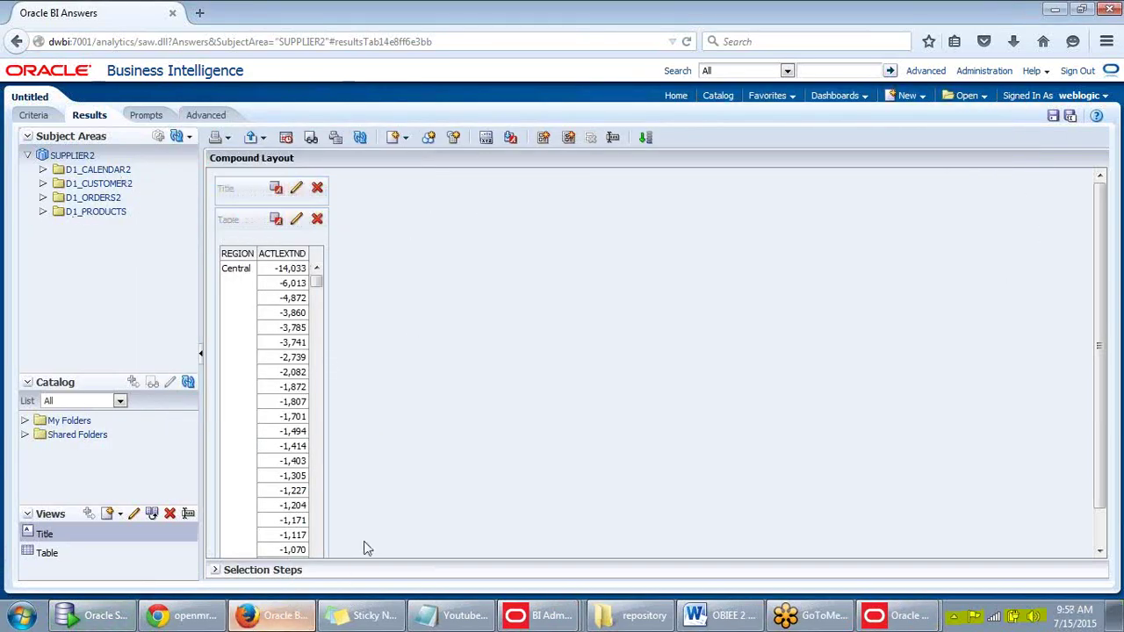
click(543, 615)
click(525, 473)
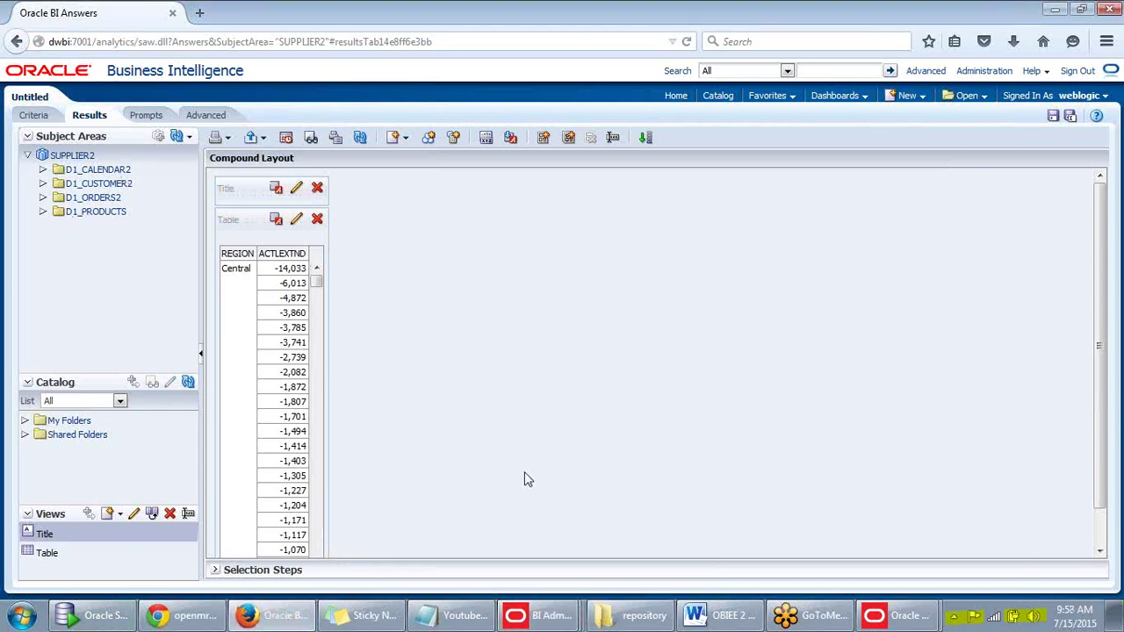
click(535, 616)
click(574, 448)
click(542, 617)
click(604, 398)
click(540, 616)
click(520, 552)
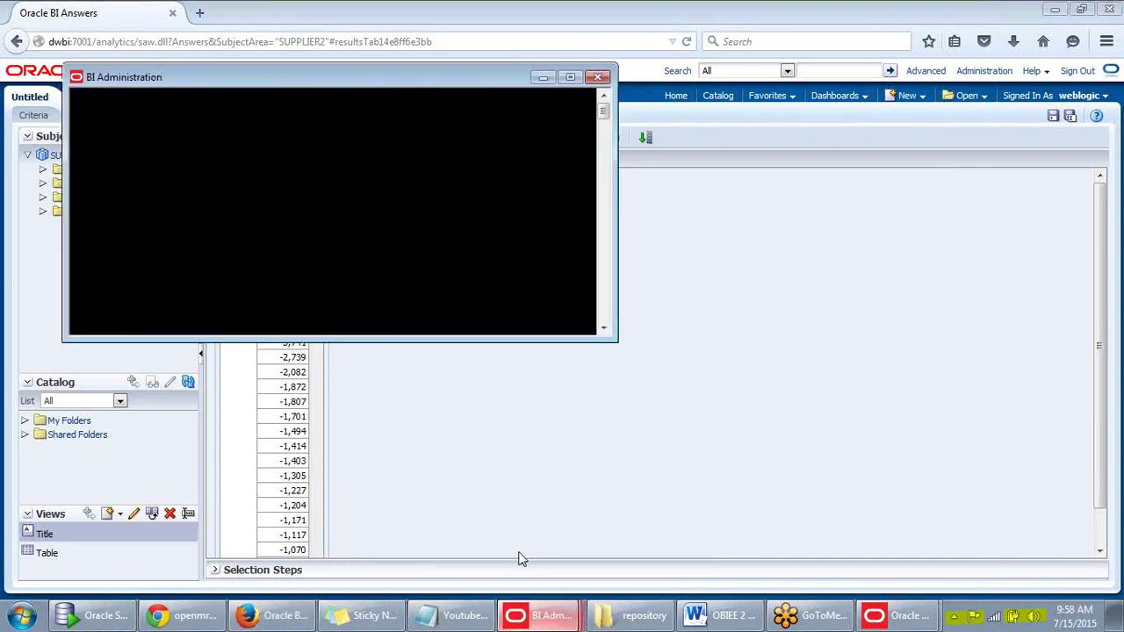
click(549, 617)
click(540, 581)
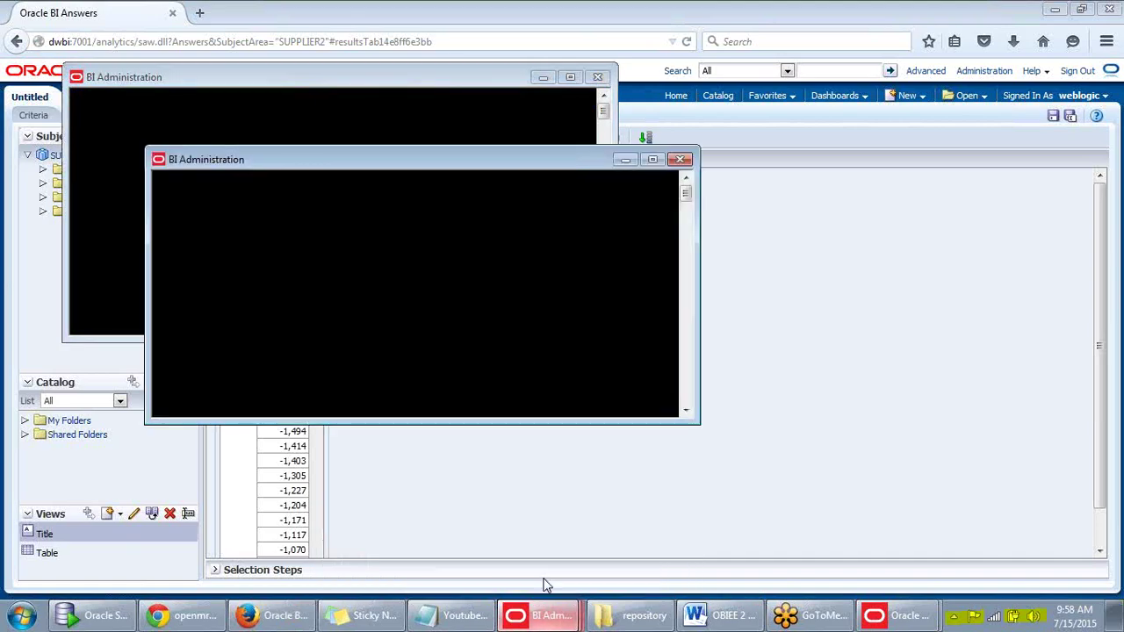
click(913, 616)
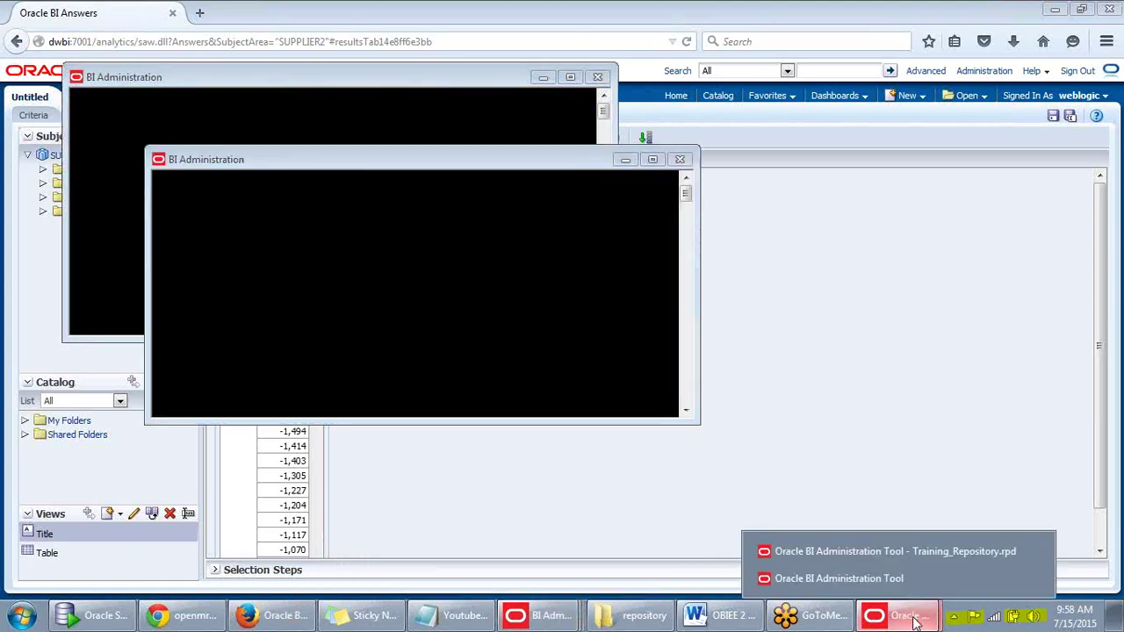
click(885, 581)
Open the repository in online mode and connect with the repository credentials.
click(200, 119)
mouse_move(102, 158)
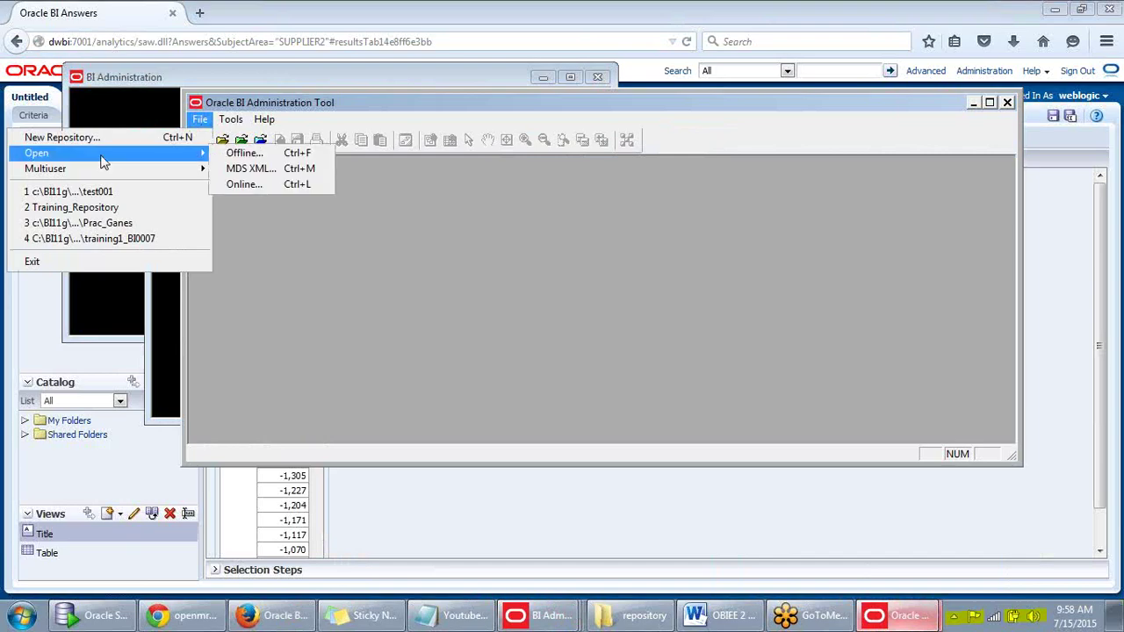
click(251, 185)
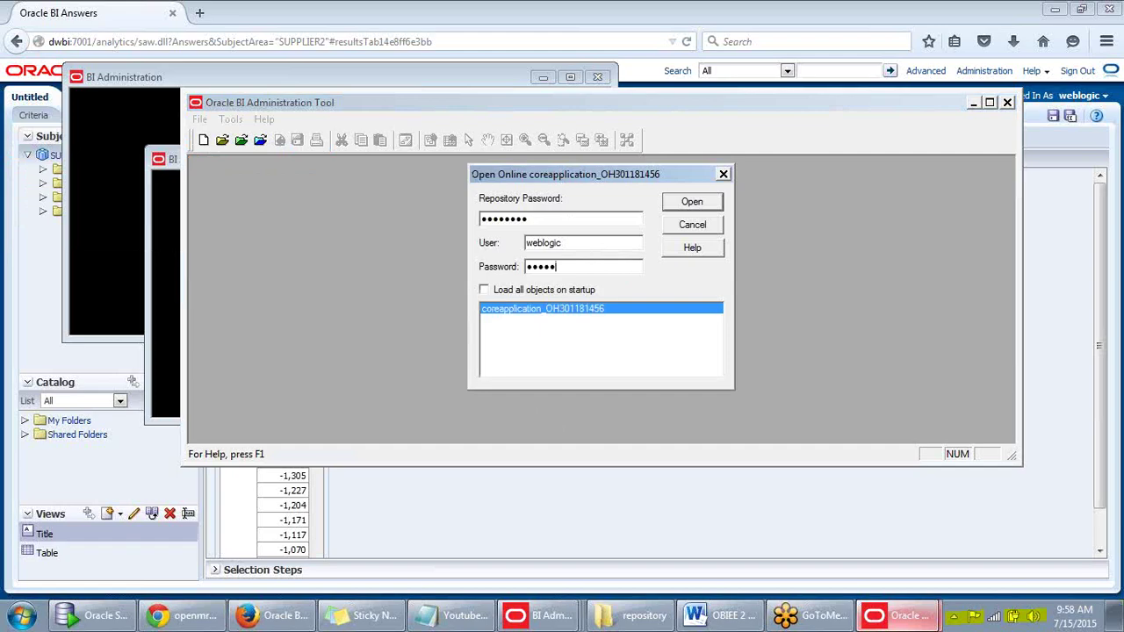
click(685, 204)
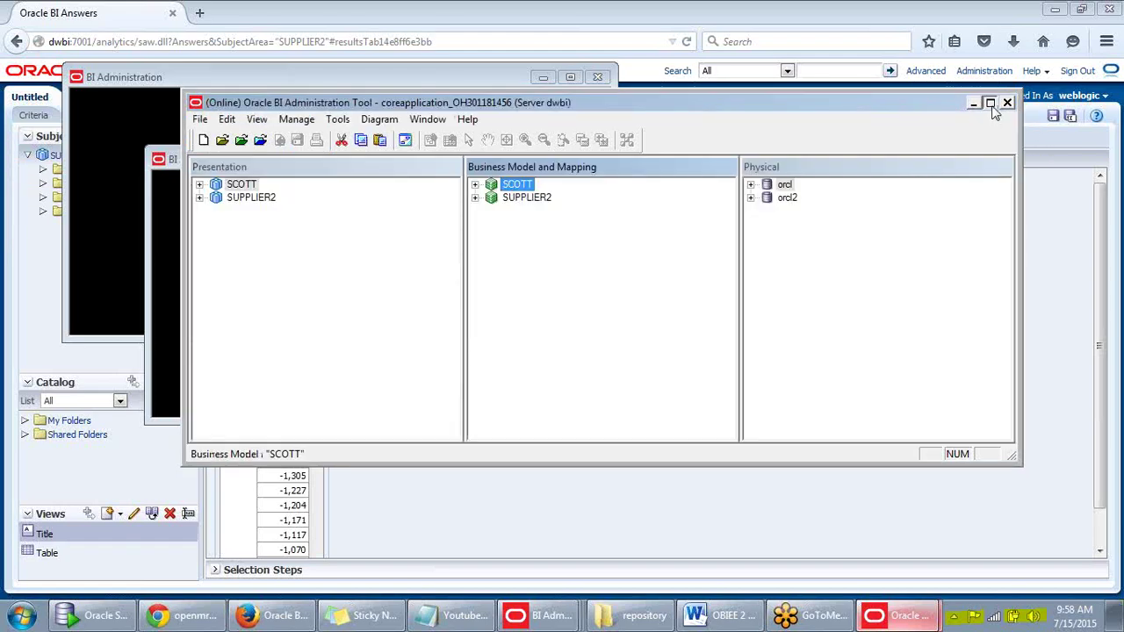
Maximize the window, expand SUPPLIER2 > D1_ORDERS2 and select its ACTLEXTND column.
click(989, 103)
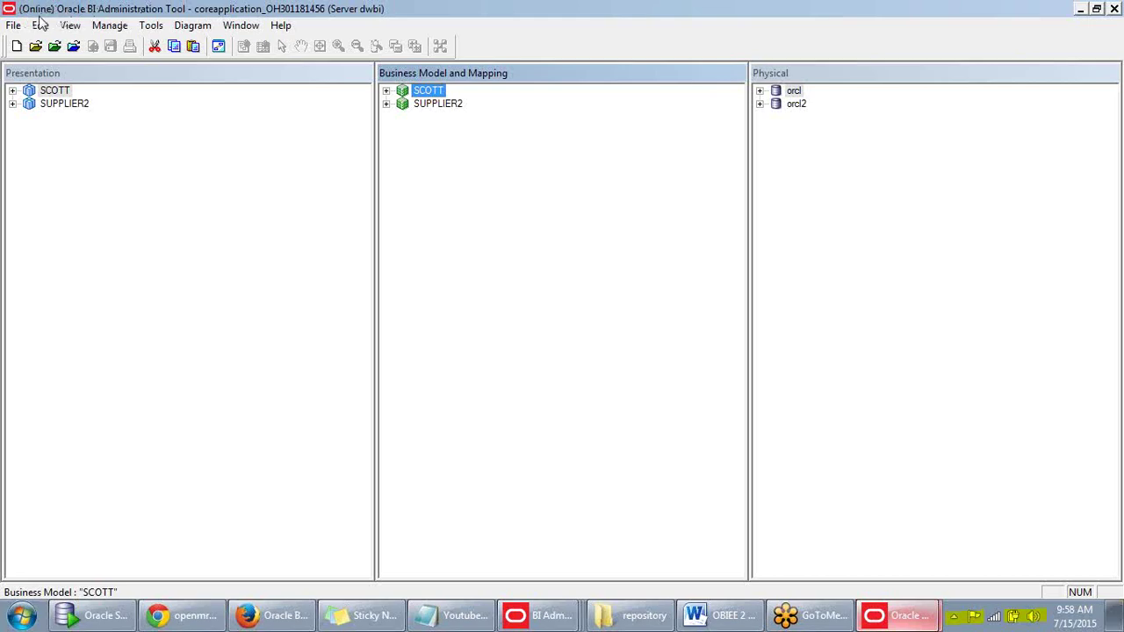
click(487, 123)
click(386, 103)
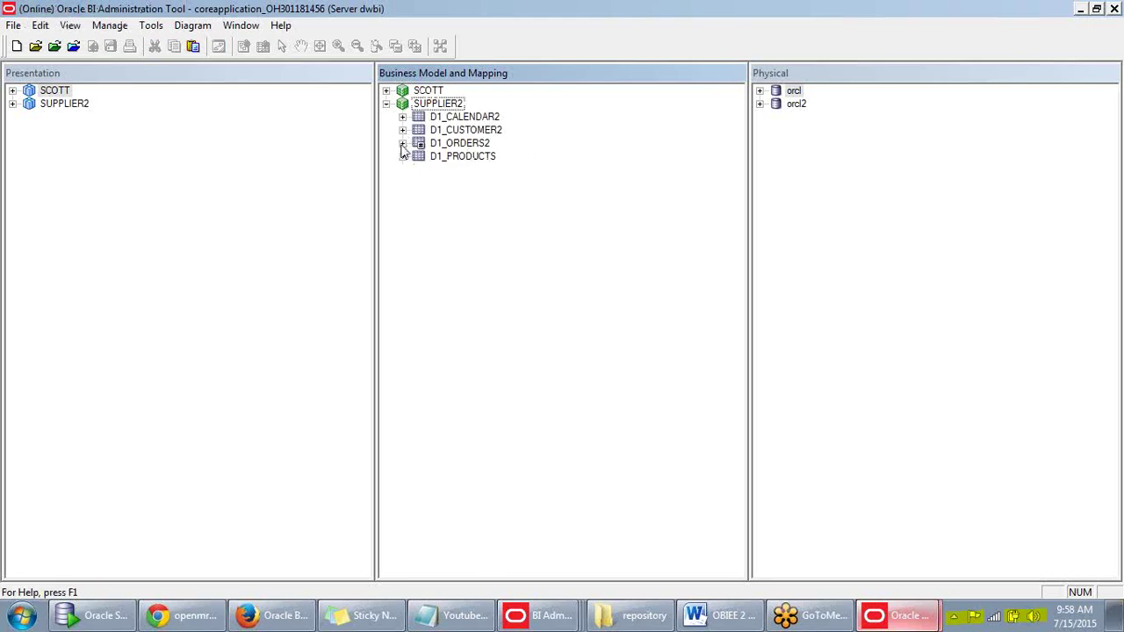
click(402, 143)
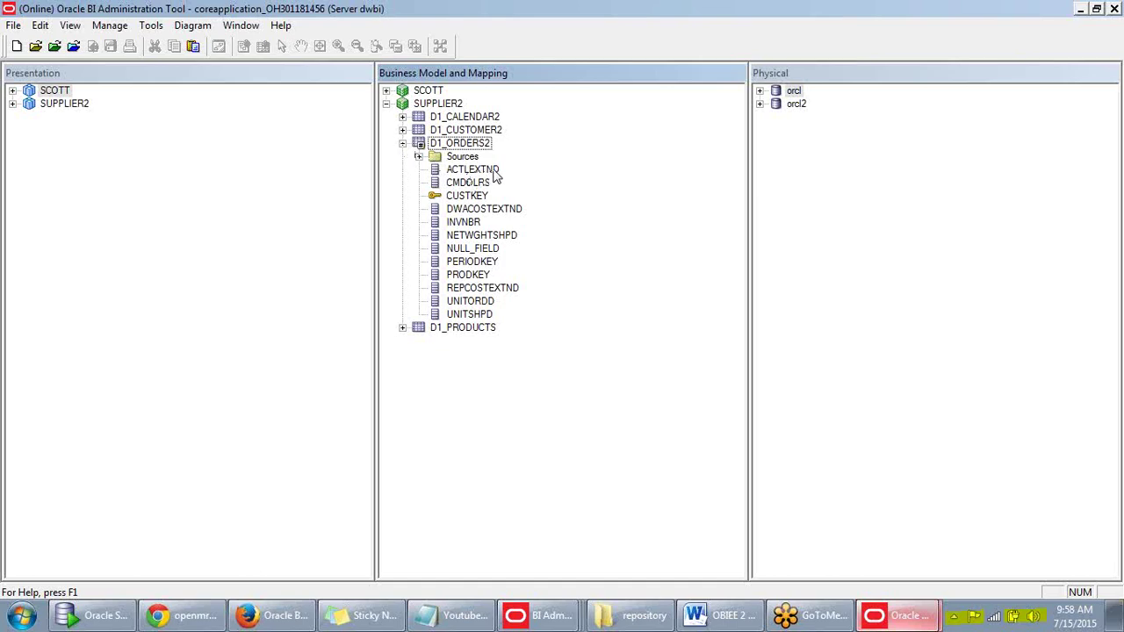
click(495, 174)
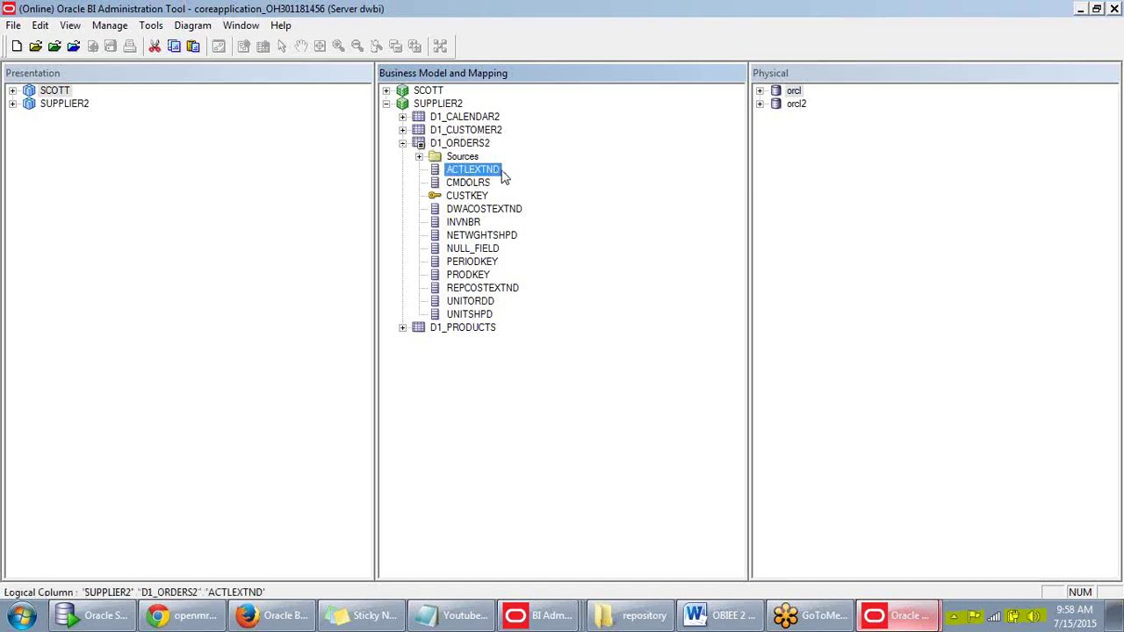
Check out ACTLEXTND for editing, then check out all repository objects with File > Check Out All.
double_click(483, 169)
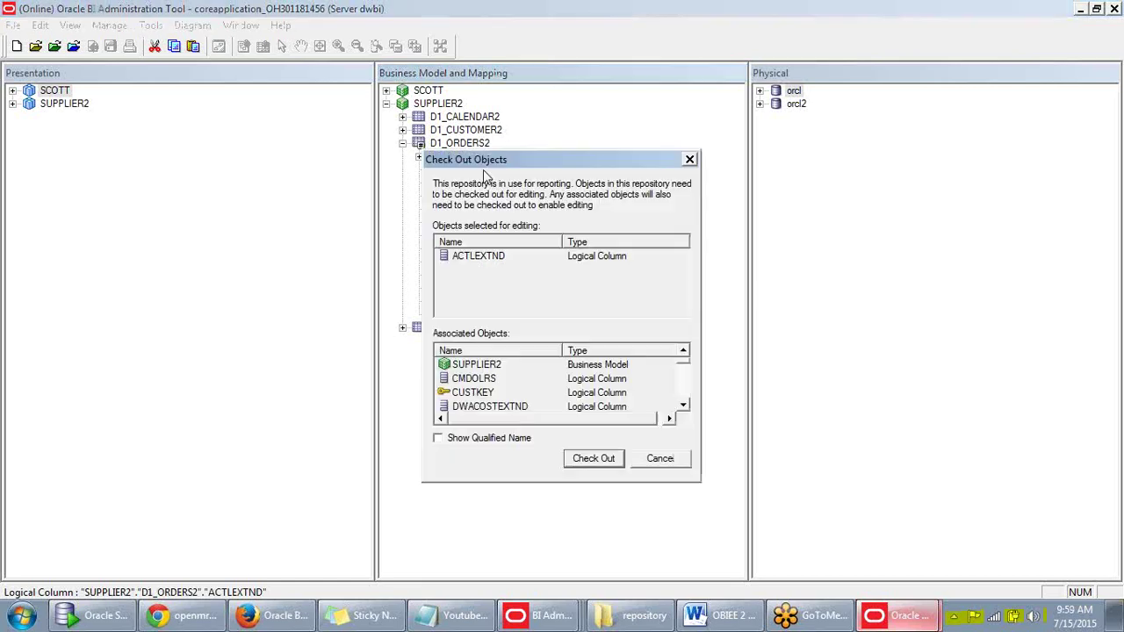
drag(575, 165, 605, 143)
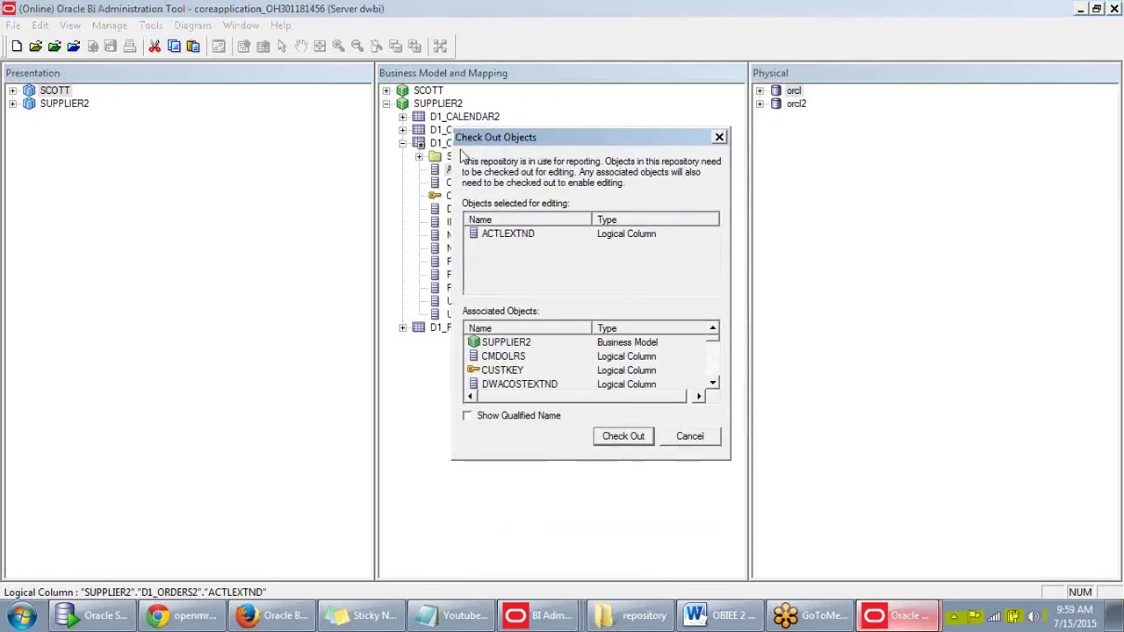
click(627, 444)
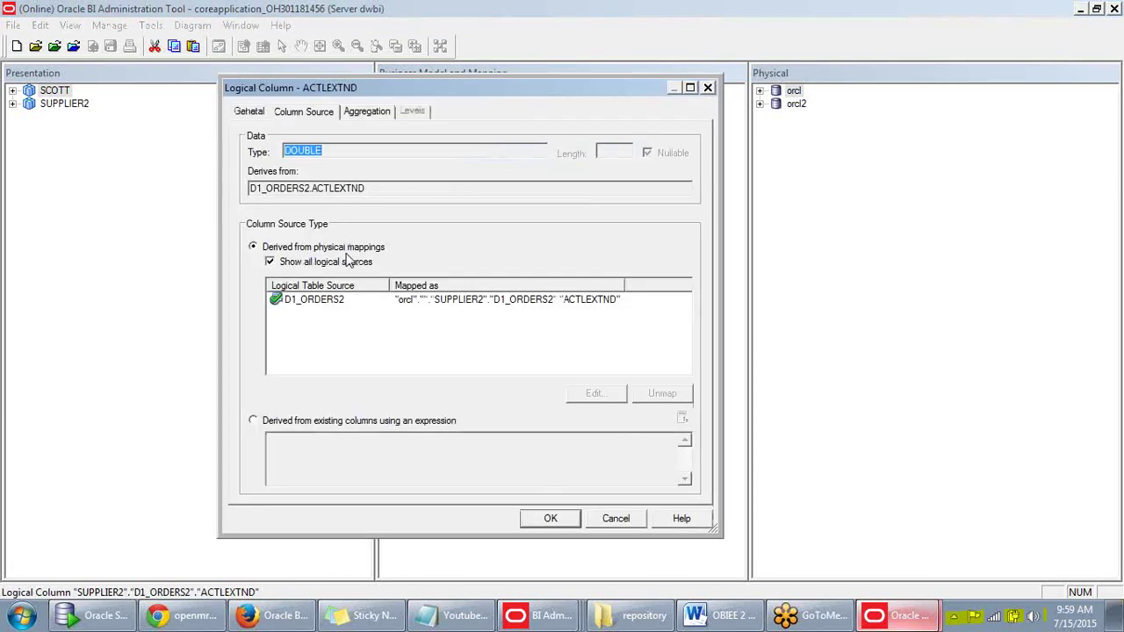
click(553, 518)
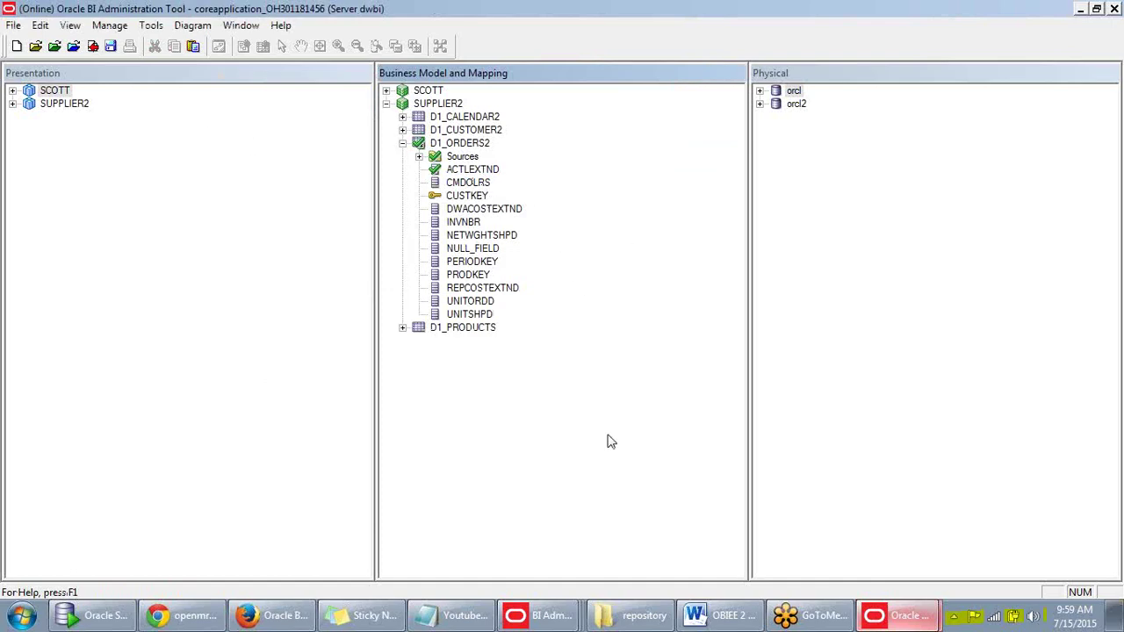
click(16, 26)
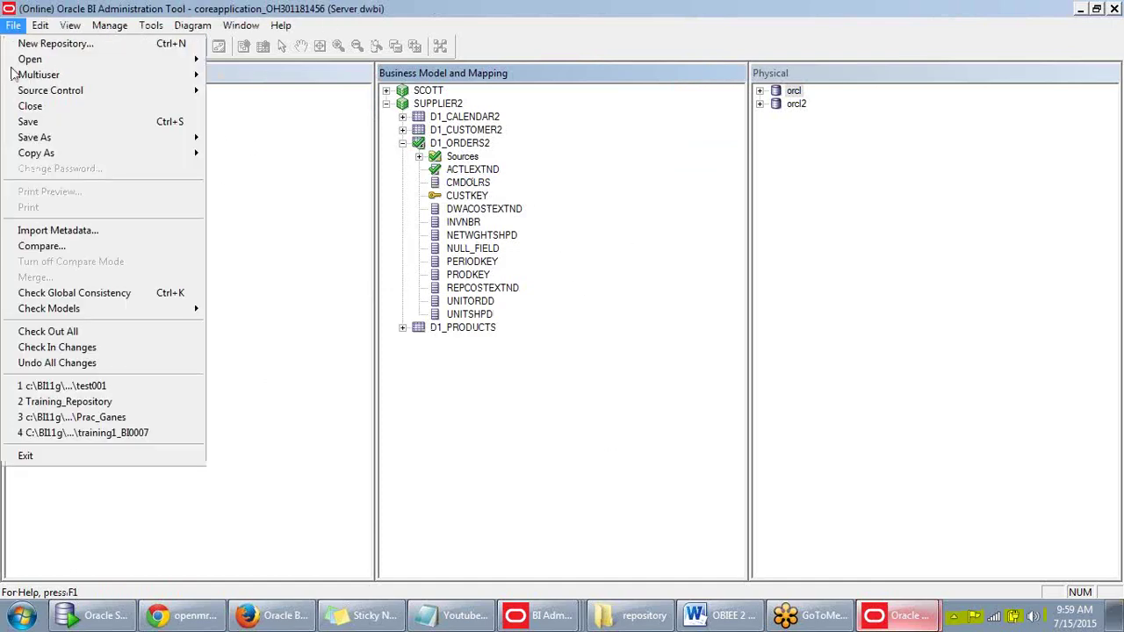
click(48, 331)
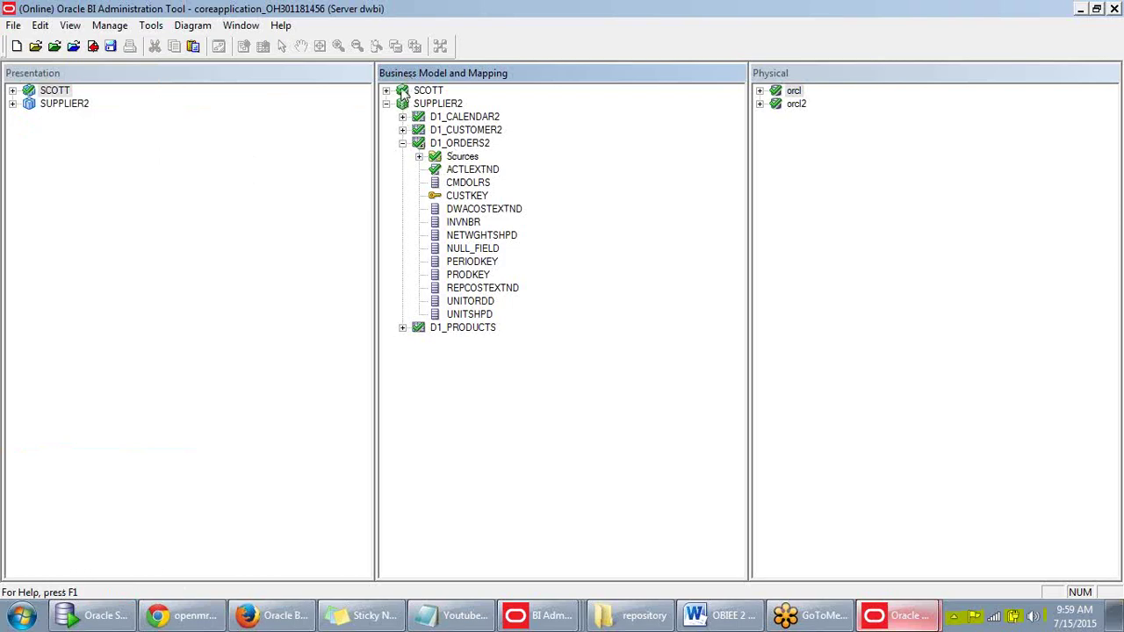
Rename D1_ORDERS2's ACTLEXTND column to Dollars with Sum as its default aggregation.
double_click(463, 172)
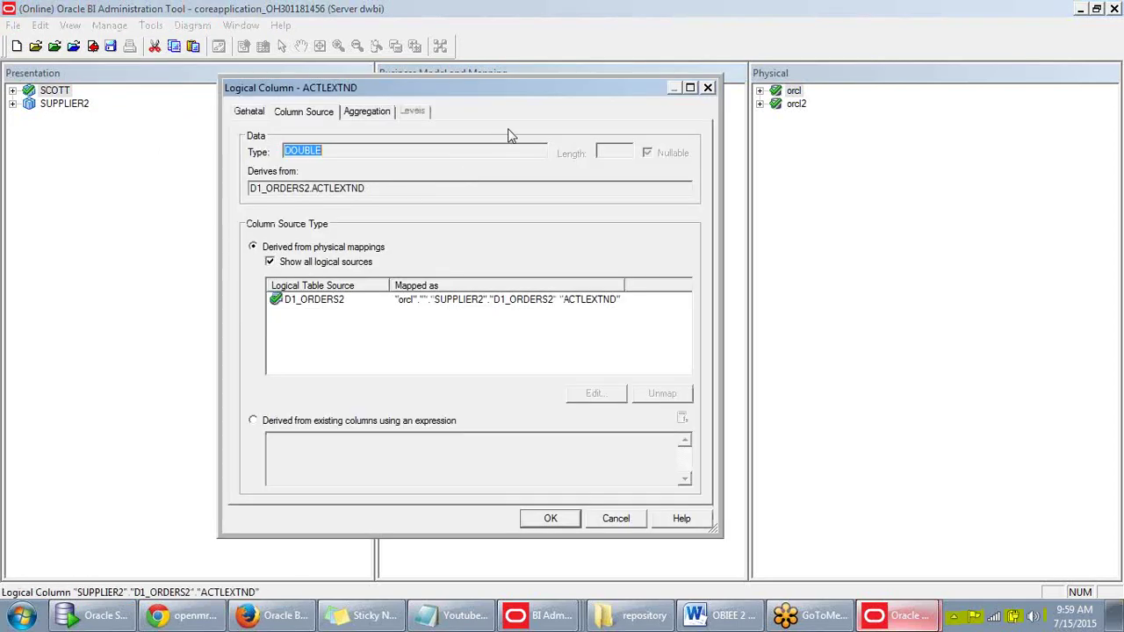
click(253, 112)
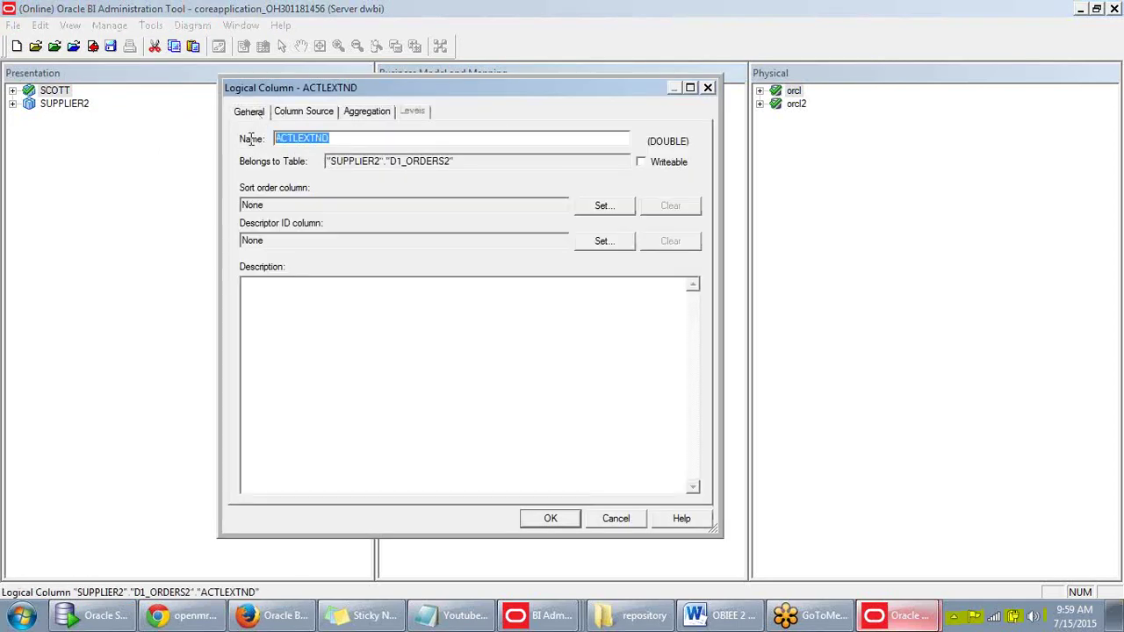
key(Delete)
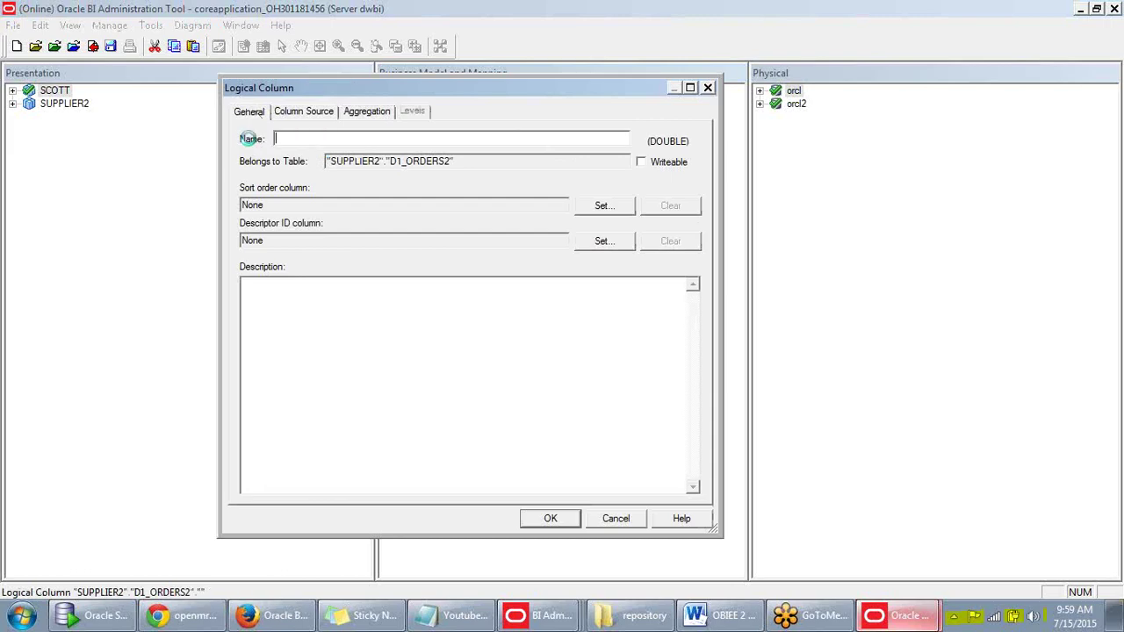
text(Dollars)
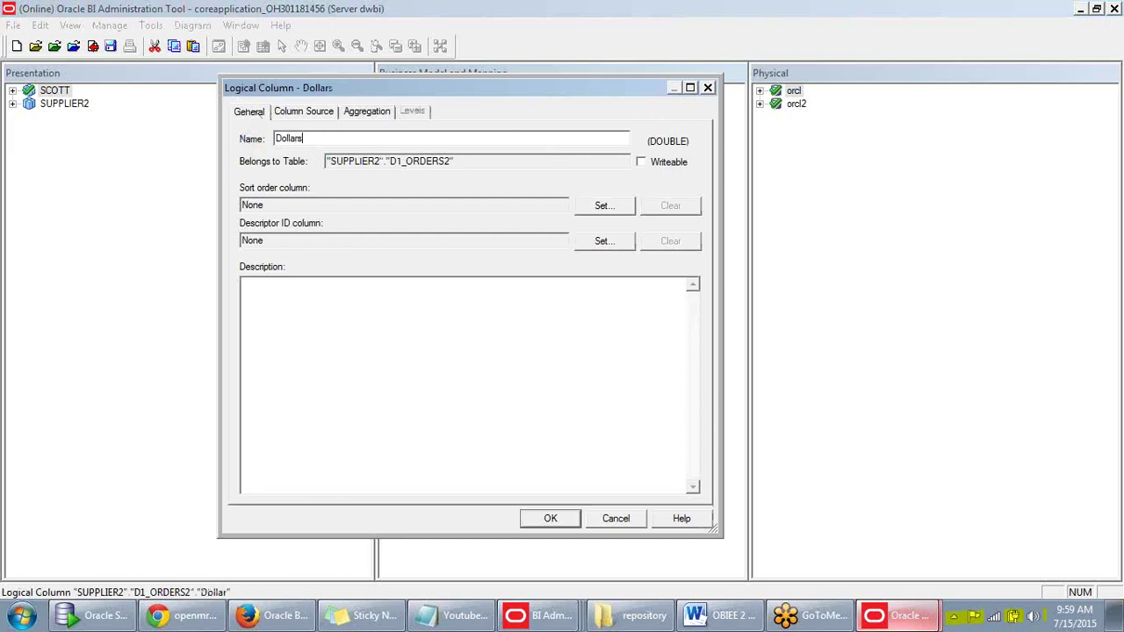
click(366, 112)
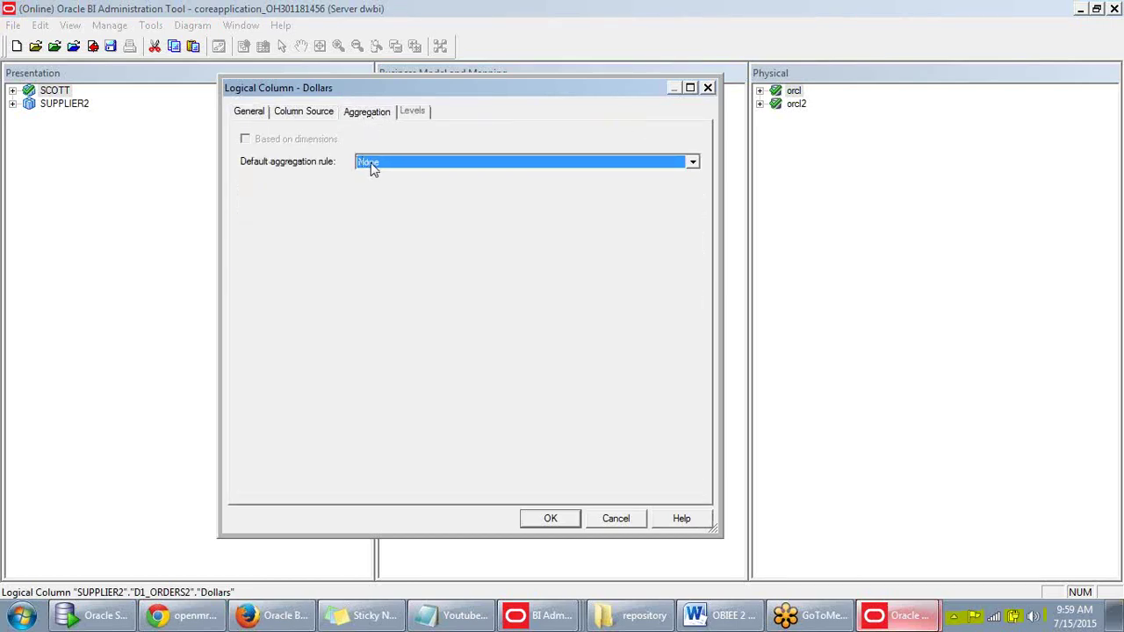
click(371, 165)
click(372, 187)
drag(455, 88, 459, 73)
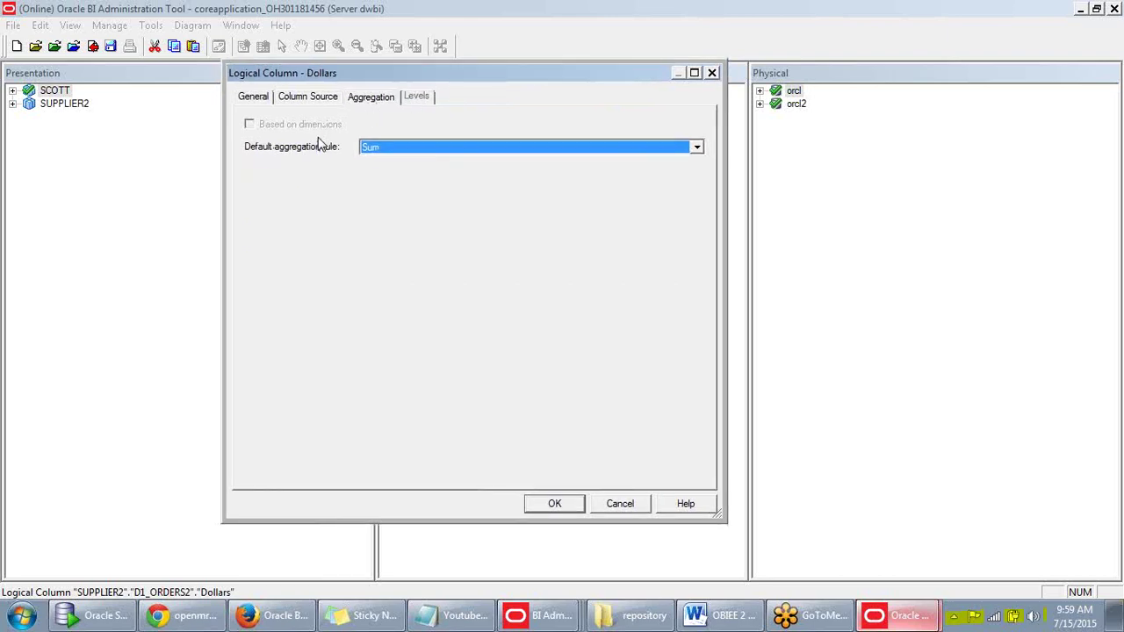
click(555, 504)
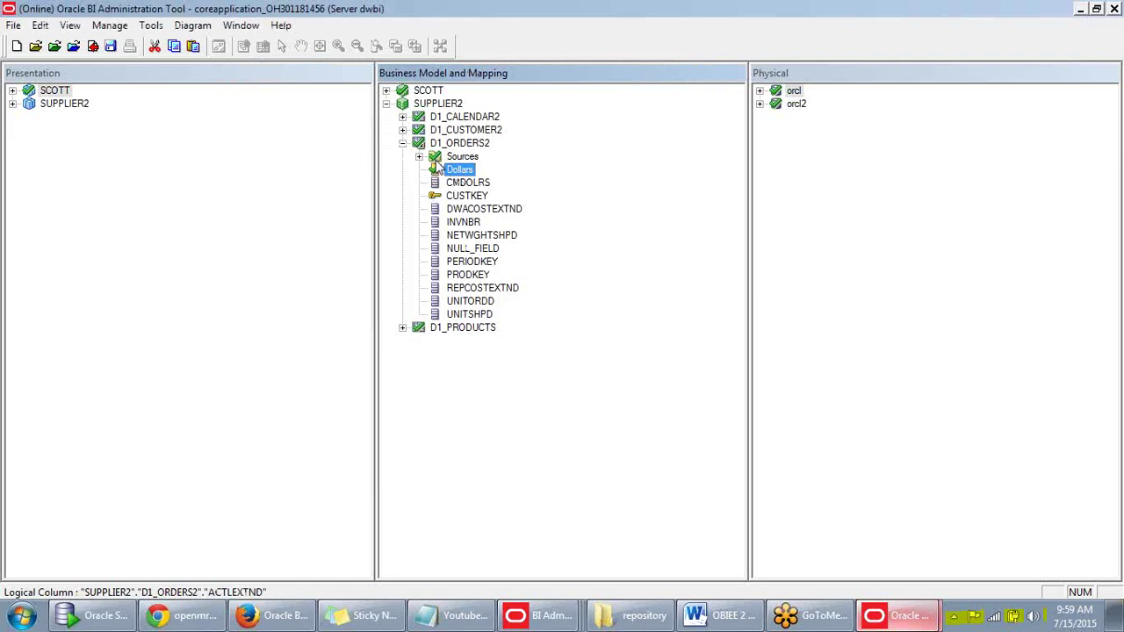
Run a consistency check, then check the changes in after a passing global consistency check.
key(ctrl+k)
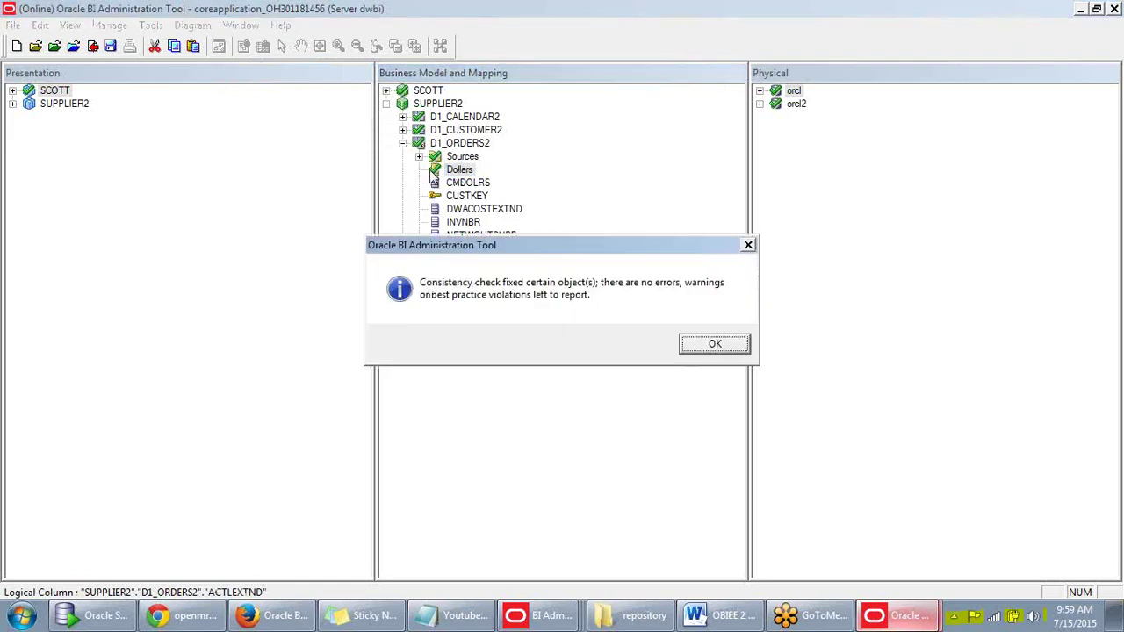
click(714, 343)
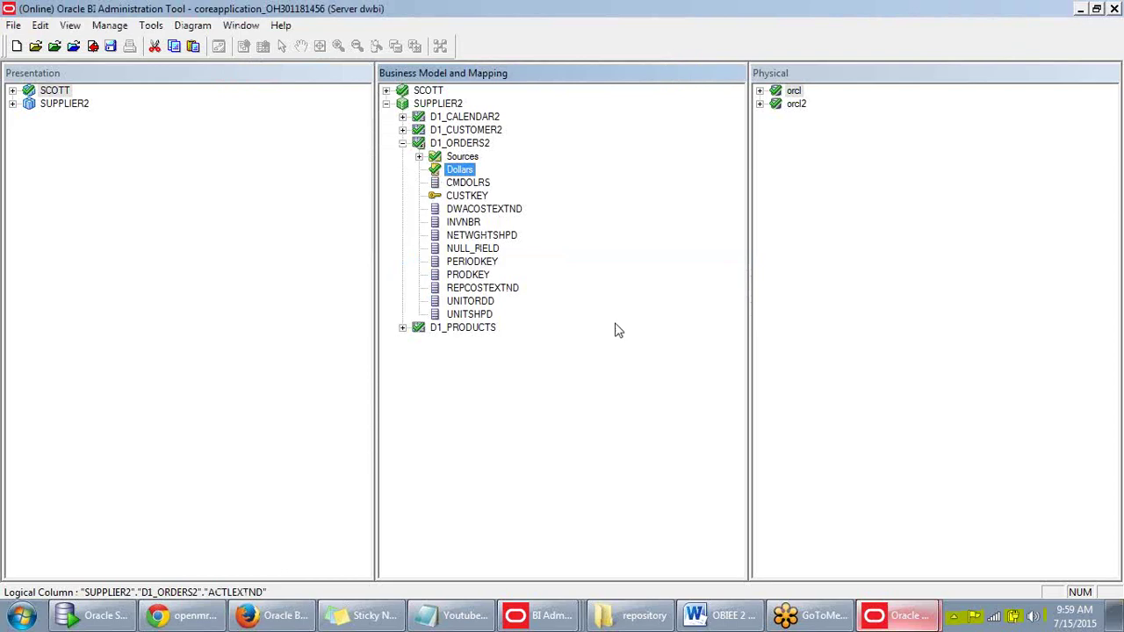
click(14, 25)
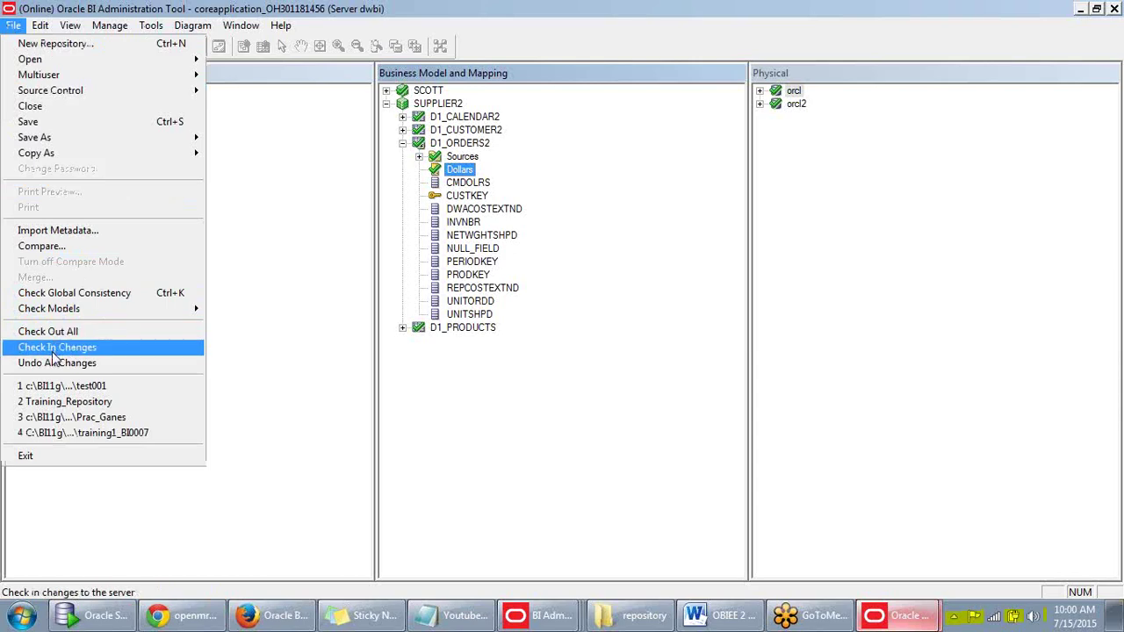
click(55, 347)
click(520, 345)
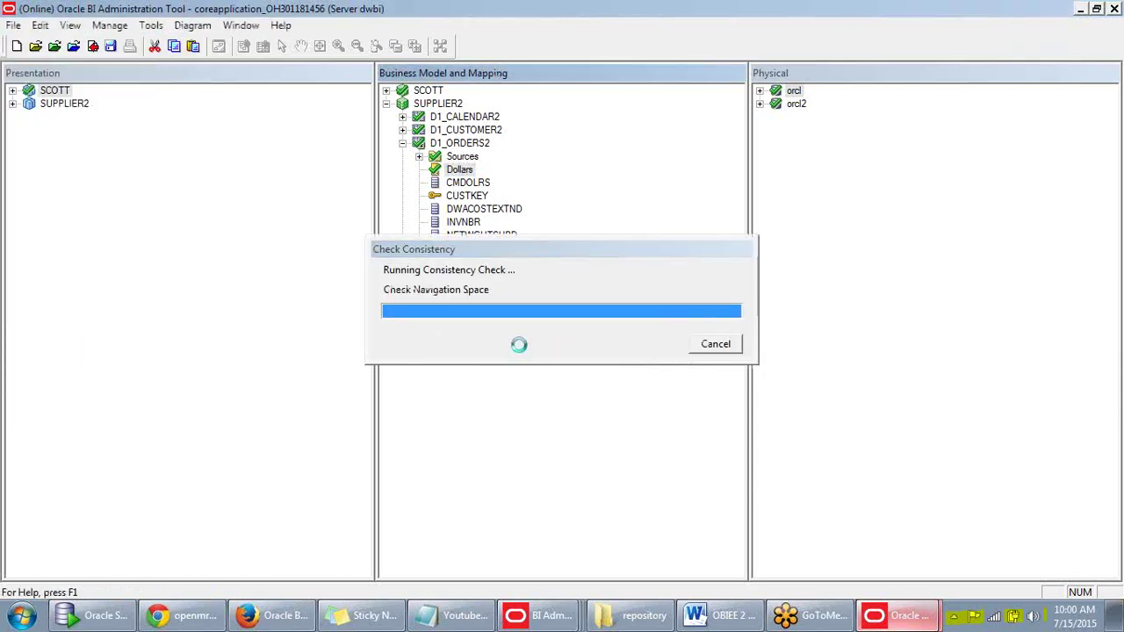
click(736, 350)
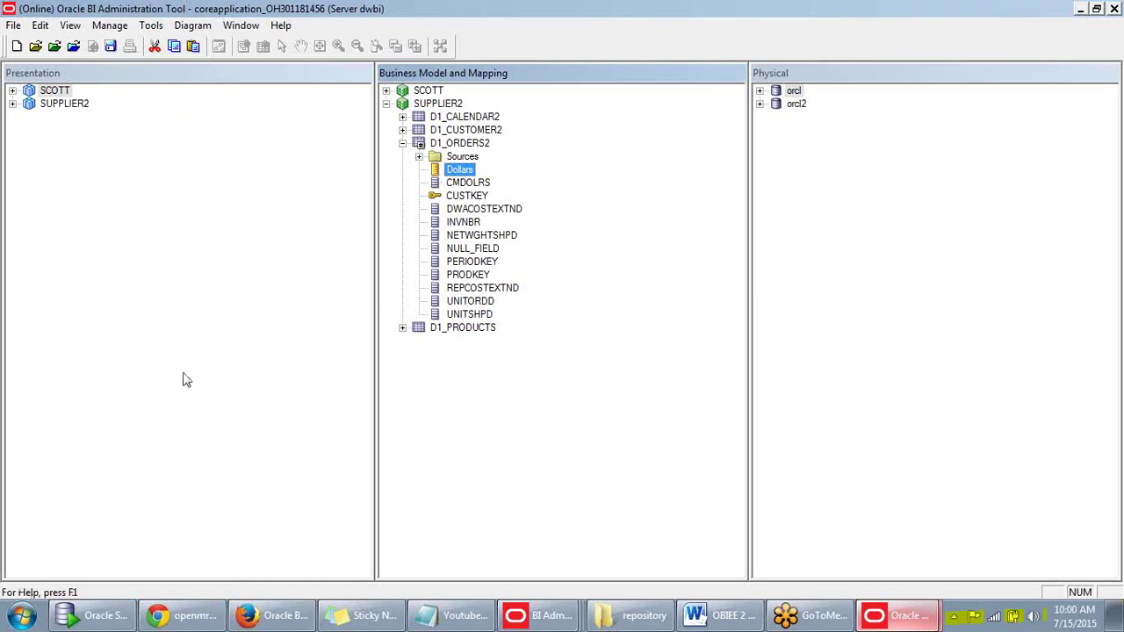
click(288, 617)
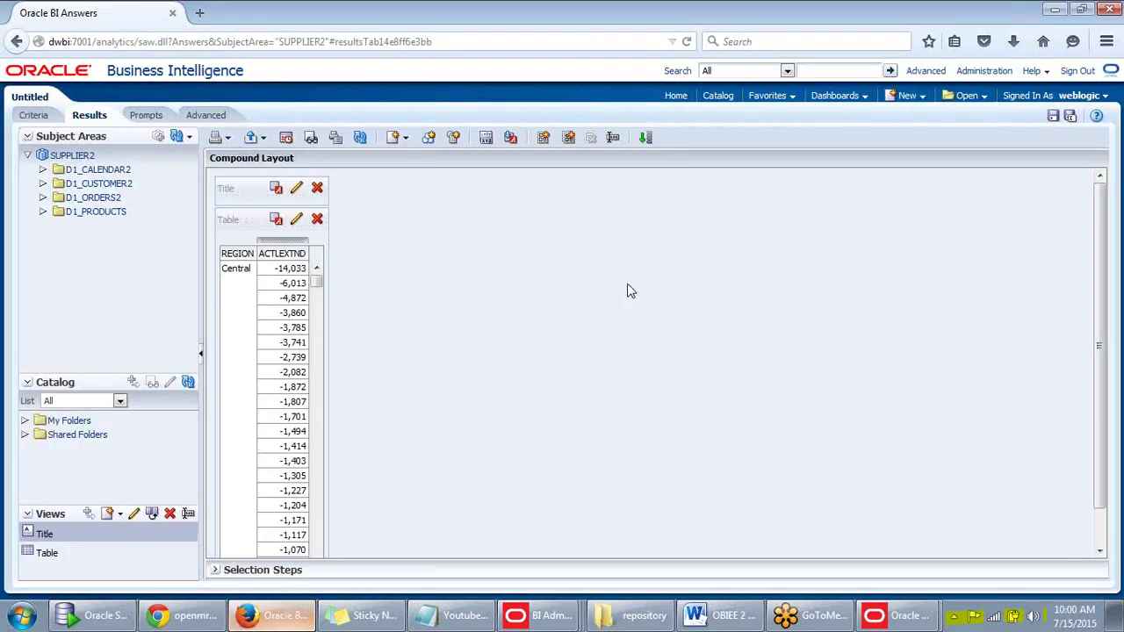
Reload the server metadata twice and return to the criteria, now listing REGION and Dollars.
click(190, 137)
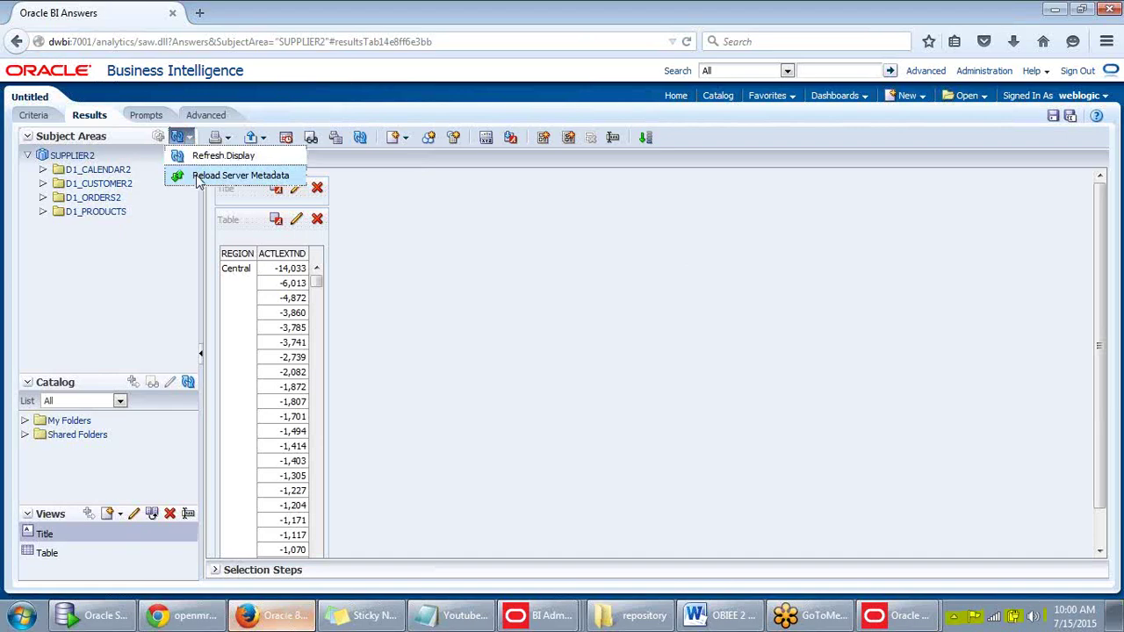
click(195, 175)
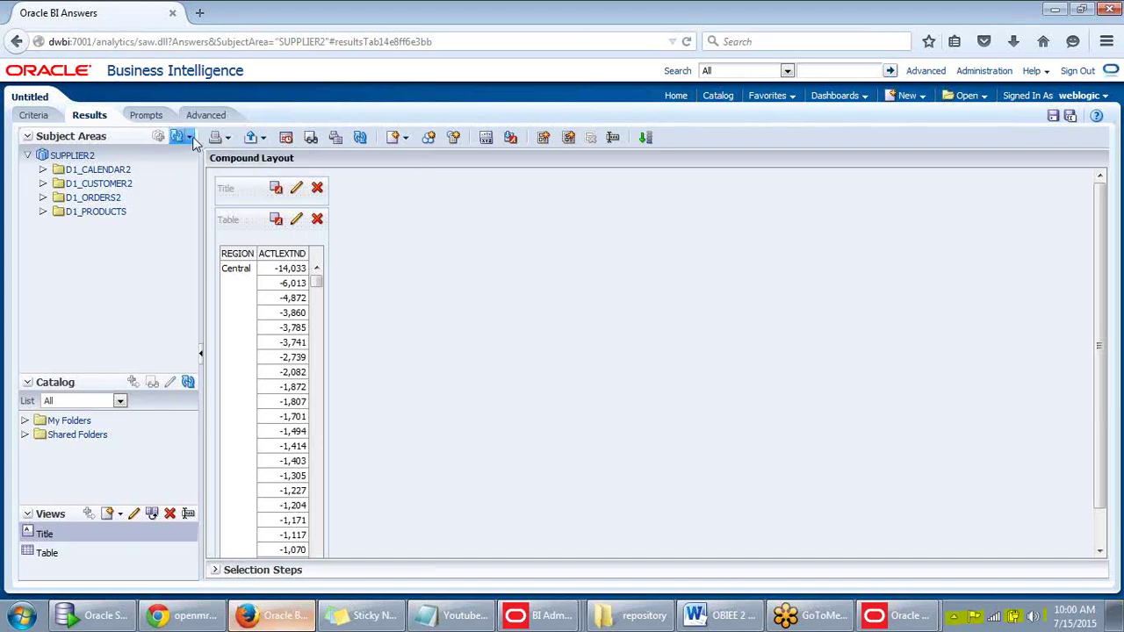
click(190, 137)
click(182, 174)
click(34, 115)
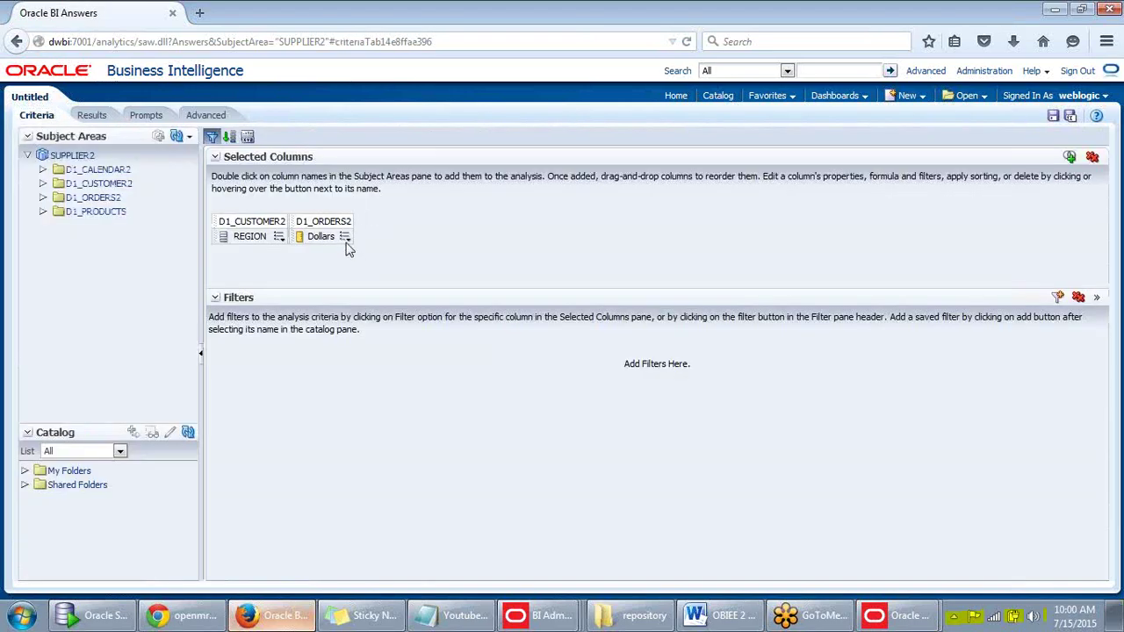
Replace the analysis columns with D1_CUSTOMER2 REGION and D1_ORDERS2 Dollars and view the results.
click(1092, 158)
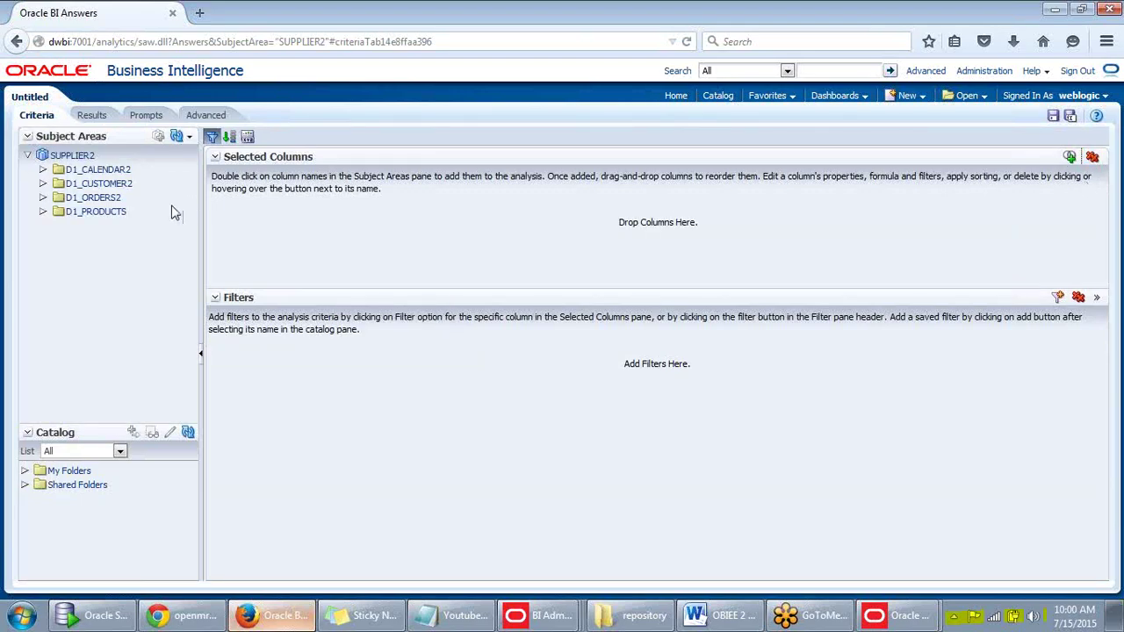
click(43, 184)
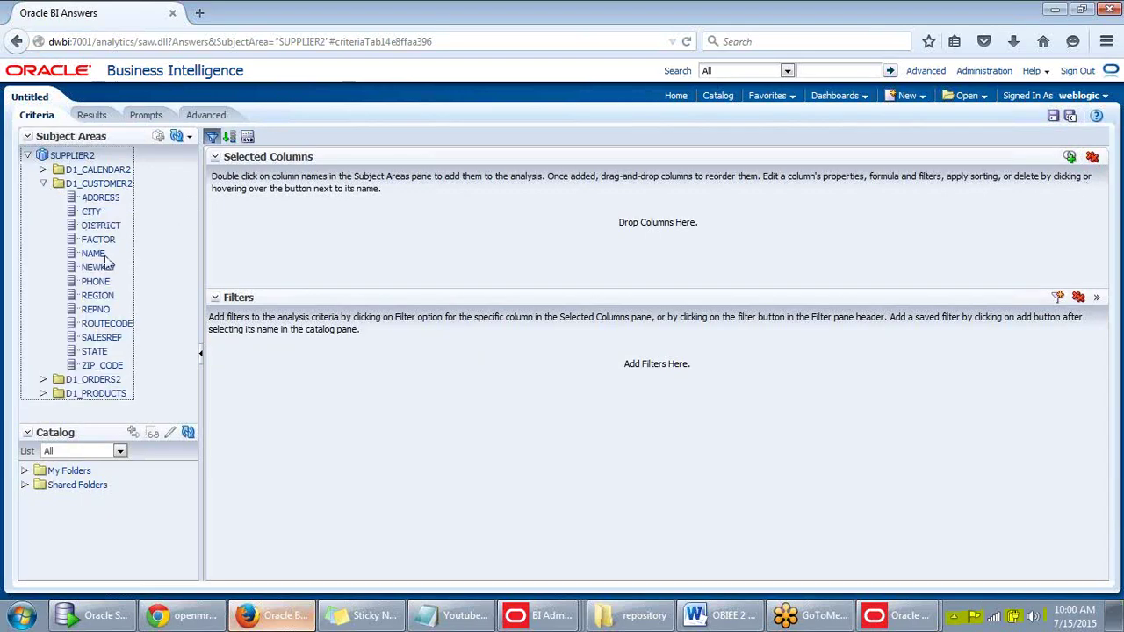
double_click(96, 296)
click(43, 184)
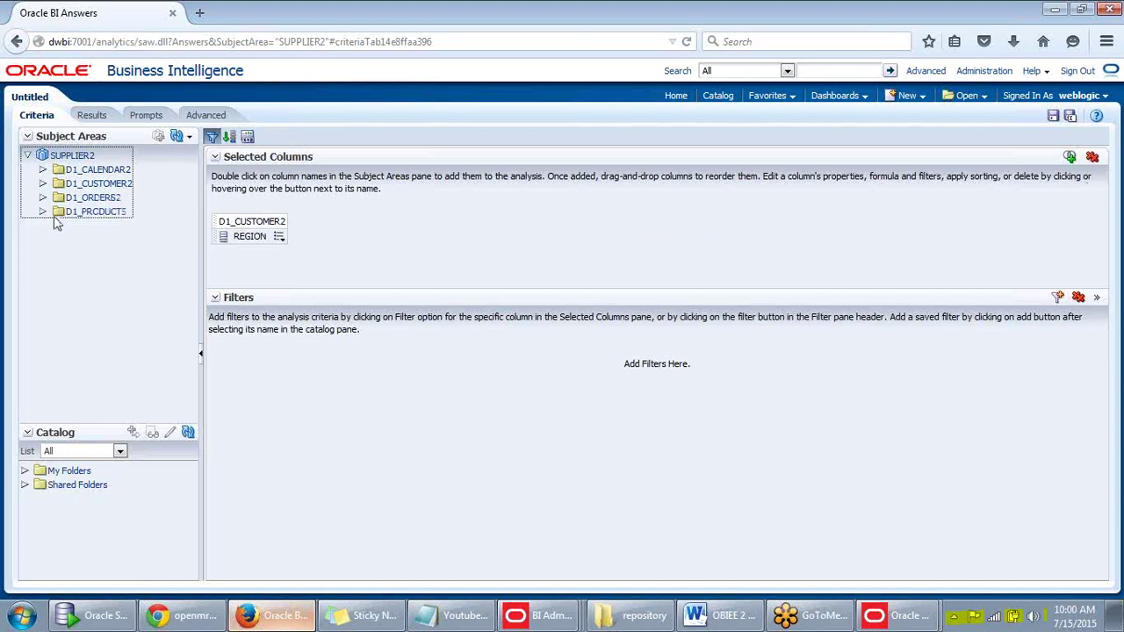
click(43, 197)
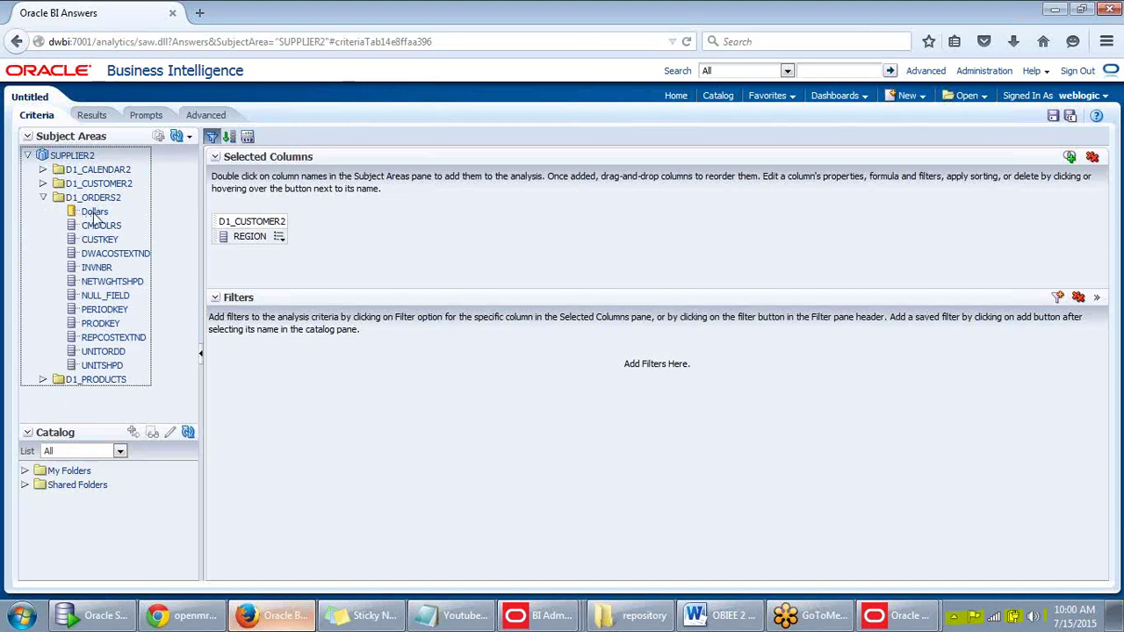
double_click(93, 213)
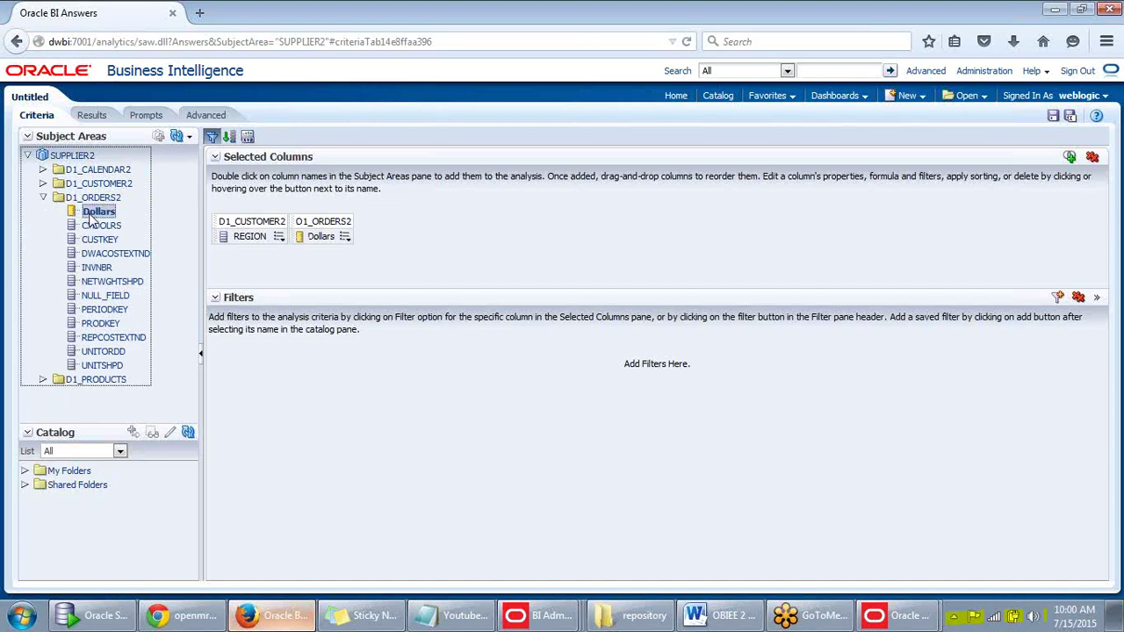
click(91, 117)
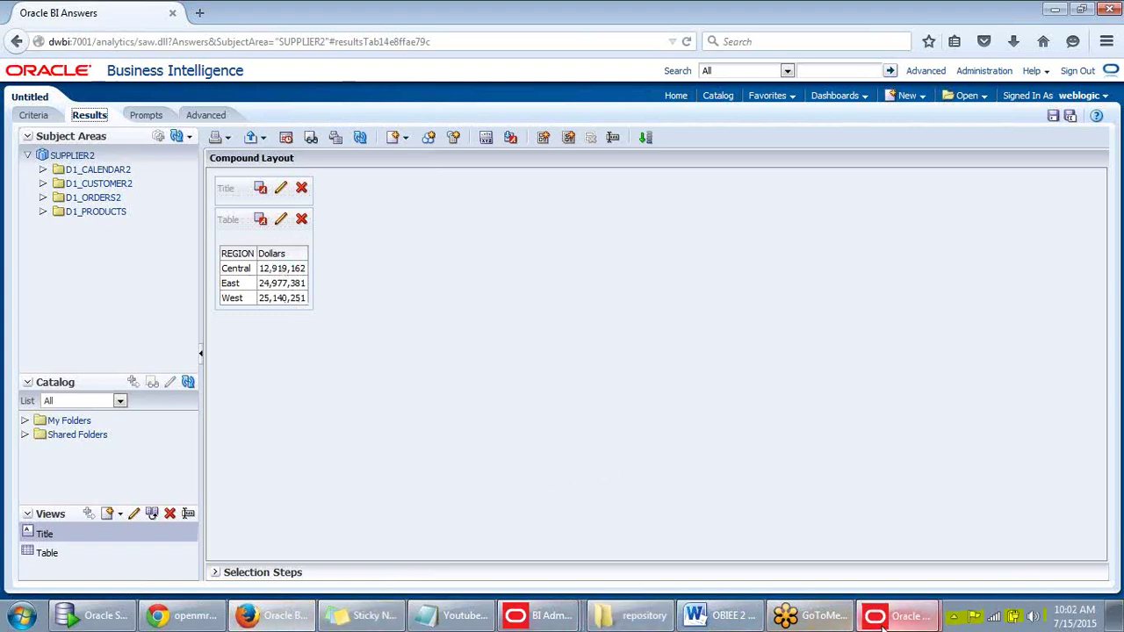
In Training_Repository.rpd, set the Dollars column of F_Orders to a Sum default aggregation rule.
mouse_move(895, 615)
click(852, 560)
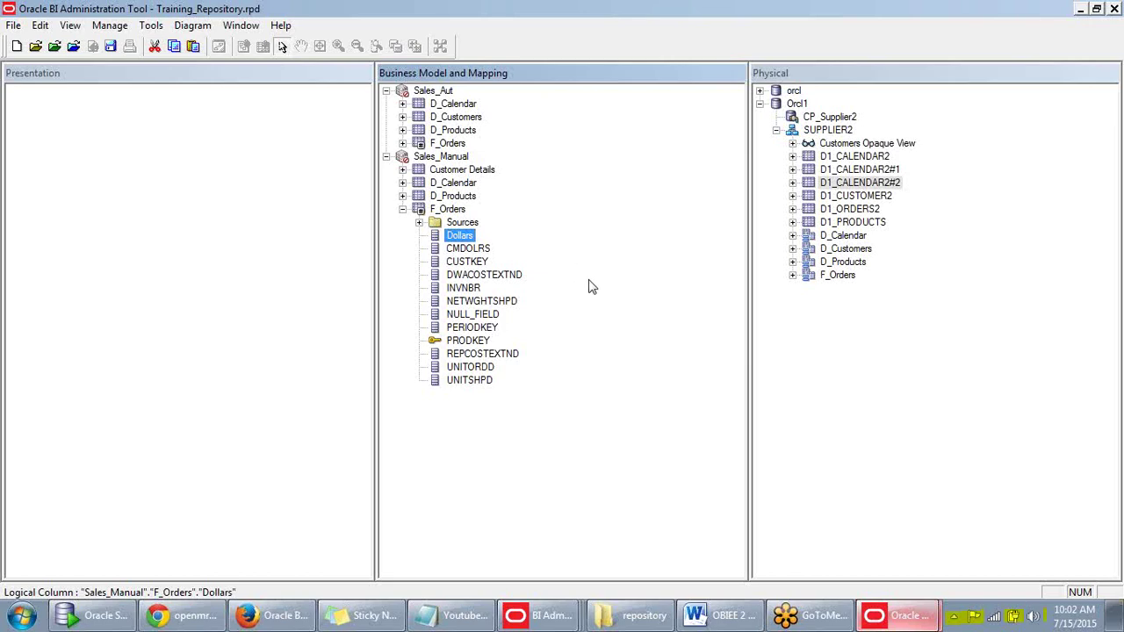
right_click(443, 236)
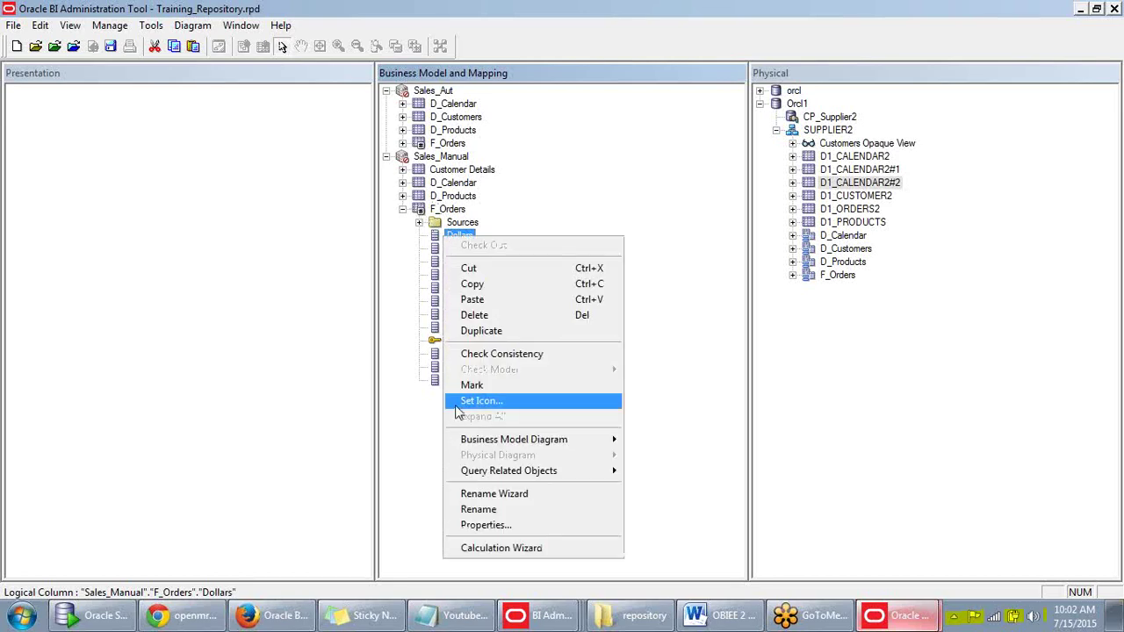
click(659, 423)
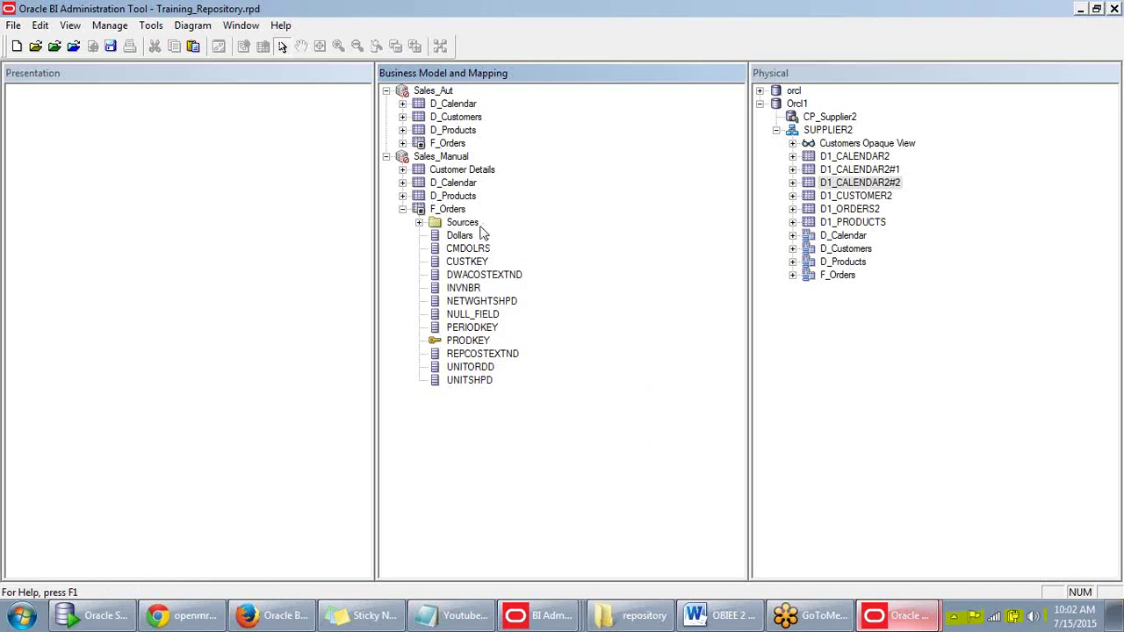
right_click(461, 237)
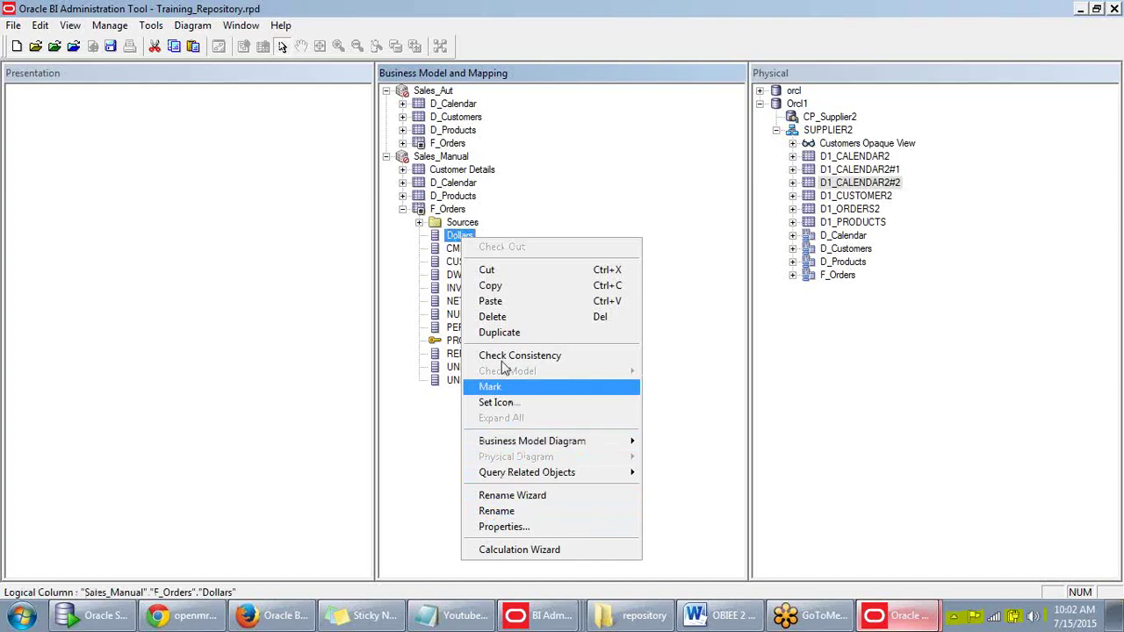
click(396, 402)
click(452, 236)
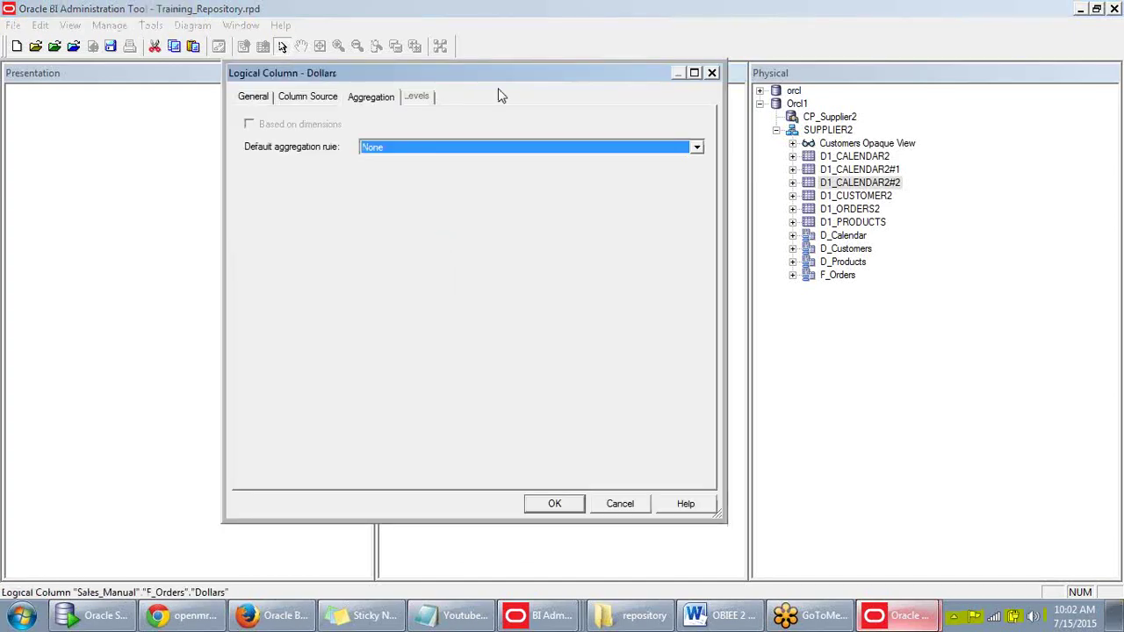
click(490, 148)
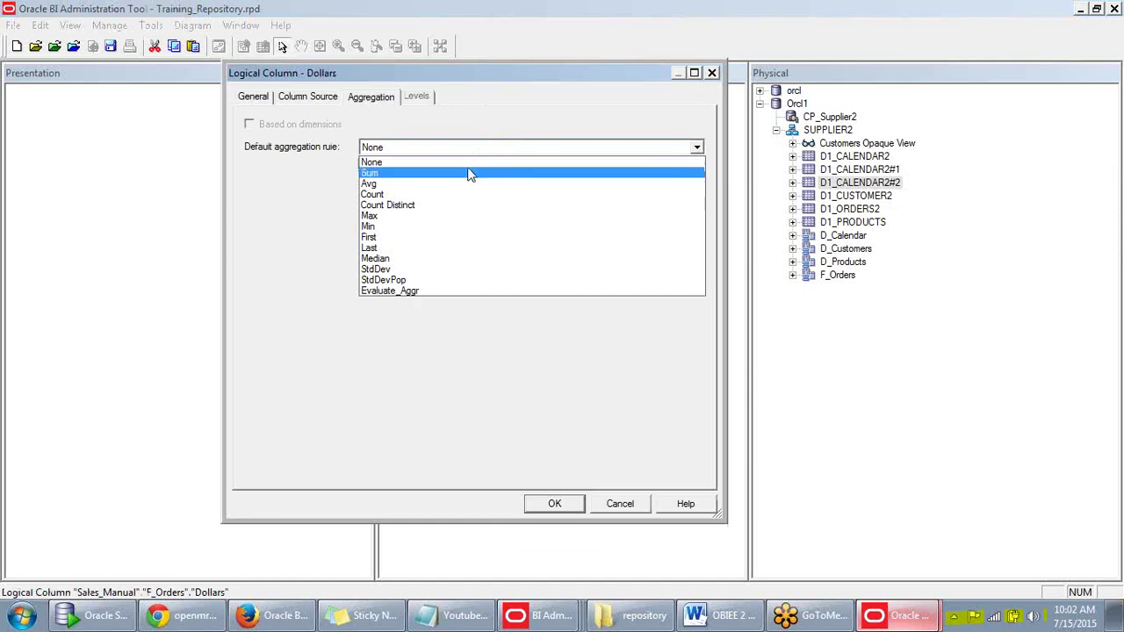
click(468, 174)
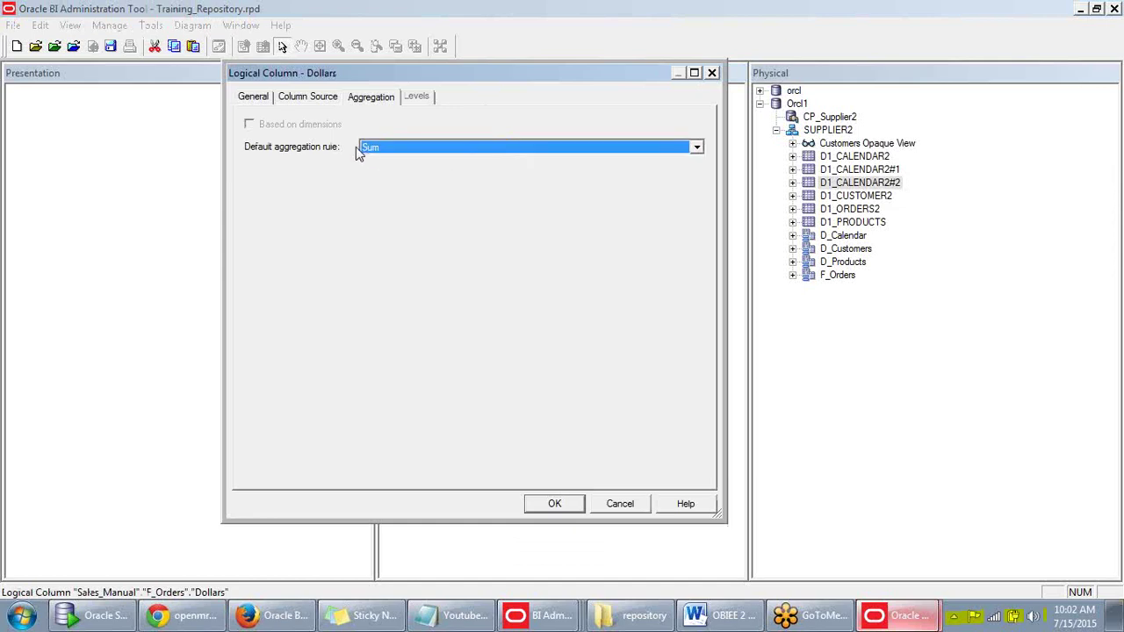
click(554, 503)
click(481, 491)
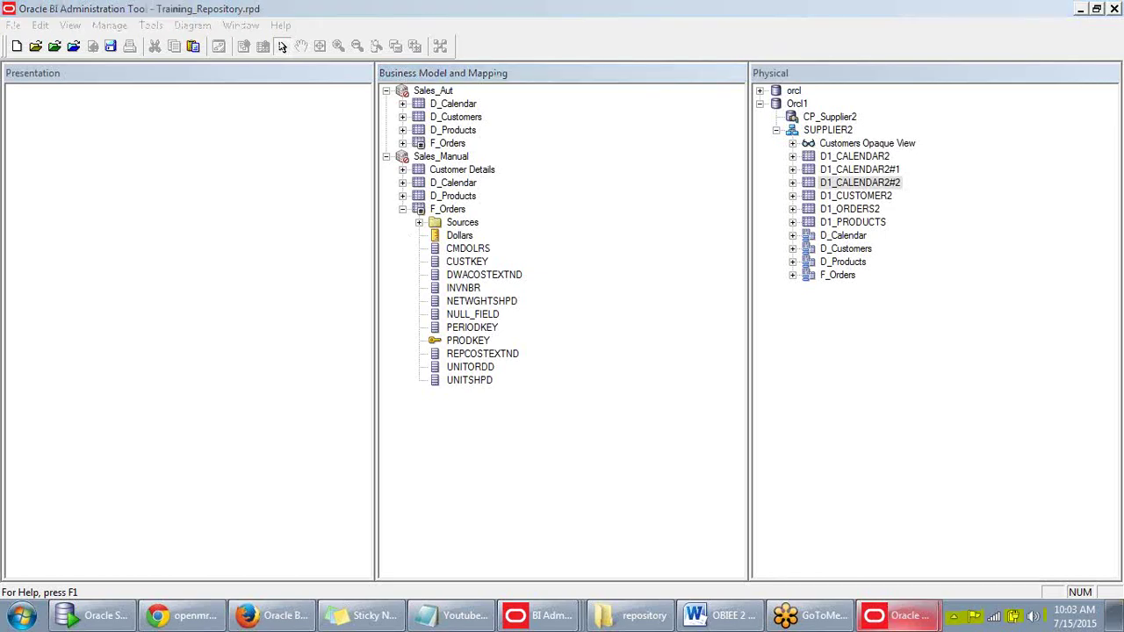
click(625, 306)
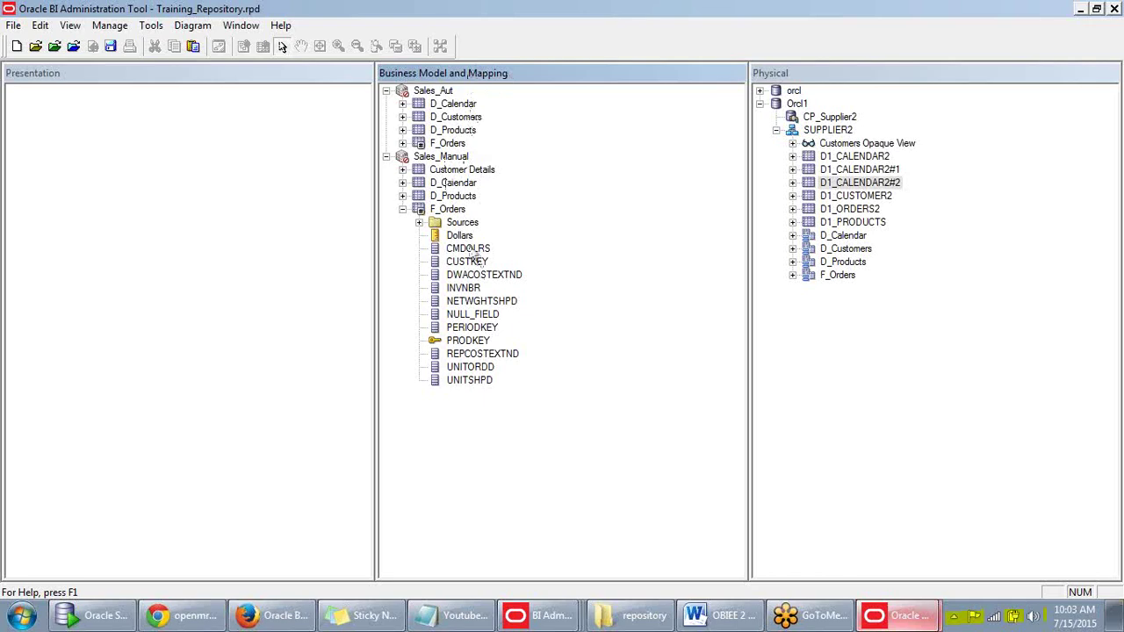
click(462, 237)
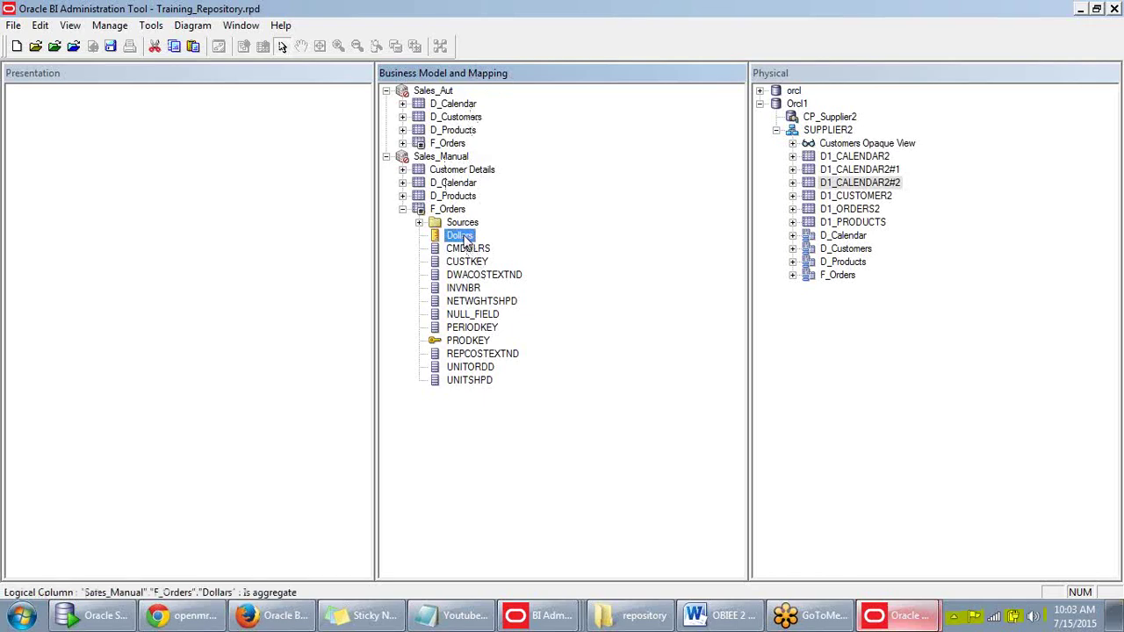
click(468, 384)
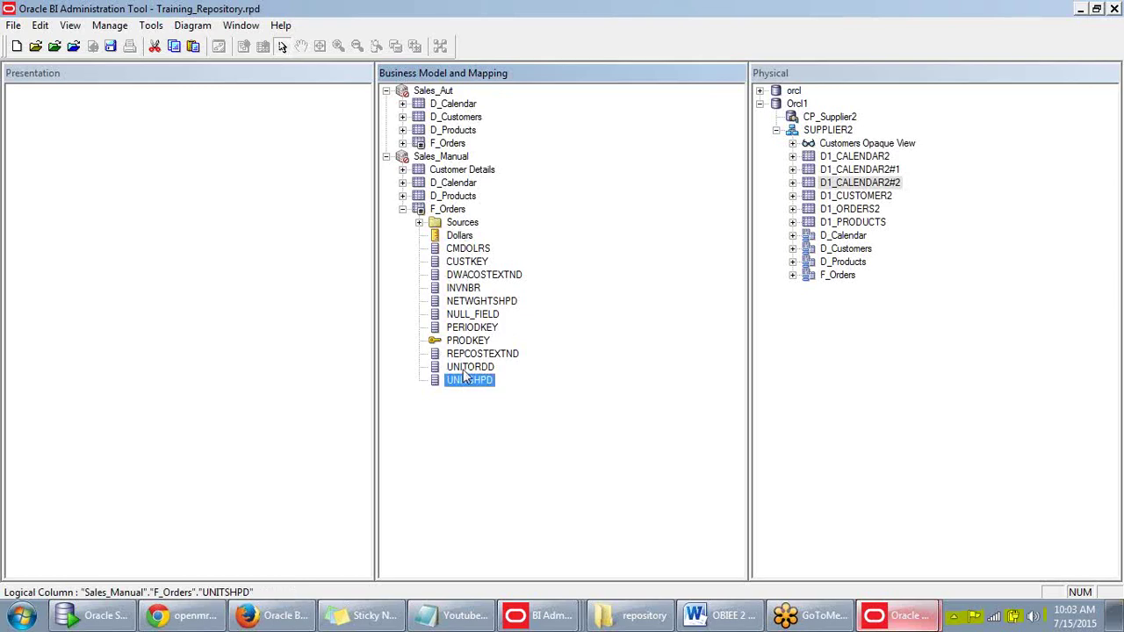
click(468, 380)
click(470, 368)
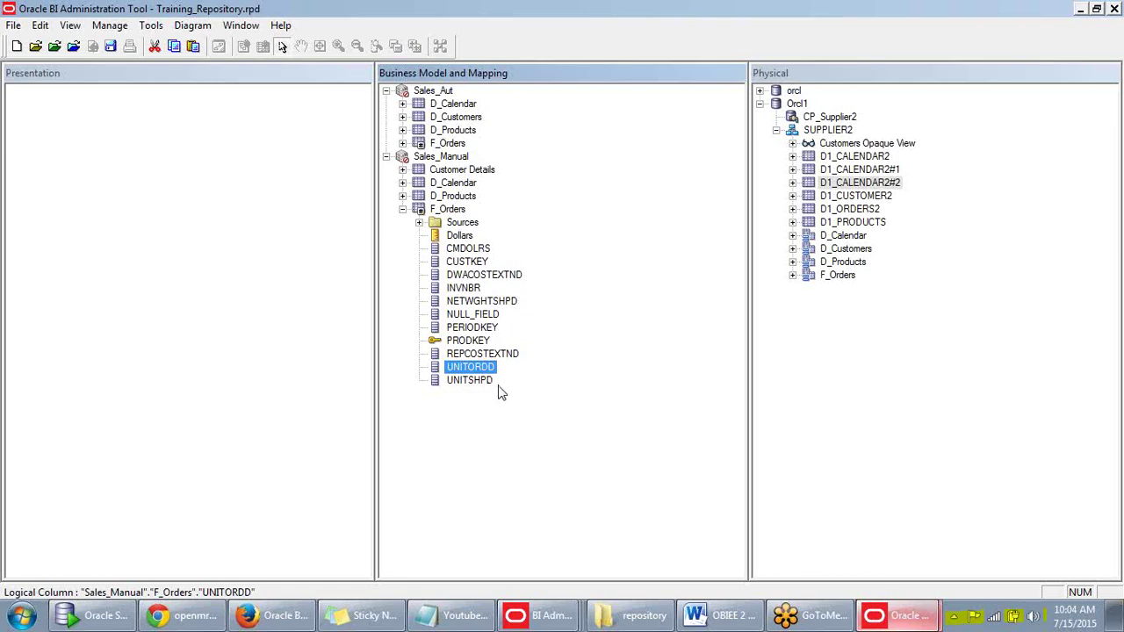
click(471, 382)
click(476, 369)
click(508, 437)
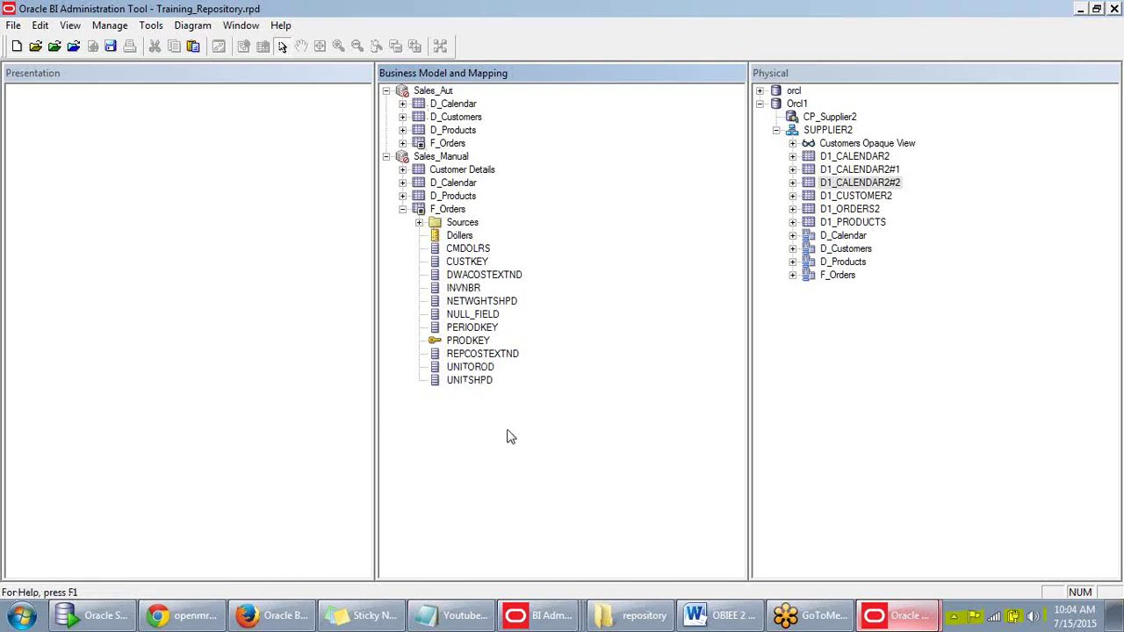
click(471, 368)
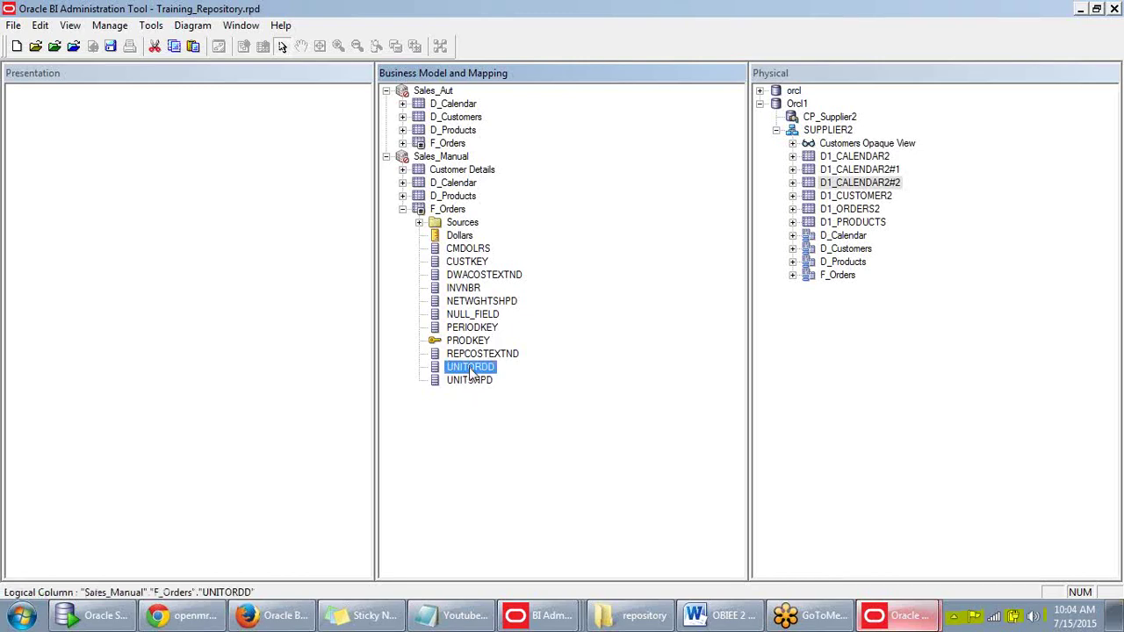
double_click(470, 369)
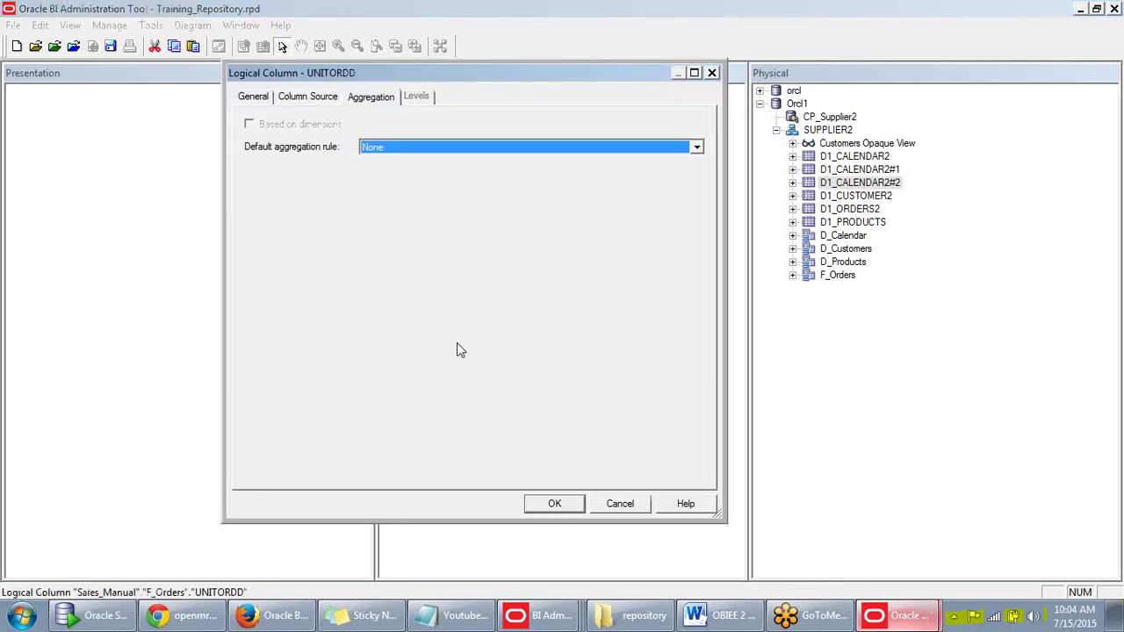
click(599, 146)
click(462, 173)
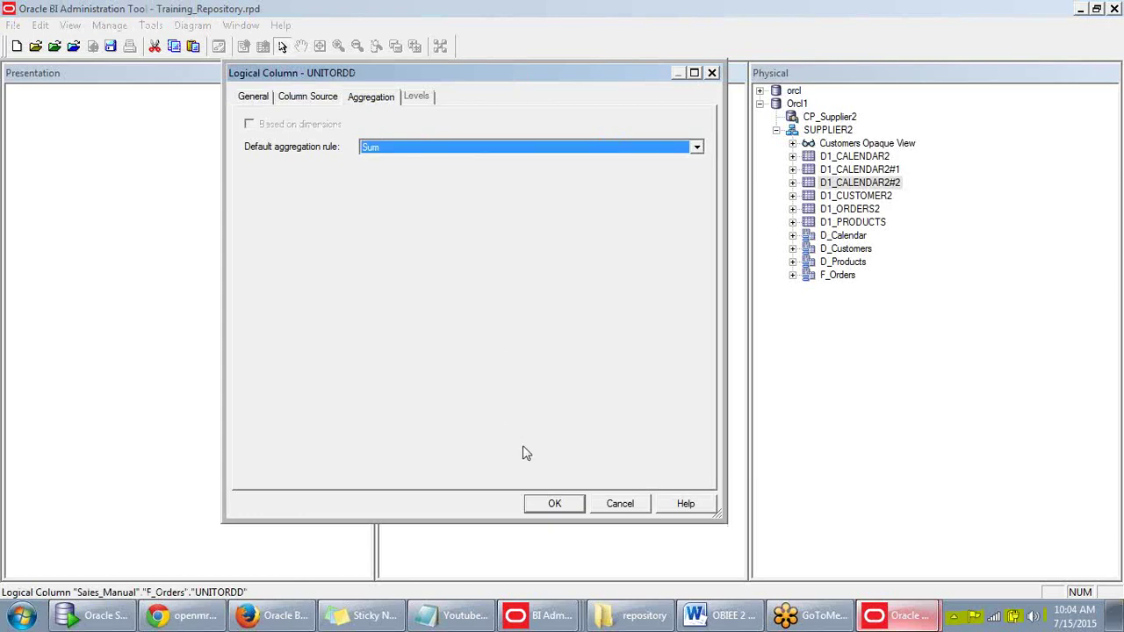
click(544, 503)
double_click(464, 381)
click(510, 148)
click(420, 176)
click(531, 503)
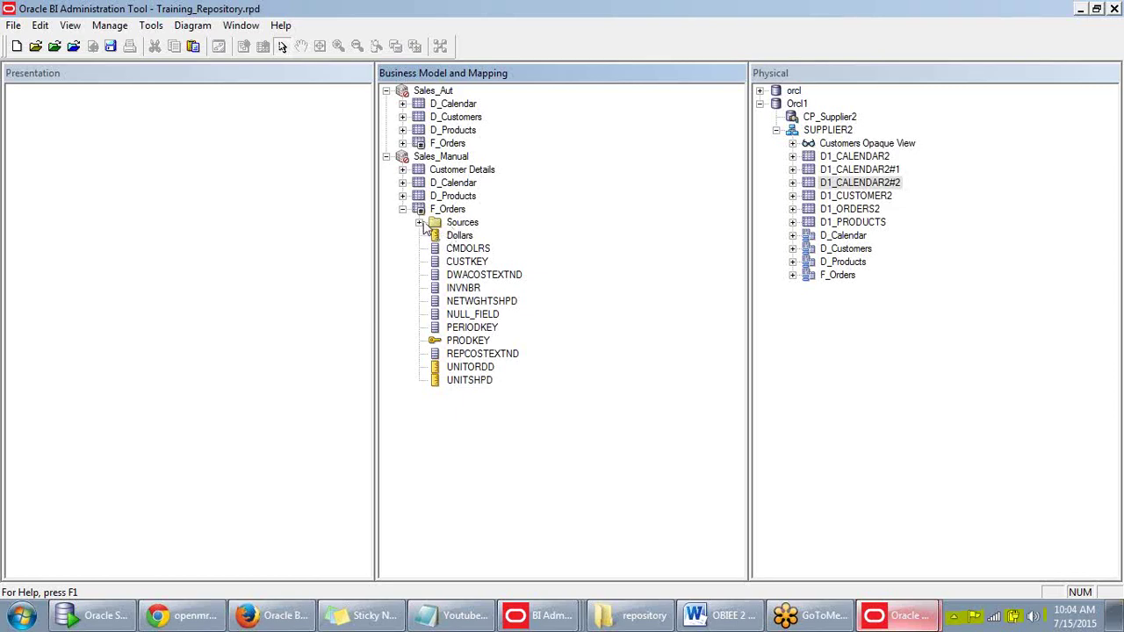
Create a new logical column in F_Orders and name it 'Pending Orders', fixing the capitalisation.
right_click(446, 211)
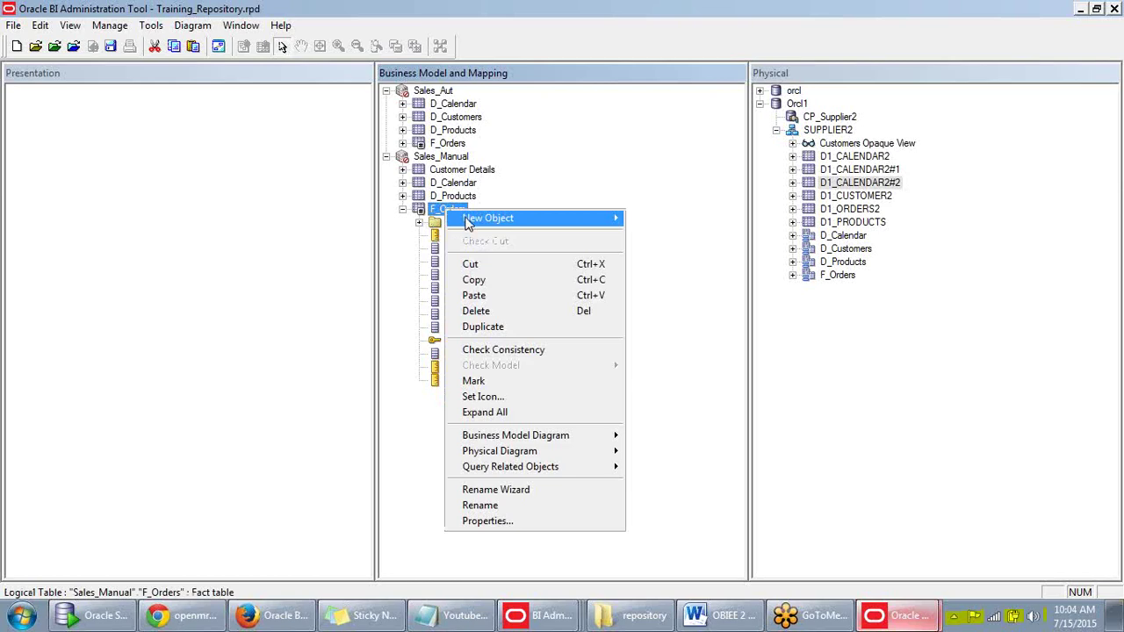
mouse_move(468, 224)
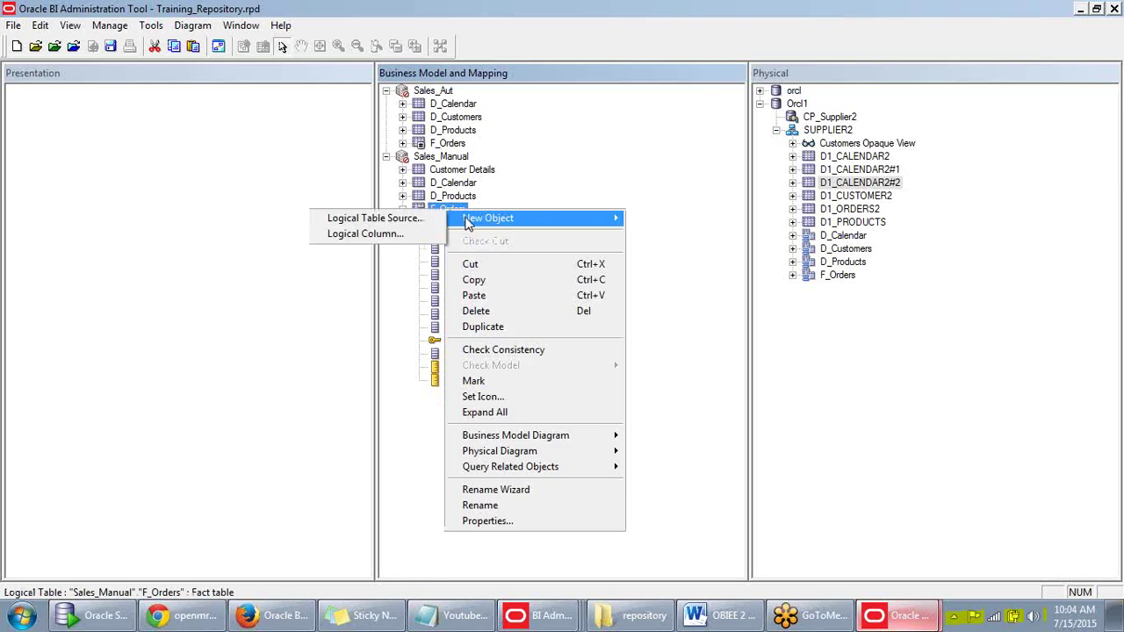
click(383, 239)
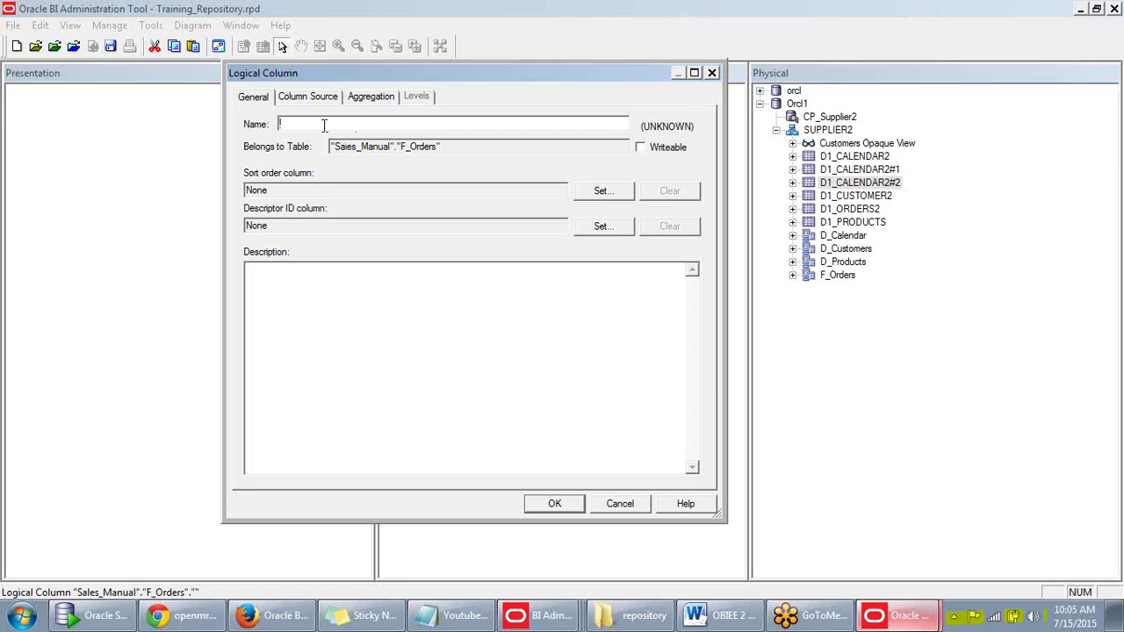
text(Pending)
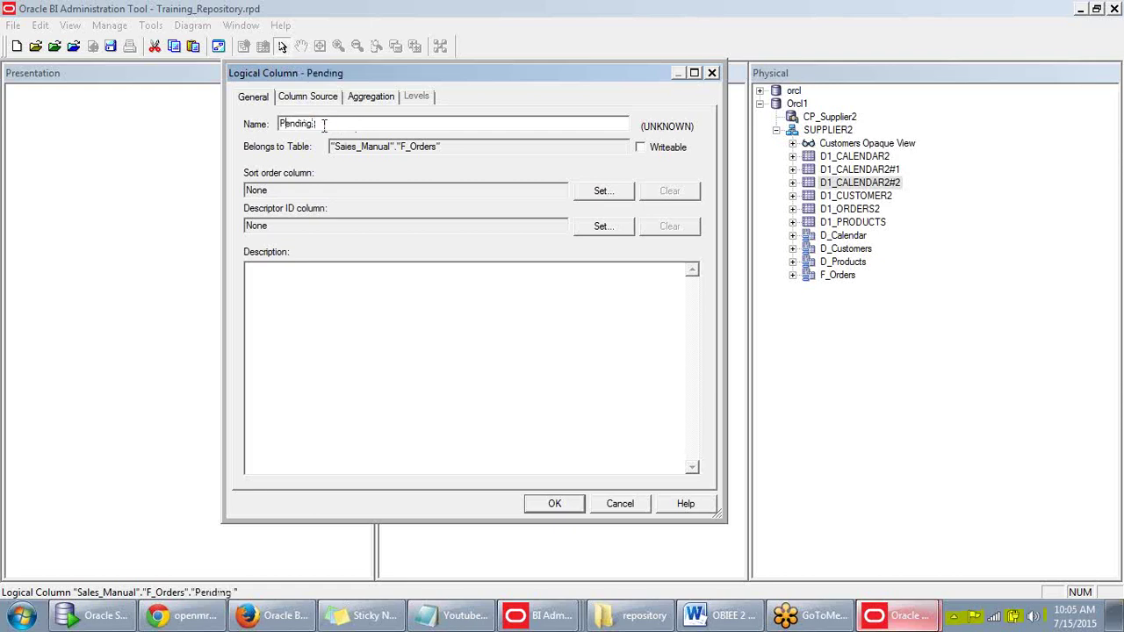
text( ORders)
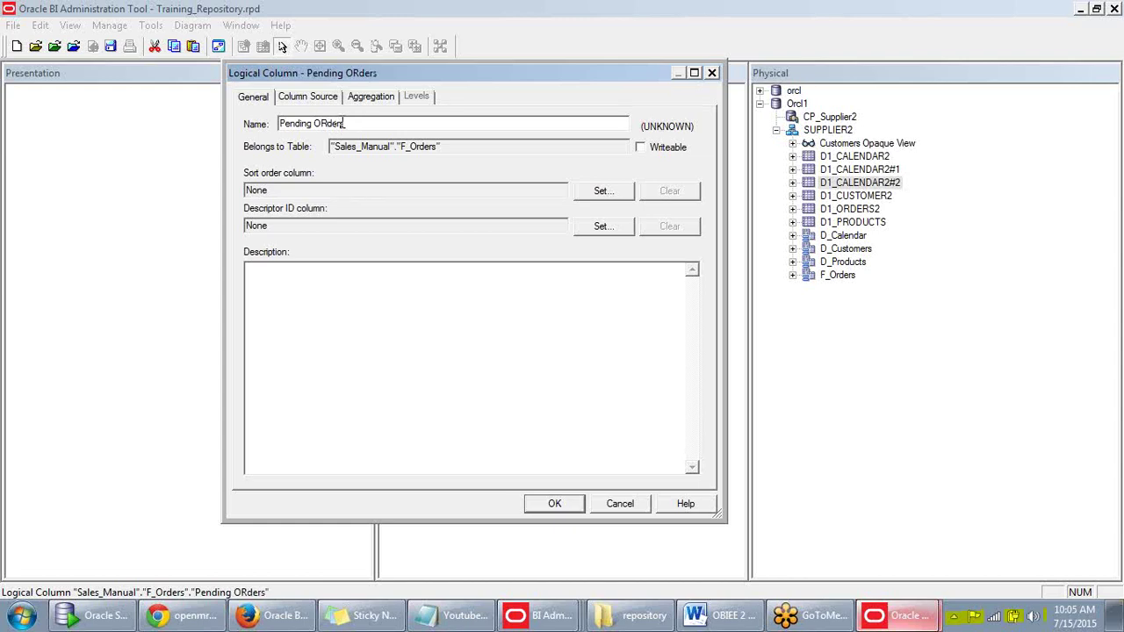
click(323, 123)
key(BackSpace)
text(r)
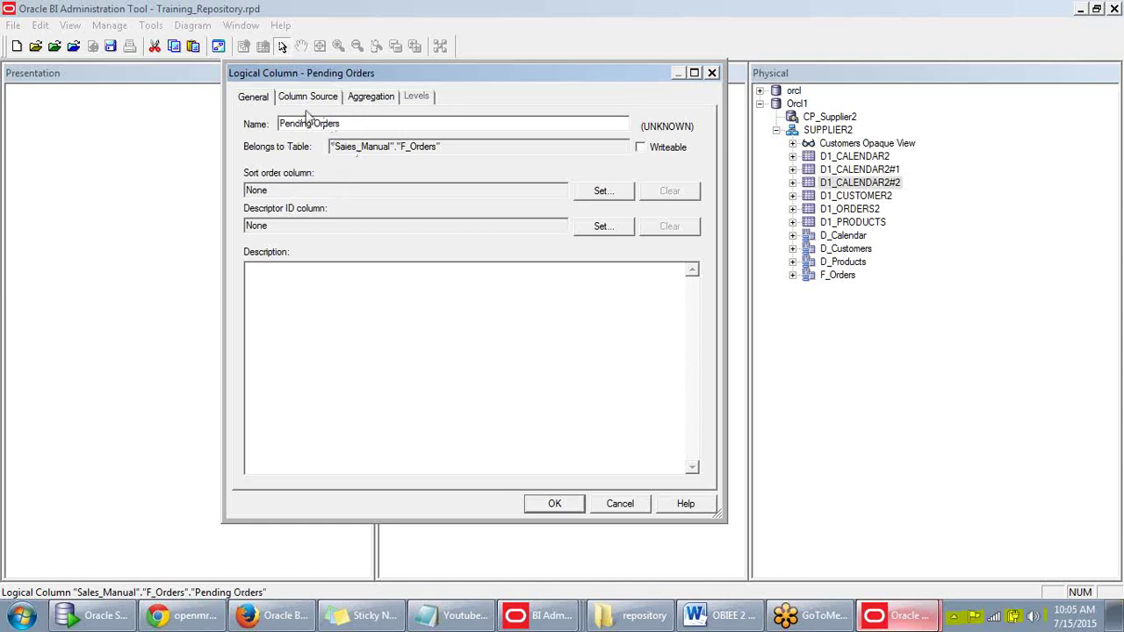
Uncheck Show all logical sources, choose derived from an expression, and launch Expression Builder.
click(310, 99)
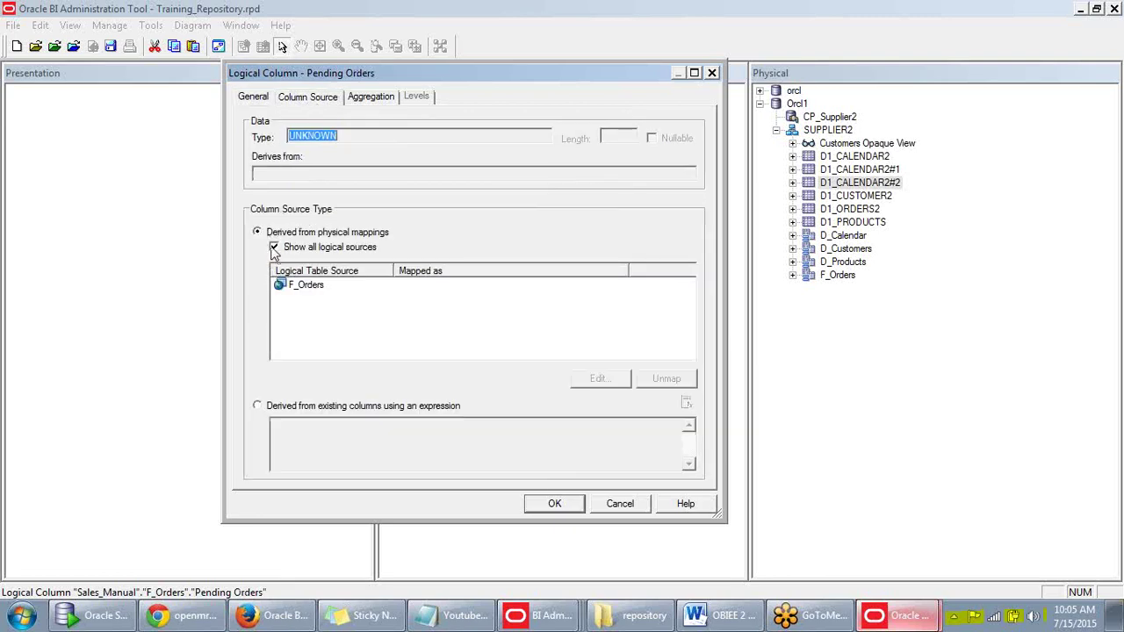
click(274, 248)
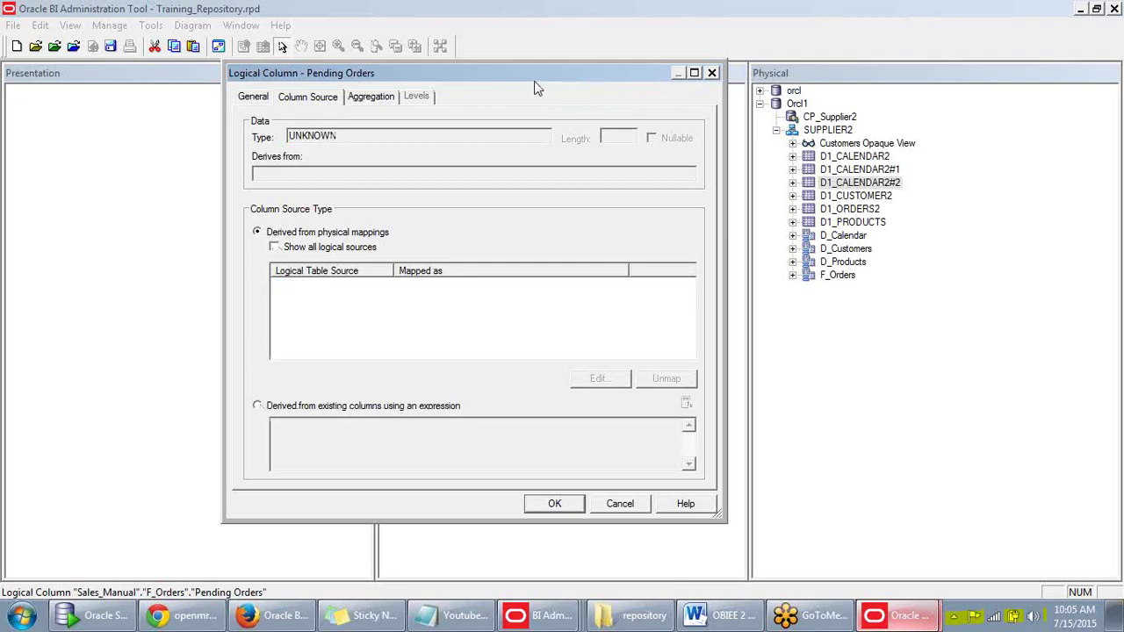
drag(536, 75, 882, 72)
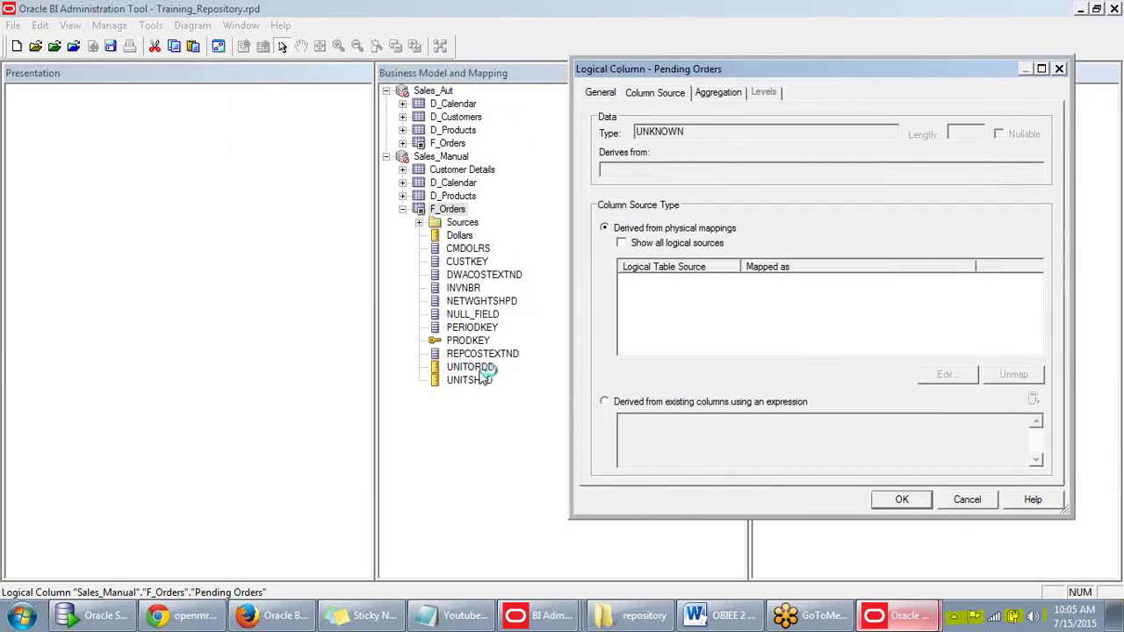
drag(794, 69, 681, 62)
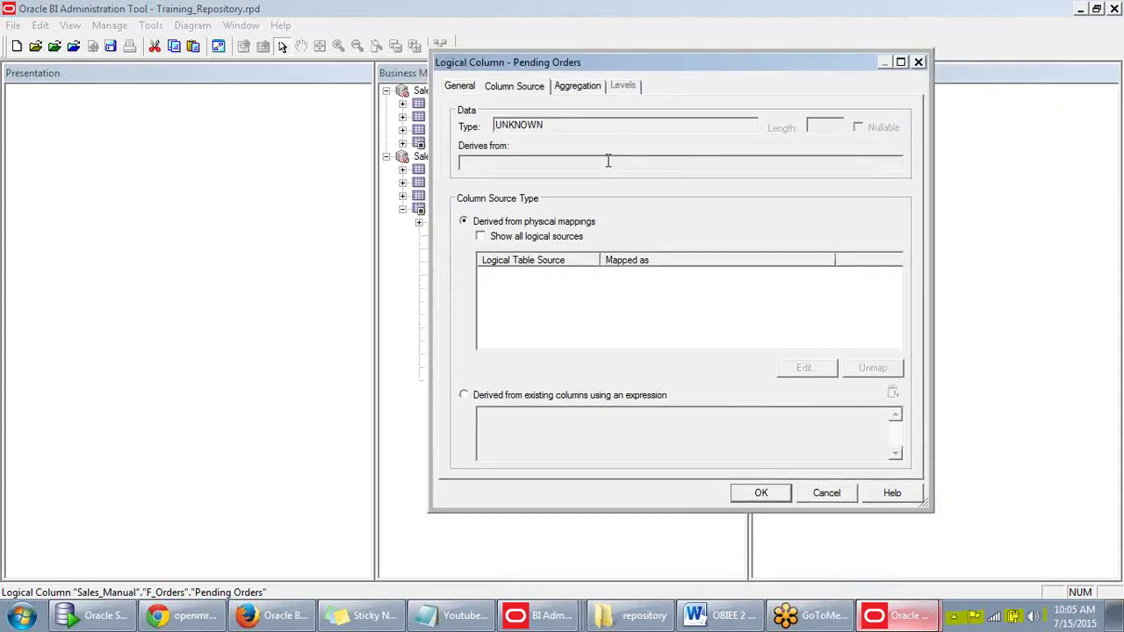
click(464, 395)
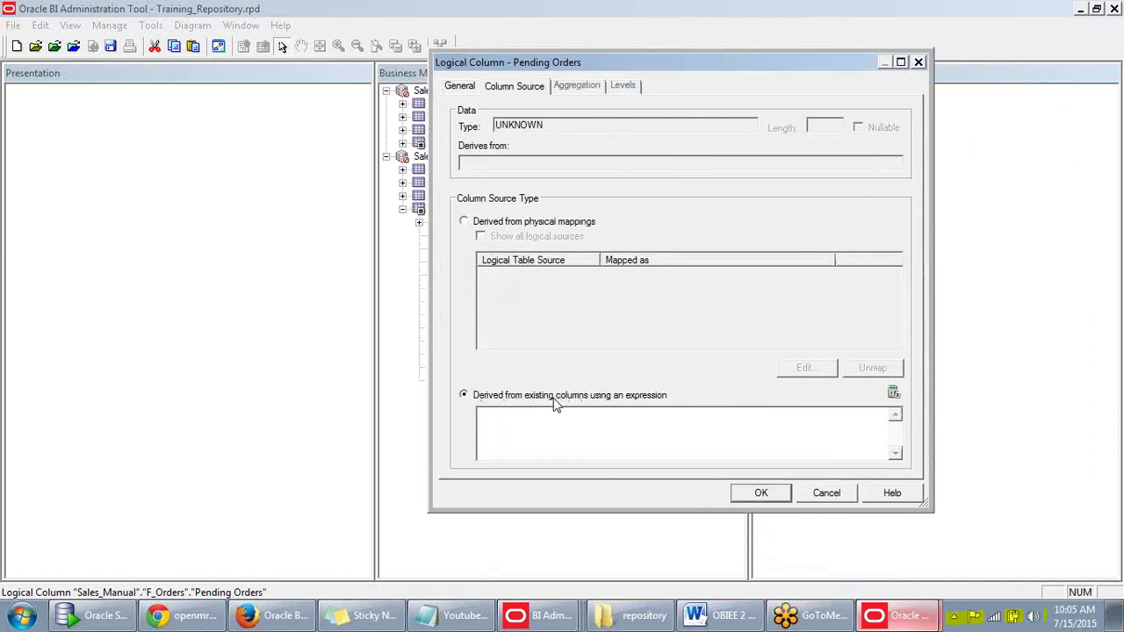
click(892, 394)
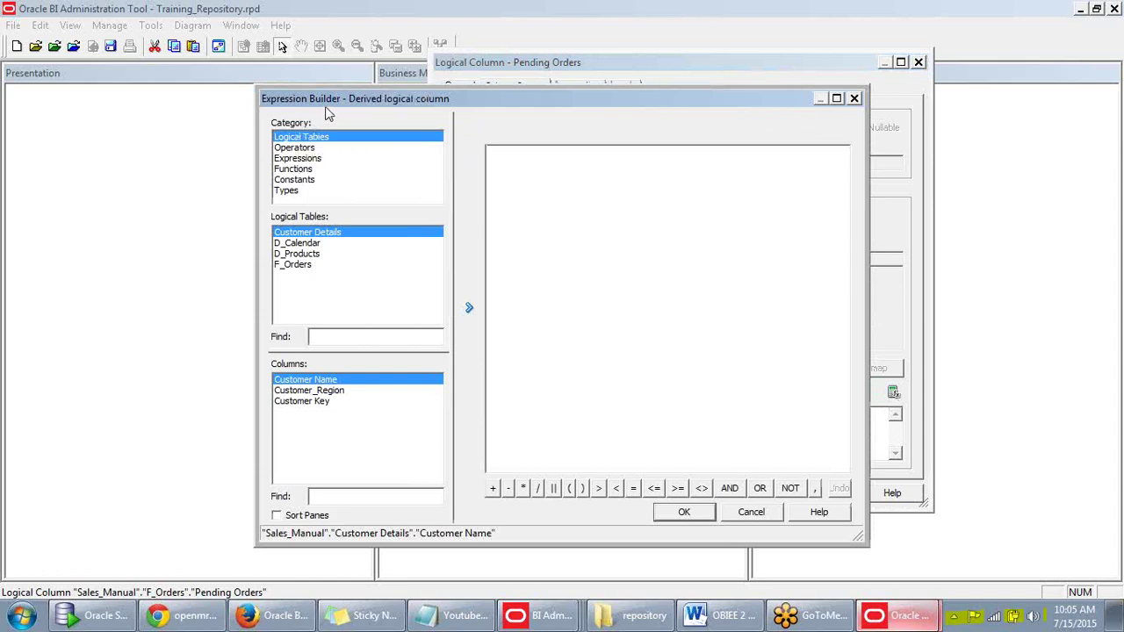
Build the expression F_Orders.UNITORDD - UNITSHPD in Expression Builder and accept it.
drag(325, 106, 331, 95)
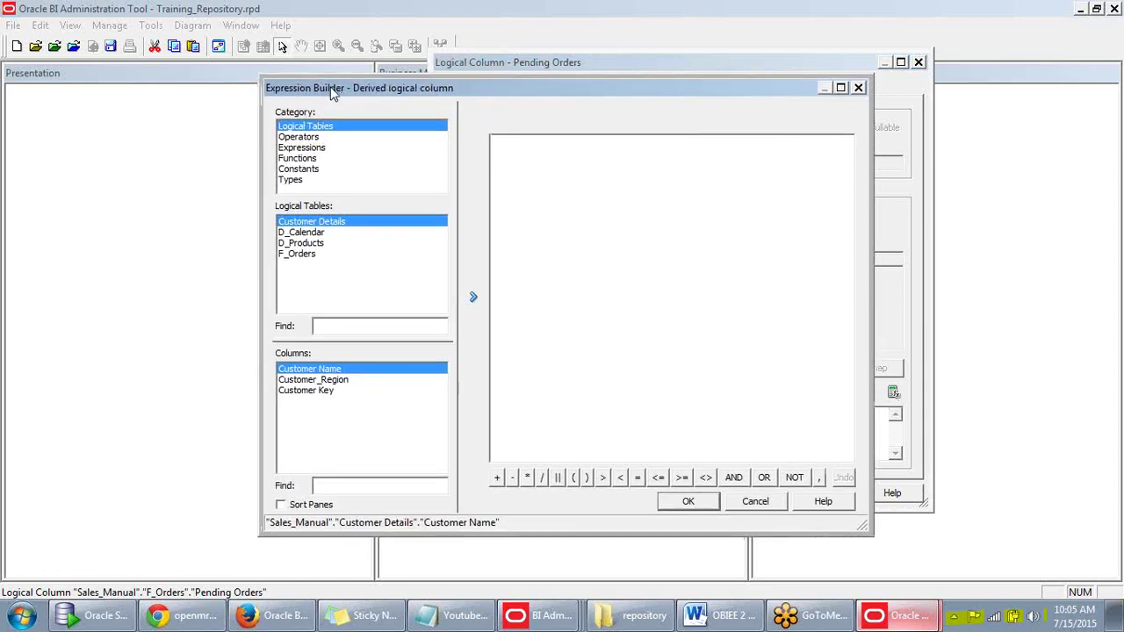
click(311, 138)
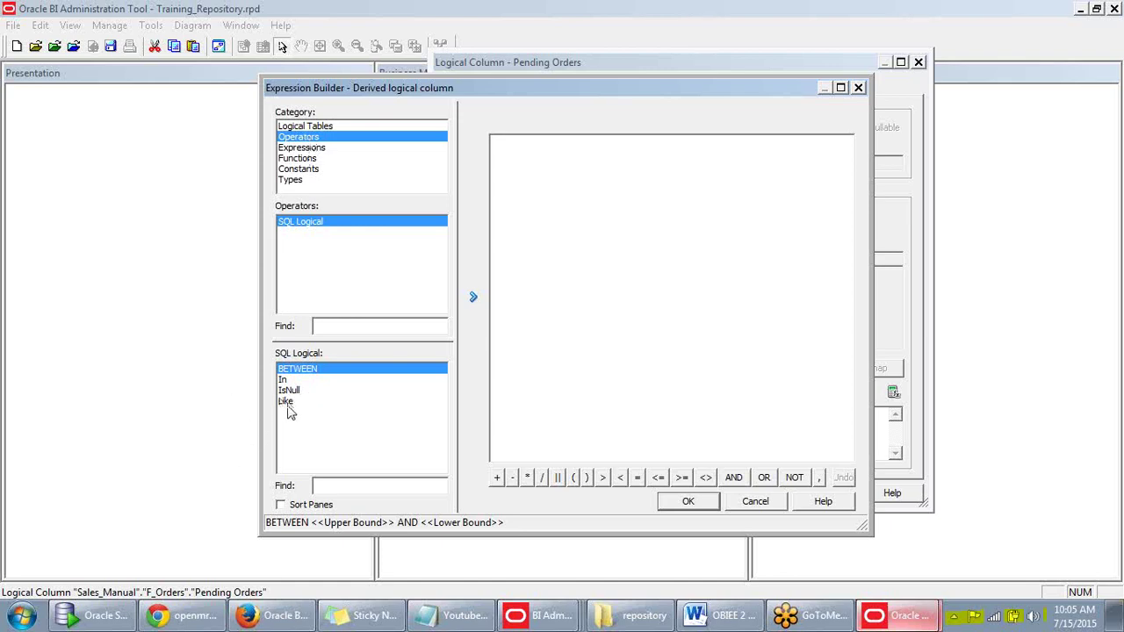
click(330, 129)
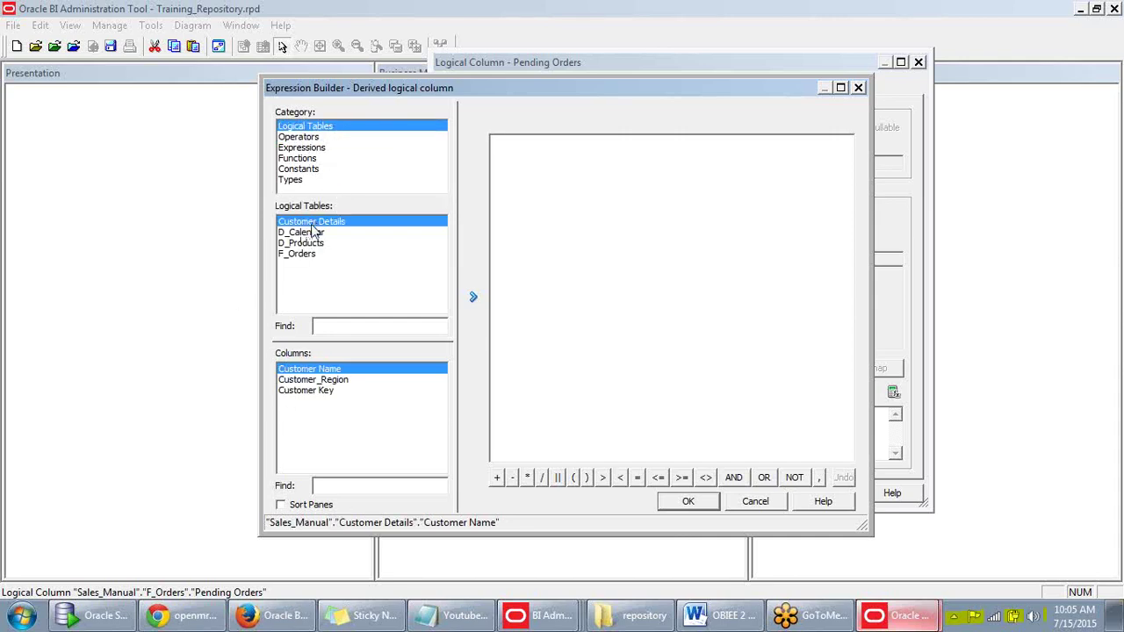
click(312, 255)
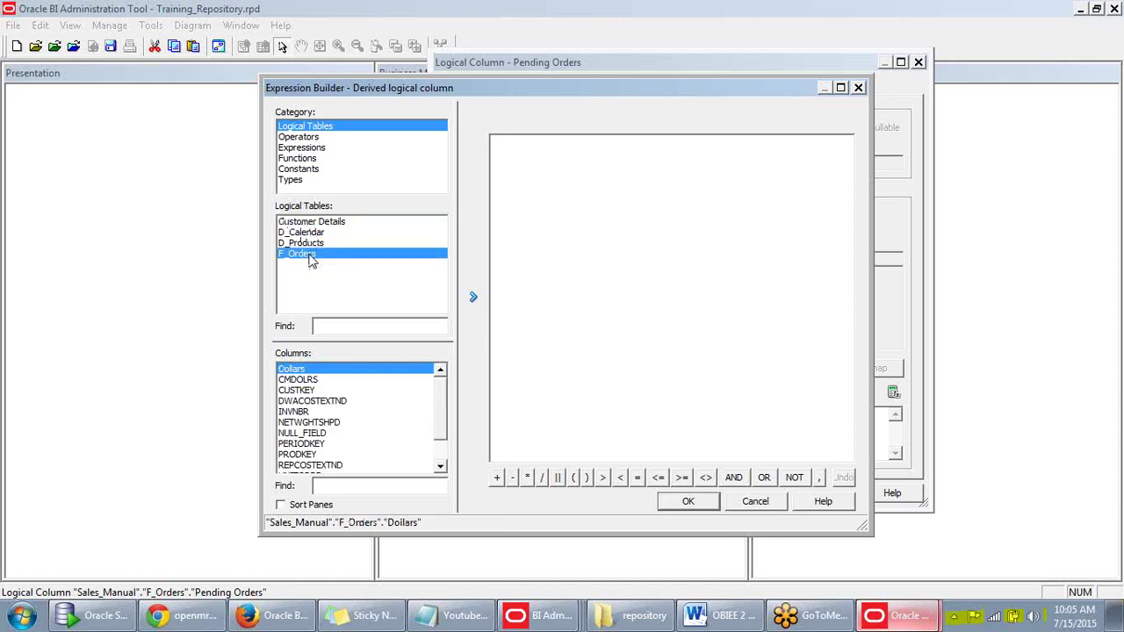
scroll(443, 394, down, 3)
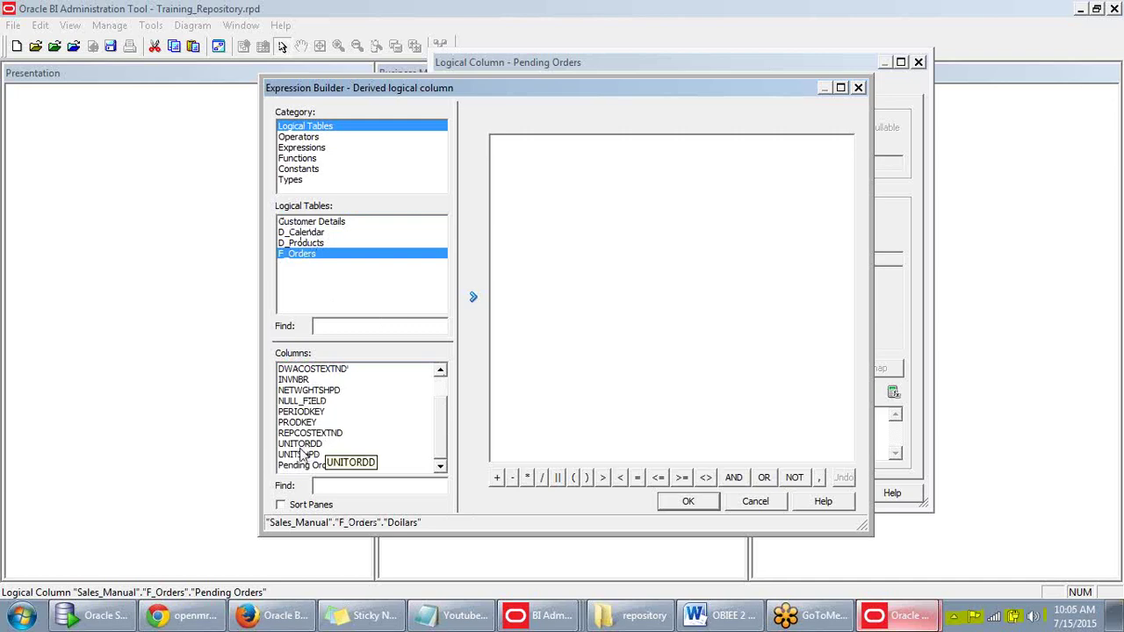
click(303, 444)
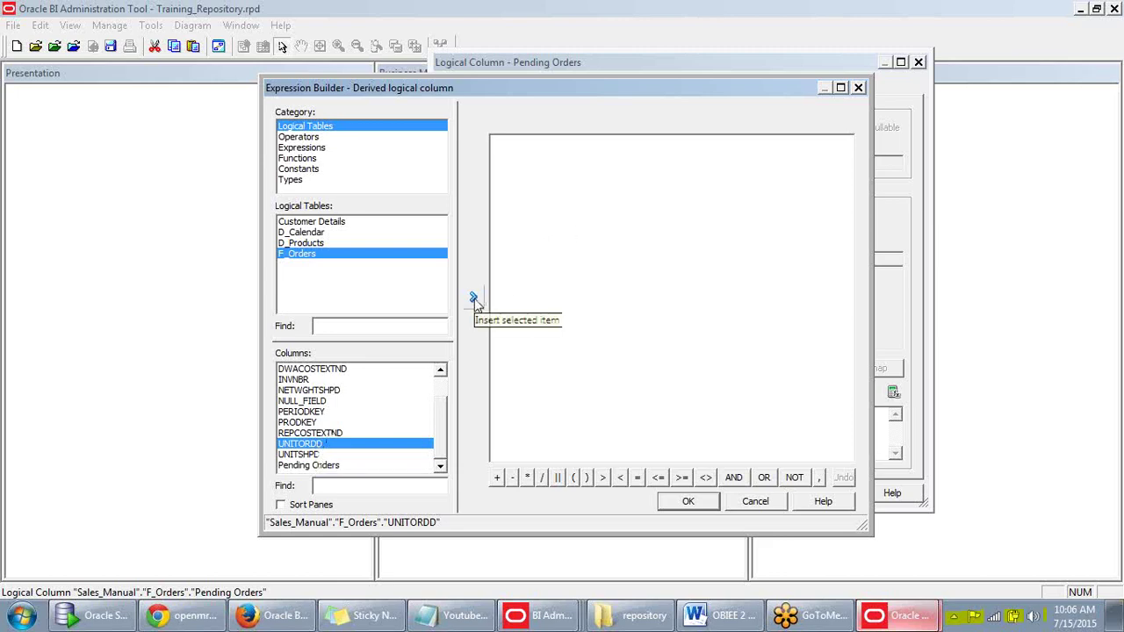
click(473, 300)
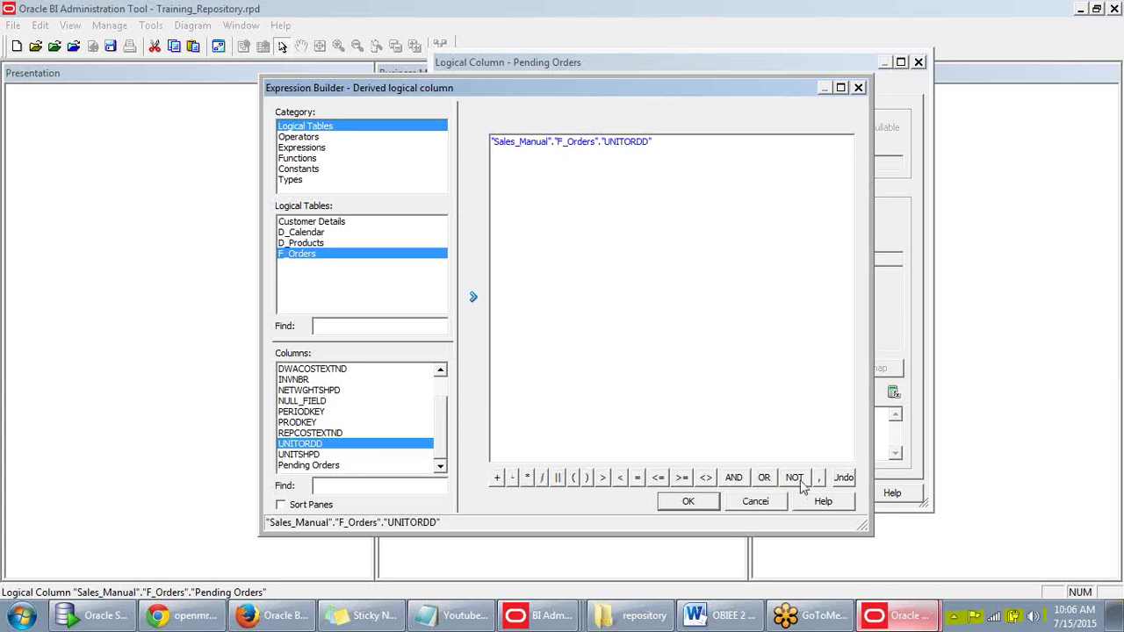
click(513, 477)
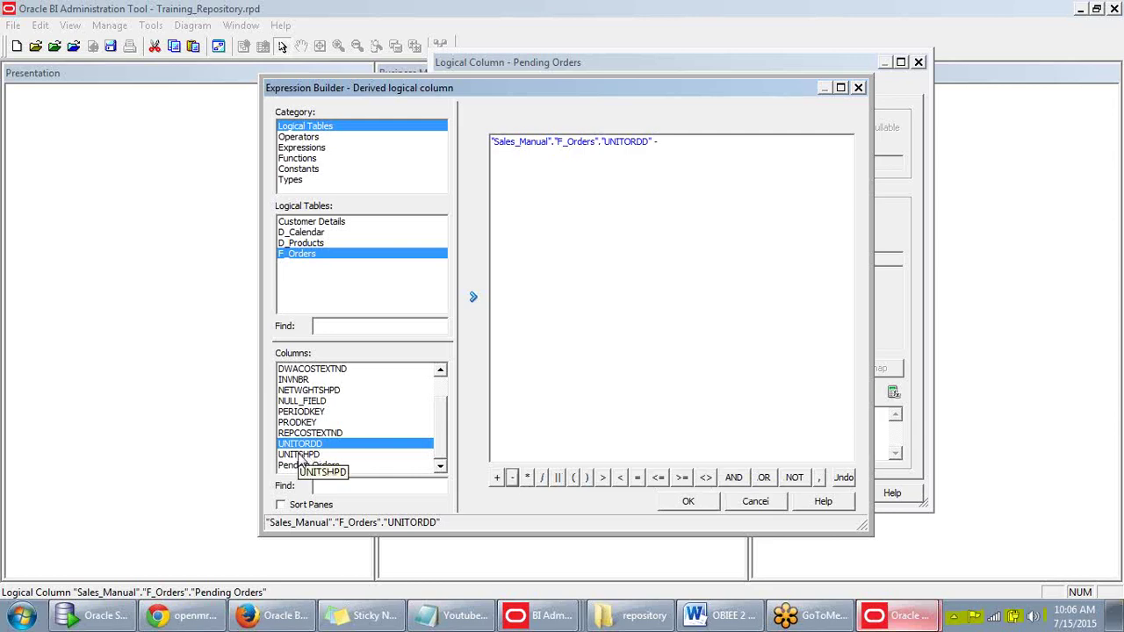
double_click(299, 456)
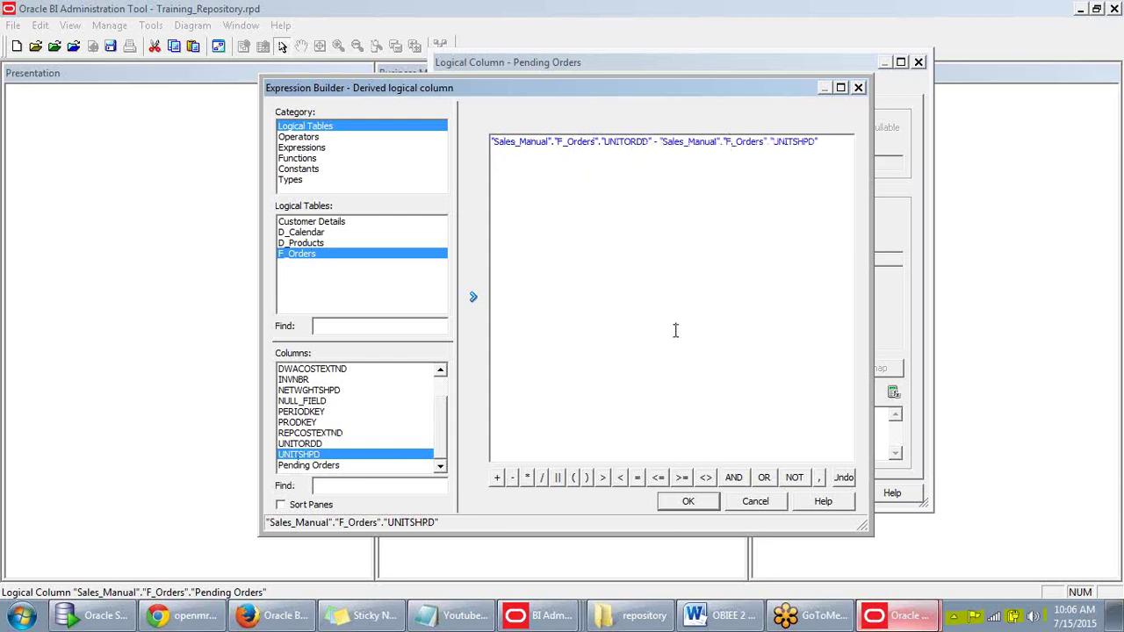
click(681, 508)
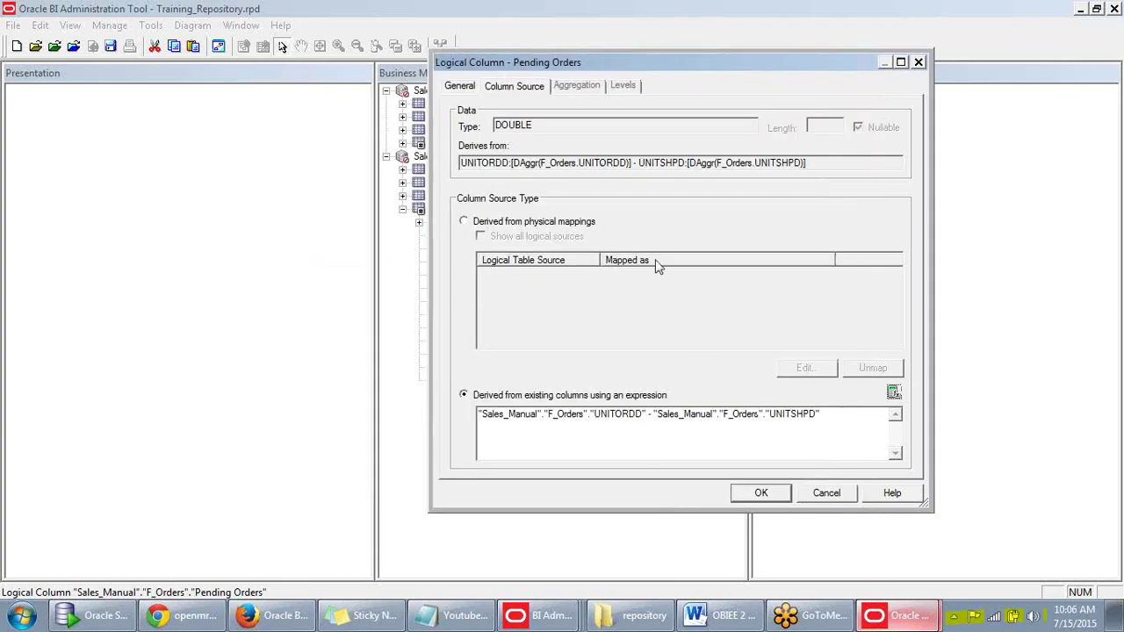
Save the Pending Orders column and switch to the online repository window.
click(760, 492)
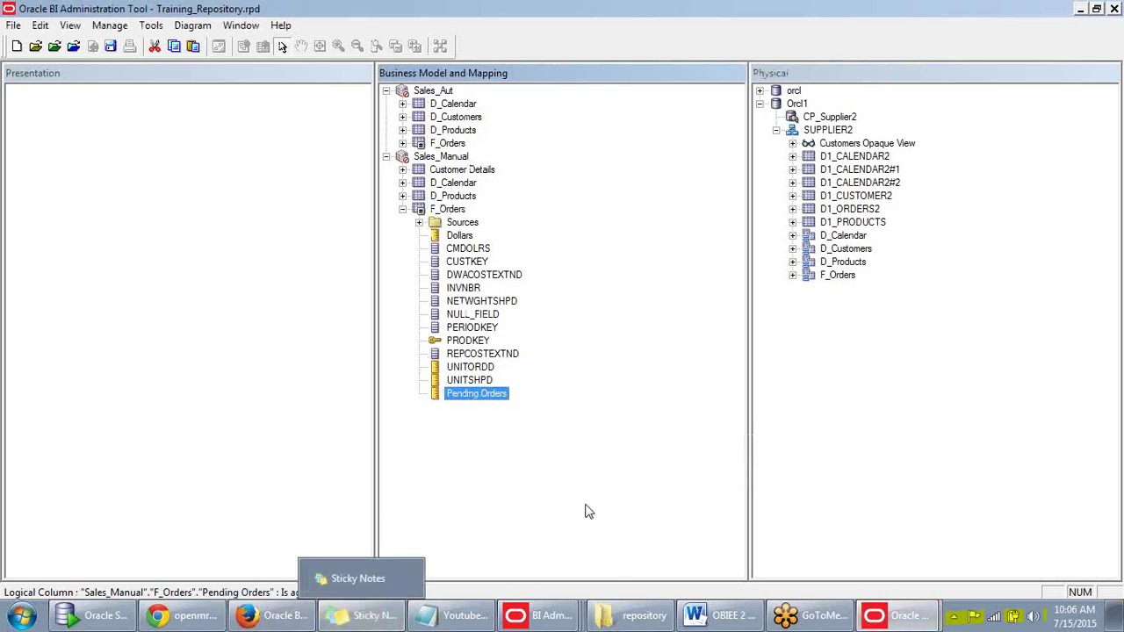
click(603, 474)
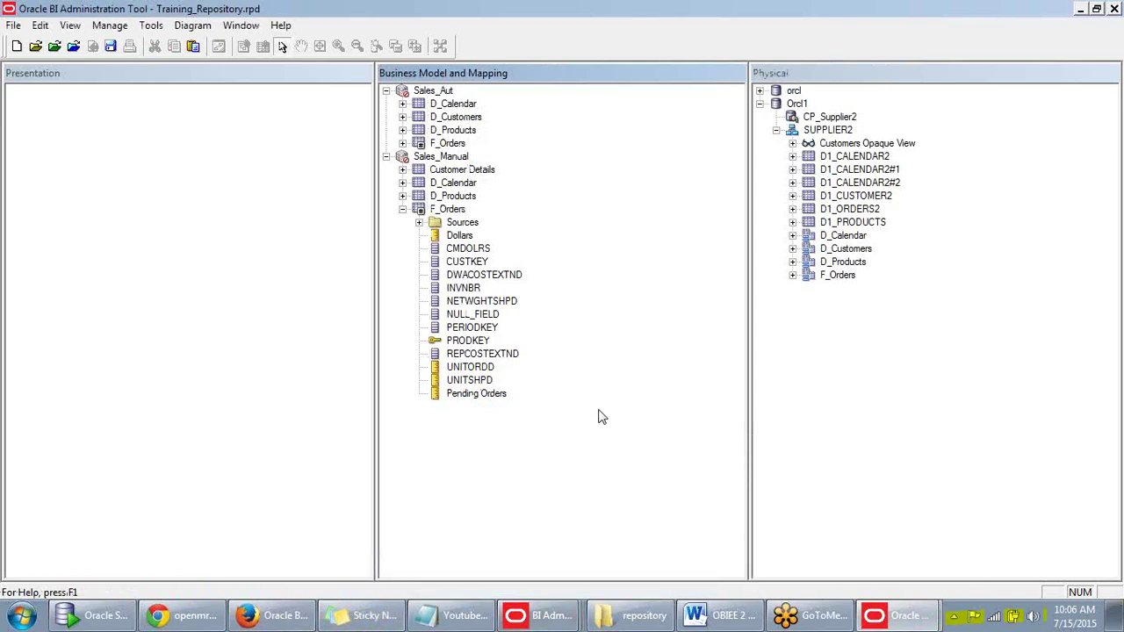
click(895, 614)
Check out all objects in the online coreapplication repository so columns can be edited.
click(847, 574)
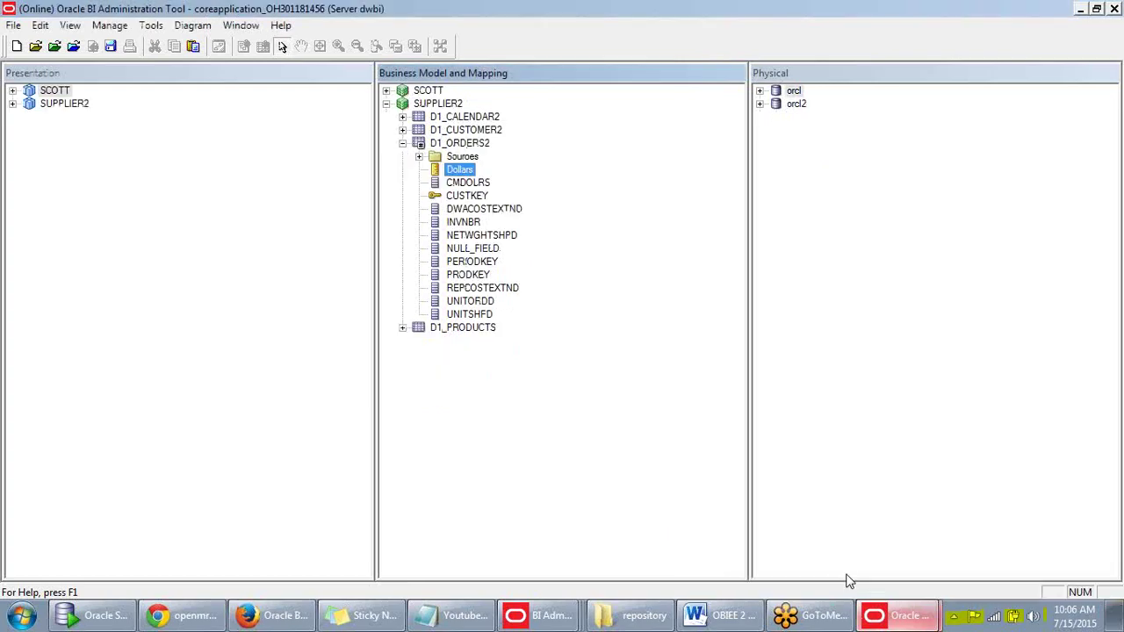
double_click(454, 301)
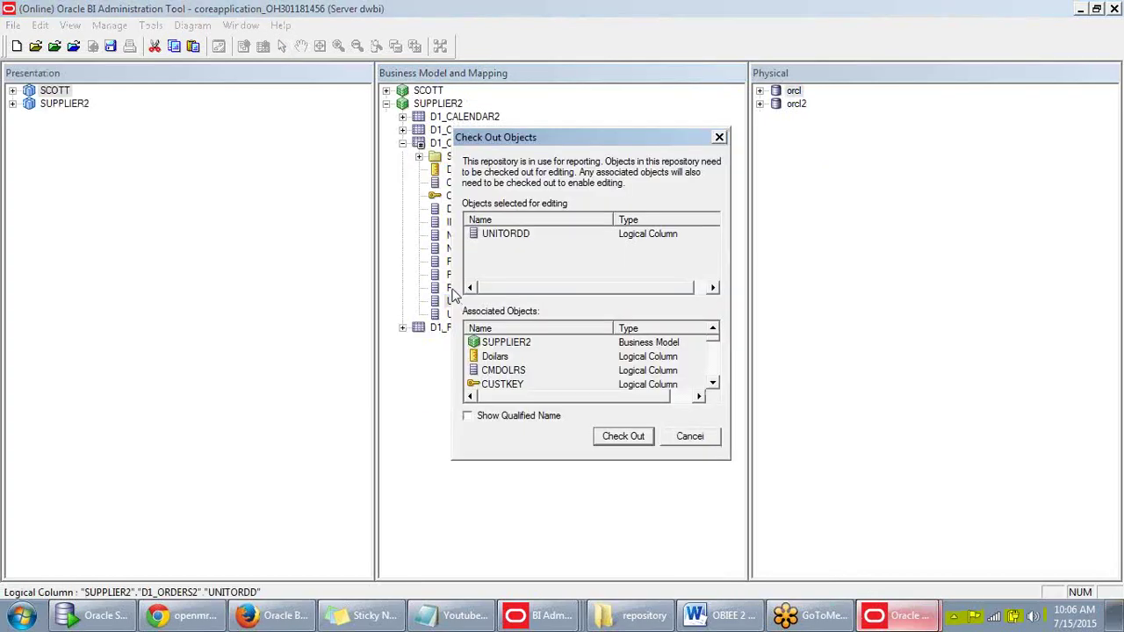
click(617, 435)
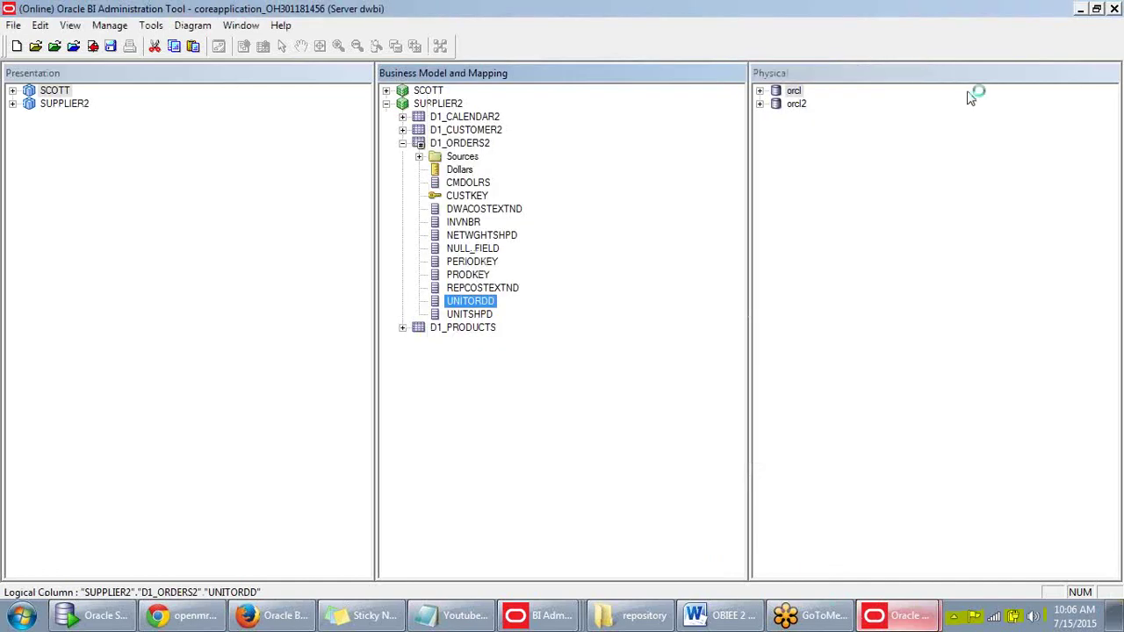
click(918, 61)
click(13, 24)
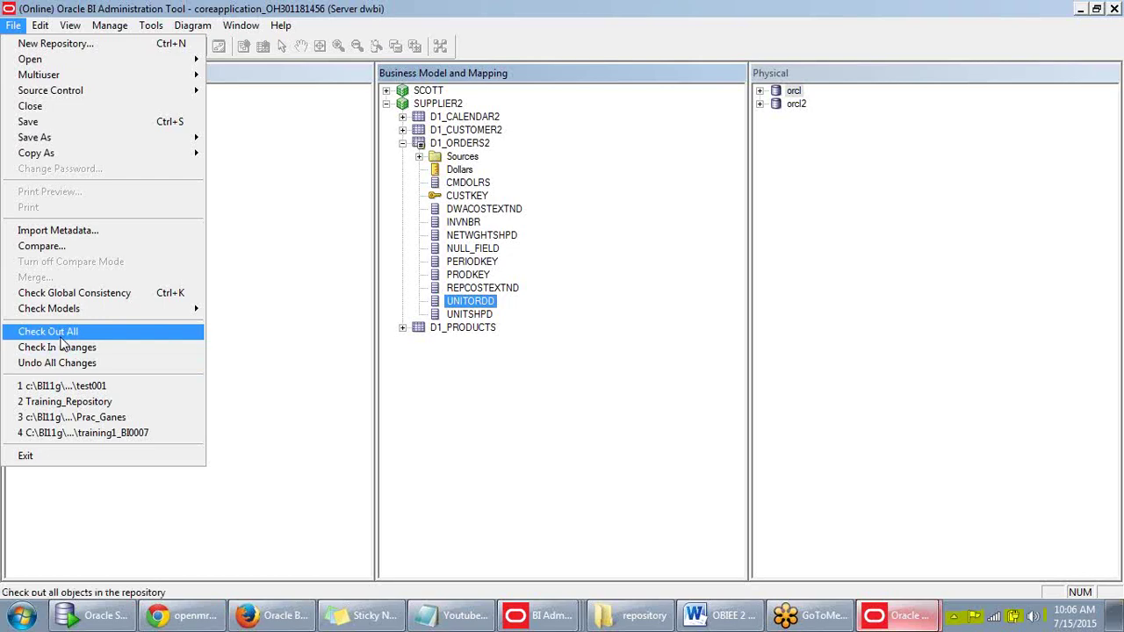
click(60, 333)
Set the default aggregation rule to Sum for both UNITORDD and UNITSHPD.
double_click(471, 302)
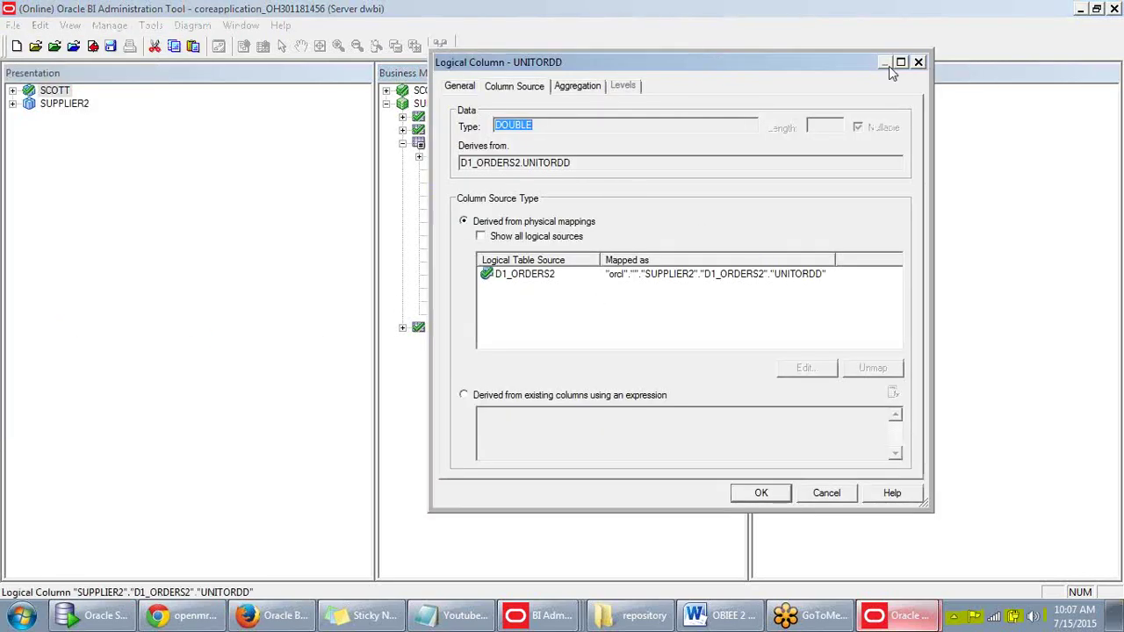
click(572, 86)
click(615, 136)
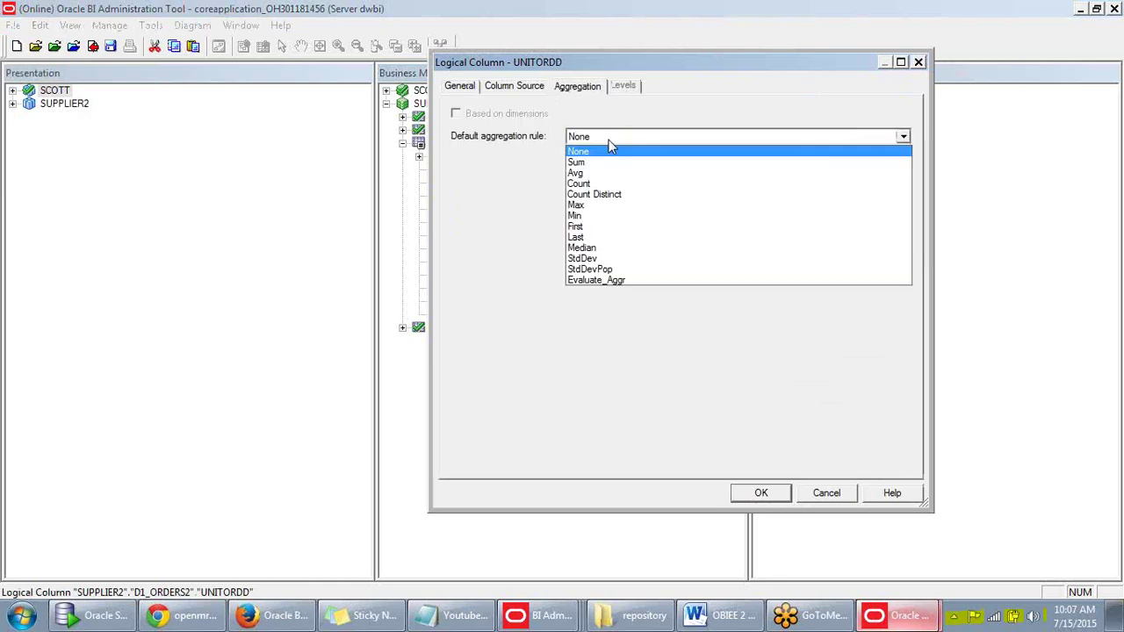
click(609, 161)
click(764, 496)
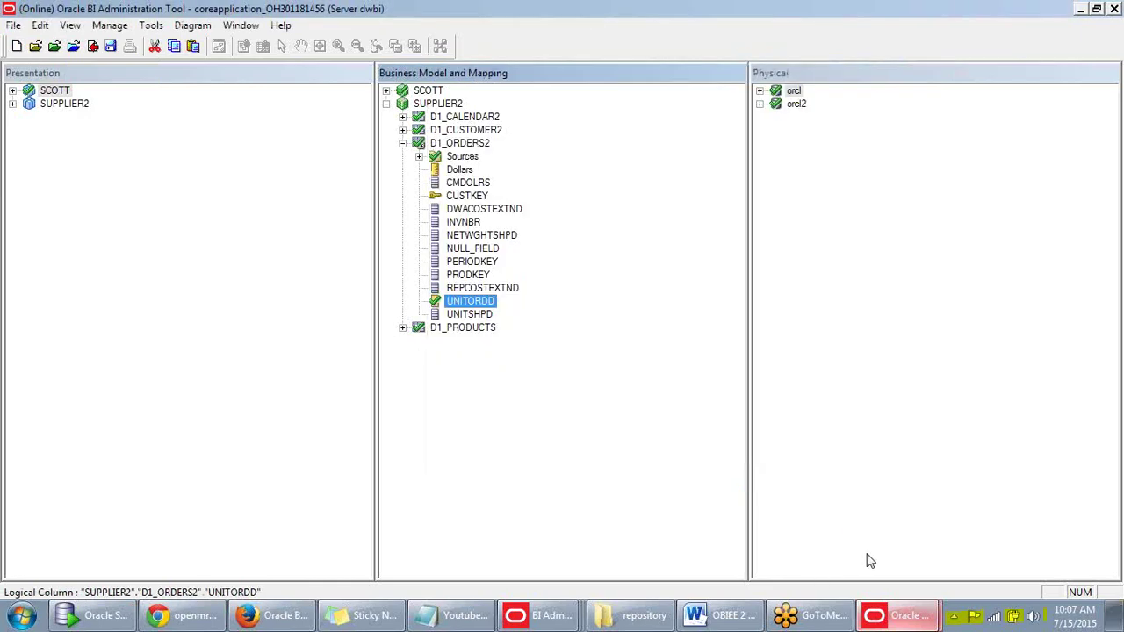
click(478, 316)
double_click(481, 316)
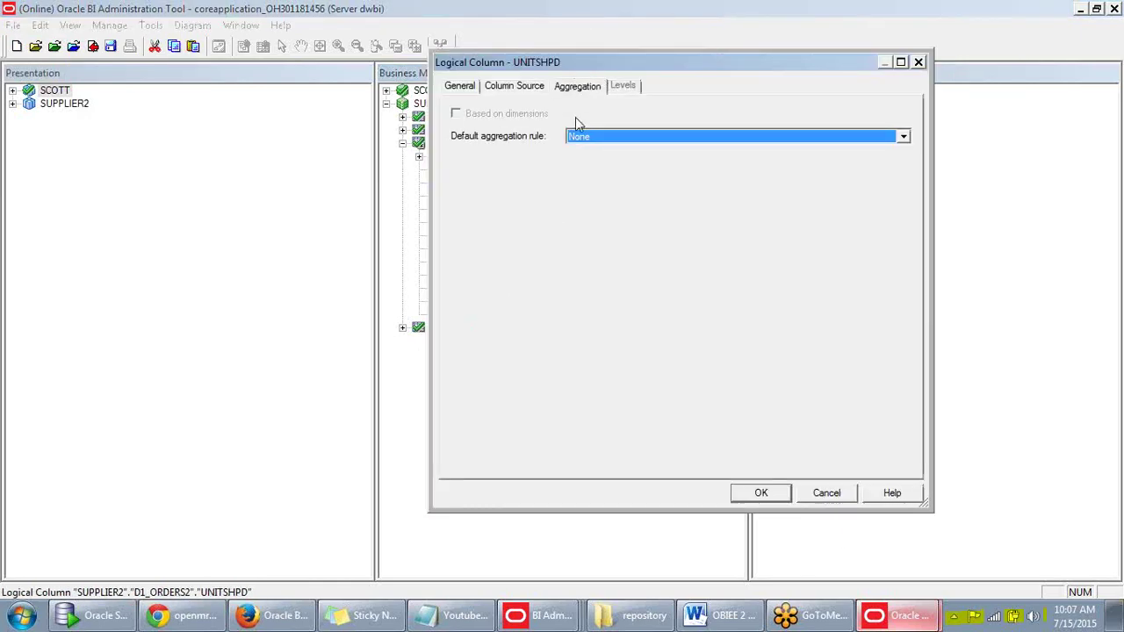
click(586, 136)
click(584, 161)
click(762, 492)
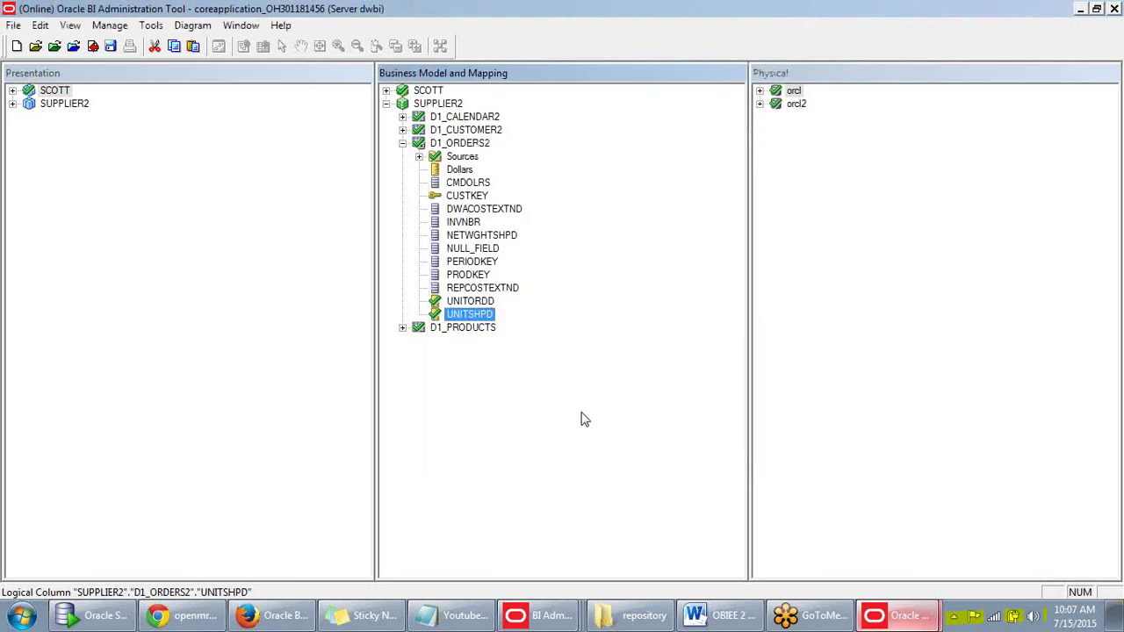
Create a logical column 'Pending Orders' in D1_ORDERS2 derived from an expression.
right_click(450, 145)
mouse_move(461, 155)
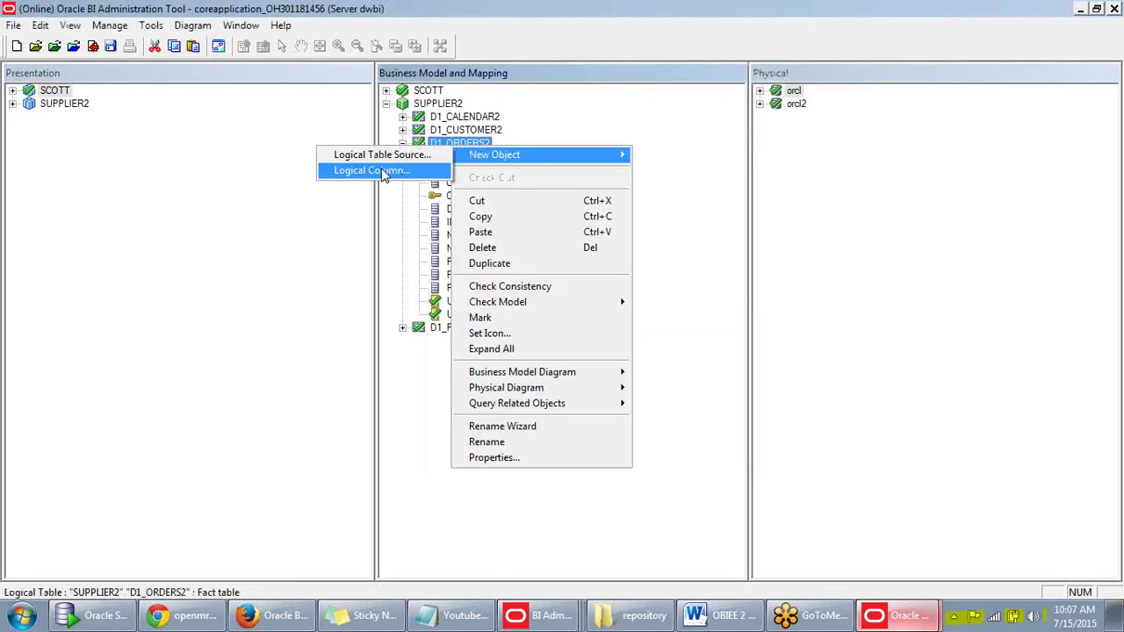
click(384, 173)
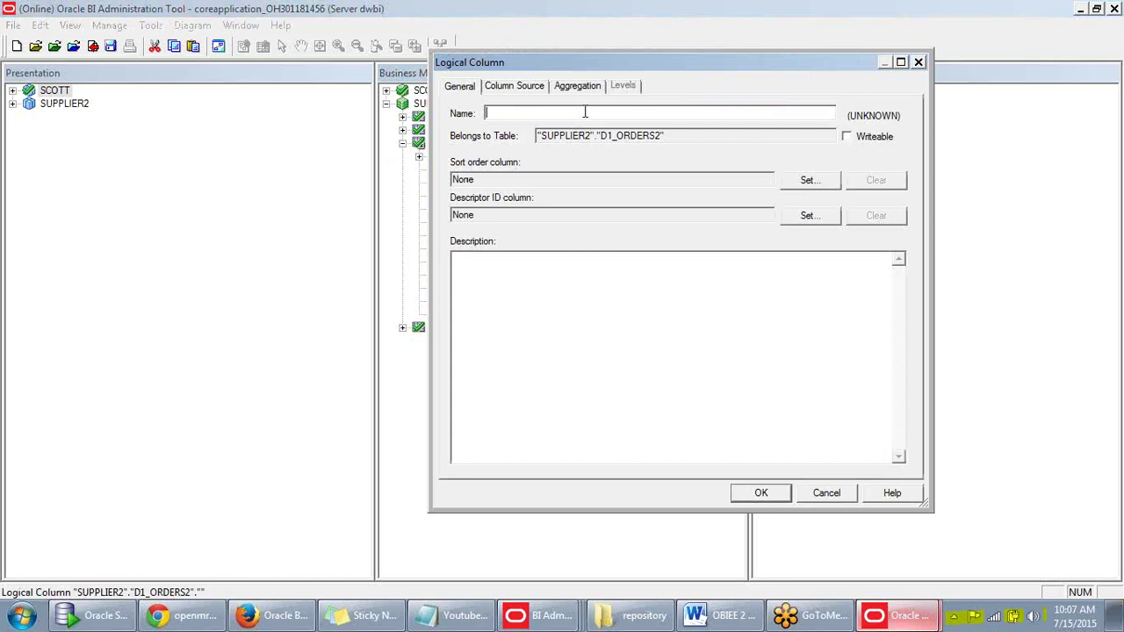
text(Pdending )
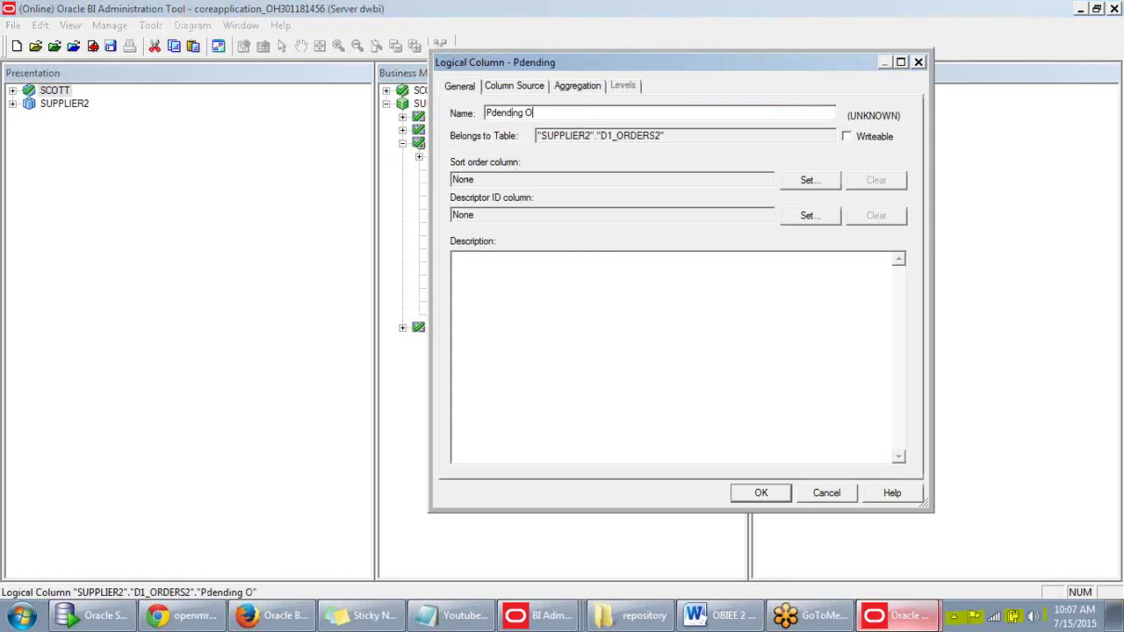
text(Orders)
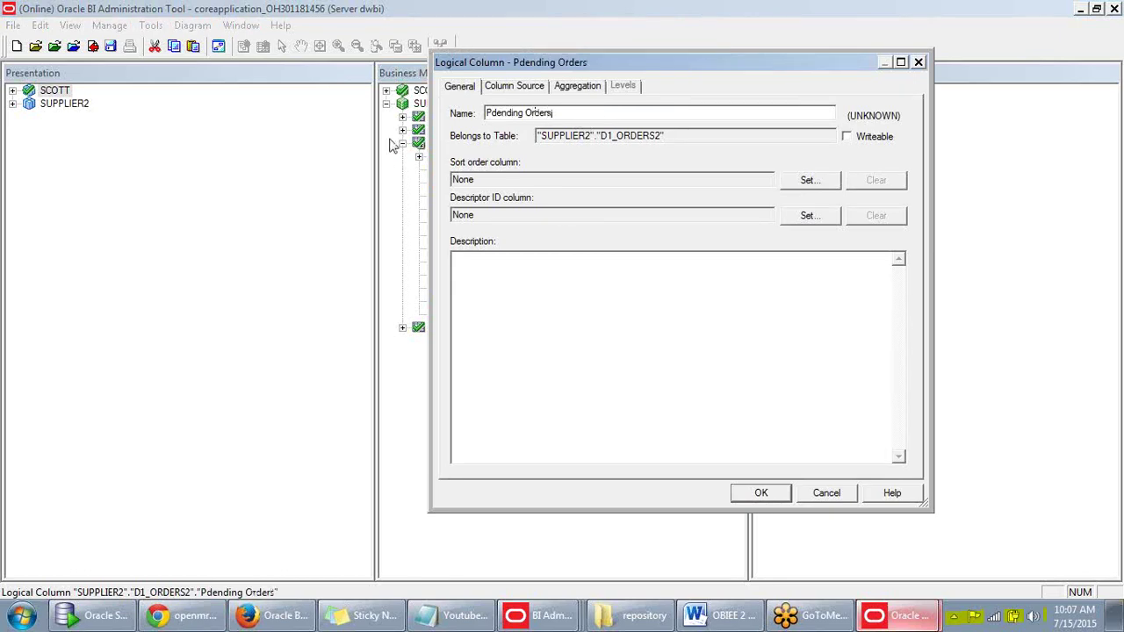
click(507, 113)
key(BackSpace)
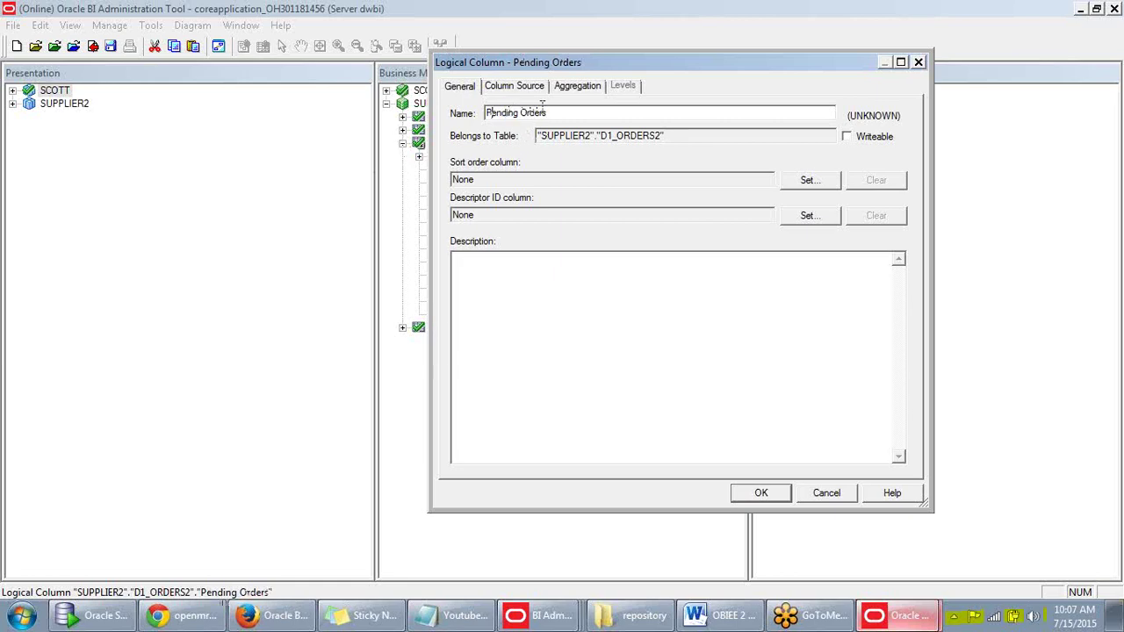
click(530, 95)
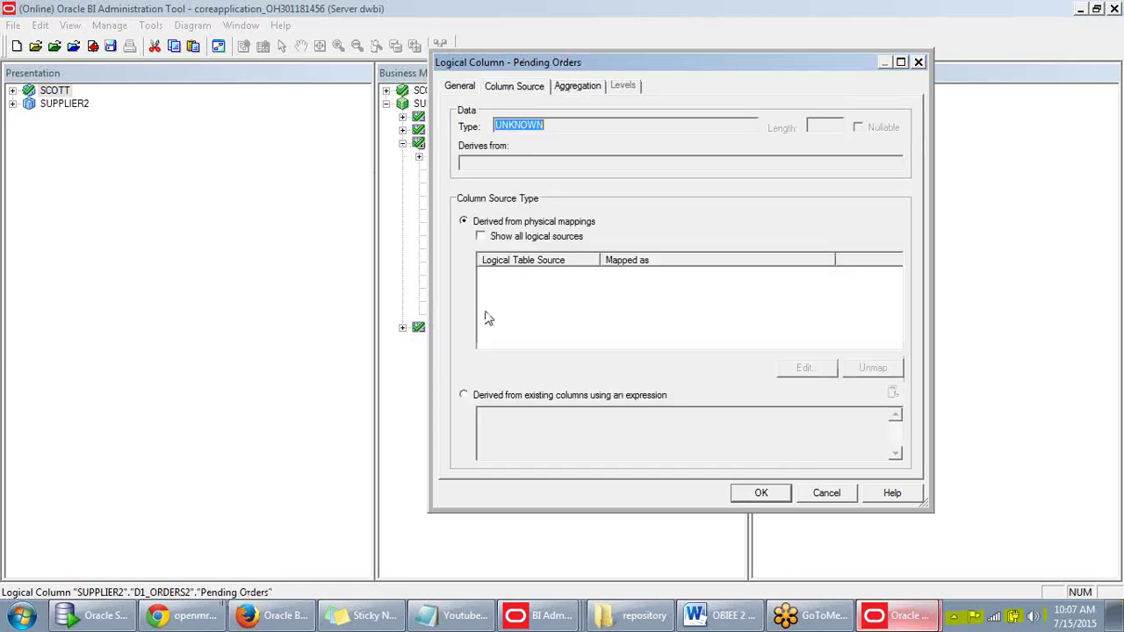
click(463, 395)
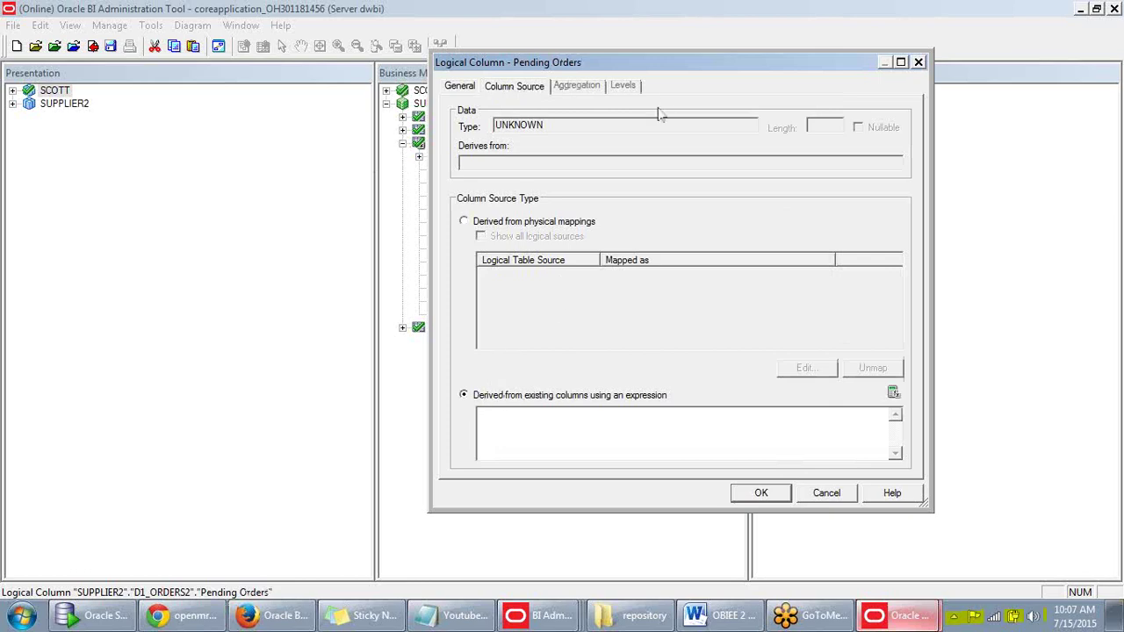
Build the expression UNITORDD - UNITSHPD in Expression Builder and save the column.
drag(681, 62, 649, 25)
click(862, 357)
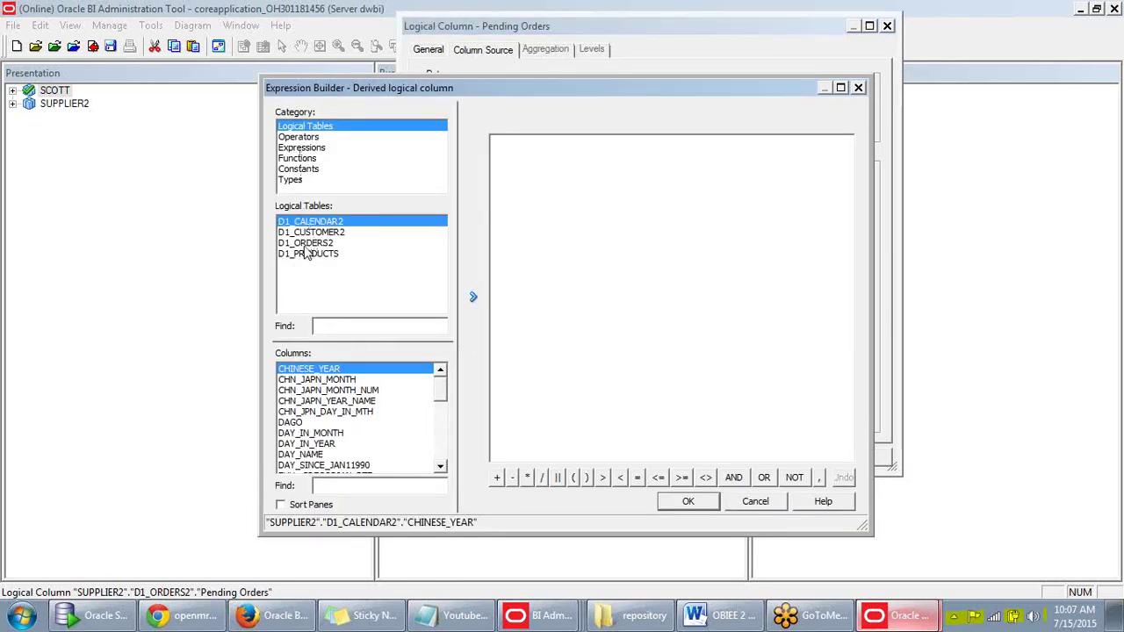
click(306, 243)
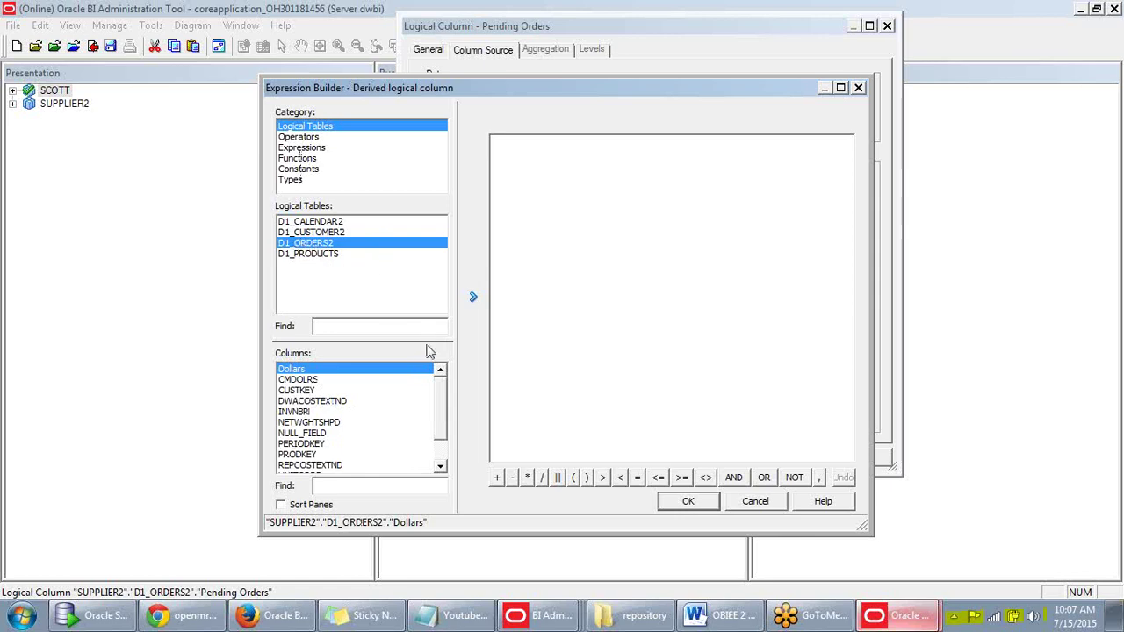
scroll(442, 395, down, 1)
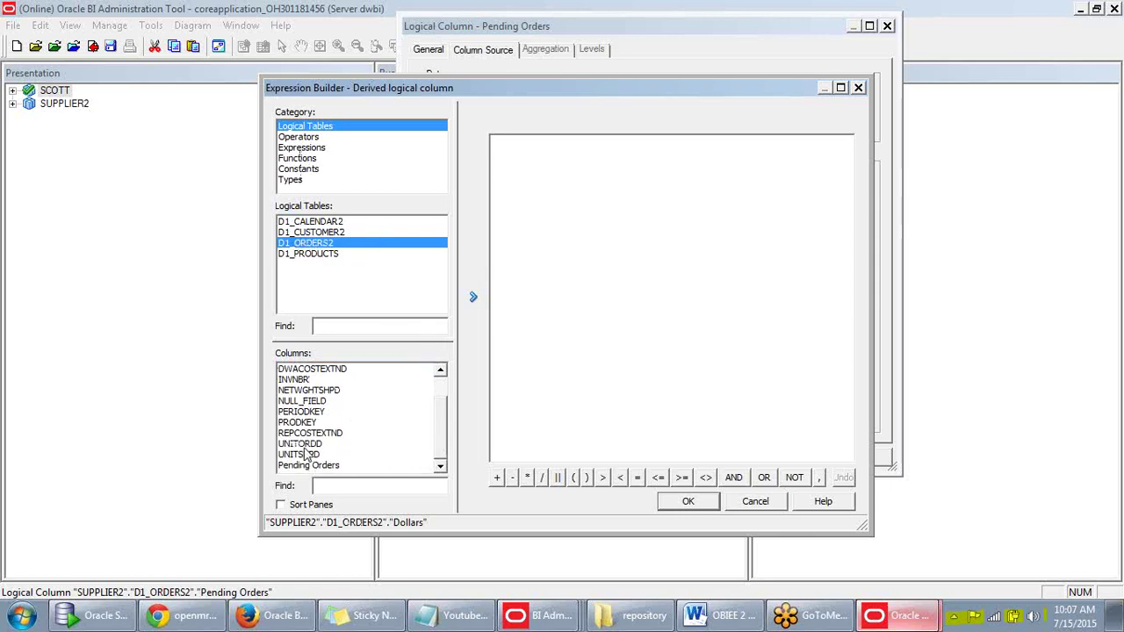
click(309, 444)
click(474, 301)
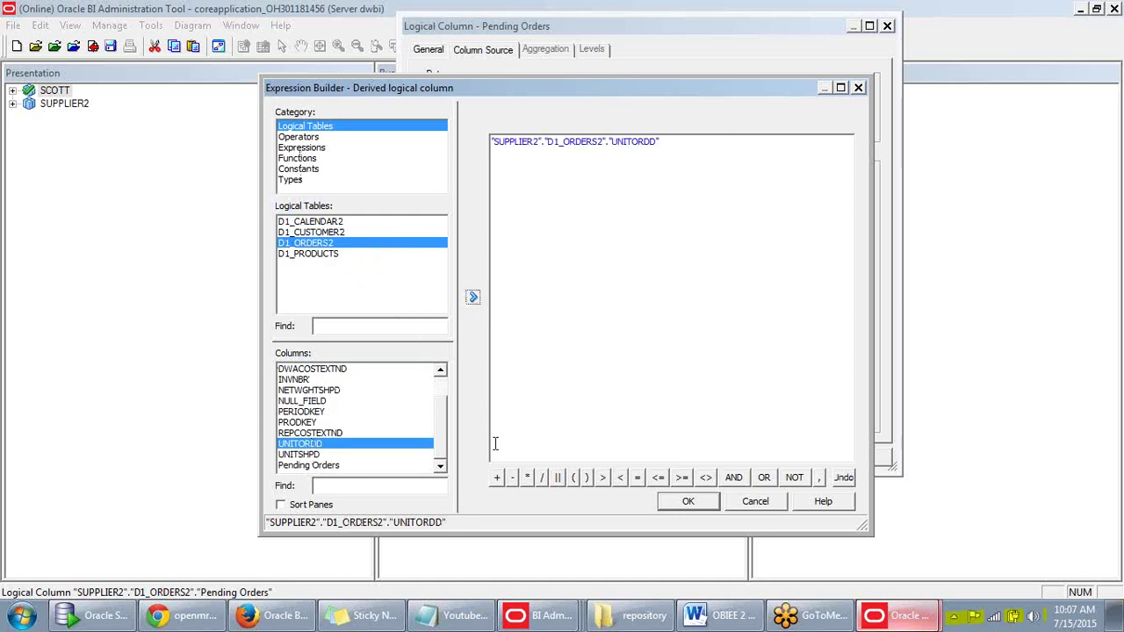
click(305, 455)
click(512, 477)
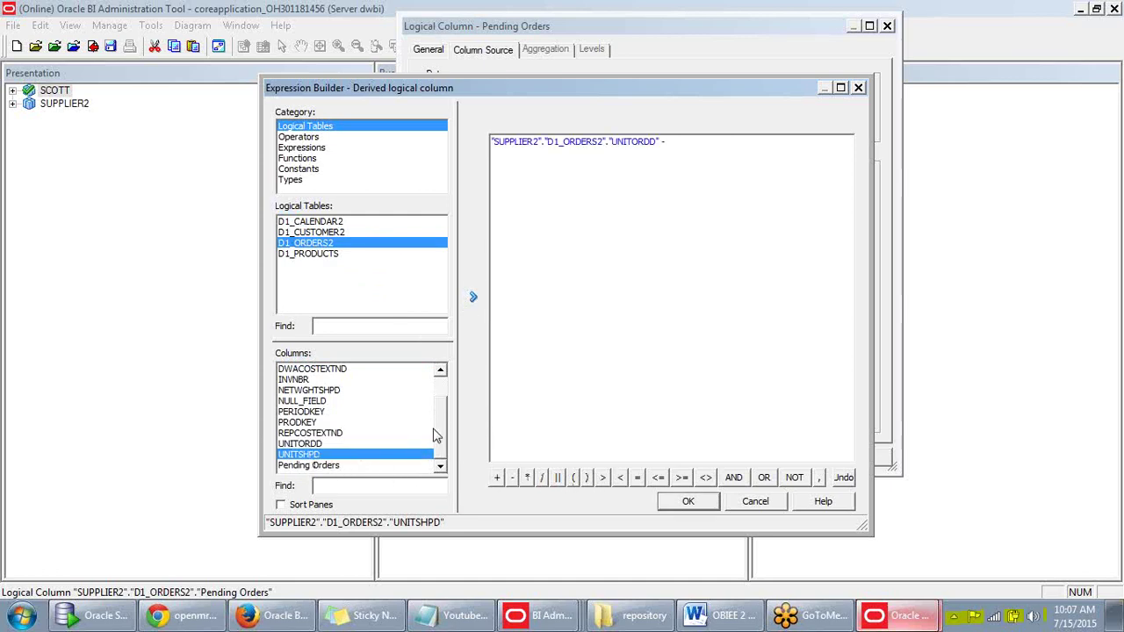
click(474, 300)
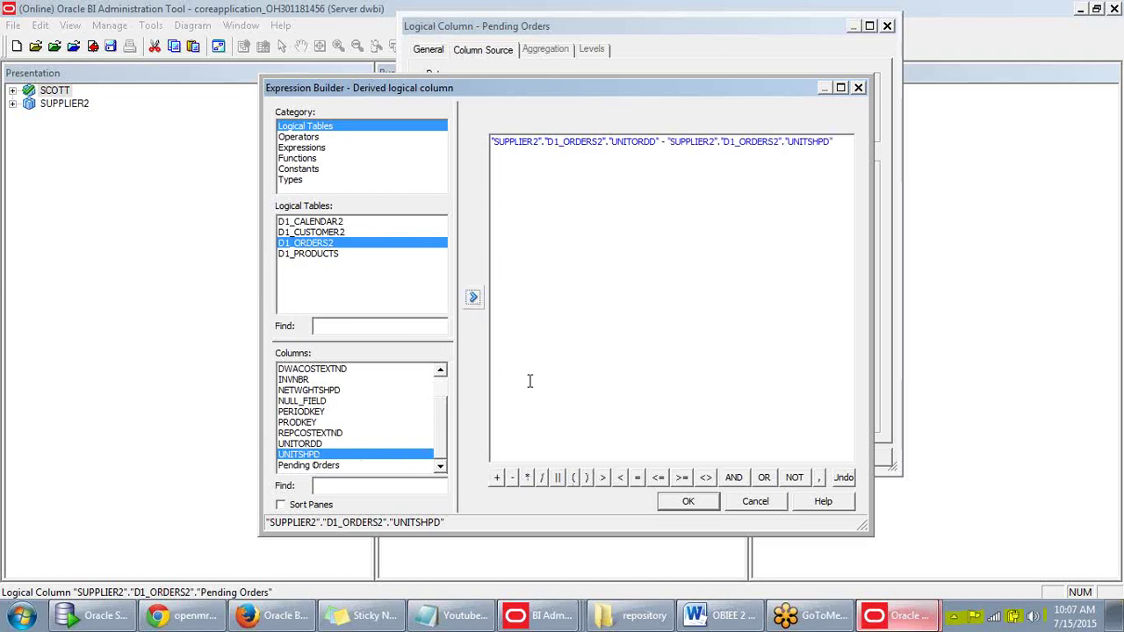
click(688, 501)
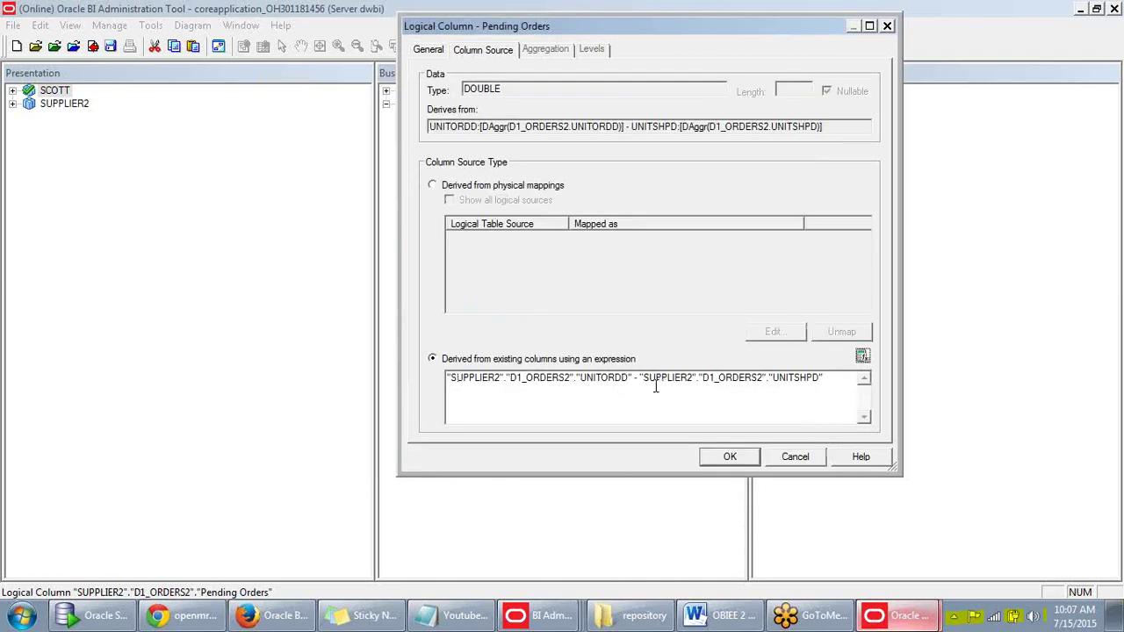
drag(832, 378, 447, 364)
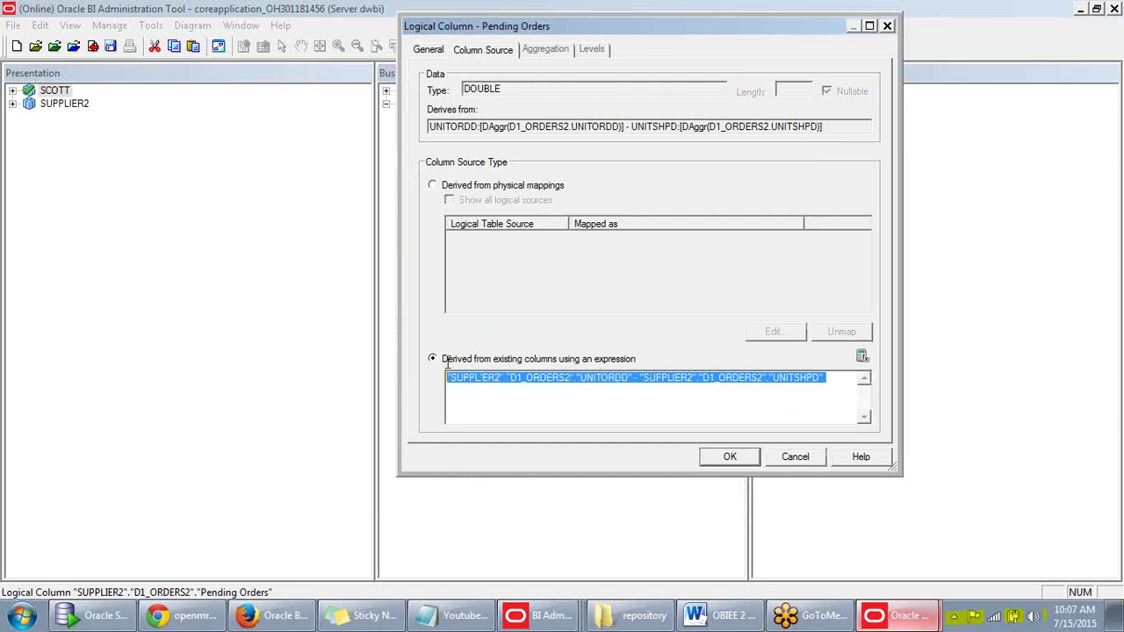
click(729, 457)
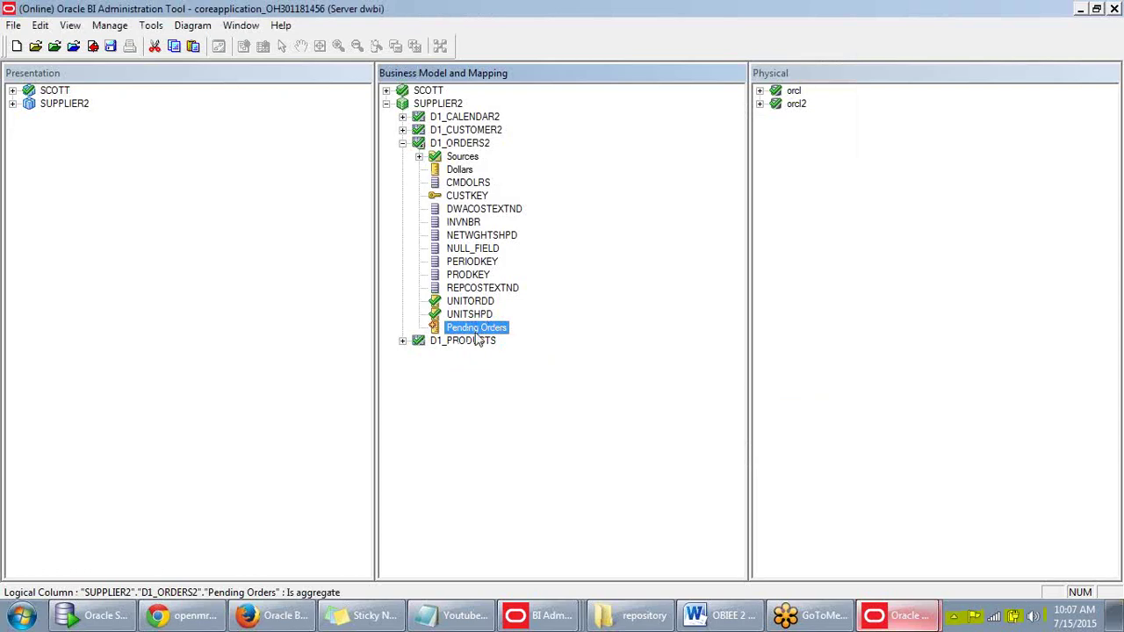
Review Pending Orders' source as sum(UNITORDD) minus sum(UNITSHPD), then expand SUPPLIER2 in Presentation.
click(483, 302)
click(483, 314)
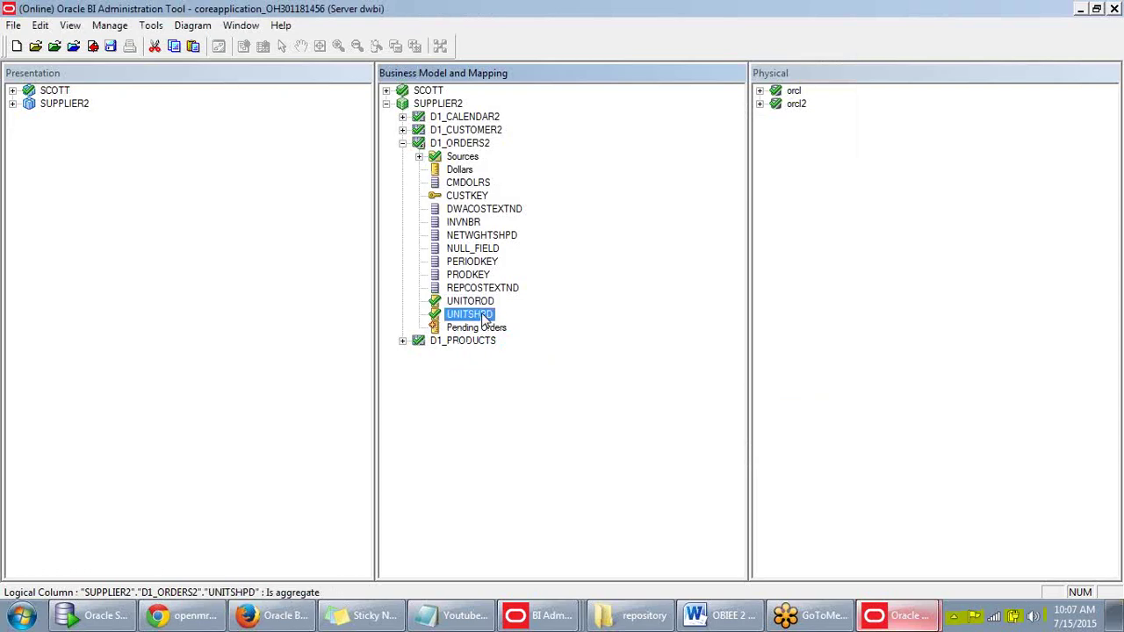
click(456, 328)
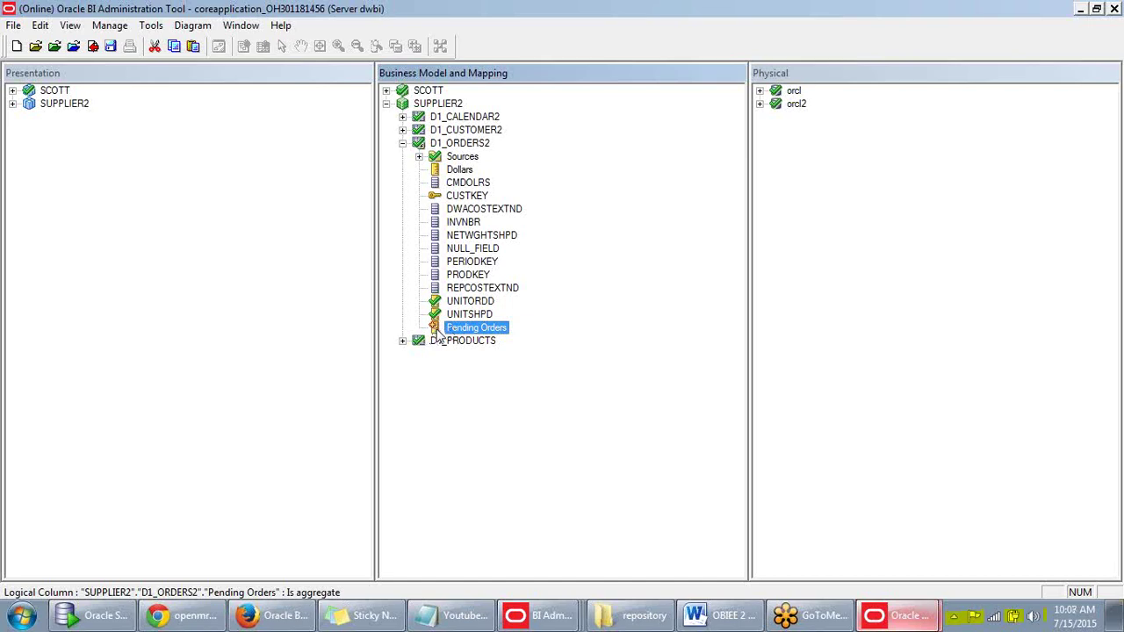
double_click(483, 335)
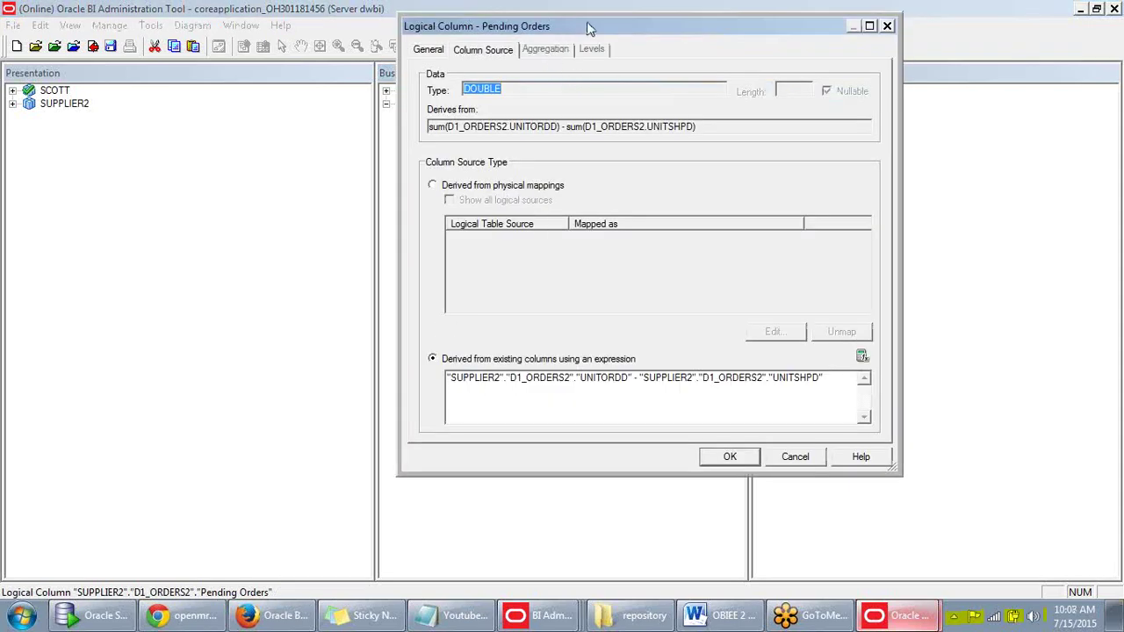
drag(587, 28, 584, 67)
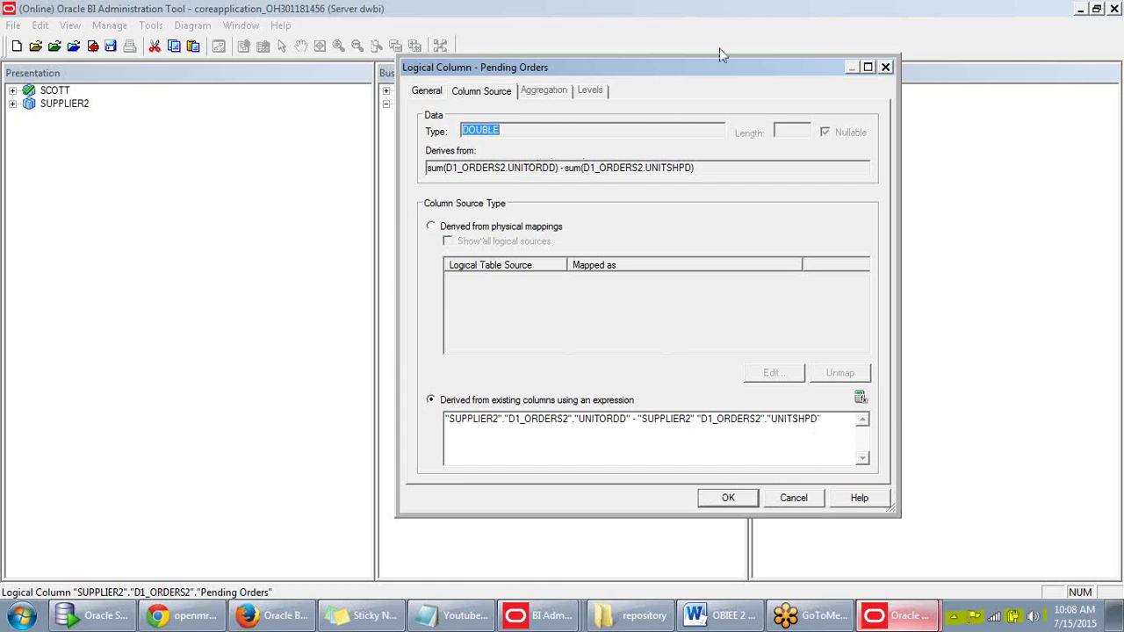
drag(765, 76, 752, 40)
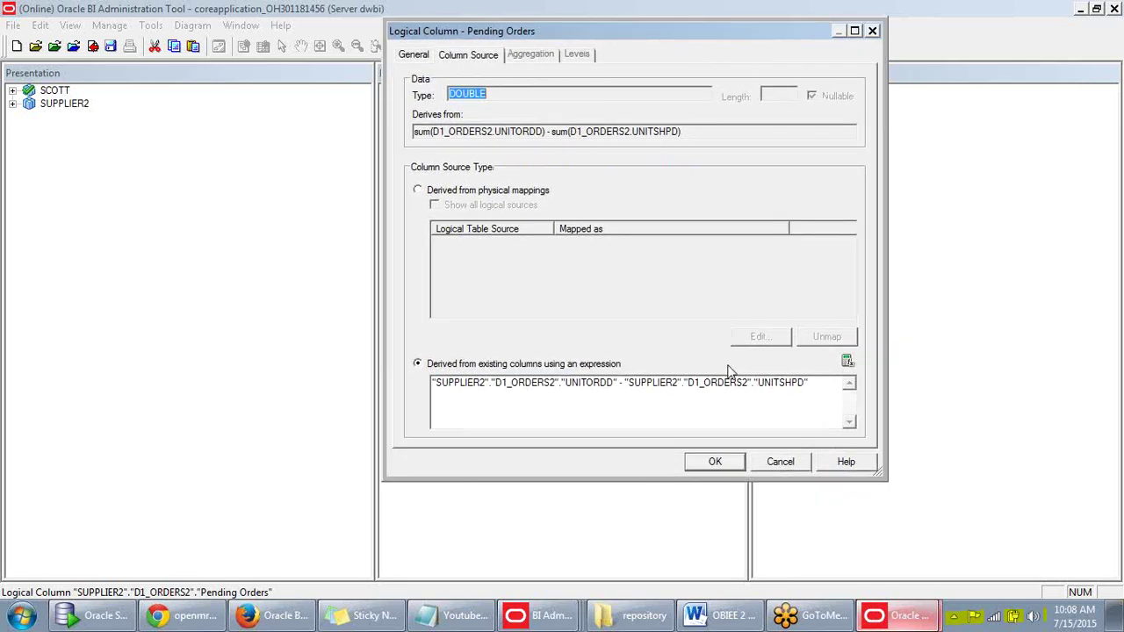
click(715, 463)
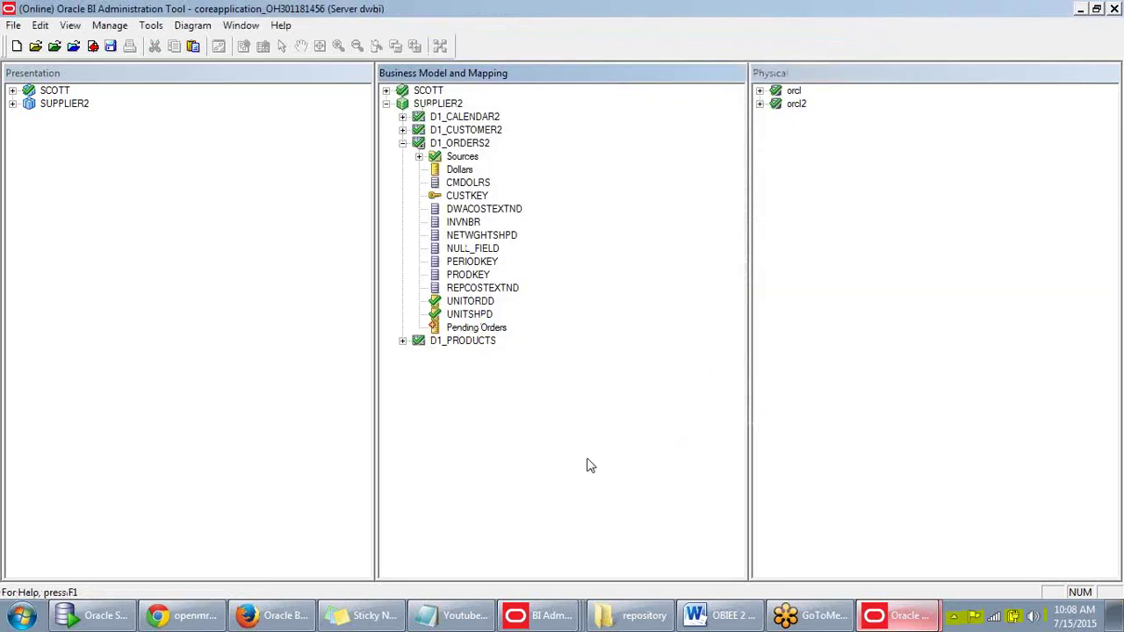
click(465, 330)
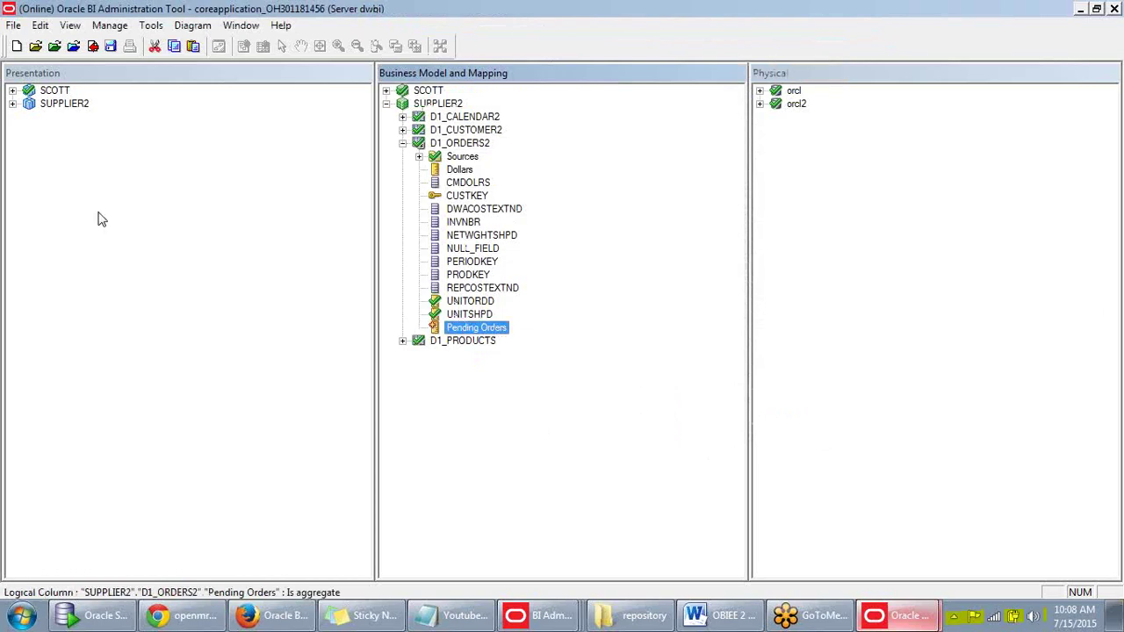
click(13, 104)
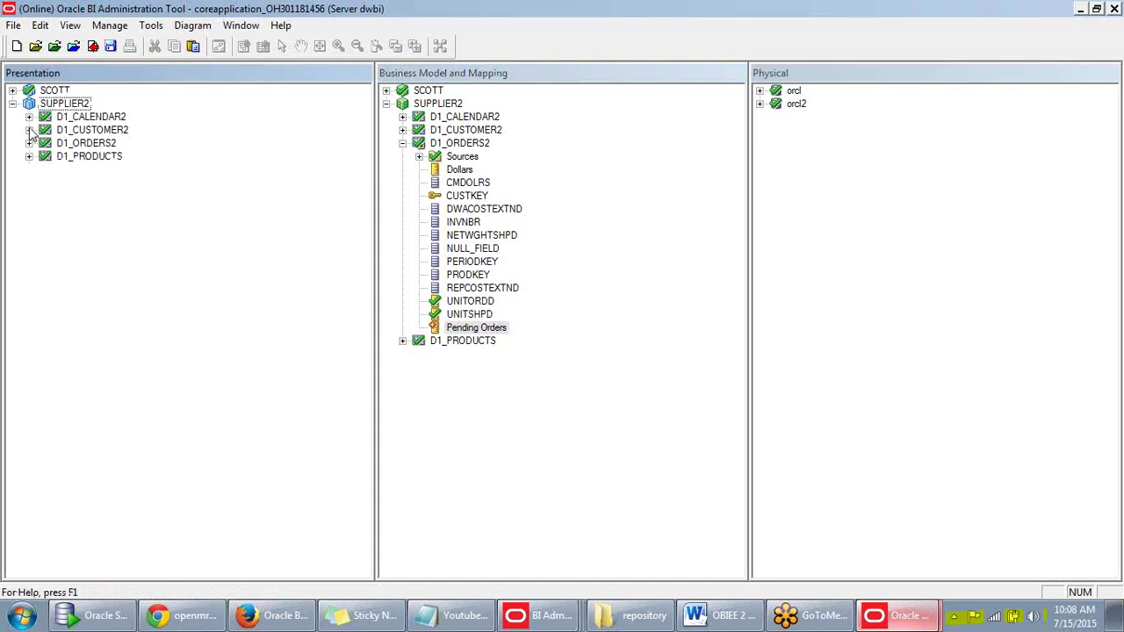
Drag Pending Orders onto D1_ORDERS2 in the SUPPLIER2 Presentation layer.
click(476, 327)
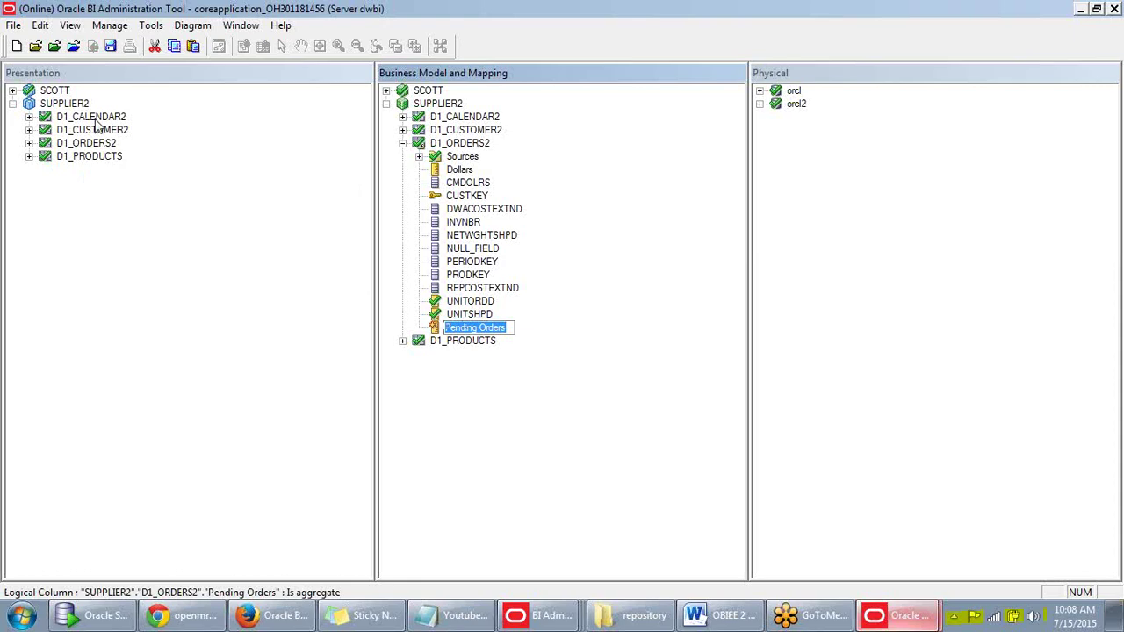
click(30, 143)
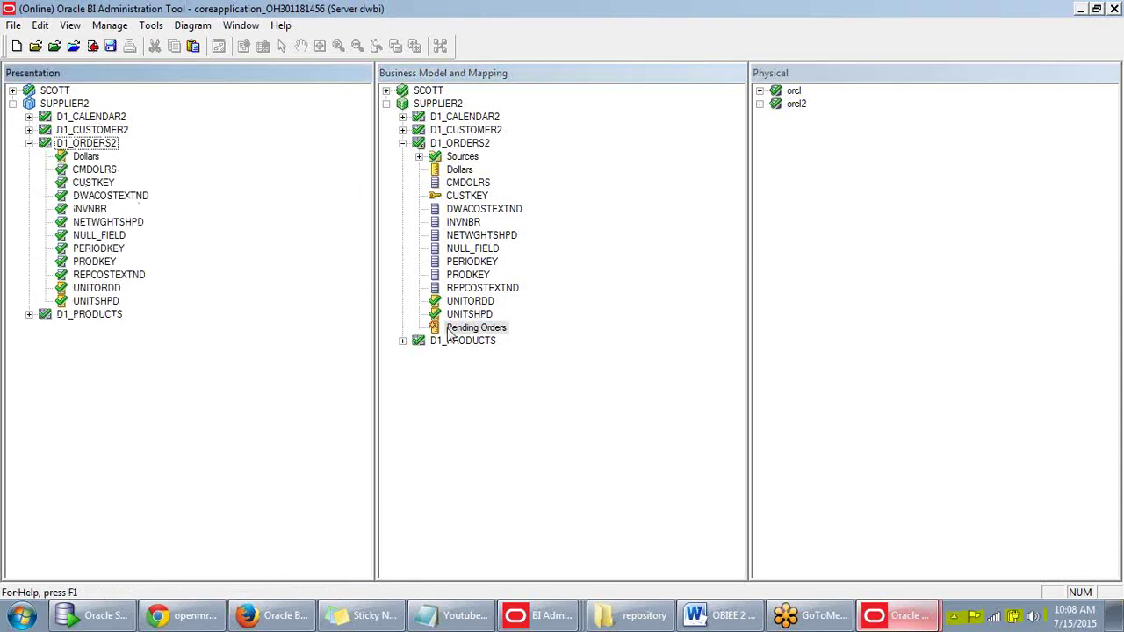
drag(449, 331, 112, 151)
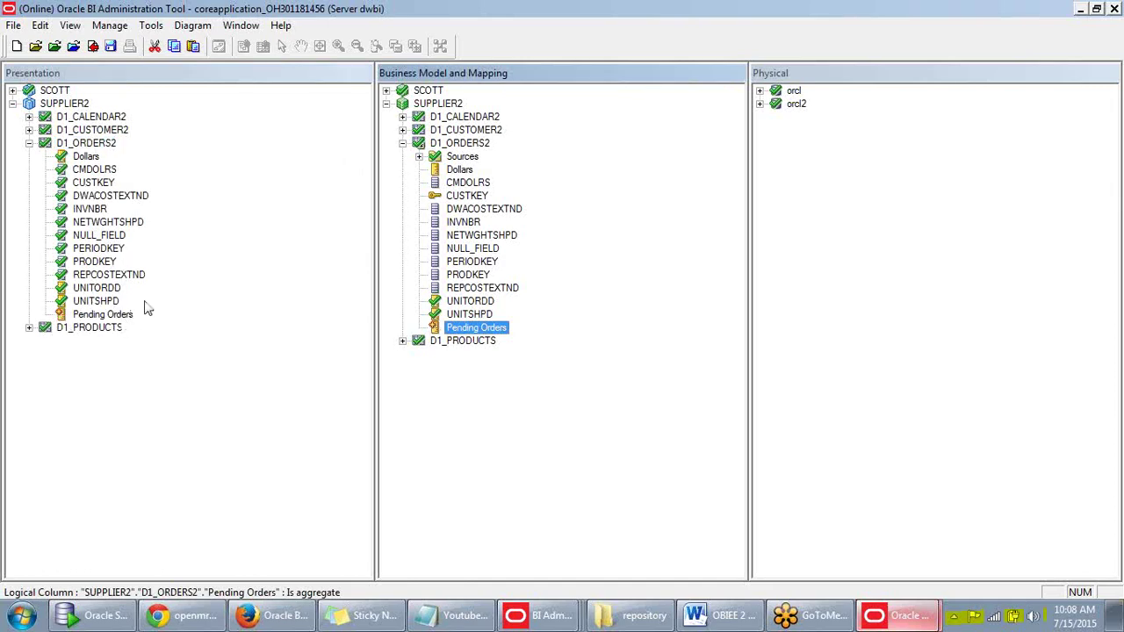
click(112, 316)
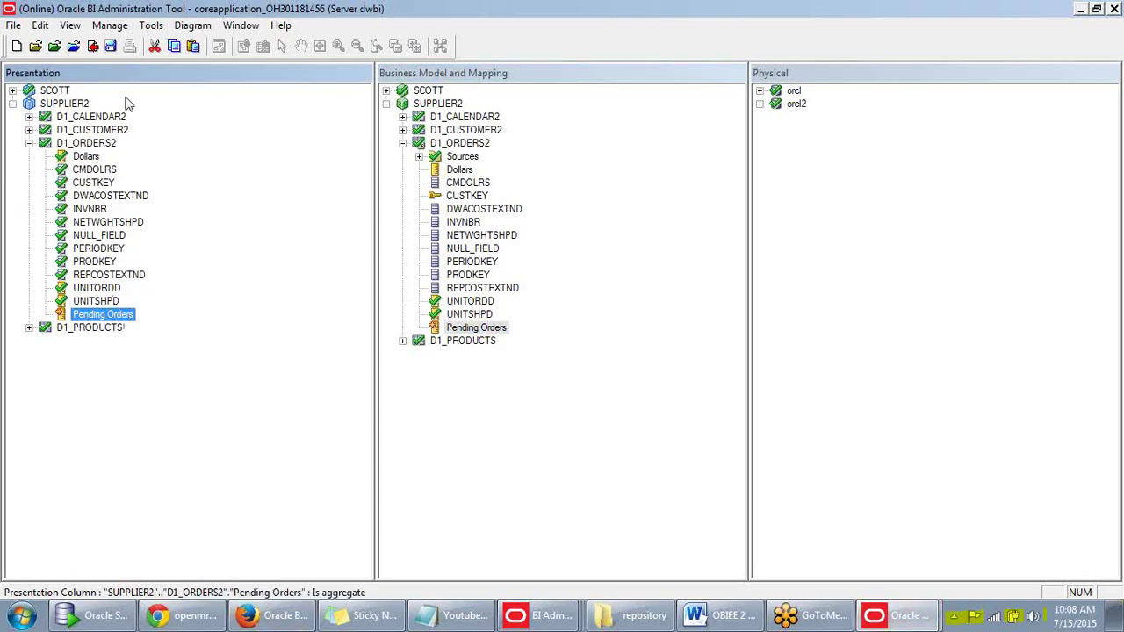
Check in the repository changes after running the global consistency check.
click(92, 47)
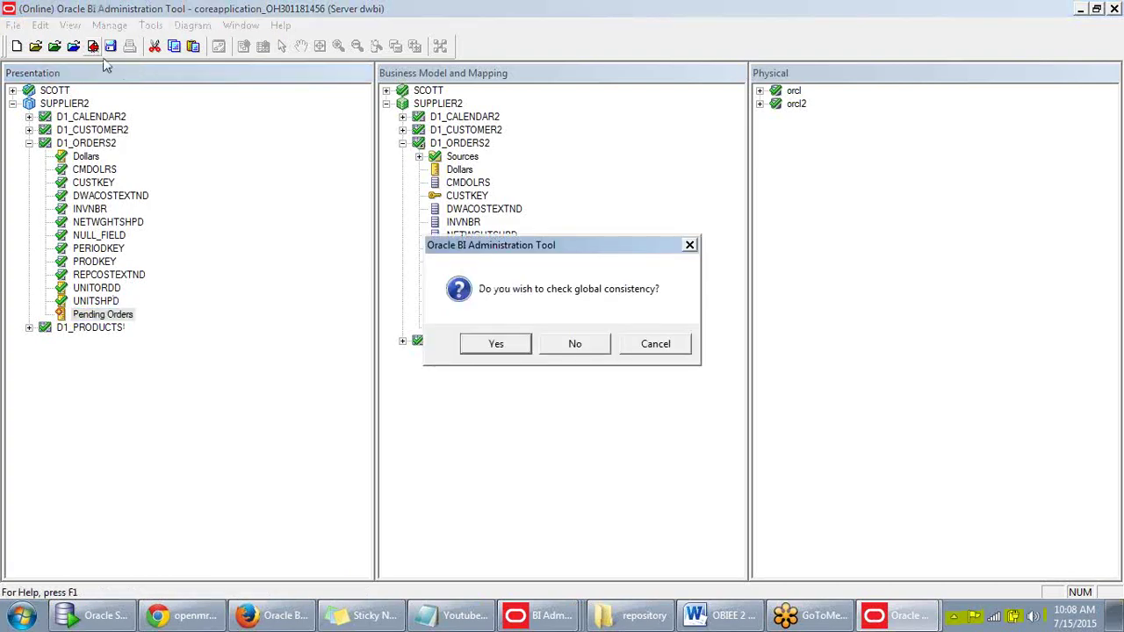
click(475, 348)
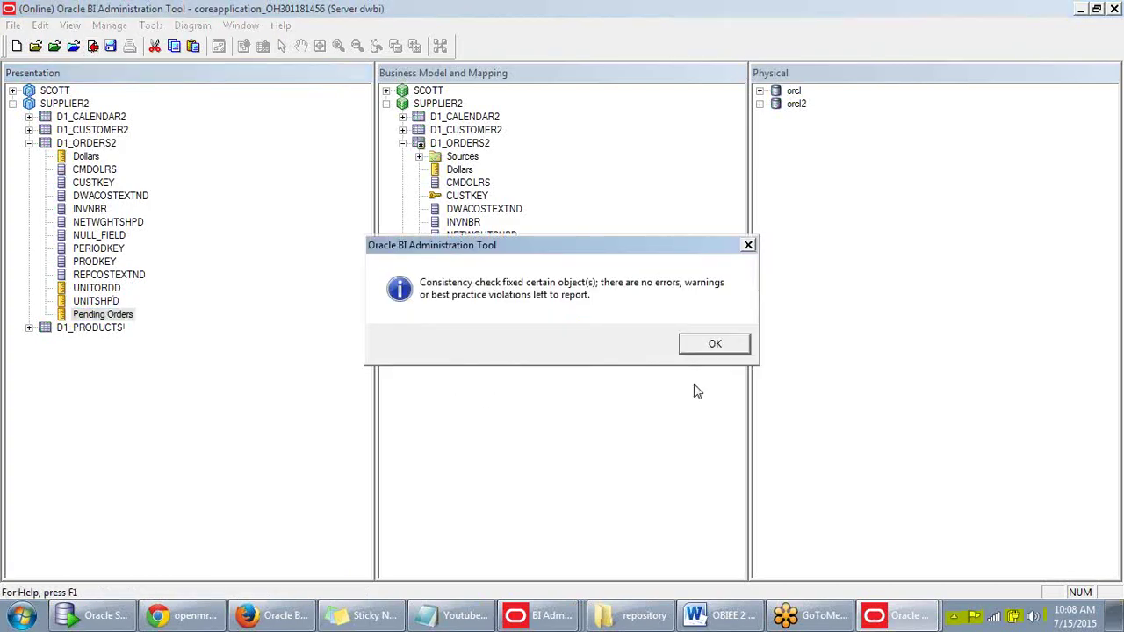
click(711, 348)
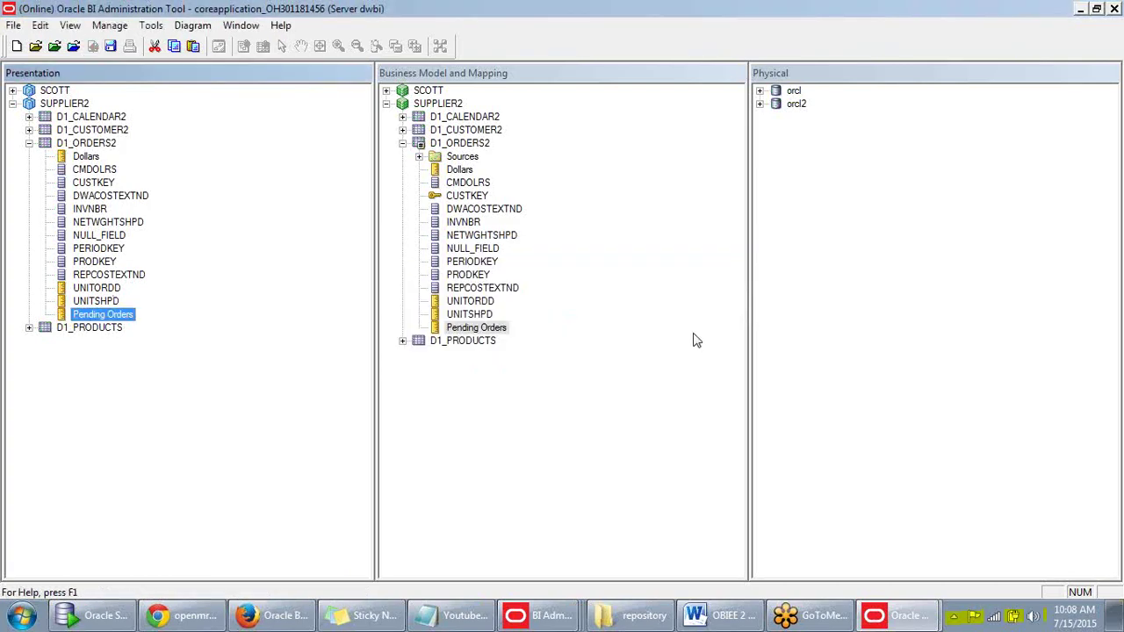
click(282, 615)
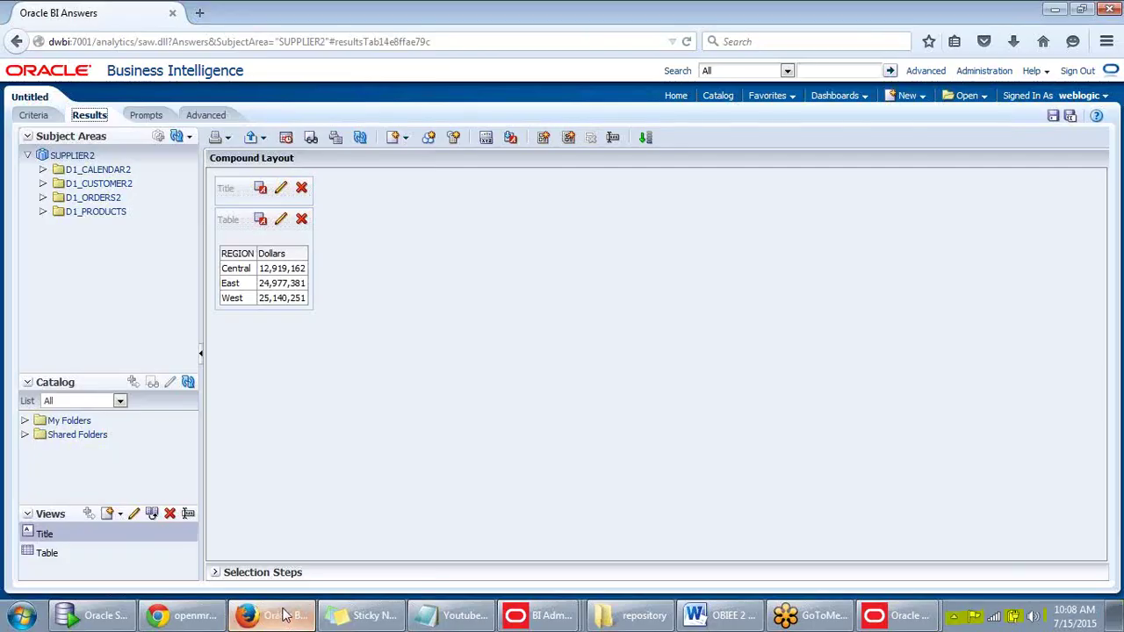
Expand D1_ORDERS2 in Answers and look over its Dollars and UNITORDD columns.
click(44, 198)
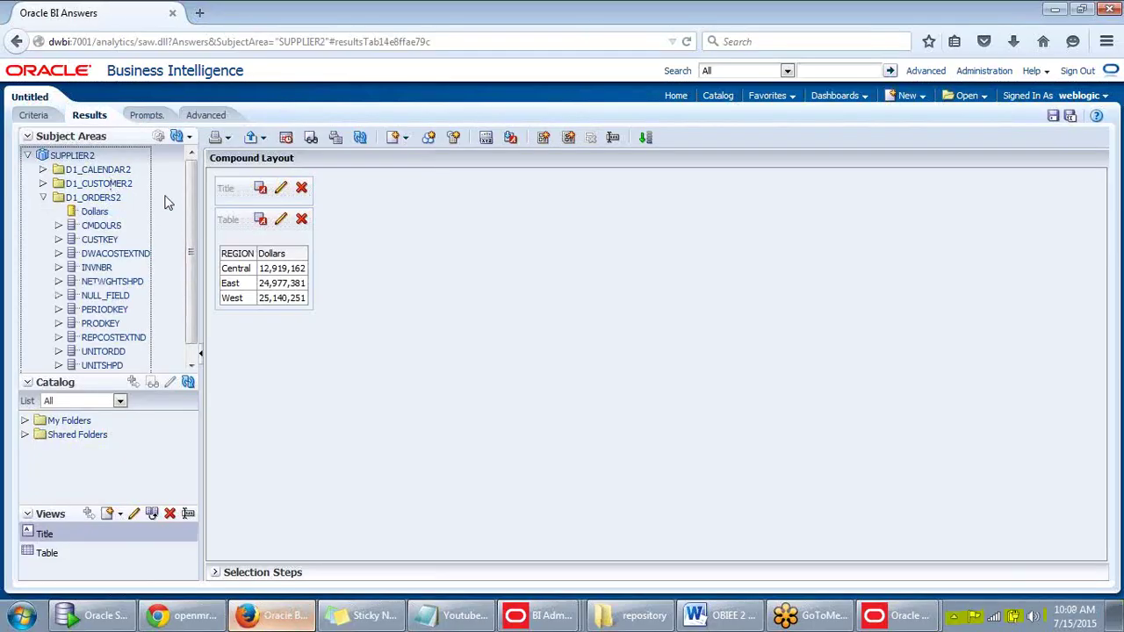
drag(192, 214, 184, 239)
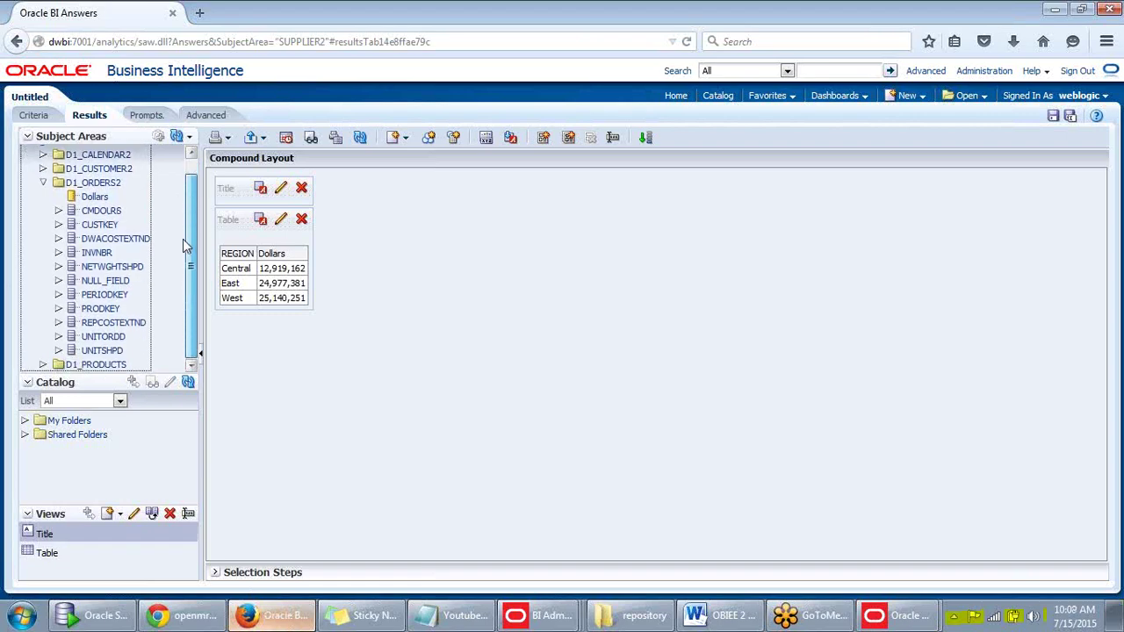
click(97, 199)
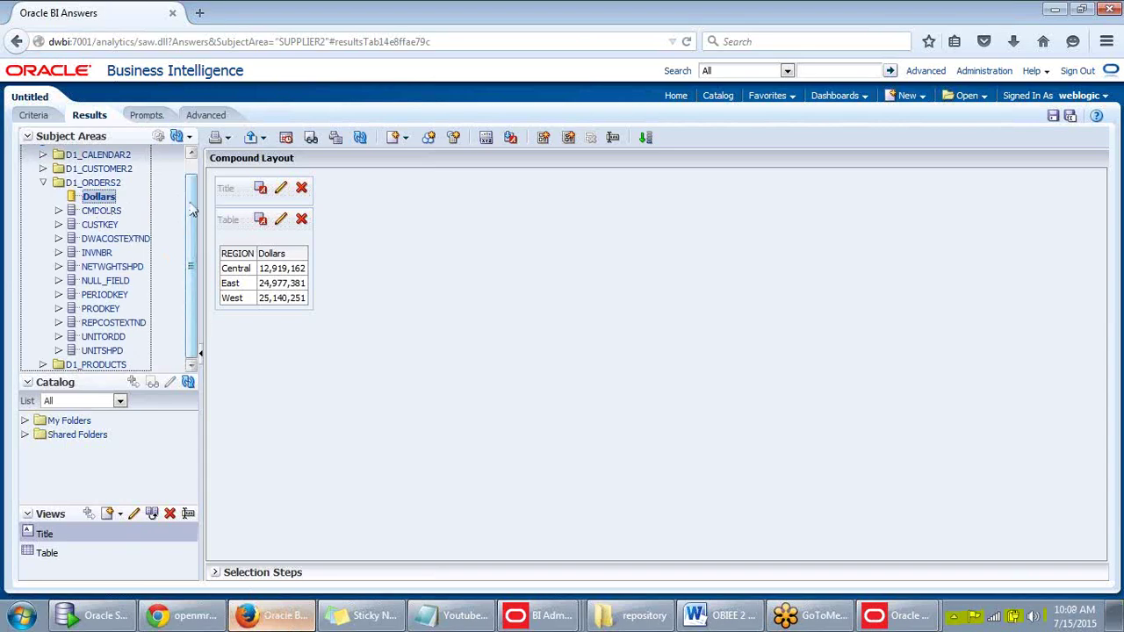
click(107, 338)
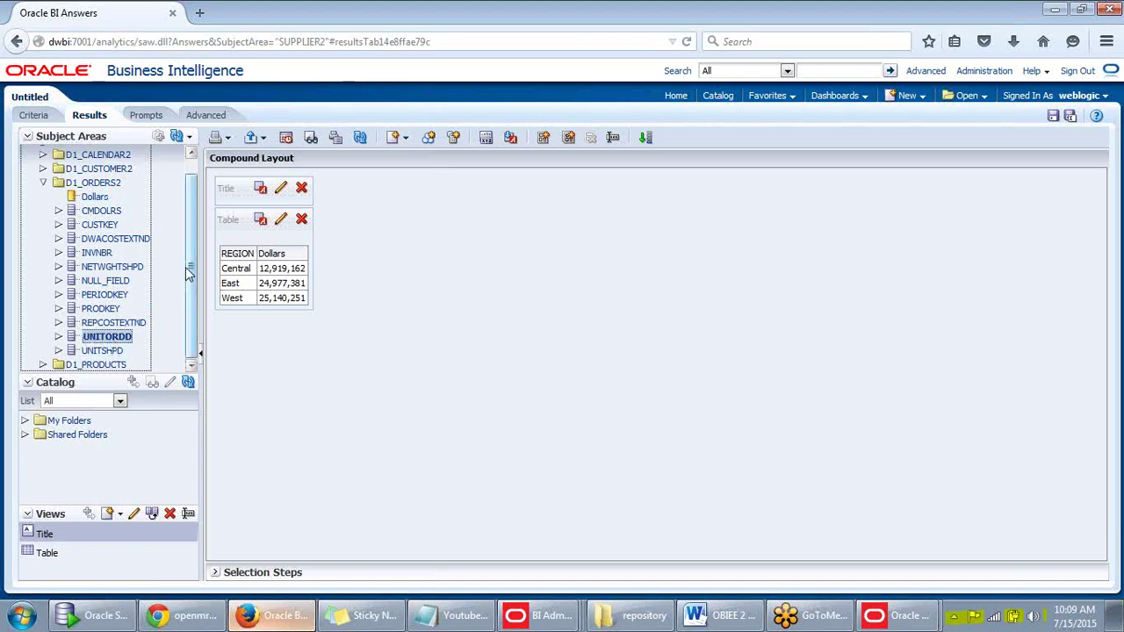
click(191, 152)
Reload the server metadata, find Pending Orders under D1_ORDERS2, and return to Criteria.
click(189, 138)
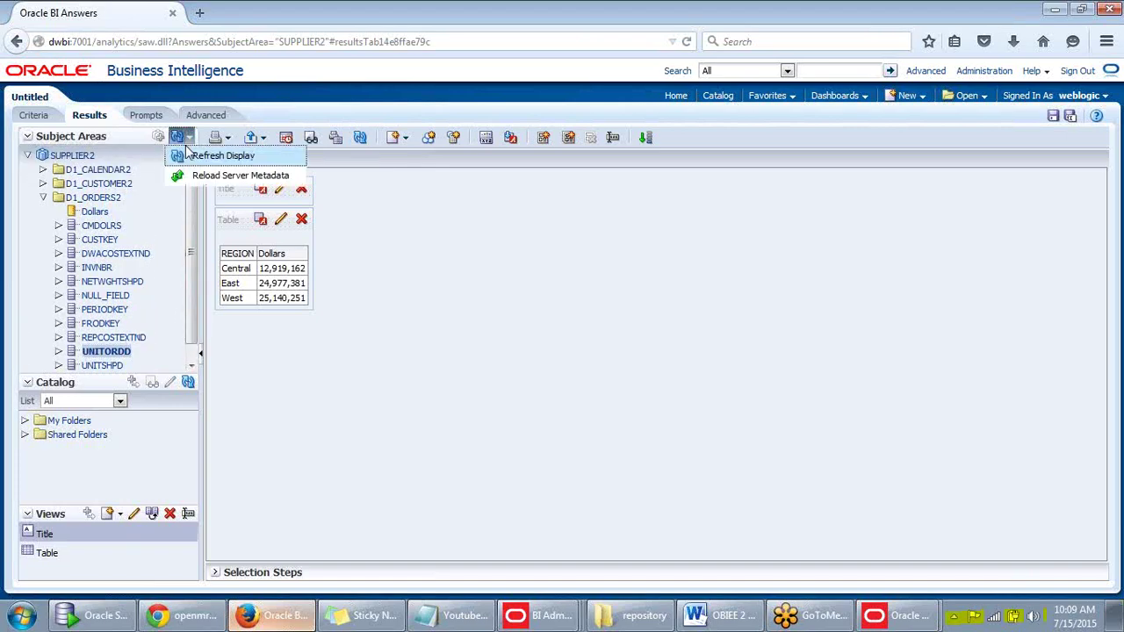
click(188, 175)
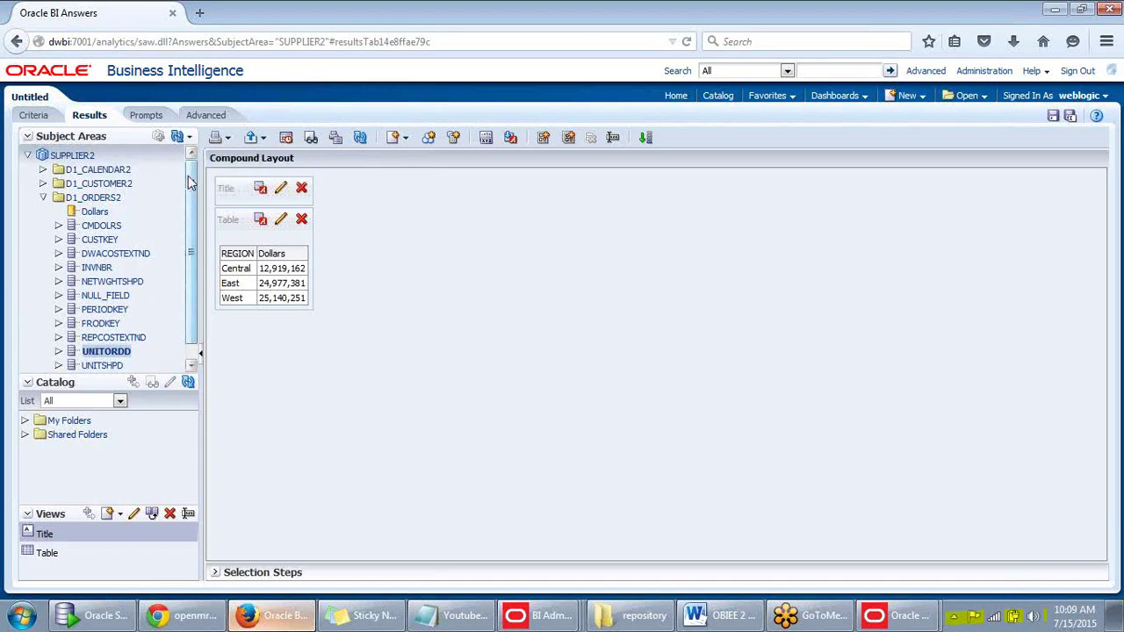
click(43, 198)
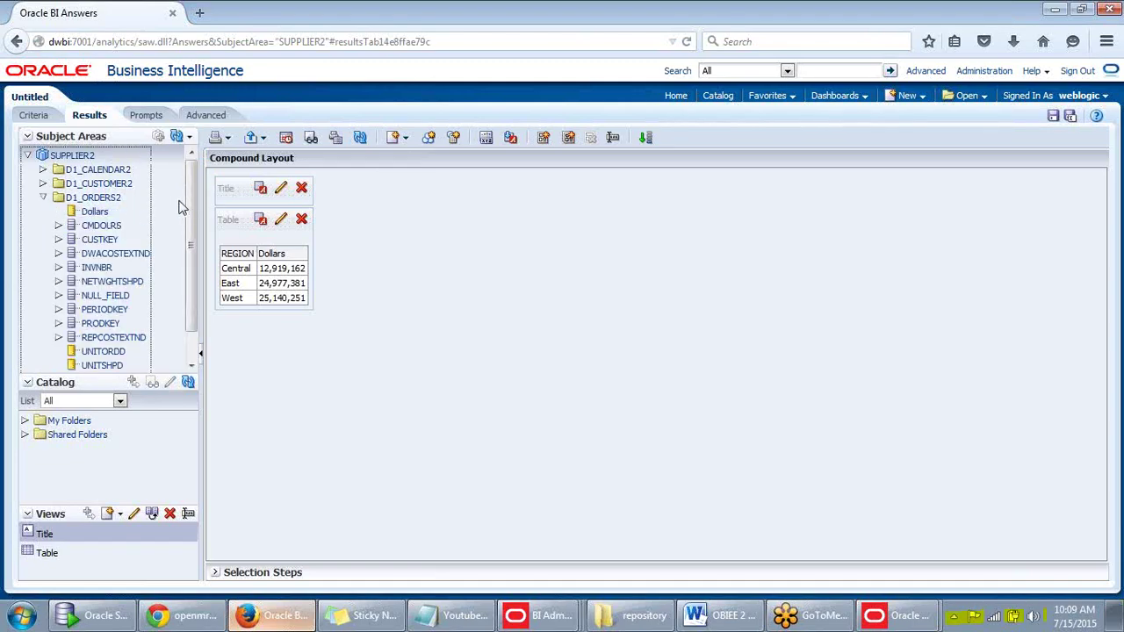
scroll(180, 206, down, 1)
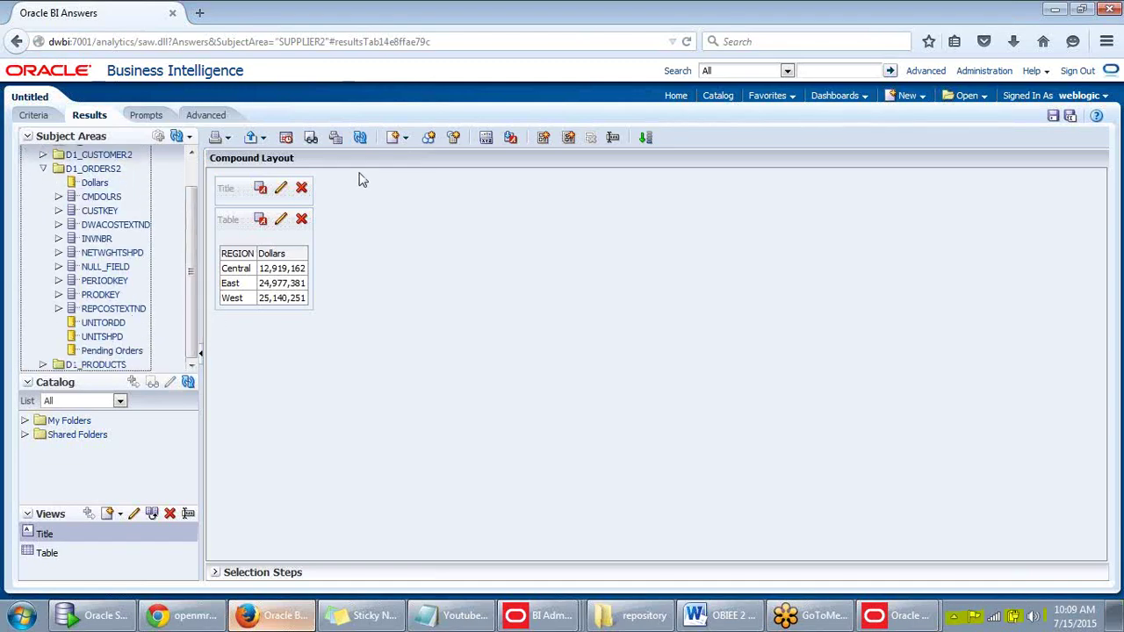
click(44, 118)
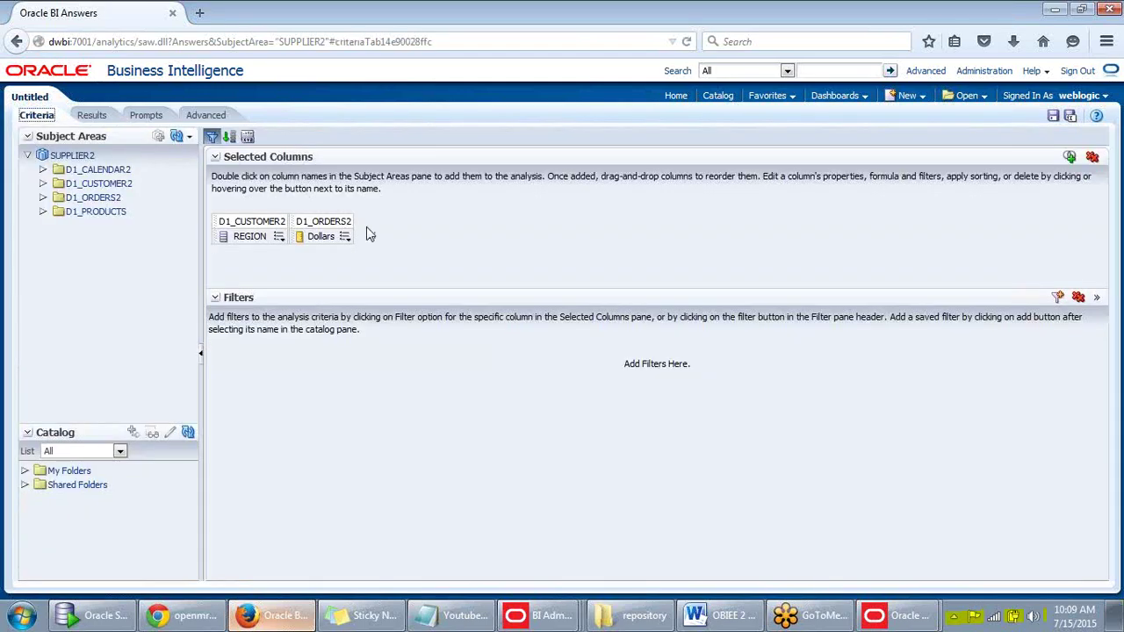
Add D1_ORDERS2's UNITORDD, UNITSHPD and Pending Orders columns and view the regional results table.
click(43, 200)
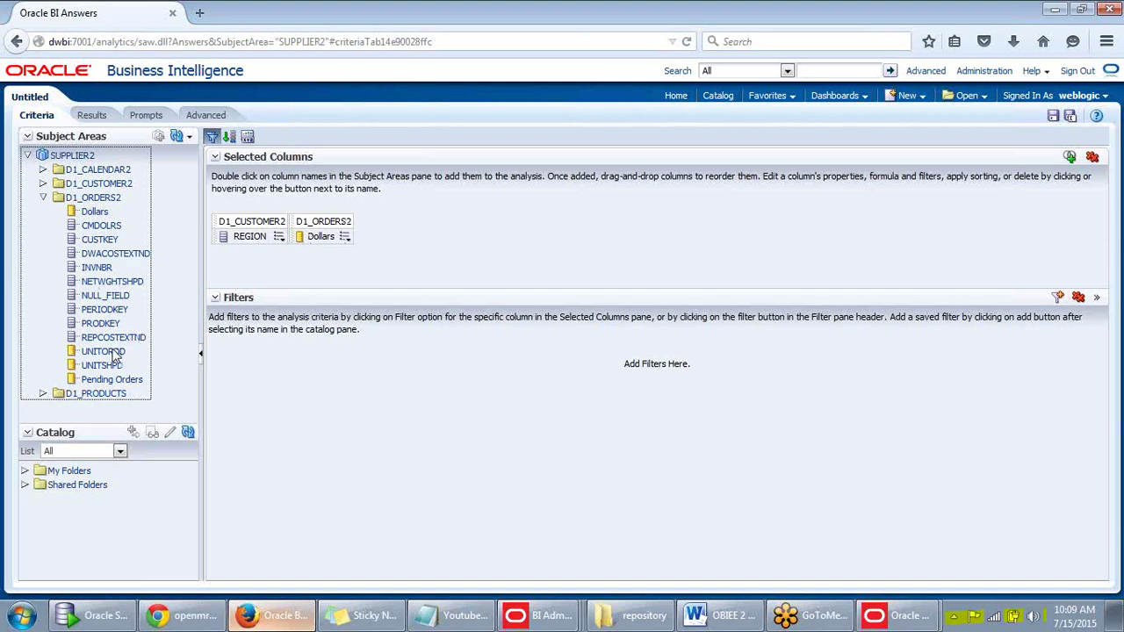
drag(111, 356, 377, 230)
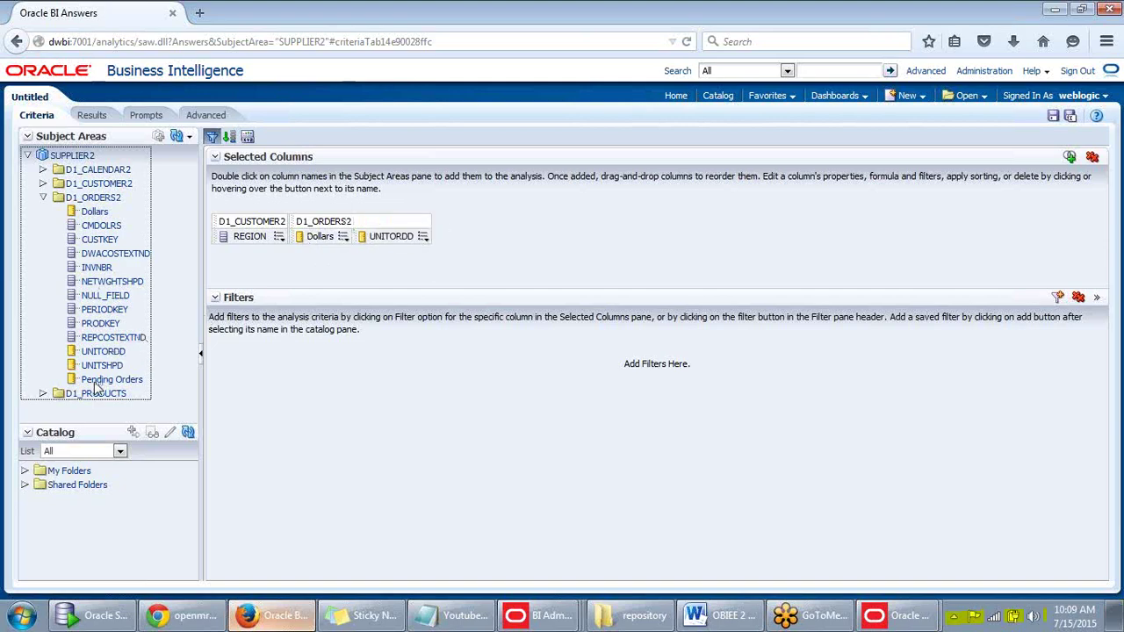
drag(434, 345, 470, 235)
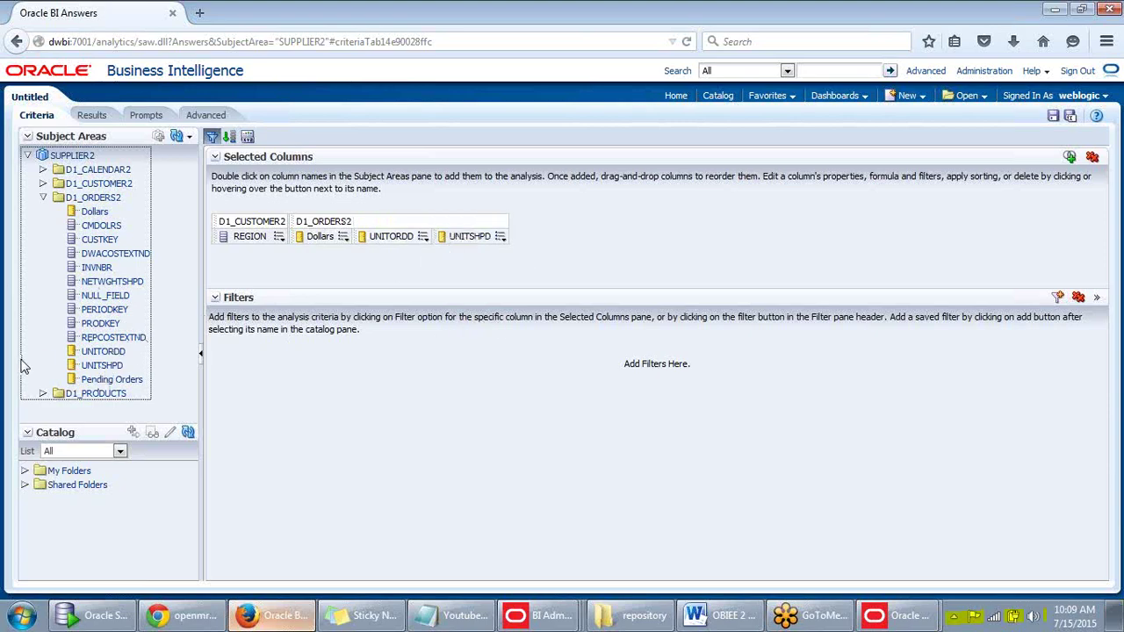
drag(112, 380, 531, 236)
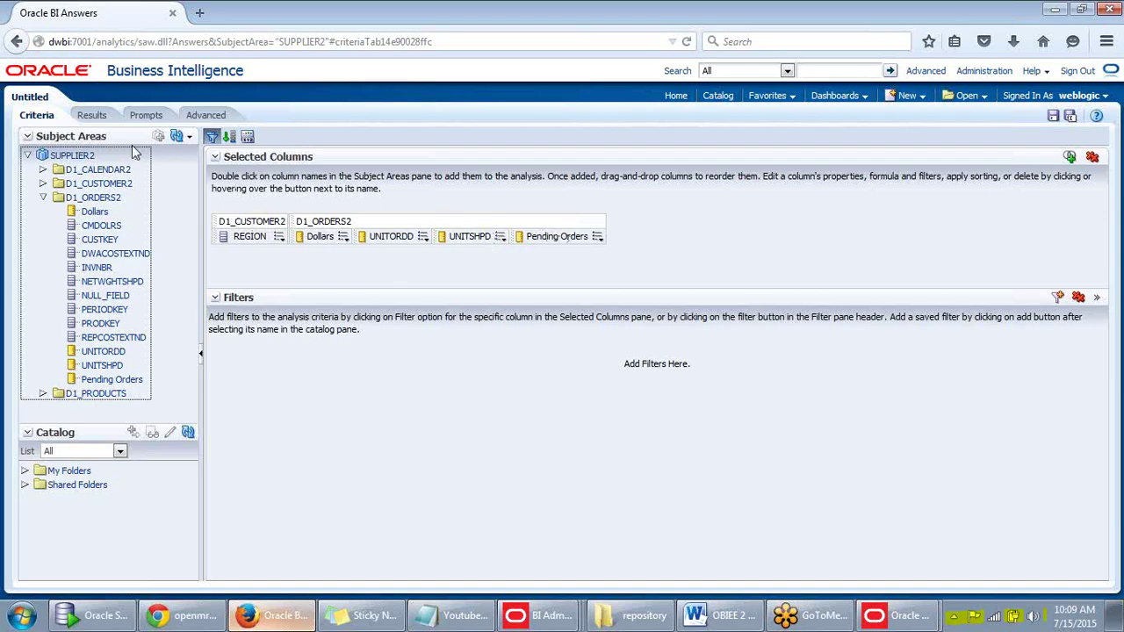
click(93, 116)
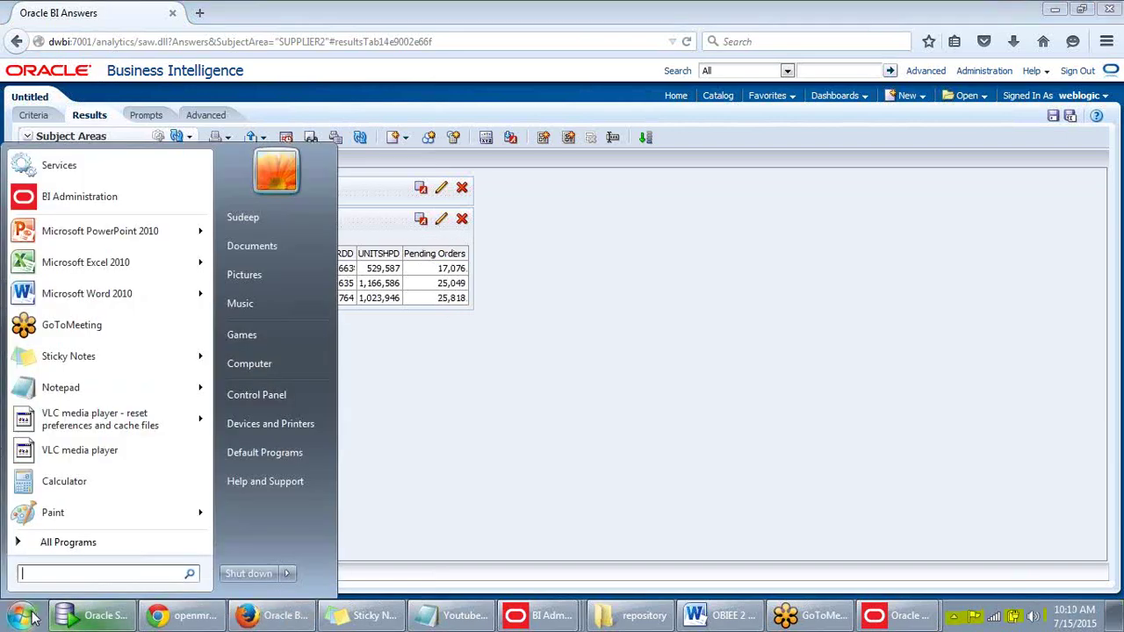
Compute 546663 - 529587 in Calculator, confirming 17,076 pending orders for Central.
click(22, 615)
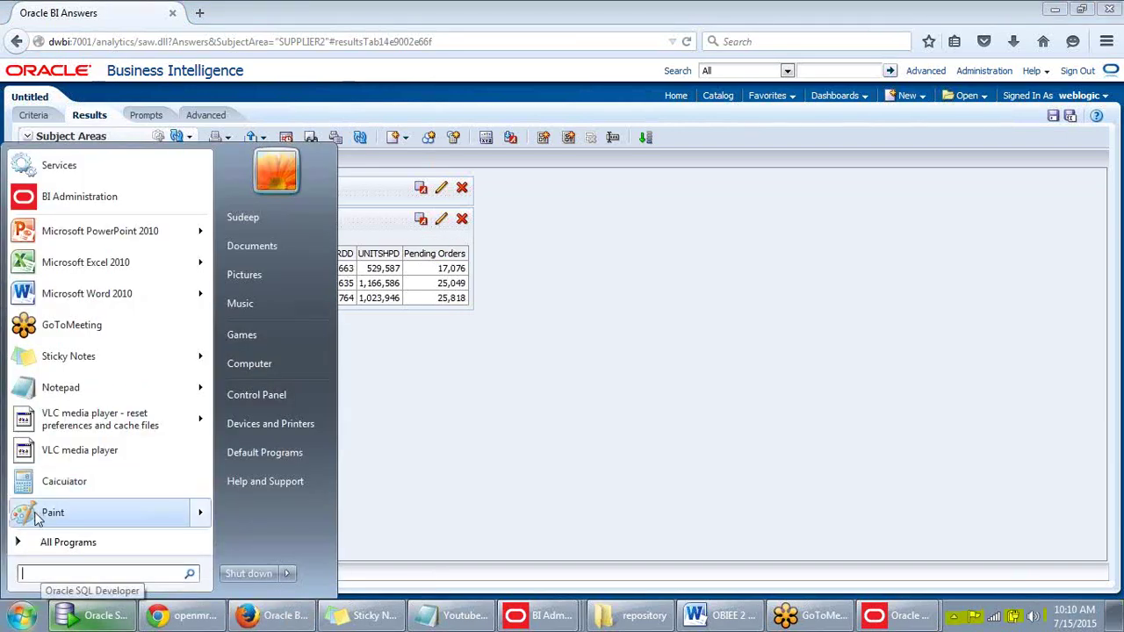
click(54, 483)
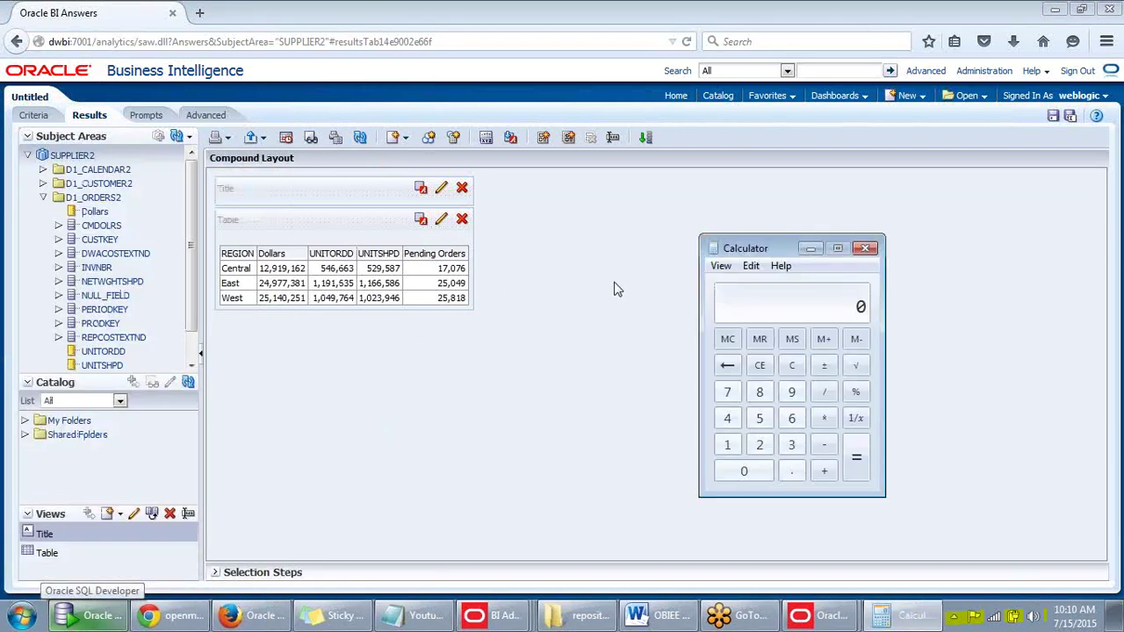
text(546663)
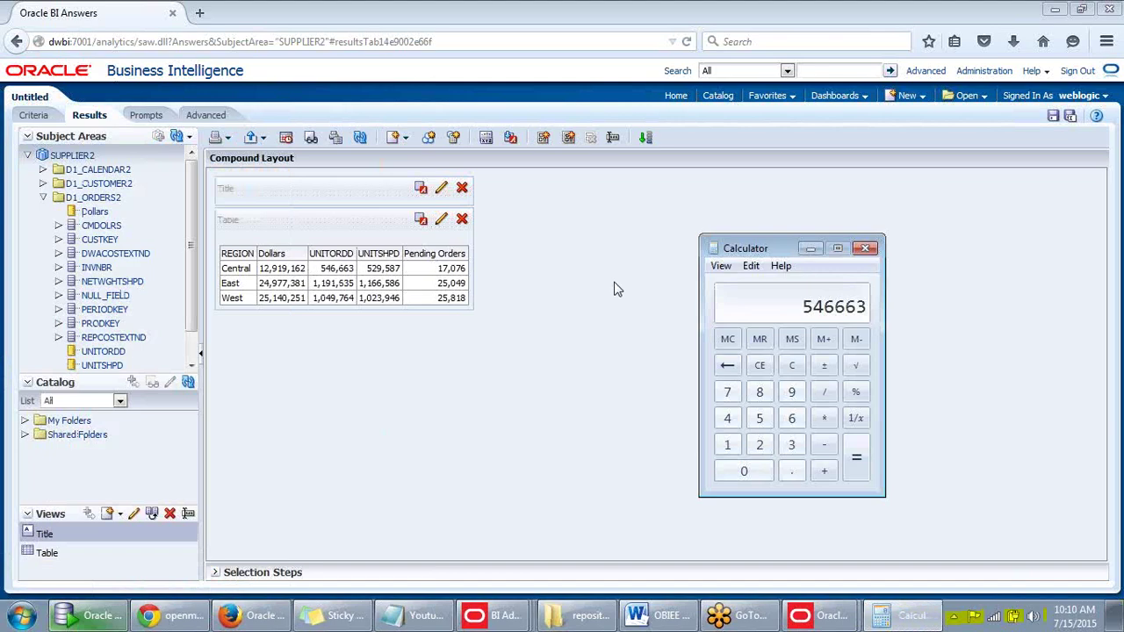
key(minus)
text(529)
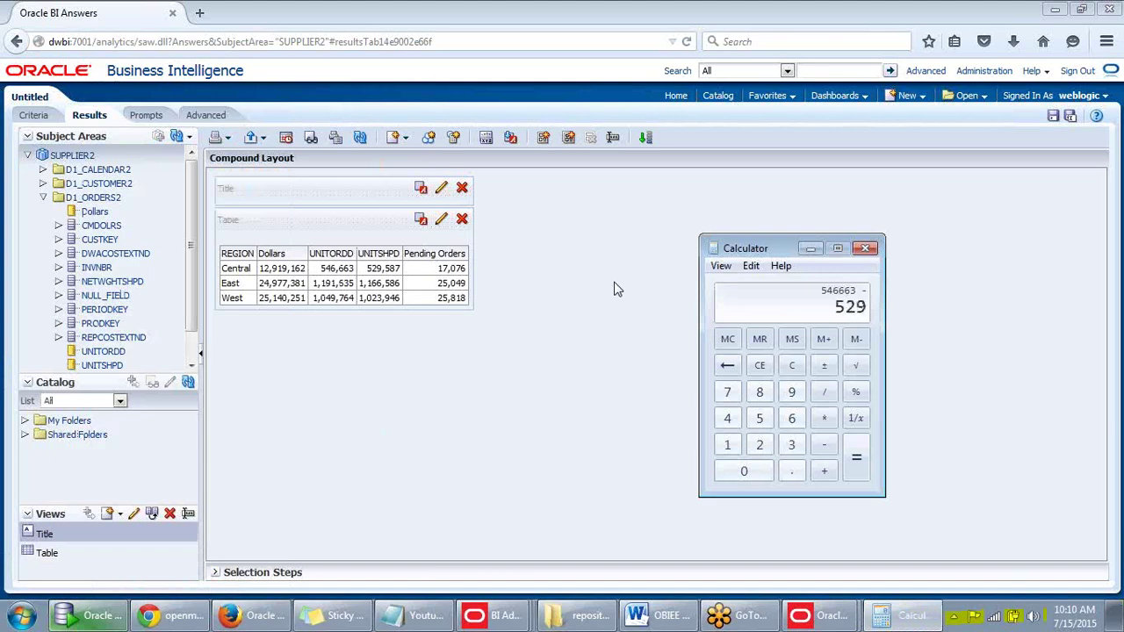
text(587)
key(Return)
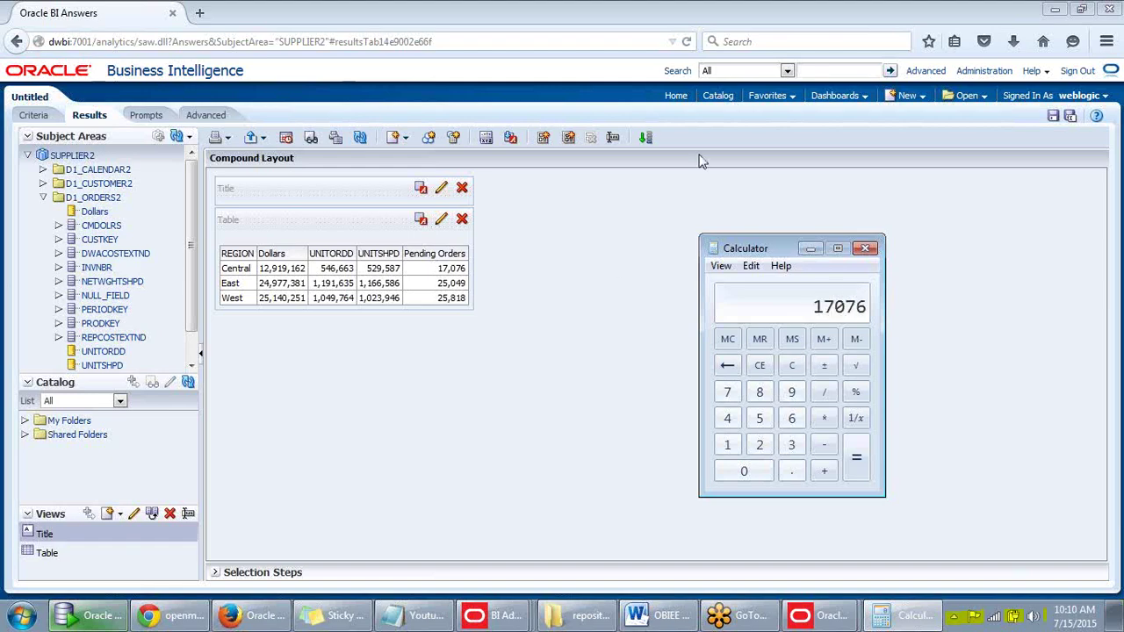
Minimize Calculator and return to the Training_Repository.rpd Administration Tool window.
click(809, 249)
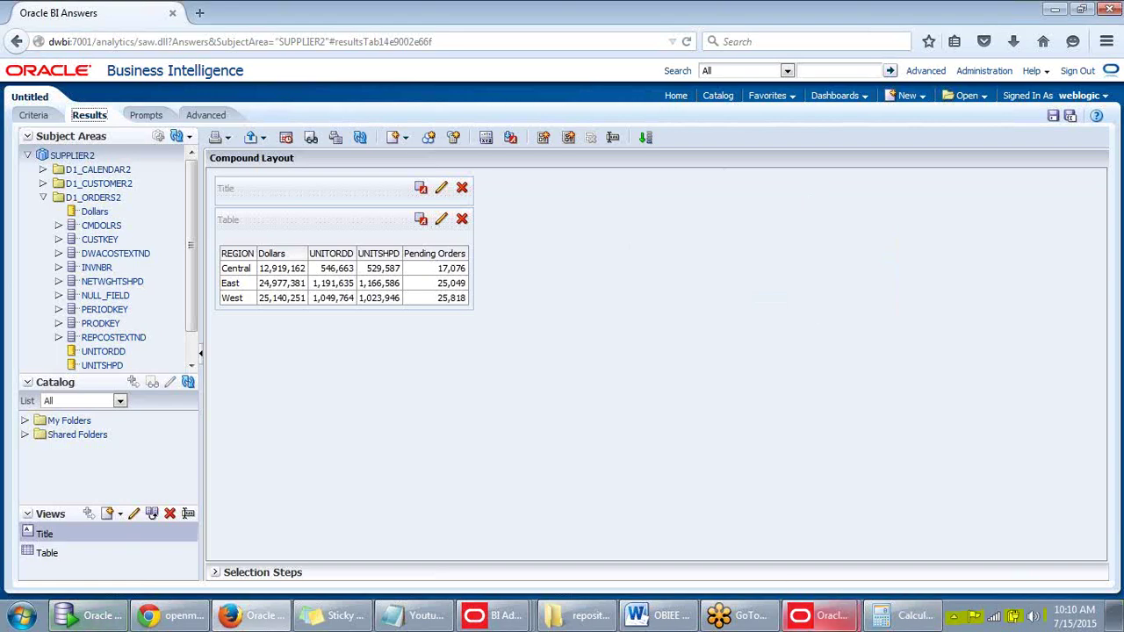
mouse_move(816, 615)
click(804, 550)
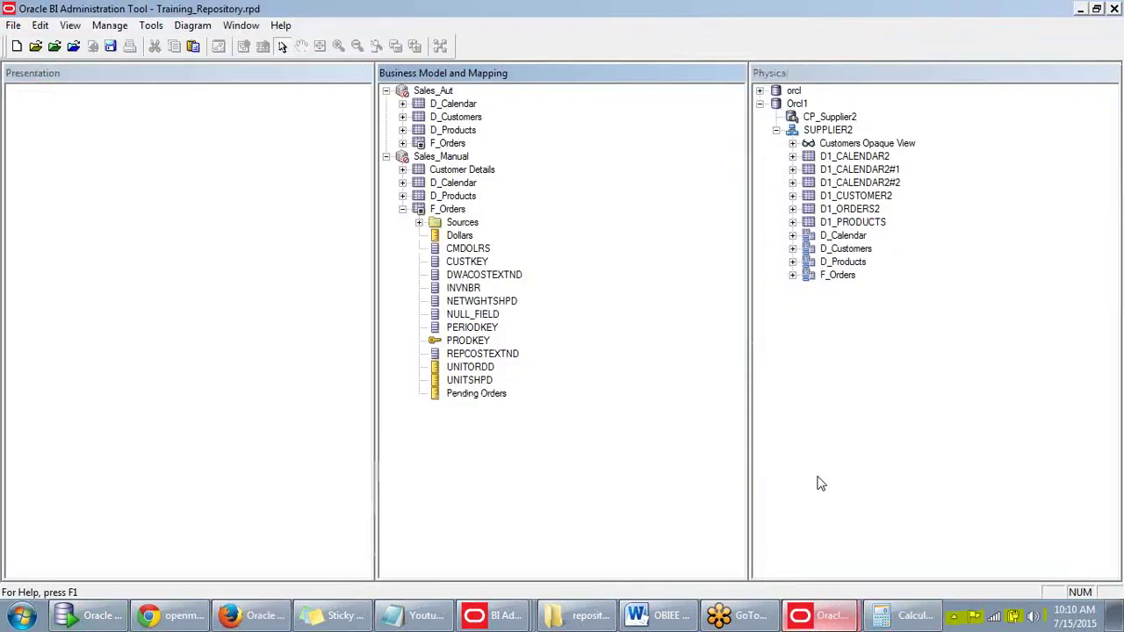